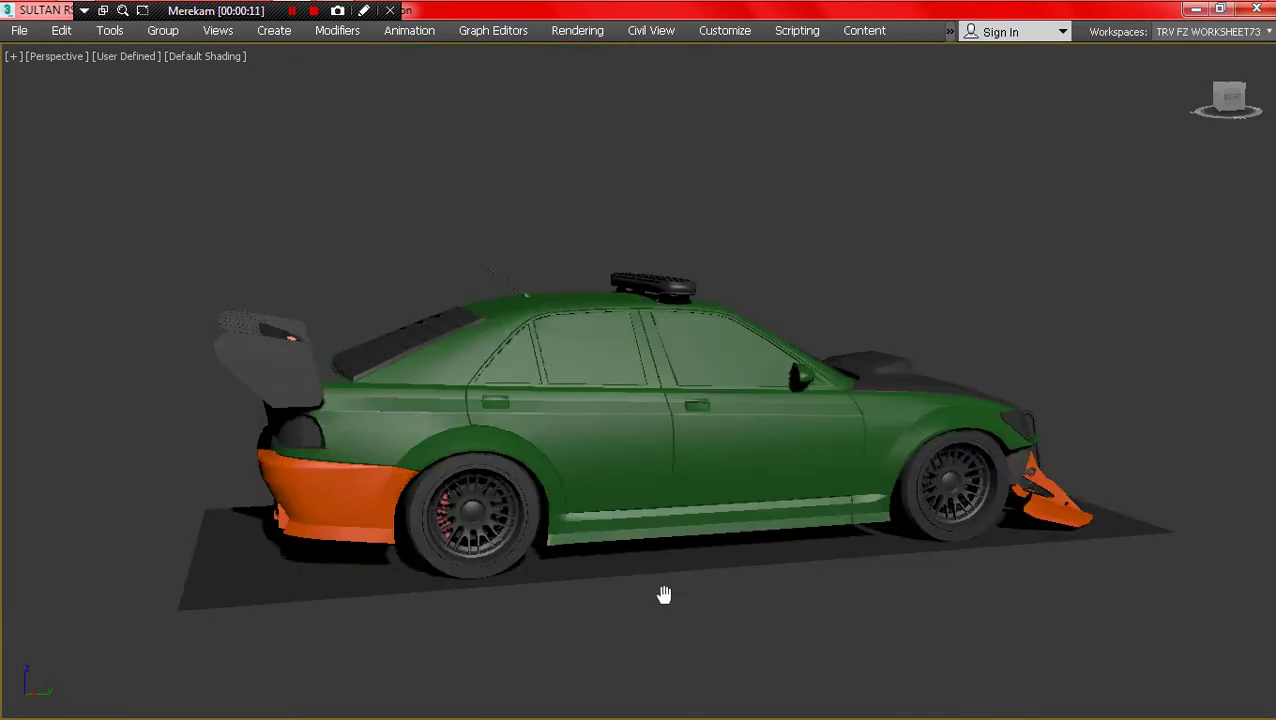
- Examine the green car model from both sides and the rear, including a close look at the side exhaust
{"action": "middle_click_drag", "start_coordinate": [664, 592], "coordinate": [730, 600], "text": "alt"}
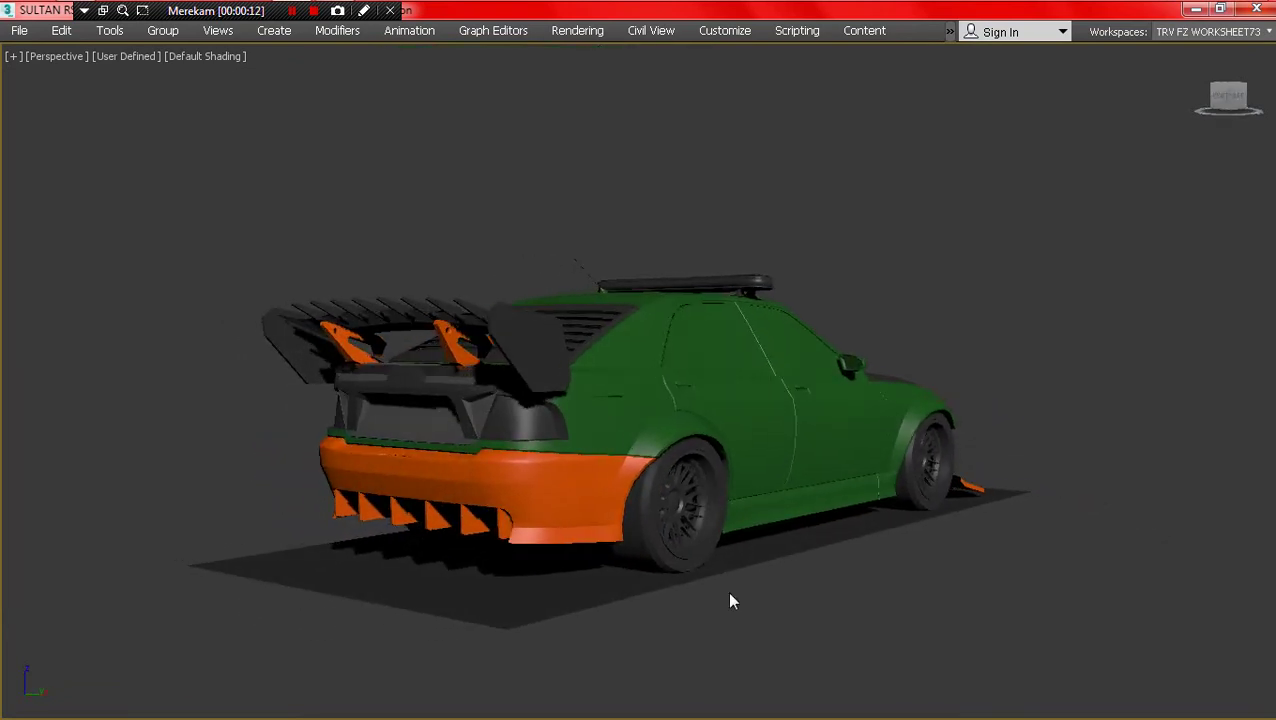
{"action": "scroll", "coordinate": [1024, 558], "scroll_direction": "up", "scroll_amount": 3}
{"action": "mouse_move", "coordinate": [1026, 558]}
{"action": "middle_mouse_down"}
{"action": "mouse_move", "coordinate": [1138, 563]}
{"action": "mouse_move", "coordinate": [1030, 541]}
{"action": "middle_mouse_up"}
{"action": "scroll", "coordinate": [1138, 563], "scroll_direction": "down", "scroll_amount": 3}
{"action": "scroll", "coordinate": [682, 593], "scroll_direction": "up", "scroll_amount": 2}
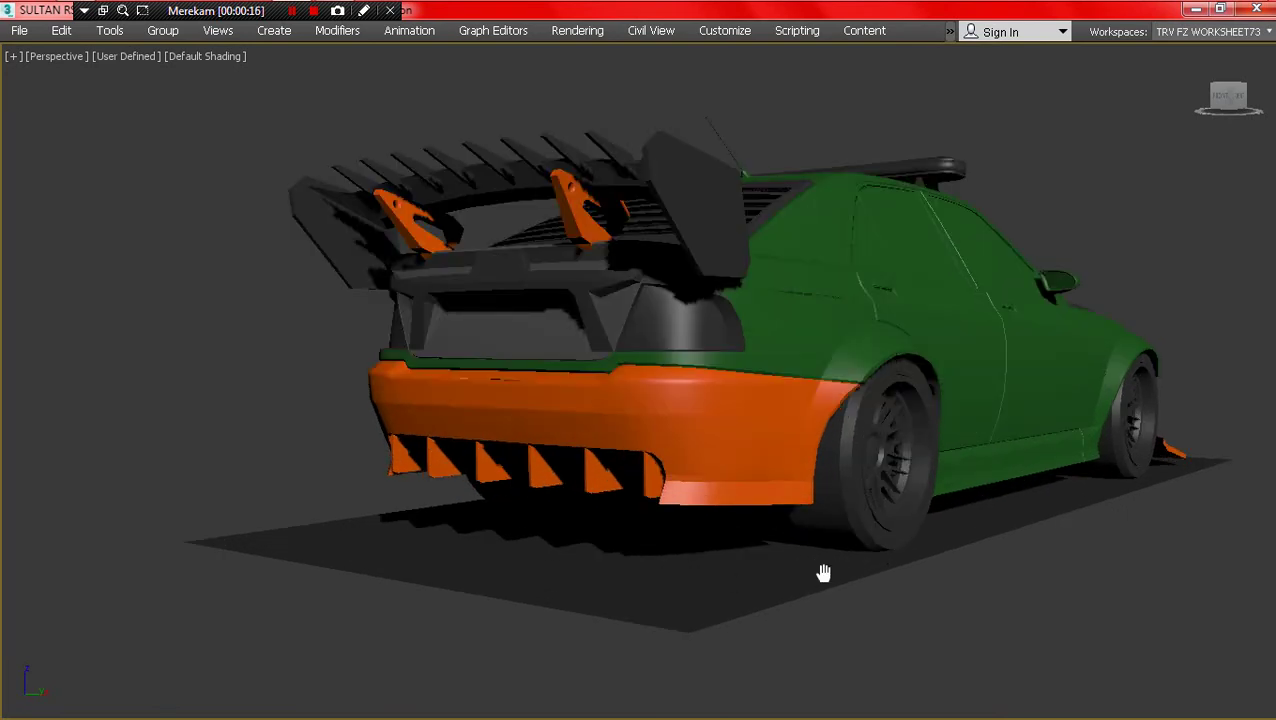
{"action": "middle_click_drag", "start_coordinate": [823, 572], "coordinate": [738, 590]}
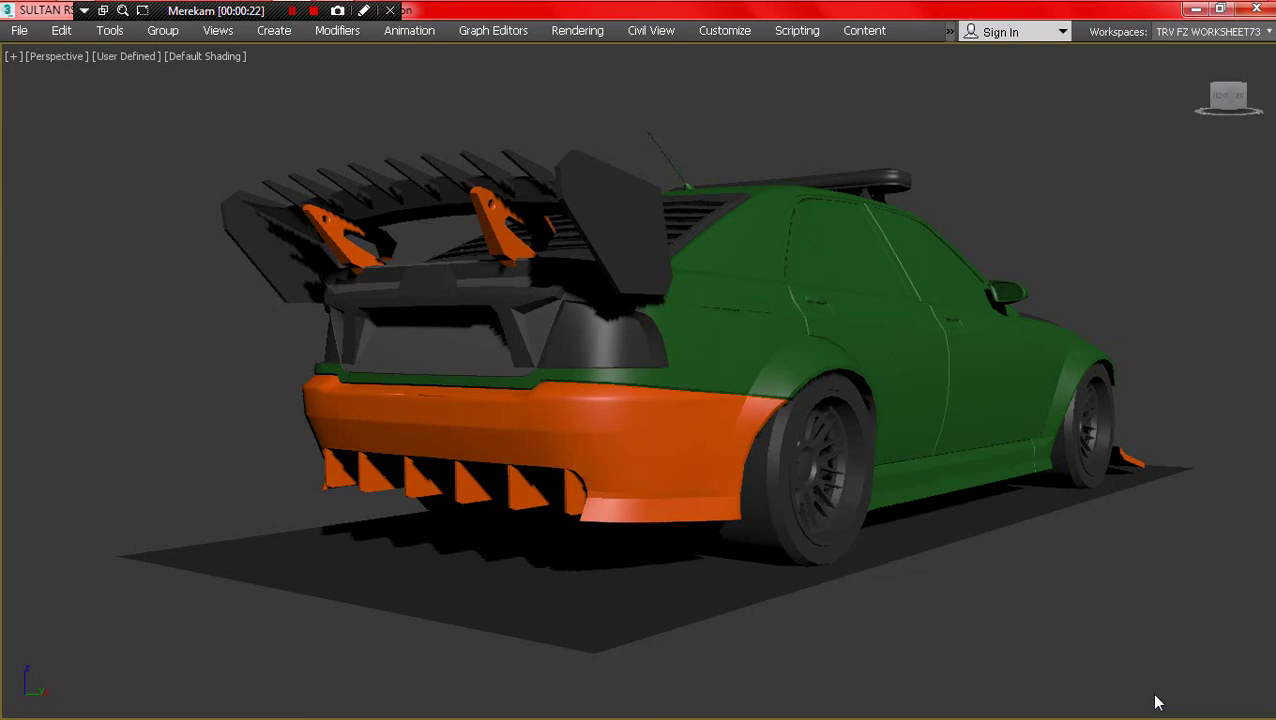
{"action": "middle_click_drag", "start_coordinate": [889, 540], "coordinate": [698, 547], "text": "alt"}
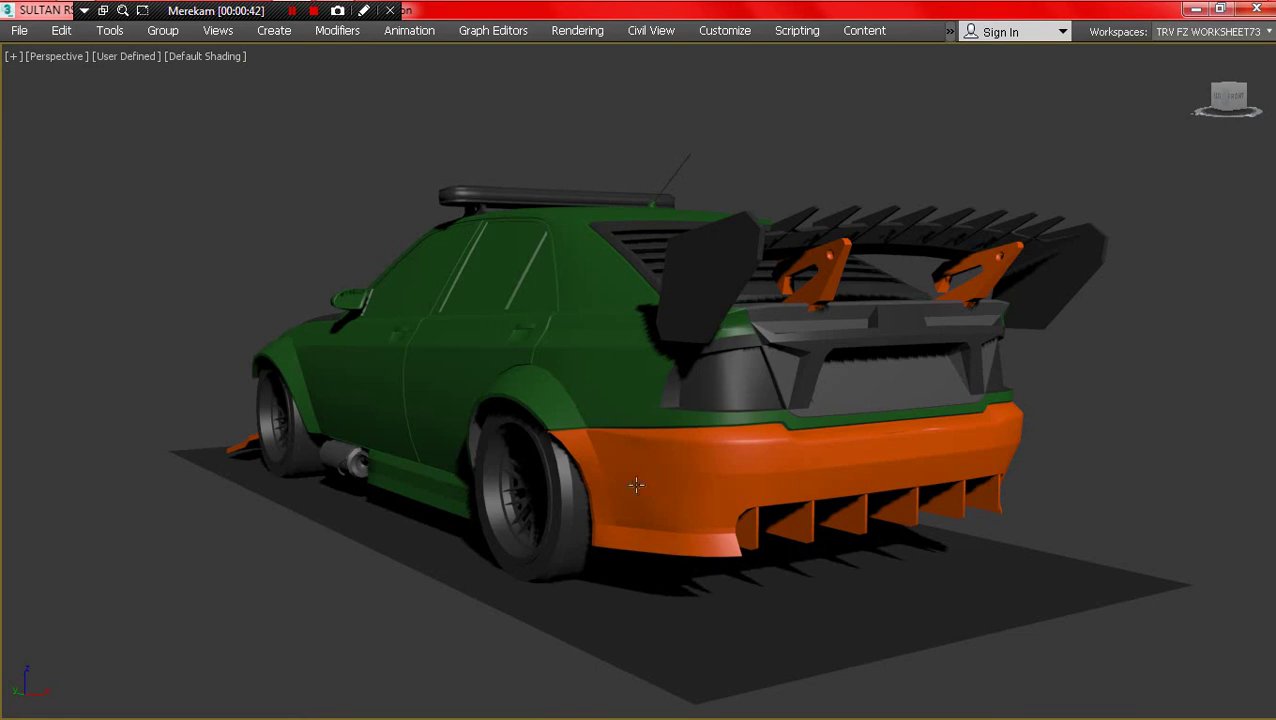
{"action": "mouse_move", "coordinate": [636, 485]}
{"action": "middle_mouse_down", "text": "alt"}
{"action": "mouse_move", "coordinate": [546, 472]}
{"action": "mouse_move", "coordinate": [626, 468]}
{"action": "middle_mouse_up", "text": "alt"}
{"action": "scroll", "coordinate": [458, 498], "scroll_direction": "up", "scroll_amount": 8}
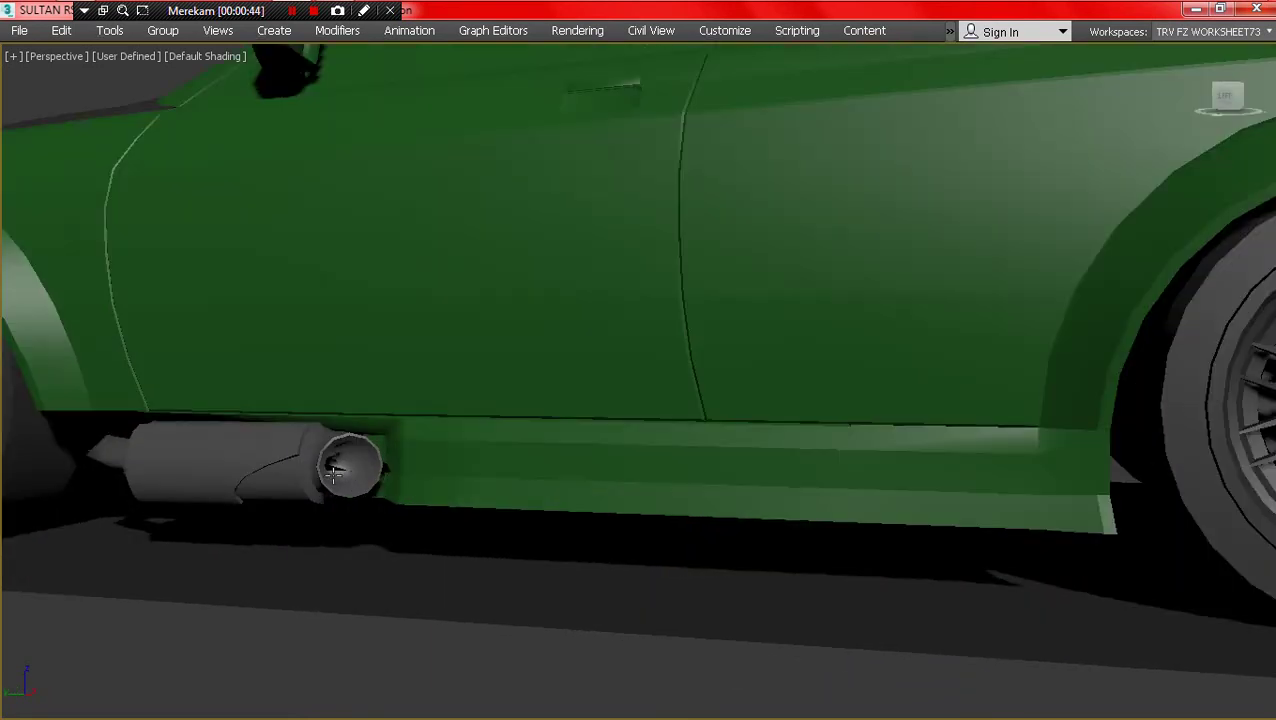
{"action": "scroll", "coordinate": [441, 462], "scroll_direction": "down", "scroll_amount": 8}
{"action": "scroll", "coordinate": [495, 468], "scroll_direction": "down", "scroll_amount": 4}
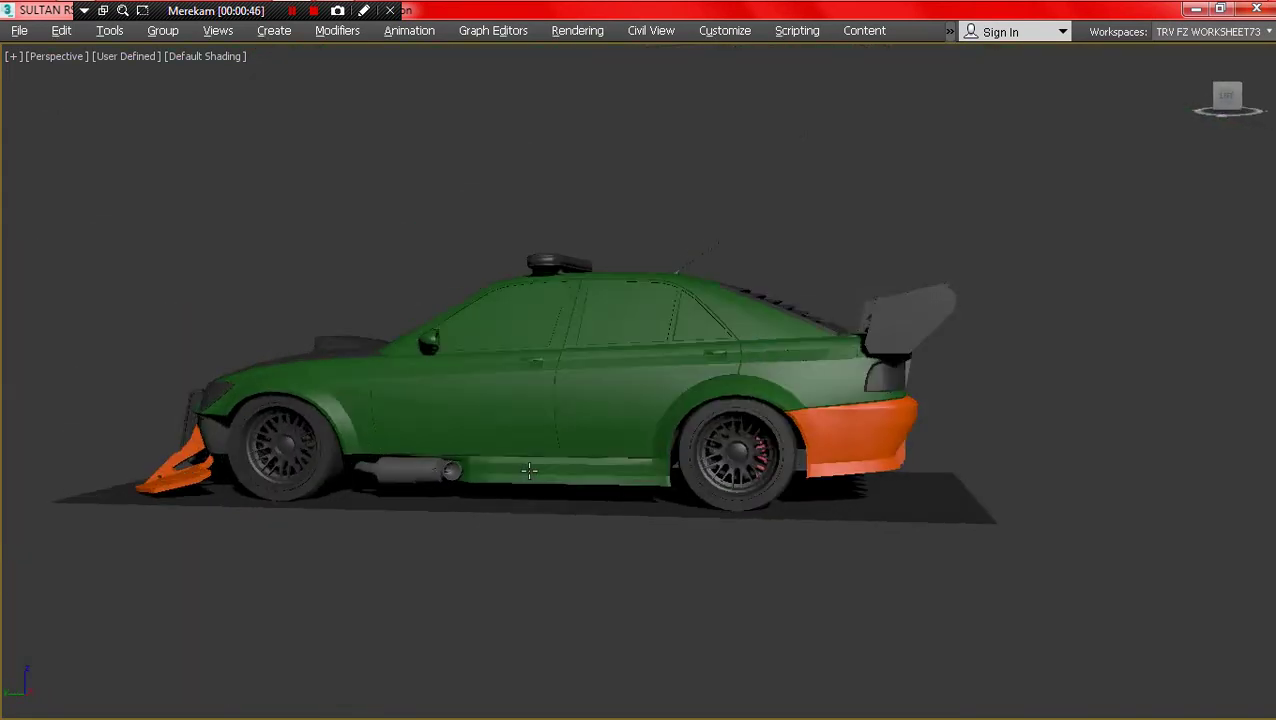
{"action": "mouse_move", "coordinate": [495, 468]}
{"action": "middle_mouse_down", "text": "alt"}
{"action": "mouse_move", "coordinate": [871, 501]}
{"action": "mouse_move", "coordinate": [912, 464]}
{"action": "mouse_move", "coordinate": [866, 498]}
{"action": "mouse_move", "coordinate": [860, 558]}
{"action": "mouse_move", "coordinate": [865, 467]}
{"action": "mouse_move", "coordinate": [843, 504]}
{"action": "mouse_move", "coordinate": [793, 488]}
{"action": "mouse_move", "coordinate": [894, 498]}
{"action": "mouse_move", "coordinate": [891, 515]}
{"action": "mouse_move", "coordinate": [903, 478]}
{"action": "mouse_move", "coordinate": [902, 518]}
{"action": "mouse_move", "coordinate": [897, 496]}
{"action": "mouse_move", "coordinate": [319, 484]}
{"action": "mouse_move", "coordinate": [815, 487]}
{"action": "mouse_move", "coordinate": [931, 332]}
{"action": "mouse_move", "coordinate": [870, 340]}
{"action": "mouse_move", "coordinate": [818, 386]}
{"action": "mouse_move", "coordinate": [1025, 316]}
{"action": "middle_mouse_up", "text": "alt"}
- Display edged faces, restore the full interface and select the front fender wing_rf_ok for modification
{"action": "key", "text": "F4"}
{"action": "scroll", "coordinate": [931, 332], "scroll_direction": "up", "scroll_amount": 5}
{"action": "left_click", "coordinate": [928, 302]}
{"action": "scroll", "coordinate": [928, 302], "scroll_direction": "down", "scroll_amount": 5}
{"action": "key", "text": "ctrl+x"}
{"action": "left_click", "coordinate": [947, 87]}
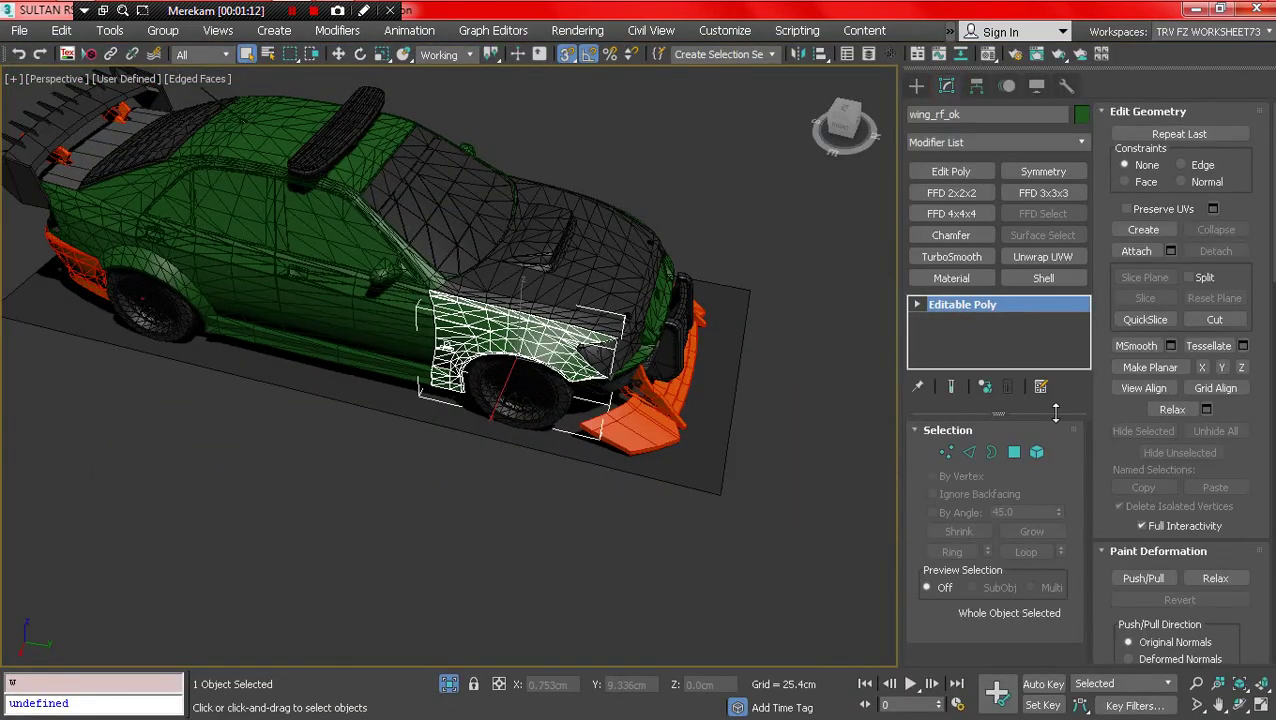
- Select the upper panel and wheel-arch elements of wing_rf_ok and detach them as a separate object
{"action": "key", "text": "4"}
{"action": "scroll", "coordinate": [528, 365], "scroll_direction": "up", "scroll_amount": 4}
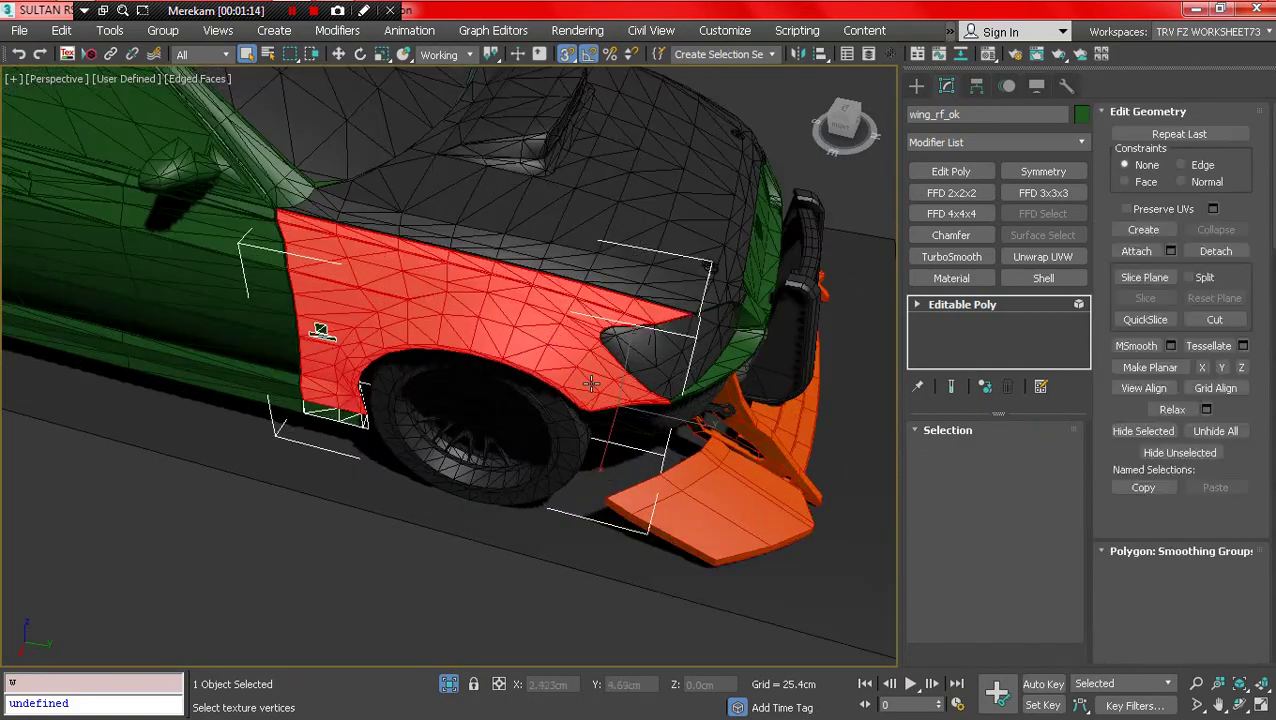
{"action": "middle_click_drag", "start_coordinate": [520, 360], "coordinate": [574, 393], "text": "alt"}
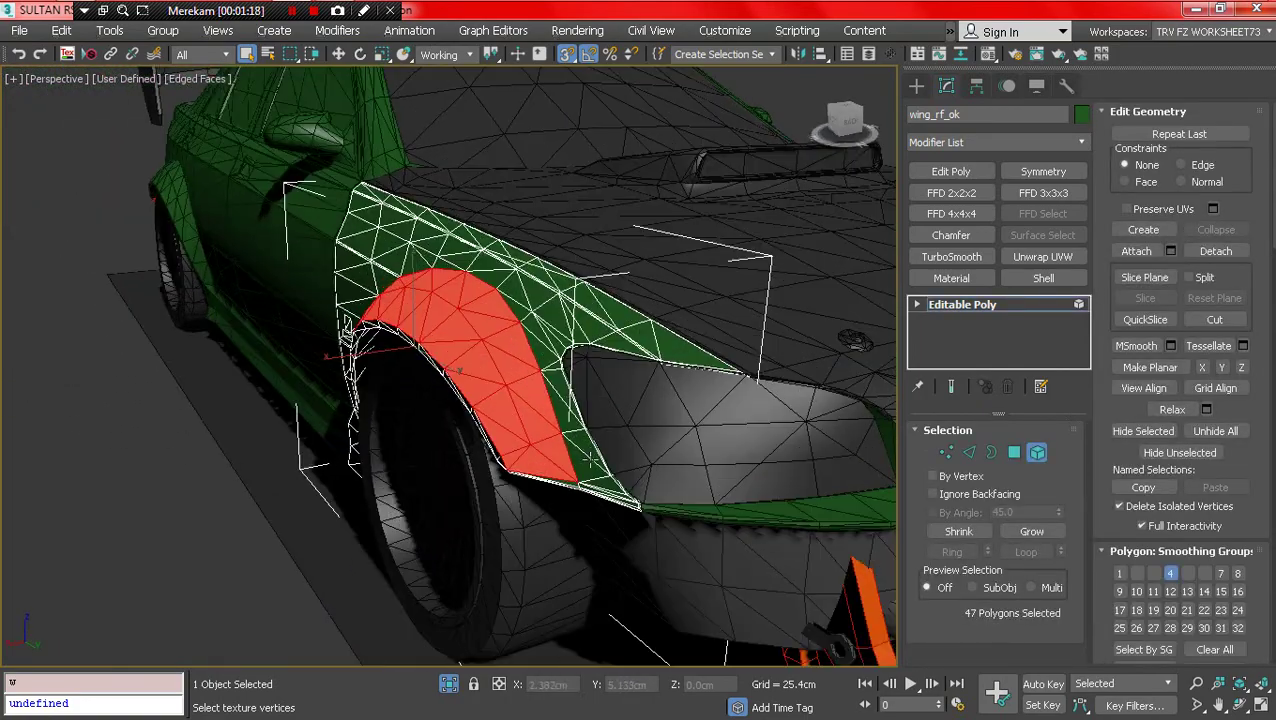
{"action": "key", "text": "ctrl+Page_Up"}
{"action": "middle_click_drag", "start_coordinate": [531, 446], "coordinate": [469, 444], "text": "alt"}
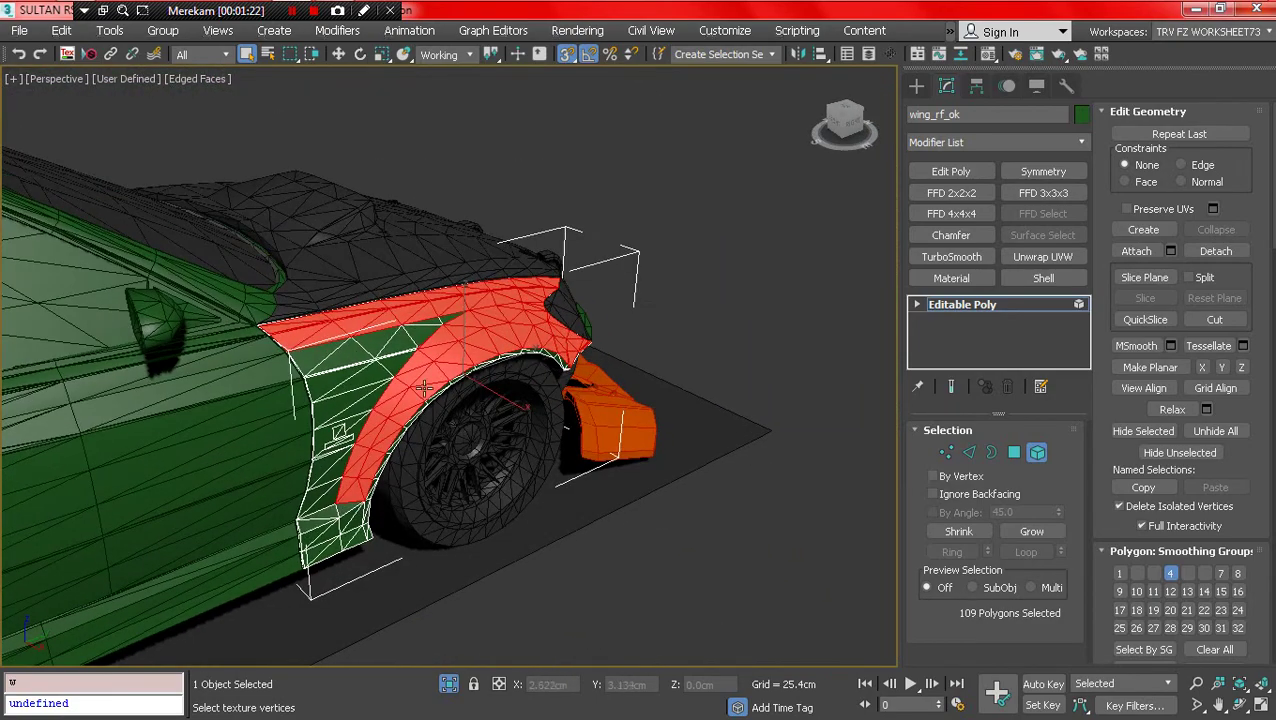
{"action": "middle_click_drag", "start_coordinate": [414, 368], "coordinate": [305, 300], "text": "alt"}
{"action": "left_click", "coordinate": [1216, 251]}
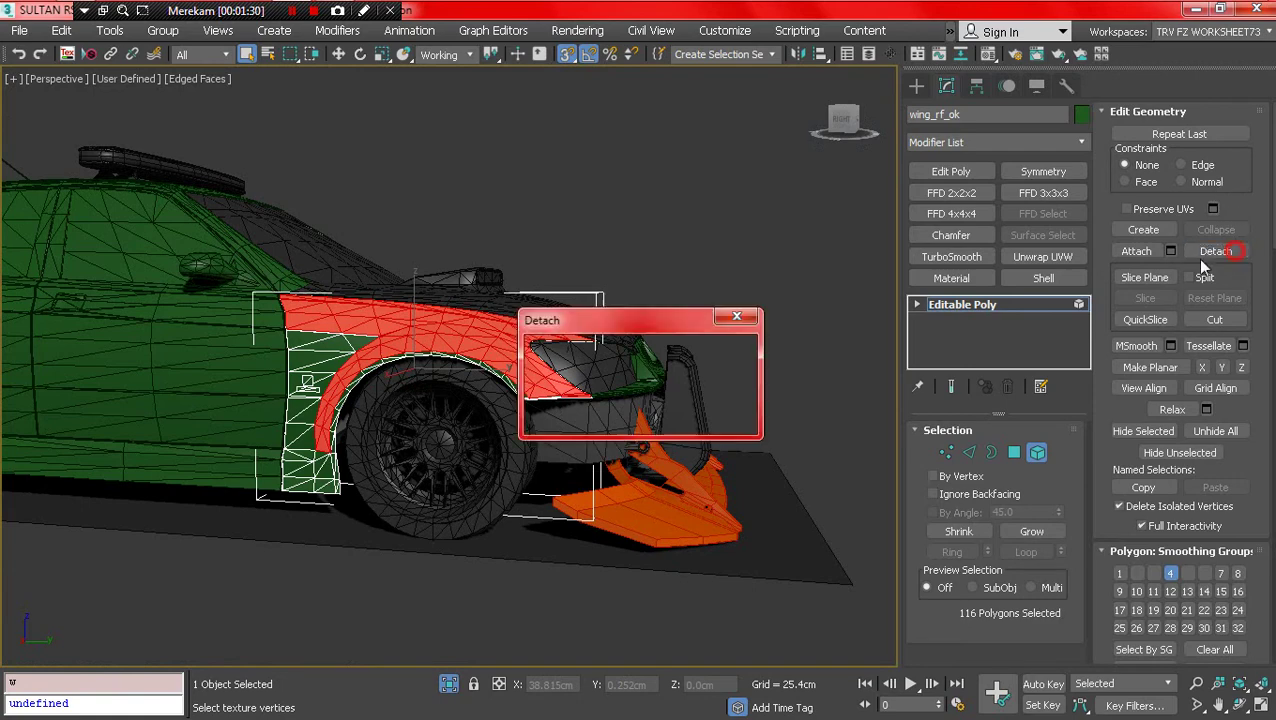
{"action": "left_click", "coordinate": [717, 408]}
{"action": "left_click", "coordinate": [855, 410]}
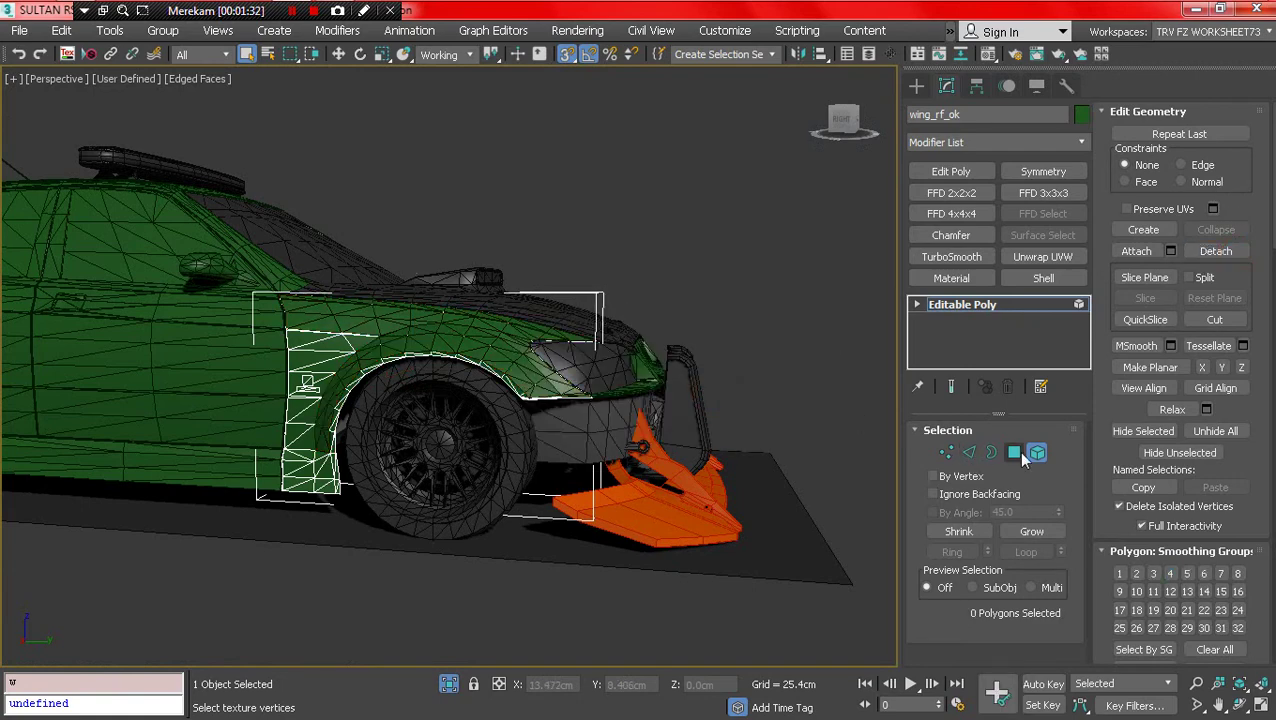
- Leave sub-object editing, select the detached fender piece and isolate it in the viewport
{"action": "left_click", "coordinate": [1013, 452]}
{"action": "key", "text": "ctrl+d"}
{"action": "left_click", "coordinate": [512, 348]}
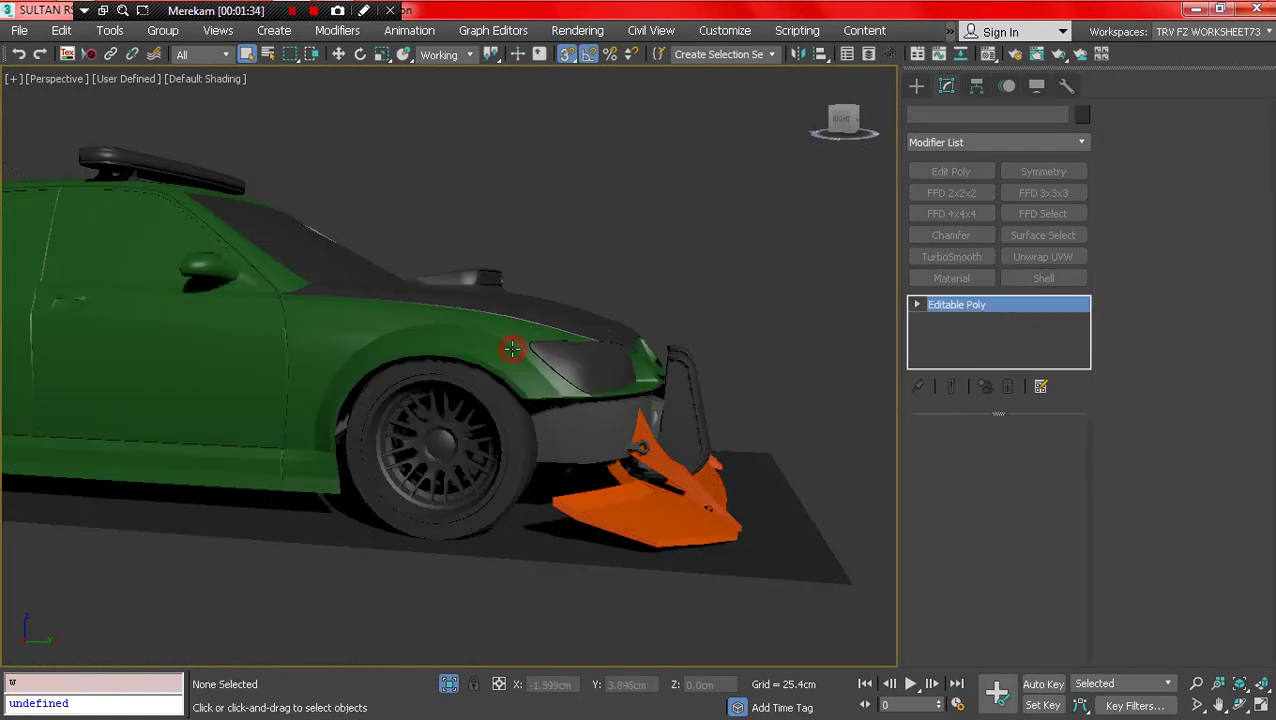
{"action": "middle_click_drag", "start_coordinate": [527, 354], "coordinate": [519, 414]}
{"action": "right_click", "coordinate": [514, 406]}
{"action": "left_click", "coordinate": [577, 230]}
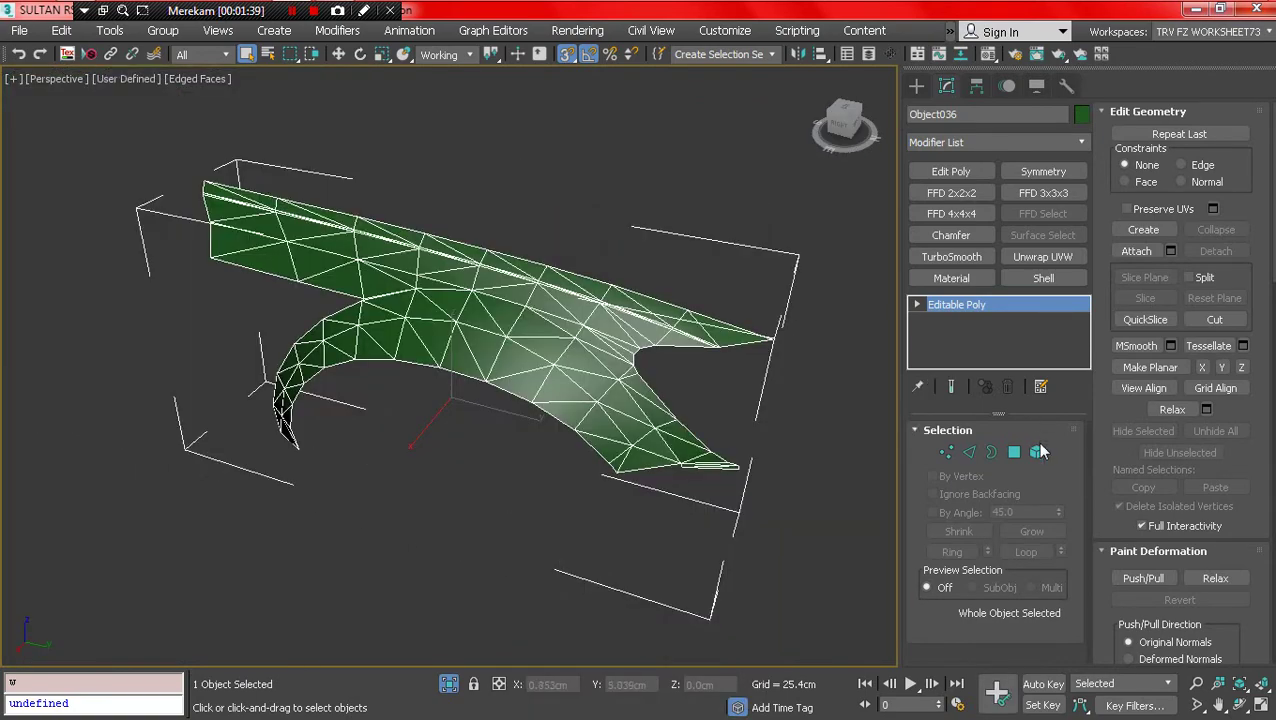
- Weld all vertices of the isolated fender piece with a weld threshold of 0.001
{"action": "left_click", "coordinate": [947, 453]}
{"action": "key", "text": "ctrl+a"}
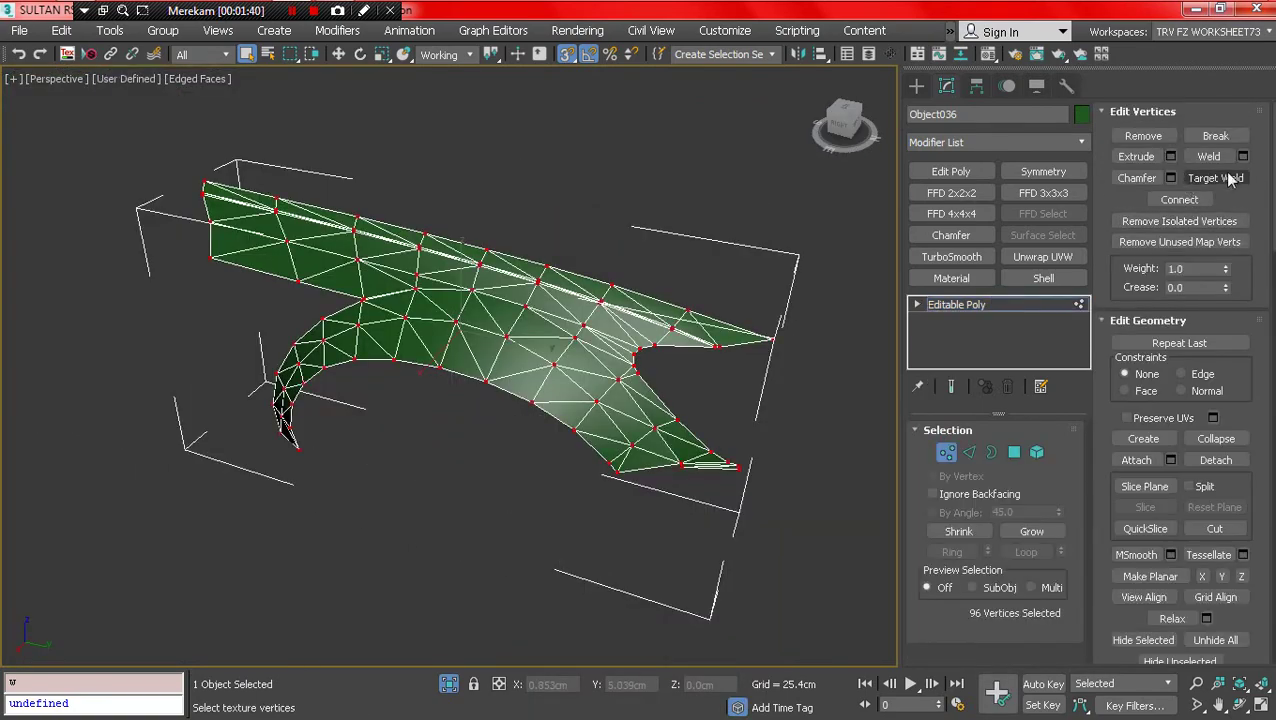
{"action": "left_click", "coordinate": [1242, 160]}
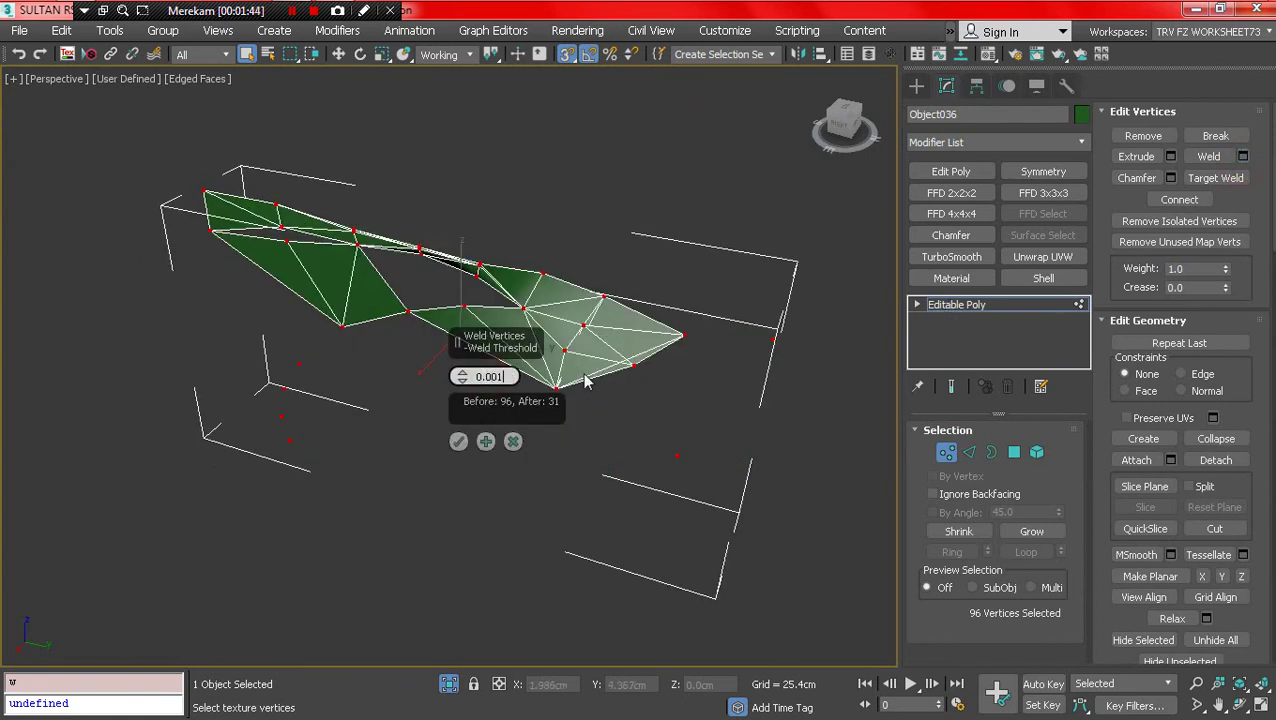
{"action": "type", "text": "0.001"}
{"action": "key", "text": "Return"}
{"action": "left_click", "coordinate": [458, 441]}
{"action": "middle_click_drag", "start_coordinate": [456, 441], "coordinate": [420, 480], "text": "alt"}
- Examine the welded fender piece's polygons and surface shading with and without edged faces
{"action": "left_click", "coordinate": [1021, 456]}
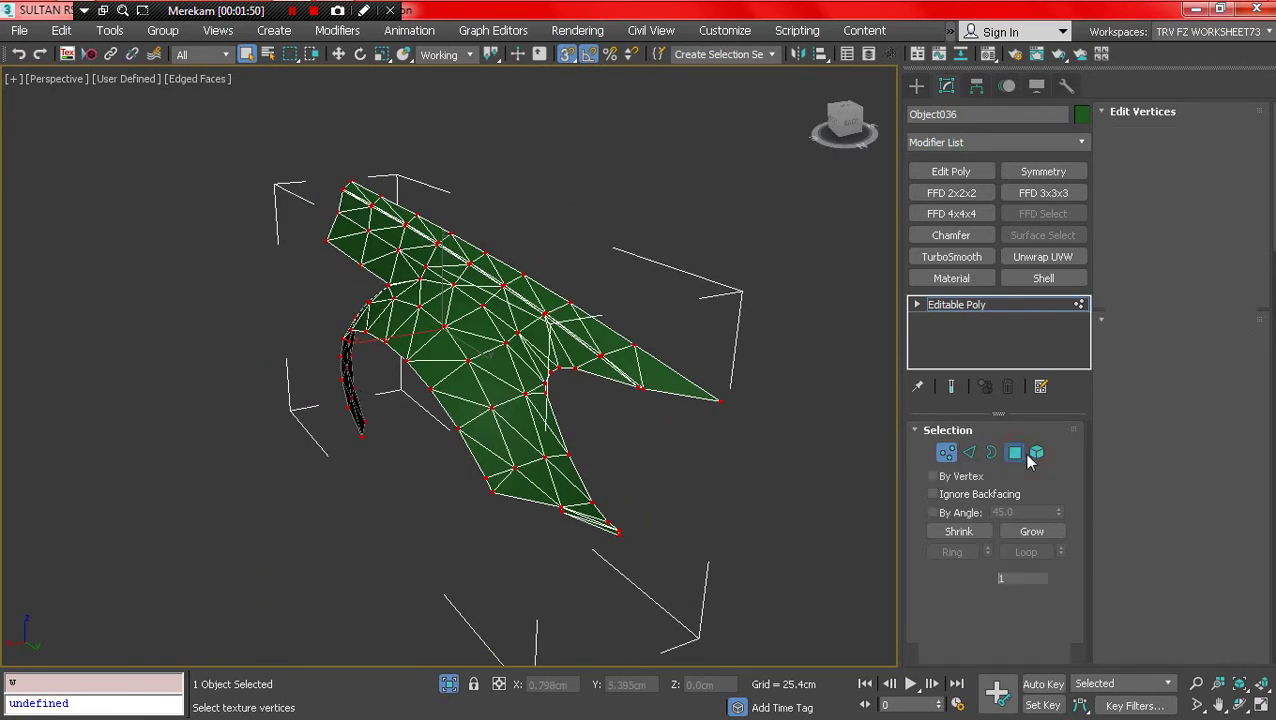
{"action": "key", "text": "ctrl+a"}
{"action": "key", "text": "F4"}
{"action": "mouse_move", "coordinate": [512, 425]}
{"action": "middle_mouse_down", "text": "alt"}
{"action": "mouse_move", "coordinate": [555, 410]}
{"action": "mouse_move", "coordinate": [745, 418]}
{"action": "middle_mouse_up", "text": "alt"}
{"action": "scroll", "coordinate": [527, 416], "scroll_direction": "down", "scroll_amount": 3}
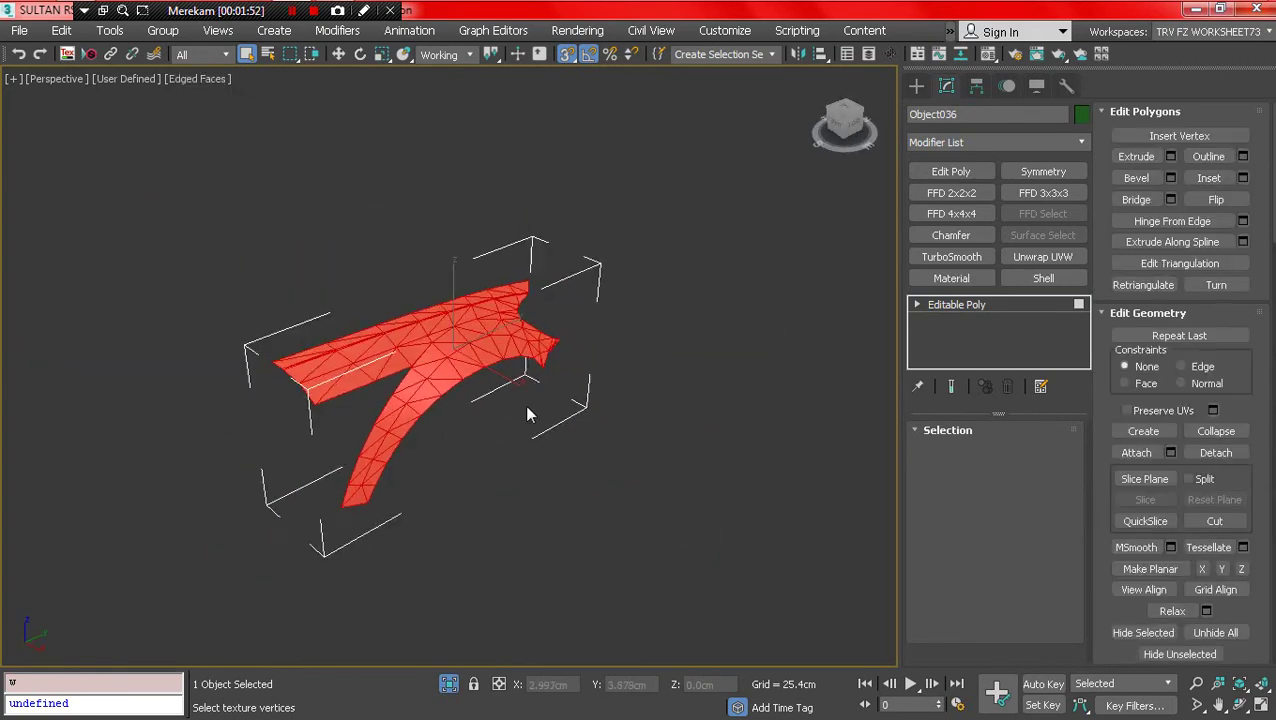
{"action": "mouse_move", "coordinate": [527, 416]}
{"action": "middle_mouse_down", "text": "alt"}
{"action": "mouse_move", "coordinate": [598, 399]}
{"action": "mouse_move", "coordinate": [550, 447]}
{"action": "mouse_move", "coordinate": [519, 402]}
{"action": "mouse_move", "coordinate": [473, 416]}
{"action": "mouse_move", "coordinate": [456, 399]}
{"action": "mouse_move", "coordinate": [498, 465]}
{"action": "mouse_move", "coordinate": [570, 440]}
{"action": "middle_mouse_up", "text": "alt"}
{"action": "key", "text": "F4"}
{"action": "left_click", "coordinate": [1014, 452]}
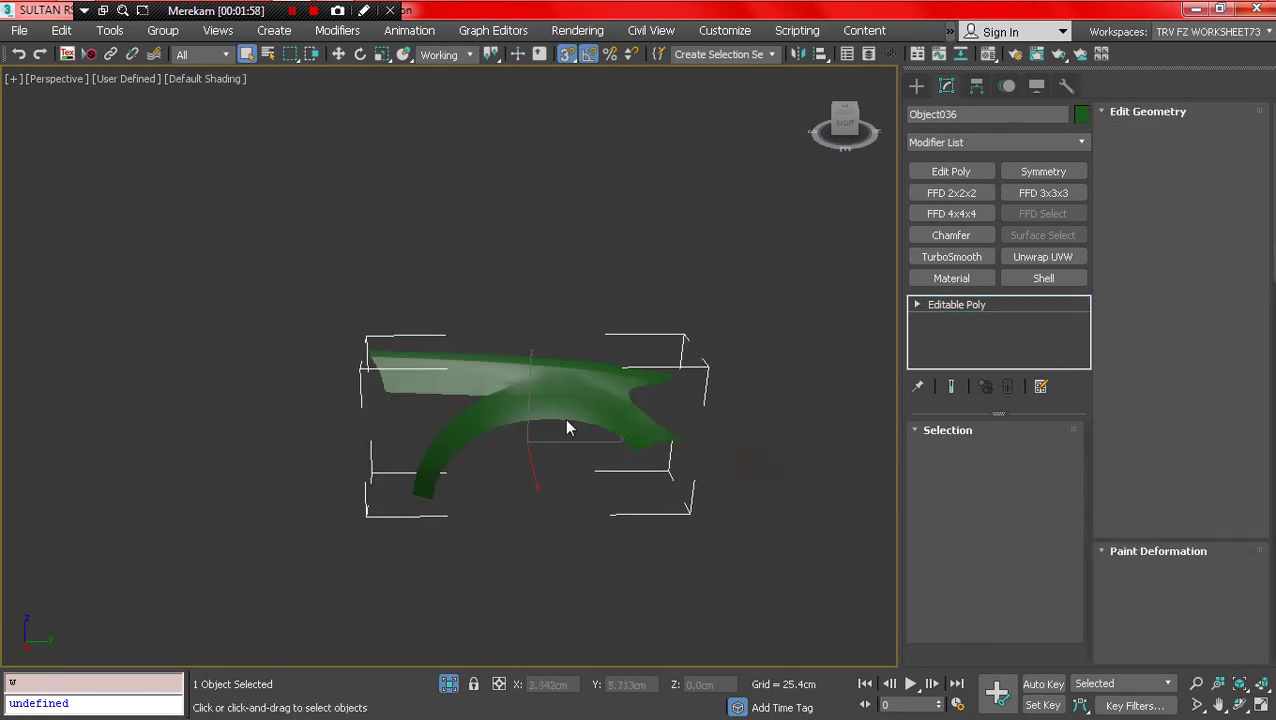
{"action": "left_click", "coordinate": [564, 424]}
{"action": "key", "text": "F4"}
{"action": "scroll", "coordinate": [558, 410], "scroll_direction": "up", "scroll_amount": 2}
{"action": "key", "text": "F4"}
{"action": "key", "text": "F4"}
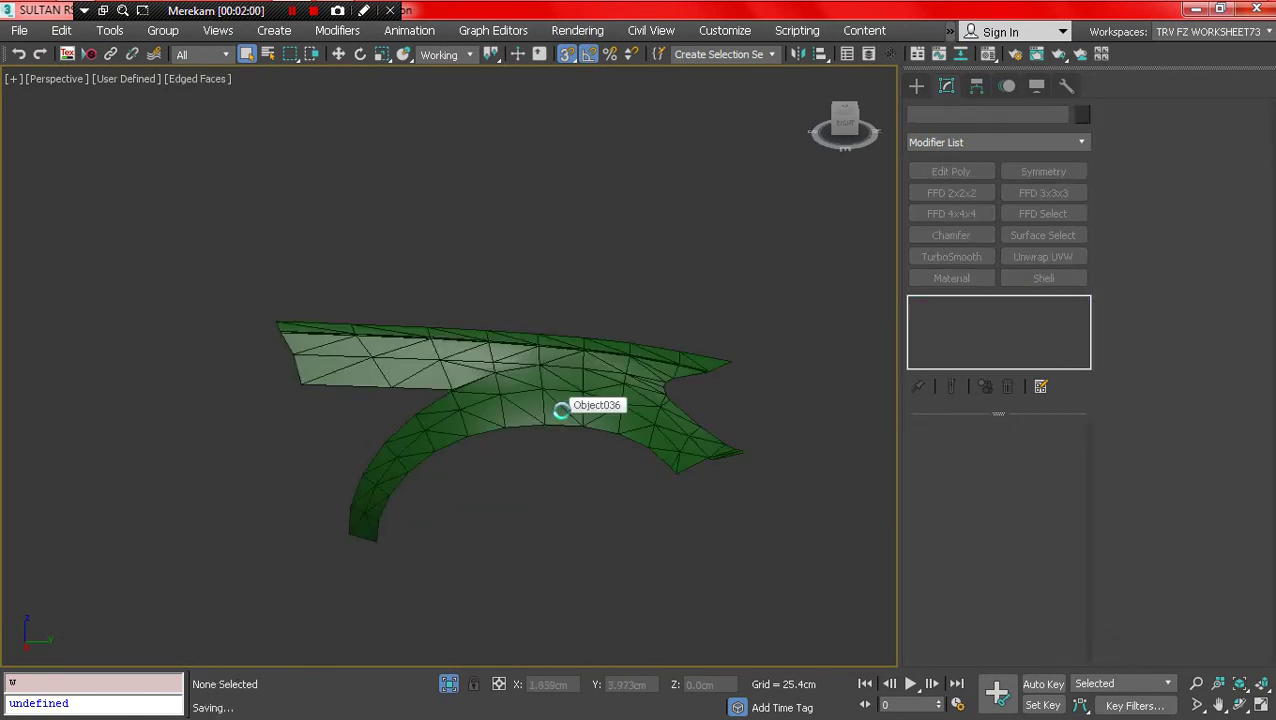
- Select the polygons of the fender's lower side strip and rear wheel arch by excluding the rest, and detach them
{"action": "left_click", "coordinate": [558, 424]}
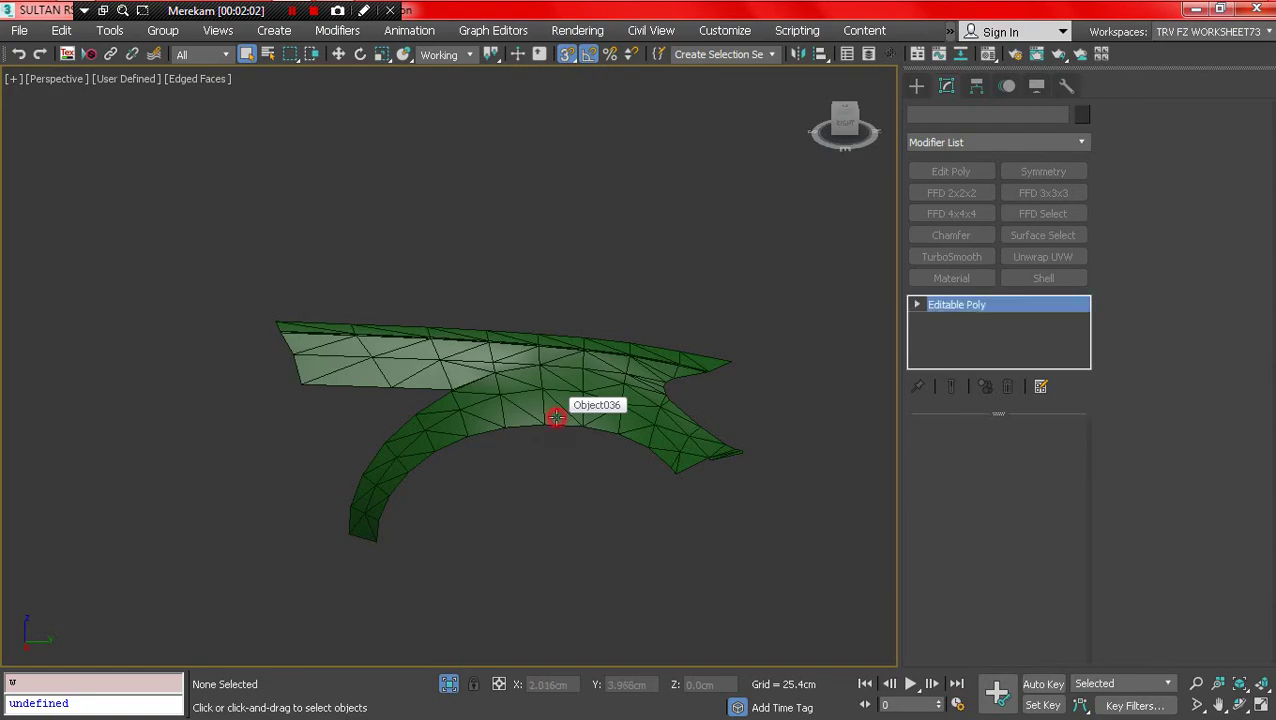
{"action": "middle_click_drag", "start_coordinate": [558, 424], "coordinate": [621, 418], "text": "alt"}
{"action": "left_click", "coordinate": [1014, 452]}
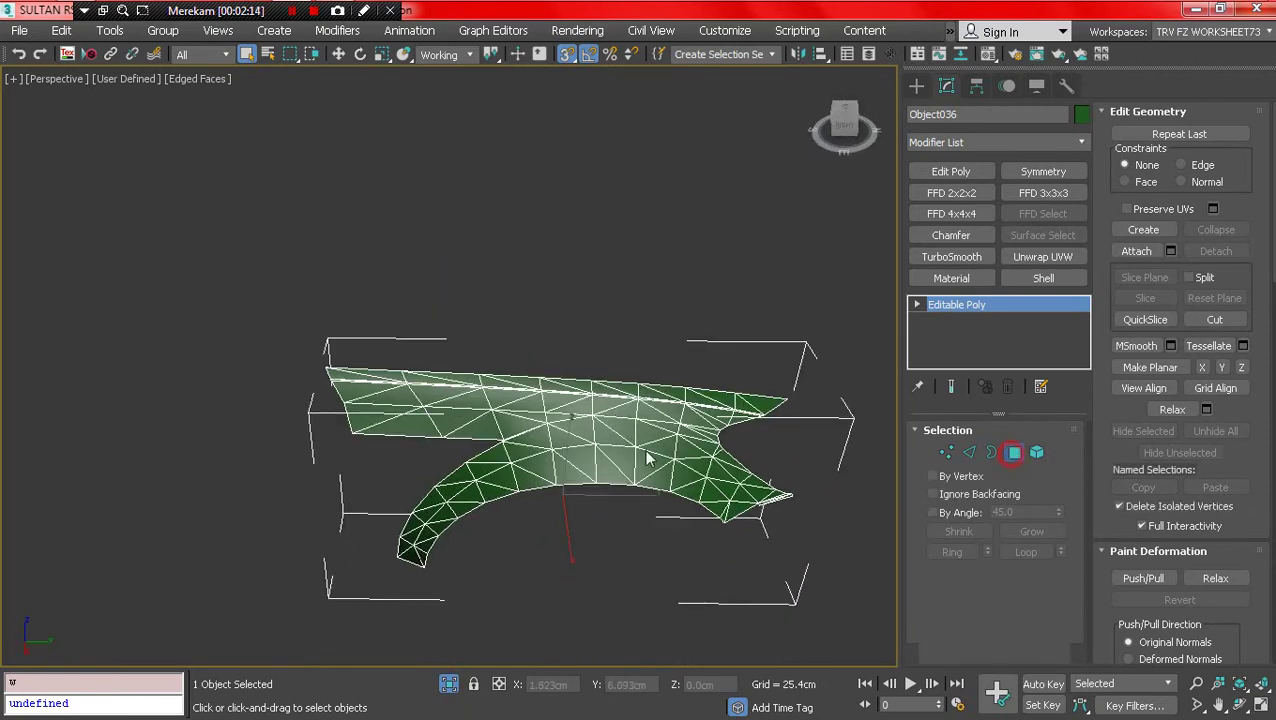
{"action": "key", "text": "ctrl+a"}
{"action": "middle_click_drag", "start_coordinate": [551, 444], "coordinate": [537, 550], "text": "alt"}
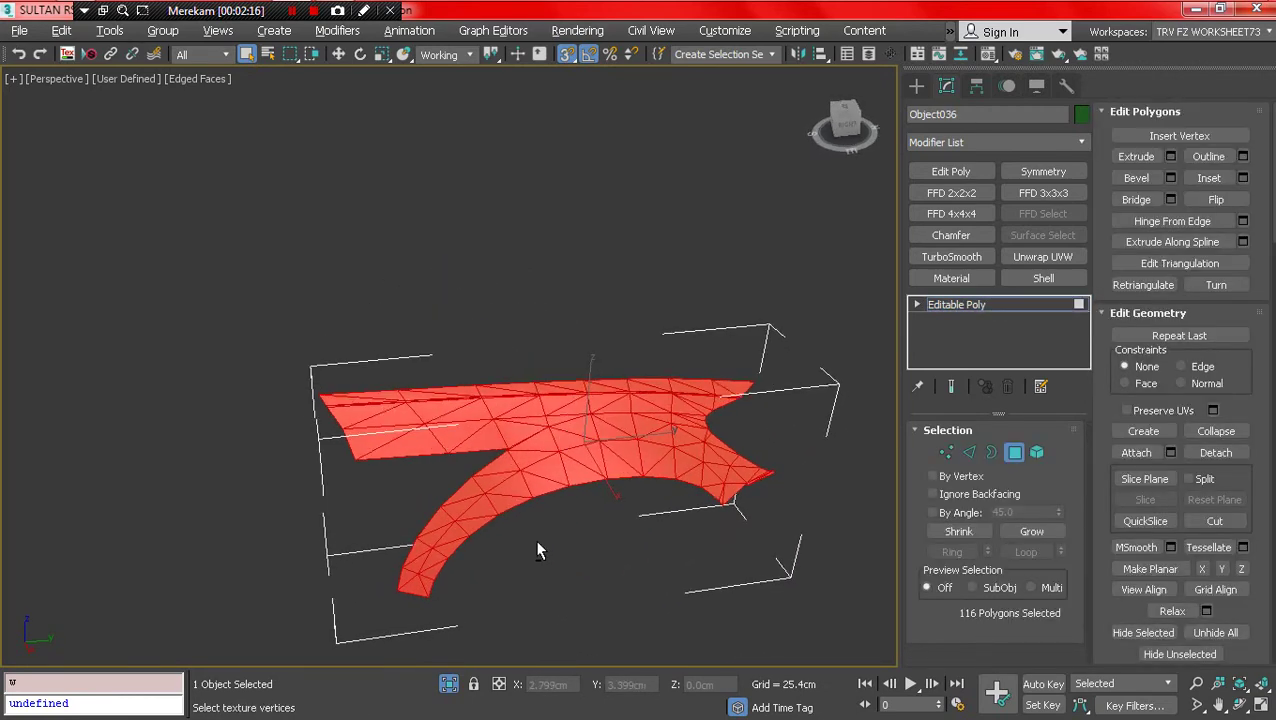
{"action": "left_click_drag", "start_coordinate": [648, 452], "coordinate": [648, 452], "text": "alt"}
{"action": "middle_click_drag", "start_coordinate": [648, 452], "coordinate": [559, 447], "text": "alt"}
{"action": "left_click_drag", "start_coordinate": [393, 366], "coordinate": [395, 366], "text": "alt"}
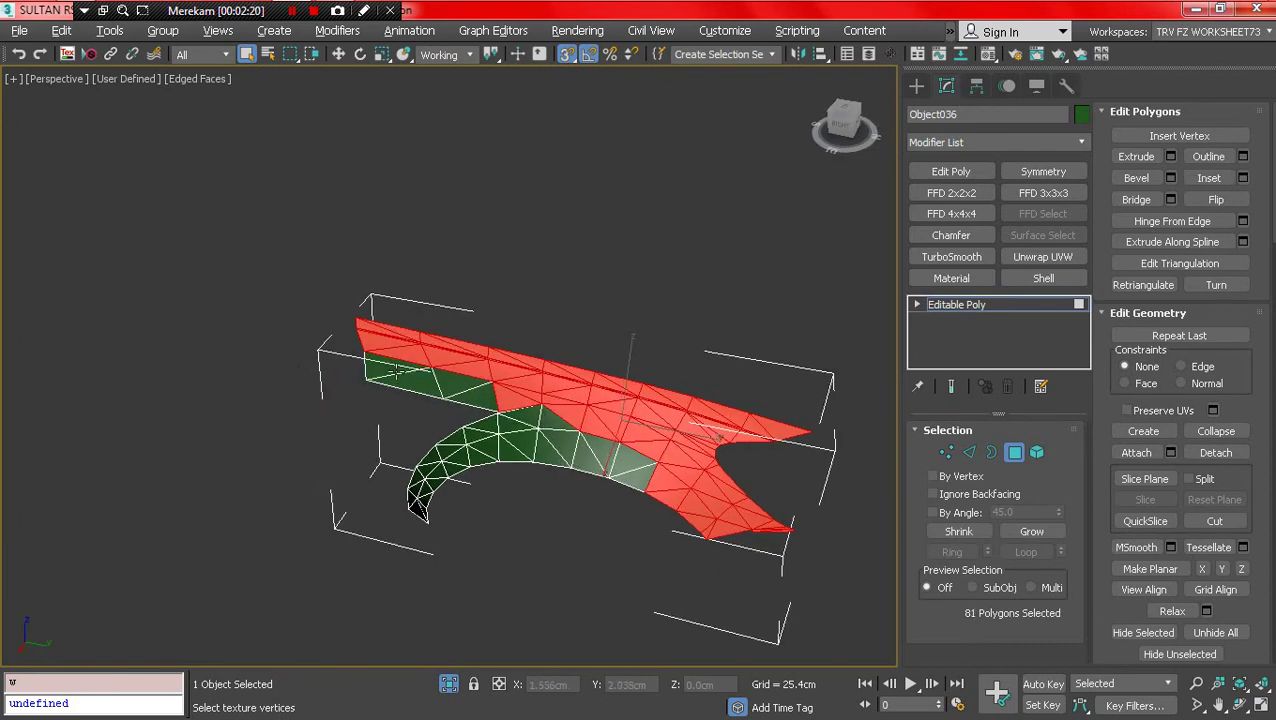
{"action": "middle_click_drag", "start_coordinate": [395, 366], "coordinate": [557, 347], "text": "alt"}
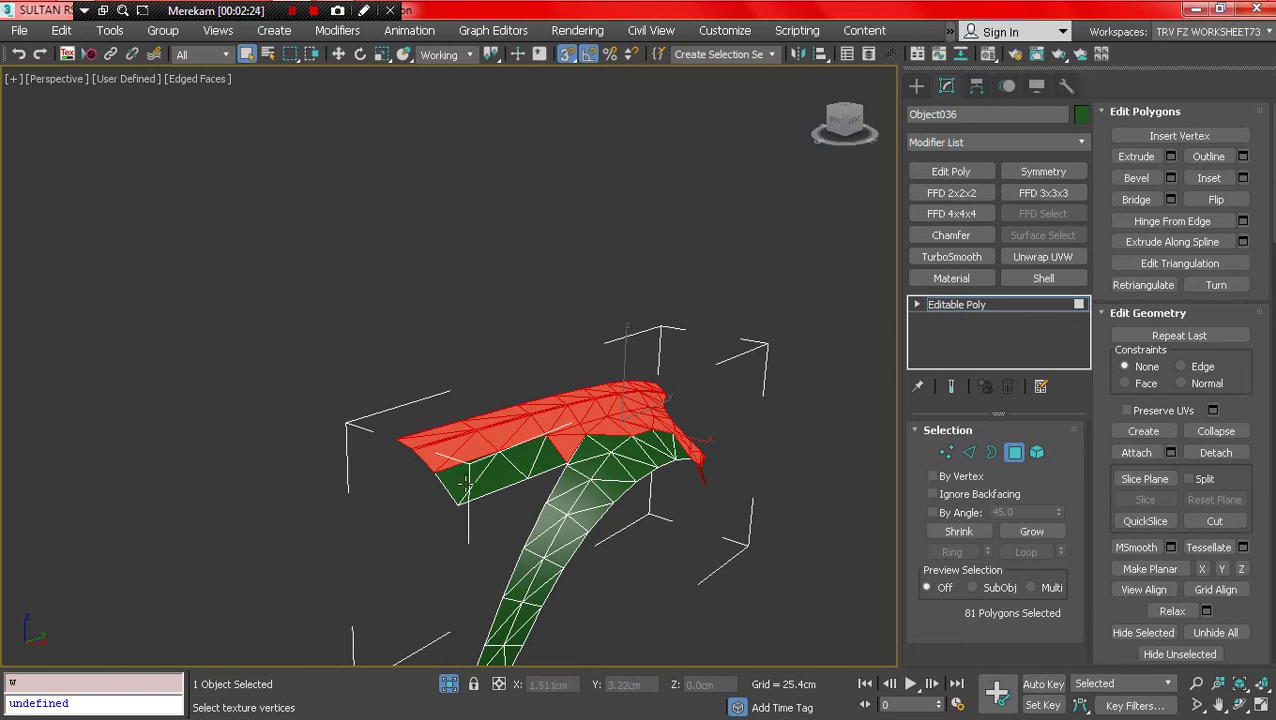
{"action": "middle_click_drag", "start_coordinate": [588, 448], "coordinate": [578, 551], "text": "alt"}
{"action": "left_click_drag", "start_coordinate": [619, 451], "coordinate": [671, 408], "text": "alt"}
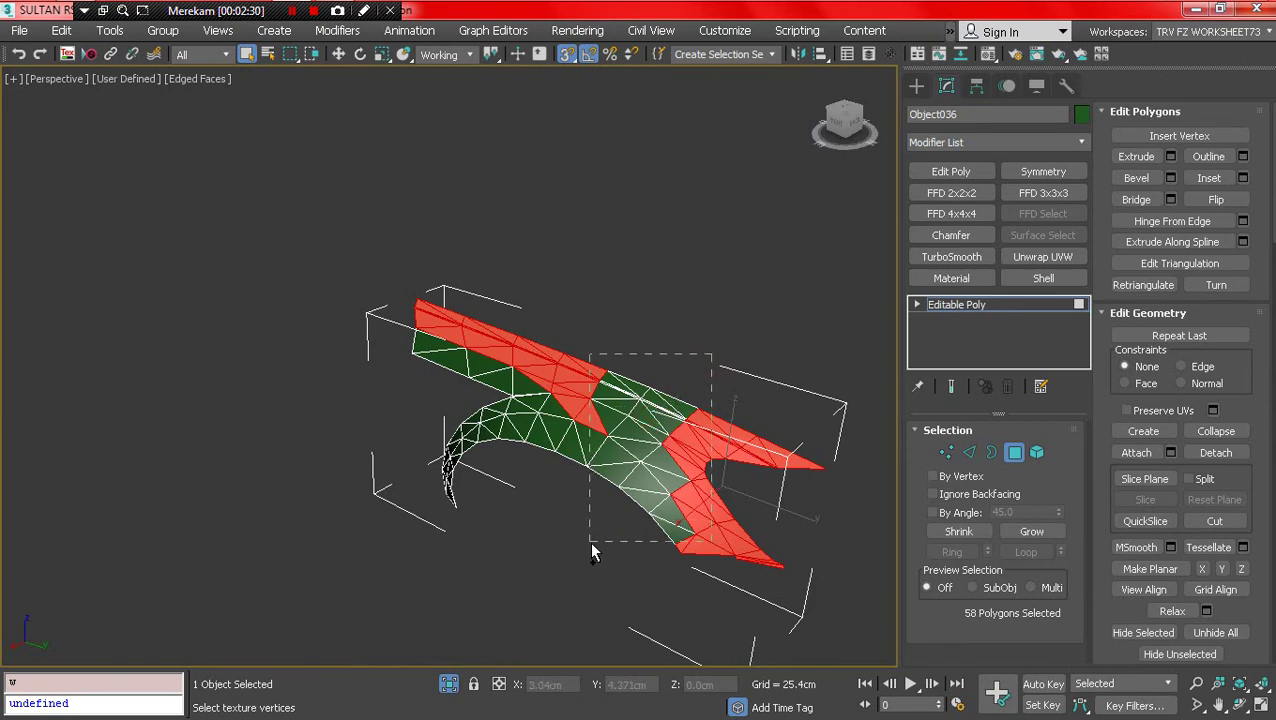
{"action": "left_click_drag", "start_coordinate": [591, 545], "coordinate": [591, 545], "text": "ctrl"}
{"action": "middle_click_drag", "start_coordinate": [591, 545], "coordinate": [661, 541], "text": "alt"}
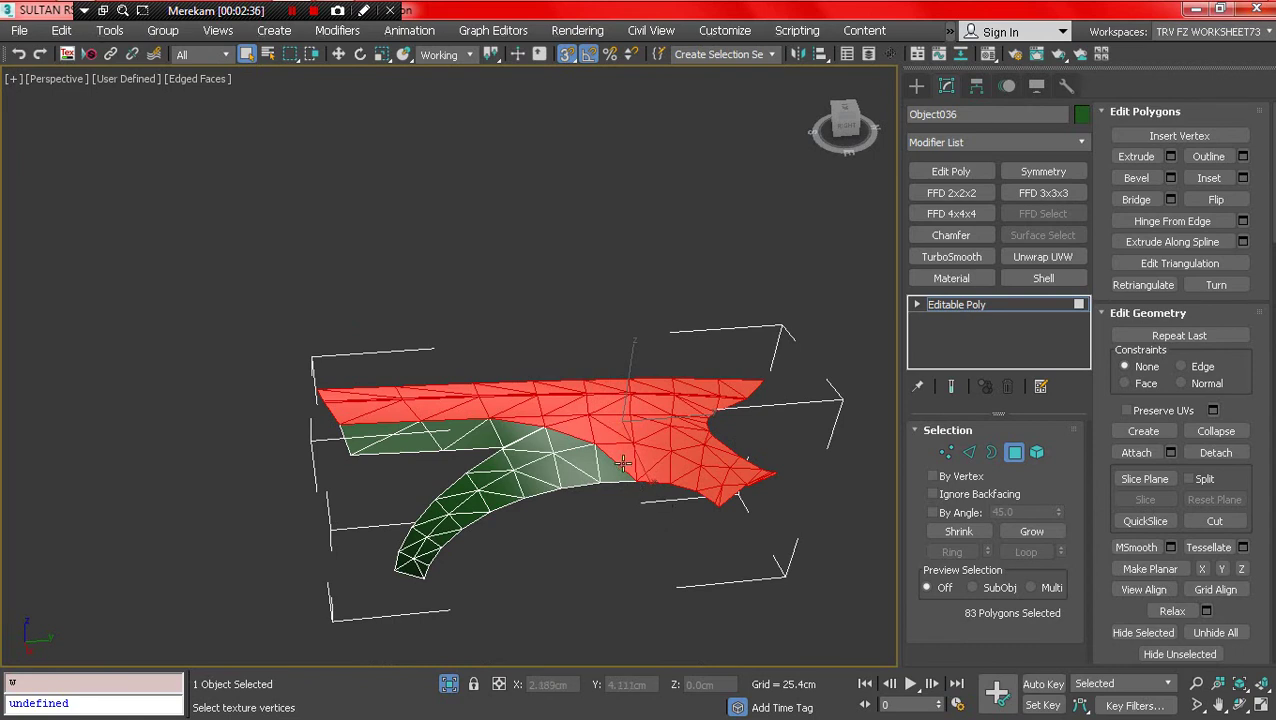
{"action": "key", "text": "ctrl+i"}
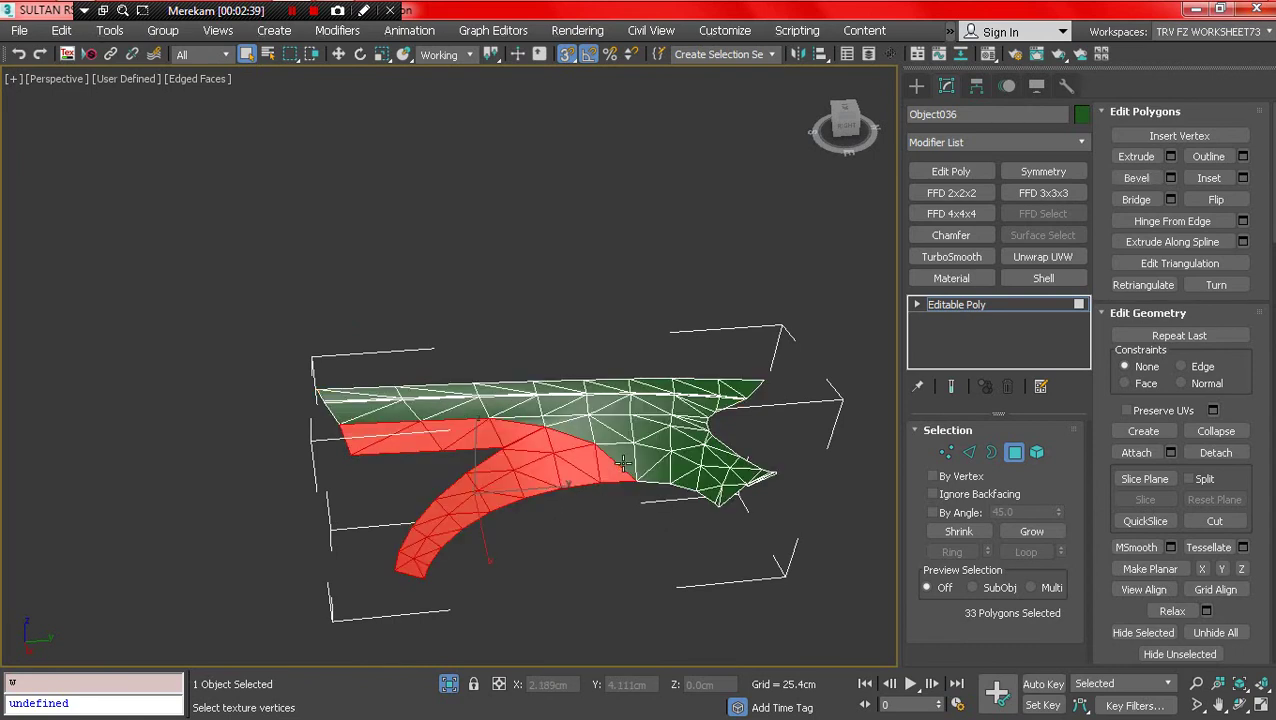
{"action": "left_click", "coordinate": [1205, 452]}
{"action": "left_click", "coordinate": [702, 396]}
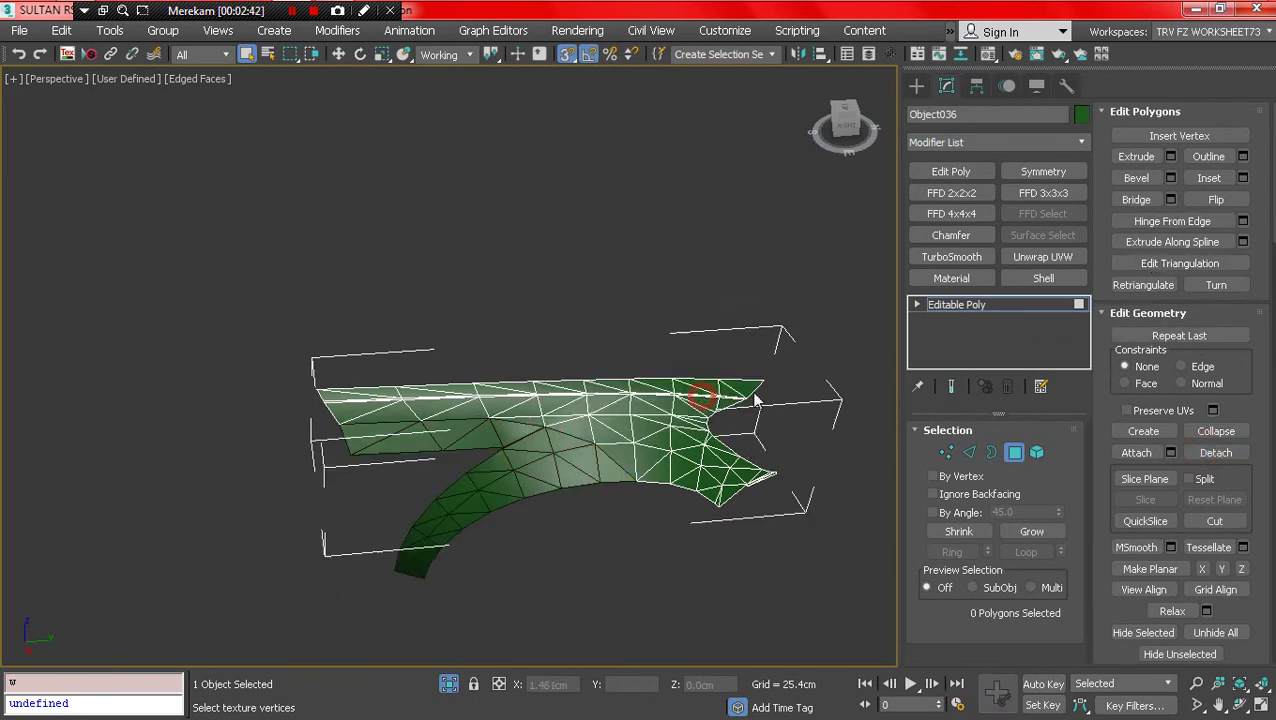
- Enter edge editing on the remaining upper fender piece and switch the viewport from perspective to orthographic
{"action": "middle_click_drag", "start_coordinate": [737, 462], "coordinate": [705, 447], "text": "alt"}
{"action": "left_click", "coordinate": [968, 452]}
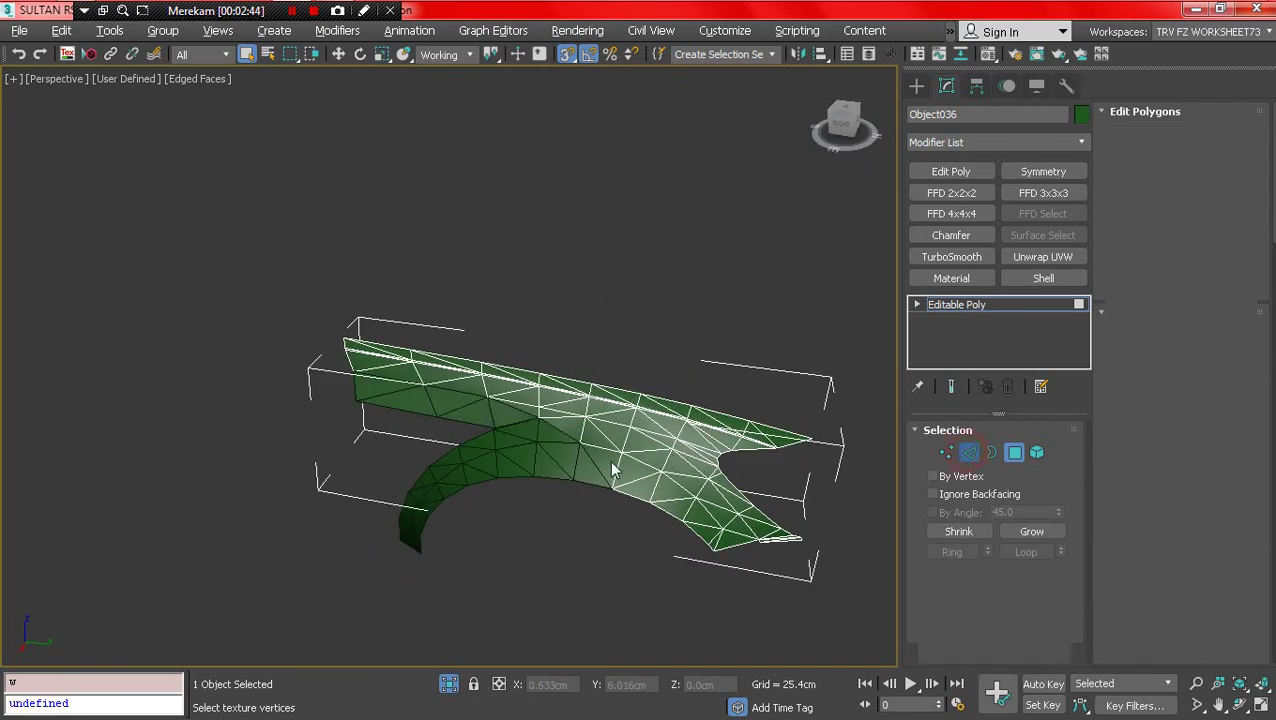
{"action": "left_click", "coordinate": [527, 413]}
{"action": "scroll", "coordinate": [372, 420], "scroll_direction": "up", "scroll_amount": 5}
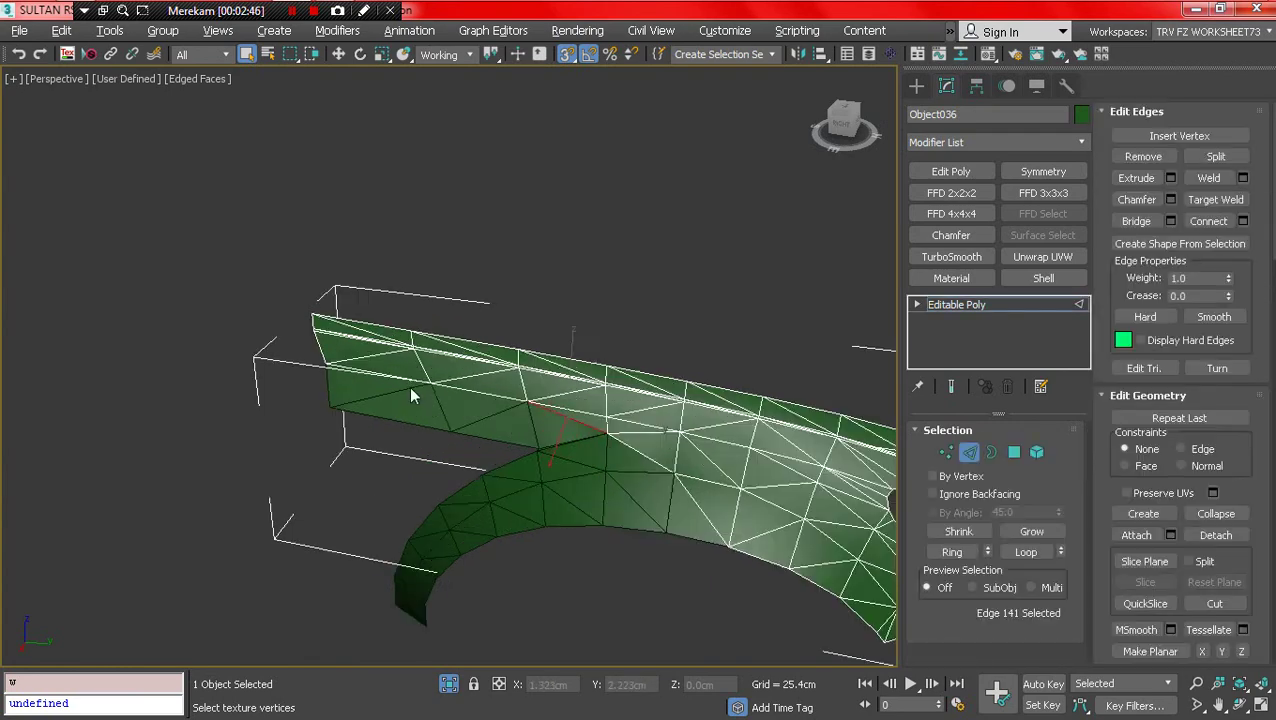
{"action": "scroll", "coordinate": [310, 393], "scroll_direction": "down", "scroll_amount": 3}
{"action": "scroll", "coordinate": [310, 418], "scroll_direction": "up", "scroll_amount": 5}
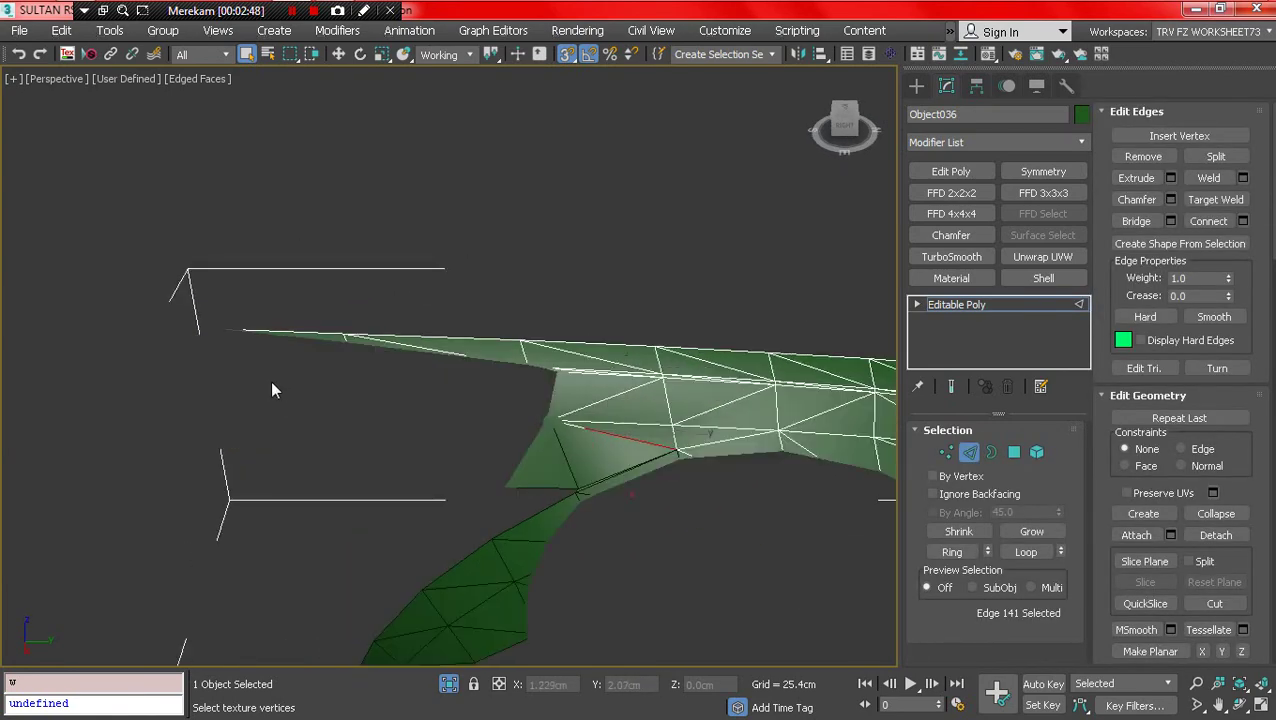
{"action": "scroll", "coordinate": [273, 387], "scroll_direction": "down", "scroll_amount": 6}
{"action": "left_click", "coordinate": [76, 79]}
{"action": "left_click", "coordinate": [117, 162]}
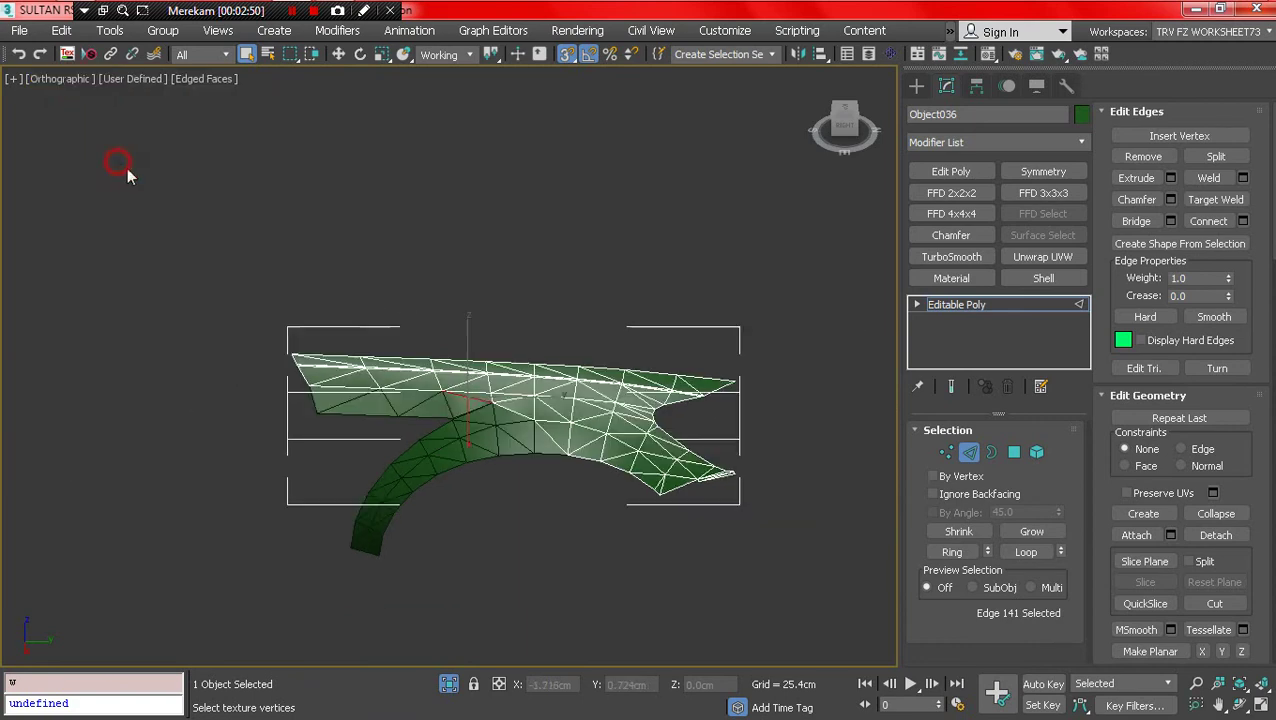
- Extrude the top and end boundary edges at the rear tip of the fender's upper strip outward into flap faces
{"action": "scroll", "coordinate": [343, 393], "scroll_direction": "up", "scroll_amount": 3}
{"action": "middle_click_drag", "start_coordinate": [375, 361], "coordinate": [347, 335], "text": "alt"}
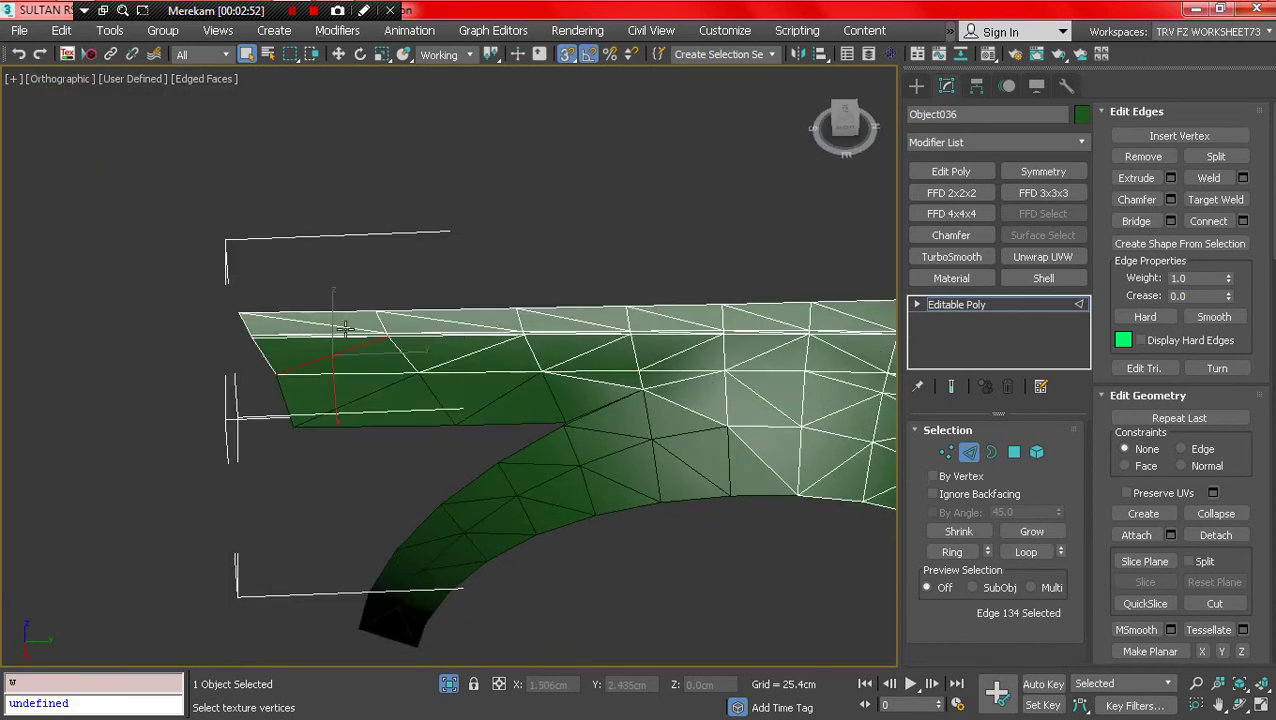
{"action": "scroll", "coordinate": [345, 331], "scroll_direction": "up", "scroll_amount": 2}
{"action": "left_click", "coordinate": [328, 329], "text": "ctrl"}
{"action": "left_click", "coordinate": [207, 319], "text": "ctrl"}
{"action": "middle_click_drag", "start_coordinate": [207, 319], "coordinate": [479, 56], "text": "alt"}
{"action": "left_click", "coordinate": [339, 56]}
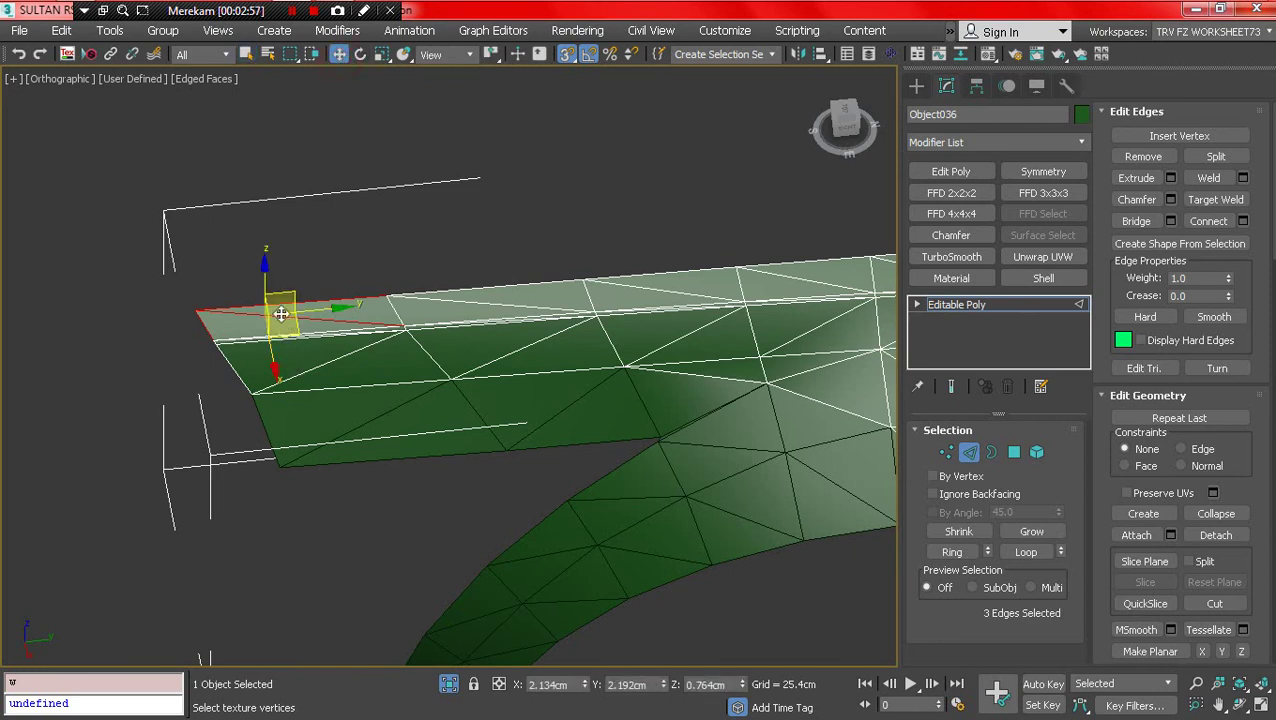
{"action": "left_click_drag", "start_coordinate": [285, 295], "coordinate": [144, 277], "text": "shift"}
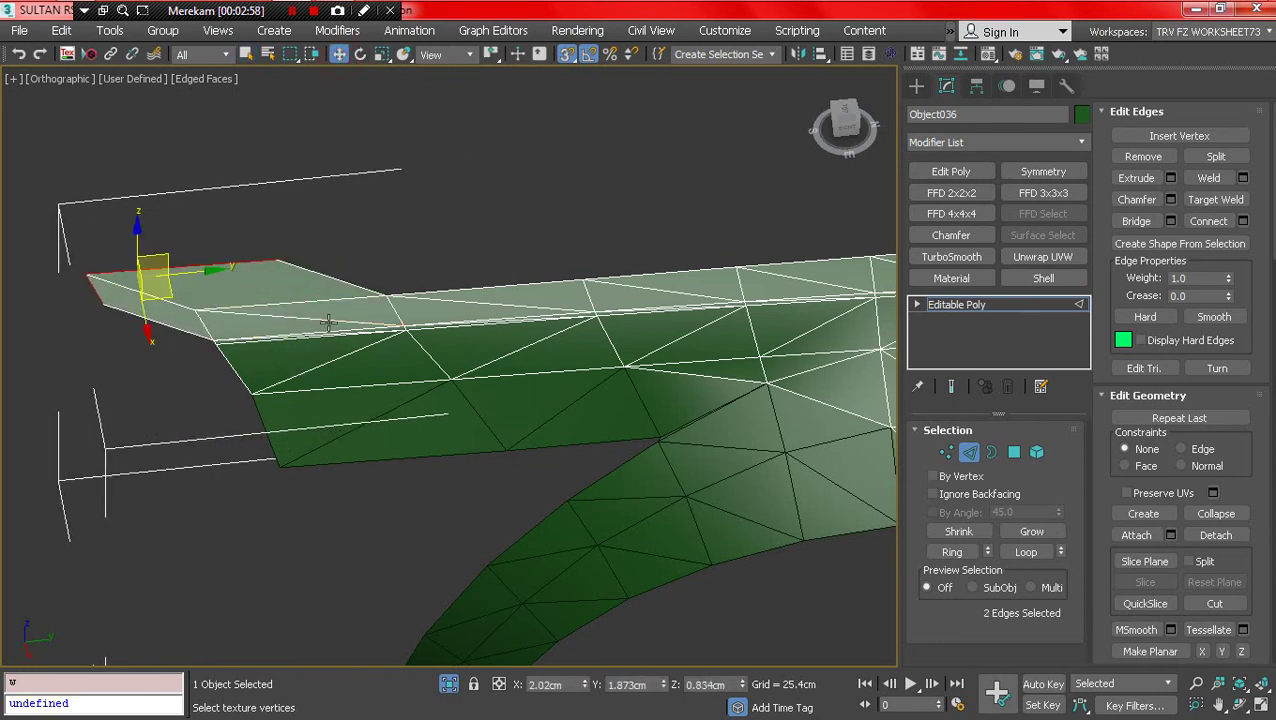
- Select the diagonal triangulation edges across the whole upper fender piece and remove them to leave mostly four-sided faces
{"action": "left_click", "coordinate": [323, 321]}
{"action": "left_click", "coordinate": [323, 367], "text": "ctrl"}
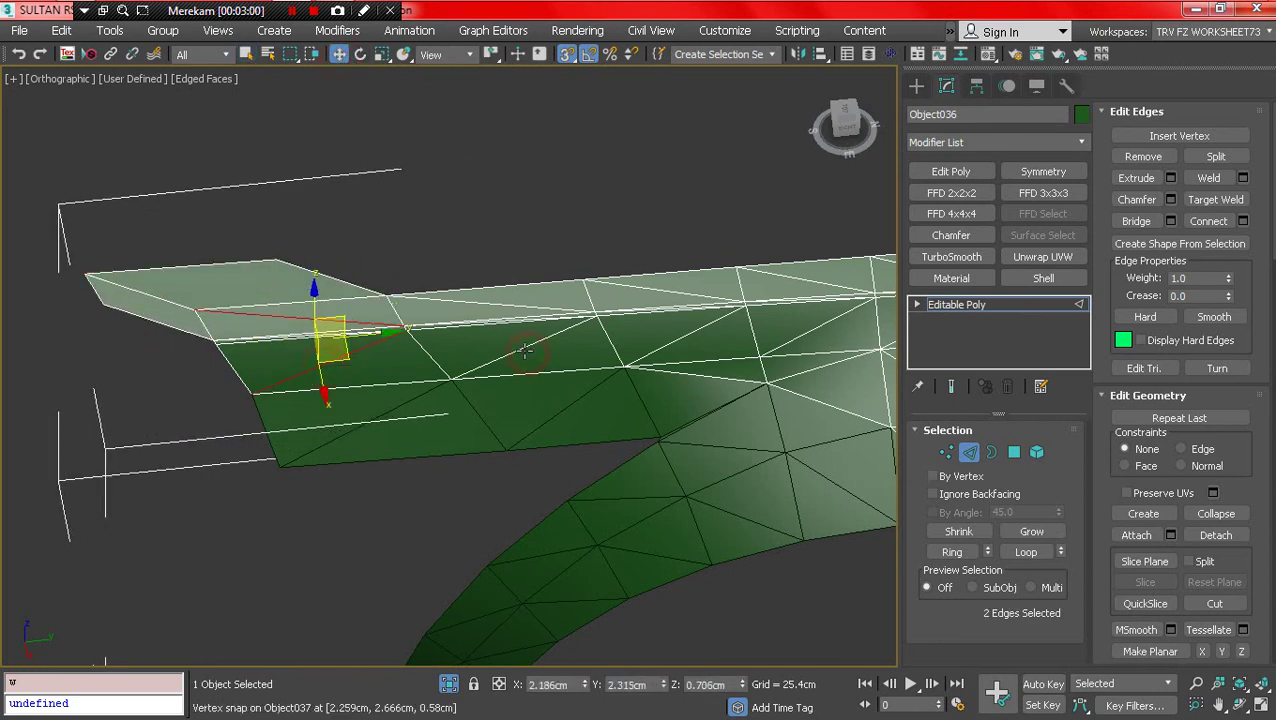
{"action": "left_click", "coordinate": [524, 350], "text": "ctrl"}
{"action": "key", "text": "q"}
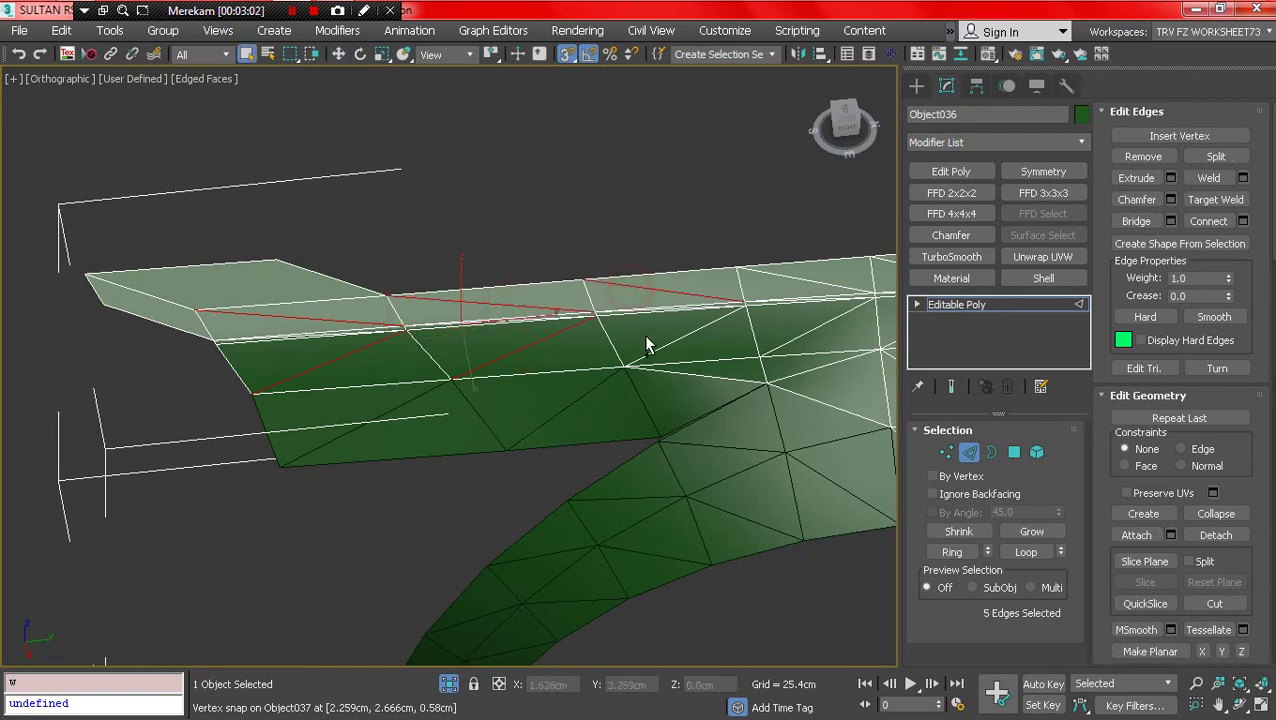
{"action": "left_click", "coordinate": [704, 340], "text": "ctrl"}
{"action": "middle_click_drag", "start_coordinate": [704, 340], "coordinate": [570, 456], "text": "alt"}
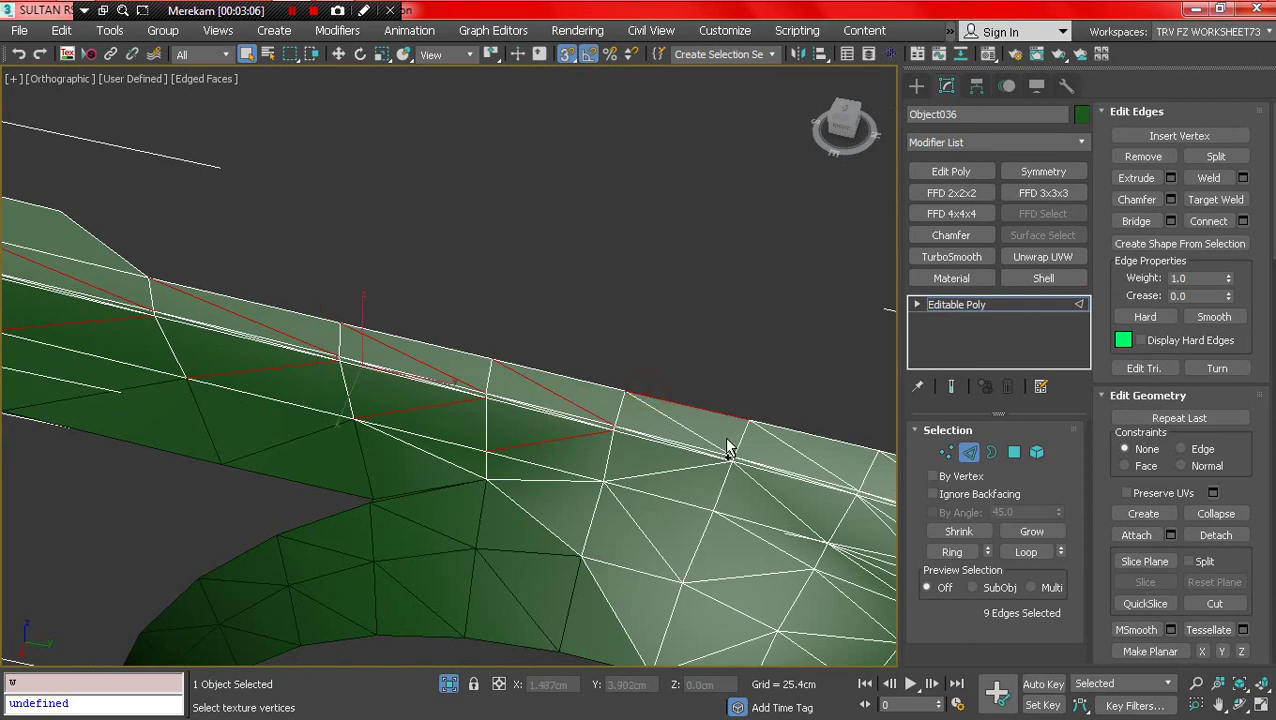
{"action": "mouse_move", "coordinate": [517, 420]}
{"action": "middle_mouse_down", "text": "alt"}
{"action": "mouse_move", "coordinate": [458, 353]}
{"action": "mouse_move", "coordinate": [529, 401]}
{"action": "middle_mouse_up", "text": "alt"}
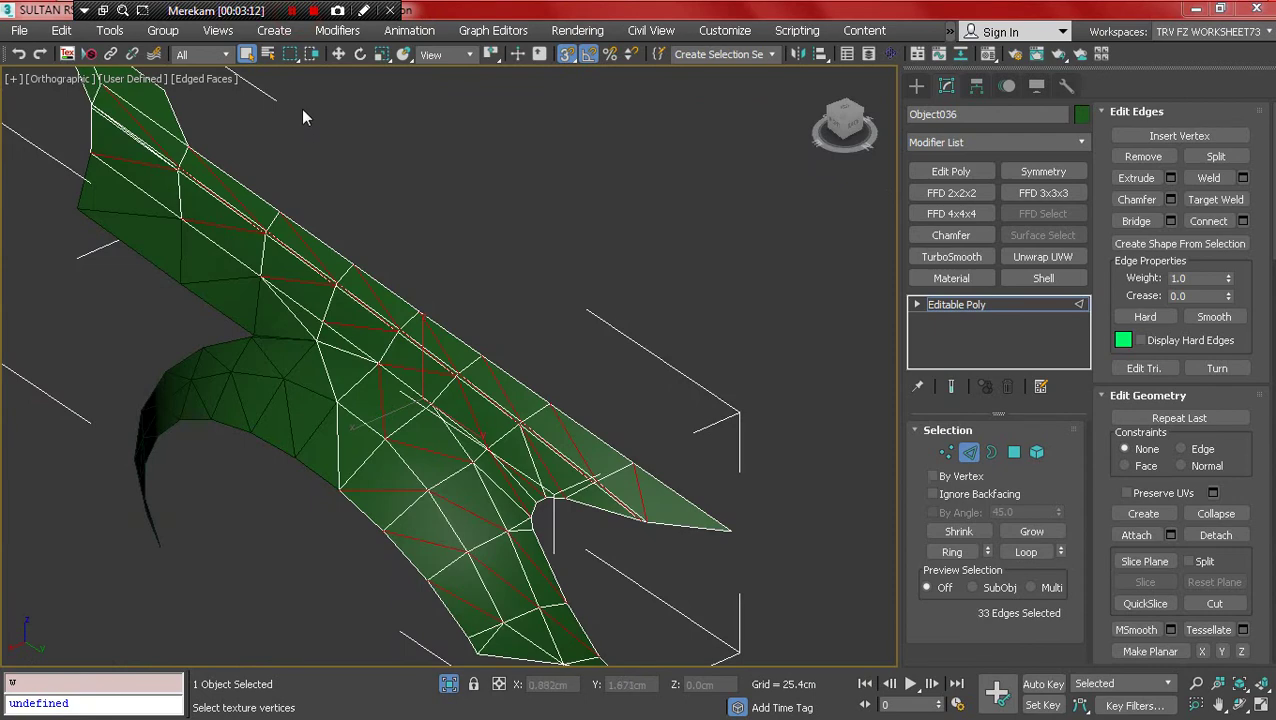
{"action": "mouse_move", "coordinate": [1137, 12]}
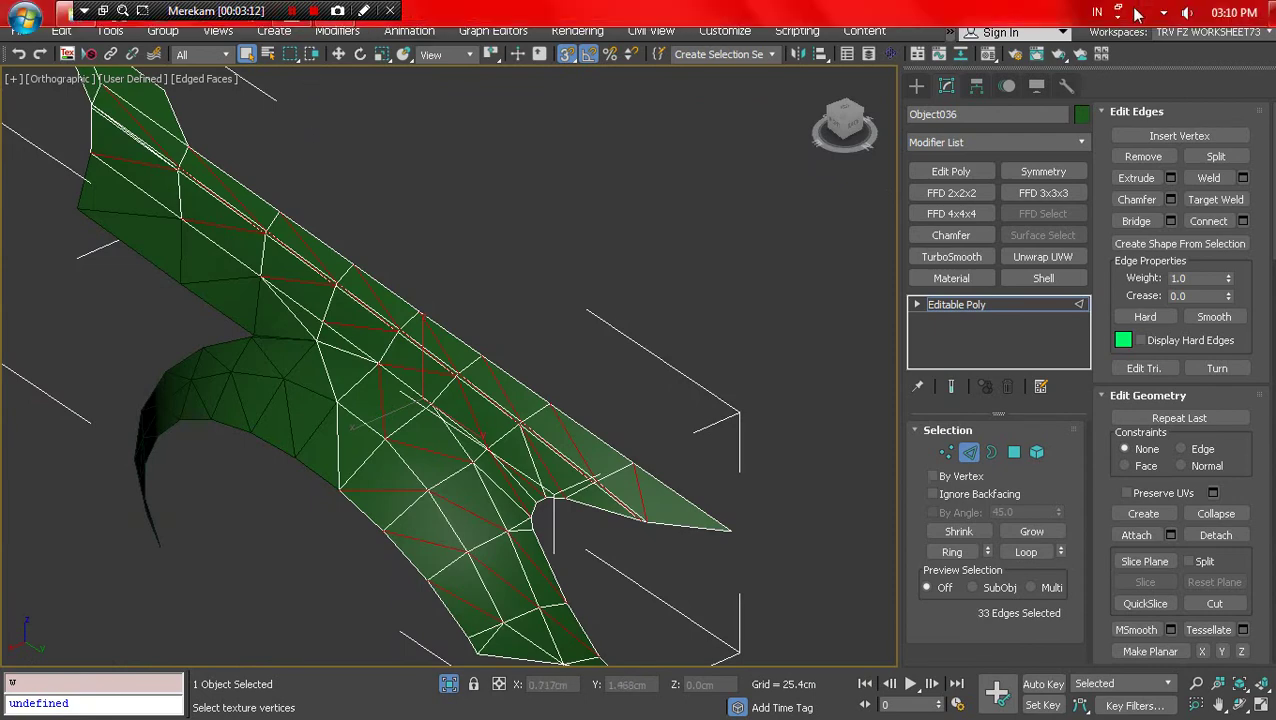
{"action": "right_click", "coordinate": [240, 9]}
{"action": "left_click", "coordinate": [276, 20]}
{"action": "middle_click_drag", "start_coordinate": [400, 400], "coordinate": [543, 401], "text": "alt"}
{"action": "left_click", "coordinate": [542, 401]}
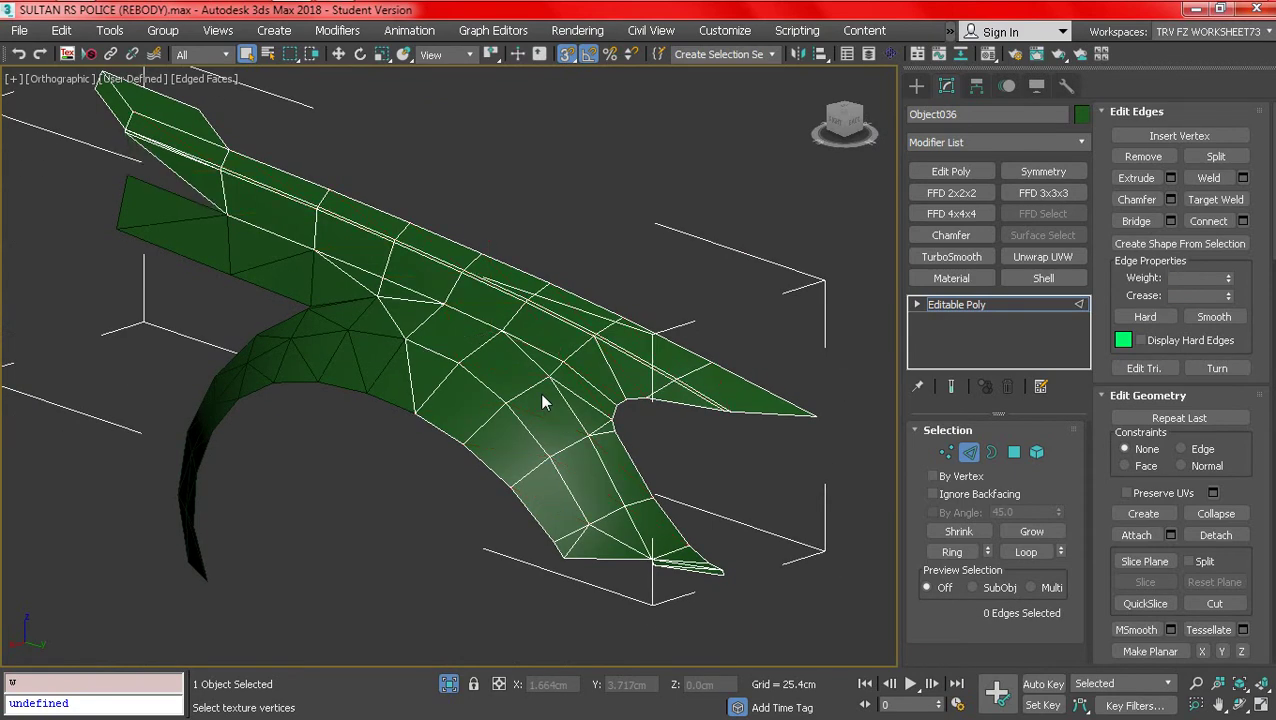
- Restore the missing face at the fender's rear corner and extrude its two open edges into flaps so its diagonal can be removed
{"action": "key", "text": "ctrl+z"}
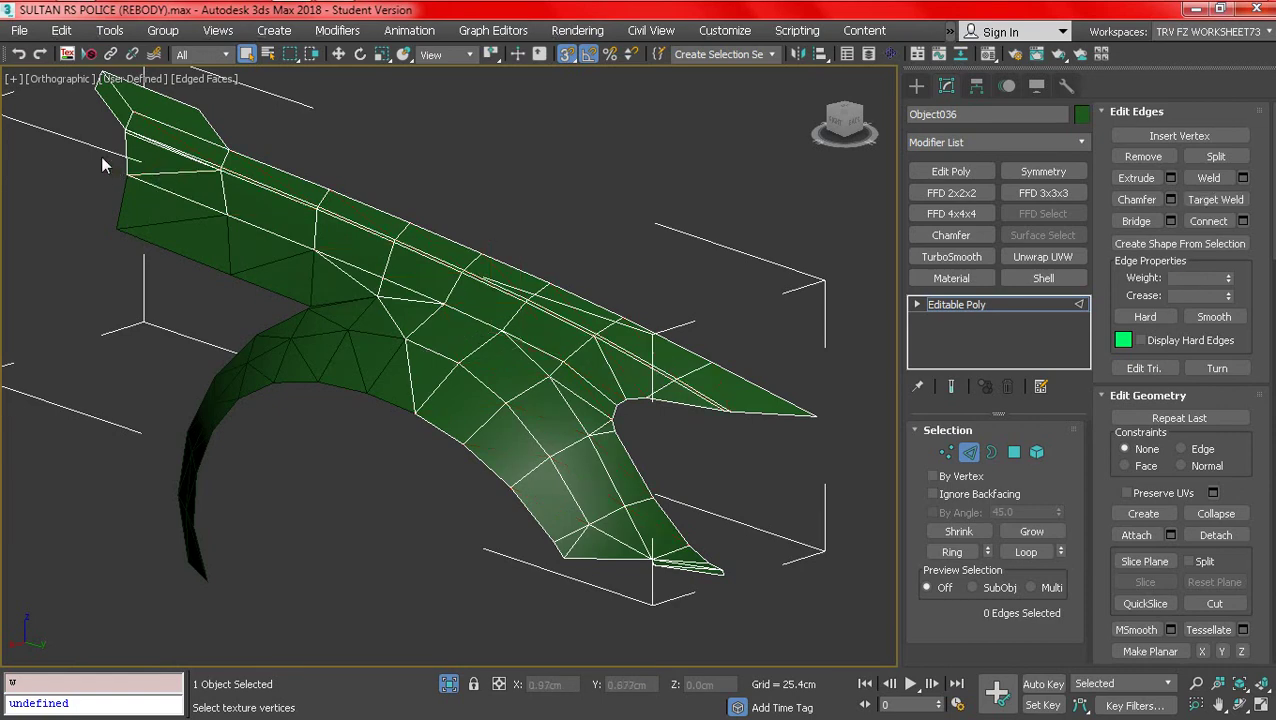
{"action": "middle_click_drag", "start_coordinate": [149, 192], "coordinate": [188, 141], "text": "alt"}
{"action": "scroll", "coordinate": [188, 141], "scroll_direction": "up", "scroll_amount": 5}
{"action": "middle_click_drag", "start_coordinate": [183, 205], "coordinate": [351, 279], "text": "alt"}
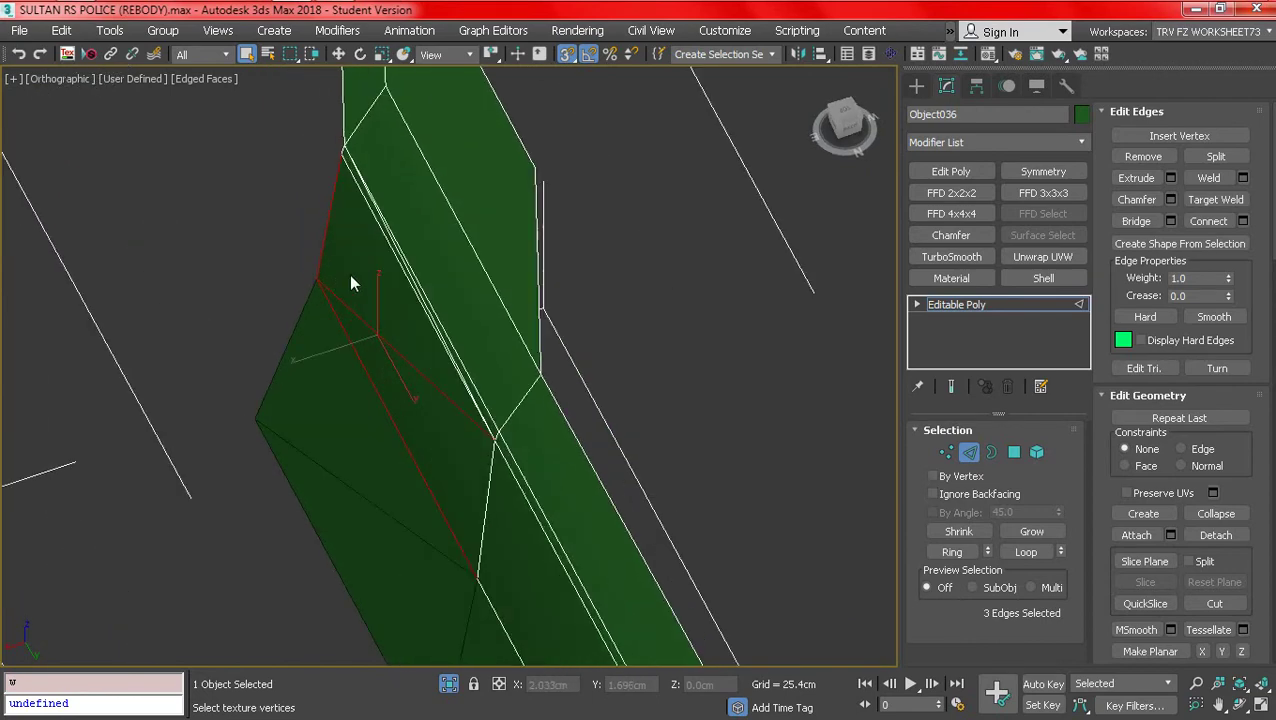
{"action": "left_click", "coordinate": [427, 308]}
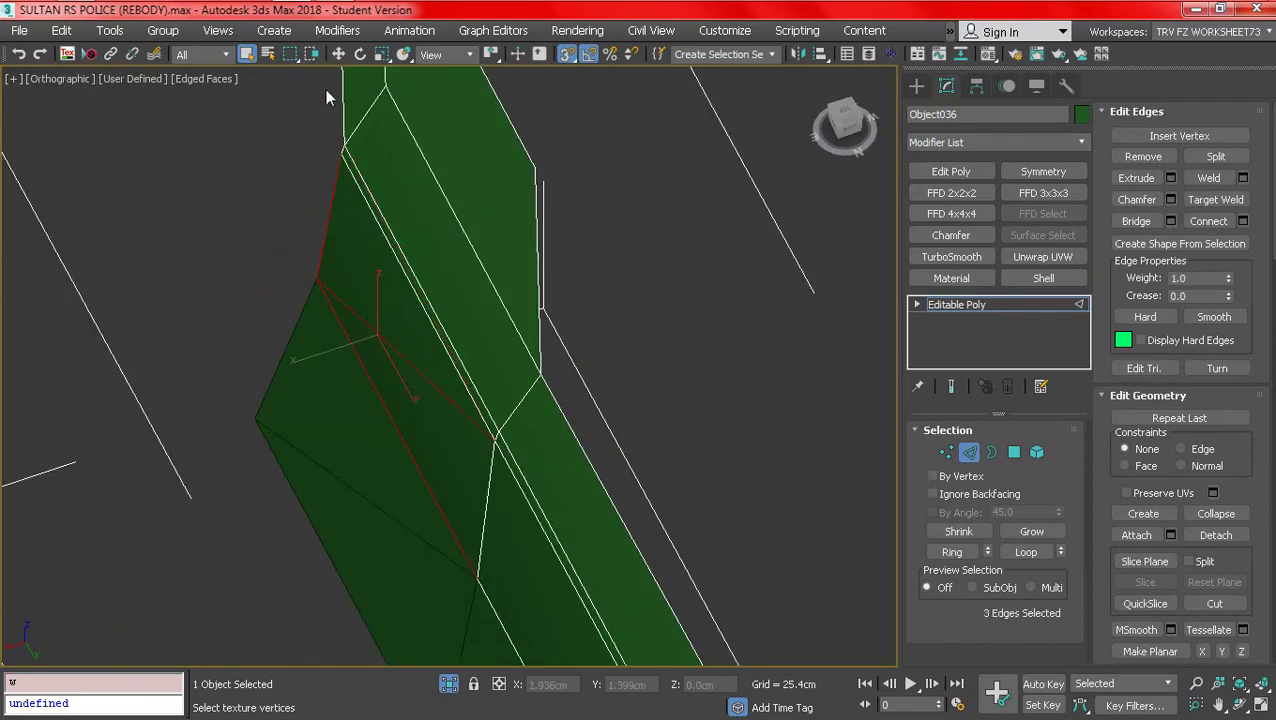
{"action": "left_click_drag", "start_coordinate": [361, 367], "coordinate": [286, 337], "text": "shift"}
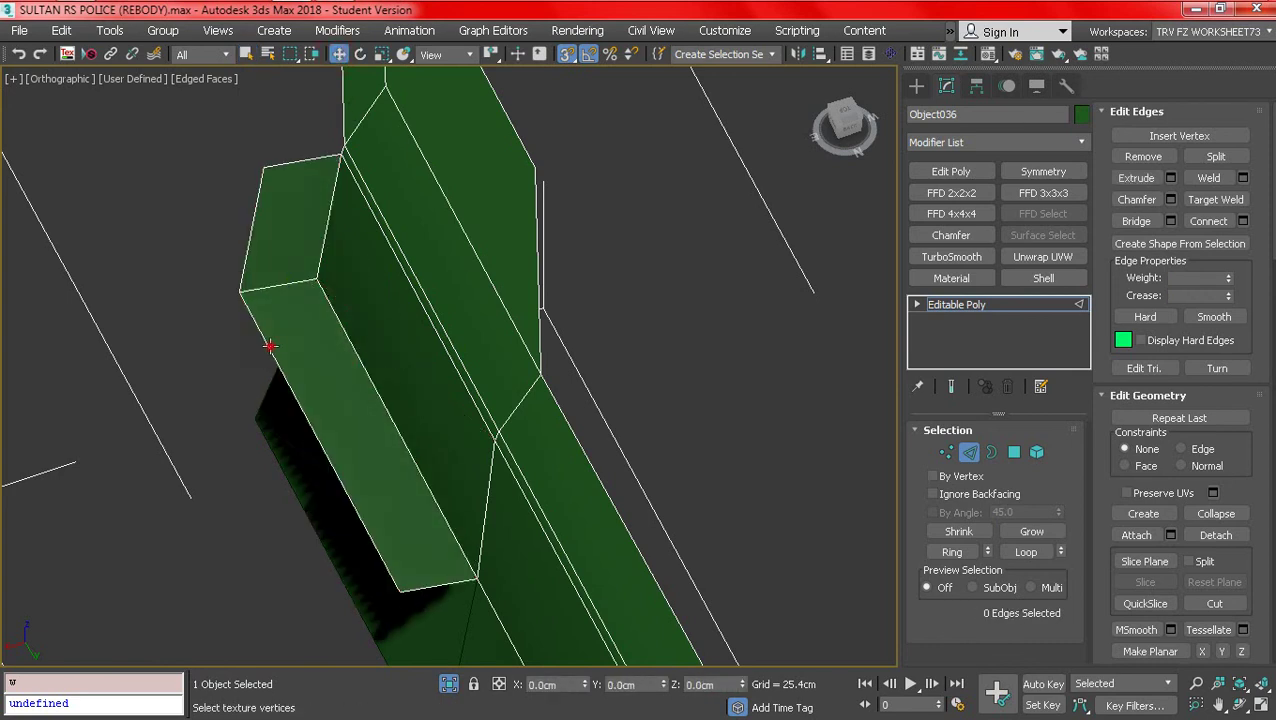
- Delete the extruded flap faces from the fender piece's rear end and save the scene
{"action": "double_click", "coordinate": [270, 346]}
{"action": "scroll", "coordinate": [287, 415], "scroll_direction": "down", "scroll_amount": 4}
{"action": "middle_click_drag", "start_coordinate": [287, 415], "coordinate": [317, 329], "text": "alt"}
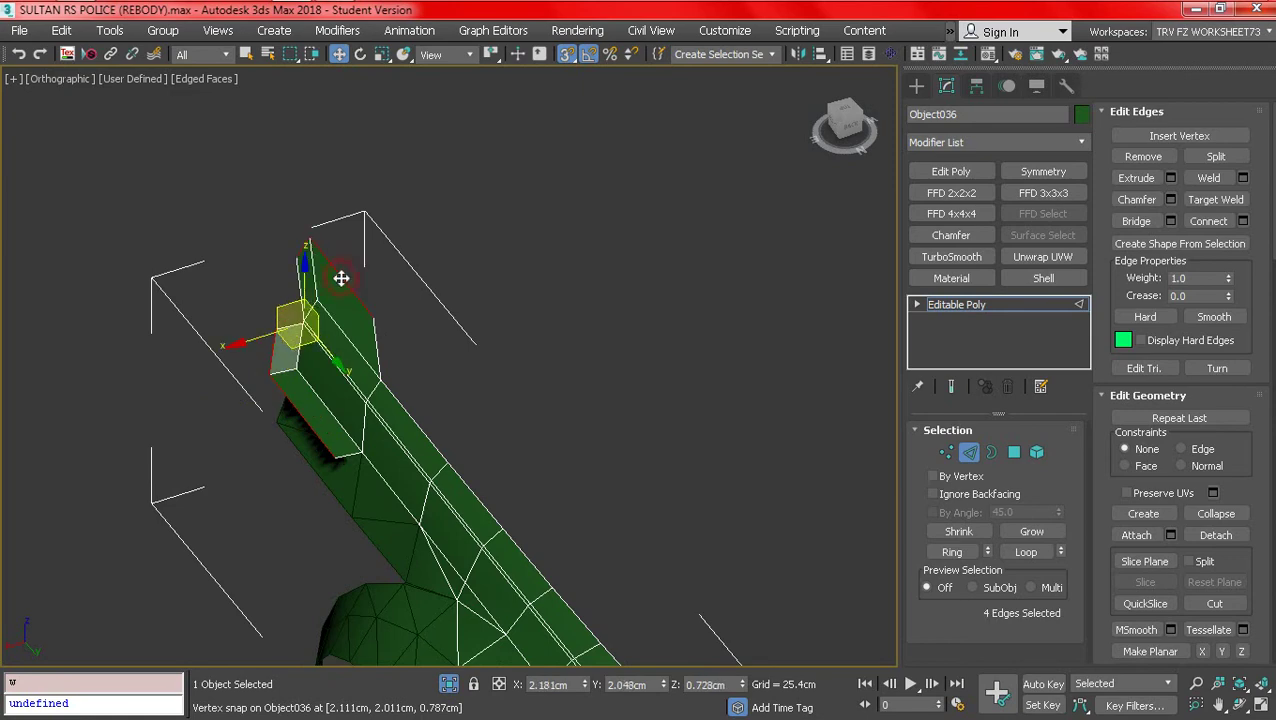
{"action": "key", "text": "Delete"}
{"action": "middle_click_drag", "start_coordinate": [342, 278], "coordinate": [399, 370], "text": "alt"}
{"action": "scroll", "coordinate": [560, 420], "scroll_direction": "down", "scroll_amount": 2}
{"action": "middle_click_drag", "start_coordinate": [590, 414], "coordinate": [546, 493]}
{"action": "key", "text": "ctrl+s"}
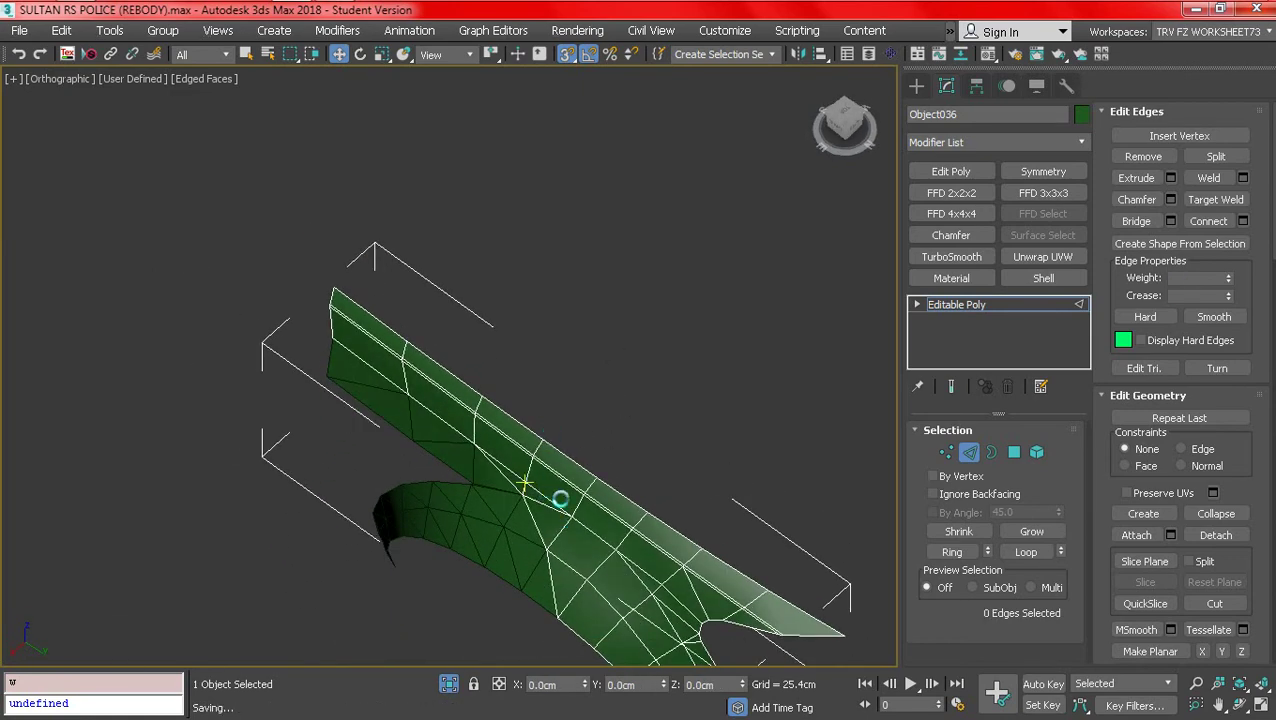
- Try to thicken the upper fender piece by extruding all its polygons slightly from a height of 0 cm, with snapping off
{"action": "scroll", "coordinate": [563, 495], "scroll_direction": "down", "scroll_amount": 3}
{"action": "middle_click_drag", "start_coordinate": [581, 421], "coordinate": [513, 449], "text": "alt"}
{"action": "scroll", "coordinate": [513, 449], "scroll_direction": "up", "scroll_amount": 2}
{"action": "left_click", "coordinate": [1014, 454]}
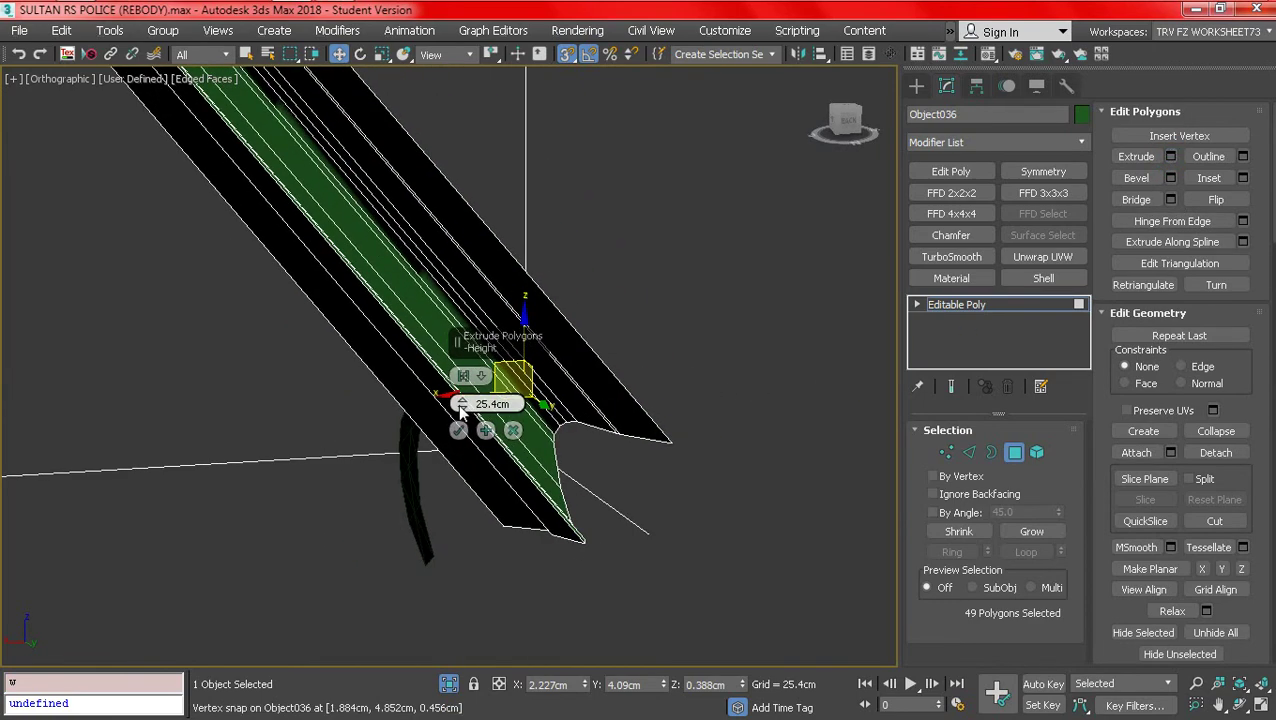
{"action": "type", "text": "0"}
{"action": "key", "text": "Return"}
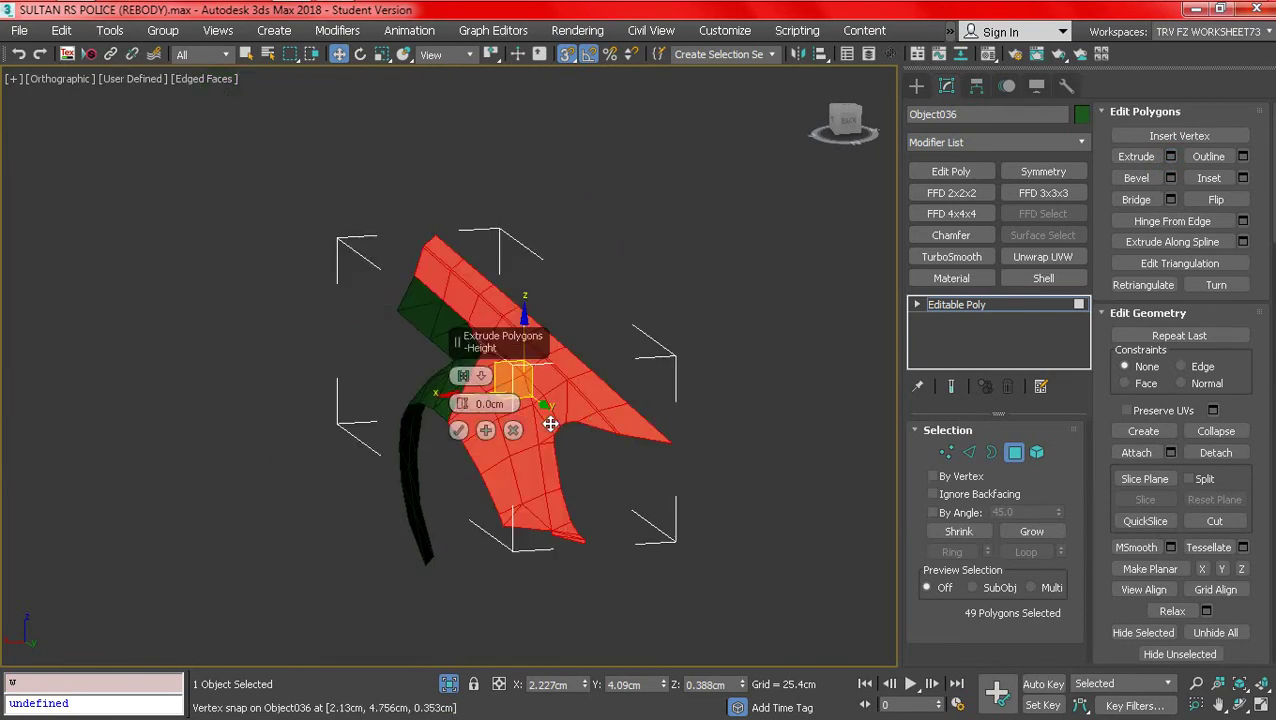
{"action": "key", "text": "s"}
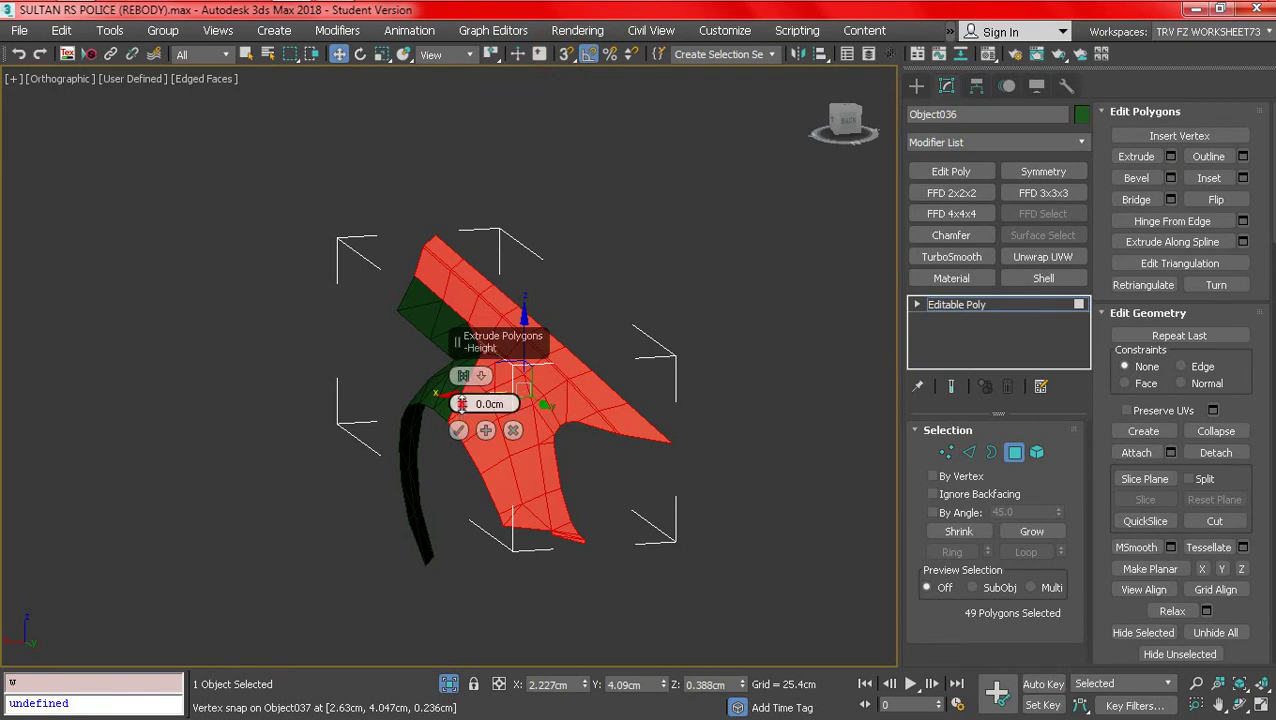
{"action": "middle_click_drag", "start_coordinate": [520, 430], "coordinate": [471, 444], "text": "alt"}
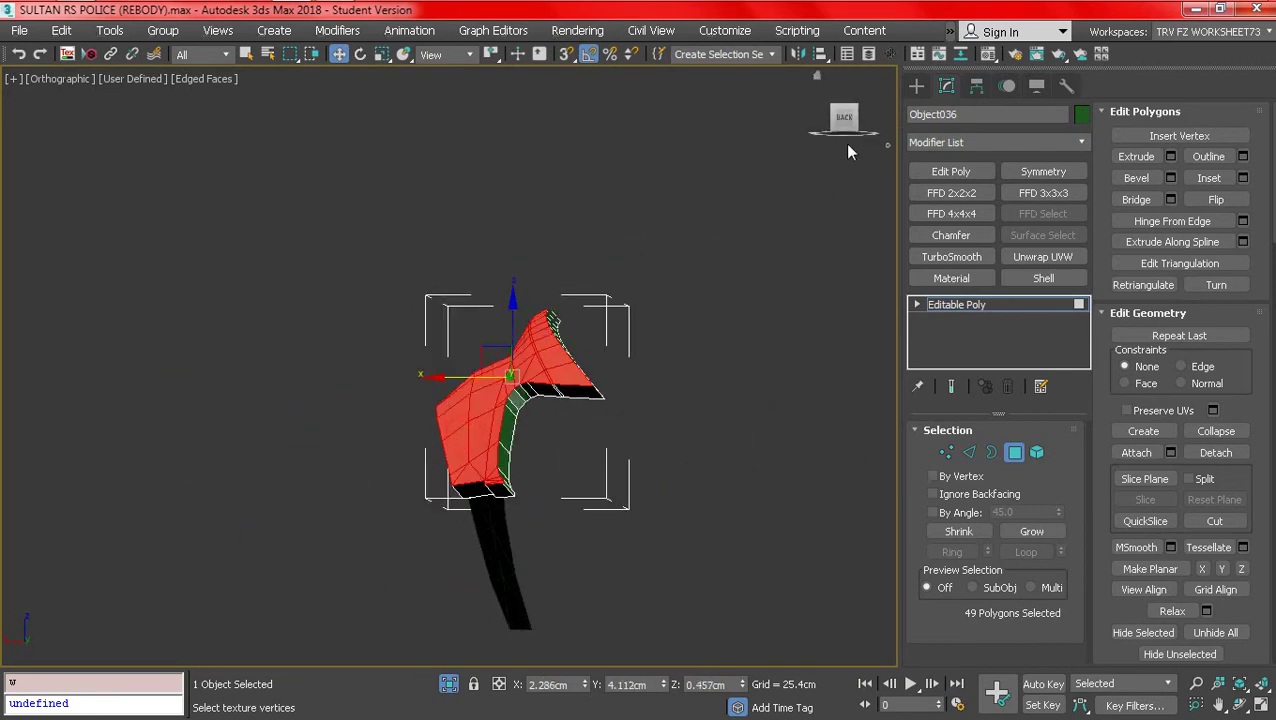
- Try to target weld the doubled vertices along the thickened fender piece's wheel arch edge
{"action": "middle_click_drag", "start_coordinate": [809, 194], "coordinate": [822, 384], "text": "alt"}
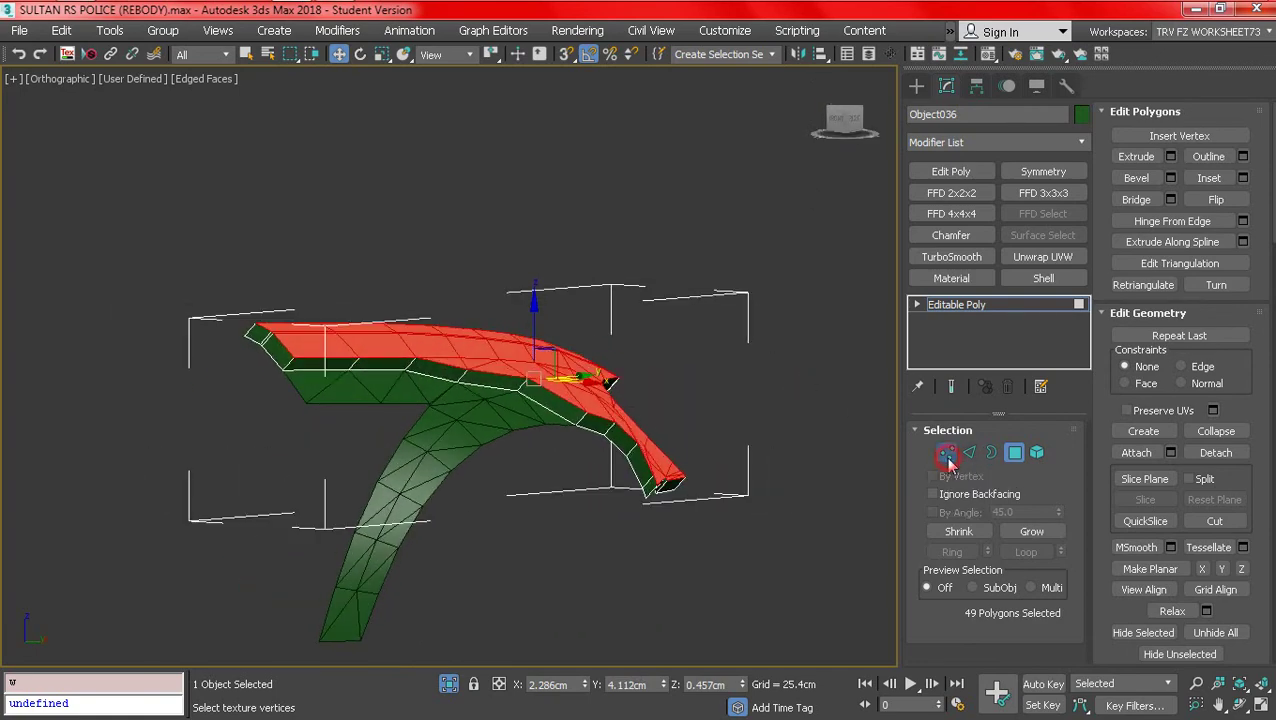
{"action": "left_click", "coordinate": [946, 452]}
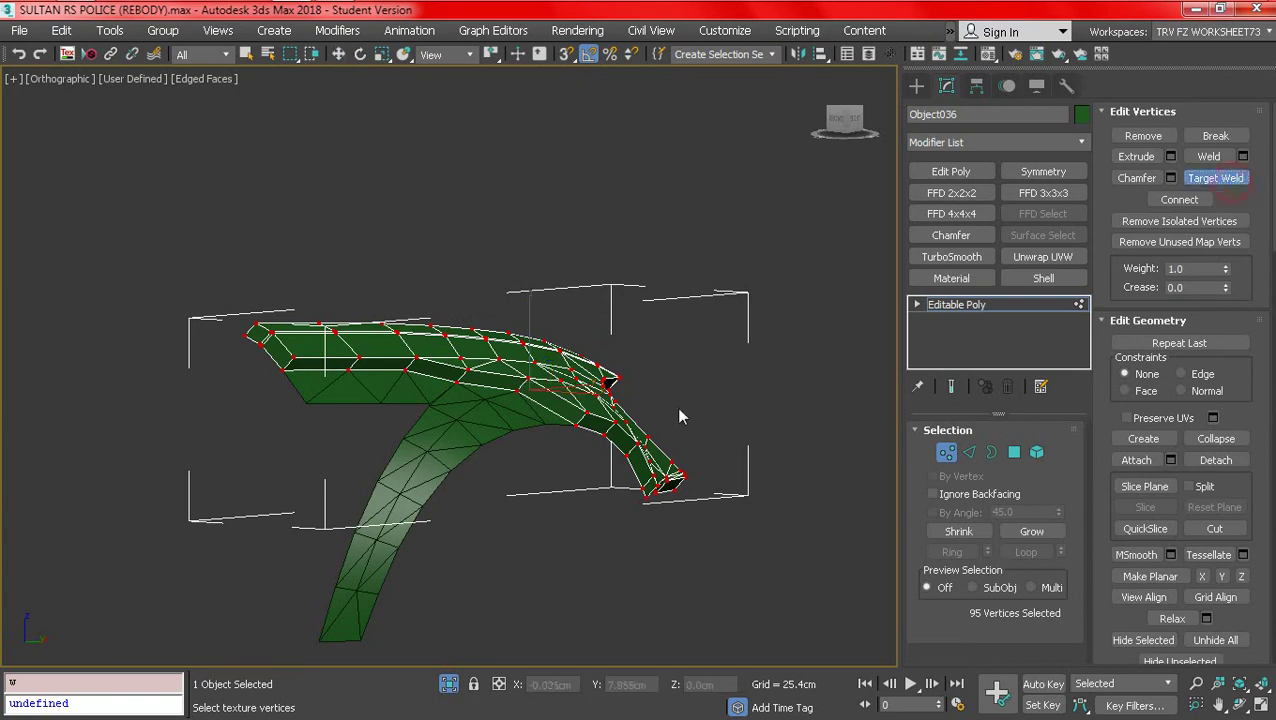
{"action": "scroll", "coordinate": [679, 416], "scroll_direction": "up", "scroll_amount": 2}
{"action": "middle_click_drag", "start_coordinate": [679, 416], "coordinate": [575, 456], "text": "alt"}
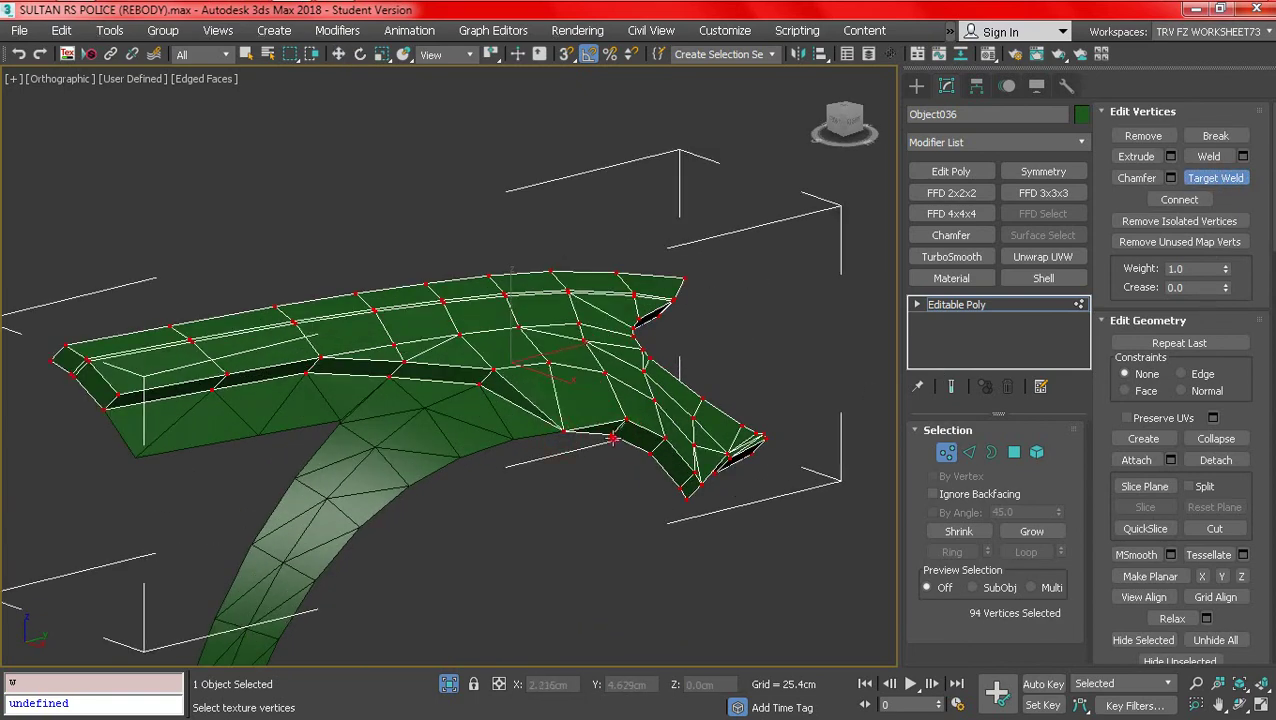
{"action": "left_click", "coordinate": [612, 437], "text": "alt"}
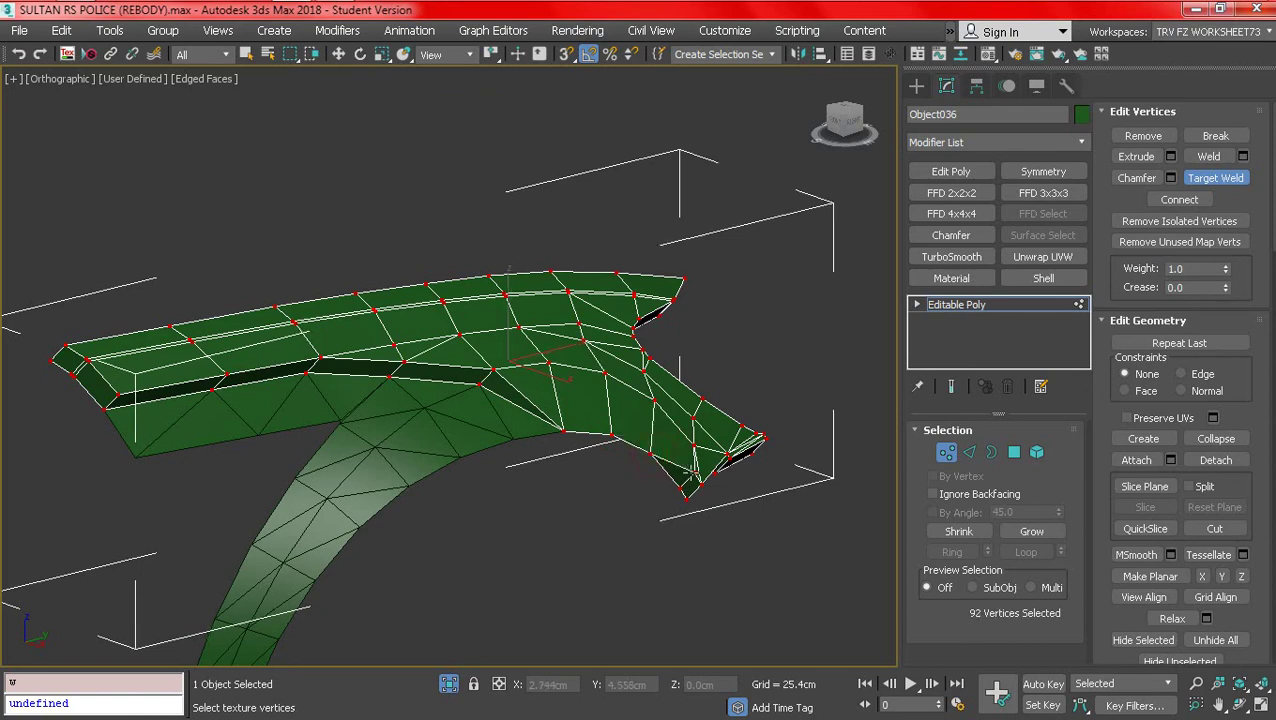
{"action": "left_click", "coordinate": [683, 488], "text": "alt"}
{"action": "middle_click_drag", "start_coordinate": [683, 488], "coordinate": [455, 511], "text": "alt"}
{"action": "left_click", "coordinate": [658, 552]}
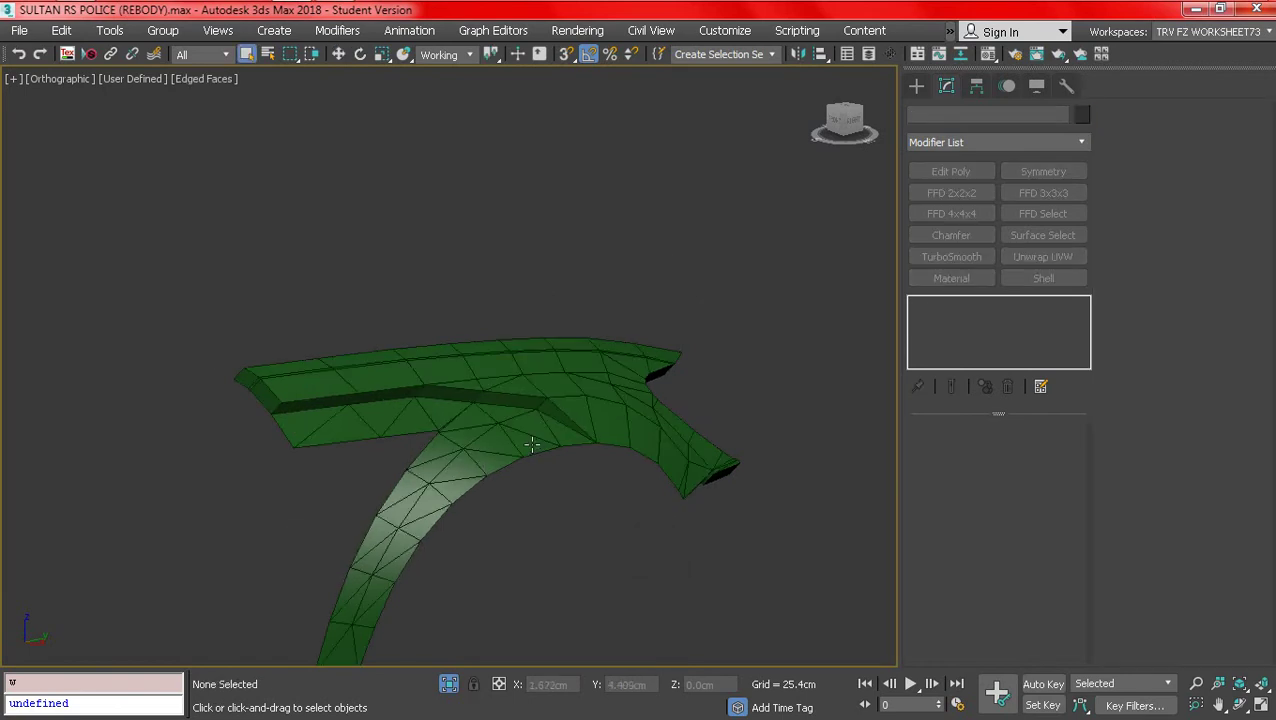
- Check the fender surfaces without edged faces and undo the upper piece's thickness extrusion and vertex welds
{"action": "left_click", "coordinate": [531, 446]}
{"action": "key", "text": "F4"}
{"action": "scroll", "coordinate": [447, 477], "scroll_direction": "down", "scroll_amount": 3}
{"action": "middle_click_drag", "start_coordinate": [447, 477], "coordinate": [367, 464], "text": "alt"}
{"action": "key", "text": "F4"}
{"action": "middle_click_drag", "start_coordinate": [479, 476], "coordinate": [915, 465], "text": "alt"}
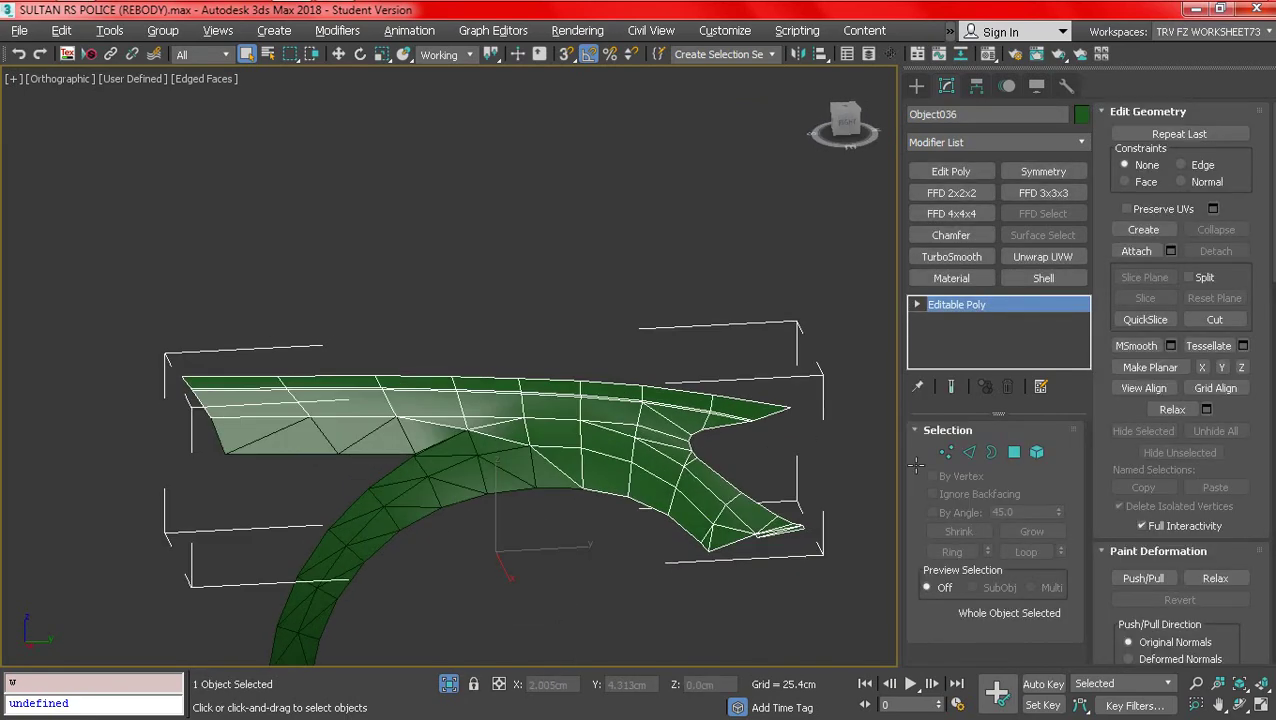
- Extrude the upper fender piece's four lower boundary edges beside the detached side strip into a new row of faces
{"action": "left_click", "coordinate": [970, 455]}
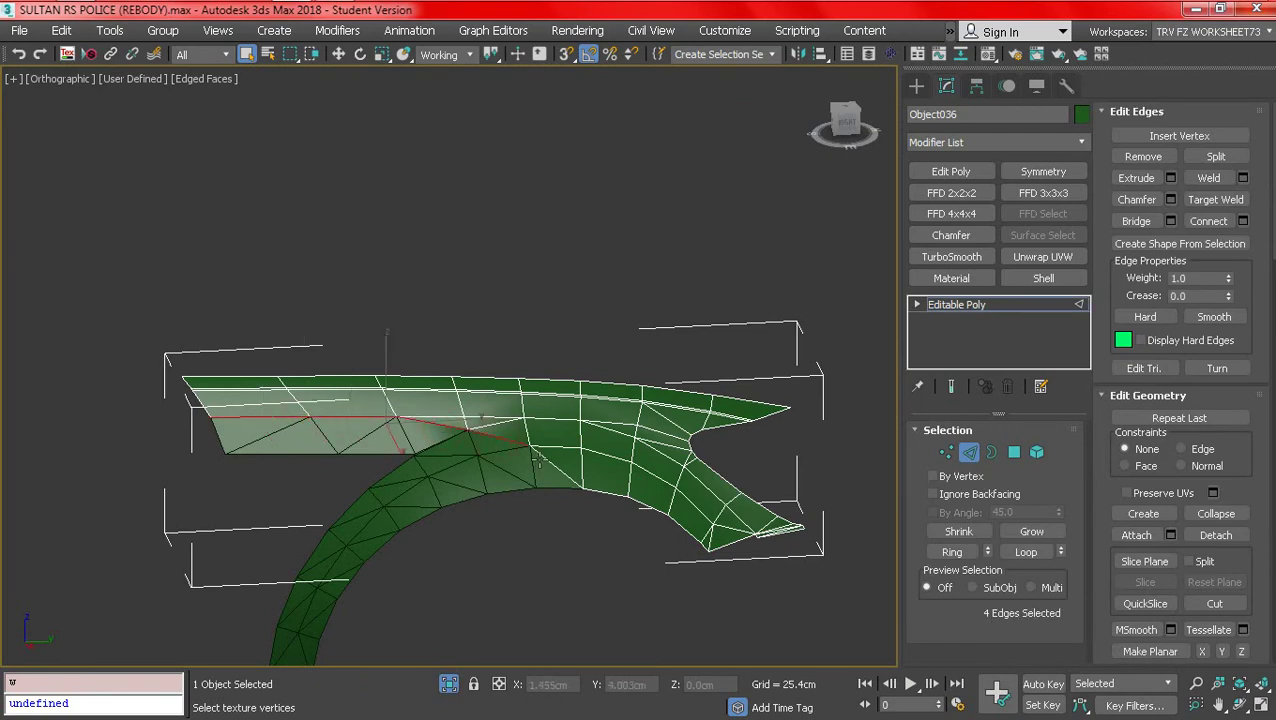
{"action": "middle_click_drag", "start_coordinate": [540, 459], "coordinate": [415, 190], "text": "alt"}
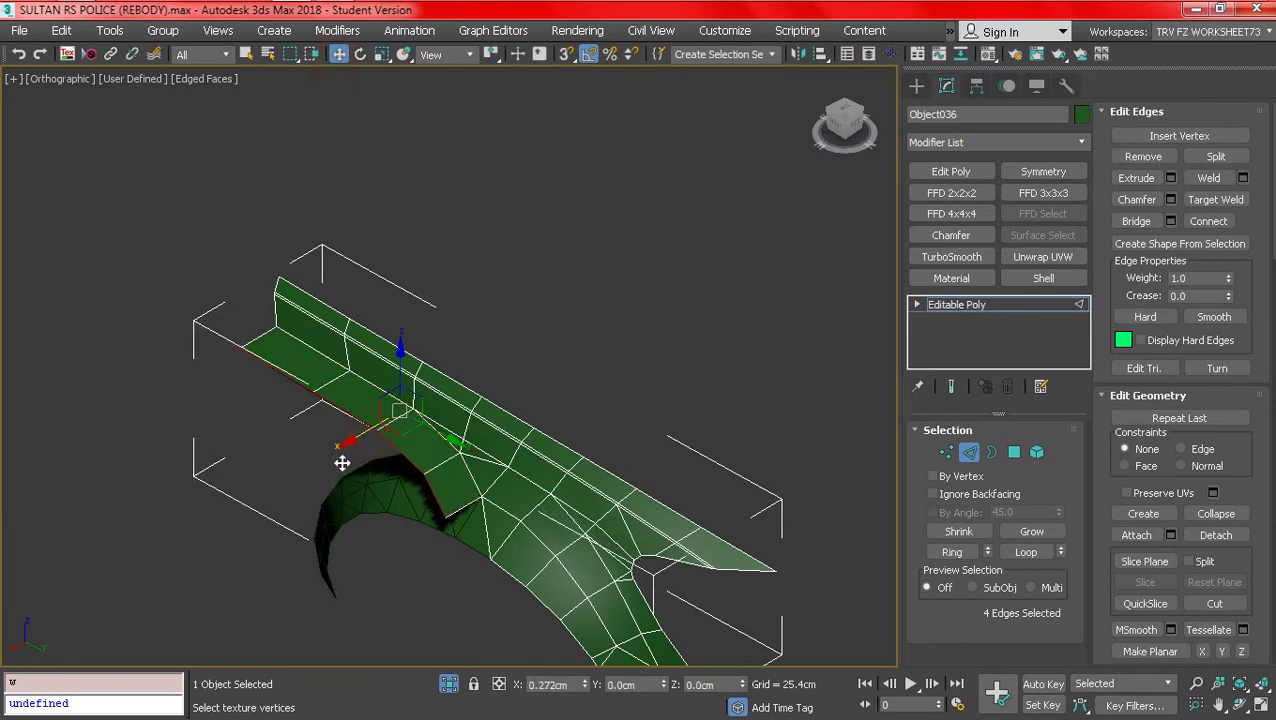
{"action": "mouse_move", "coordinate": [342, 441]}
{"action": "middle_mouse_down", "text": "alt"}
{"action": "mouse_move", "coordinate": [362, 433]}
{"action": "mouse_move", "coordinate": [335, 418]}
{"action": "middle_mouse_up", "text": "alt"}
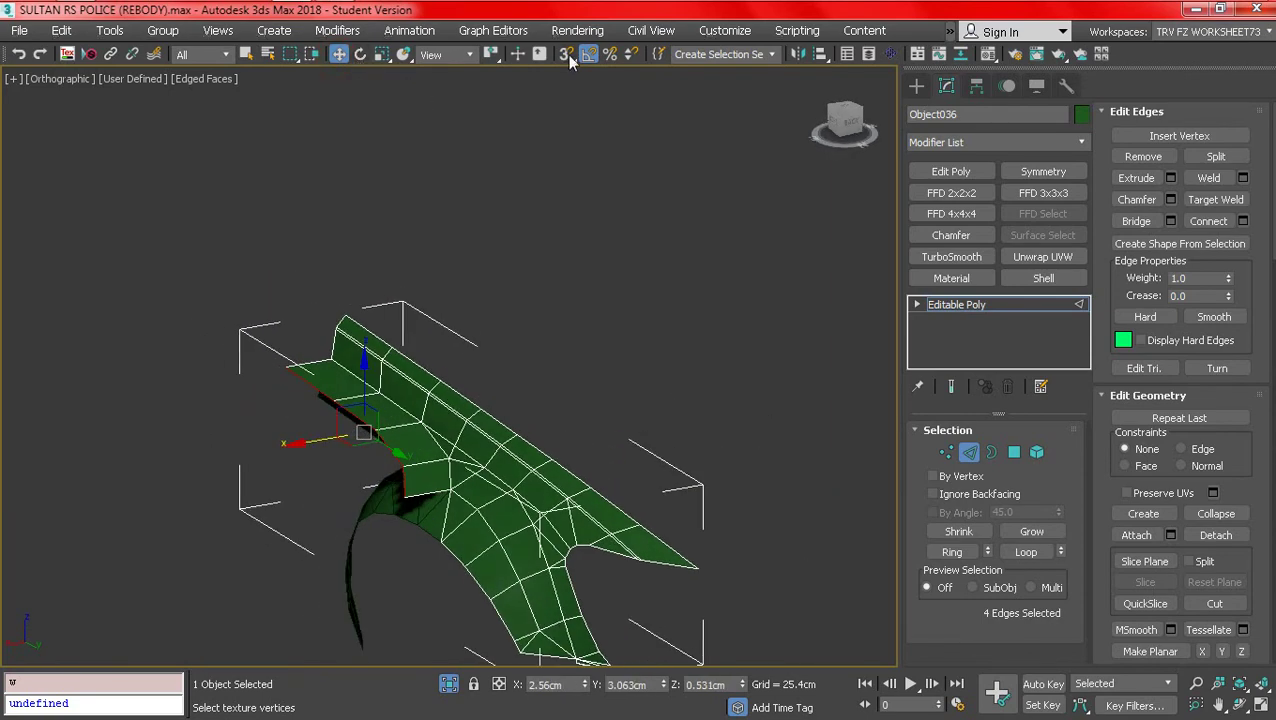
- Turn on vertex snapping and move the new row's vertices down onto the detached lower strip and wheel arch
{"action": "left_click", "coordinate": [946, 452]}
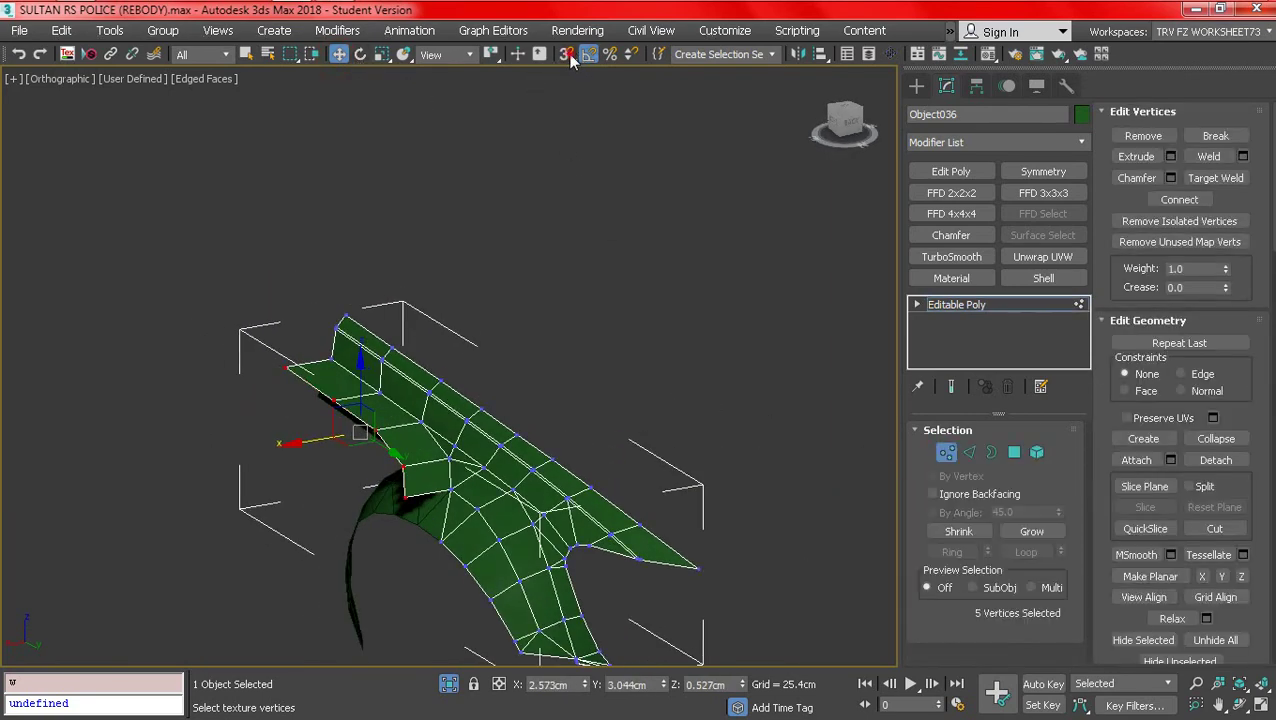
{"action": "left_click_drag", "start_coordinate": [405, 496], "coordinate": [422, 522]}
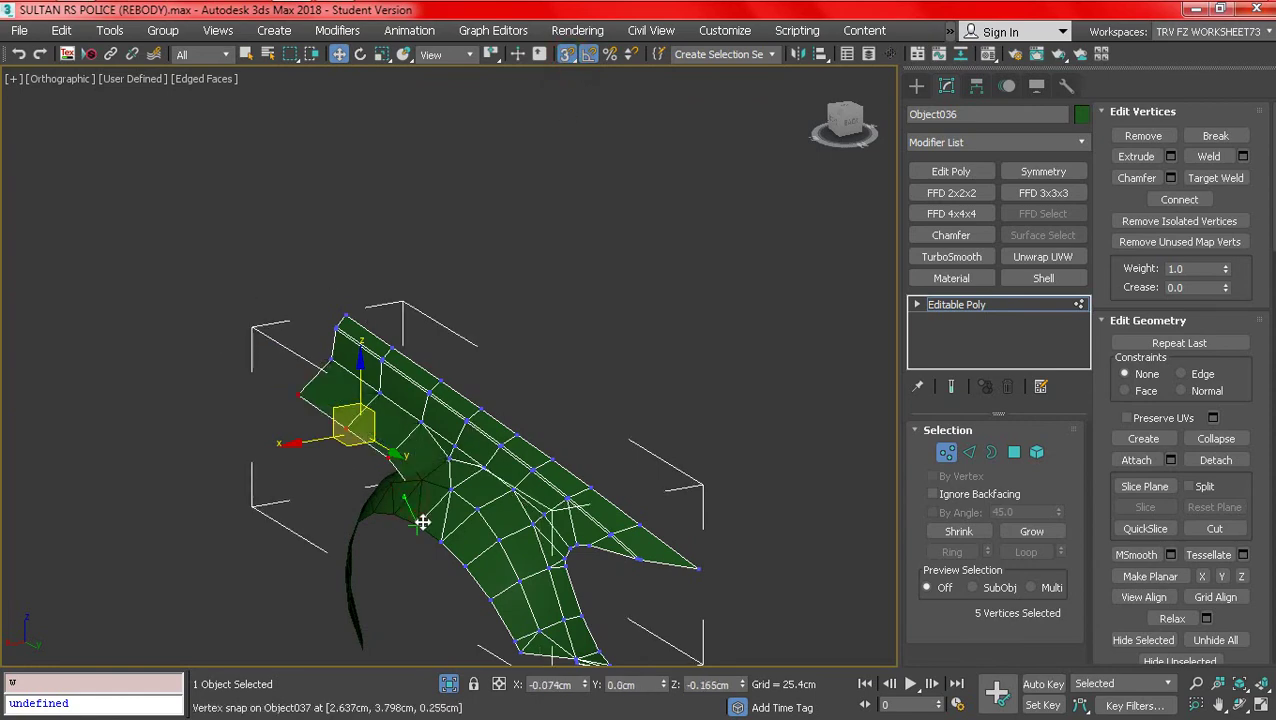
{"action": "middle_click_drag", "start_coordinate": [422, 522], "coordinate": [618, 522], "text": "alt"}
{"action": "scroll", "coordinate": [490, 472], "scroll_direction": "up", "scroll_amount": 2}
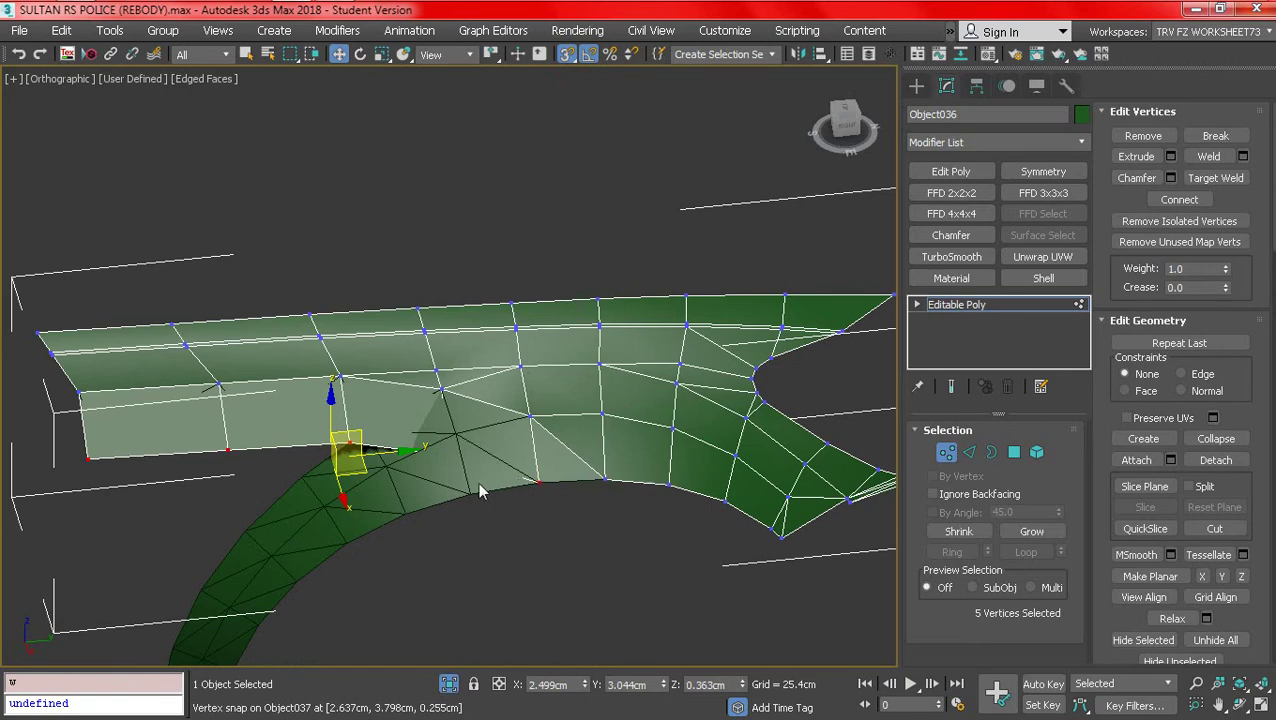
{"action": "mouse_move", "coordinate": [463, 490]}
{"action": "middle_mouse_down", "text": "alt"}
{"action": "mouse_move", "coordinate": [564, 456]}
{"action": "mouse_move", "coordinate": [464, 450]}
{"action": "mouse_move", "coordinate": [436, 499]}
{"action": "mouse_move", "coordinate": [420, 470]}
{"action": "mouse_move", "coordinate": [379, 447]}
{"action": "mouse_move", "coordinate": [475, 170]}
{"action": "middle_mouse_up", "text": "alt"}
{"action": "key", "text": "F3"}
{"action": "key", "text": "F3"}
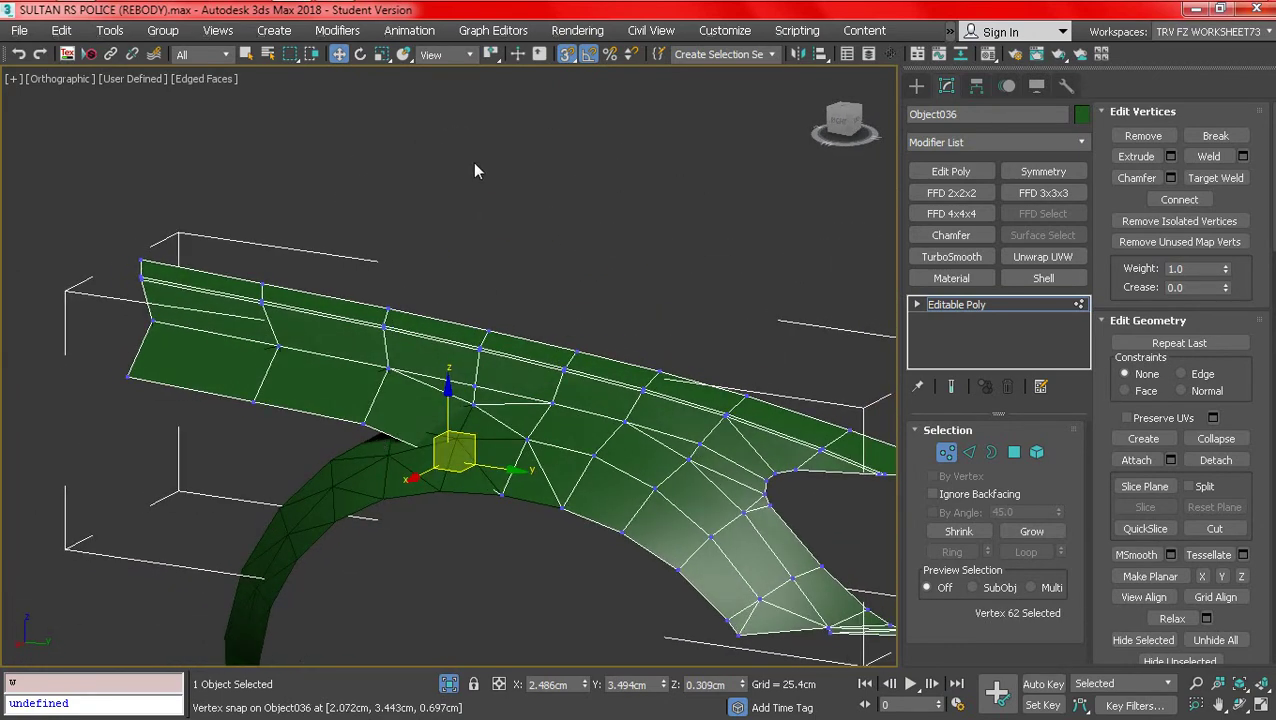
- Extrude the fender piece's open edge at the wheel arch and target weld its vertices onto the neighbouring arch vertices to close the gap
{"action": "middle_click_drag", "start_coordinate": [455, 450], "coordinate": [534, 490], "text": "alt"}
{"action": "scroll", "coordinate": [466, 458], "scroll_direction": "up", "scroll_amount": 3}
{"action": "key", "text": "F3"}
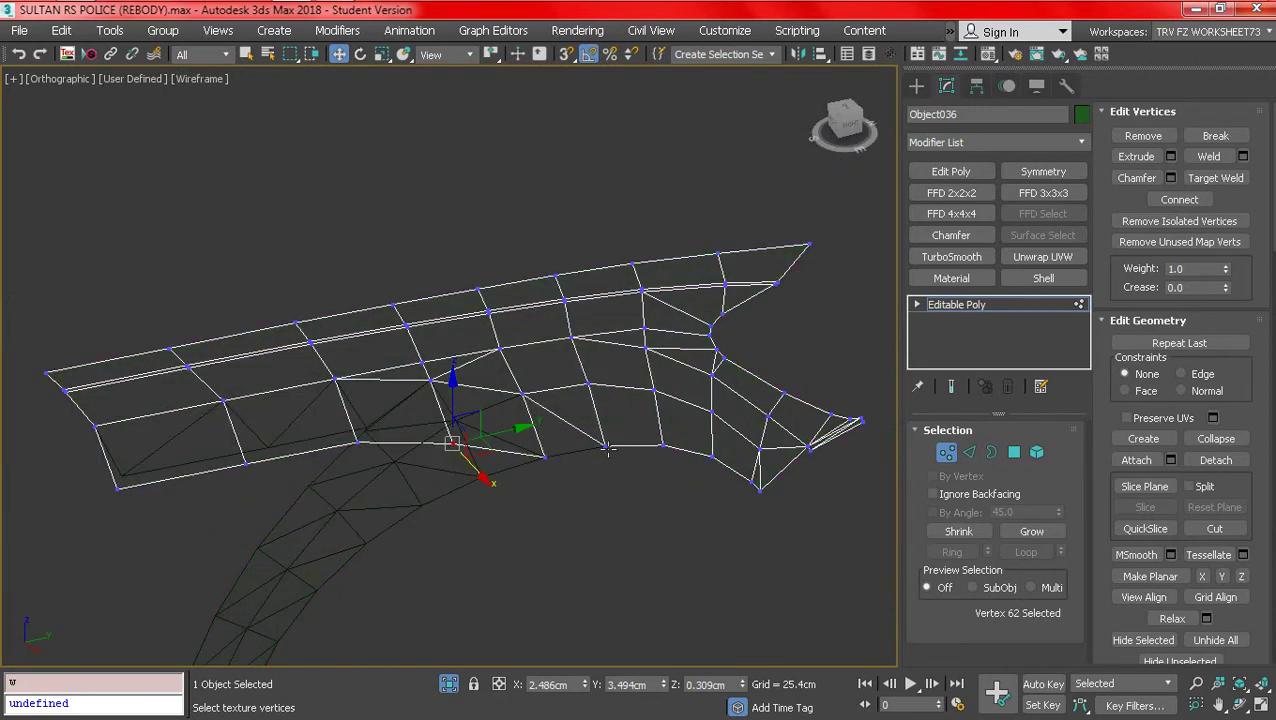
{"action": "left_click", "coordinate": [533, 431]}
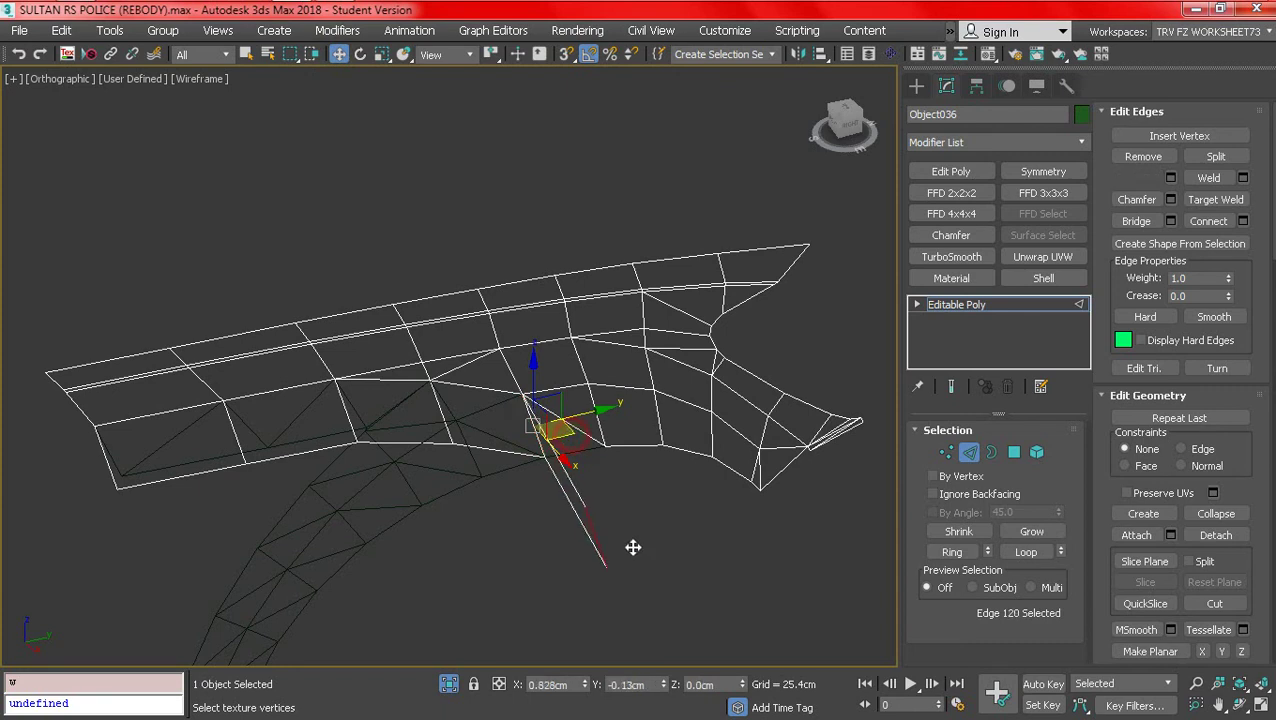
{"action": "left_click", "coordinate": [945, 453]}
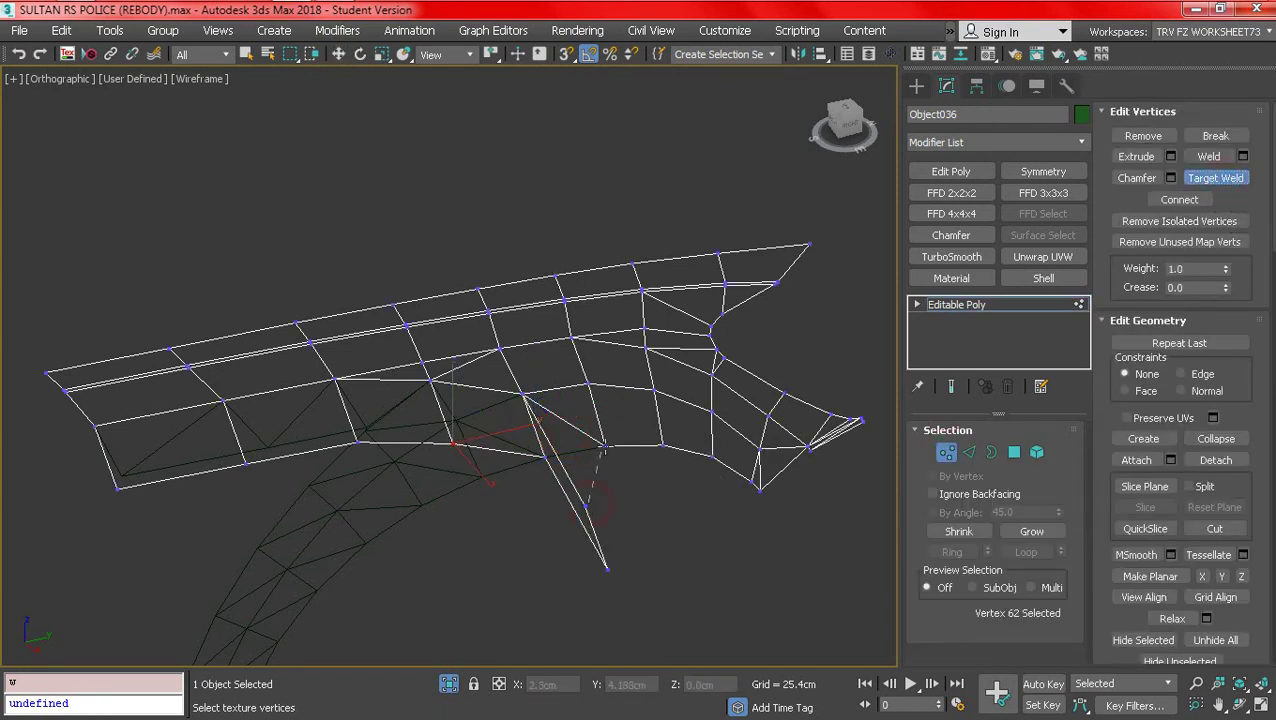
{"action": "key", "text": "F3"}
{"action": "right_click", "coordinate": [618, 493]}
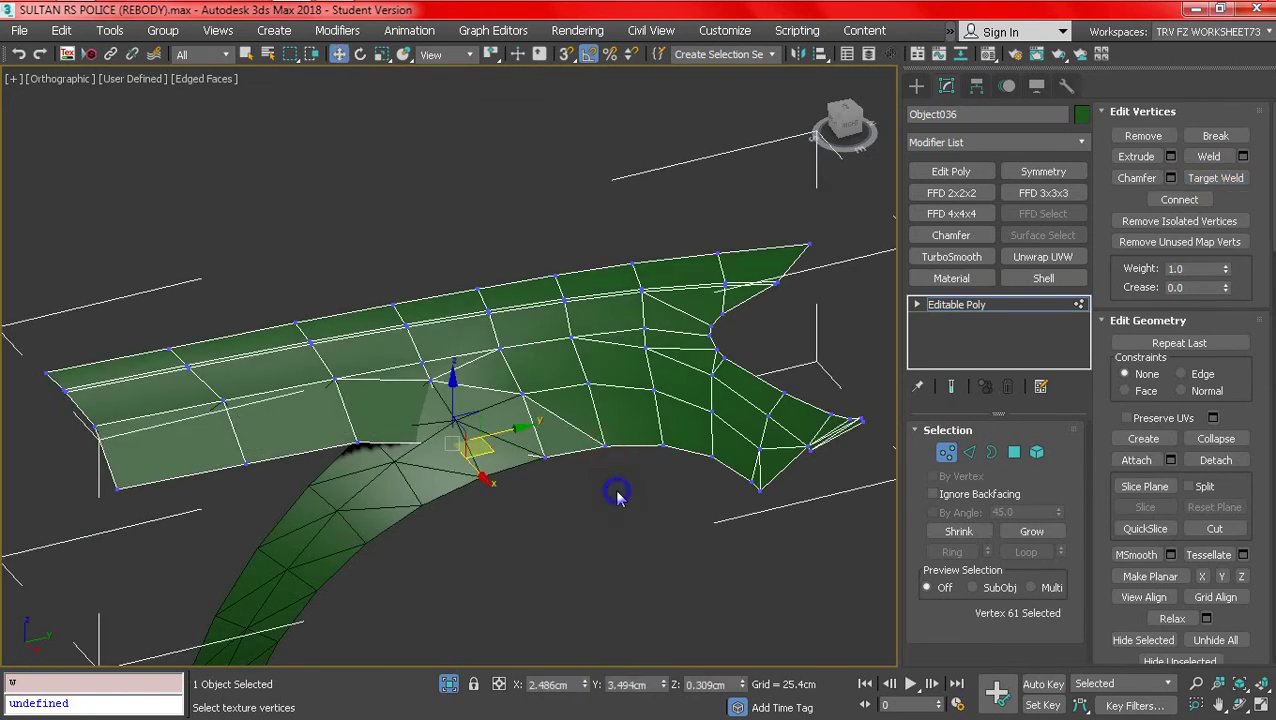
- Isolate the detached lower strip to view it alone, and bring the fender piece back into view
{"action": "scroll", "coordinate": [618, 493], "scroll_direction": "down", "scroll_amount": 2}
{"action": "middle_click_drag", "start_coordinate": [616, 490], "coordinate": [578, 485], "text": "alt"}
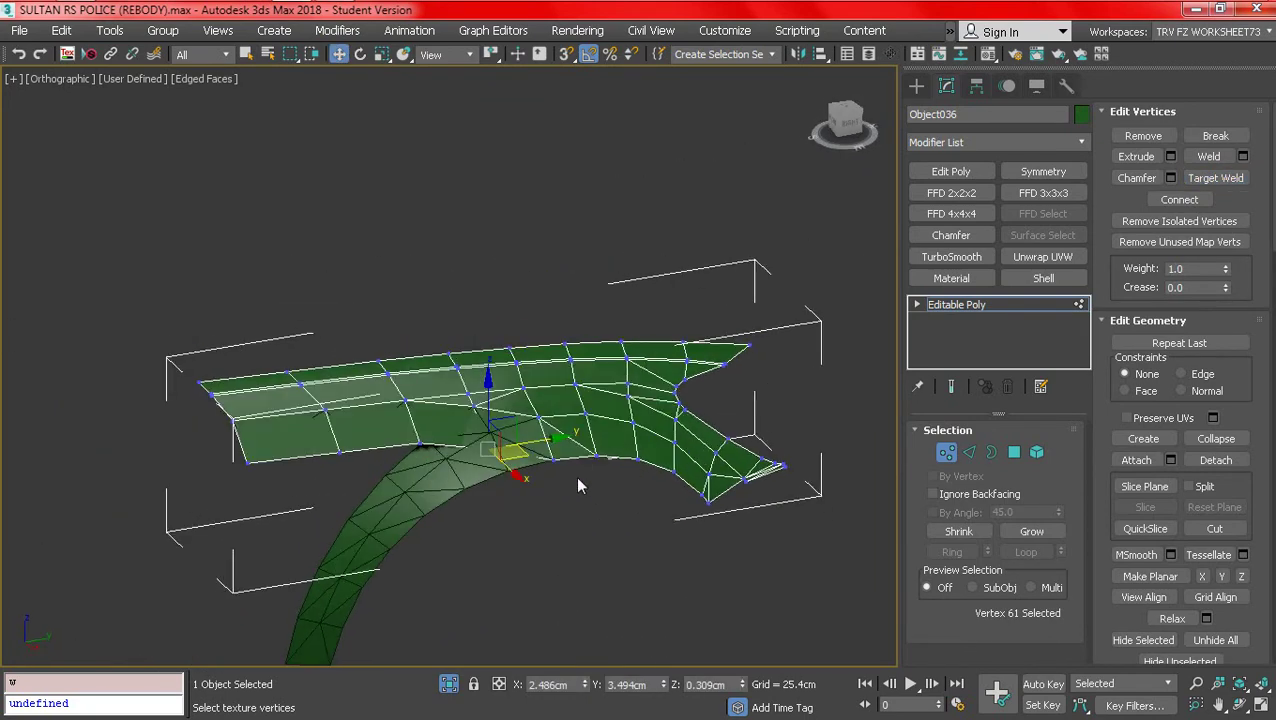
{"action": "left_click", "coordinate": [947, 453]}
{"action": "left_click", "coordinate": [415, 421]}
{"action": "key", "text": "alt+q"}
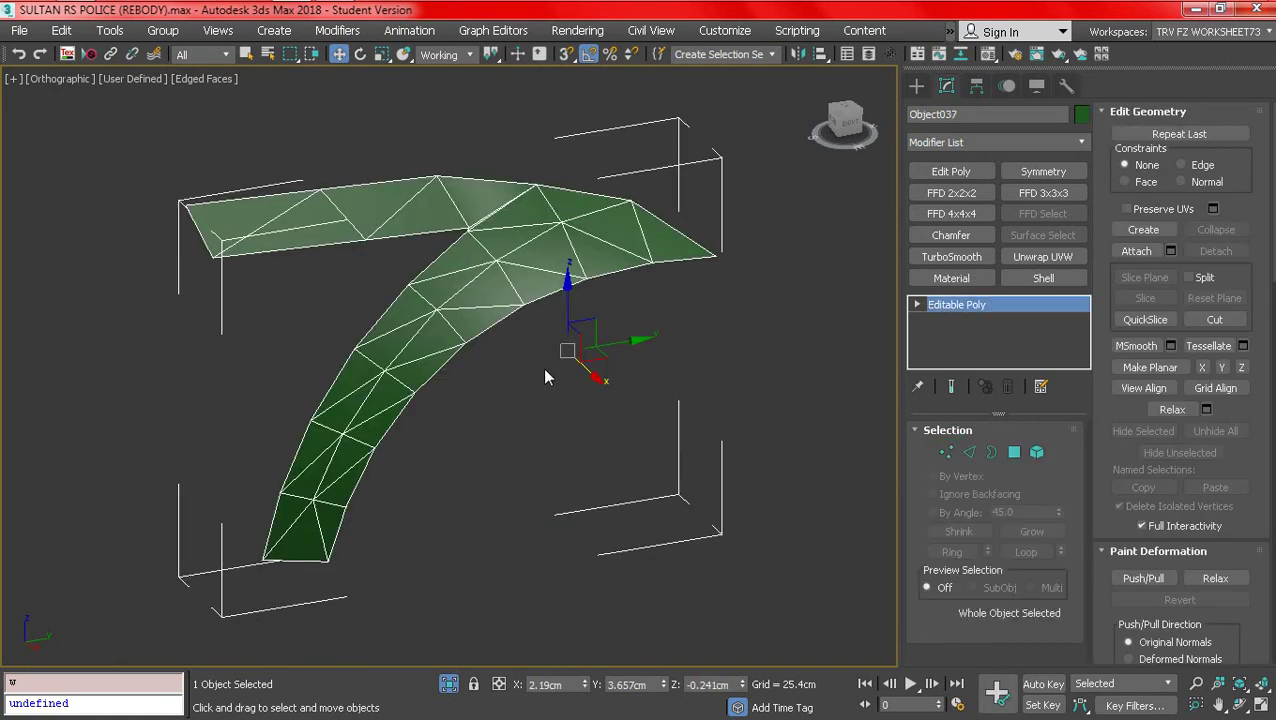
{"action": "key", "text": "alt+q"}
- Make the detached lower strip see-through and reselect the upper fender piece, keeping edged faces on
{"action": "right_click", "coordinate": [497, 280]}
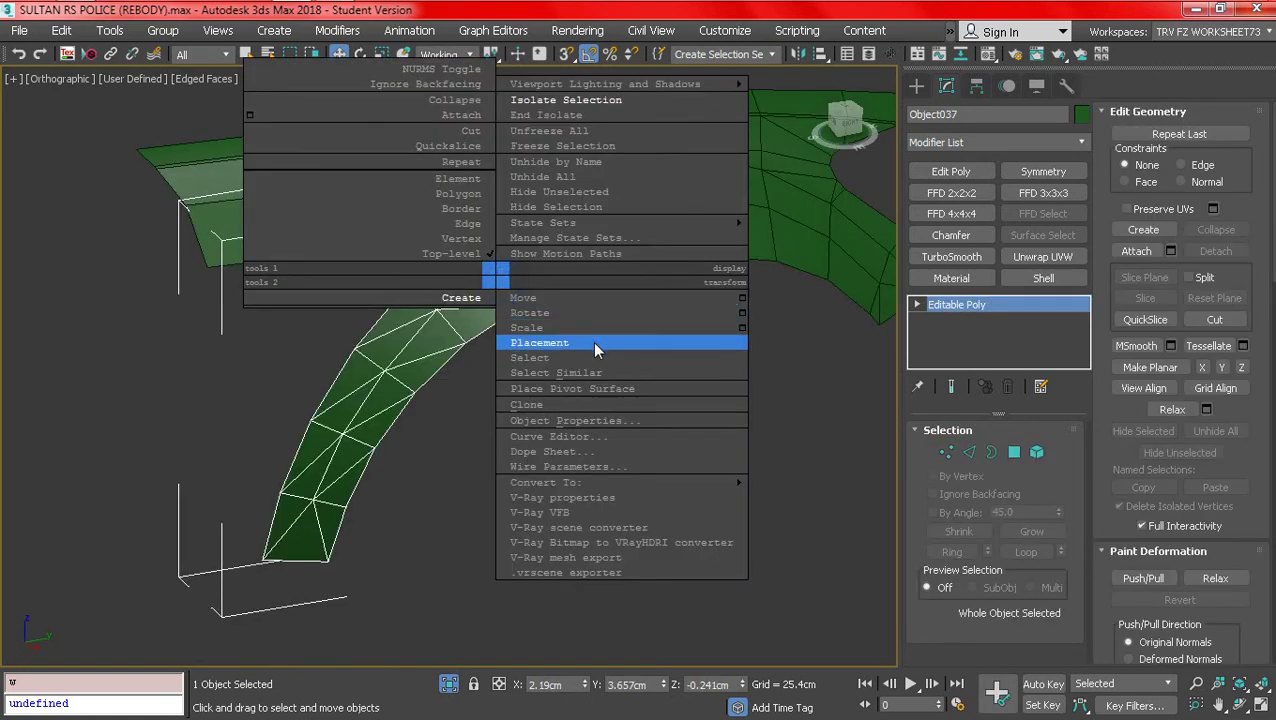
{"action": "left_click", "coordinate": [566, 421]}
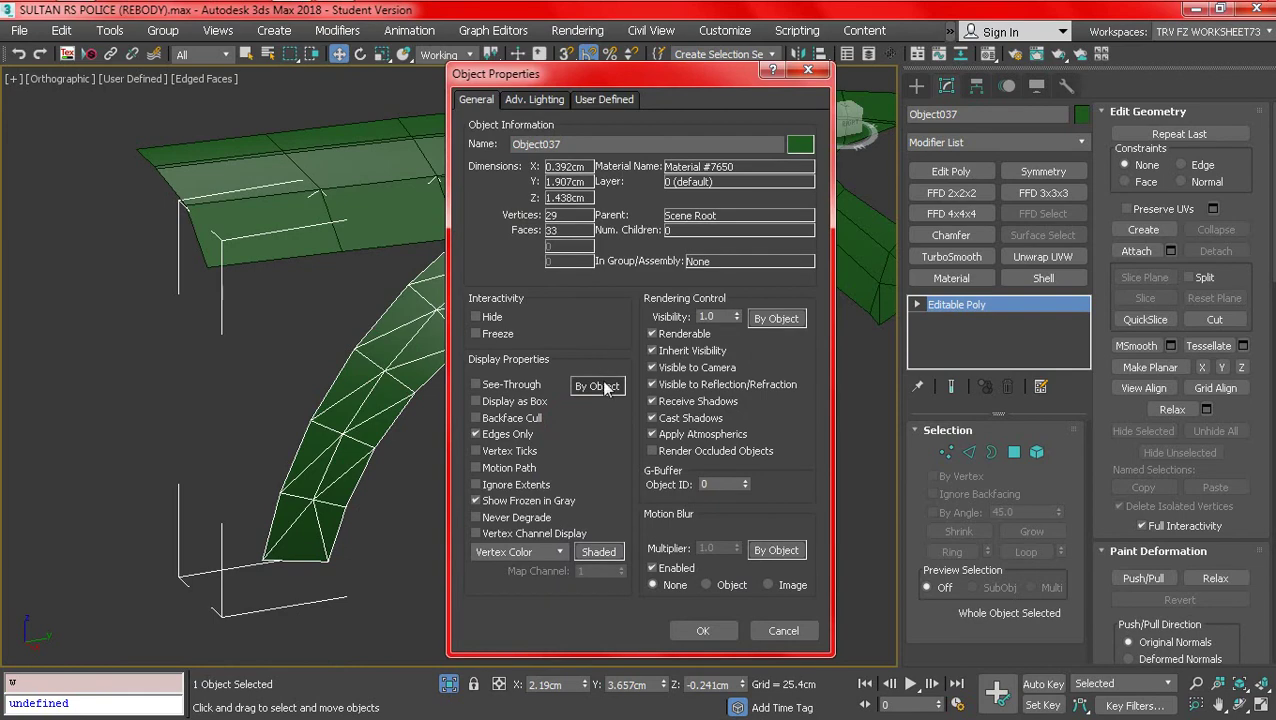
{"action": "left_click", "coordinate": [705, 632]}
{"action": "key", "text": "alt+x"}
{"action": "middle_click_drag", "start_coordinate": [606, 395], "coordinate": [571, 473]}
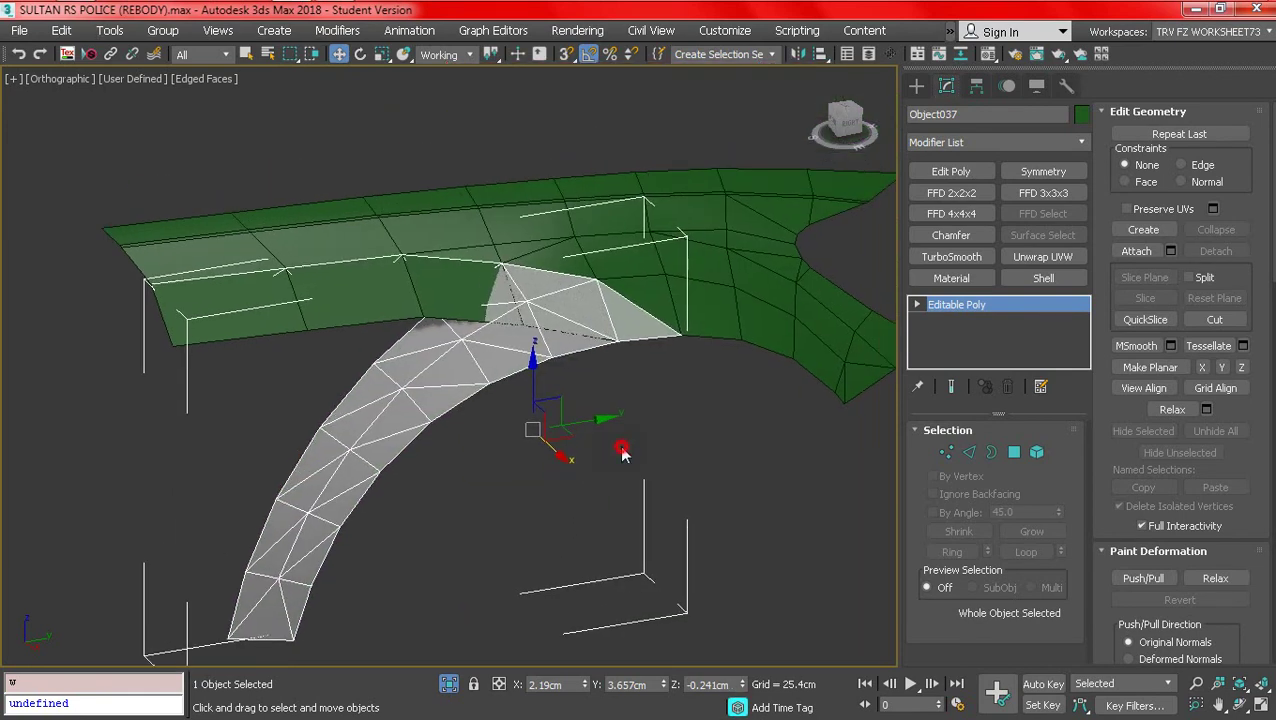
{"action": "left_click", "coordinate": [624, 449]}
{"action": "key", "text": "F4"}
{"action": "left_click", "coordinate": [557, 365]}
{"action": "scroll", "coordinate": [555, 370], "scroll_direction": "down", "scroll_amount": 2}
{"action": "key", "text": "F4"}
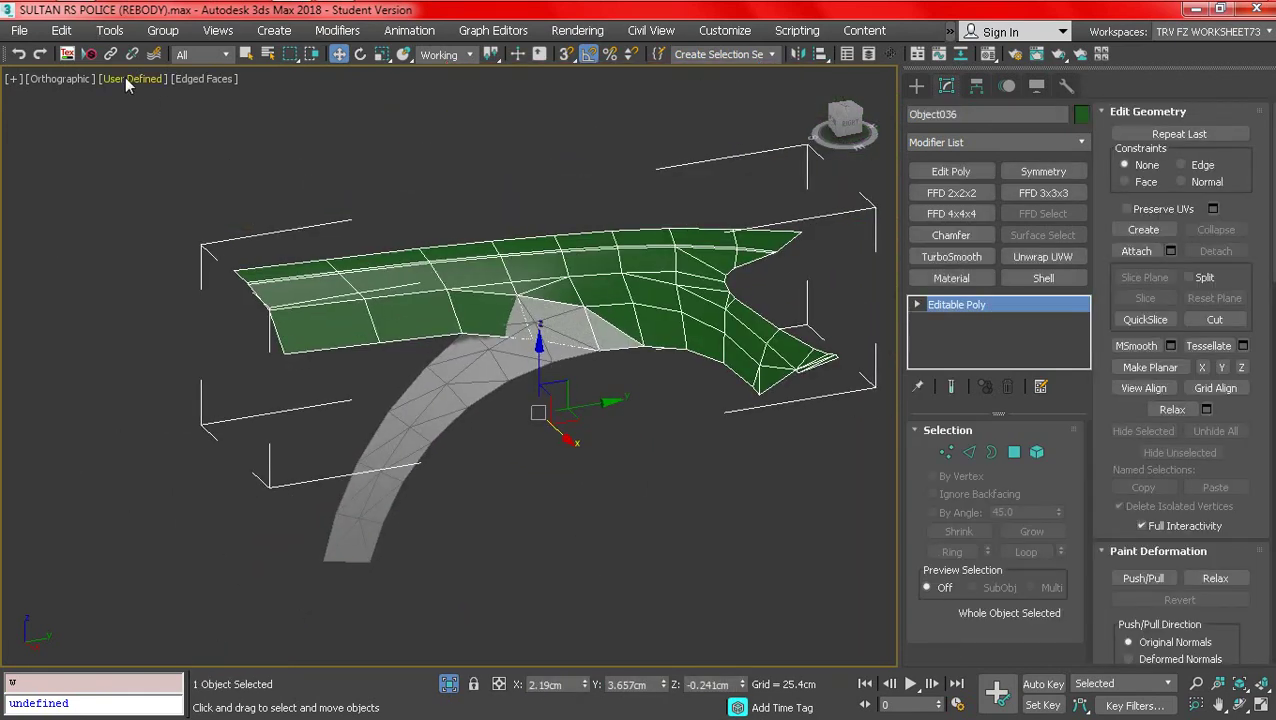
- Try the Standard viewport preset, and restore the User Defined preset with one default light for all views
{"action": "left_click", "coordinate": [128, 78]}
{"action": "left_click", "coordinate": [190, 122]}
{"action": "middle_click_drag", "start_coordinate": [497, 414], "coordinate": [452, 416], "text": "alt"}
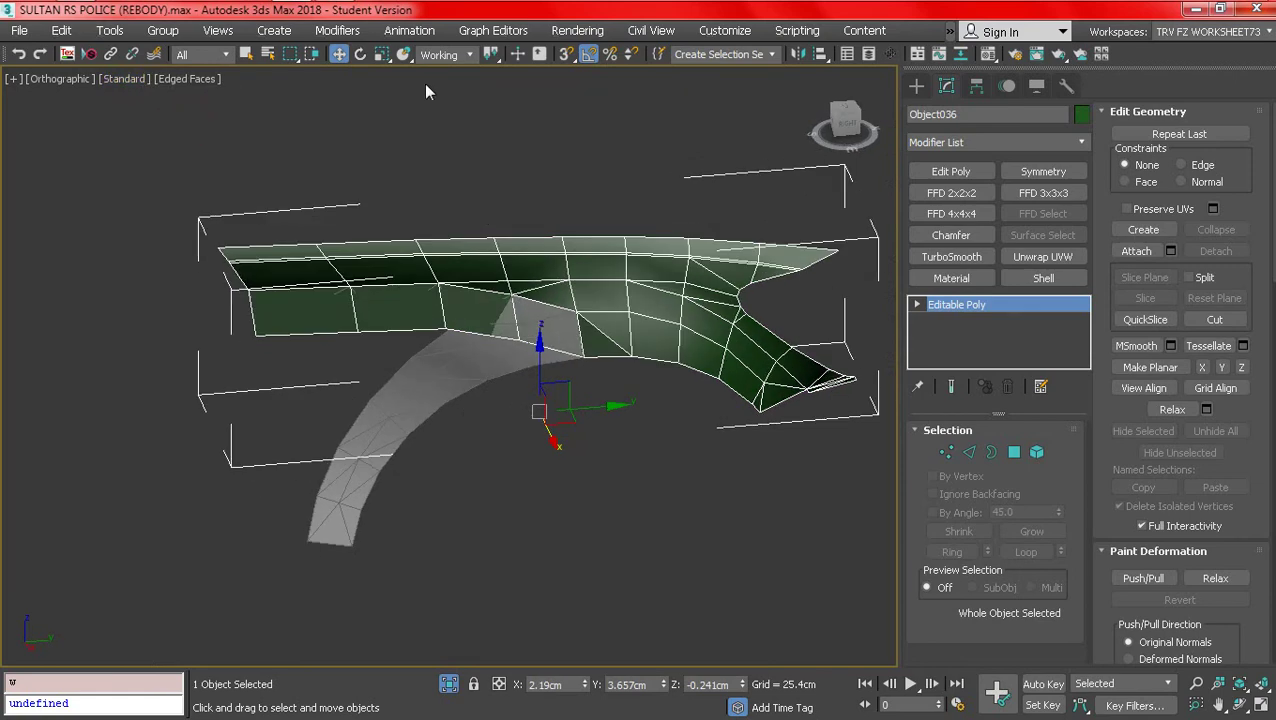
{"action": "left_click", "coordinate": [272, 30]}
{"action": "mouse_move", "coordinate": [218, 30]}
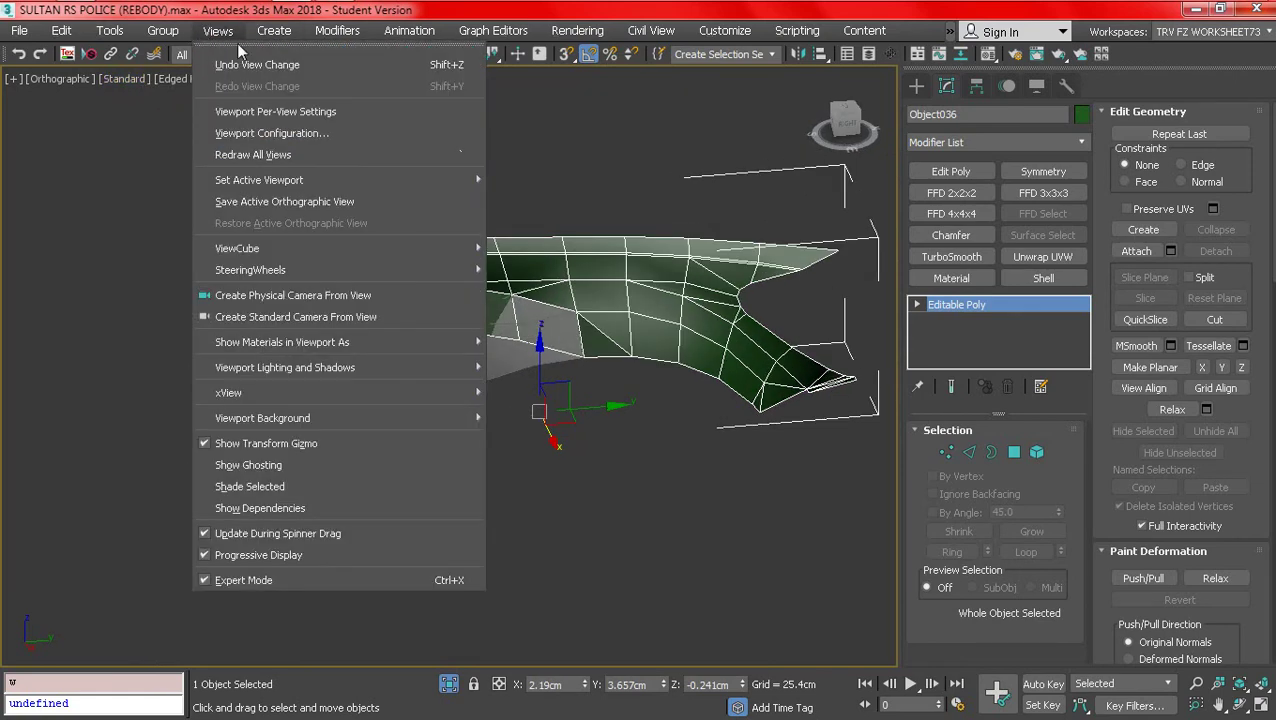
{"action": "left_click", "coordinate": [250, 105]}
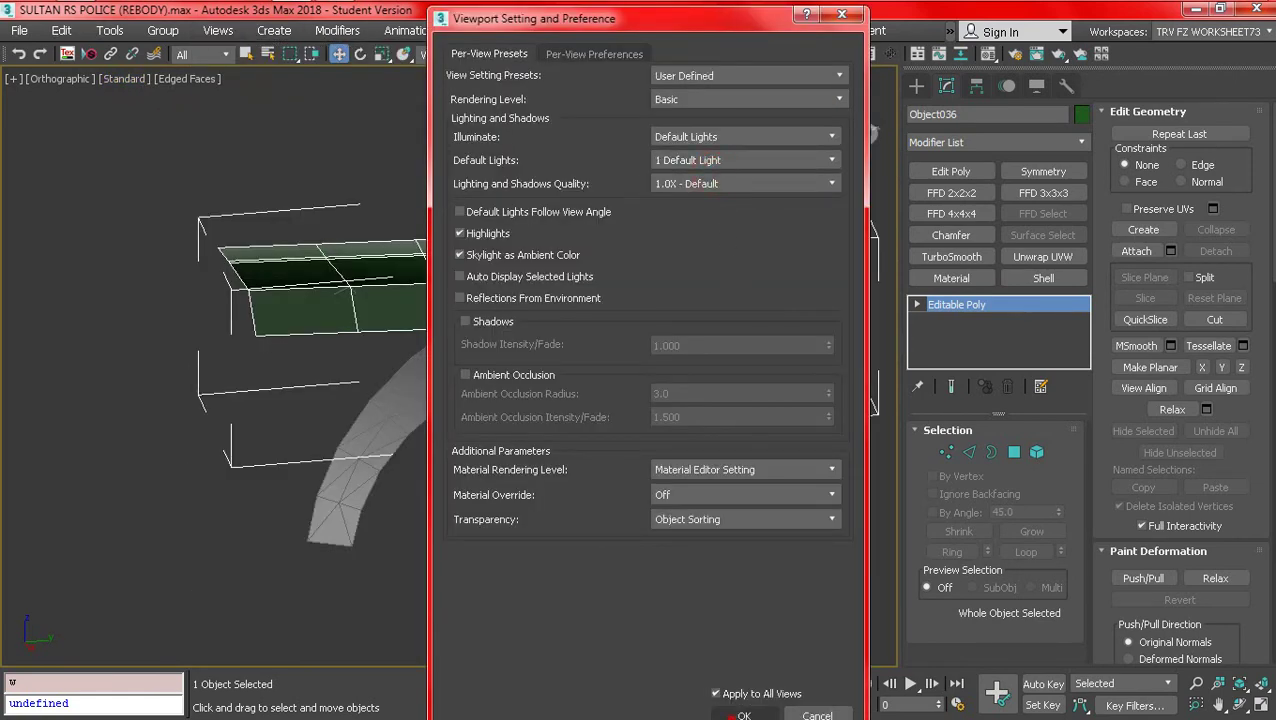
{"action": "left_click", "coordinate": [743, 715]}
- Examine the fender piece's surface against the see-through strip without edged faces
{"action": "middle_click_drag", "start_coordinate": [611, 517], "coordinate": [604, 532]}
{"action": "left_click", "coordinate": [605, 527]}
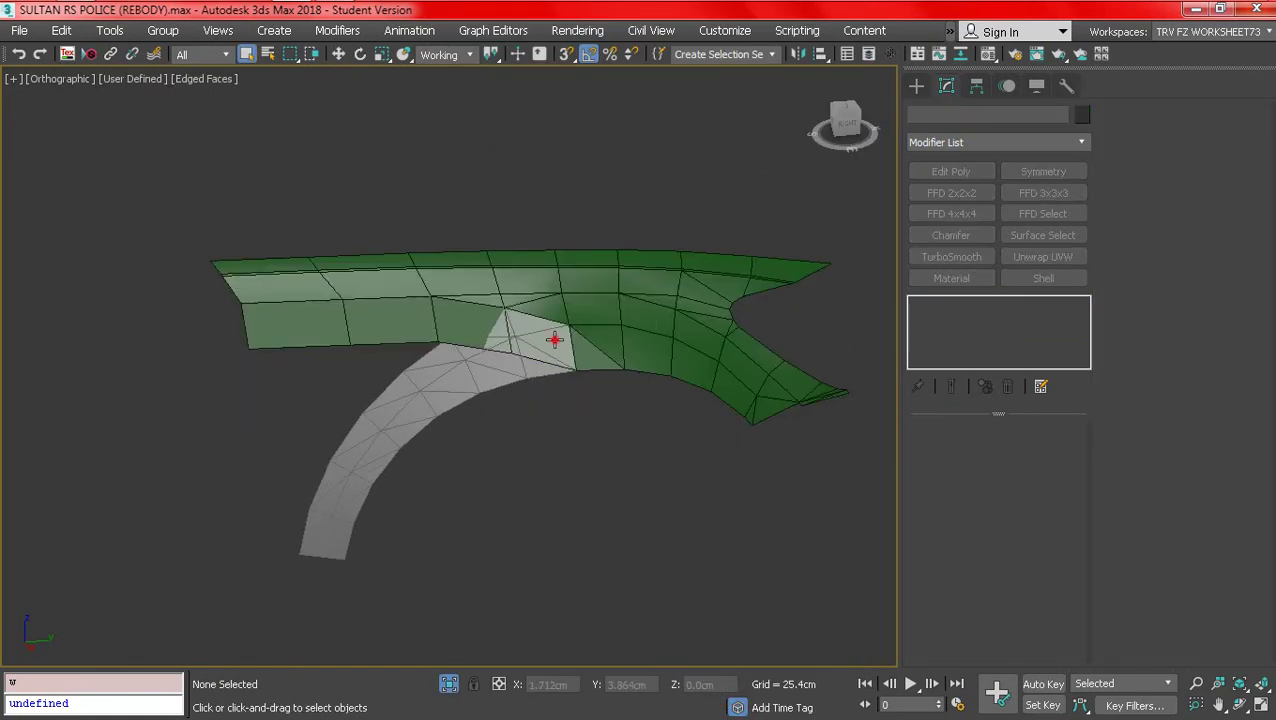
{"action": "left_click", "coordinate": [555, 339]}
{"action": "middle_click_drag", "start_coordinate": [527, 393], "coordinate": [446, 380], "text": "alt"}
{"action": "key", "text": "F4"}
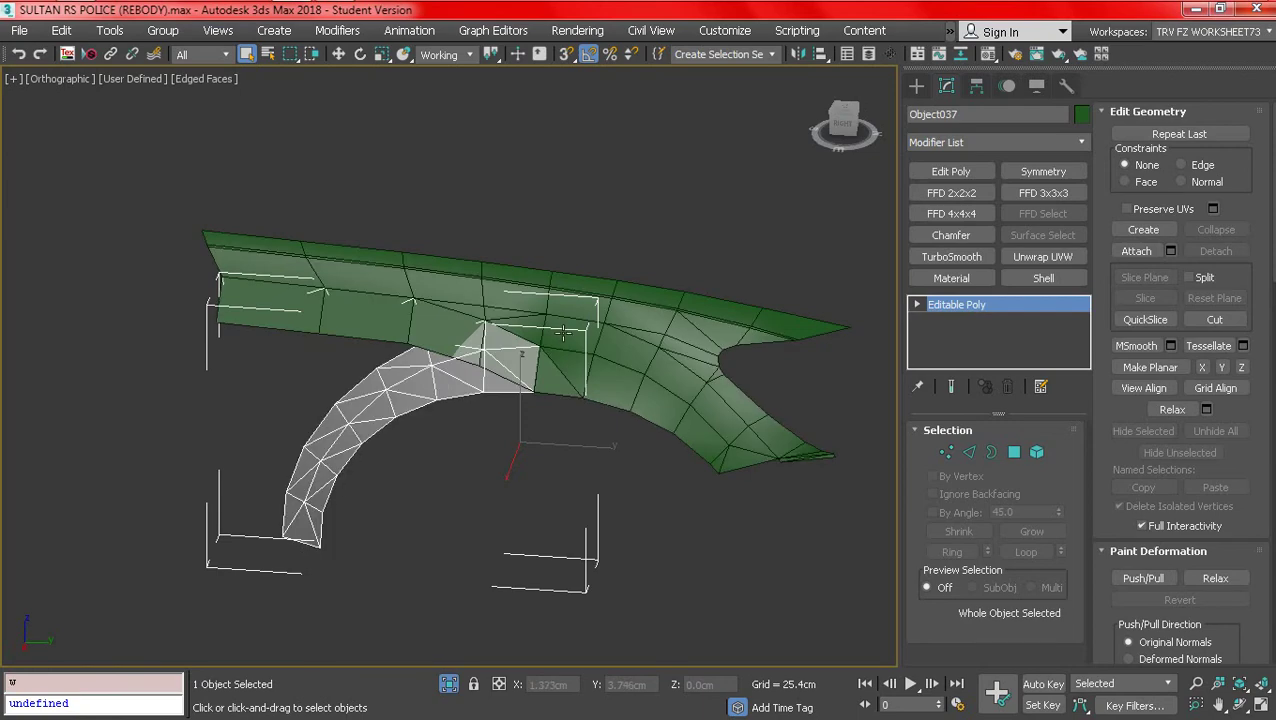
{"action": "middle_click_drag", "start_coordinate": [595, 383], "coordinate": [760, 420], "text": "alt"}
{"action": "scroll", "coordinate": [815, 439], "scroll_direction": "up", "scroll_amount": 6}
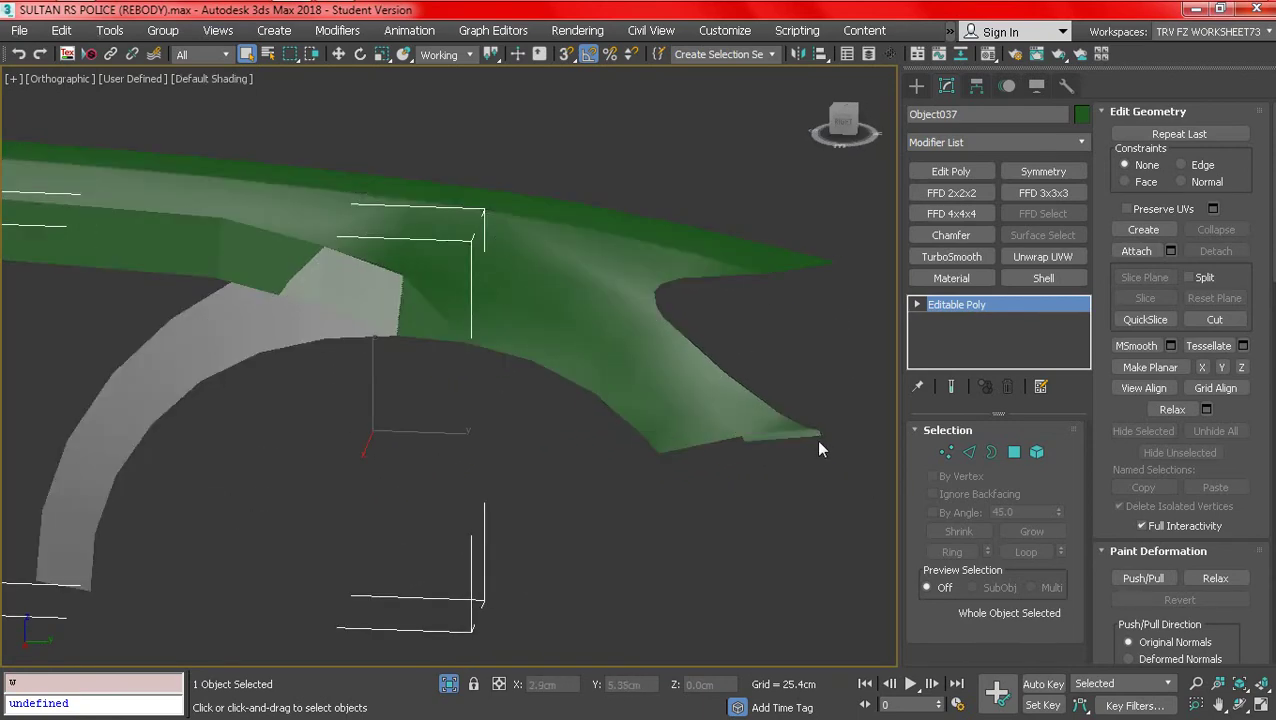
- Extrude the boundary edge at the fender piece's lower tip downward and snap the new vertices level with the adjoining lip
{"action": "left_click", "coordinate": [757, 423]}
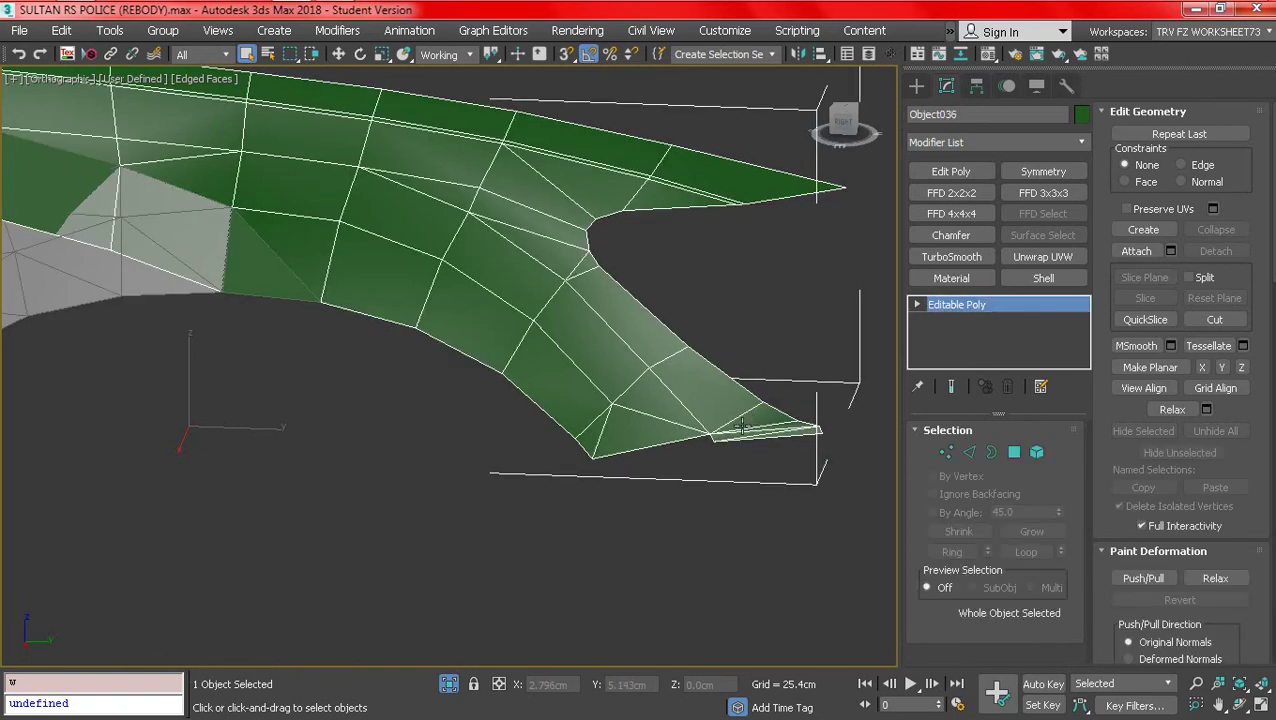
{"action": "key", "text": "2"}
{"action": "left_click", "coordinate": [681, 447]}
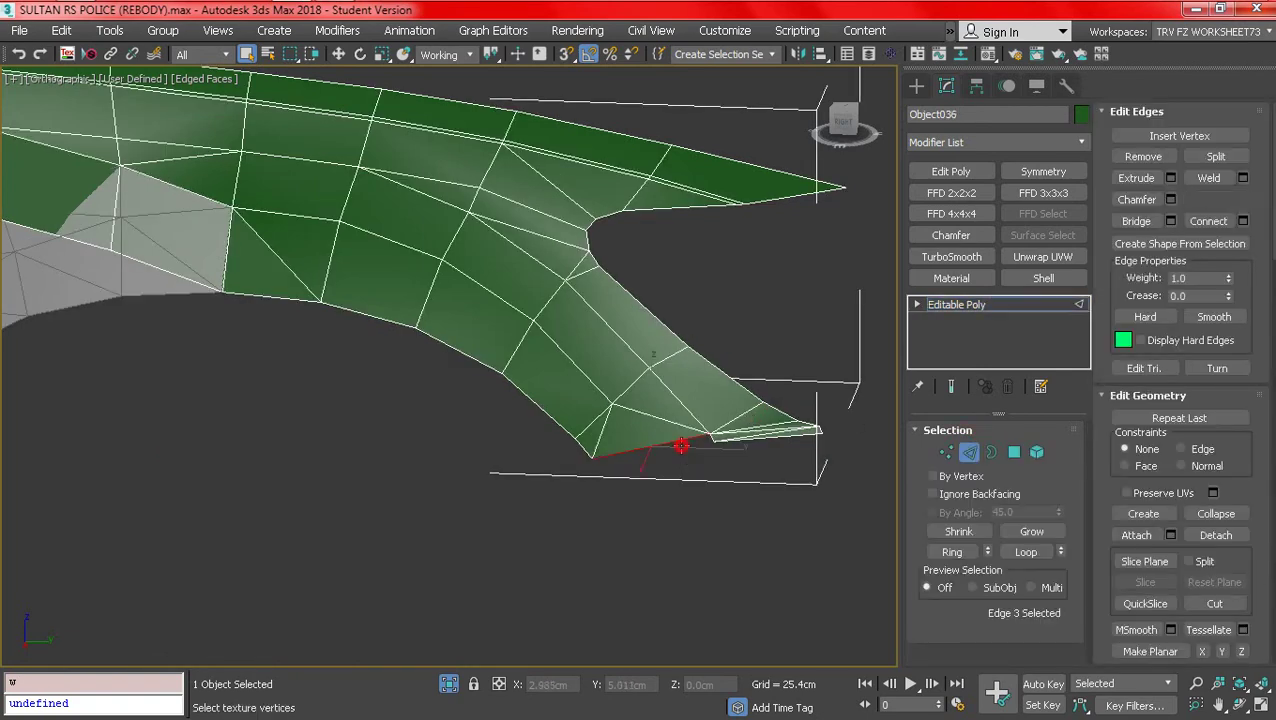
{"action": "middle_click_drag", "start_coordinate": [681, 447], "coordinate": [457, 225], "text": "alt"}
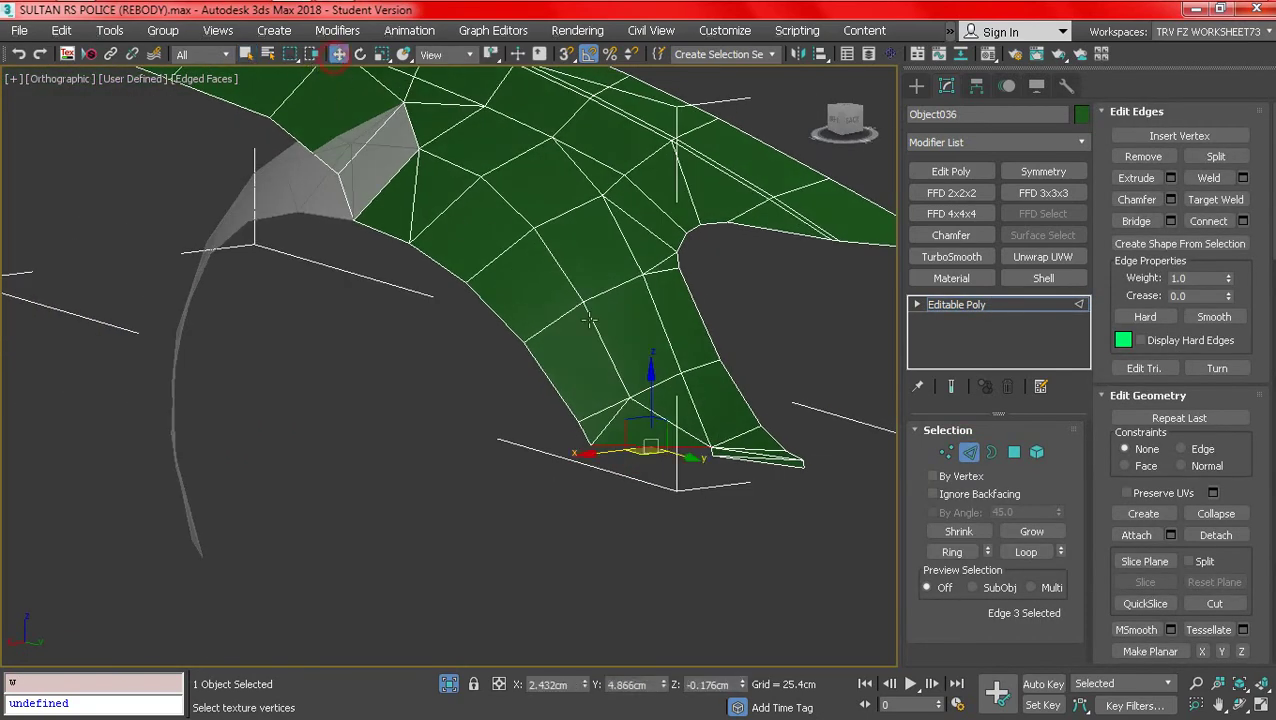
{"action": "middle_click_drag", "start_coordinate": [650, 385], "coordinate": [632, 472], "text": "alt"}
{"action": "left_click", "coordinate": [946, 452]}
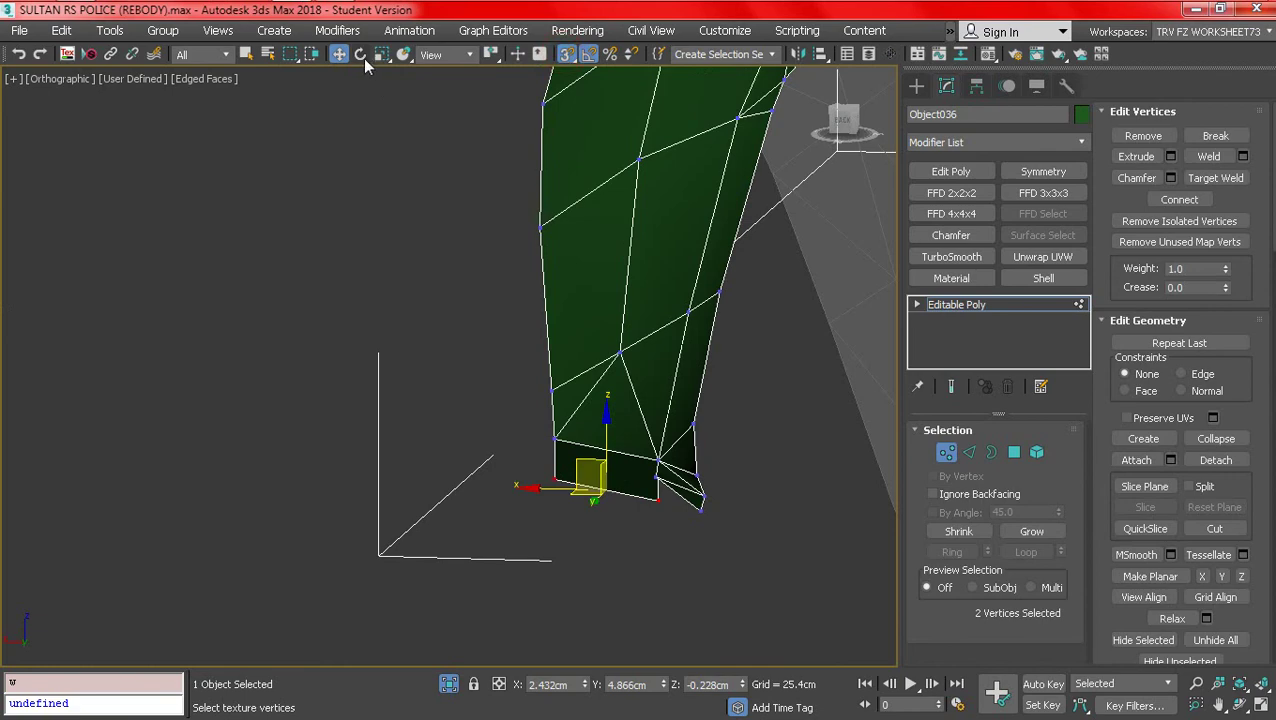
{"action": "left_click_drag", "start_coordinate": [657, 502], "coordinate": [657, 484]}
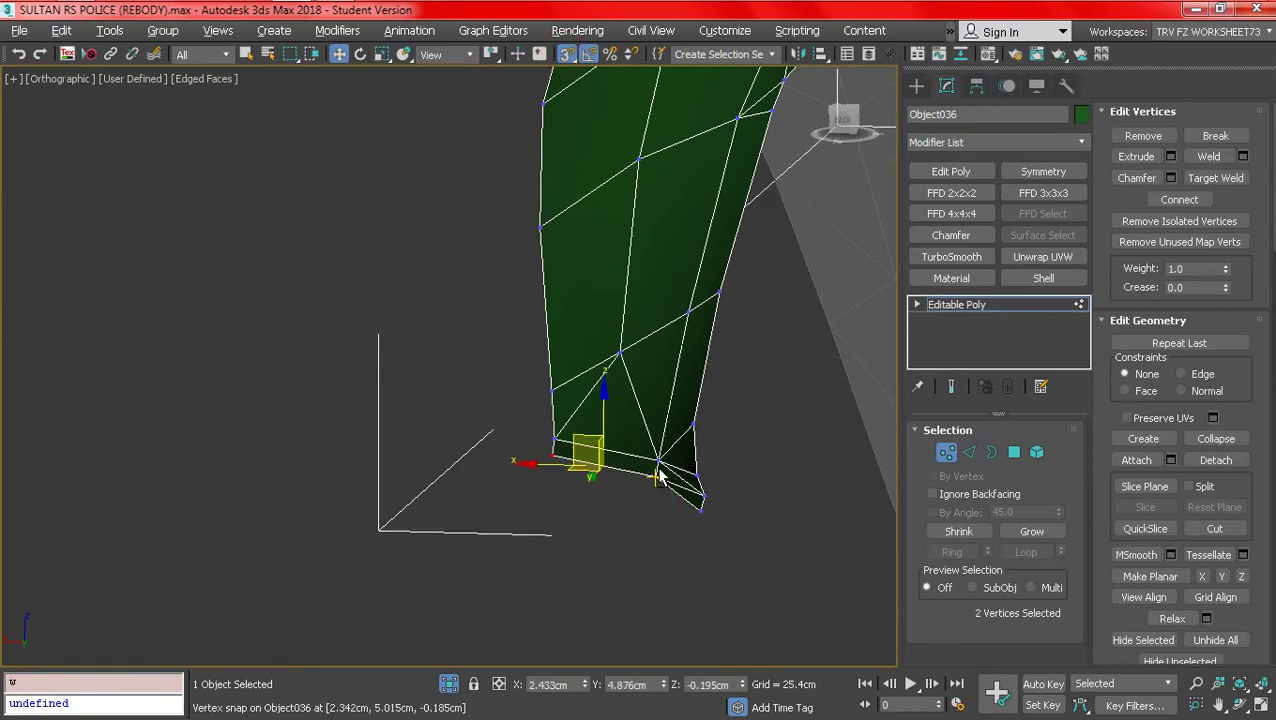
- Weld the new strip's coincident corner vertices to the lip at the lower tip and remove the extra diagonal edge there
{"action": "middle_click_drag", "start_coordinate": [660, 477], "coordinate": [521, 485], "text": "alt"}
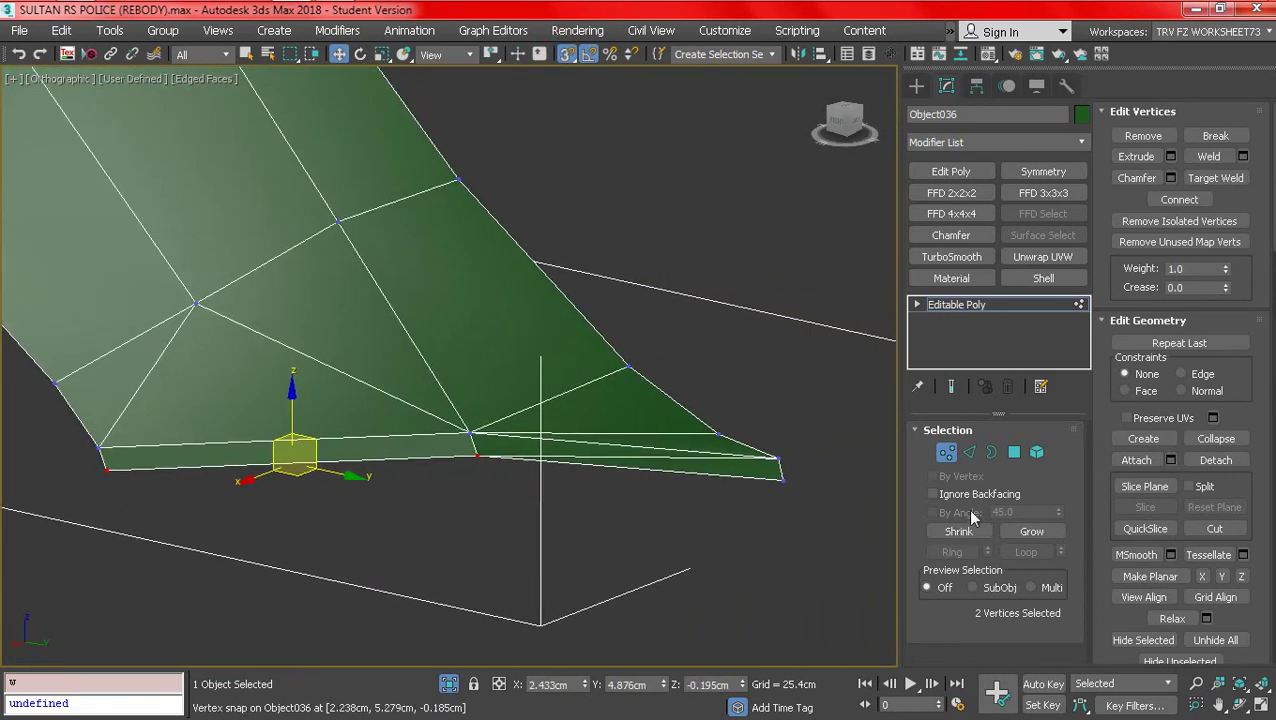
{"action": "left_click", "coordinate": [1243, 156]}
{"action": "left_click", "coordinate": [459, 442]}
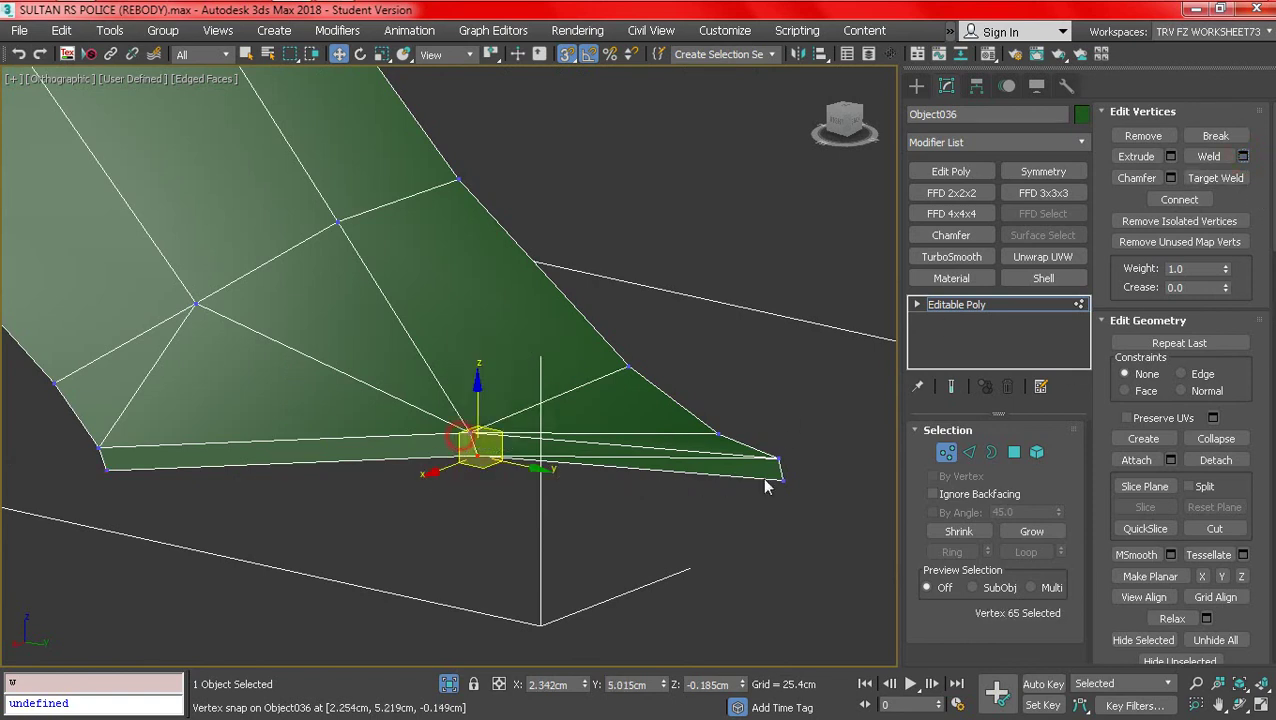
{"action": "key", "text": "2"}
{"action": "left_click", "coordinate": [655, 460]}
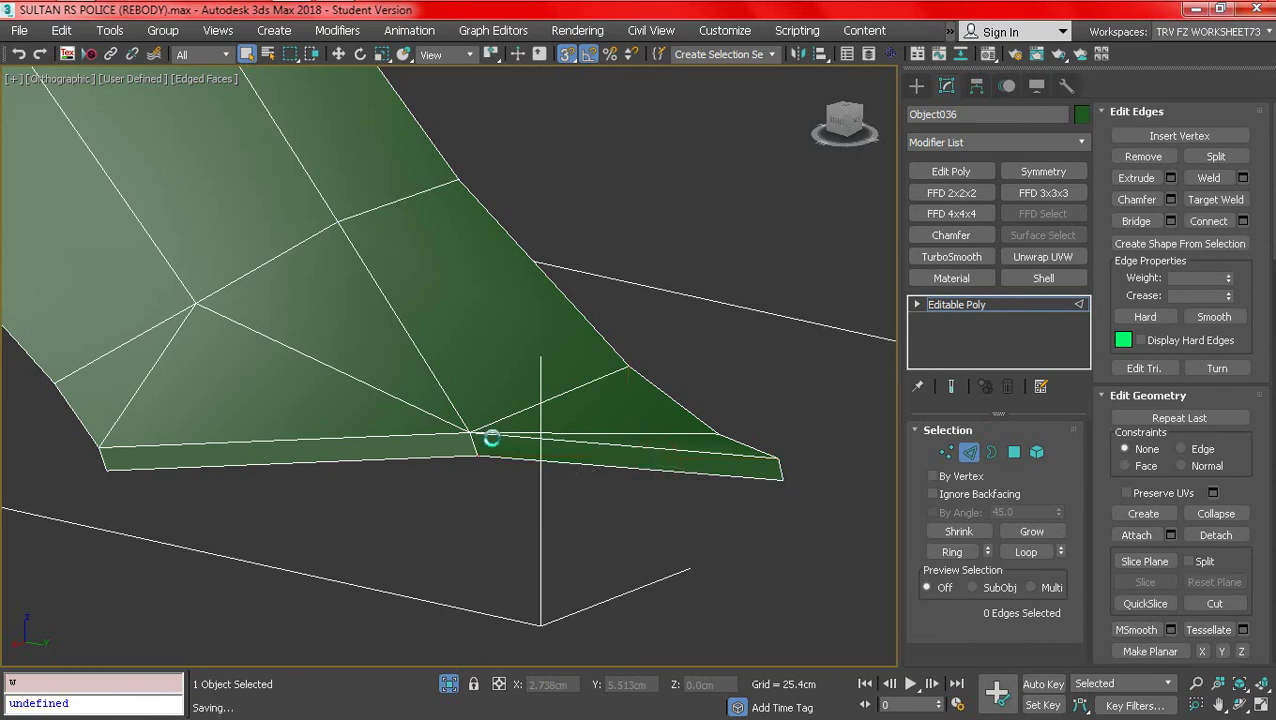
- Examine the whole fender piece's shading with and without edged faces
{"action": "scroll", "coordinate": [492, 438], "scroll_direction": "down", "scroll_amount": 6}
{"action": "mouse_move", "coordinate": [492, 438]}
{"action": "middle_mouse_down"}
{"action": "mouse_move", "coordinate": [592, 449]}
{"action": "mouse_move", "coordinate": [515, 459]}
{"action": "mouse_move", "coordinate": [490, 416]}
{"action": "mouse_move", "coordinate": [678, 420]}
{"action": "mouse_move", "coordinate": [526, 423]}
{"action": "mouse_move", "coordinate": [478, 441]}
{"action": "mouse_move", "coordinate": [501, 395]}
{"action": "mouse_move", "coordinate": [715, 413]}
{"action": "mouse_move", "coordinate": [490, 390]}
{"action": "mouse_move", "coordinate": [498, 407]}
{"action": "mouse_move", "coordinate": [508, 368]}
{"action": "mouse_move", "coordinate": [378, 342]}
{"action": "mouse_move", "coordinate": [513, 367]}
{"action": "mouse_move", "coordinate": [330, 337]}
{"action": "mouse_move", "coordinate": [427, 370]}
{"action": "mouse_move", "coordinate": [399, 365]}
{"action": "mouse_move", "coordinate": [410, 370]}
{"action": "middle_mouse_up"}
{"action": "scroll", "coordinate": [628, 399], "scroll_direction": "down", "scroll_amount": 2}
{"action": "key", "text": "F4"}
{"action": "scroll", "coordinate": [628, 405], "scroll_direction": "down", "scroll_amount": 3}
{"action": "key", "text": "F4"}
{"action": "left_click", "coordinate": [355, 322]}
{"action": "key", "text": "F4"}
{"action": "key", "text": "F4"}
{"action": "key", "text": "F4"}
{"action": "middle_click_drag", "start_coordinate": [440, 438], "coordinate": [430, 452], "text": "alt"}
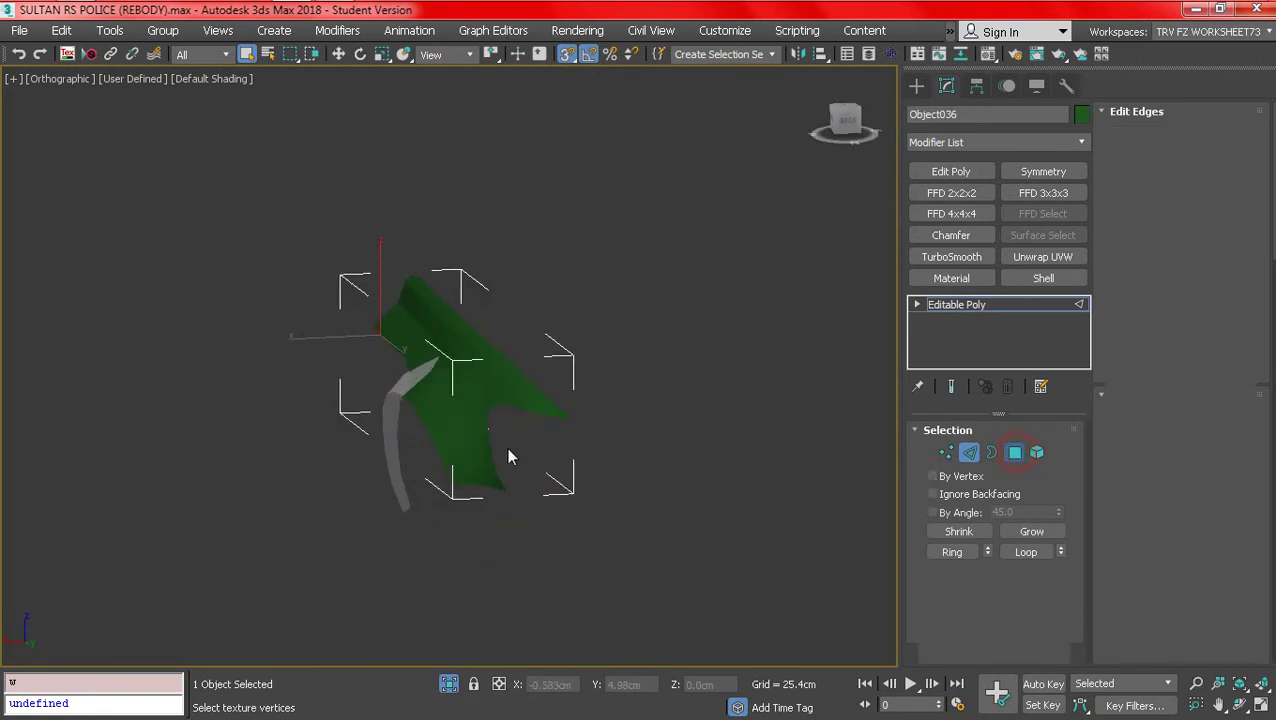
- Assign all polygons of the upper fender piece to smoothing group 1 and check the shading
{"action": "key", "text": "4"}
{"action": "scroll", "coordinate": [481, 418], "scroll_direction": "up", "scroll_amount": 2}
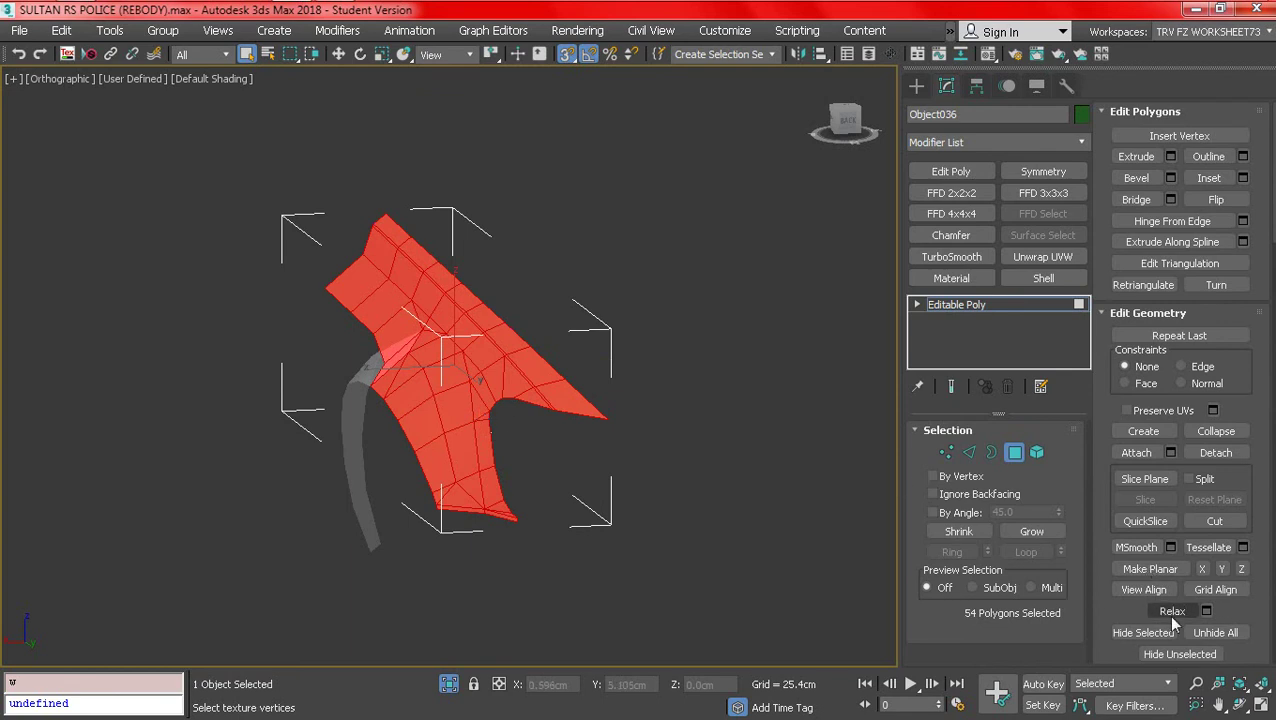
{"action": "scroll", "coordinate": [1128, 603], "scroll_direction": "down", "scroll_amount": 5}
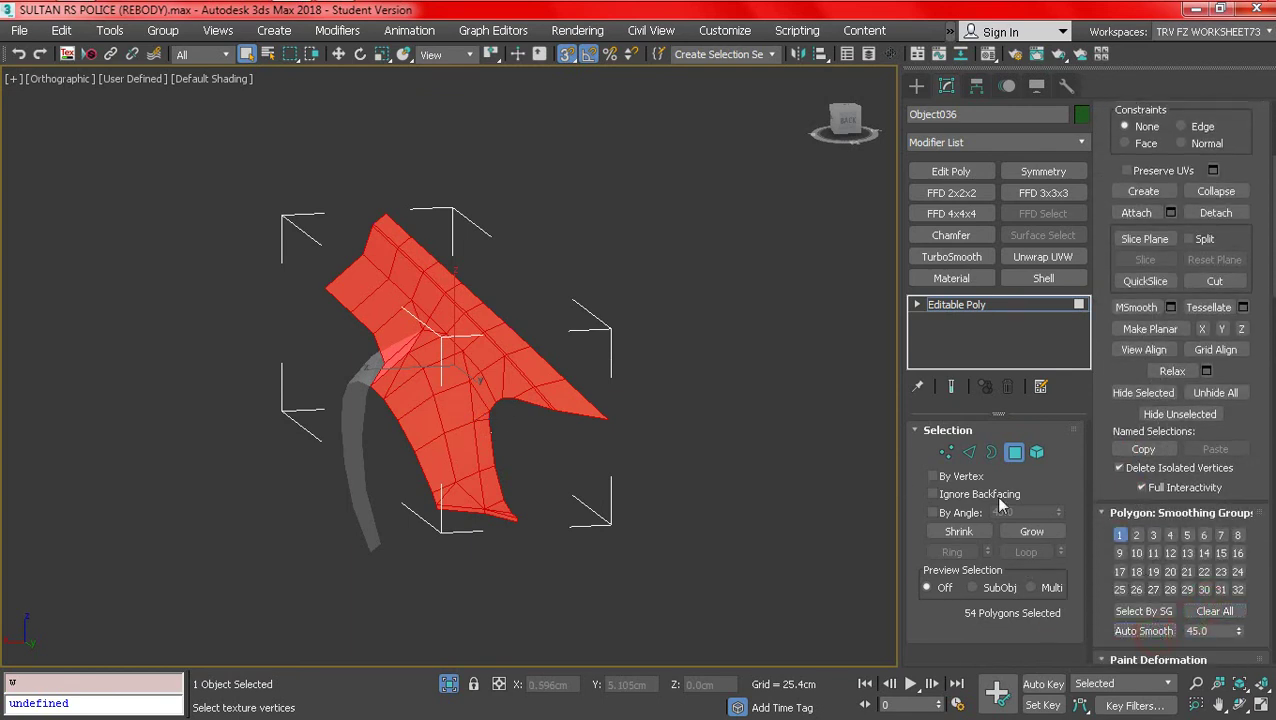
{"action": "left_click", "coordinate": [683, 478]}
{"action": "key", "text": "F4"}
{"action": "left_click", "coordinate": [548, 398]}
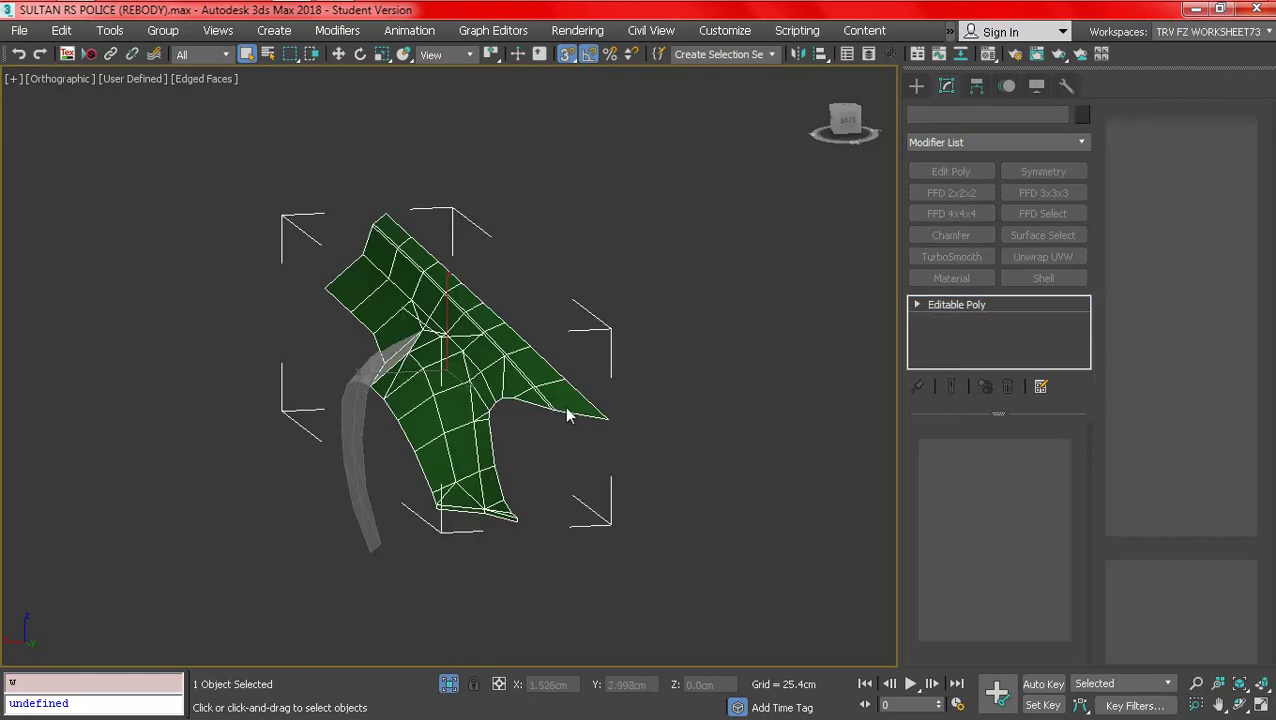
{"action": "mouse_move", "coordinate": [564, 416]}
{"action": "middle_mouse_down", "text": "alt"}
{"action": "mouse_move", "coordinate": [618, 398]}
{"action": "mouse_move", "coordinate": [735, 396]}
{"action": "mouse_move", "coordinate": [809, 464]}
{"action": "mouse_move", "coordinate": [789, 441]}
{"action": "mouse_move", "coordinate": [632, 420]}
{"action": "mouse_move", "coordinate": [854, 381]}
{"action": "mouse_move", "coordinate": [610, 402]}
{"action": "mouse_move", "coordinate": [890, 420]}
{"action": "middle_mouse_up", "text": "alt"}
{"action": "key", "text": "F4"}
{"action": "key", "text": "F4"}
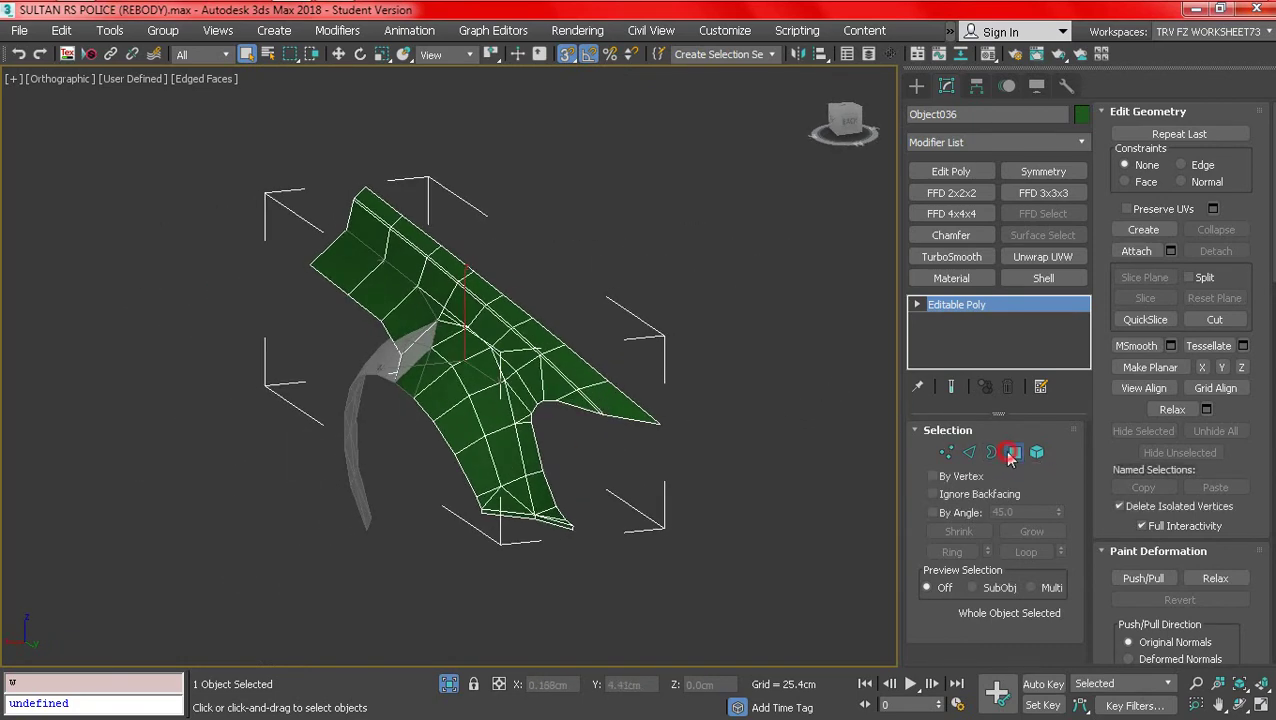
- Extrude all of the fender piece's polygons by 0.093 cm, changing the extrusion type, to give the piece thickness
{"action": "left_click", "coordinate": [1011, 453]}
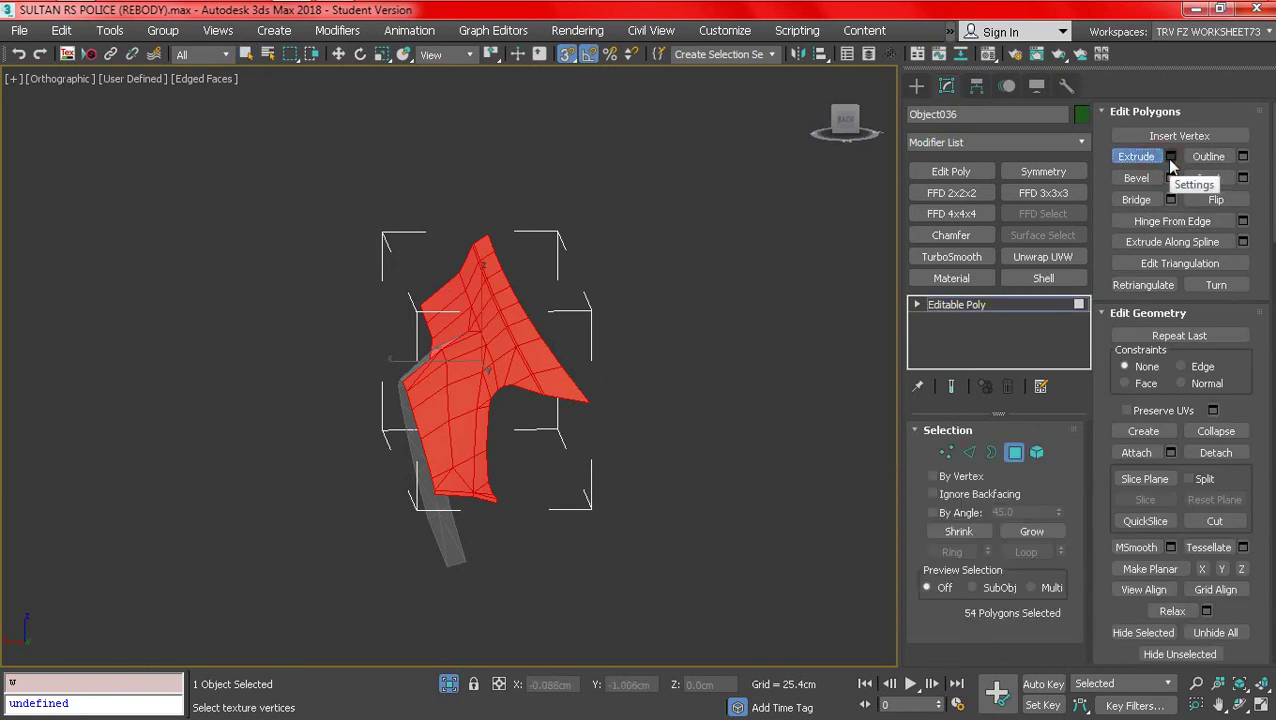
{"action": "left_click", "coordinate": [1170, 156]}
{"action": "left_click", "coordinate": [462, 377]}
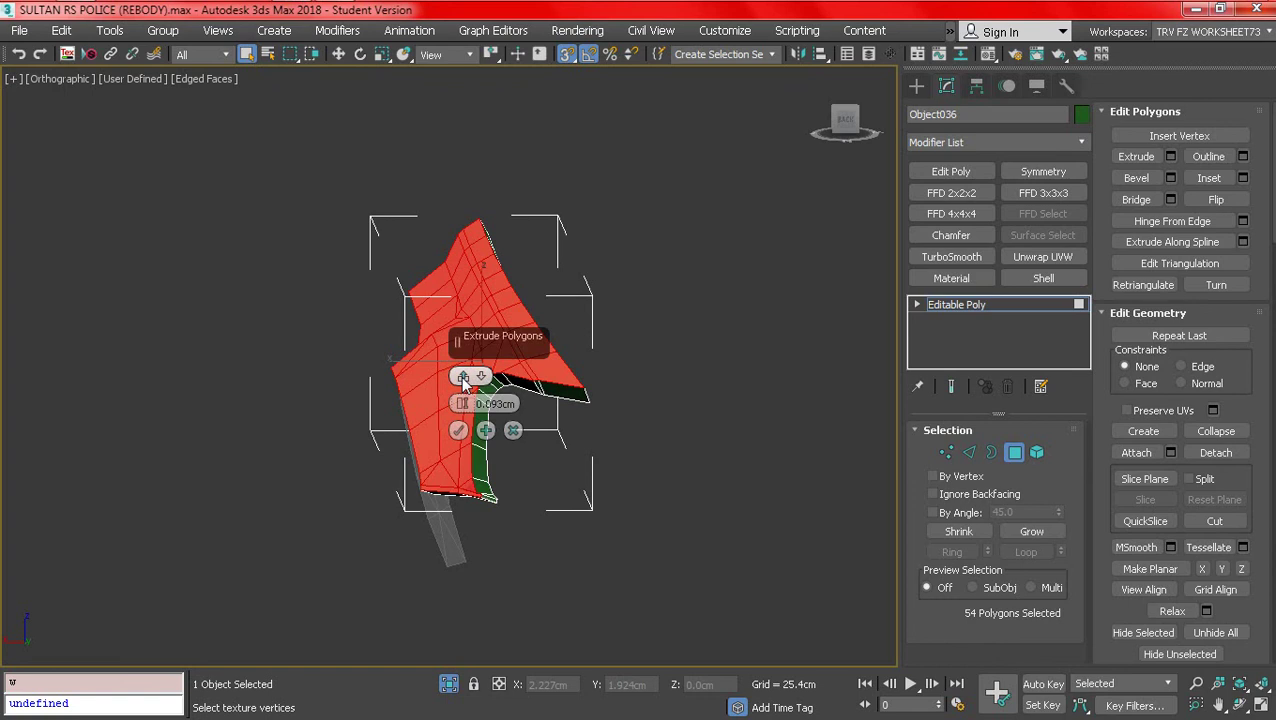
{"action": "left_click", "coordinate": [463, 378]}
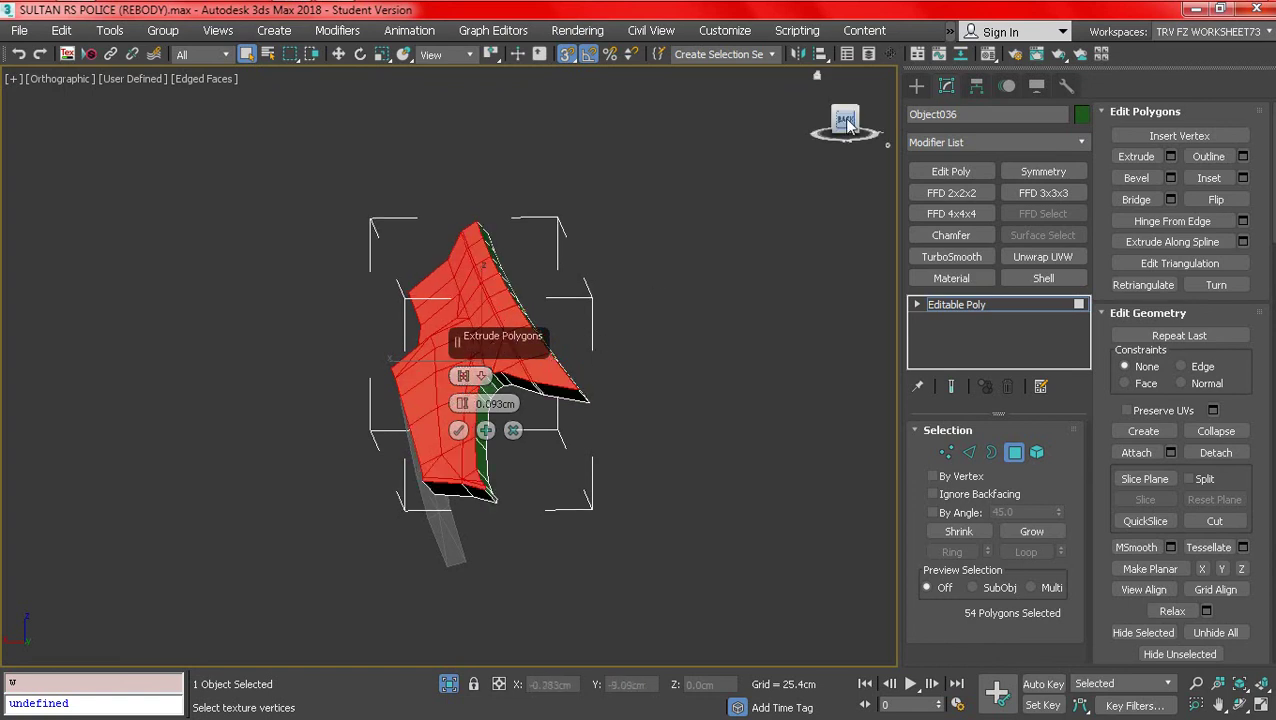
{"action": "left_click_drag", "start_coordinate": [847, 122], "coordinate": [600, 372]}
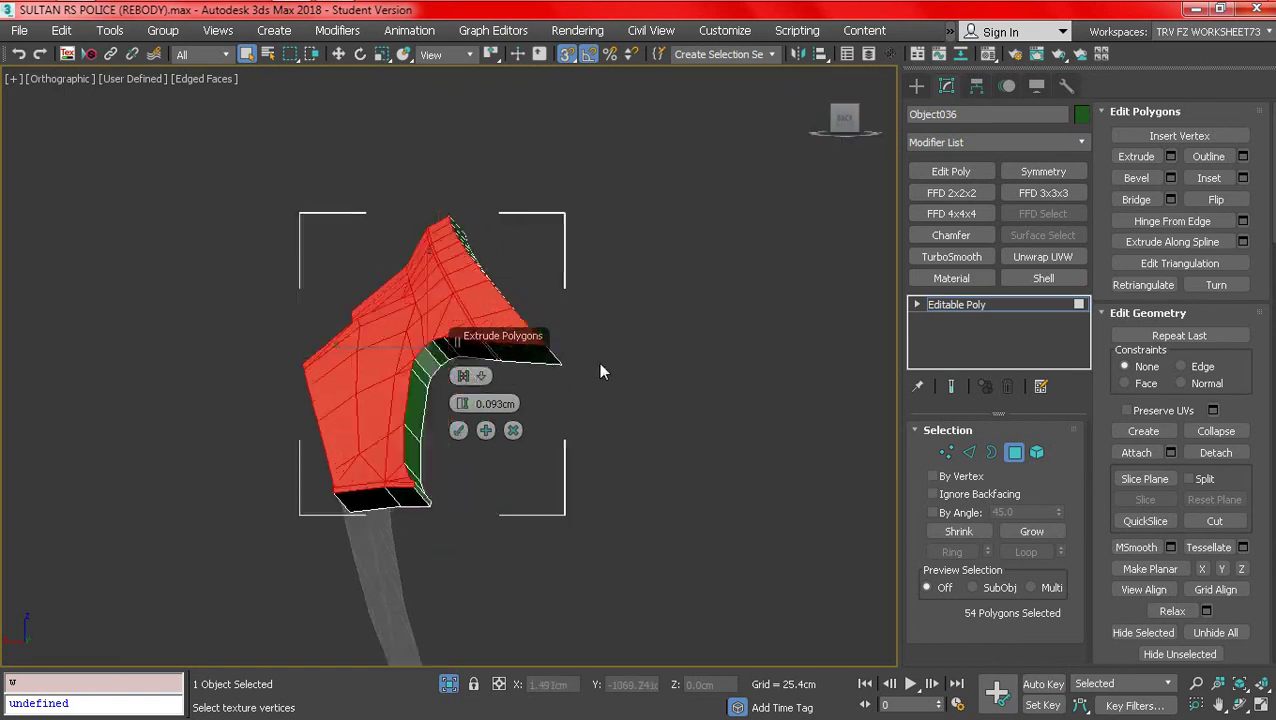
{"action": "left_click", "coordinate": [463, 377]}
{"action": "left_click", "coordinate": [461, 431]}
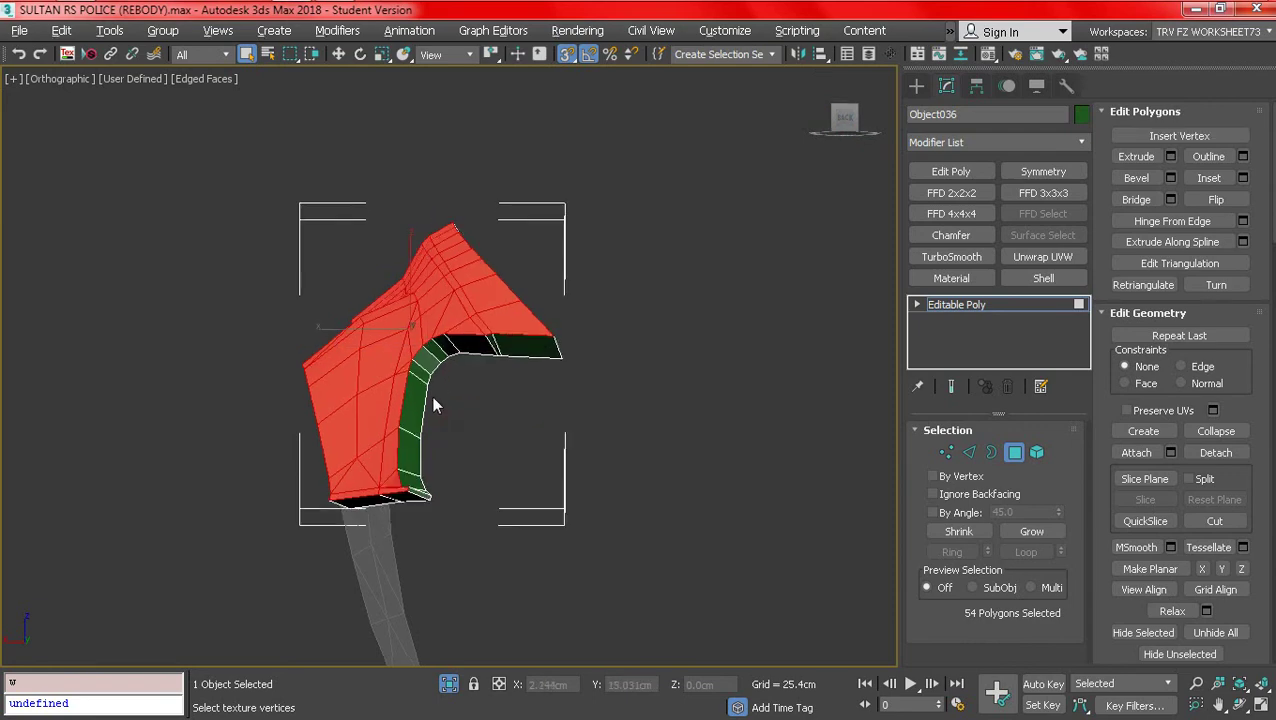
{"action": "middle_click_drag", "start_coordinate": [432, 396], "coordinate": [678, 406], "text": "alt"}
{"action": "left_click", "coordinate": [946, 452]}
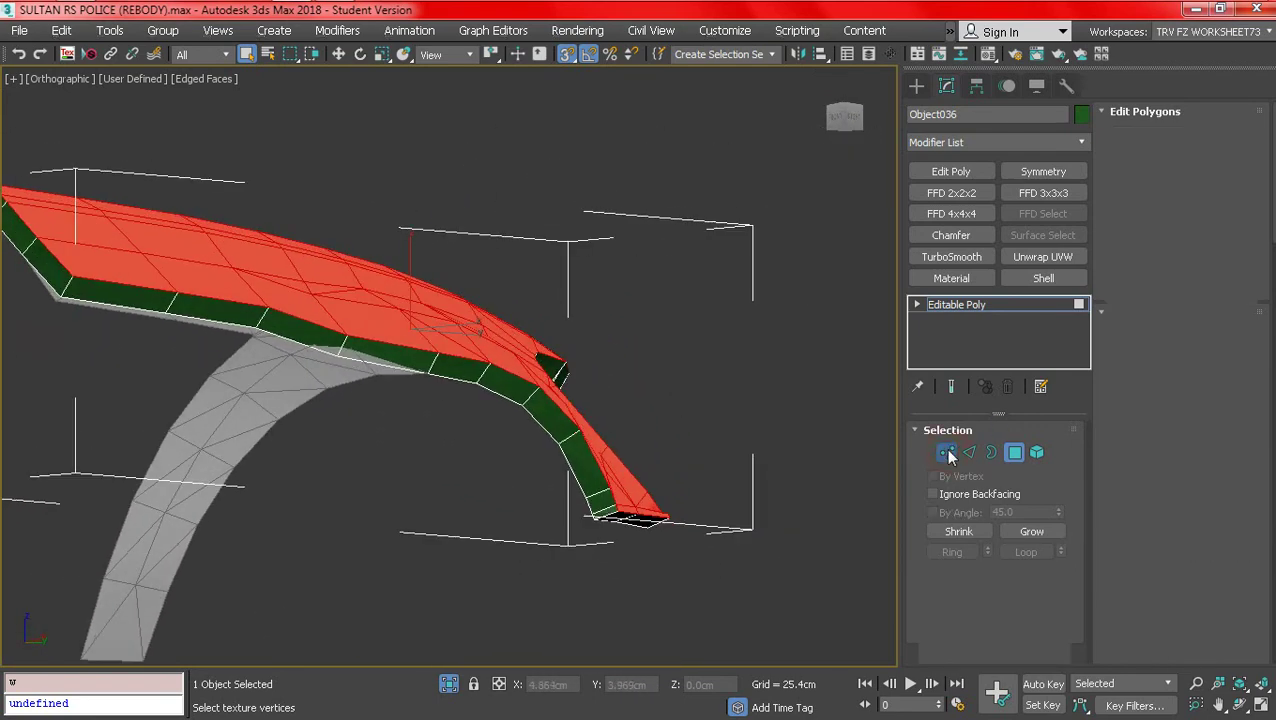
- Target-weld the extruded edge vertices to the lower edge vertices along the wheel arch, closing the thickness band there
{"action": "middle_click_drag", "start_coordinate": [252, 348], "coordinate": [272, 350]}
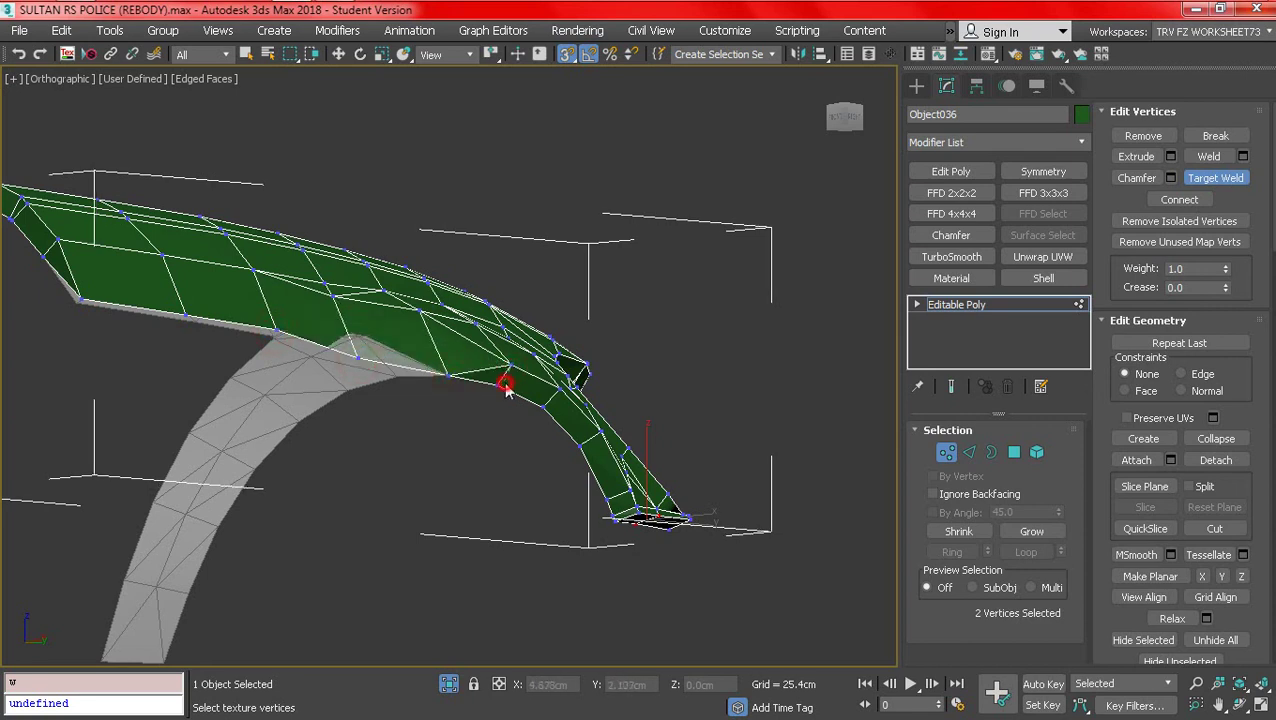
{"action": "left_click", "coordinate": [543, 411]}
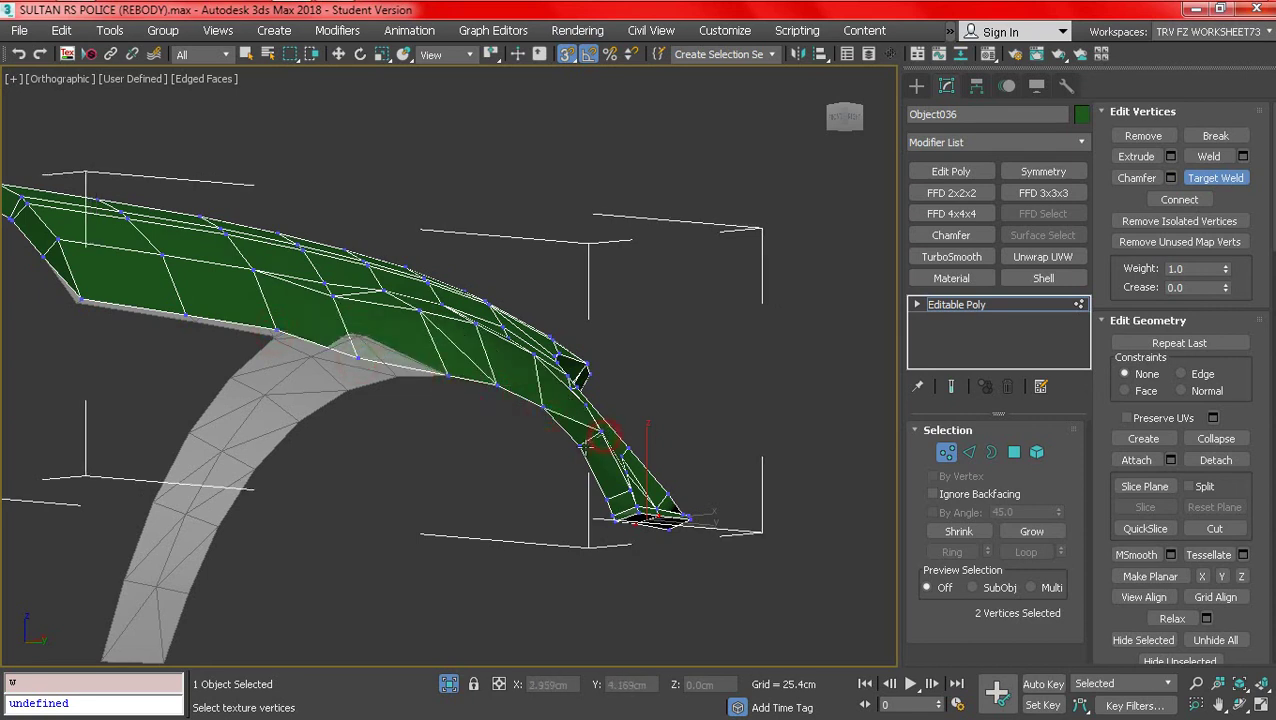
{"action": "scroll", "coordinate": [610, 480], "scroll_direction": "up", "scroll_amount": 4}
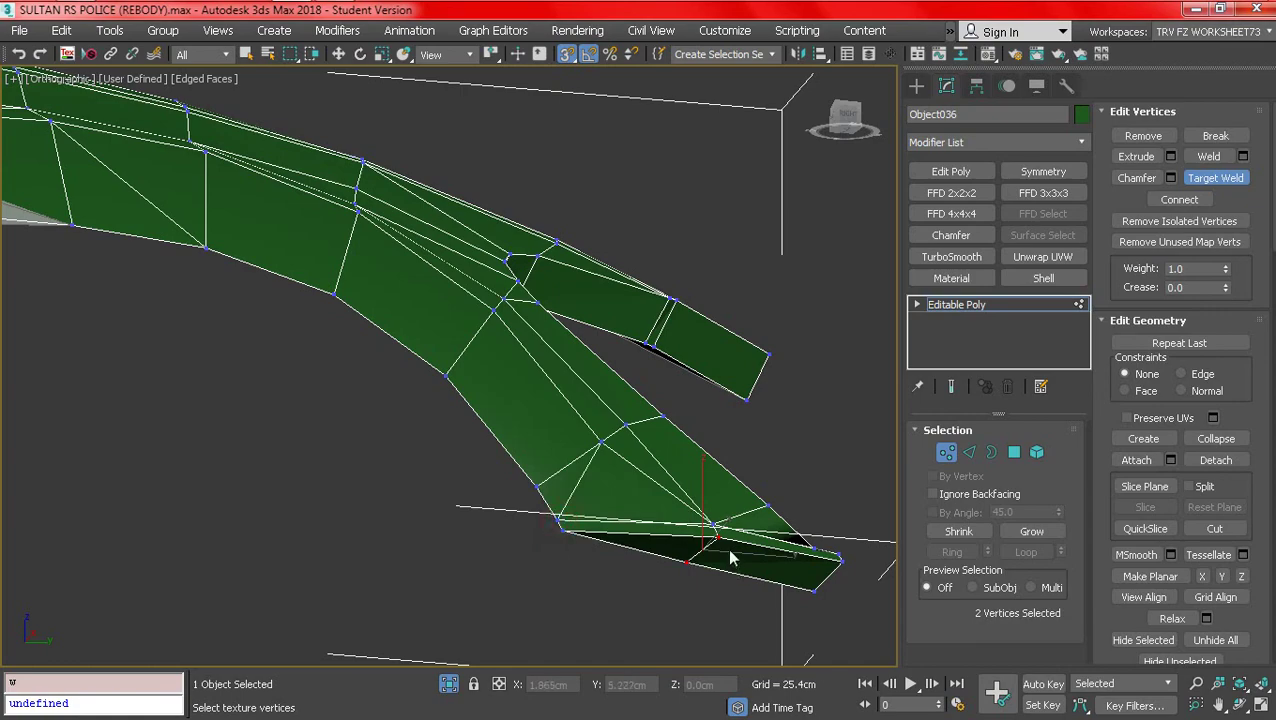
- Target-weld the doubled vertices along the bottom of the fender's lower tip, including its end corner
{"action": "middle_click_drag", "start_coordinate": [727, 572], "coordinate": [663, 540]}
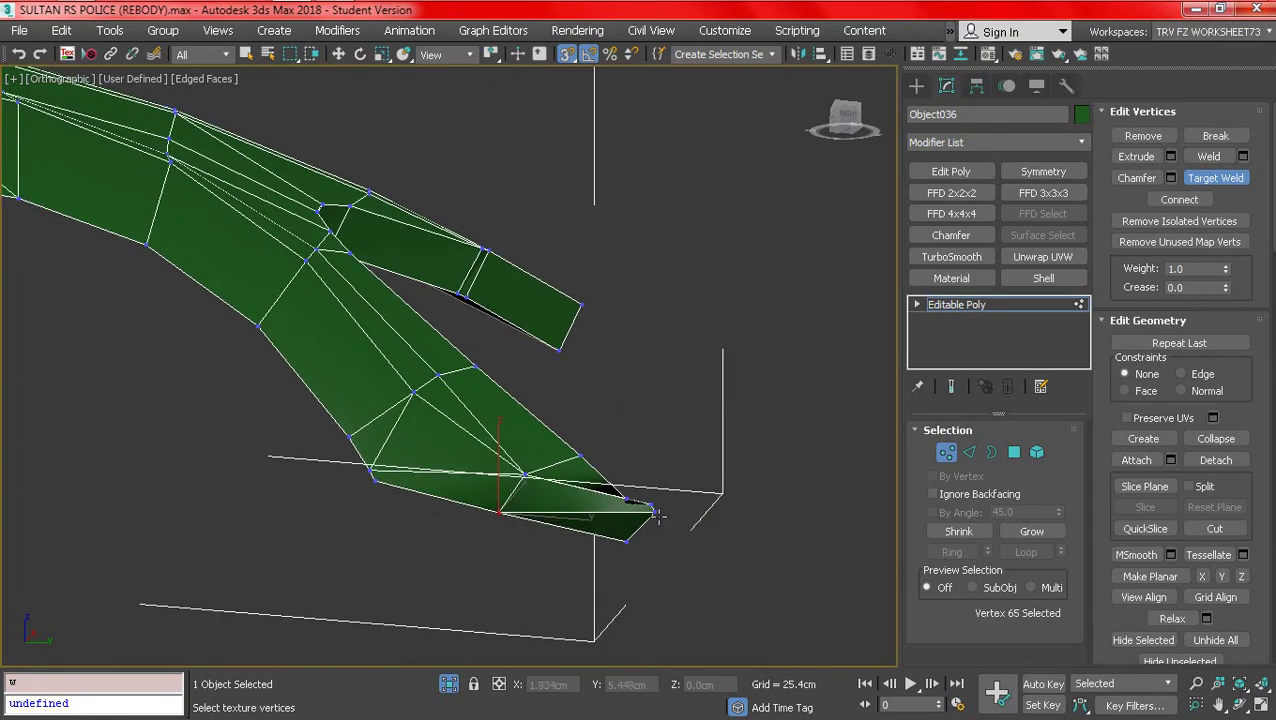
{"action": "middle_click_drag", "start_coordinate": [533, 500], "coordinate": [493, 441], "text": "alt"}
{"action": "middle_click_drag", "start_coordinate": [689, 313], "coordinate": [600, 360], "text": "alt"}
{"action": "scroll", "coordinate": [533, 399], "scroll_direction": "up", "scroll_amount": 5}
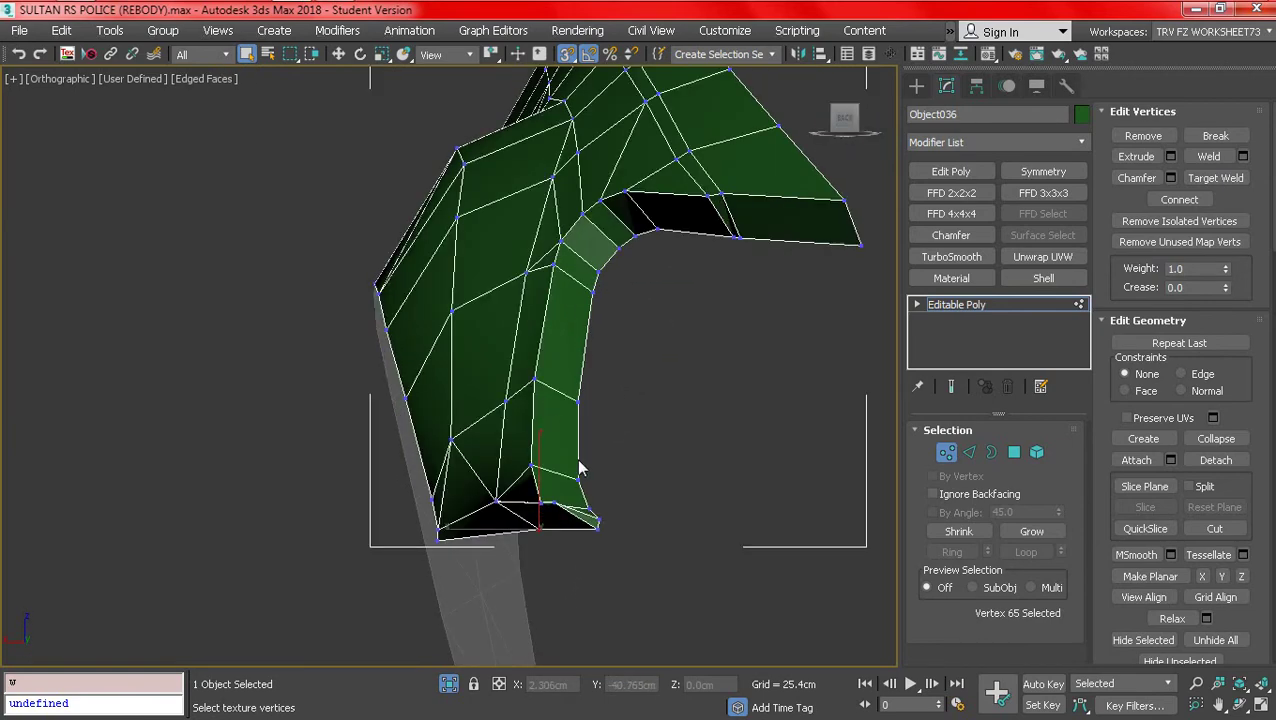
{"action": "middle_click_drag", "start_coordinate": [578, 468], "coordinate": [720, 570], "text": "alt"}
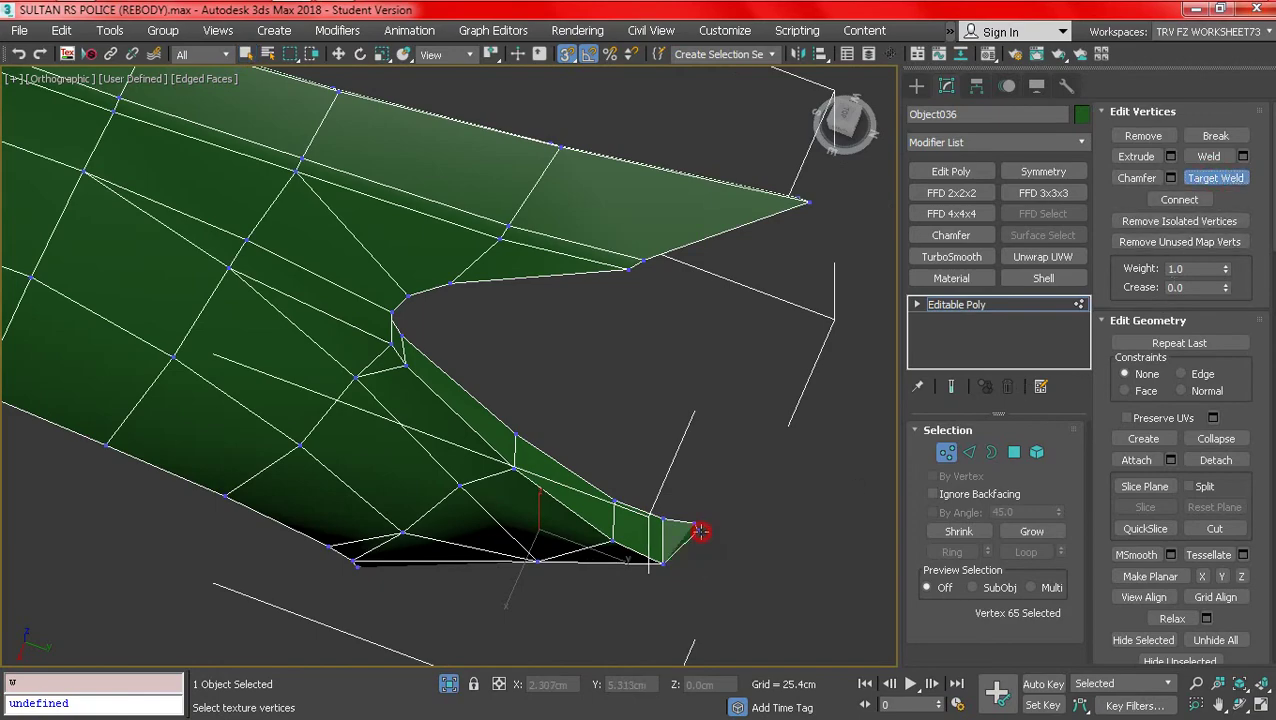
{"action": "middle_click_drag", "start_coordinate": [700, 532], "coordinate": [470, 230], "text": "alt"}
{"action": "right_click", "coordinate": [538, 517]}
{"action": "left_click", "coordinate": [517, 505]}
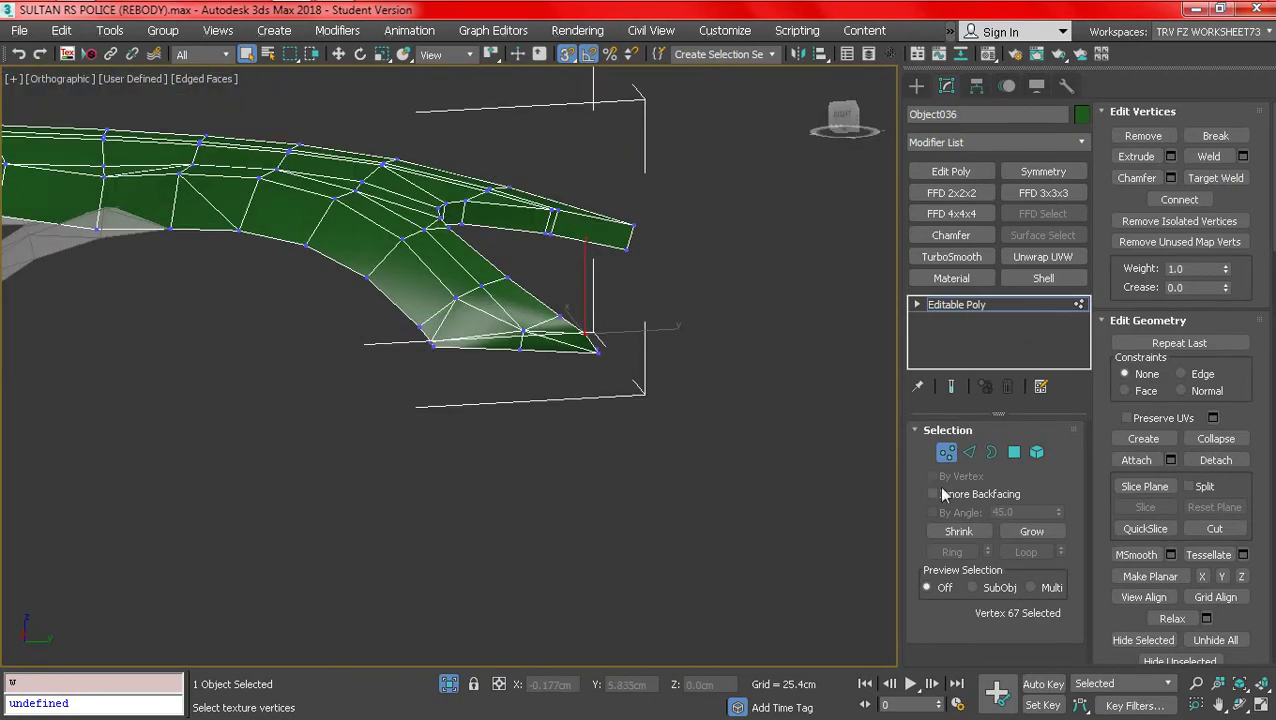
- Clear smoothing on the three underside polygons at the lower tip and assign them to smoothing group 29
{"action": "left_click", "coordinate": [1014, 453]}
{"action": "left_click", "coordinate": [560, 345]}
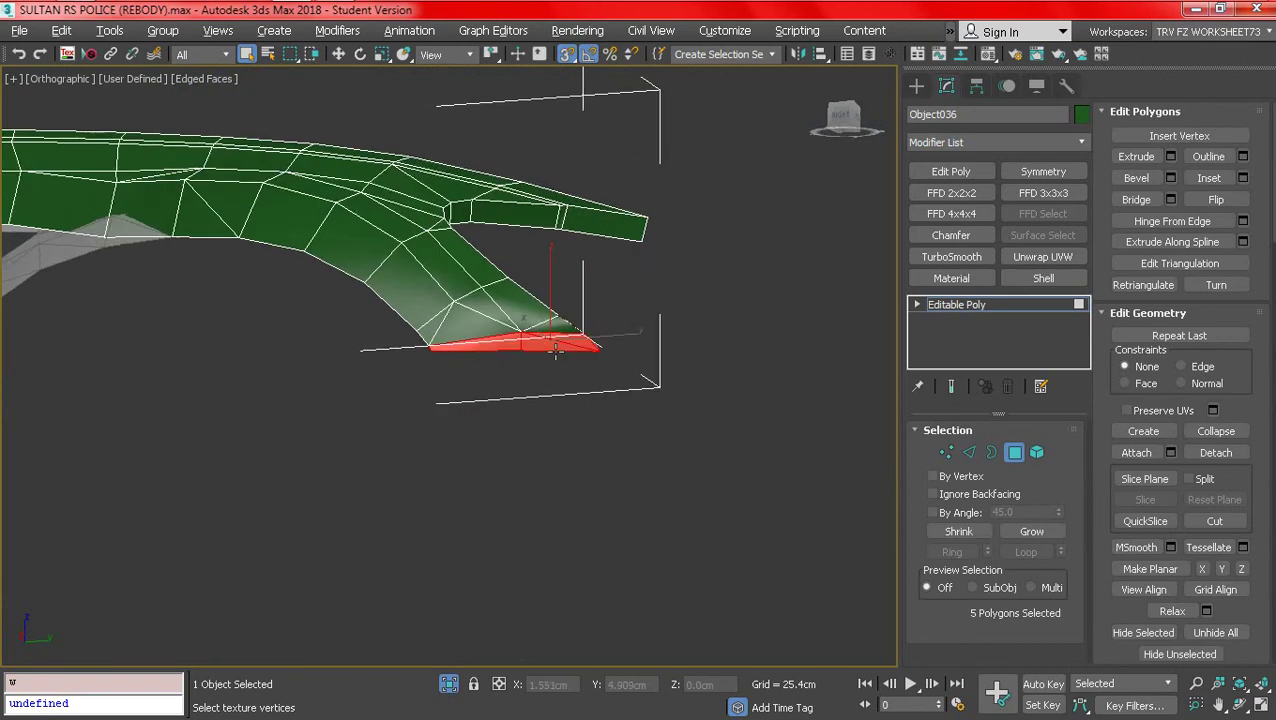
{"action": "middle_click_drag", "start_coordinate": [556, 348], "coordinate": [555, 384], "text": "alt"}
{"action": "scroll", "coordinate": [584, 358], "scroll_direction": "up", "scroll_amount": 5}
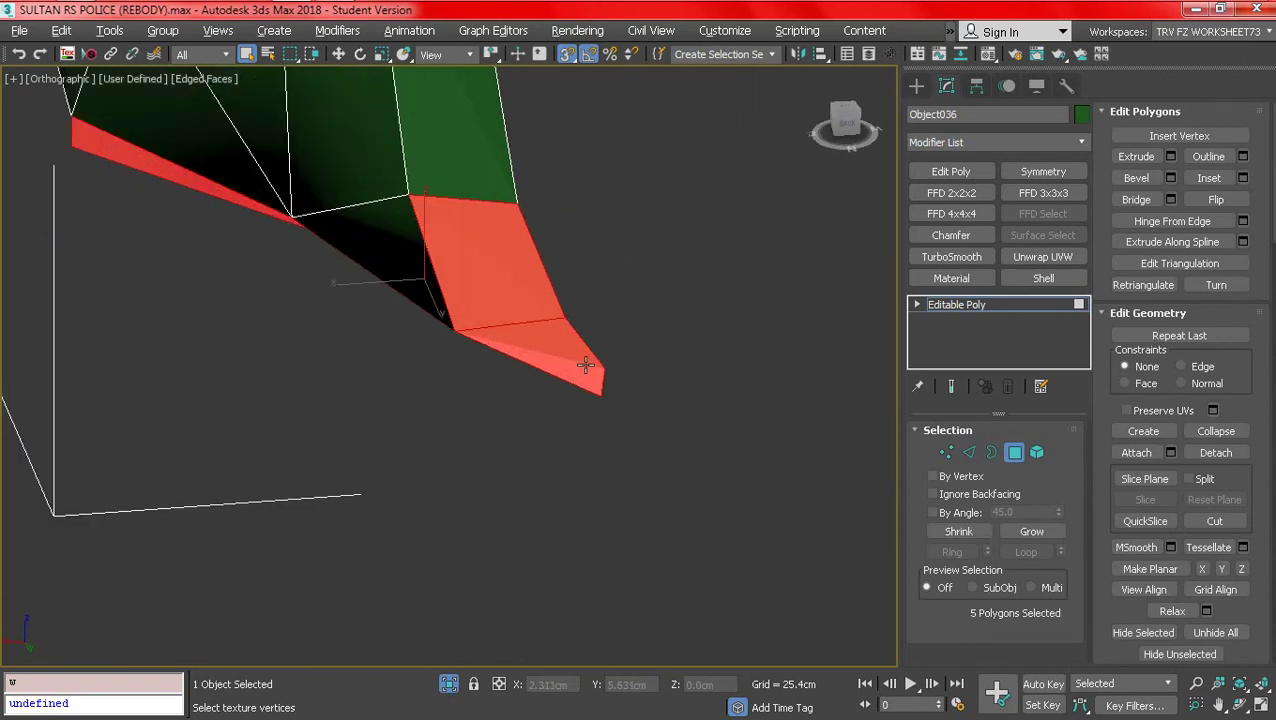
{"action": "left_click", "coordinate": [584, 365], "text": "alt"}
{"action": "left_click", "coordinate": [524, 296], "text": "alt"}
{"action": "scroll", "coordinate": [606, 354], "scroll_direction": "down", "scroll_amount": 4}
{"action": "left_click_drag", "start_coordinate": [1110, 618], "coordinate": [1134, 356]}
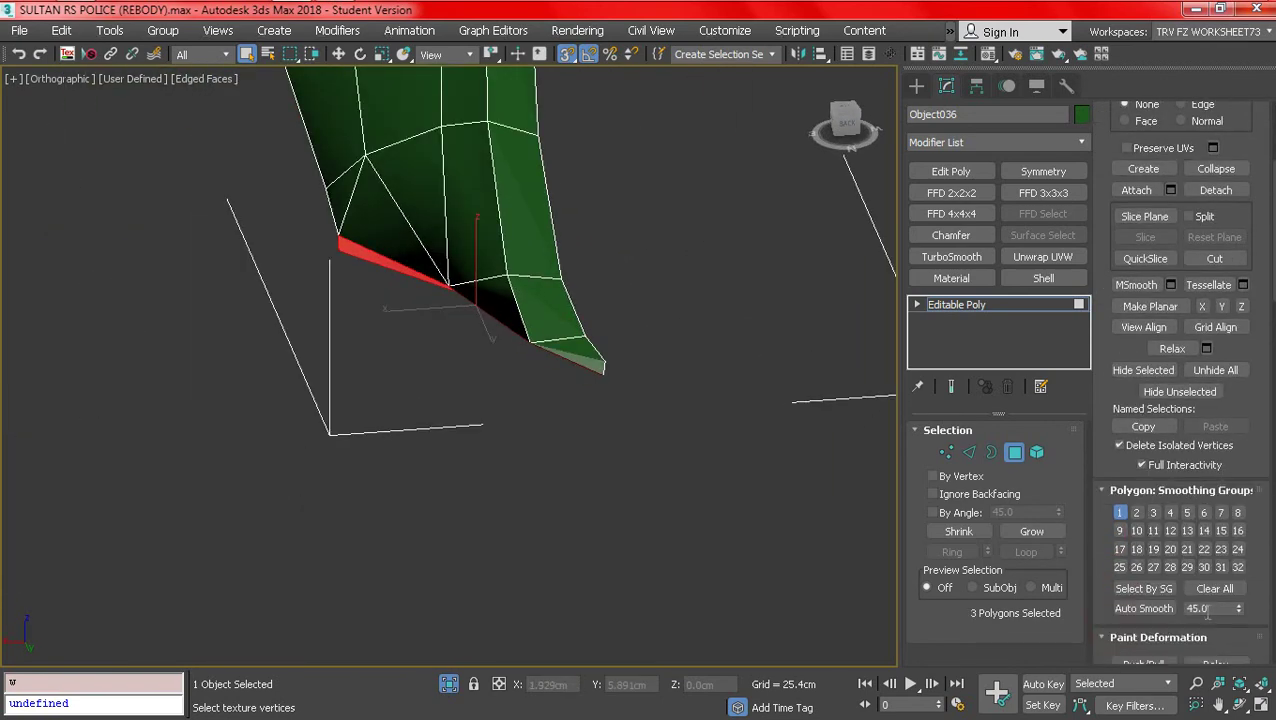
{"action": "left_click", "coordinate": [1214, 590]}
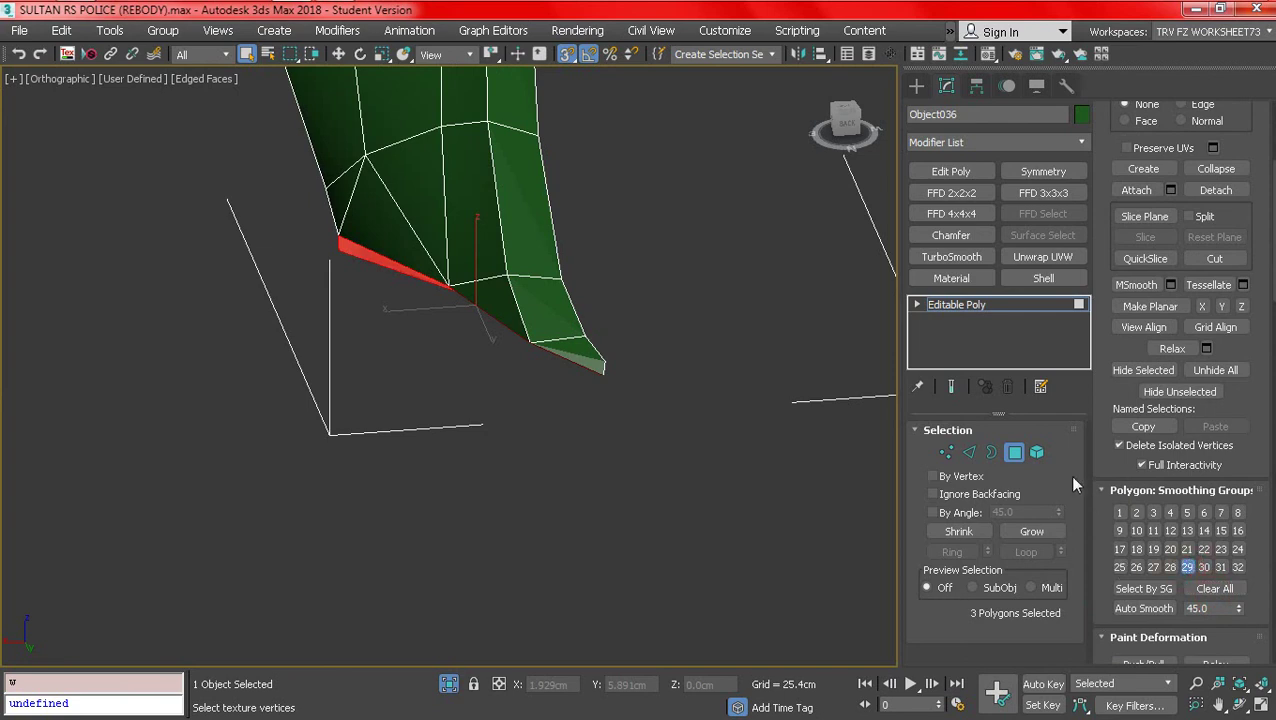
- Examine the fender piece's shading around the lower tip with and without edged faces
{"action": "left_click", "coordinate": [1014, 453]}
{"action": "left_click", "coordinate": [712, 484]}
{"action": "key", "text": "F4"}
{"action": "scroll", "coordinate": [496, 304], "scroll_direction": "down", "scroll_amount": 2}
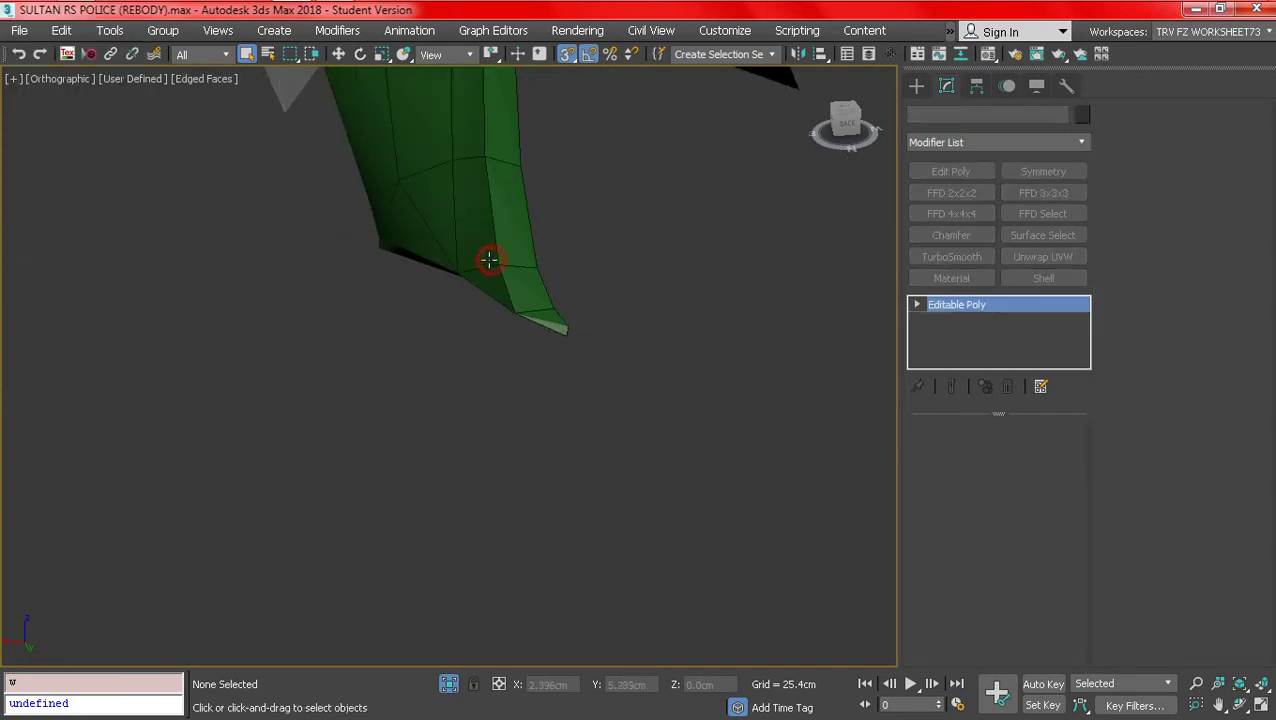
{"action": "left_click", "coordinate": [489, 259]}
{"action": "key", "text": "F4"}
{"action": "scroll", "coordinate": [478, 345], "scroll_direction": "down", "scroll_amount": 3}
{"action": "middle_click_drag", "start_coordinate": [507, 322], "coordinate": [800, 306], "text": "alt"}
{"action": "scroll", "coordinate": [490, 300], "scroll_direction": "up", "scroll_amount": 3}
{"action": "key", "text": "F4"}
{"action": "key", "text": "F4"}
{"action": "key", "text": "F4"}
{"action": "mouse_move", "coordinate": [493, 325]}
{"action": "middle_mouse_down"}
{"action": "mouse_move", "coordinate": [538, 305]}
{"action": "mouse_move", "coordinate": [567, 319]}
{"action": "mouse_move", "coordinate": [561, 370]}
{"action": "mouse_move", "coordinate": [508, 383]}
{"action": "mouse_move", "coordinate": [484, 362]}
{"action": "mouse_move", "coordinate": [480, 378]}
{"action": "mouse_move", "coordinate": [419, 358]}
{"action": "mouse_move", "coordinate": [507, 256]}
{"action": "middle_mouse_up"}
{"action": "key", "text": "F4"}
- Isolate the fender piece and examine its overall shading with and without edged faces
{"action": "right_click", "coordinate": [487, 376]}
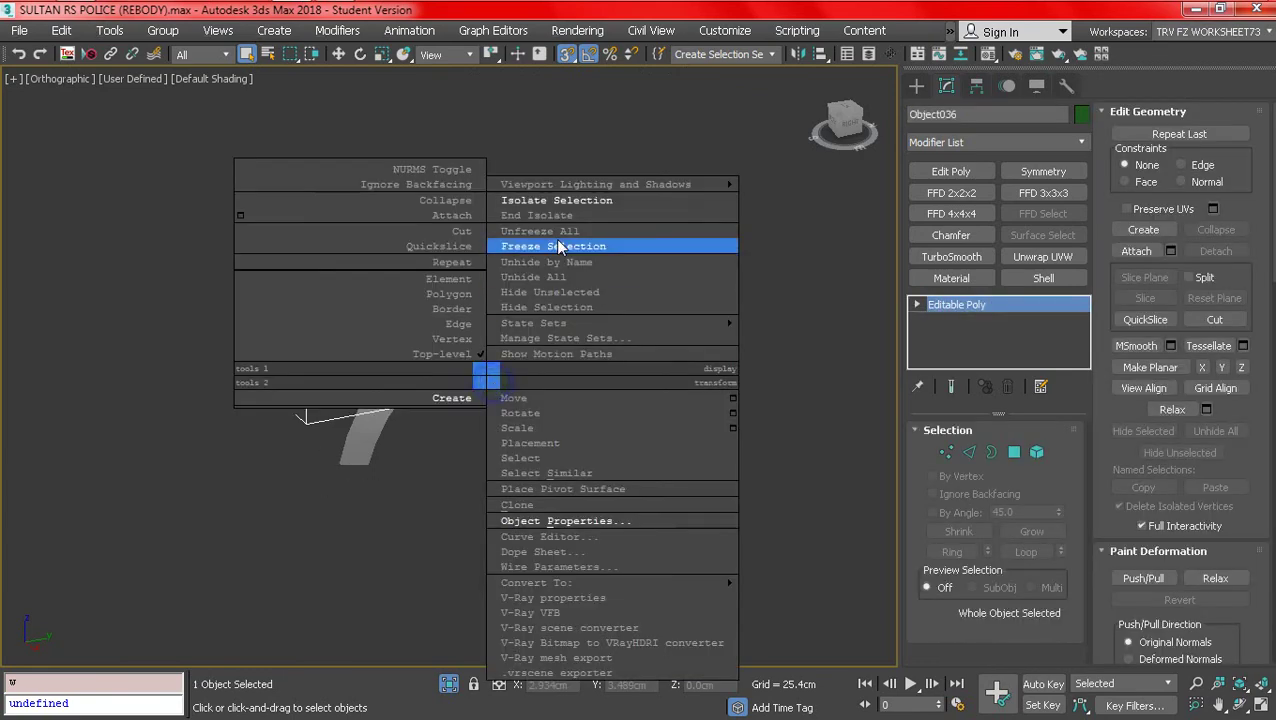
{"action": "left_click", "coordinate": [558, 203]}
{"action": "key", "text": "F4"}
{"action": "scroll", "coordinate": [534, 340], "scroll_direction": "down", "scroll_amount": 4}
{"action": "key", "text": "F4"}
{"action": "key", "text": "F4"}
{"action": "key", "text": "F4"}
{"action": "middle_click_drag", "start_coordinate": [545, 352], "coordinate": [463, 313]}
{"action": "right_click", "coordinate": [455, 300]}
{"action": "left_click", "coordinate": [535, 131]}
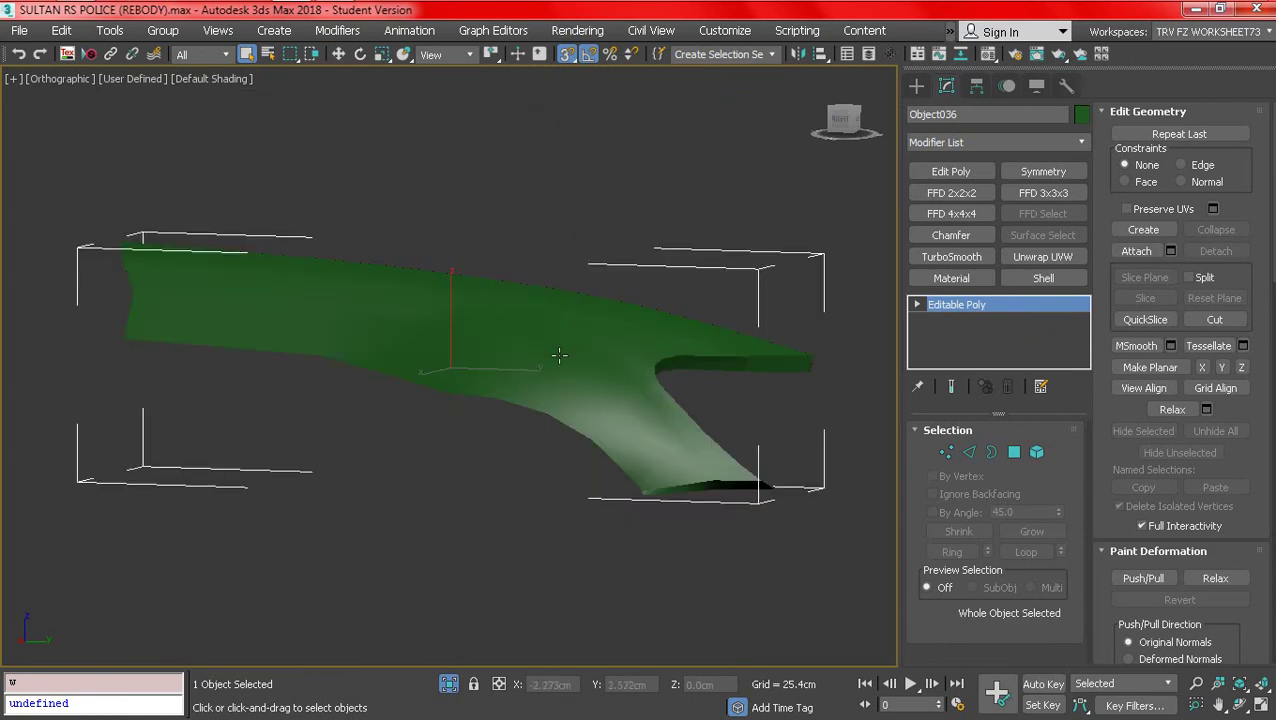
- End the isolation, add the front wheel to the fender selection and isolate the two objects together
{"action": "right_click", "coordinate": [487, 398]}
{"action": "left_click", "coordinate": [570, 313]}
{"action": "scroll", "coordinate": [455, 396], "scroll_direction": "up", "scroll_amount": 2}
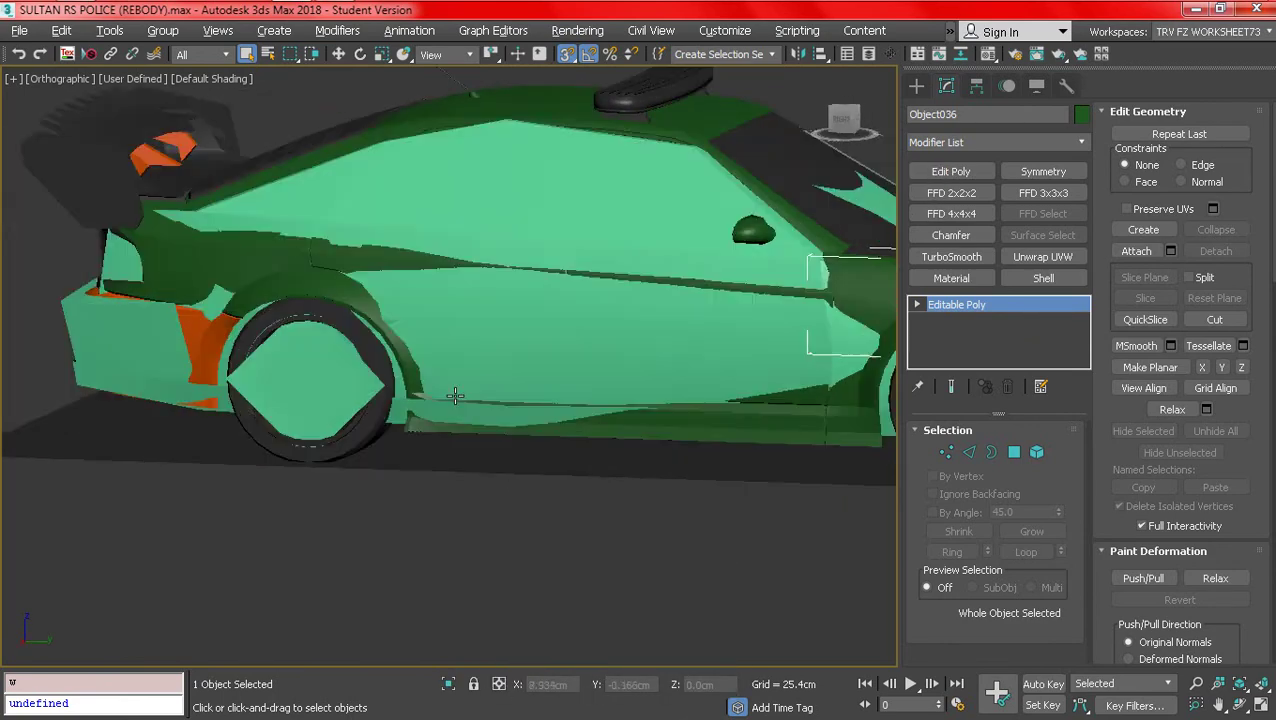
{"action": "middle_click_drag", "start_coordinate": [455, 396], "coordinate": [350, 376], "text": "alt"}
{"action": "middle_click_drag", "start_coordinate": [350, 376], "coordinate": [244, 410]}
{"action": "scroll", "coordinate": [692, 498], "scroll_direction": "up", "scroll_amount": 2}
{"action": "left_click", "coordinate": [706, 509], "text": "ctrl"}
{"action": "right_click", "coordinate": [705, 421]}
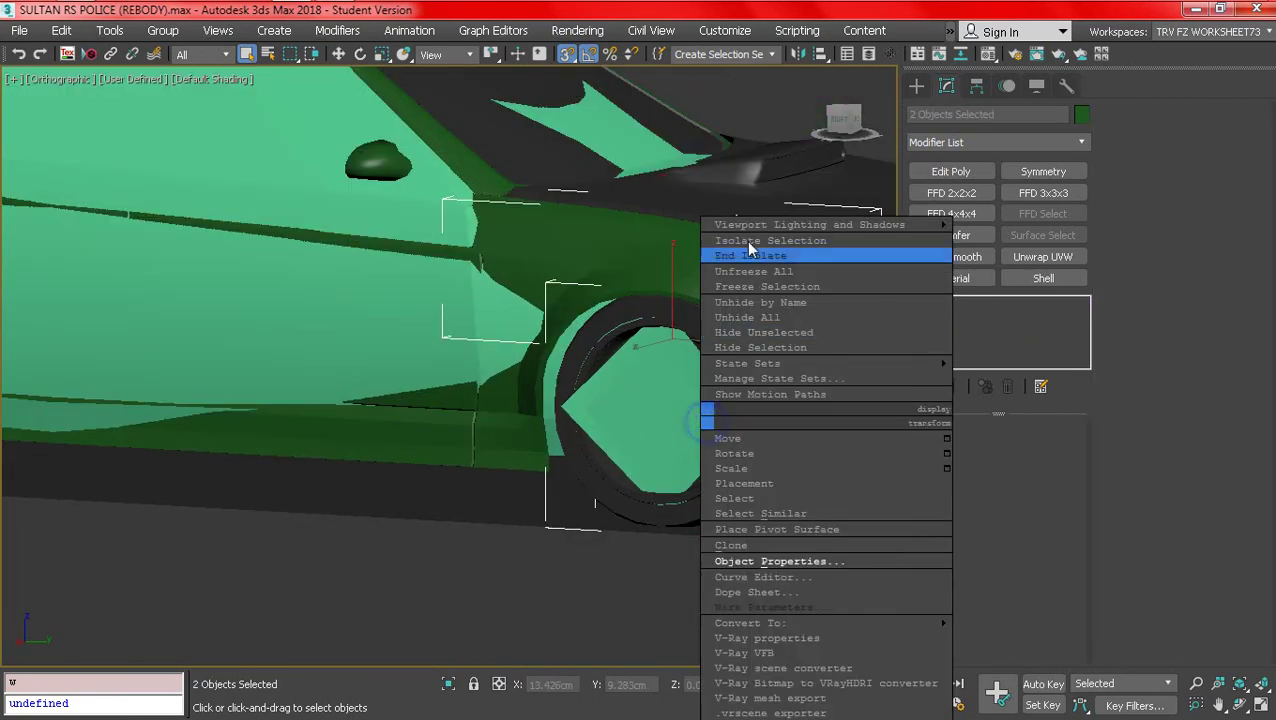
{"action": "left_click", "coordinate": [750, 240]}
{"action": "middle_click_drag", "start_coordinate": [750, 240], "coordinate": [757, 427], "text": "alt"}
{"action": "left_click", "coordinate": [757, 427]}
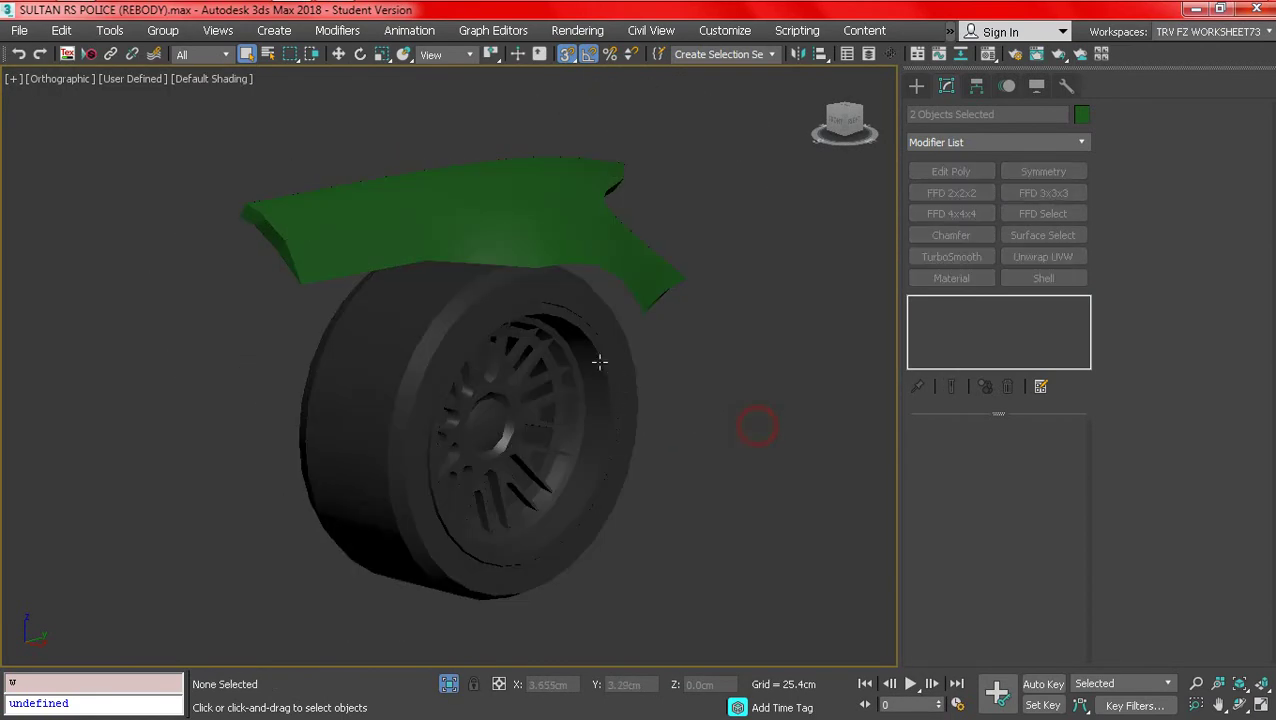
- Move the fender's four lower-edge vertices behind the wheel along X to 2.464 cm and connect the foremost one to the neighbouring inner vertex
{"action": "mouse_move", "coordinate": [599, 362]}
{"action": "middle_mouse_down", "text": "alt"}
{"action": "mouse_move", "coordinate": [632, 444]}
{"action": "mouse_move", "coordinate": [678, 419]}
{"action": "mouse_move", "coordinate": [675, 345]}
{"action": "mouse_move", "coordinate": [433, 353]}
{"action": "mouse_move", "coordinate": [891, 407]}
{"action": "mouse_move", "coordinate": [661, 407]}
{"action": "mouse_move", "coordinate": [607, 421]}
{"action": "mouse_move", "coordinate": [619, 432]}
{"action": "middle_mouse_up", "text": "alt"}
{"action": "key", "text": "F4"}
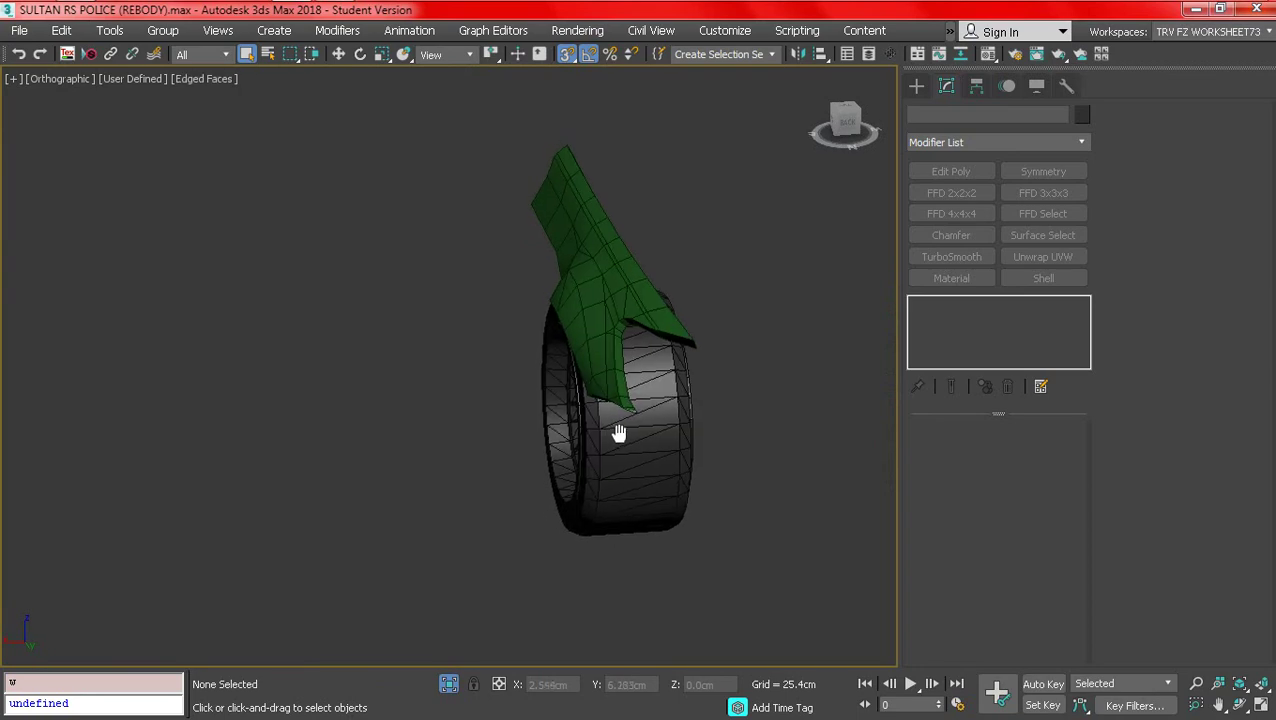
{"action": "left_click", "coordinate": [589, 369]}
{"action": "middle_click_drag", "start_coordinate": [589, 369], "coordinate": [793, 222], "text": "alt"}
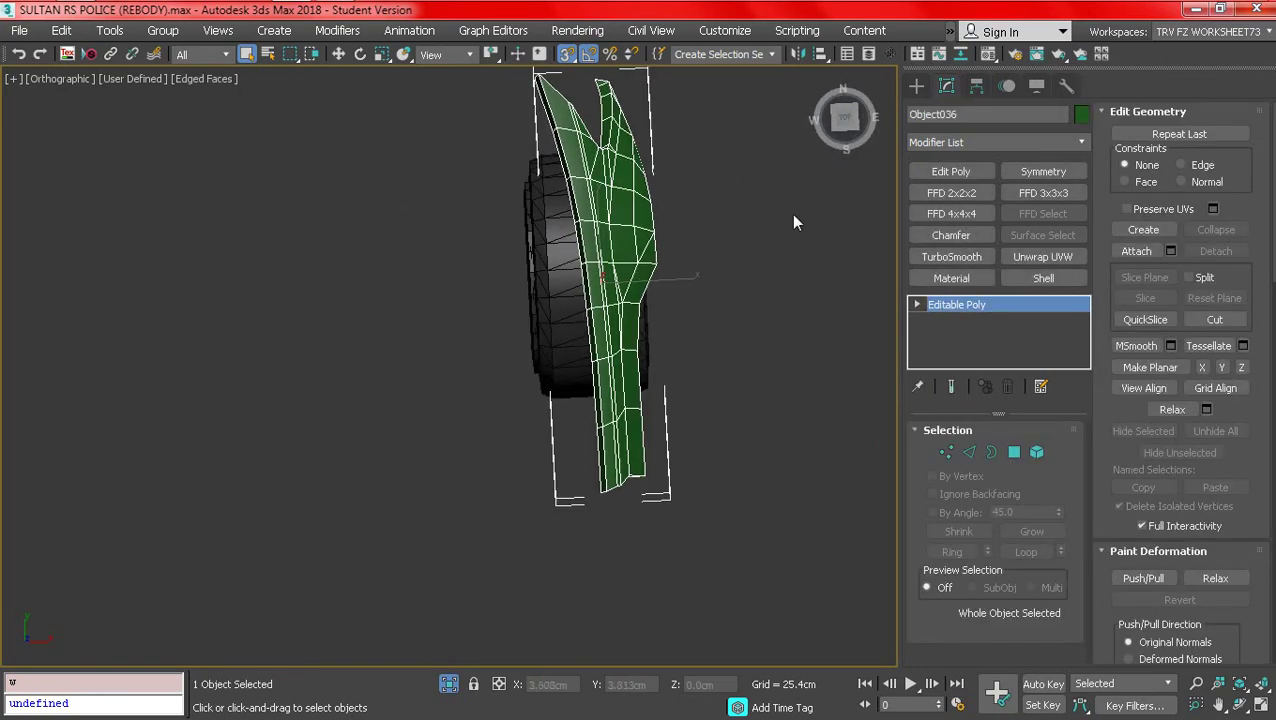
{"action": "left_click", "coordinate": [847, 123]}
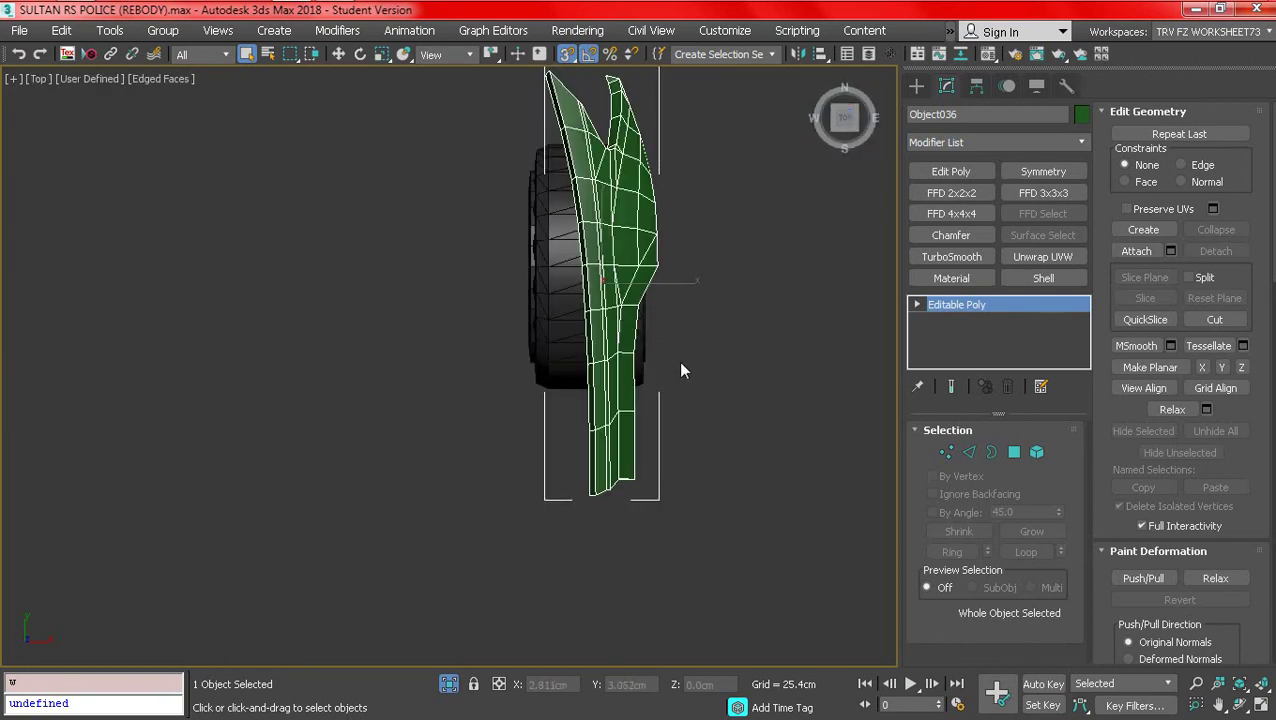
{"action": "left_click", "coordinate": [945, 453]}
{"action": "left_click_drag", "start_coordinate": [671, 490], "coordinate": [640, 320]}
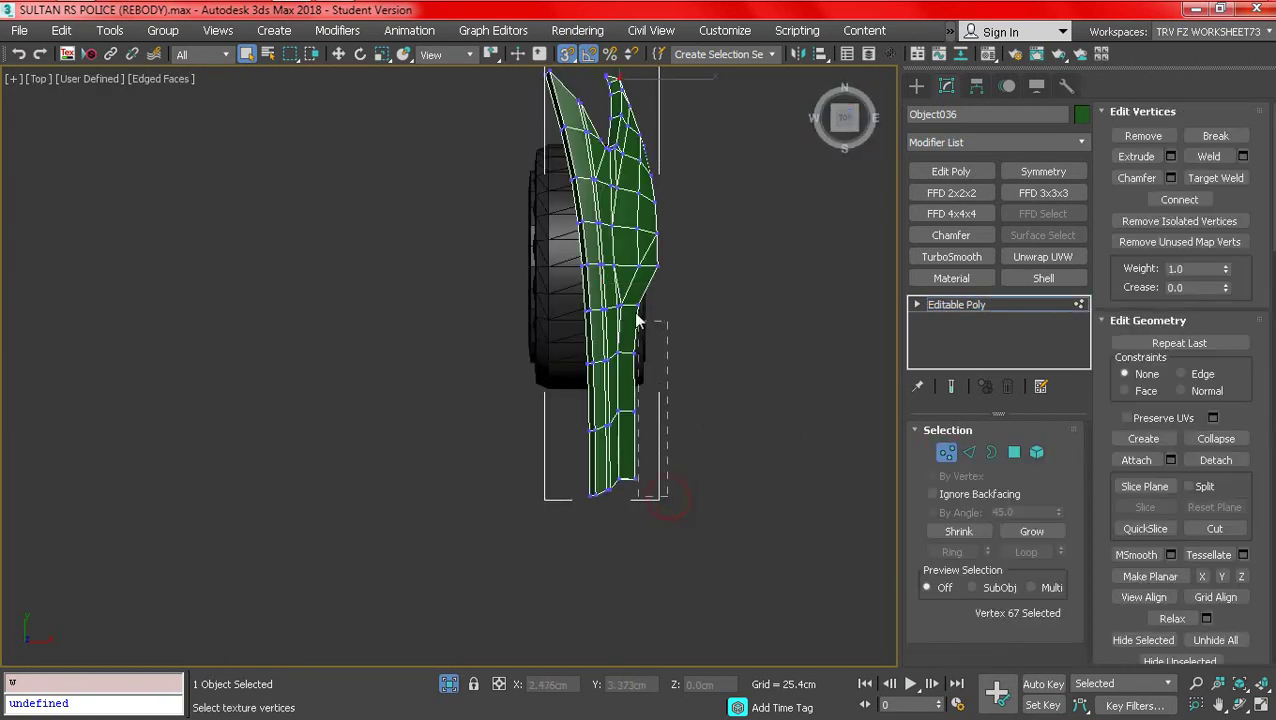
{"action": "scroll", "coordinate": [637, 312], "scroll_direction": "up", "scroll_amount": 2}
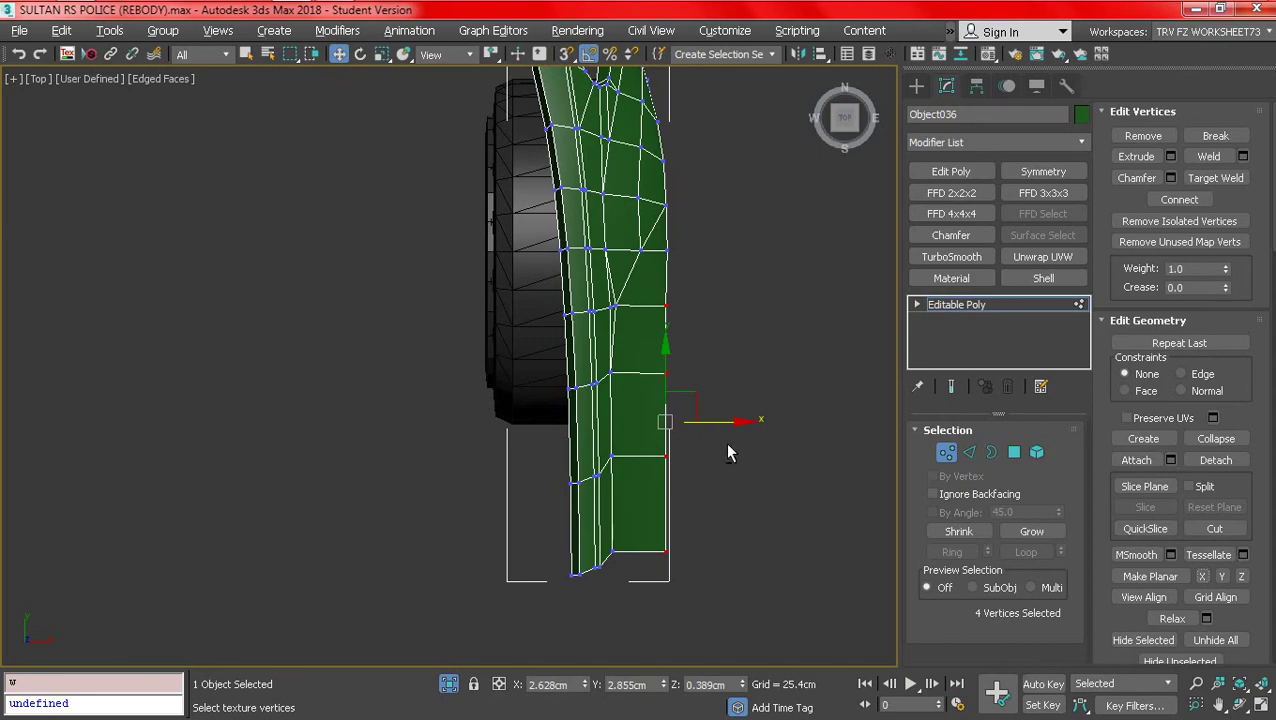
{"action": "middle_click_drag", "start_coordinate": [727, 452], "coordinate": [797, 449], "text": "alt"}
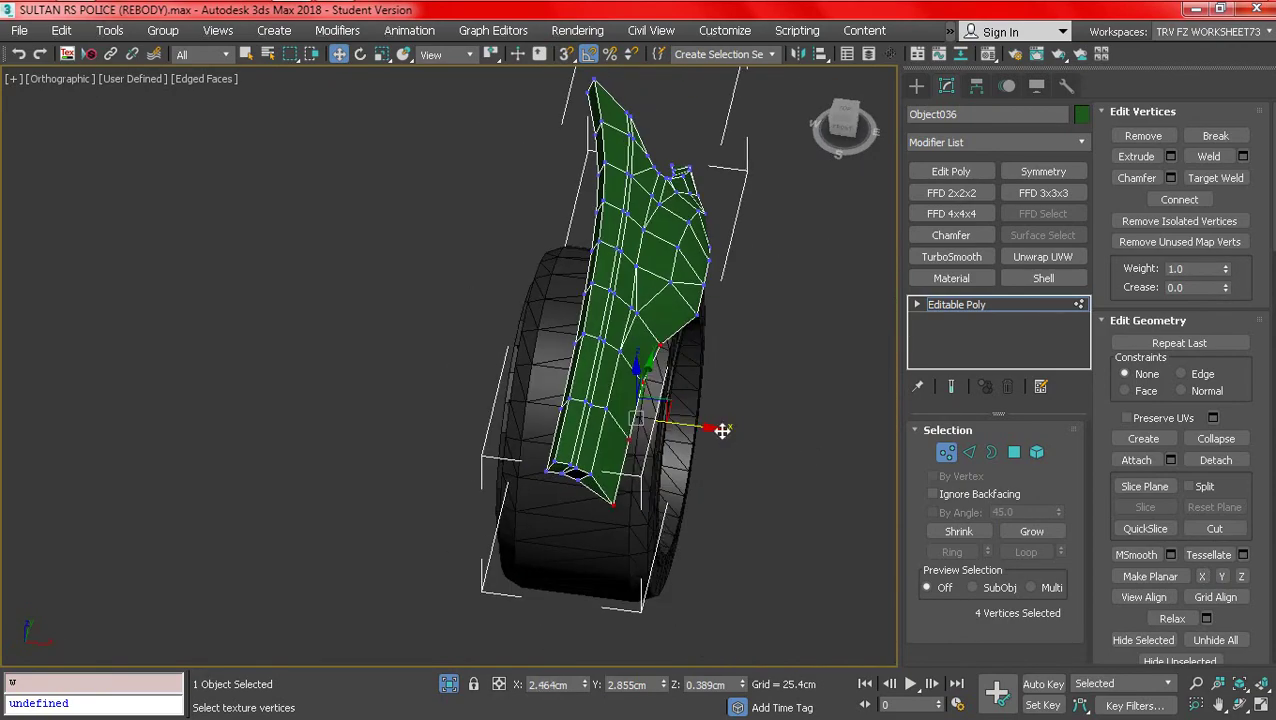
{"action": "middle_click_drag", "start_coordinate": [709, 433], "coordinate": [560, 390], "text": "alt"}
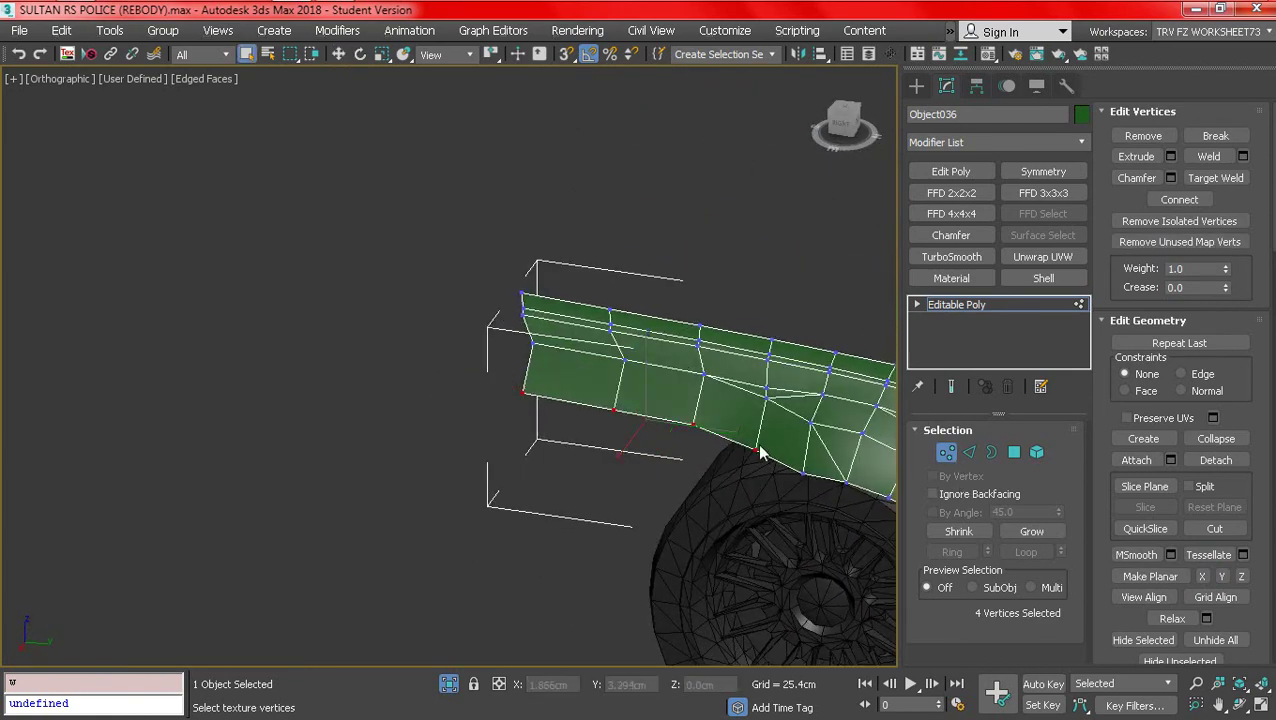
{"action": "middle_click_drag", "start_coordinate": [808, 426], "coordinate": [668, 441], "text": "alt"}
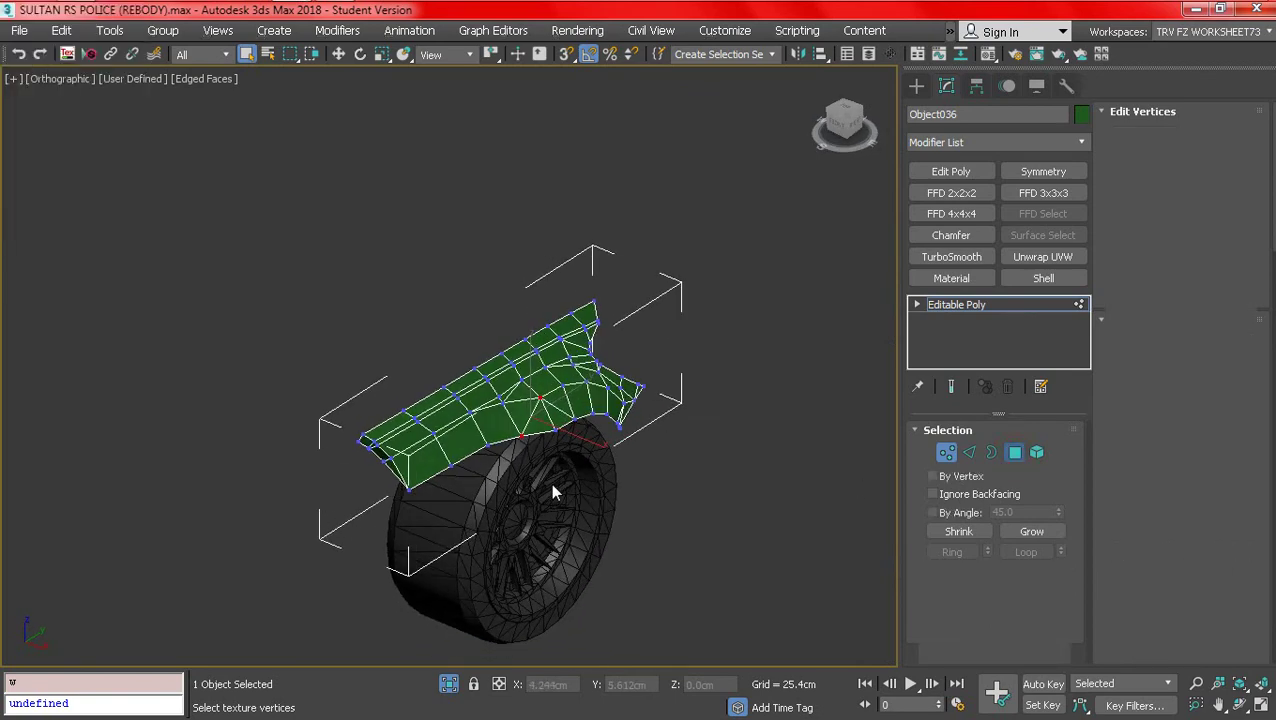
- Select the 15-polygon band running from above the wheel arch to the lower tip and clear its smoothing groups
{"action": "key", "text": "4"}
{"action": "middle_click_drag", "start_coordinate": [628, 428], "coordinate": [537, 424], "text": "alt"}
{"action": "key", "text": "F3"}
{"action": "left_click", "coordinate": [490, 348]}
{"action": "middle_click_drag", "start_coordinate": [490, 348], "coordinate": [552, 270], "text": "alt"}
{"action": "key", "text": "F3"}
{"action": "key", "text": "F4"}
{"action": "key", "text": "F4"}
{"action": "scroll", "coordinate": [480, 328], "scroll_direction": "up", "scroll_amount": 5}
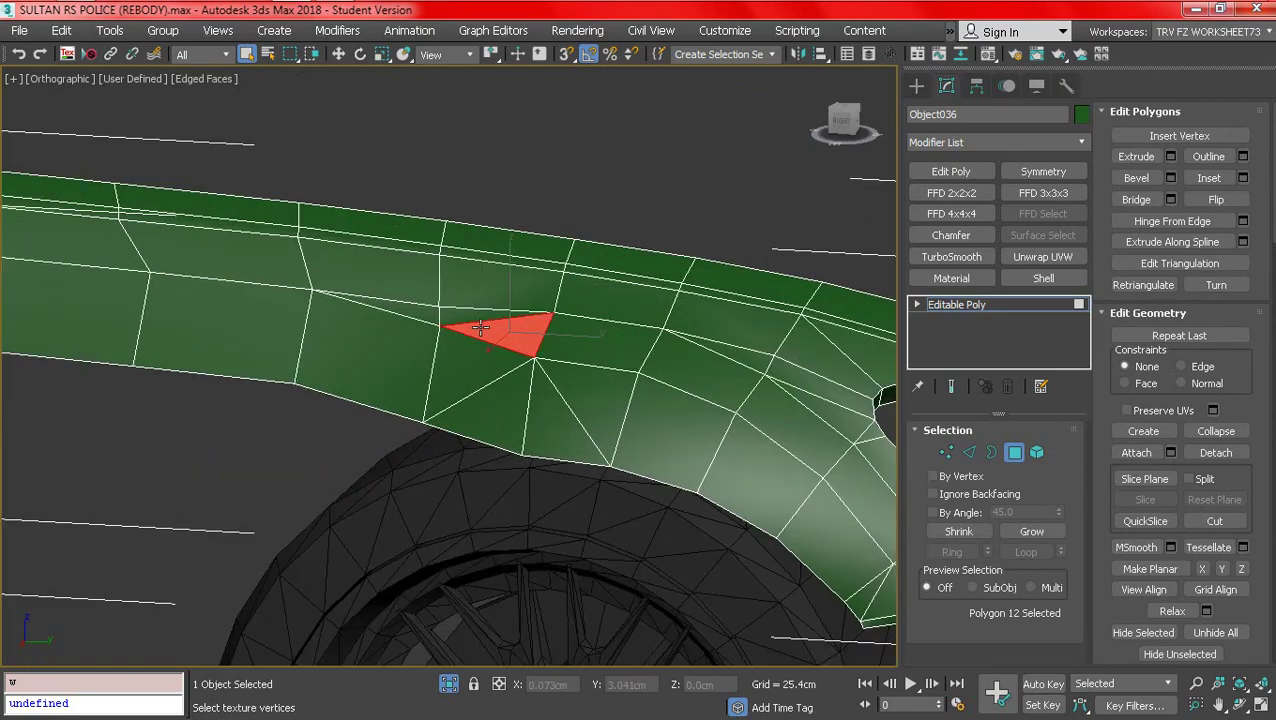
{"action": "middle_click_drag", "start_coordinate": [468, 320], "coordinate": [478, 362], "text": "alt"}
{"action": "left_click", "coordinate": [515, 305], "text": "ctrl"}
{"action": "left_click", "coordinate": [595, 276], "text": "ctrl"}
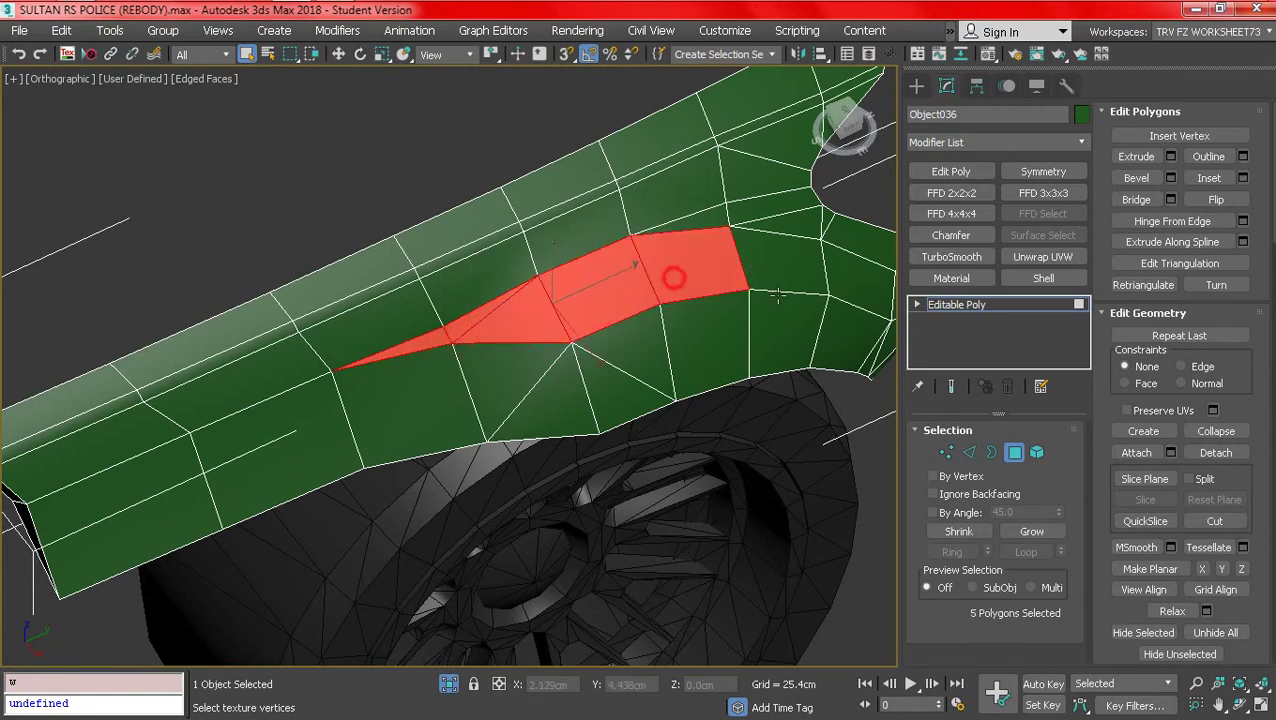
{"action": "middle_click_drag", "start_coordinate": [595, 276], "coordinate": [615, 325], "text": "alt"}
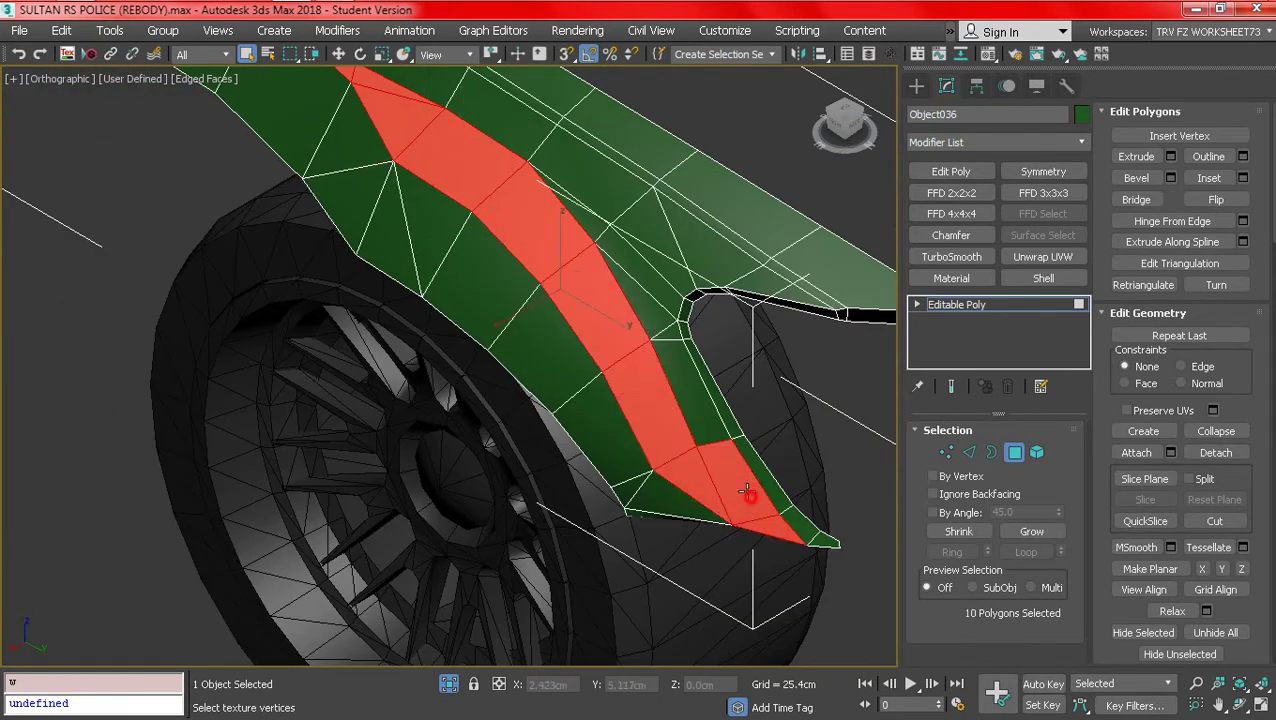
{"action": "middle_click_drag", "start_coordinate": [652, 324], "coordinate": [610, 307], "text": "alt"}
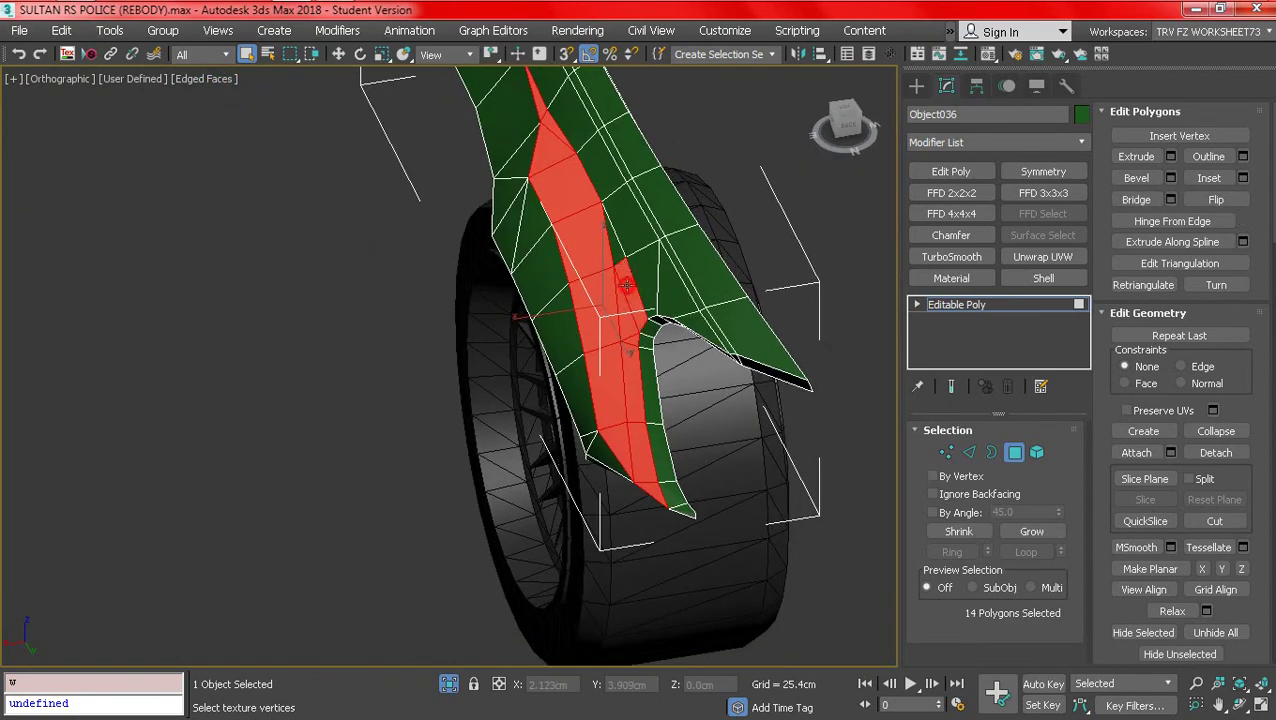
{"action": "middle_click_drag", "start_coordinate": [616, 257], "coordinate": [640, 266], "text": "alt"}
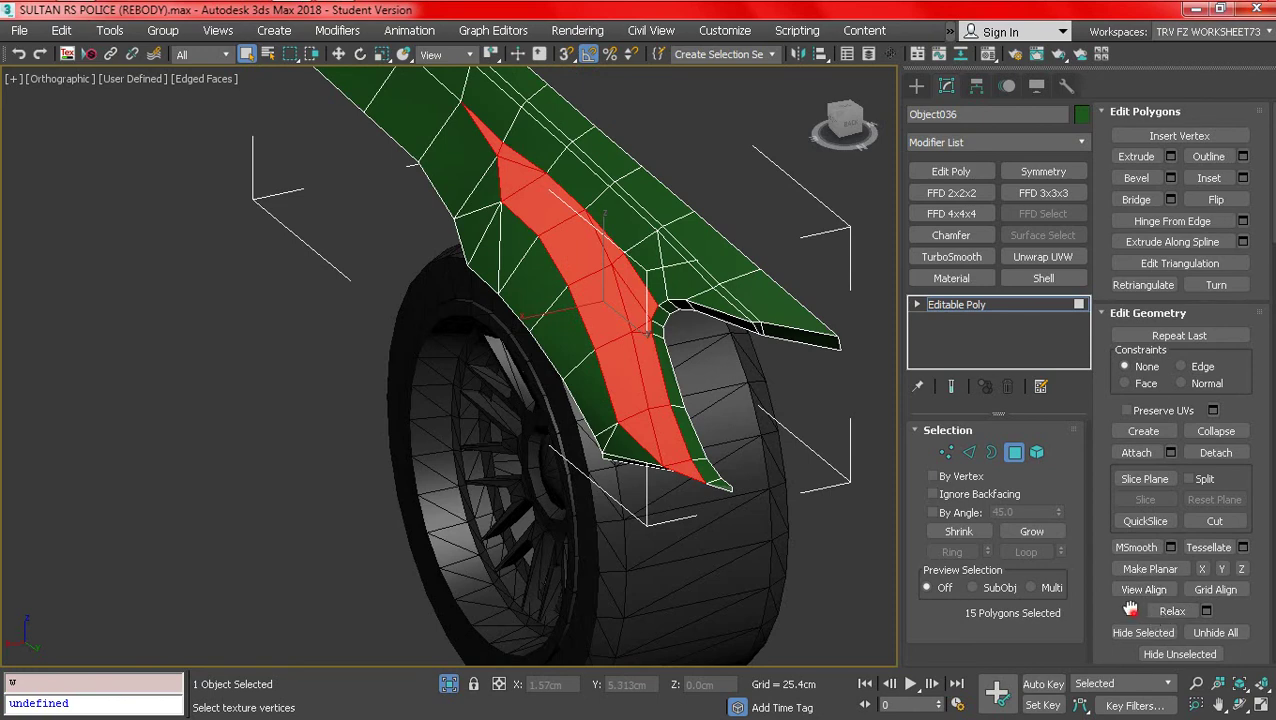
{"action": "scroll", "coordinate": [1130, 608], "scroll_direction": "down", "scroll_amount": 5}
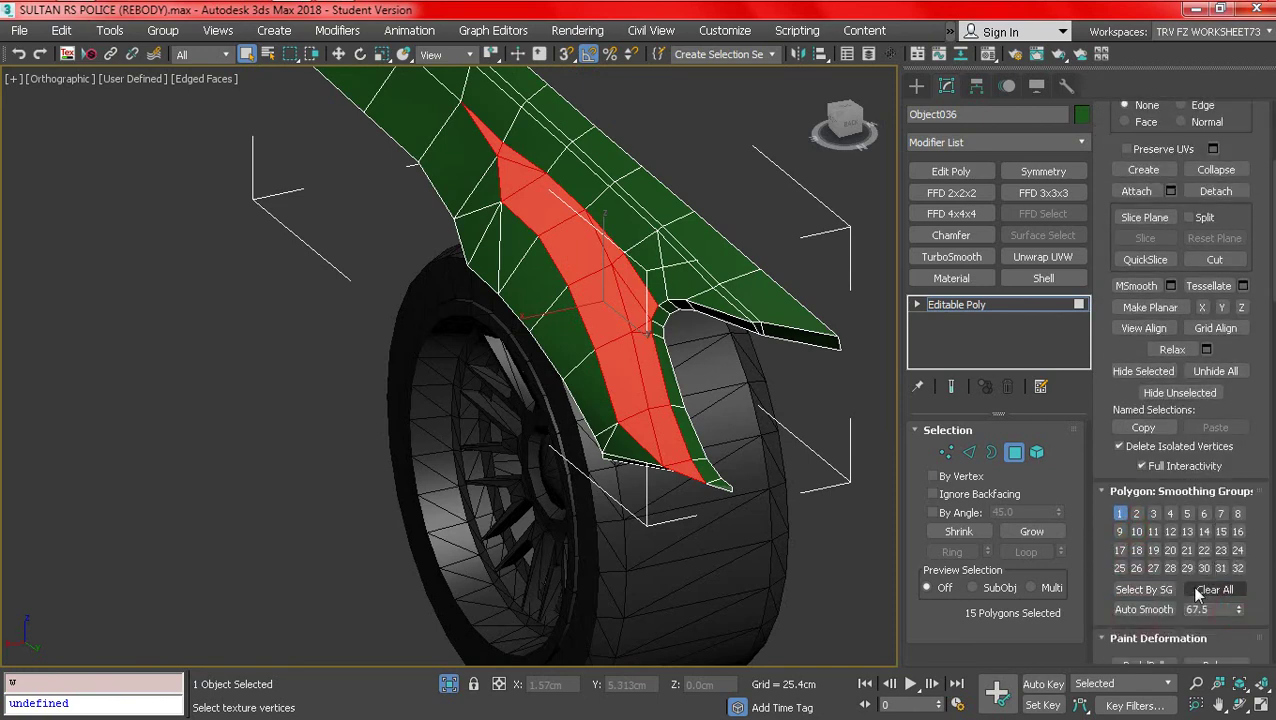
{"action": "left_click", "coordinate": [1015, 455]}
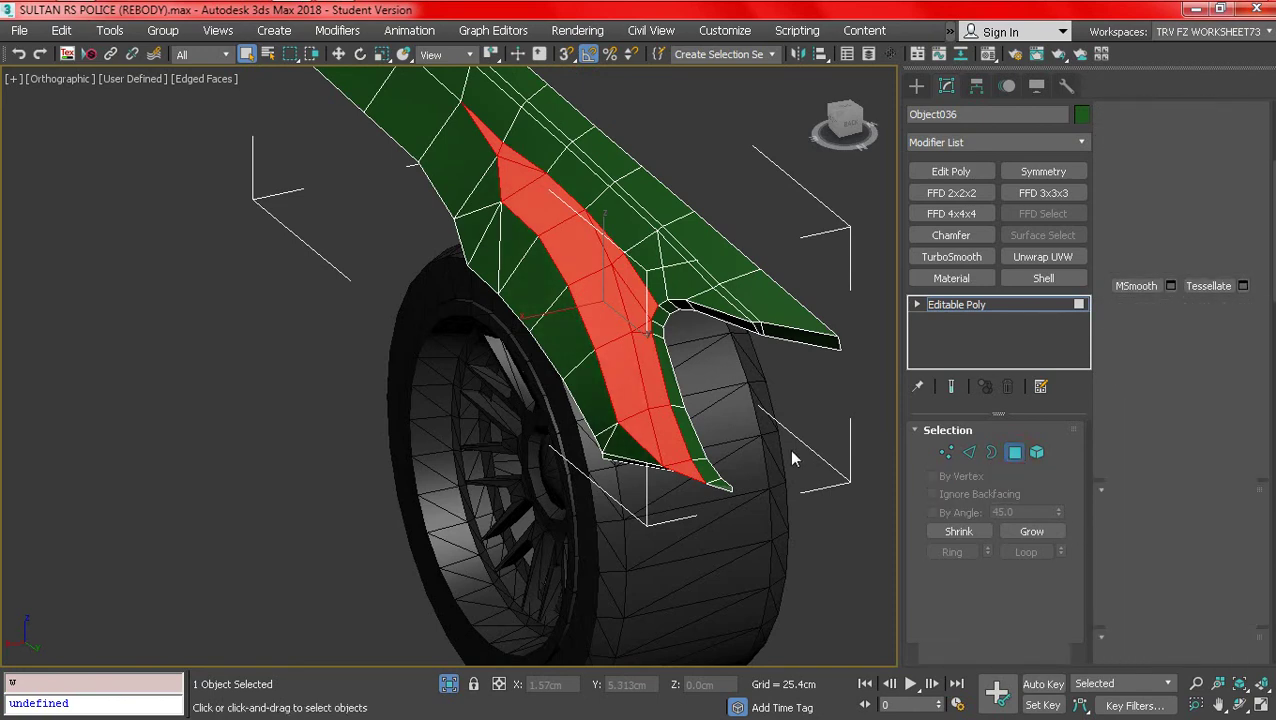
- Examine the shading of the fender's middle band above the wheel with and without edged faces
{"action": "key", "text": "F4"}
{"action": "left_click", "coordinate": [648, 420]}
{"action": "scroll", "coordinate": [648, 420], "scroll_direction": "down", "scroll_amount": 5}
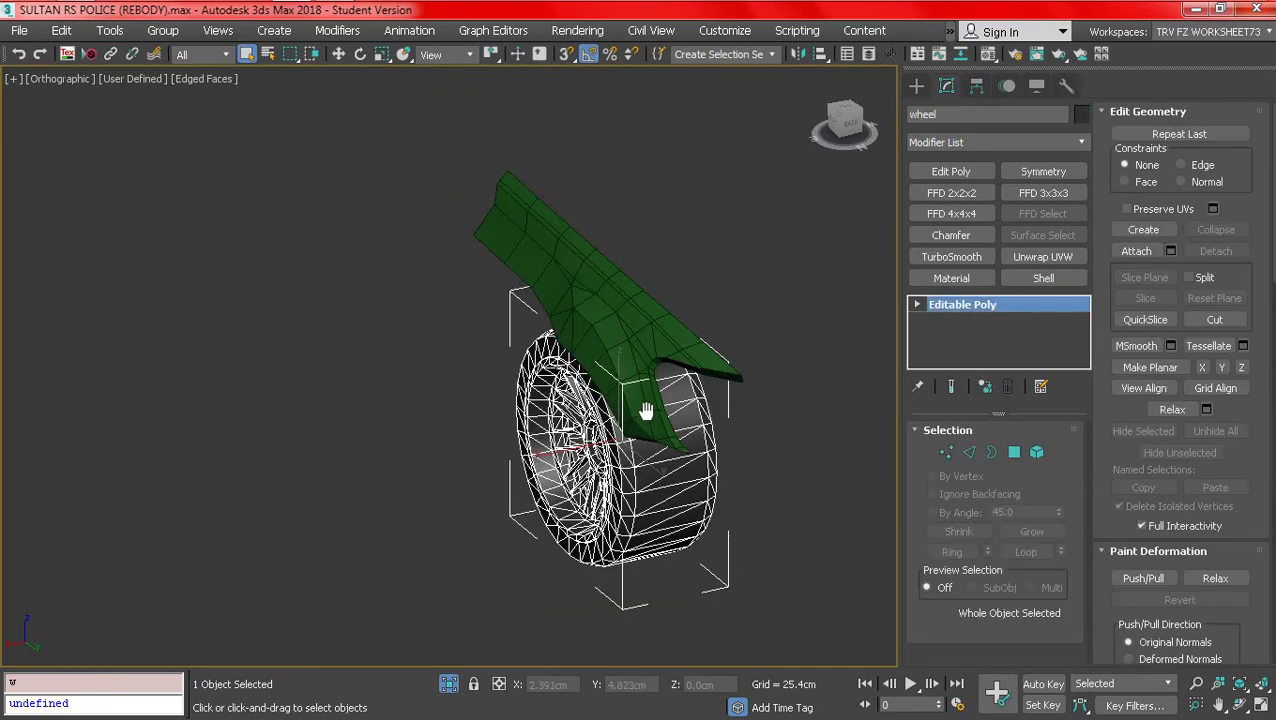
{"action": "mouse_move", "coordinate": [648, 420]}
{"action": "middle_mouse_down", "text": "alt"}
{"action": "mouse_move", "coordinate": [692, 390]}
{"action": "mouse_move", "coordinate": [832, 401]}
{"action": "mouse_move", "coordinate": [852, 469]}
{"action": "mouse_move", "coordinate": [806, 473]}
{"action": "mouse_move", "coordinate": [664, 379]}
{"action": "mouse_move", "coordinate": [652, 345]}
{"action": "mouse_move", "coordinate": [812, 390]}
{"action": "mouse_move", "coordinate": [766, 399]}
{"action": "mouse_move", "coordinate": [711, 378]}
{"action": "middle_mouse_up", "text": "alt"}
{"action": "scroll", "coordinate": [711, 378], "scroll_direction": "up", "scroll_amount": 3}
{"action": "key", "text": "F4"}
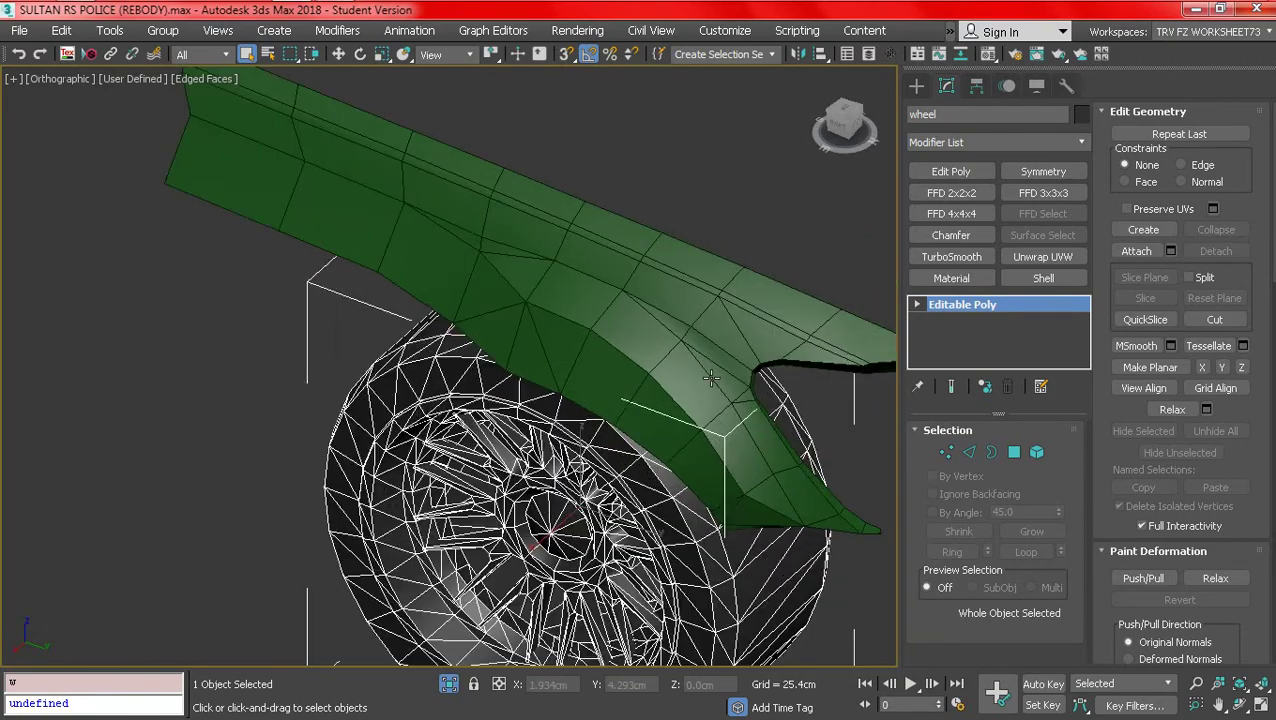
{"action": "middle_click_drag", "start_coordinate": [808, 403], "coordinate": [742, 270], "text": "alt"}
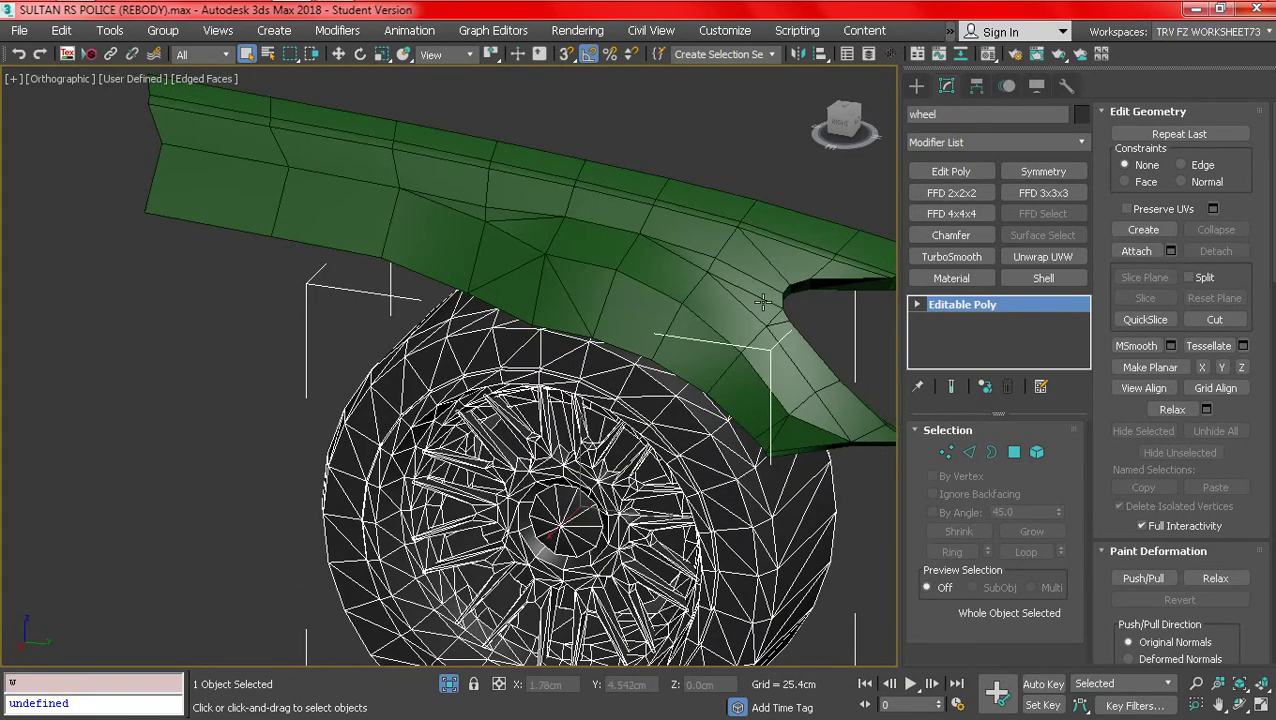
- Make the fender piece the active object in place of the wheel and switch to editing its vertices
{"action": "scroll", "coordinate": [742, 270], "scroll_direction": "up", "scroll_amount": 2}
{"action": "middle_click_drag", "start_coordinate": [737, 370], "coordinate": [747, 390]}
{"action": "left_click", "coordinate": [941, 455]}
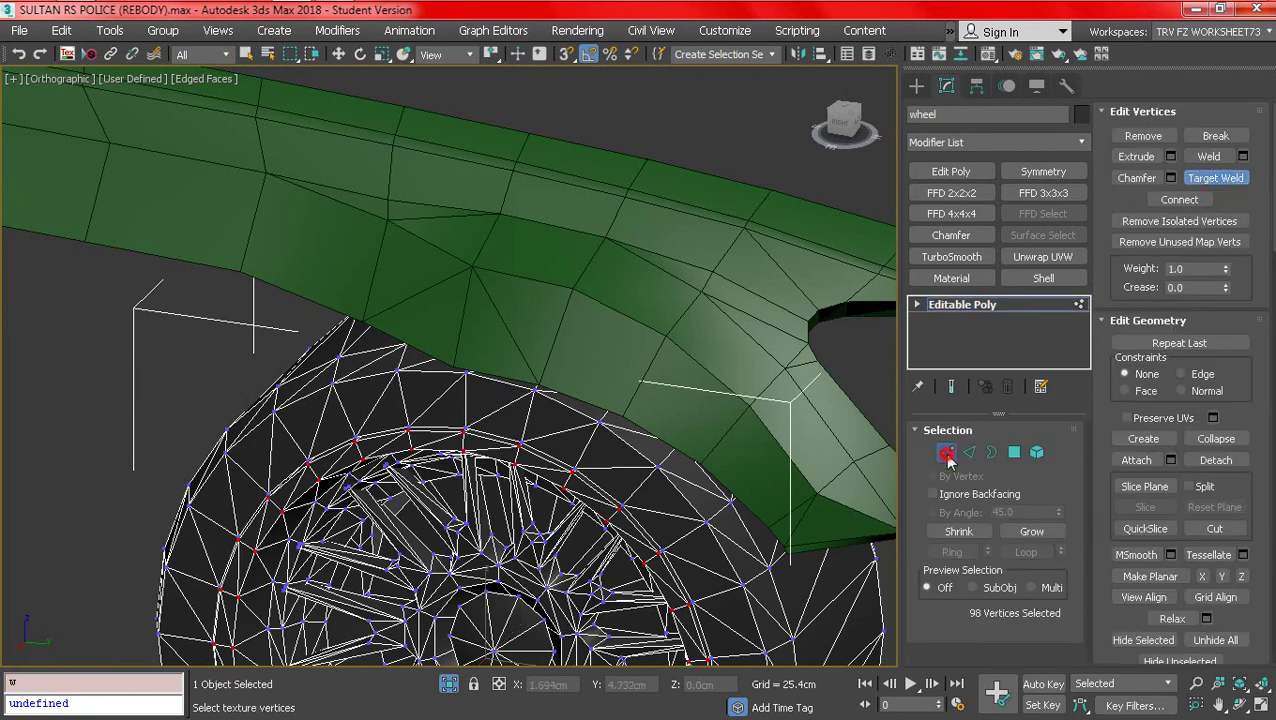
{"action": "left_click", "coordinate": [946, 453]}
{"action": "left_click", "coordinate": [800, 283]}
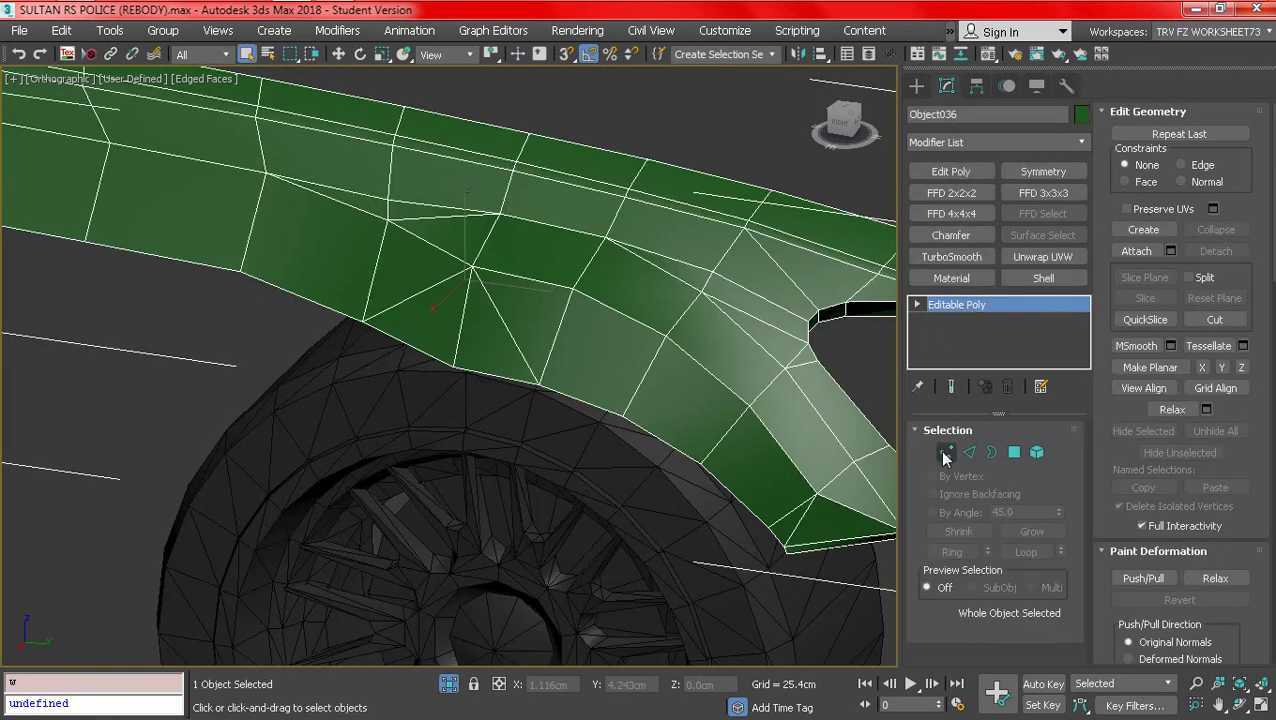
{"action": "left_click", "coordinate": [943, 456]}
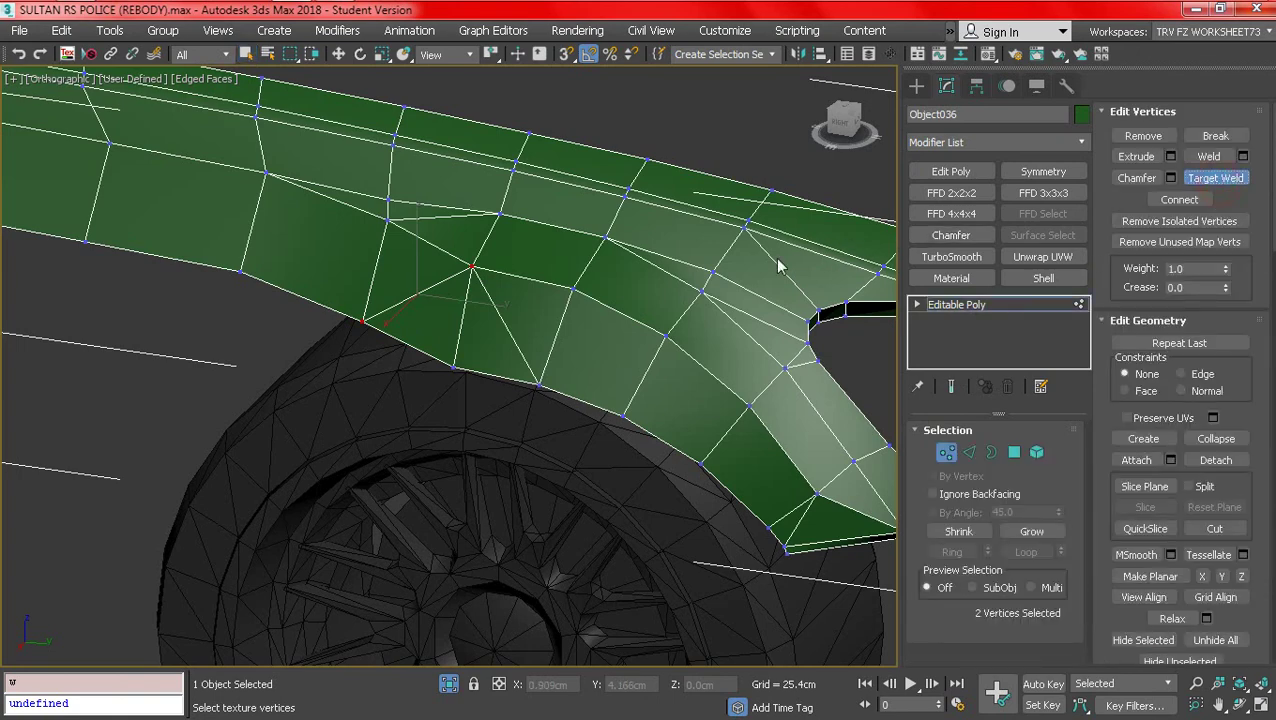
- Select the fender's lower-edge vertex above the rear of the tyre and examine the arch profile from several sides and from above
{"action": "middle_click_drag", "start_coordinate": [705, 303], "coordinate": [616, 315], "text": "alt"}
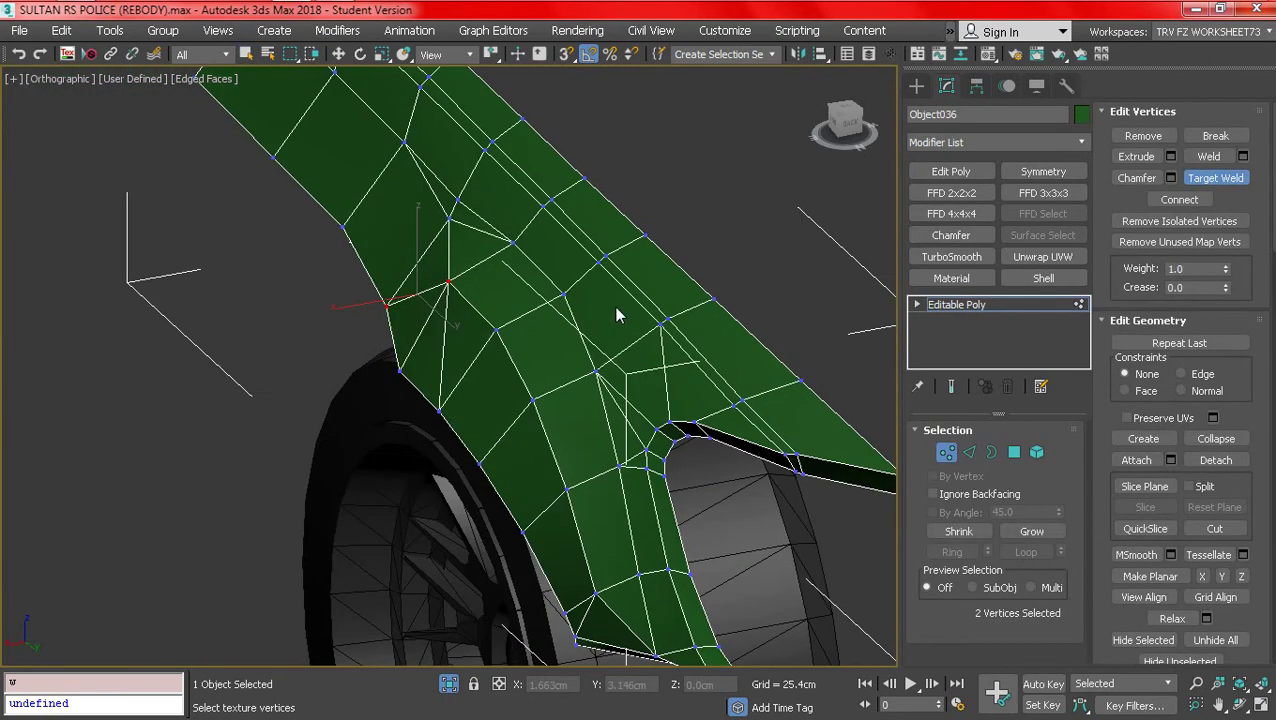
{"action": "scroll", "coordinate": [598, 346], "scroll_direction": "down", "scroll_amount": 4}
{"action": "middle_click_drag", "start_coordinate": [544, 362], "coordinate": [825, 355], "text": "alt"}
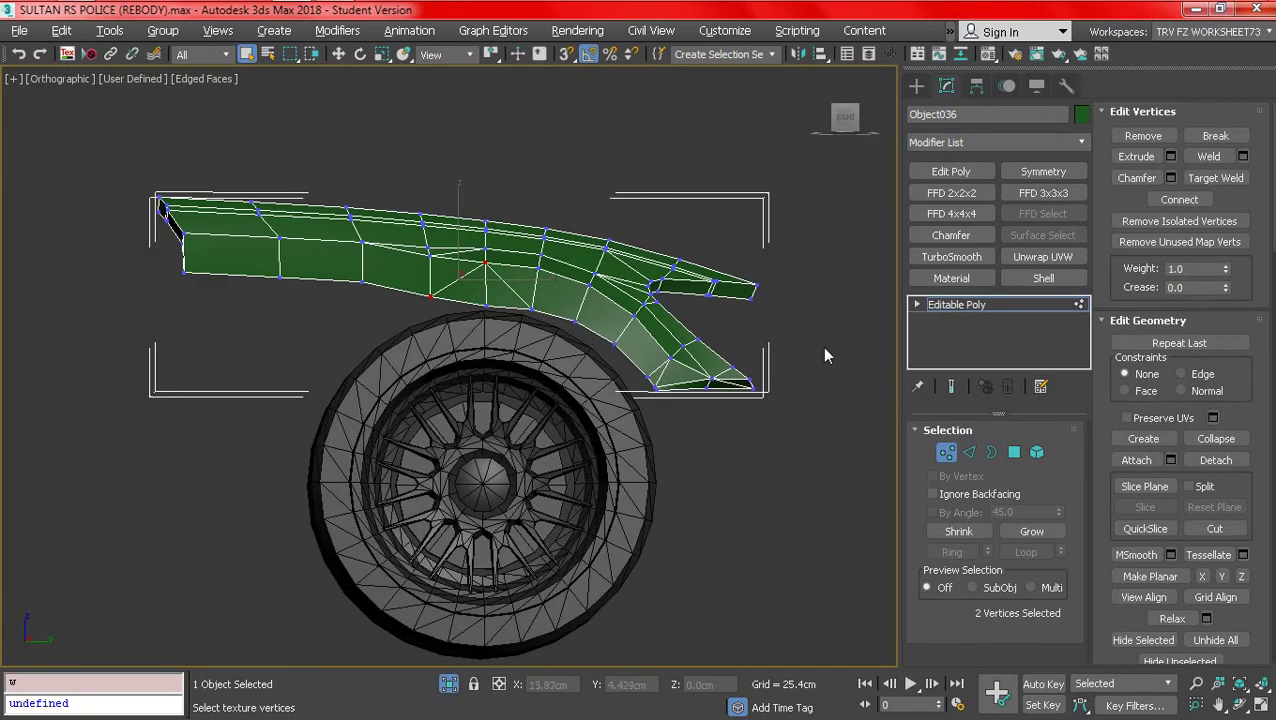
{"action": "left_click", "coordinate": [1013, 453]}
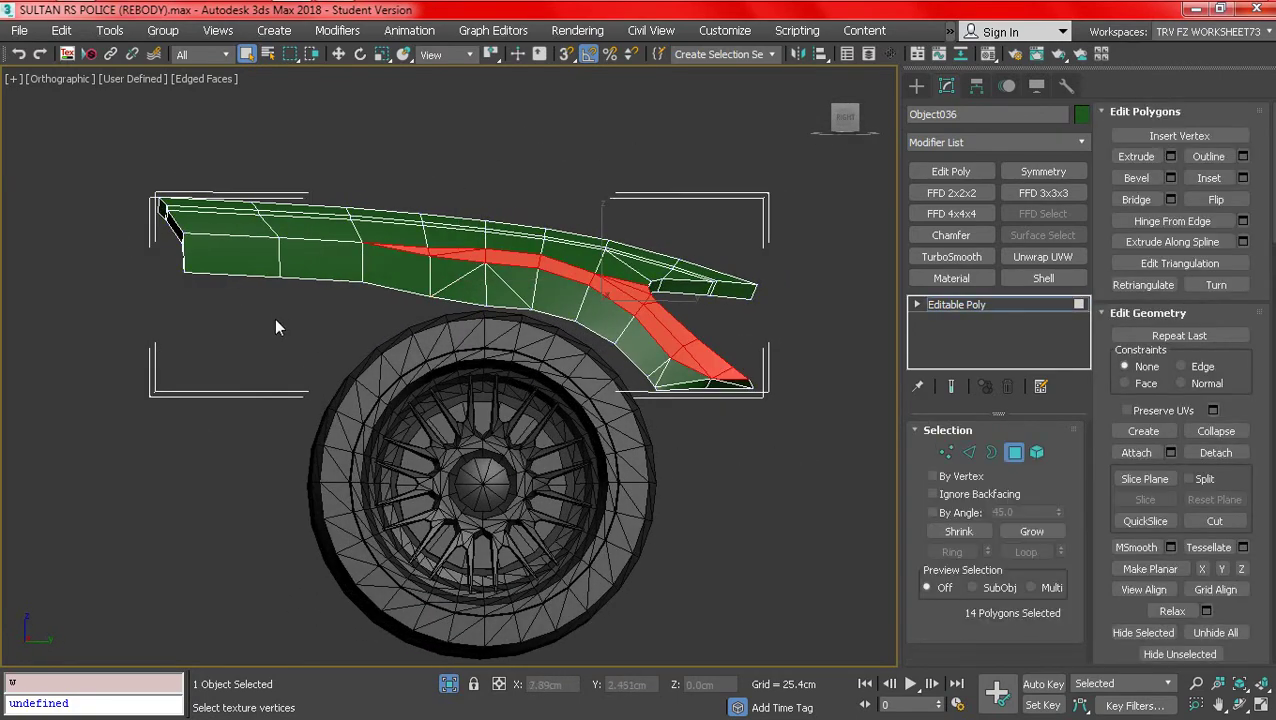
{"action": "middle_click_drag", "start_coordinate": [382, 328], "coordinate": [982, 414], "text": "alt"}
{"action": "left_click", "coordinate": [947, 453]}
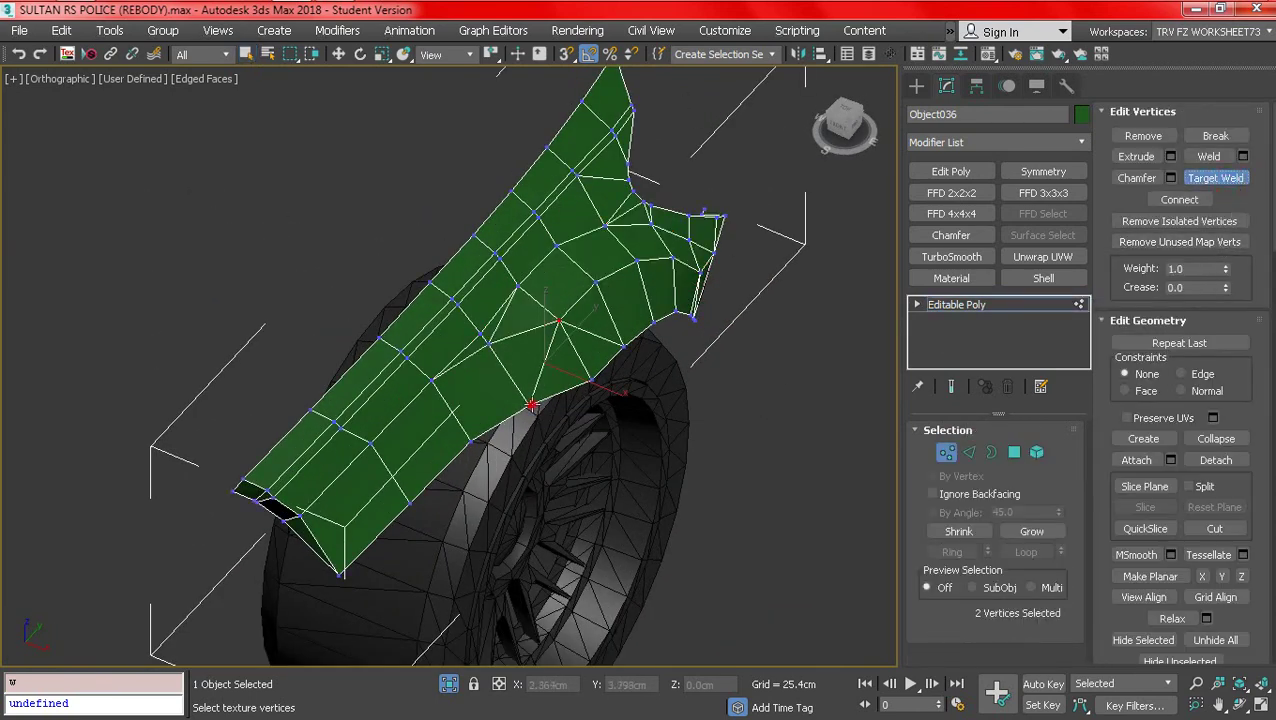
{"action": "middle_click_drag", "start_coordinate": [585, 415], "coordinate": [673, 386], "text": "alt"}
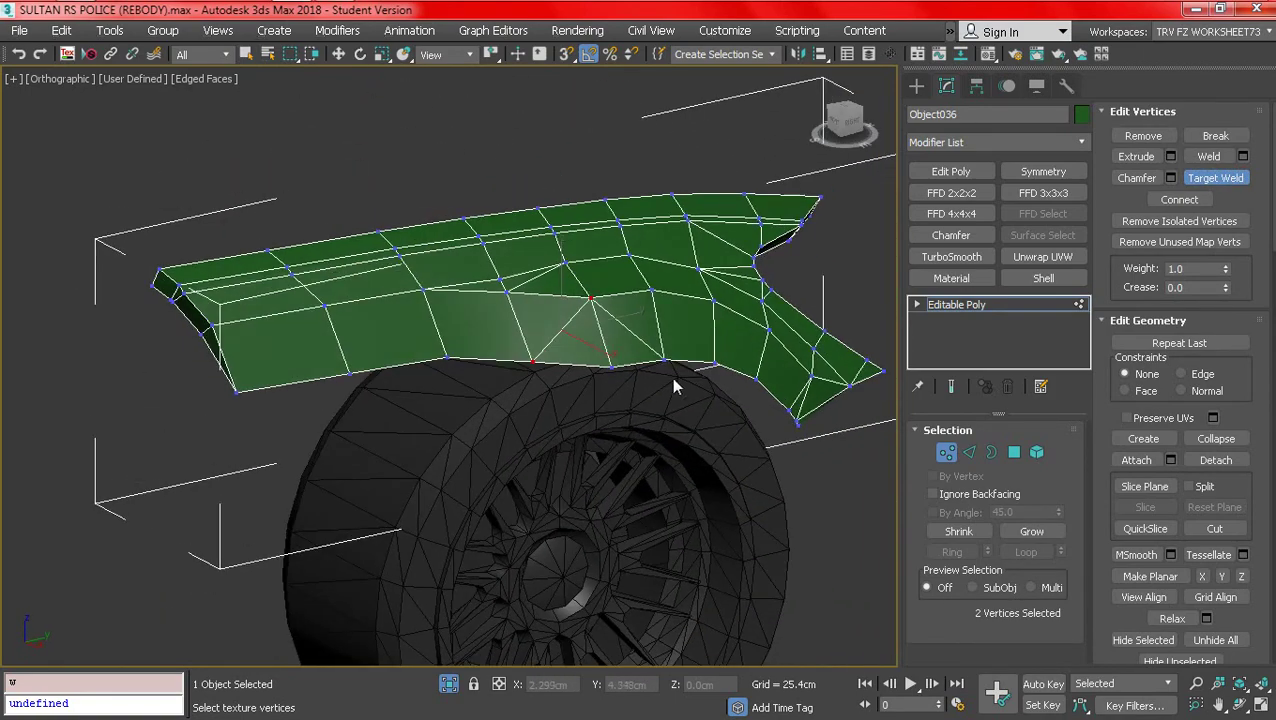
{"action": "middle_click_drag", "start_coordinate": [537, 362], "coordinate": [627, 450], "text": "alt"}
{"action": "left_click_drag", "start_coordinate": [559, 372], "coordinate": [551, 363]}
{"action": "middle_click_drag", "start_coordinate": [556, 368], "coordinate": [607, 424], "text": "alt"}
{"action": "left_click", "coordinate": [846, 123]}
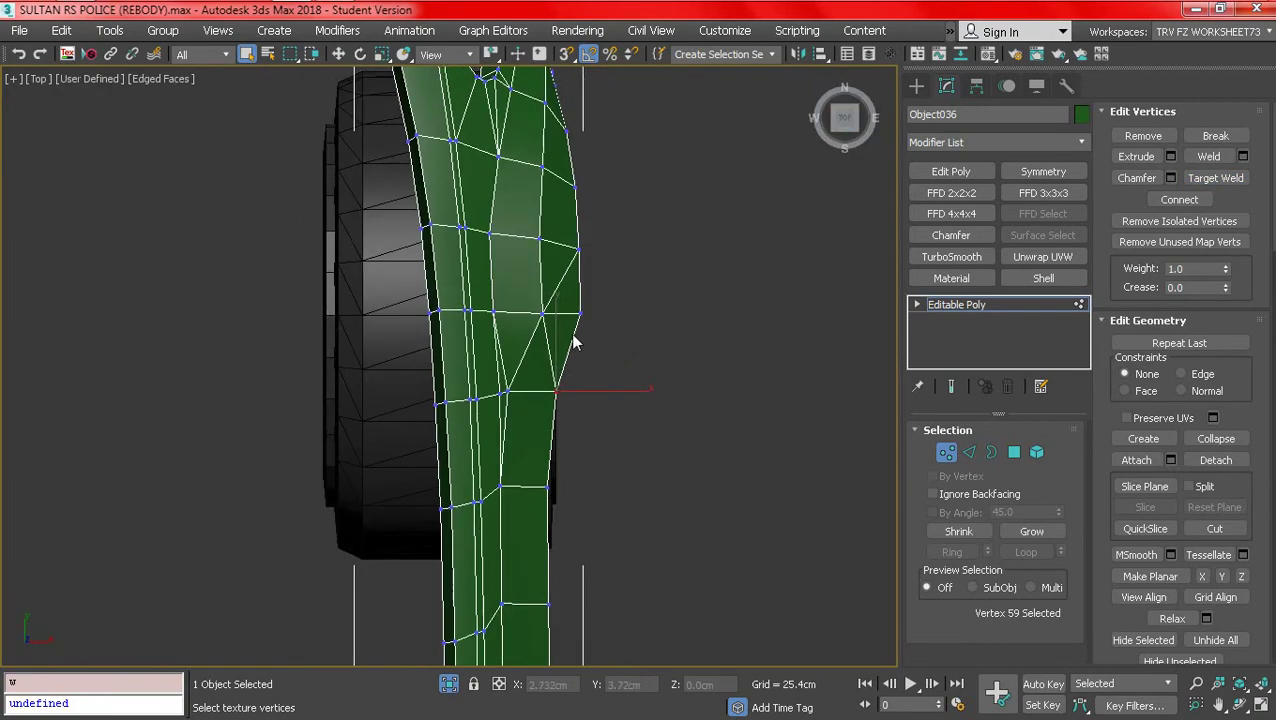
- Select the fender's 26 lower side polygons from the rear end to the lower tip and give them a shared smoothing group
{"action": "scroll", "coordinate": [559, 316], "scroll_direction": "down", "scroll_amount": 4}
{"action": "middle_click_drag", "start_coordinate": [558, 305], "coordinate": [825, 399], "text": "alt"}
{"action": "left_click", "coordinate": [1017, 455]}
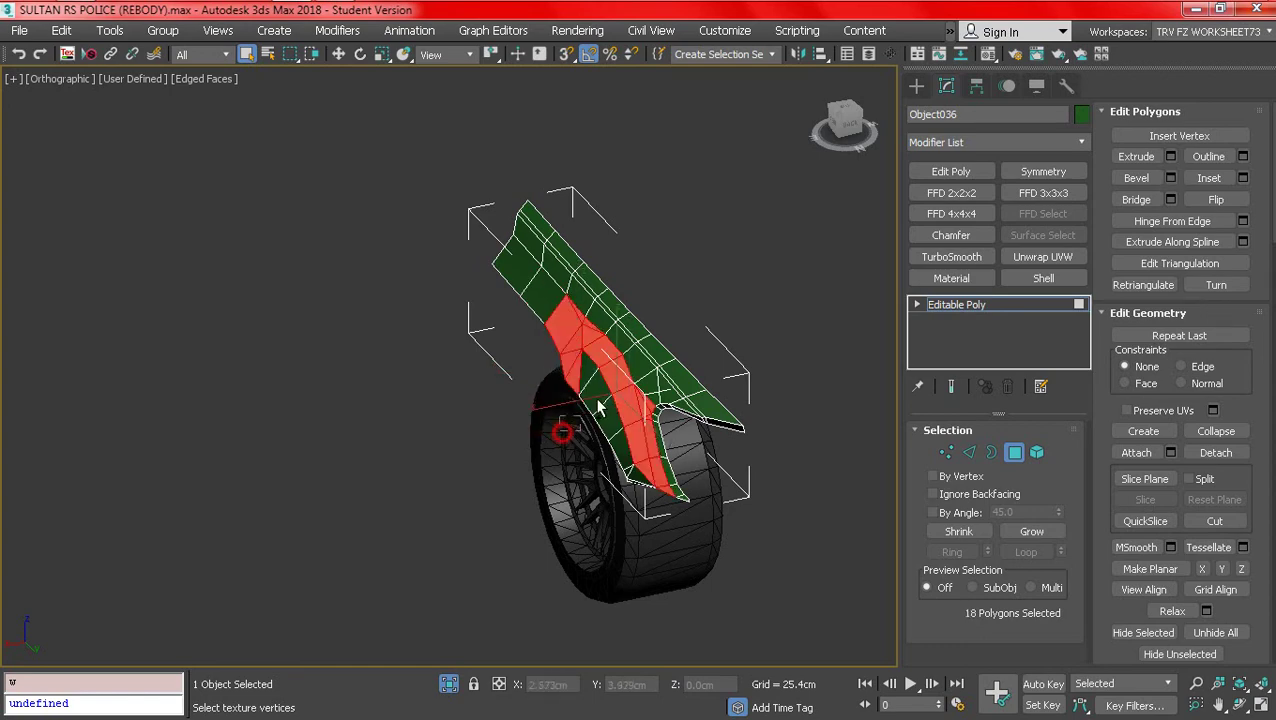
{"action": "middle_click_drag", "start_coordinate": [621, 486], "coordinate": [654, 441], "text": "alt"}
{"action": "scroll", "coordinate": [654, 441], "scroll_direction": "up", "scroll_amount": 5}
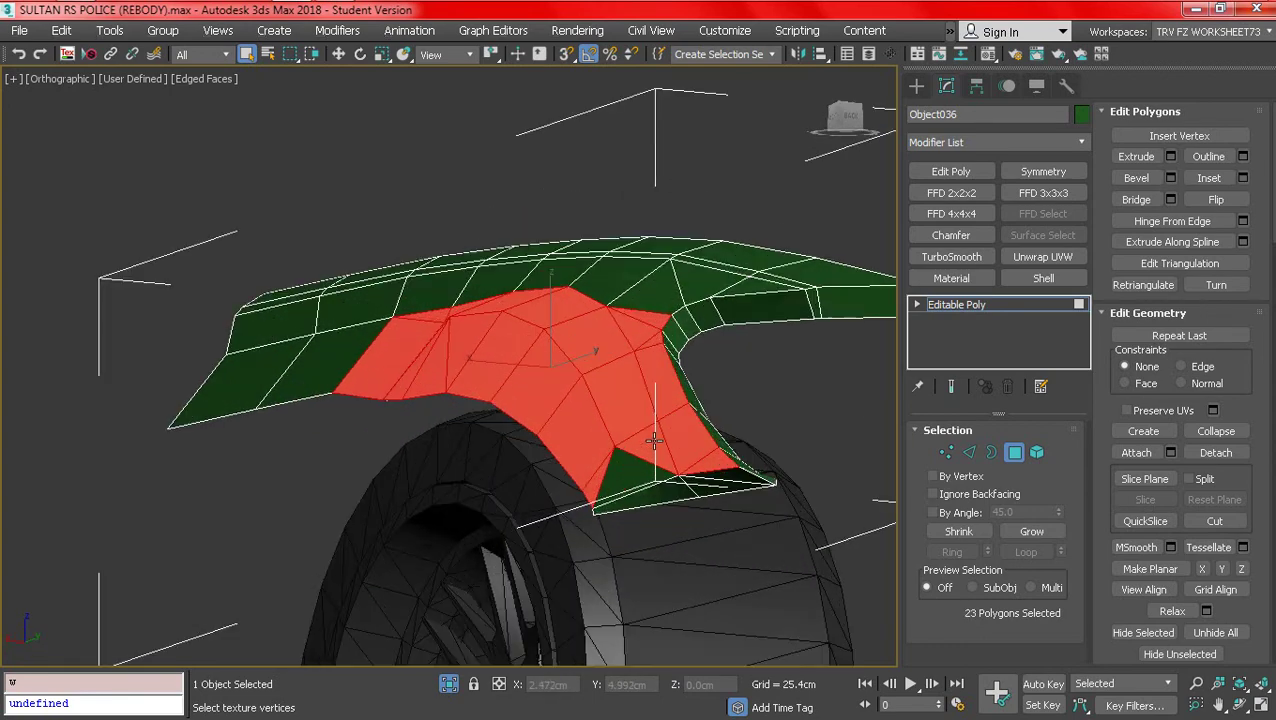
{"action": "middle_click_drag", "start_coordinate": [618, 486], "coordinate": [593, 453], "text": "alt"}
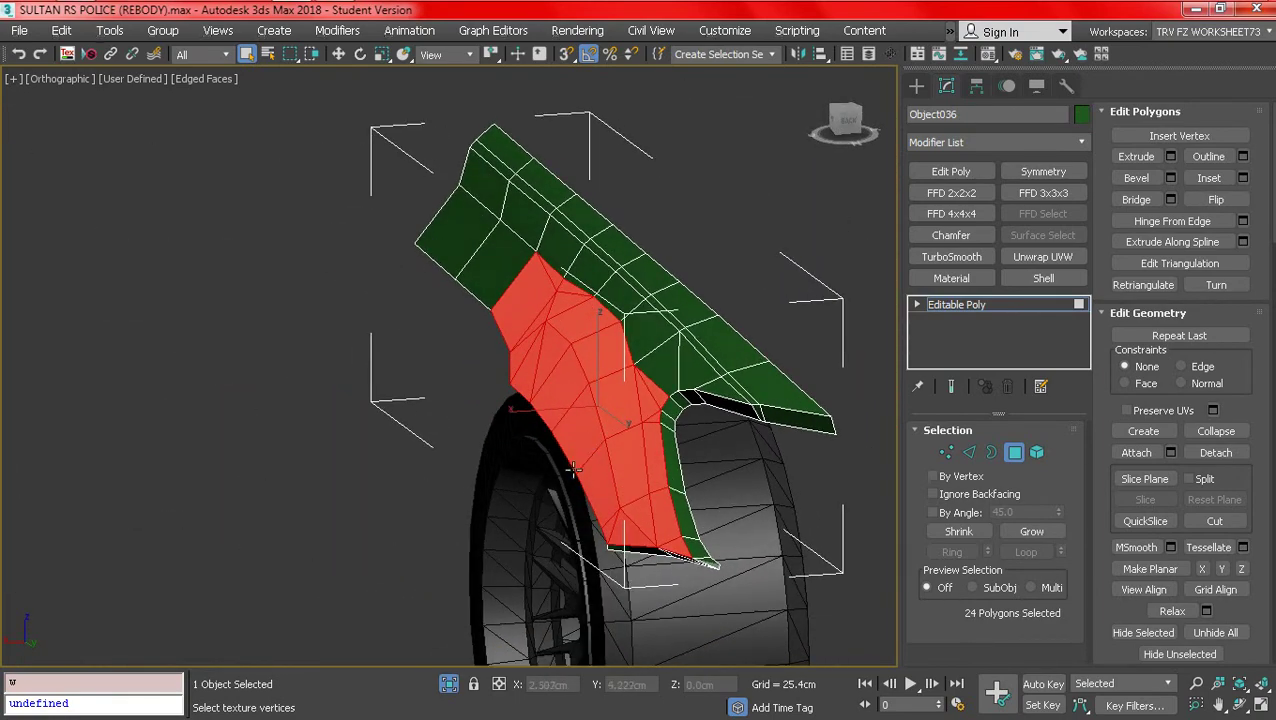
{"action": "middle_click_drag", "start_coordinate": [449, 356], "coordinate": [510, 378]}
{"action": "scroll", "coordinate": [1143, 612], "scroll_direction": "down", "scroll_amount": 5}
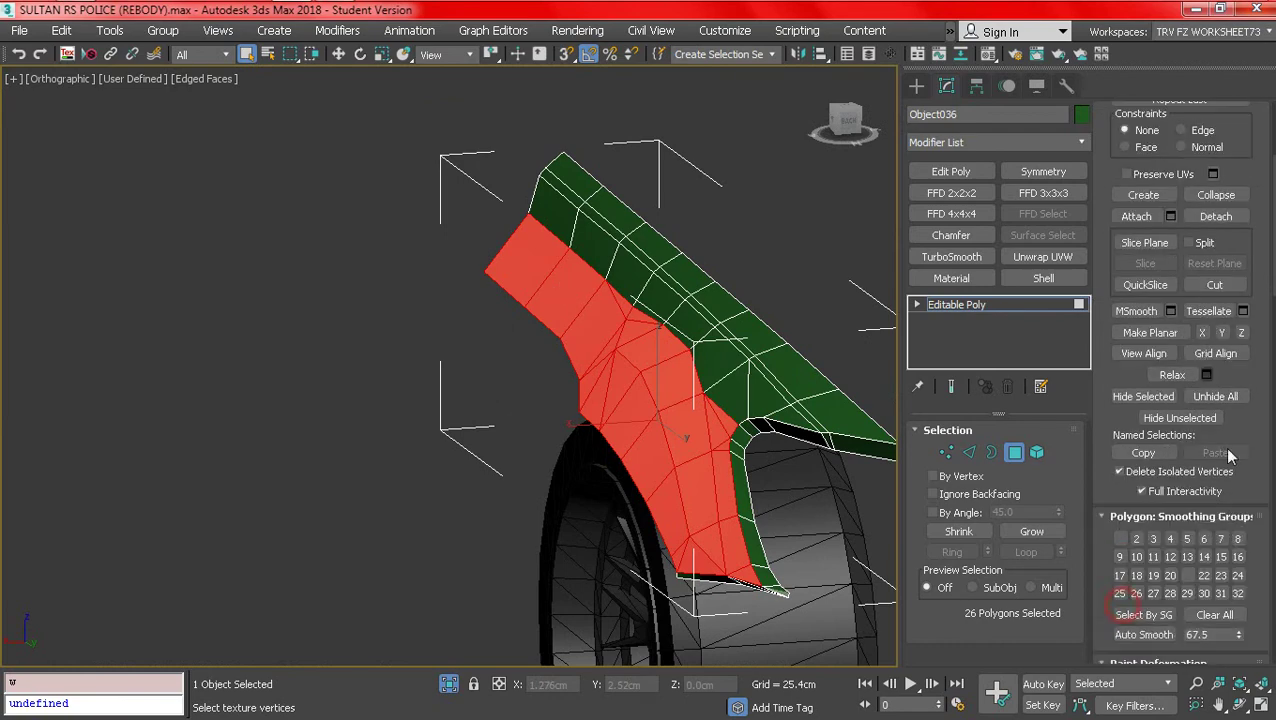
- Compare the fender's shading around the wheel arch with and without edged faces
{"action": "key", "text": "F4"}
{"action": "mouse_move", "coordinate": [664, 468]}
{"action": "middle_mouse_down", "text": "alt"}
{"action": "mouse_move", "coordinate": [735, 478]}
{"action": "mouse_move", "coordinate": [718, 476]}
{"action": "middle_mouse_up", "text": "alt"}
{"action": "mouse_move", "coordinate": [718, 476]}
{"action": "middle_mouse_down"}
{"action": "mouse_move", "coordinate": [709, 491]}
{"action": "mouse_move", "coordinate": [632, 487]}
{"action": "mouse_move", "coordinate": [741, 469]}
{"action": "mouse_move", "coordinate": [780, 490]}
{"action": "mouse_move", "coordinate": [812, 541]}
{"action": "mouse_move", "coordinate": [746, 450]}
{"action": "mouse_move", "coordinate": [651, 429]}
{"action": "mouse_move", "coordinate": [641, 447]}
{"action": "mouse_move", "coordinate": [772, 447]}
{"action": "mouse_move", "coordinate": [812, 490]}
{"action": "mouse_move", "coordinate": [689, 447]}
{"action": "mouse_move", "coordinate": [896, 525]}
{"action": "middle_mouse_up"}
{"action": "key", "text": "F4"}
{"action": "key", "text": "F4"}
{"action": "key", "text": "F4"}
{"action": "key", "text": "F4"}
{"action": "key", "text": "F4"}
{"action": "scroll", "coordinate": [896, 525], "scroll_direction": "up", "scroll_amount": 2}
- Reduce the selection to the 20 polygons of the outer arch band and assign them smoothing group 25 only
{"action": "left_click", "coordinate": [1012, 453]}
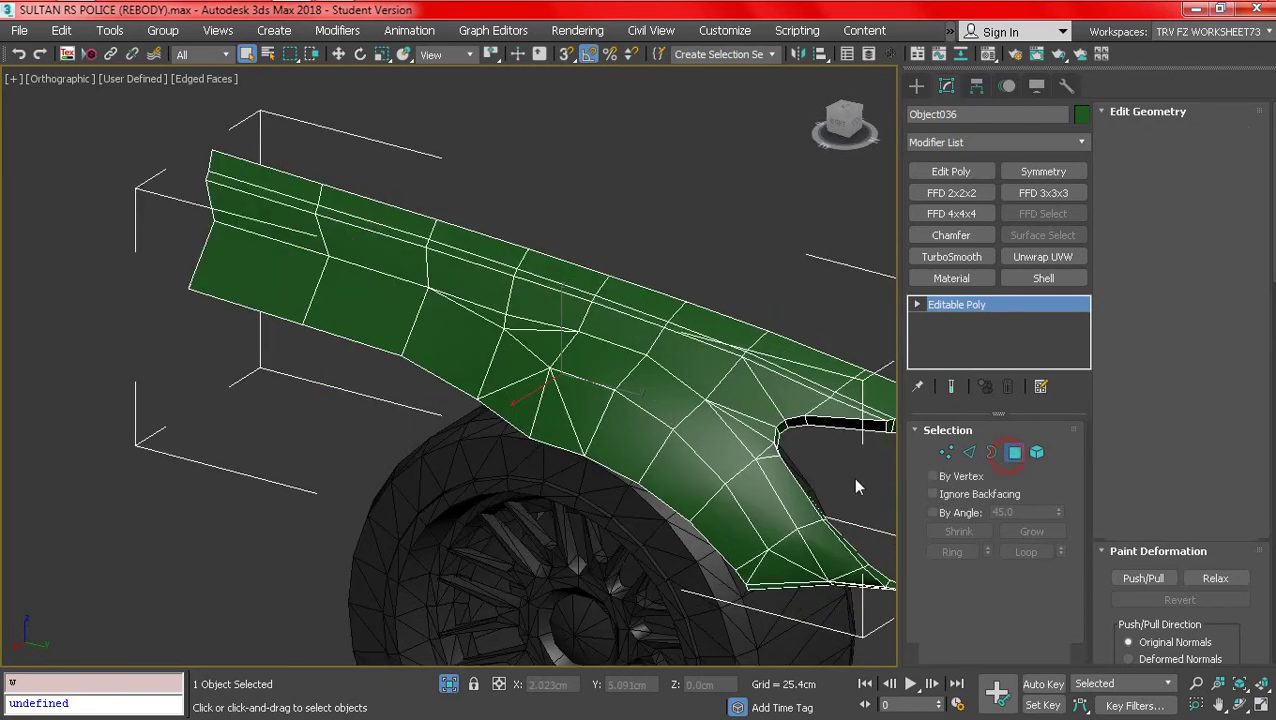
{"action": "left_click", "coordinate": [798, 487]}
{"action": "middle_click_drag", "start_coordinate": [798, 487], "coordinate": [690, 333], "text": "alt"}
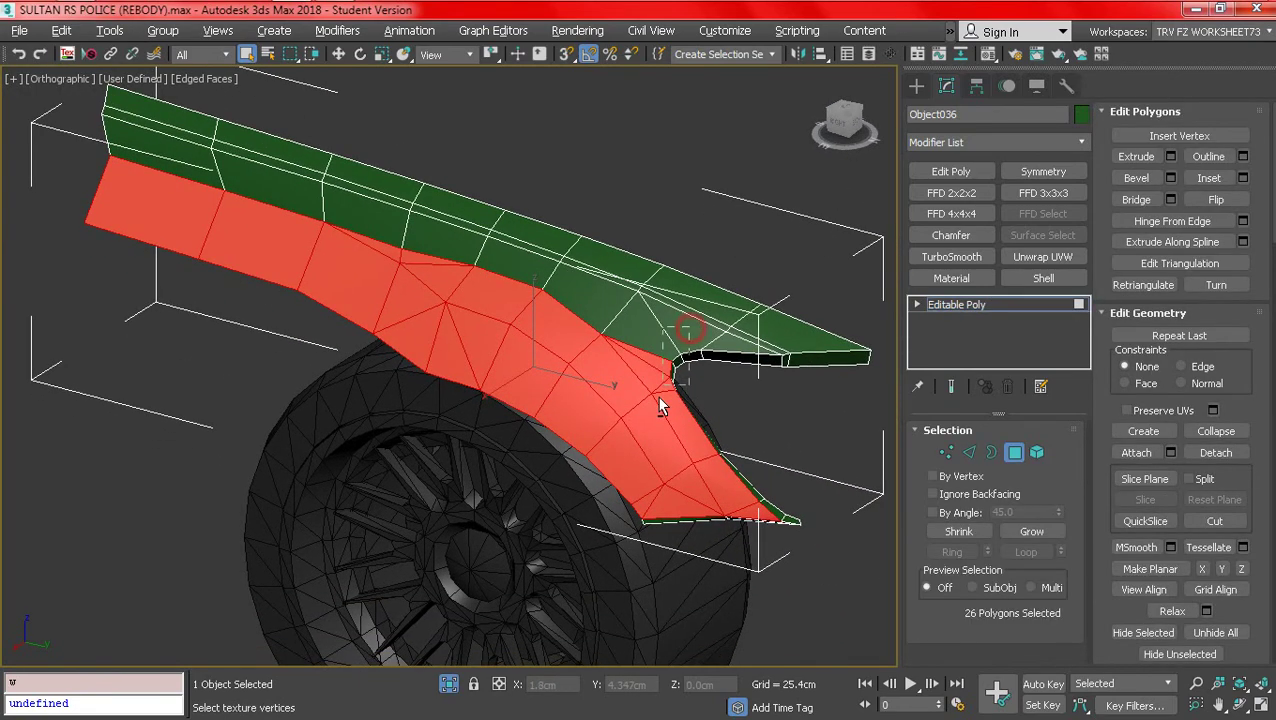
{"action": "left_click_drag", "start_coordinate": [655, 403], "coordinate": [655, 403], "text": "alt"}
{"action": "left_click_drag", "start_coordinate": [725, 434], "coordinate": [740, 512], "text": "alt"}
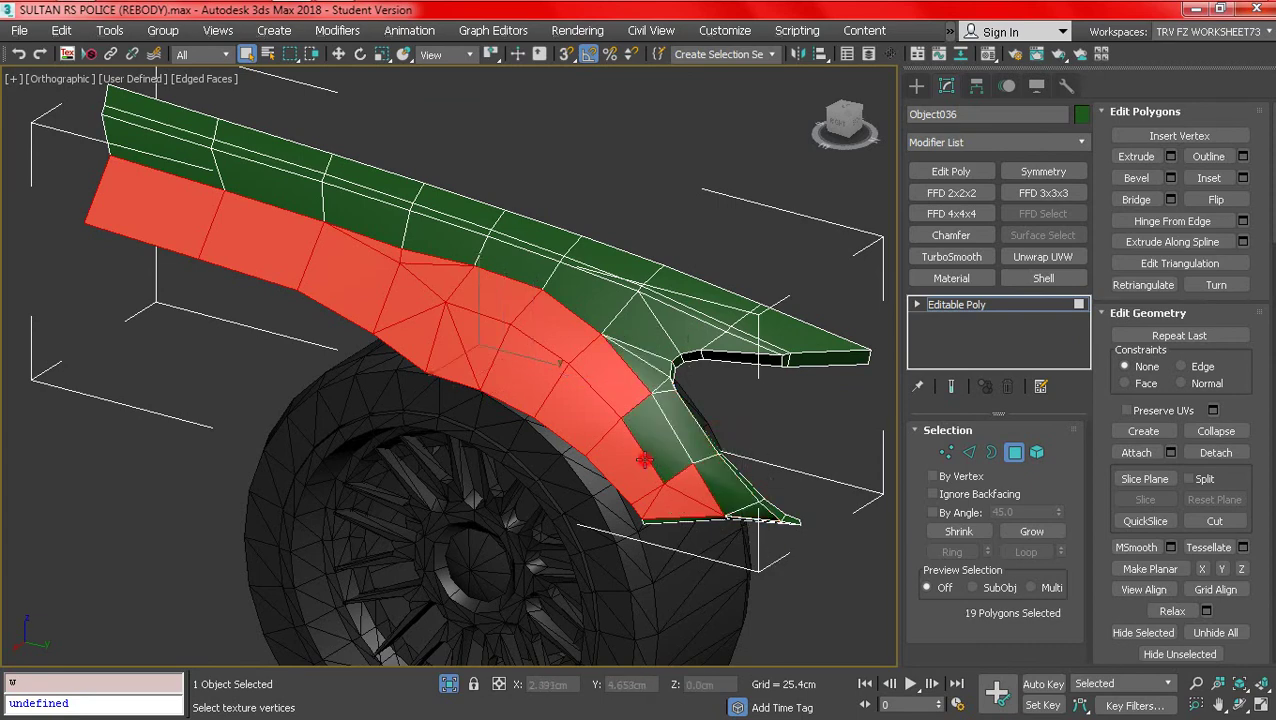
{"action": "scroll", "coordinate": [1172, 458], "scroll_direction": "down", "scroll_amount": 4}
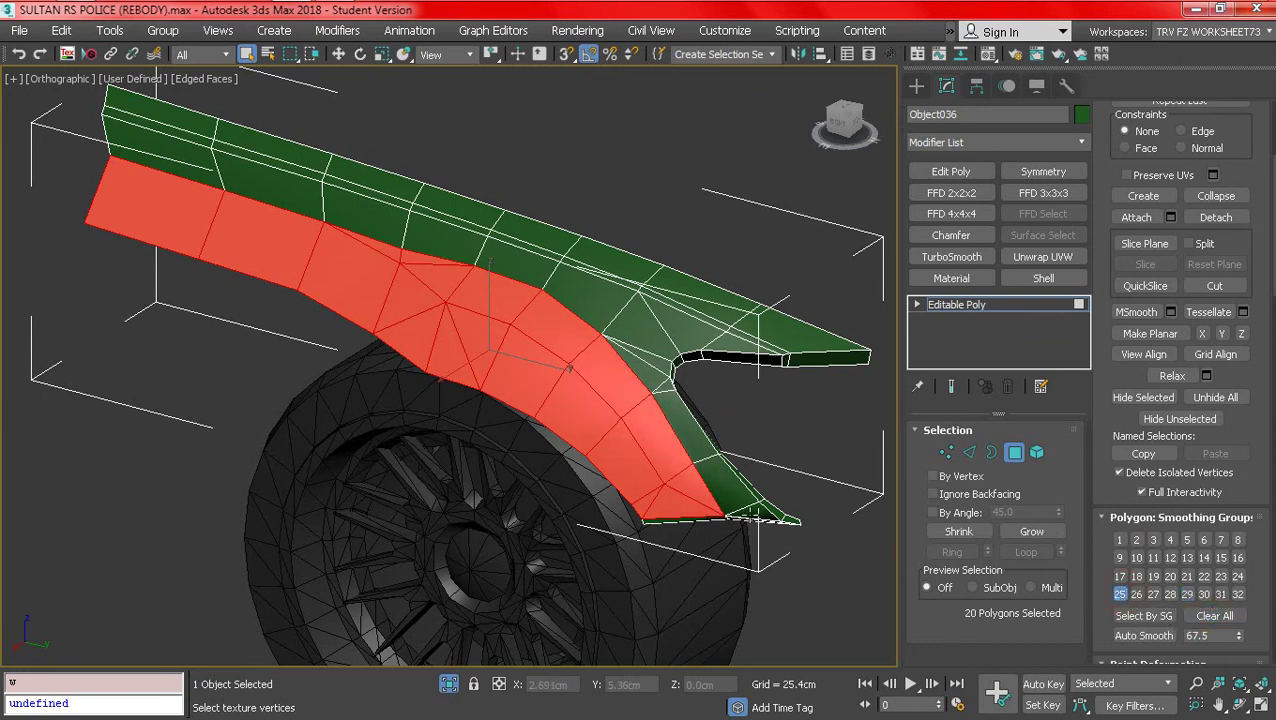
- Assign smoothing group 14 to the fender's 15-polygon middle band and check the shading without edged faces
{"action": "left_click", "coordinate": [750, 514]}
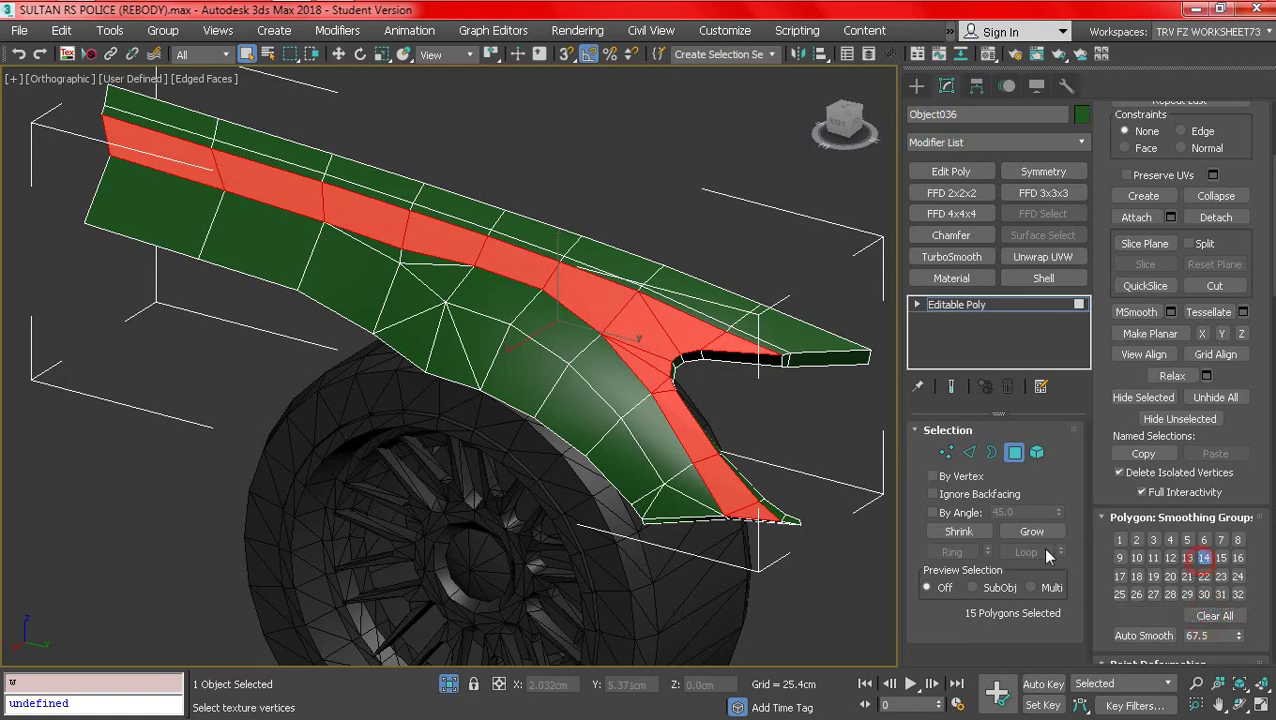
{"action": "left_click", "coordinate": [1015, 455]}
{"action": "key", "text": "F4"}
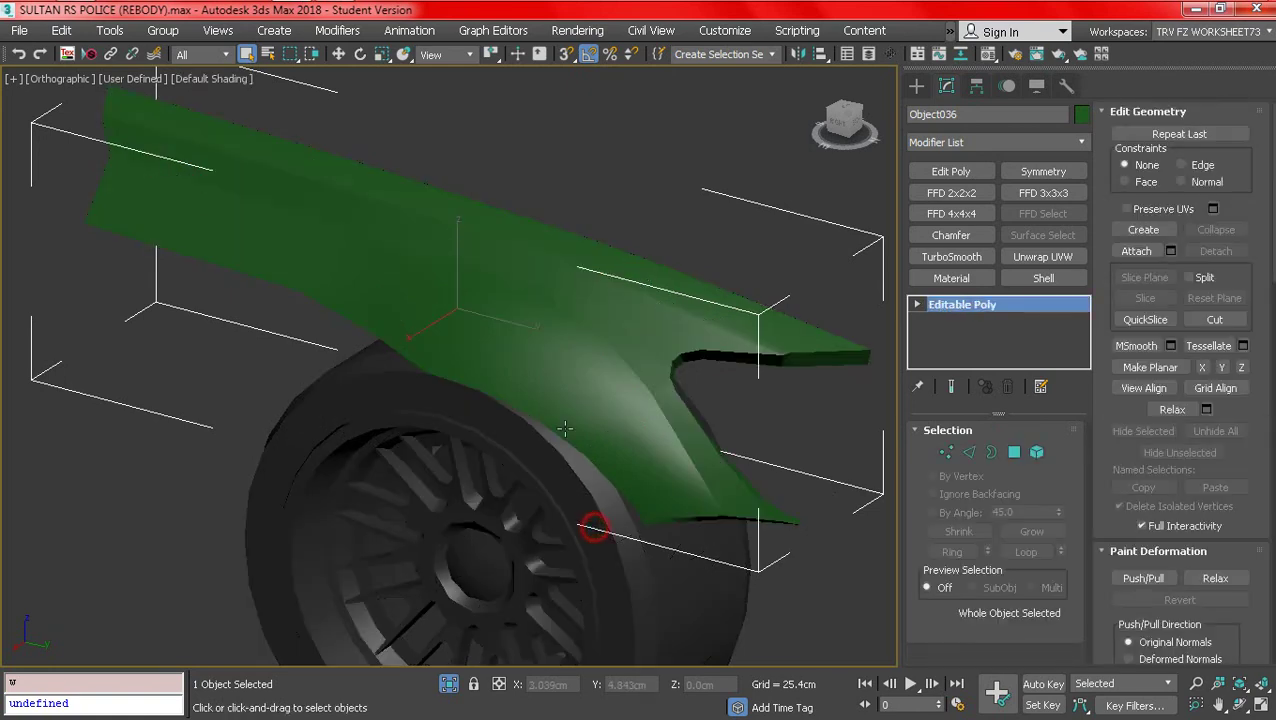
{"action": "left_click", "coordinate": [565, 428]}
{"action": "scroll", "coordinate": [565, 428], "scroll_direction": "down", "scroll_amount": 5}
{"action": "middle_click_drag", "start_coordinate": [565, 428], "coordinate": [552, 398], "text": "alt"}
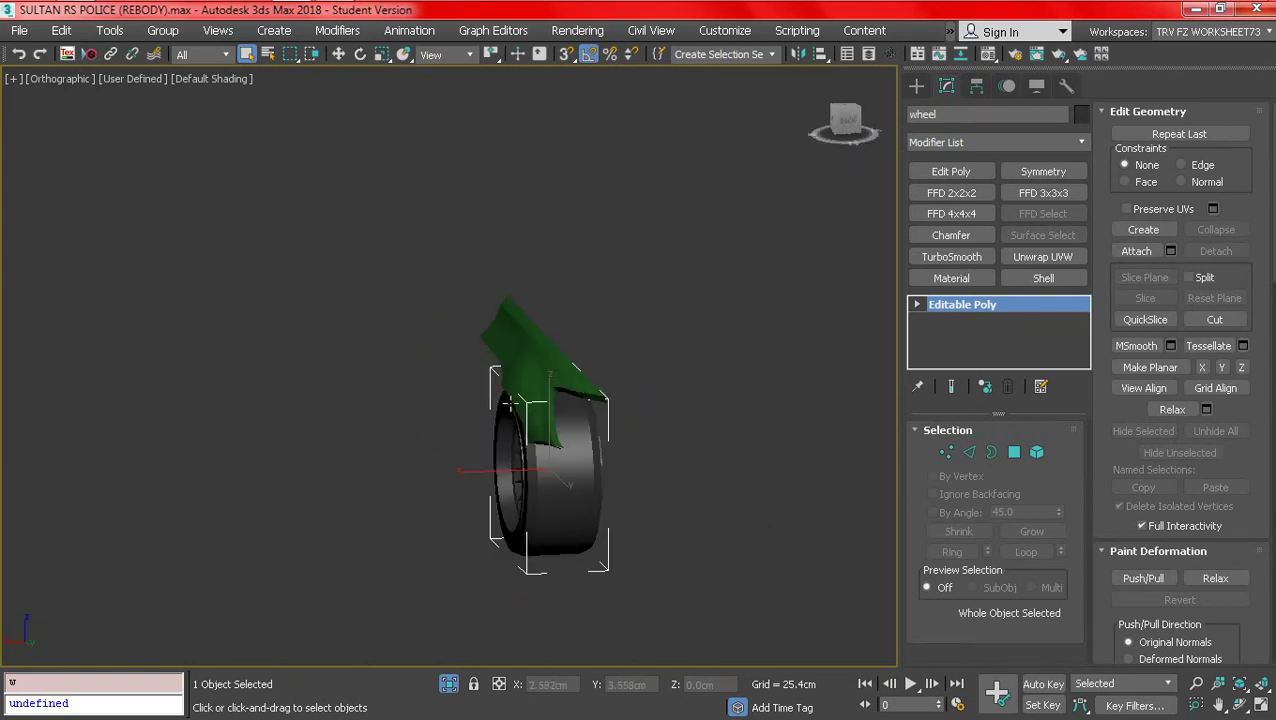
- End the isolation of the fender and wheel, and isolate the 42 selected car objects
{"action": "right_click", "coordinate": [421, 421]}
{"action": "left_click", "coordinate": [570, 249]}
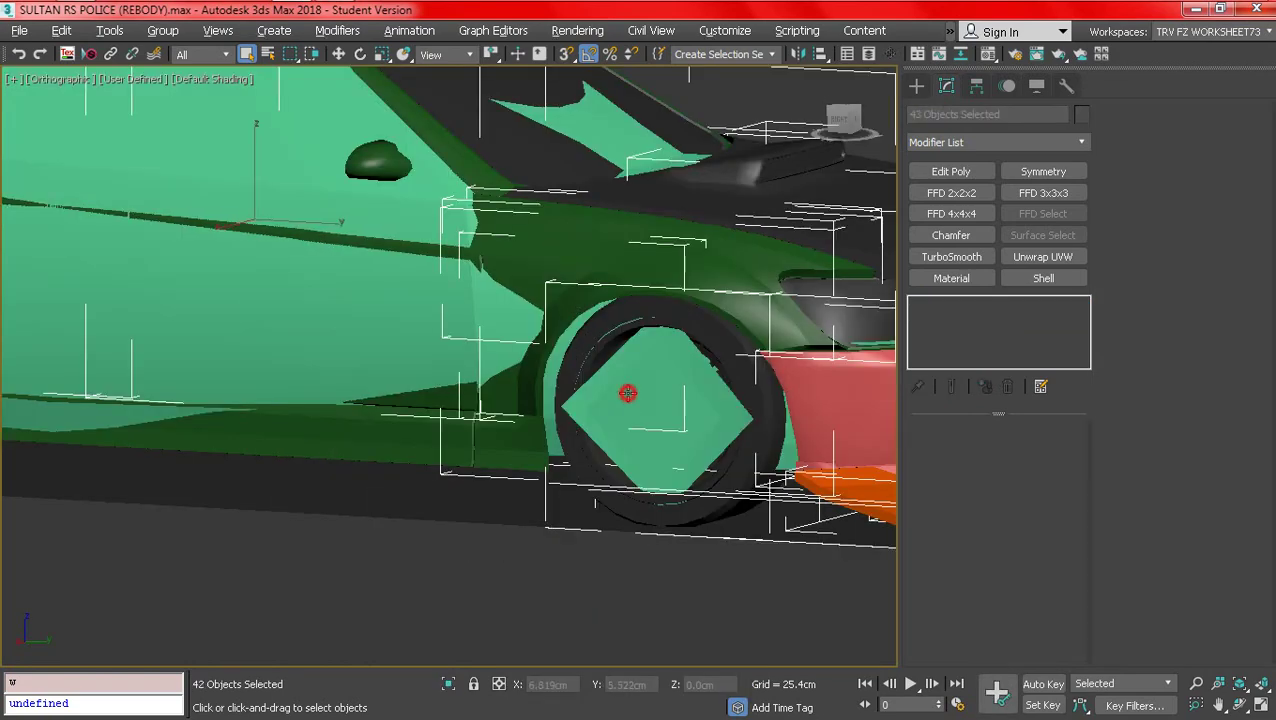
{"action": "right_click", "coordinate": [627, 393]}
{"action": "left_click", "coordinate": [681, 226]}
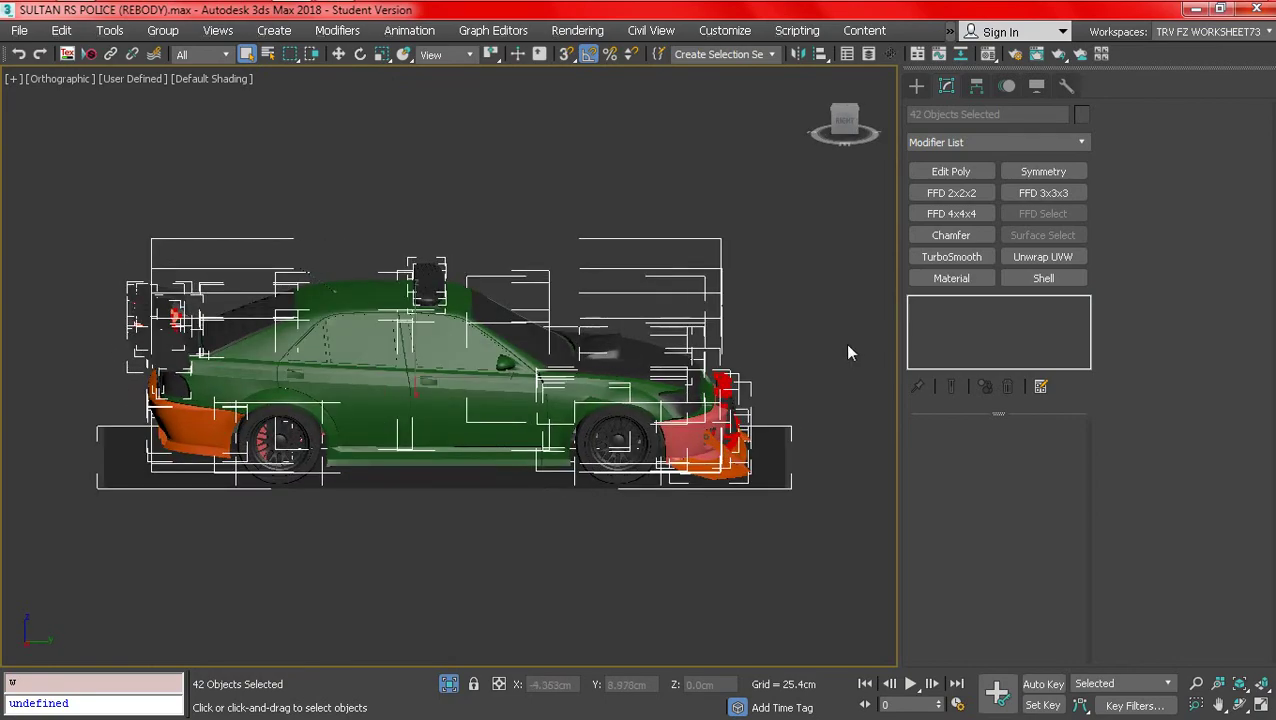
- Select the two overlapping front bumpers, bump_front_dam and bump_front_ok, and hide them through the scene object list
{"action": "scroll", "coordinate": [752, 400], "scroll_direction": "up", "scroll_amount": 5}
{"action": "middle_click_drag", "start_coordinate": [752, 400], "coordinate": [700, 452], "text": "alt"}
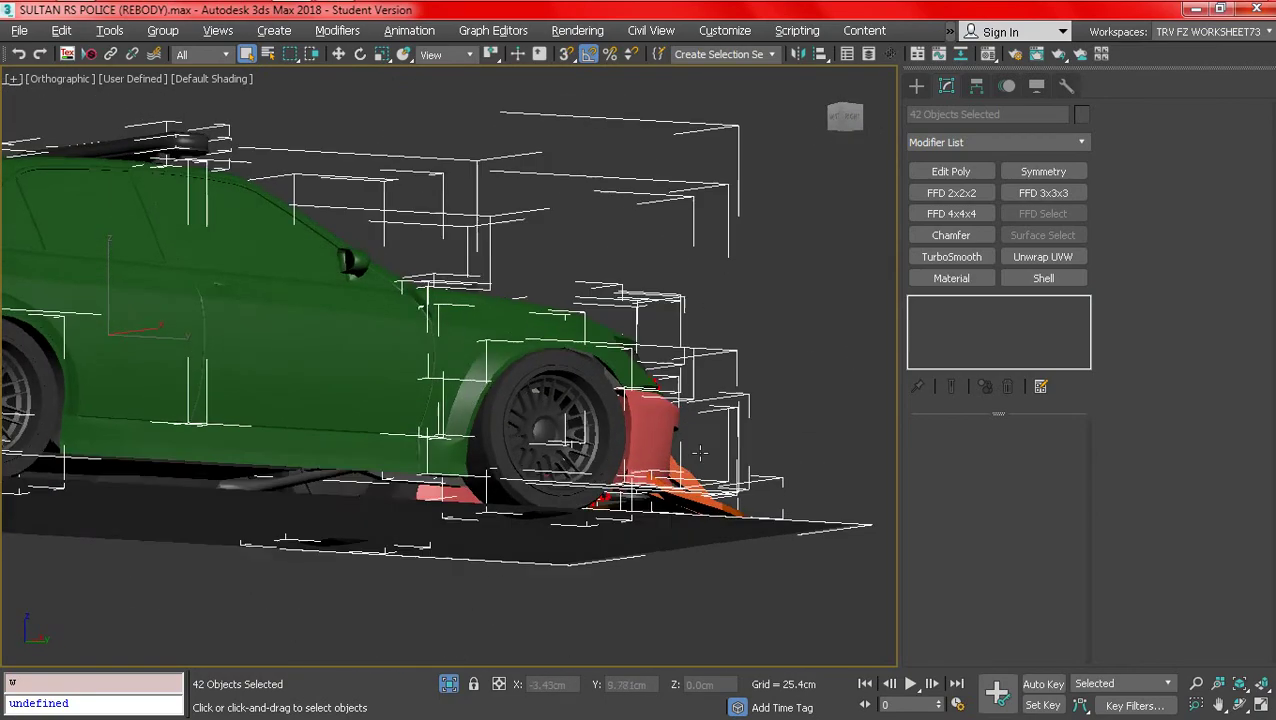
{"action": "scroll", "coordinate": [700, 452], "scroll_direction": "up", "scroll_amount": 3}
{"action": "left_click", "coordinate": [769, 384]}
{"action": "key", "text": "F3"}
{"action": "scroll", "coordinate": [704, 373], "scroll_direction": "up", "scroll_amount": 4}
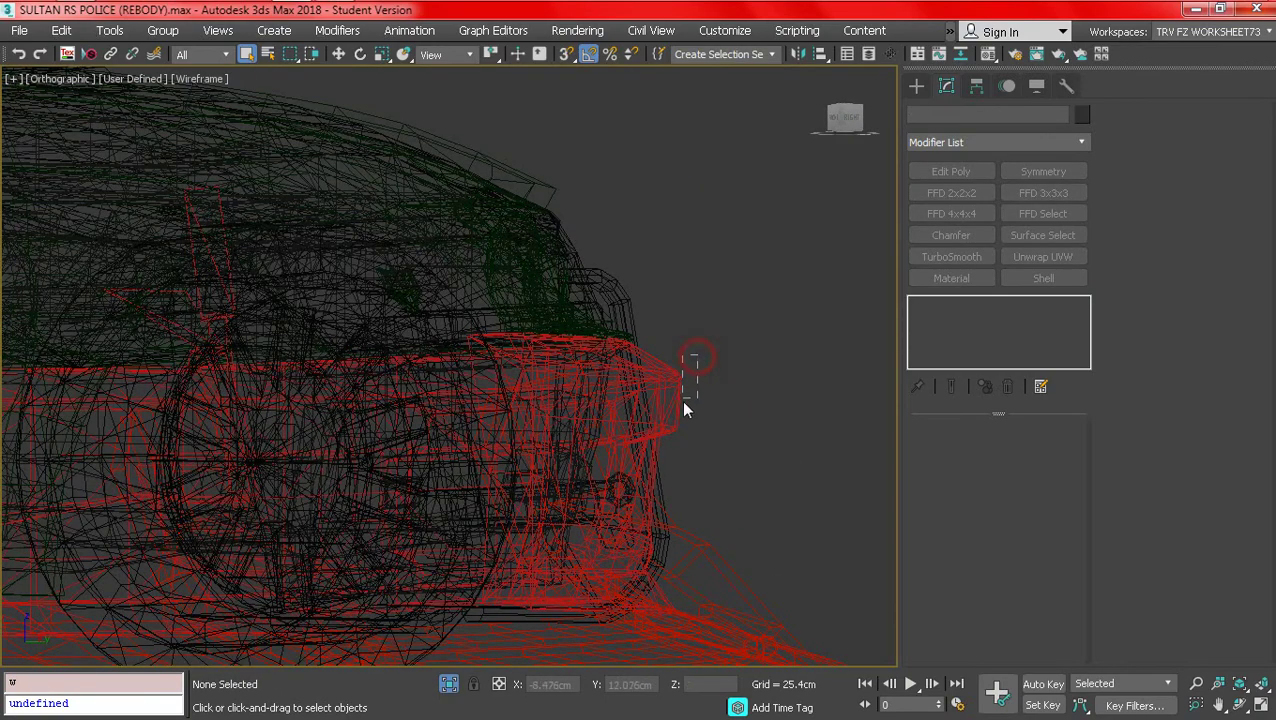
{"action": "left_click_drag", "start_coordinate": [684, 408], "coordinate": [679, 414]}
{"action": "key", "text": "F3"}
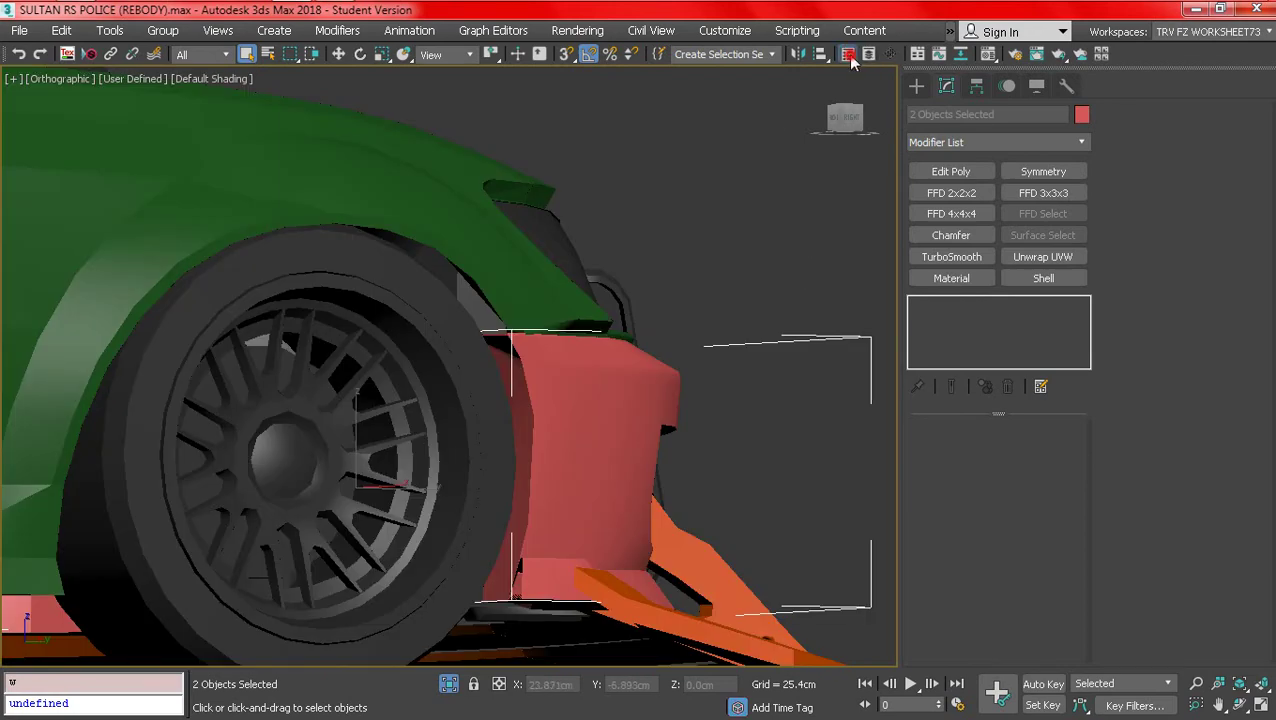
{"action": "key", "text": "h"}
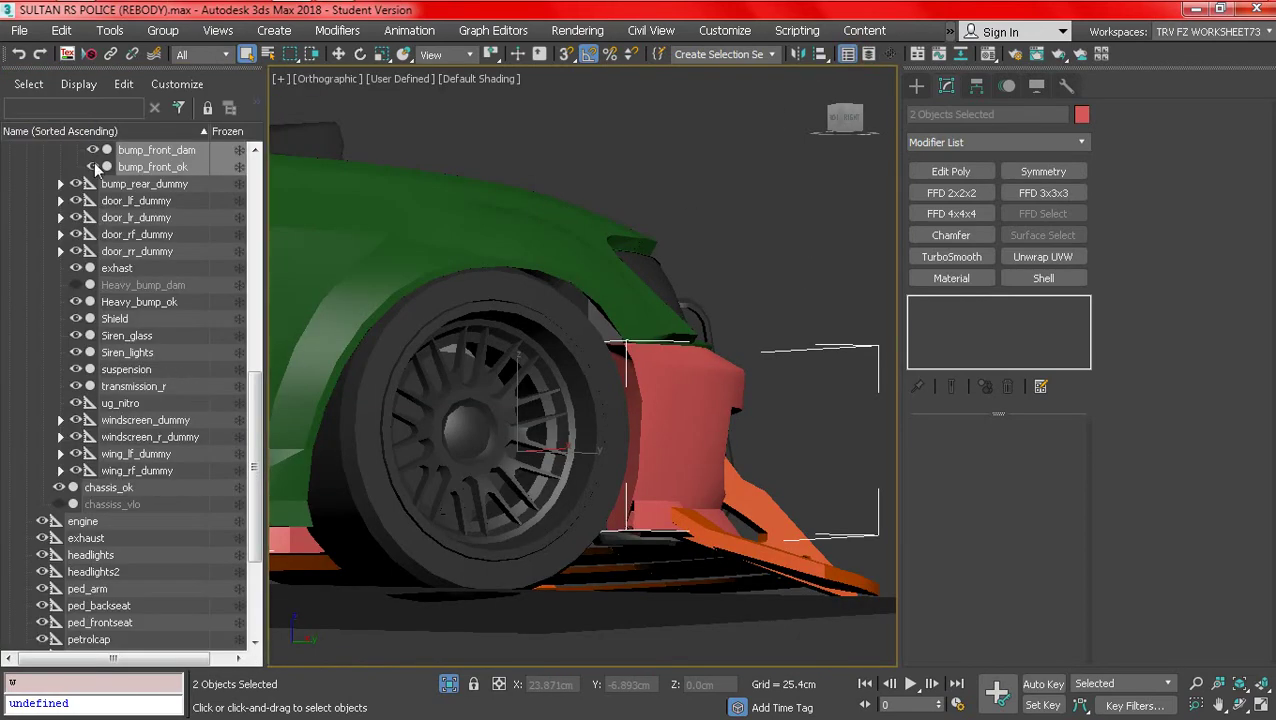
{"action": "left_click", "coordinate": [94, 163]}
- Check the car's front in wireframe, restore shading with edged faces and select the right front fender wing_rf_ok
{"action": "key", "text": "F3"}
{"action": "key", "text": "F3"}
{"action": "key", "text": "F3"}
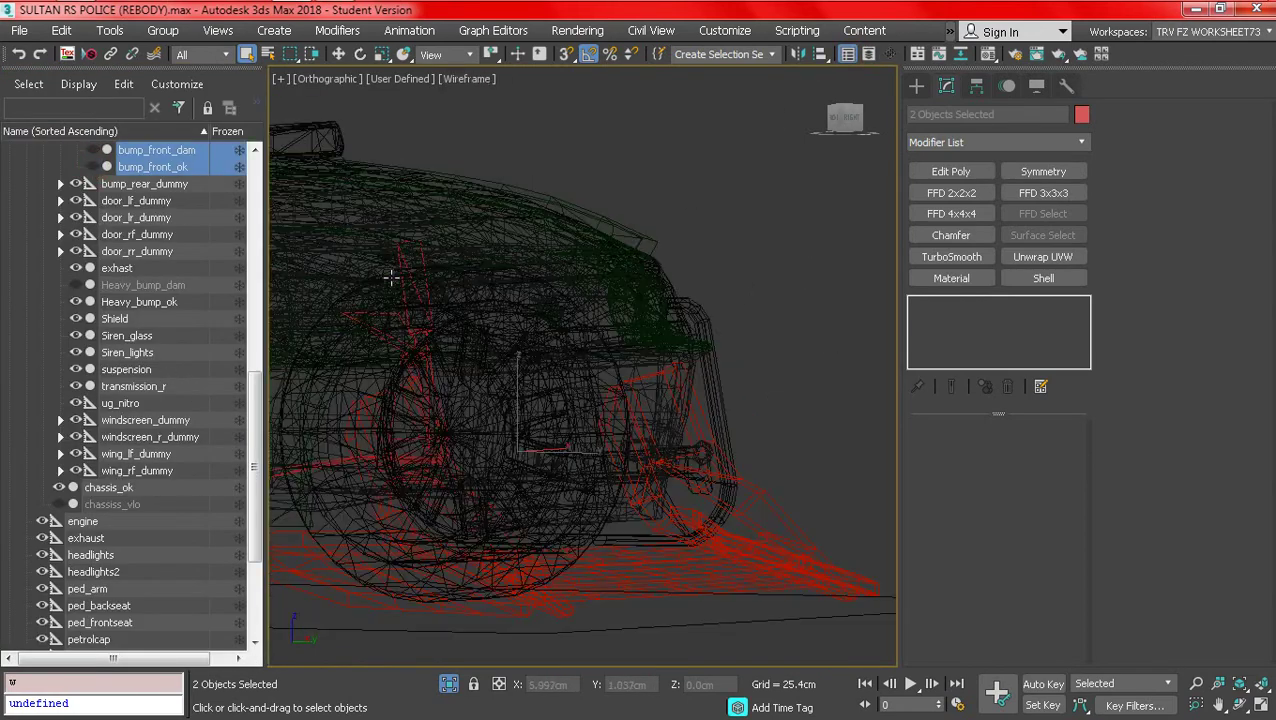
{"action": "key", "text": "F3"}
{"action": "key", "text": "F4"}
{"action": "left_click", "coordinate": [481, 280]}
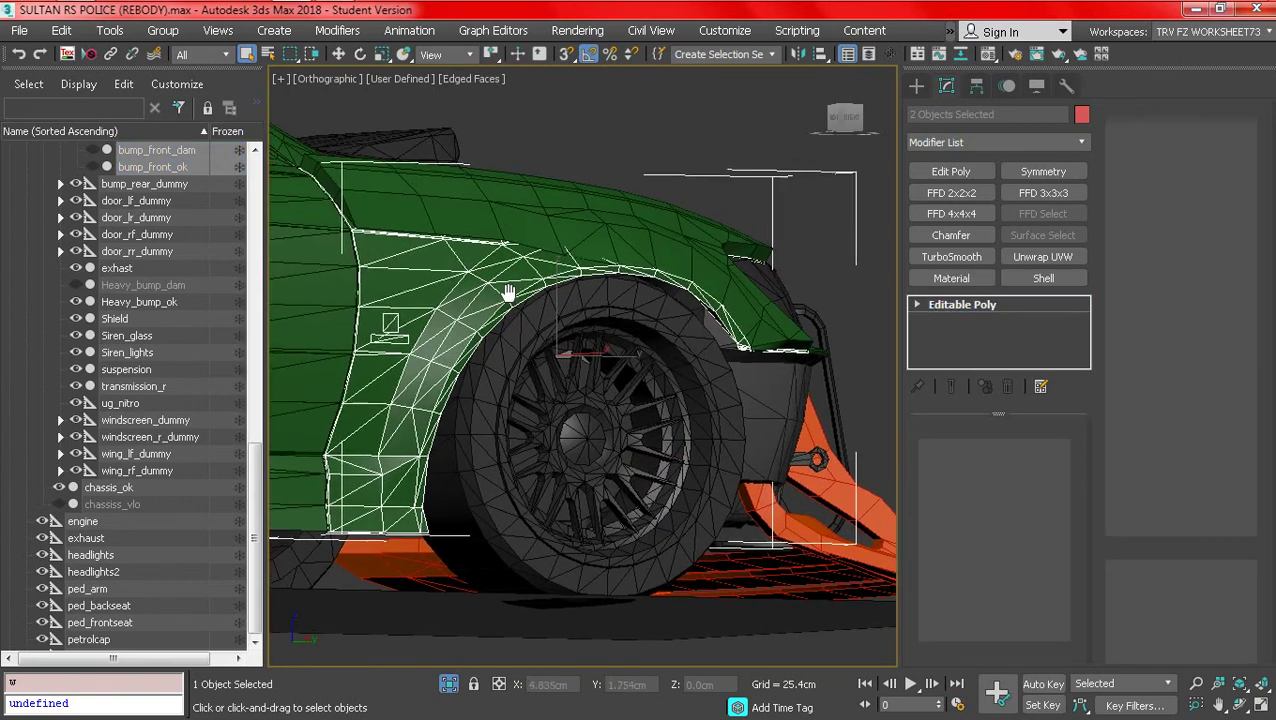
{"action": "middle_click_drag", "start_coordinate": [517, 276], "coordinate": [596, 228], "text": "alt"}
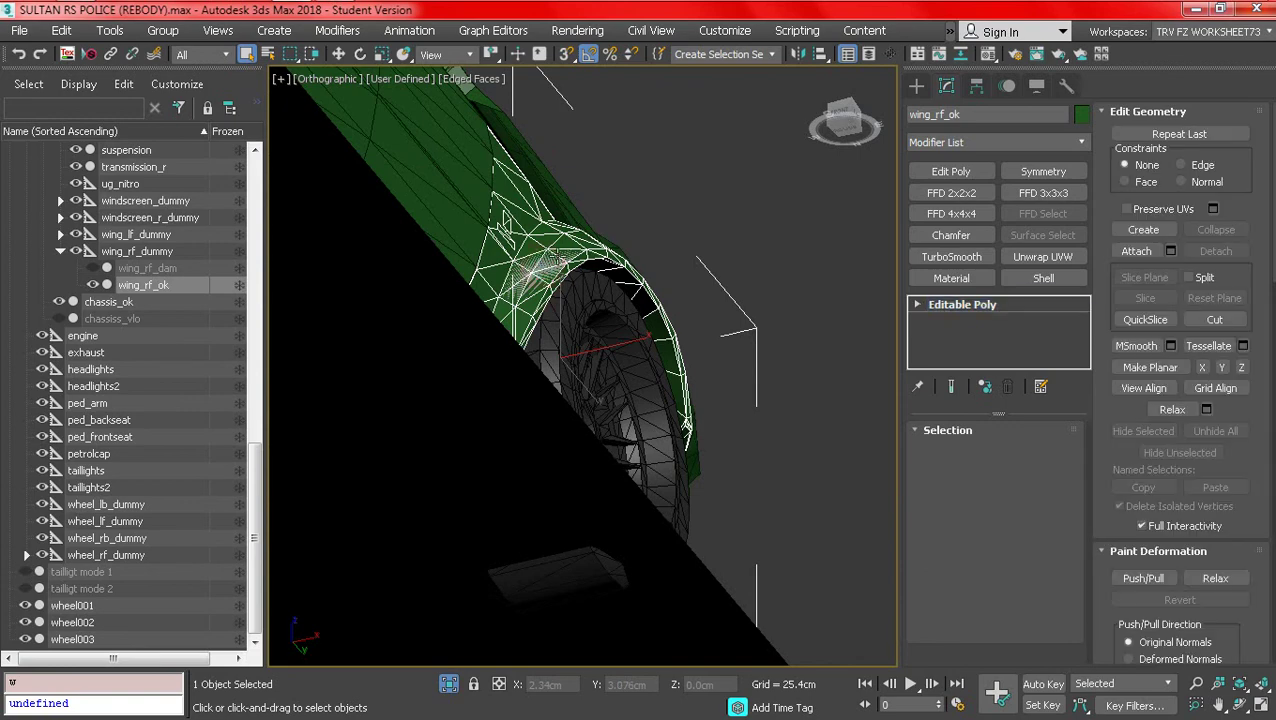
- Region-select the overlapping fender pieces at the top of the wheel arch to identify them in the object list
{"action": "left_click", "coordinate": [555, 128]}
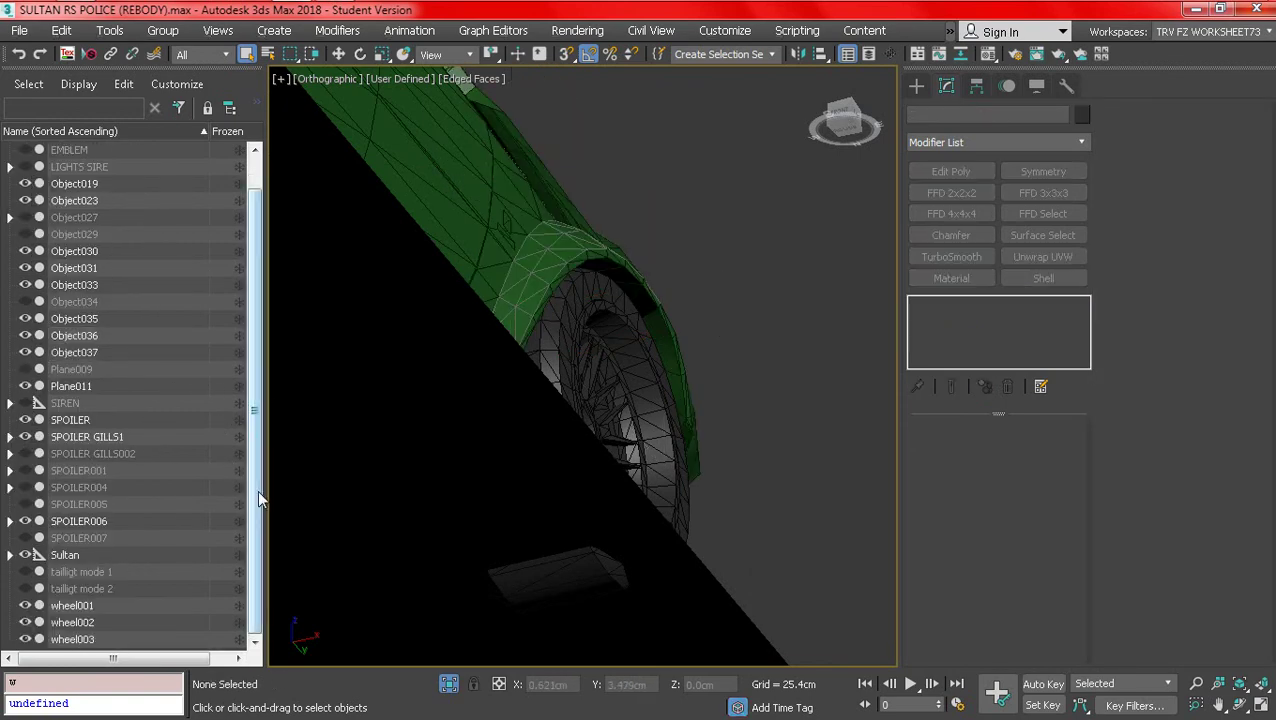
{"action": "left_click_drag", "start_coordinate": [594, 258], "coordinate": [595, 260]}
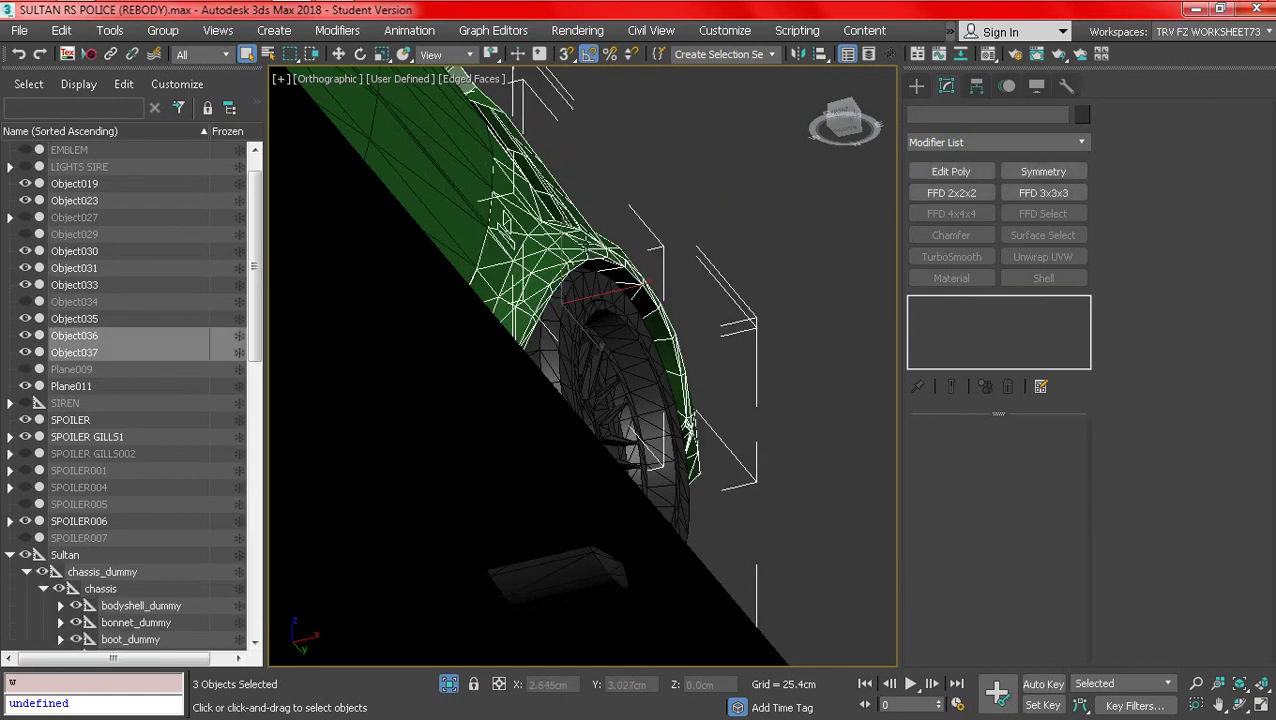
{"action": "left_click", "coordinate": [564, 139]}
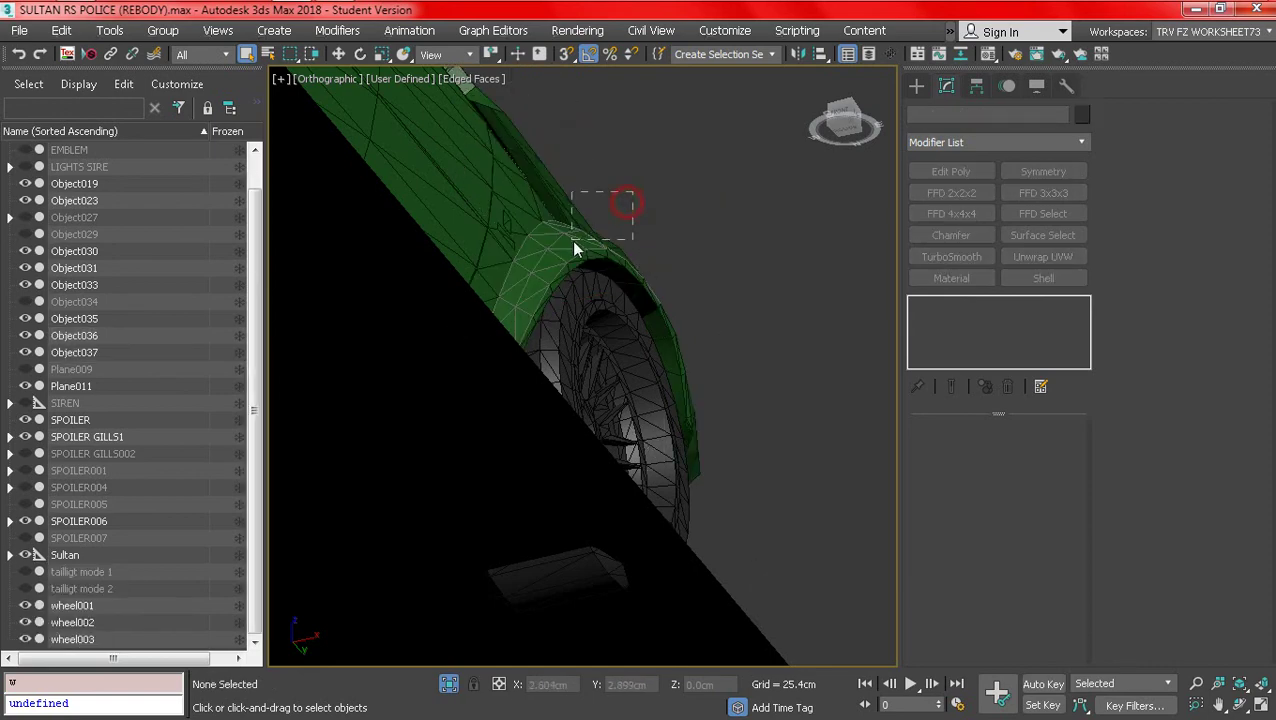
{"action": "left_click_drag", "start_coordinate": [575, 249], "coordinate": [575, 250]}
{"action": "left_click_drag", "start_coordinate": [438, 148], "coordinate": [438, 150]}
{"action": "middle_click_drag", "start_coordinate": [595, 248], "coordinate": [519, 347], "text": "alt"}
{"action": "scroll", "coordinate": [519, 347], "scroll_direction": "down", "scroll_amount": 2}
{"action": "scroll", "coordinate": [519, 347], "scroll_direction": "up", "scroll_amount": 3}
- Find Object037 in the scene object list, hide it and inspect the fender over the front wheel
{"action": "left_click", "coordinate": [519, 414]}
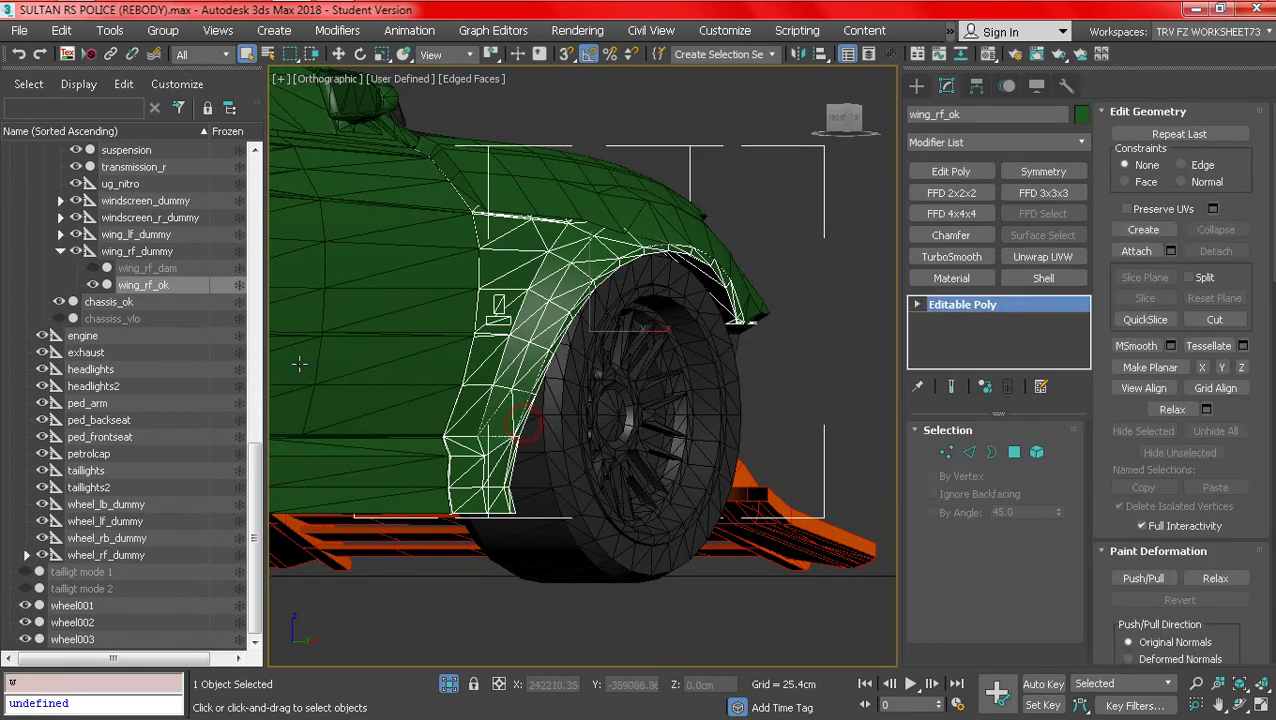
{"action": "left_click_drag", "start_coordinate": [259, 464], "coordinate": [274, 190]}
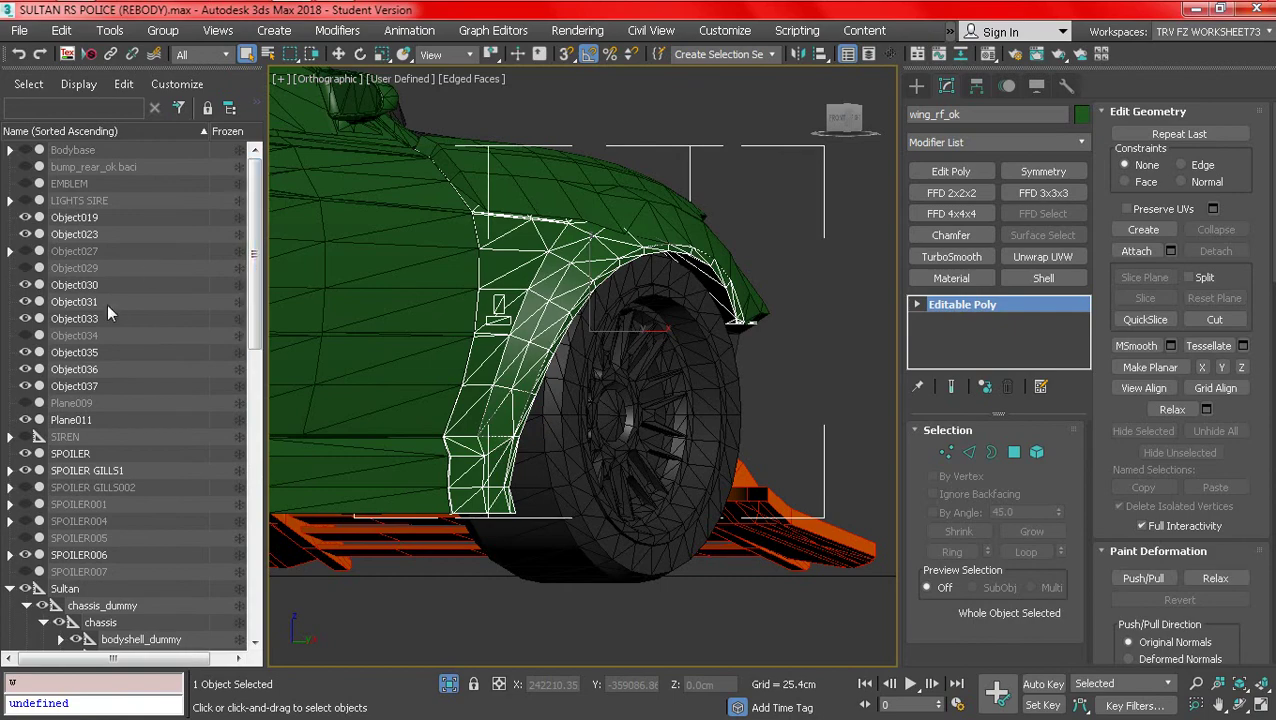
{"action": "left_click", "coordinate": [83, 388]}
{"action": "middle_click_drag", "start_coordinate": [540, 300], "coordinate": [548, 395], "text": "alt"}
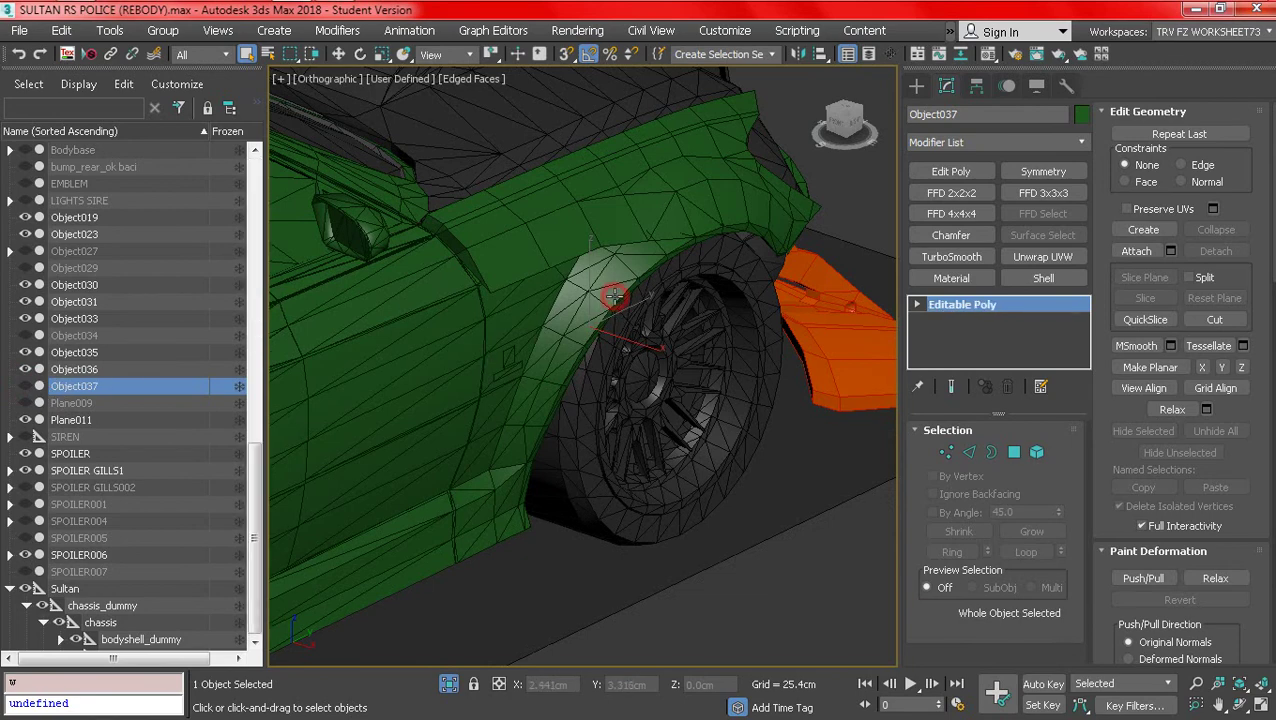
- Examine the right front fender over the wheel with and without edged faces, from the side and the front
{"action": "left_click", "coordinate": [615, 295]}
{"action": "key", "text": "F4"}
{"action": "scroll", "coordinate": [648, 390], "scroll_direction": "down", "scroll_amount": 4}
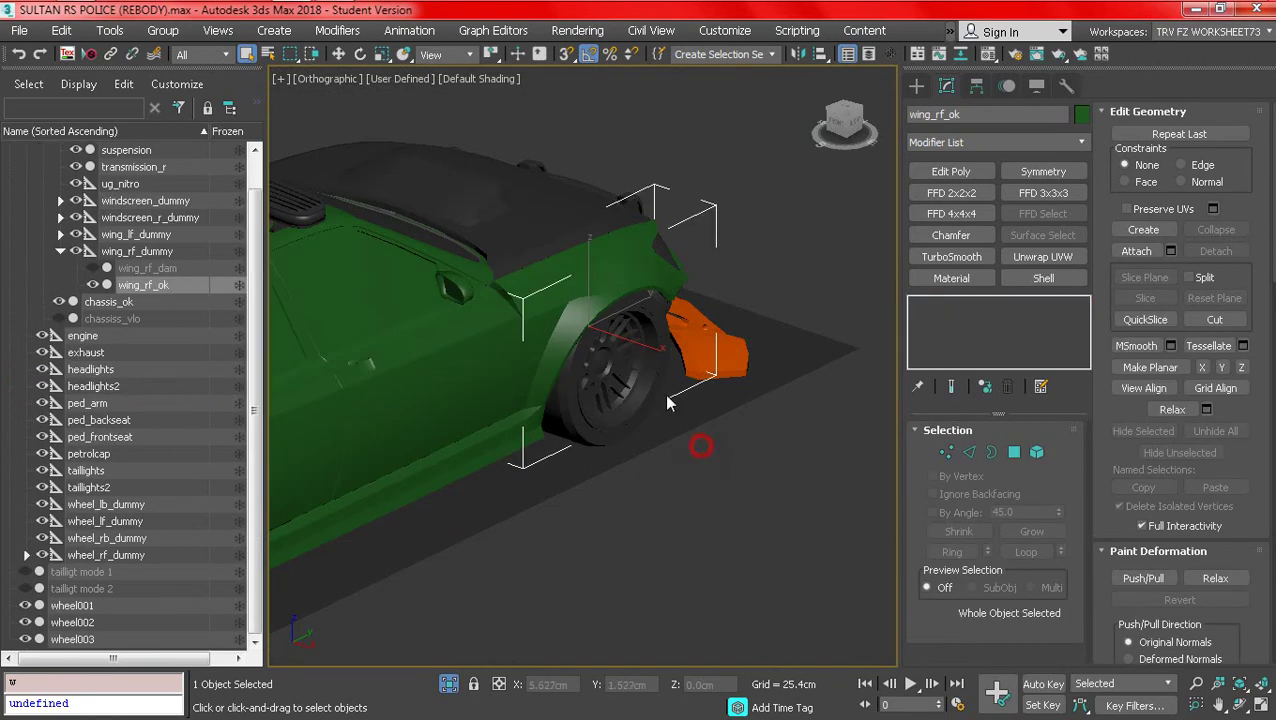
{"action": "key", "text": "ctrl+d"}
{"action": "key", "text": "F4"}
{"action": "mouse_move", "coordinate": [612, 378]}
{"action": "middle_mouse_down", "text": "alt"}
{"action": "mouse_move", "coordinate": [443, 325]}
{"action": "mouse_move", "coordinate": [533, 276]}
{"action": "middle_mouse_up", "text": "alt"}
{"action": "key", "text": "F4"}
- Change the object color of the upper fender piece Object036 to dark gray
{"action": "middle_click_drag", "start_coordinate": [604, 316], "coordinate": [602, 412]}
{"action": "scroll", "coordinate": [602, 412], "scroll_direction": "up", "scroll_amount": 3}
{"action": "left_click", "coordinate": [1082, 116]}
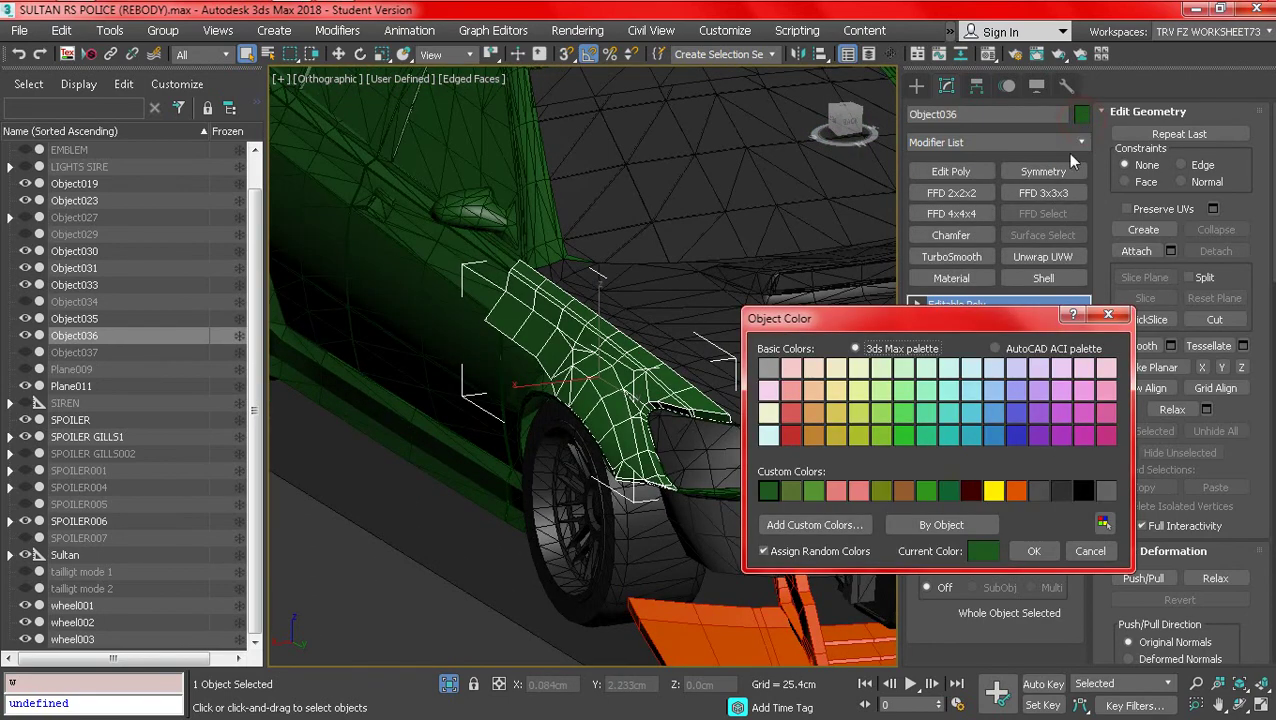
{"action": "left_click", "coordinate": [1038, 551]}
- Compare the recolored fender piece with the surrounding bodywork from several angles, with and without edged faces
{"action": "key", "text": "F4"}
{"action": "mouse_move", "coordinate": [650, 420]}
{"action": "middle_mouse_down", "text": "alt"}
{"action": "mouse_move", "coordinate": [807, 510]}
{"action": "mouse_move", "coordinate": [760, 364]}
{"action": "mouse_move", "coordinate": [604, 414]}
{"action": "mouse_move", "coordinate": [698, 404]}
{"action": "mouse_move", "coordinate": [746, 473]}
{"action": "mouse_move", "coordinate": [802, 441]}
{"action": "mouse_move", "coordinate": [672, 328]}
{"action": "mouse_move", "coordinate": [683, 383]}
{"action": "mouse_move", "coordinate": [746, 353]}
{"action": "middle_mouse_up", "text": "alt"}
{"action": "scroll", "coordinate": [602, 414], "scroll_direction": "down", "scroll_amount": 2}
{"action": "key", "text": "F4"}
{"action": "scroll", "coordinate": [604, 414], "scroll_direction": "up", "scroll_amount": 2}
{"action": "key", "text": "F4"}
{"action": "key", "text": "F4"}
{"action": "key", "text": "F4"}
{"action": "key", "text": "F4"}
{"action": "scroll", "coordinate": [827, 209], "scroll_direction": "up", "scroll_amount": 4}
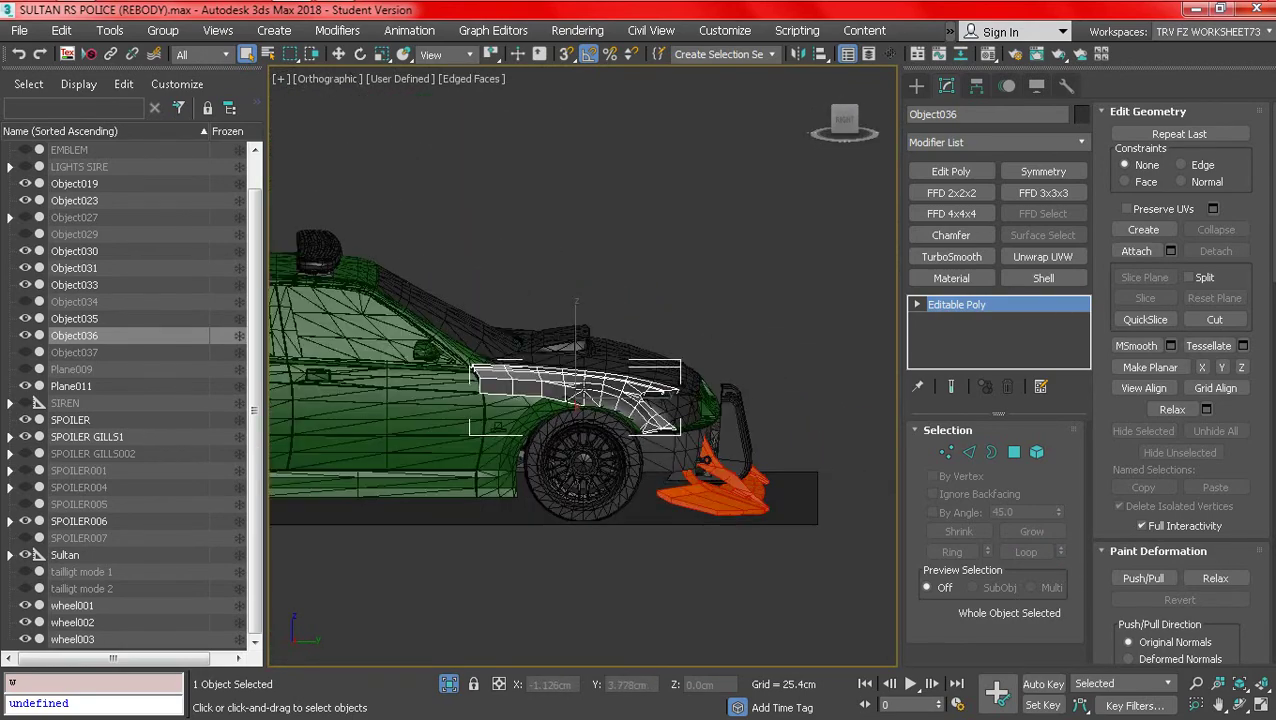
- In the right view, raise the vertex on Object036's lower edge above the wheel arch by about 0.05 cm
{"action": "left_click", "coordinate": [845, 128]}
{"action": "scroll", "coordinate": [565, 402], "scroll_direction": "up", "scroll_amount": 4}
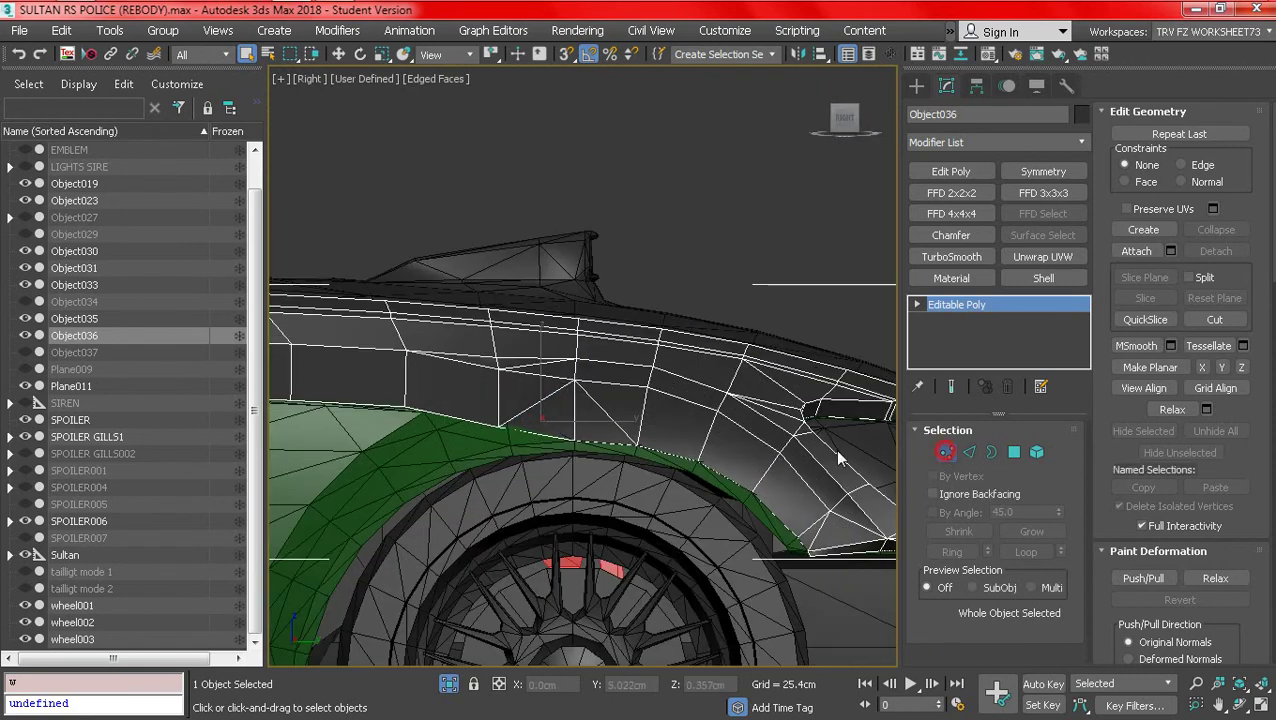
{"action": "key", "text": "1"}
{"action": "left_click", "coordinate": [505, 428]}
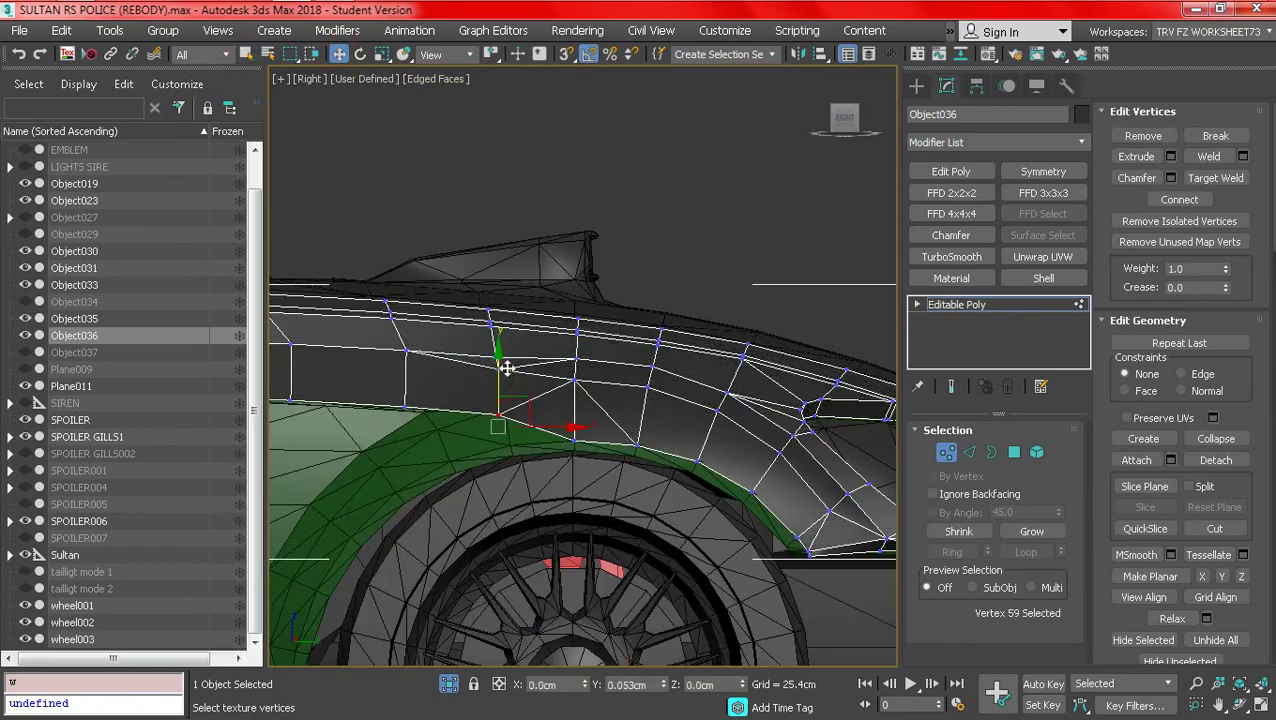
{"action": "middle_click_drag", "start_coordinate": [517, 372], "coordinate": [729, 405], "text": "alt"}
{"action": "scroll", "coordinate": [598, 368], "scroll_direction": "up", "scroll_amount": 2}
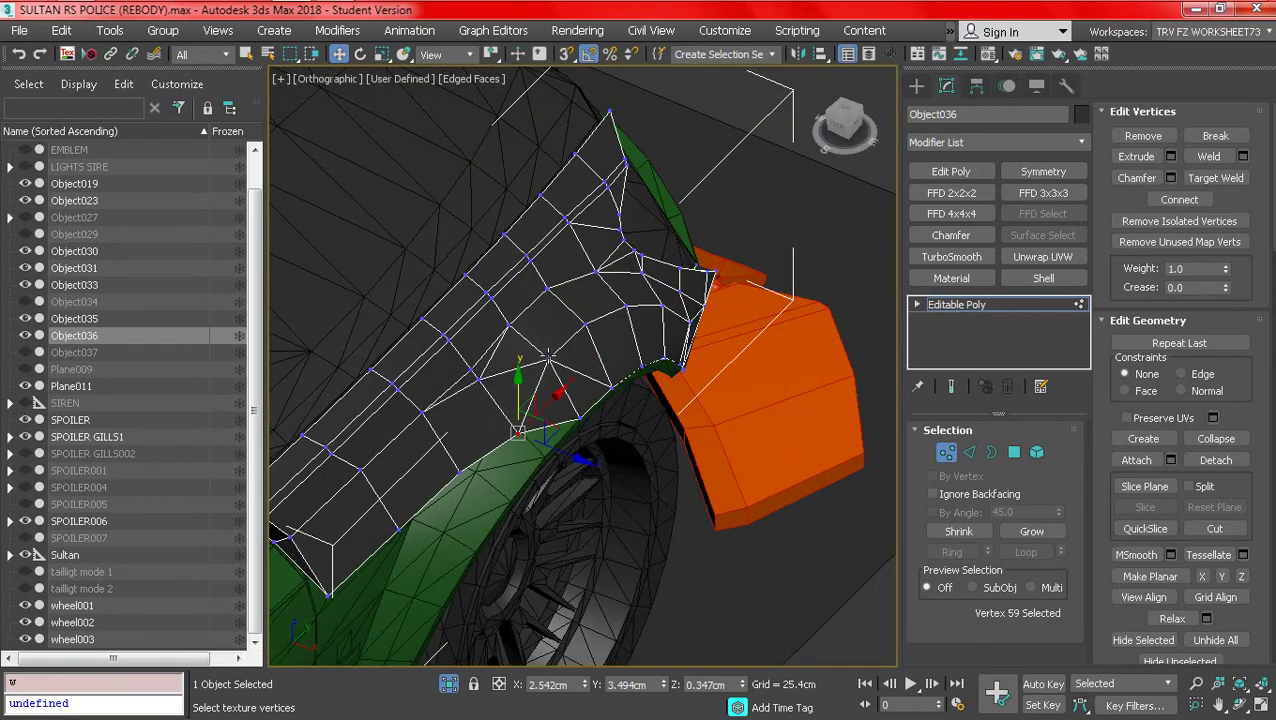
- In the back view, shift the outer-edge vertex of the fender piece about 0.012 cm outward and finish vertex editing
{"action": "middle_click_drag", "start_coordinate": [585, 326], "coordinate": [378, 266], "text": "alt"}
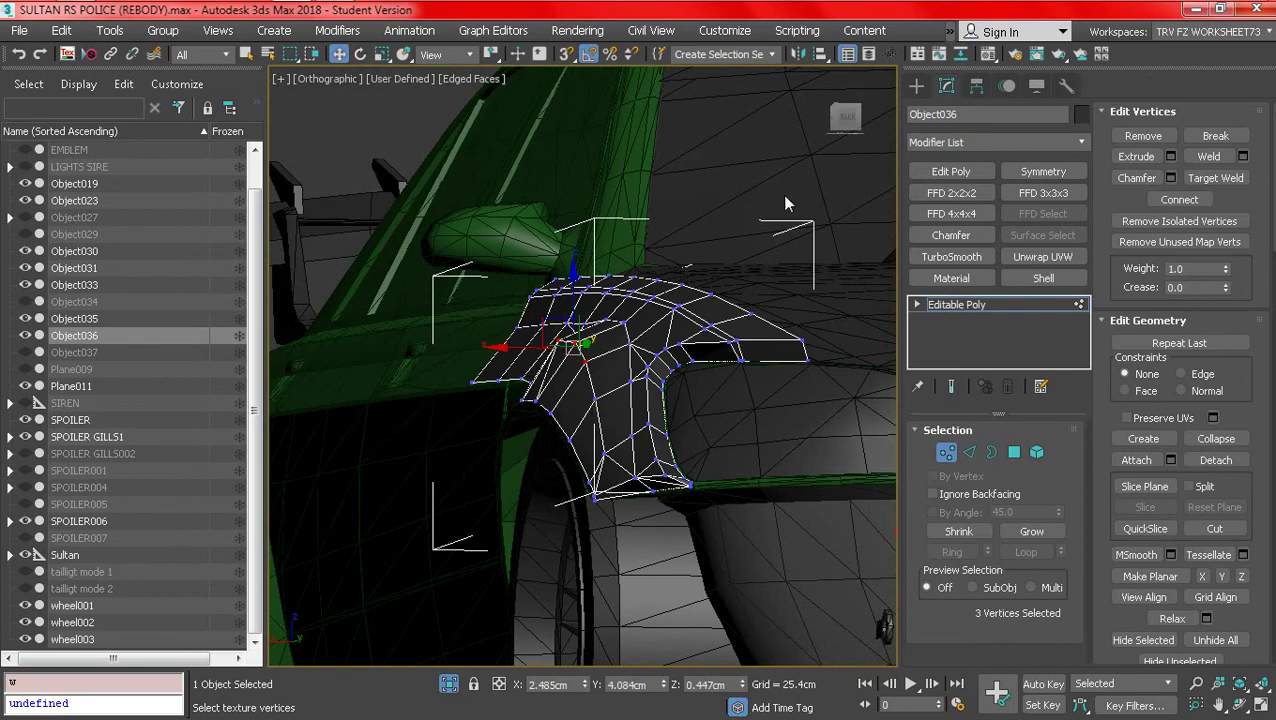
{"action": "left_click", "coordinate": [847, 120]}
{"action": "scroll", "coordinate": [427, 350], "scroll_direction": "up", "scroll_amount": 6}
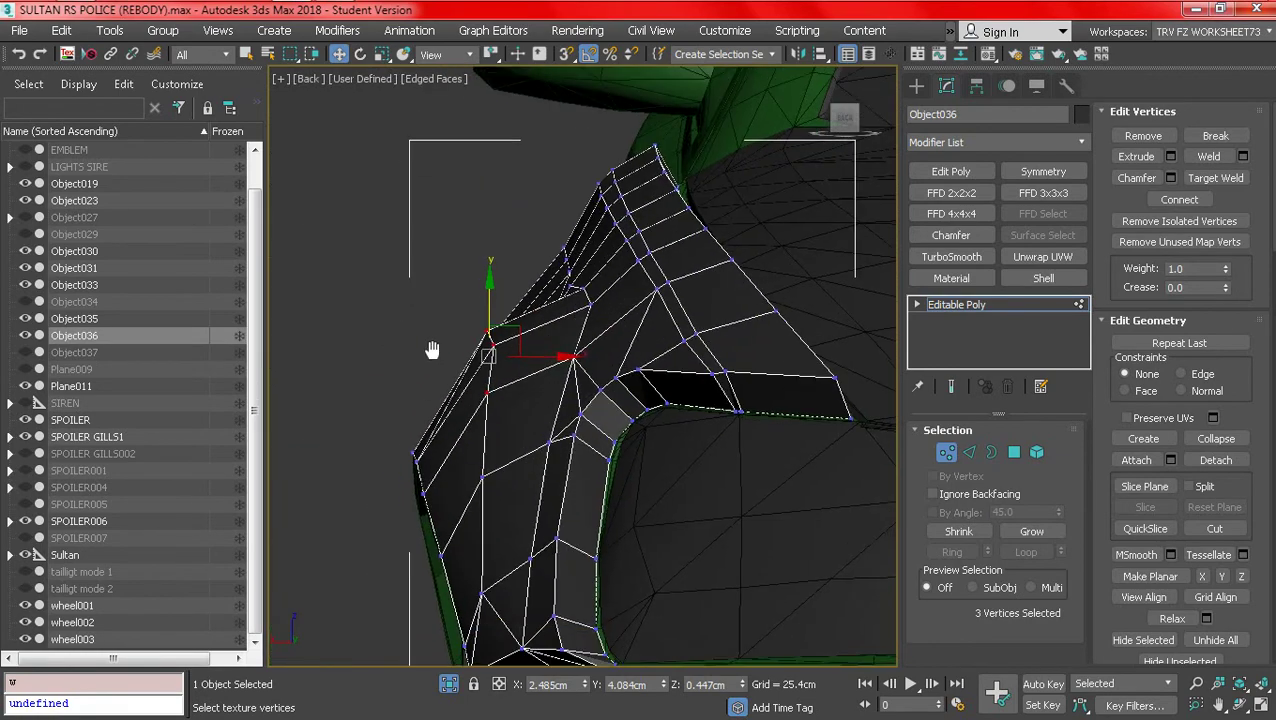
{"action": "key", "text": "F3"}
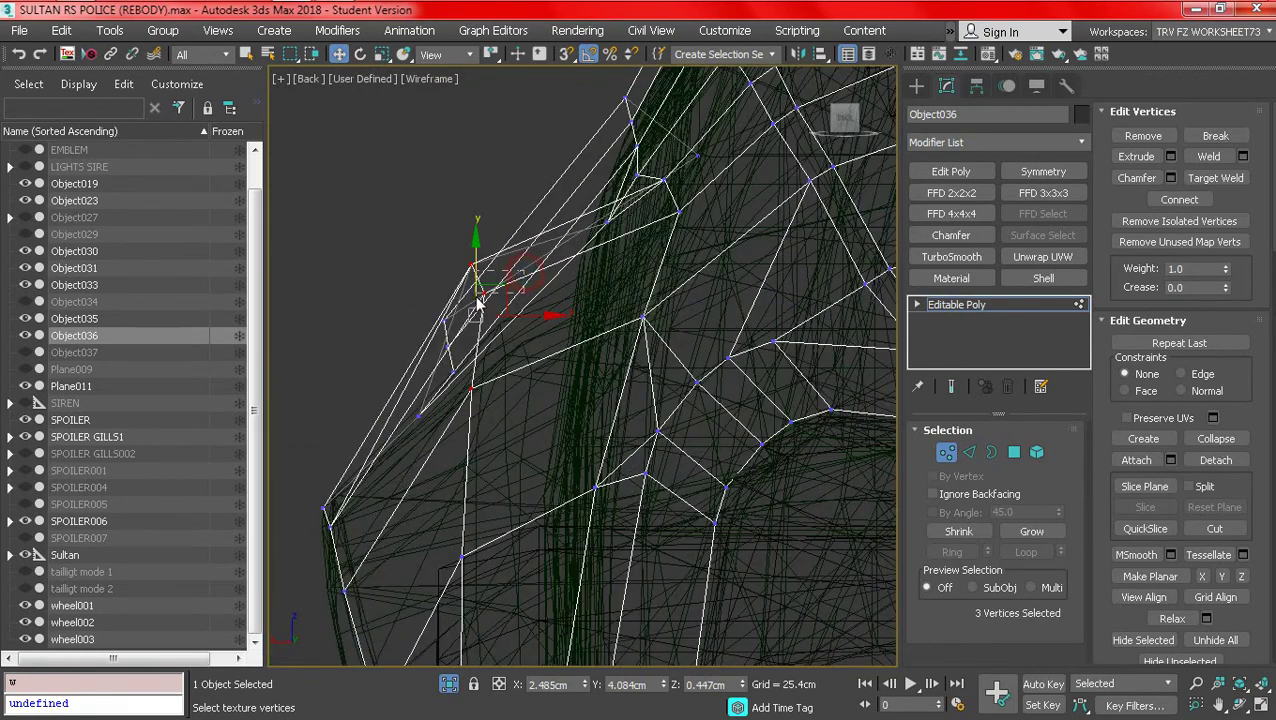
{"action": "key", "text": "F3"}
{"action": "left_click_drag", "start_coordinate": [524, 300], "coordinate": [516, 307]}
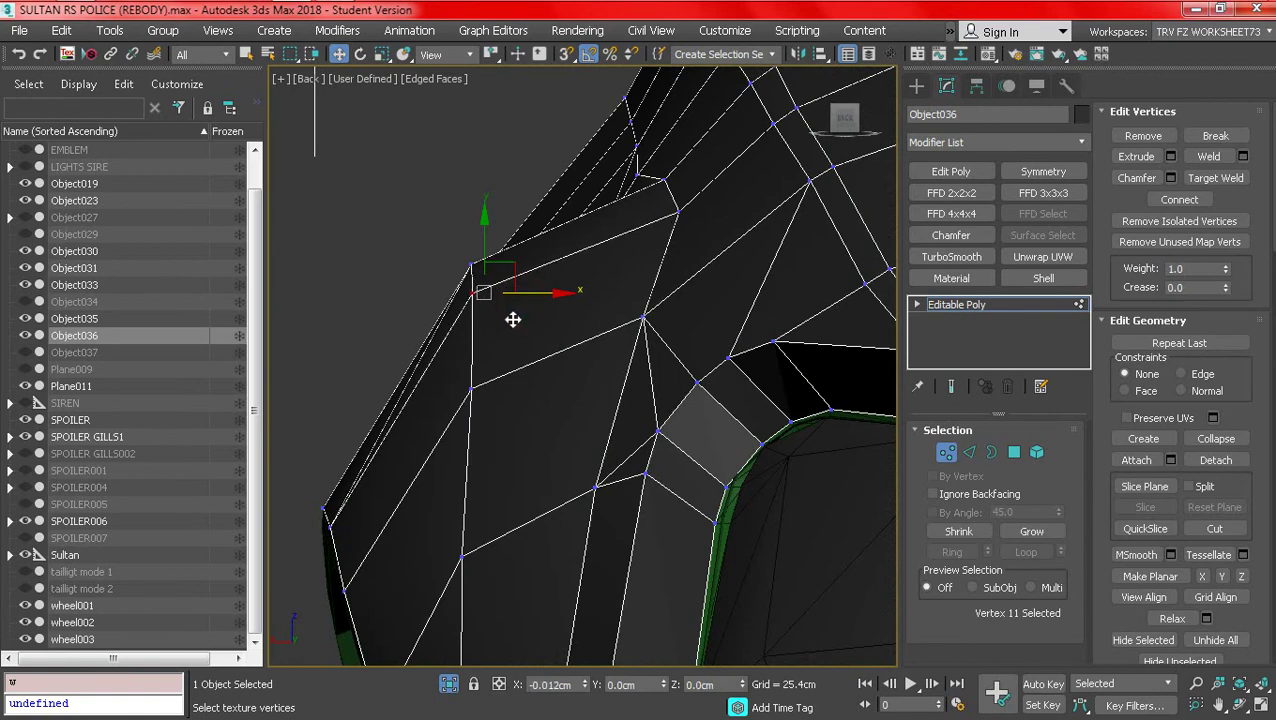
{"action": "scroll", "coordinate": [484, 368], "scroll_direction": "down", "scroll_amount": 3}
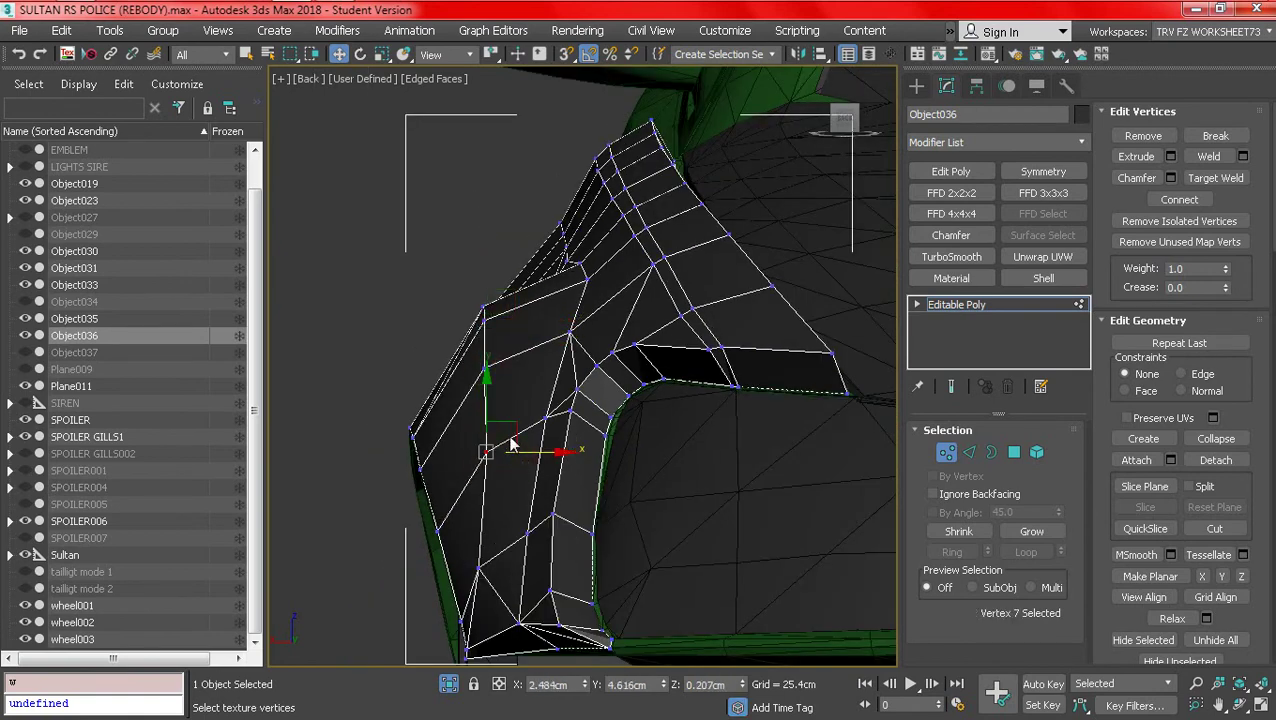
{"action": "mouse_move", "coordinate": [512, 444]}
{"action": "middle_mouse_down", "text": "alt"}
{"action": "mouse_move", "coordinate": [678, 436]}
{"action": "mouse_move", "coordinate": [758, 464]}
{"action": "mouse_move", "coordinate": [708, 496]}
{"action": "mouse_move", "coordinate": [704, 526]}
{"action": "mouse_move", "coordinate": [678, 515]}
{"action": "mouse_move", "coordinate": [678, 598]}
{"action": "mouse_move", "coordinate": [718, 379]}
{"action": "mouse_move", "coordinate": [726, 436]}
{"action": "mouse_move", "coordinate": [690, 330]}
{"action": "mouse_move", "coordinate": [755, 373]}
{"action": "mouse_move", "coordinate": [643, 394]}
{"action": "mouse_move", "coordinate": [515, 379]}
{"action": "mouse_move", "coordinate": [786, 441]}
{"action": "middle_mouse_up", "text": "alt"}
{"action": "left_click", "coordinate": [944, 456]}
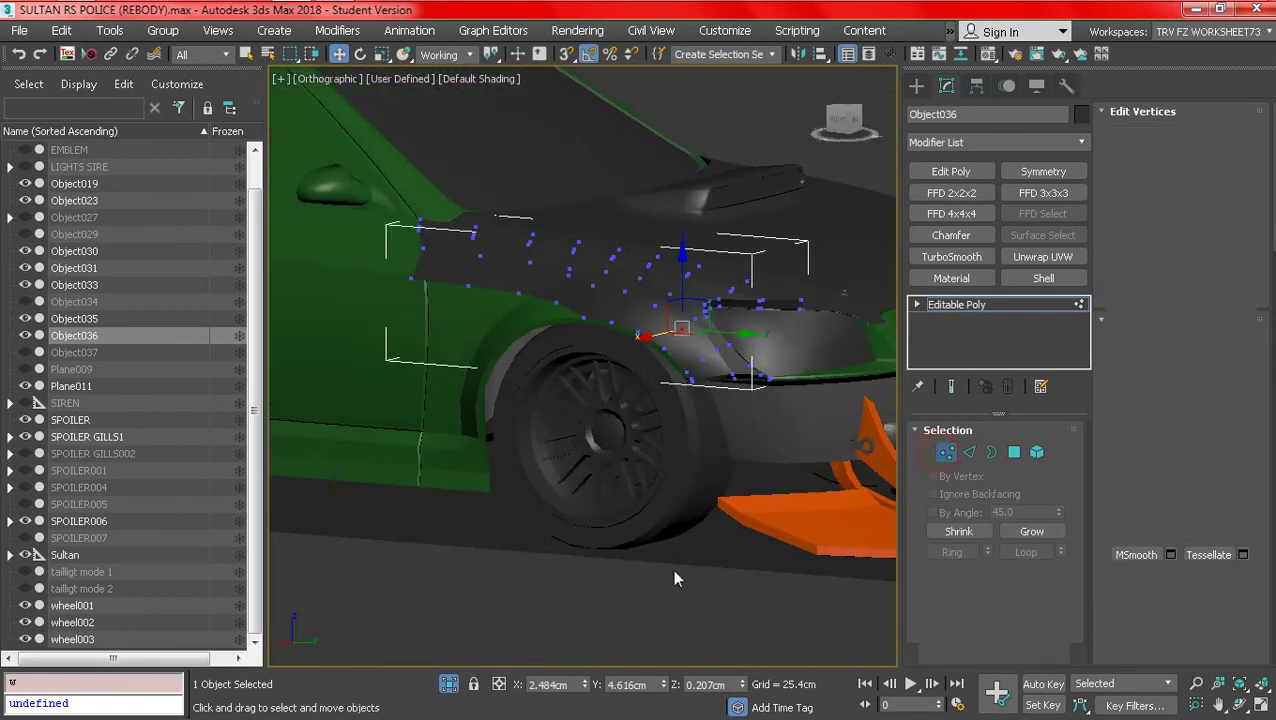
- Inspect the reshaped fender and hood area from the car's front, with and without edged faces
{"action": "key", "text": "F4"}
{"action": "left_click", "coordinate": [664, 523]}
{"action": "middle_click_drag", "start_coordinate": [664, 523], "coordinate": [554, 548], "text": "alt"}
{"action": "key", "text": "F4"}
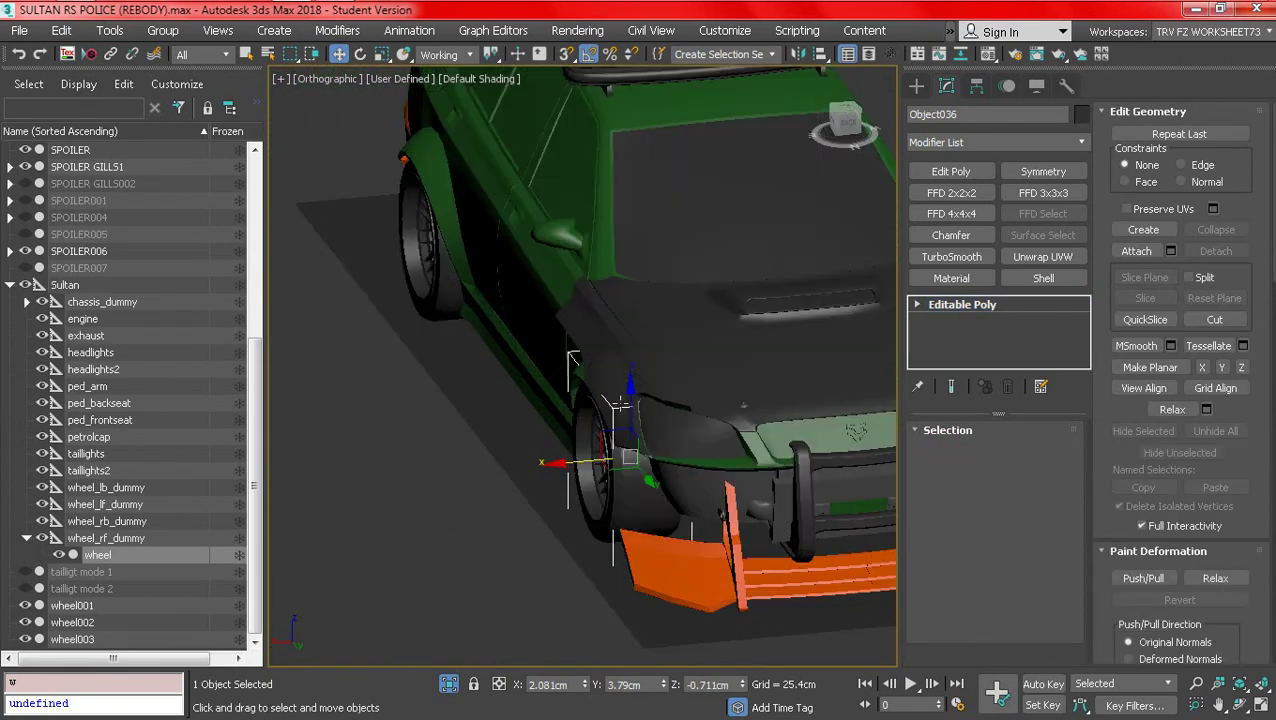
{"action": "scroll", "coordinate": [564, 427], "scroll_direction": "down", "scroll_amount": 5}
{"action": "key", "text": "F4"}
{"action": "scroll", "coordinate": [570, 427], "scroll_direction": "up", "scroll_amount": 6}
{"action": "key", "text": "F4"}
{"action": "scroll", "coordinate": [576, 425], "scroll_direction": "up", "scroll_amount": 2}
{"action": "key", "text": "F4"}
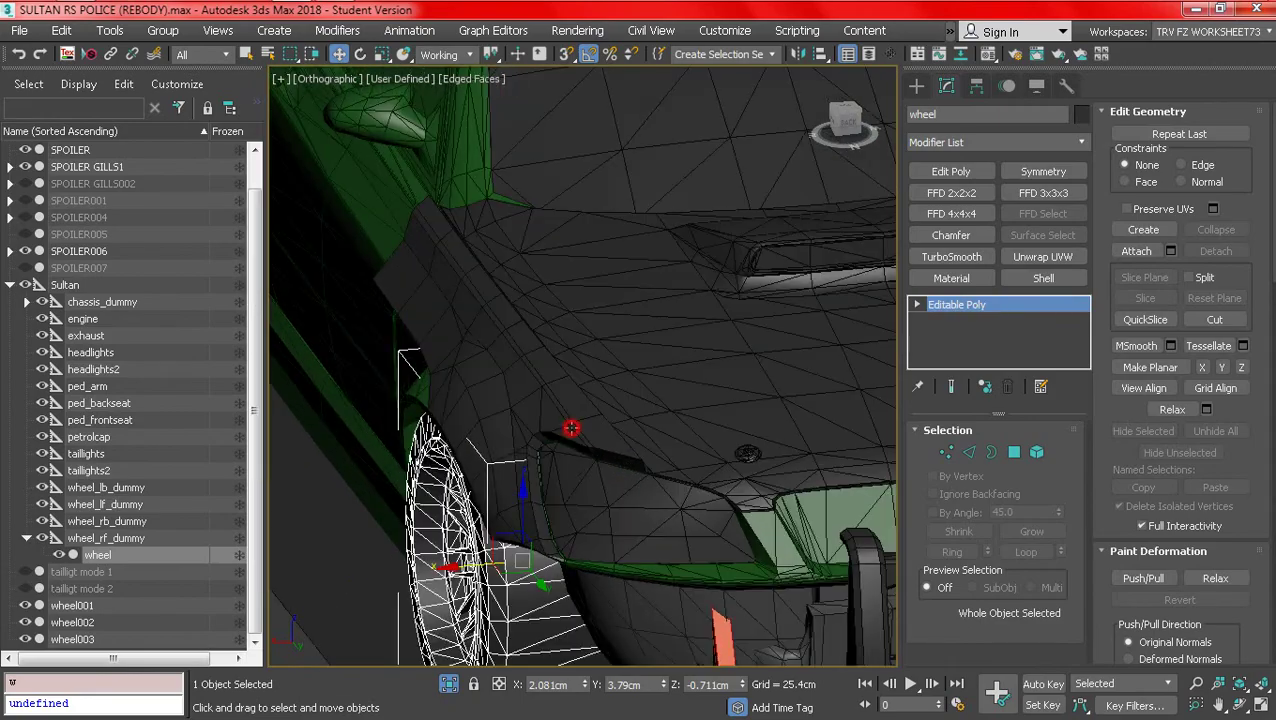
- Select the fender piece Object036 and check how it fits around the headlight and wheel arch
{"action": "left_click", "coordinate": [530, 396]}
{"action": "middle_click_drag", "start_coordinate": [530, 396], "coordinate": [691, 424], "text": "alt"}
{"action": "scroll", "coordinate": [665, 440], "scroll_direction": "down", "scroll_amount": 6}
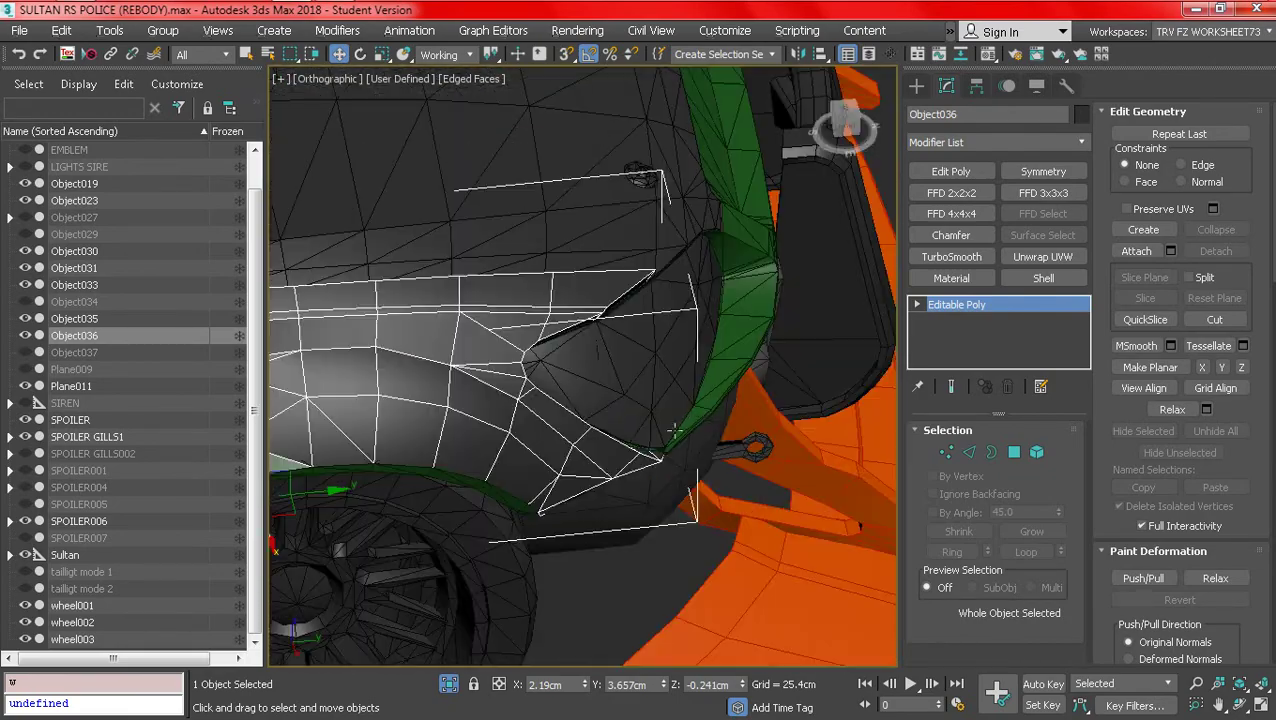
{"action": "mouse_move", "coordinate": [664, 520]}
{"action": "middle_mouse_down", "text": "alt"}
{"action": "mouse_move", "coordinate": [649, 421]}
{"action": "mouse_move", "coordinate": [581, 407]}
{"action": "mouse_move", "coordinate": [390, 421]}
{"action": "mouse_move", "coordinate": [410, 365]}
{"action": "mouse_move", "coordinate": [385, 348]}
{"action": "mouse_move", "coordinate": [421, 407]}
{"action": "mouse_move", "coordinate": [482, 437]}
{"action": "middle_mouse_up", "text": "alt"}
{"action": "scroll", "coordinate": [693, 451], "scroll_direction": "up", "scroll_amount": 5}
{"action": "key", "text": "F4"}
{"action": "scroll", "coordinate": [386, 349], "scroll_direction": "down", "scroll_amount": 3}
{"action": "key", "text": "F4"}
{"action": "scroll", "coordinate": [421, 407], "scroll_direction": "down", "scroll_amount": 3}
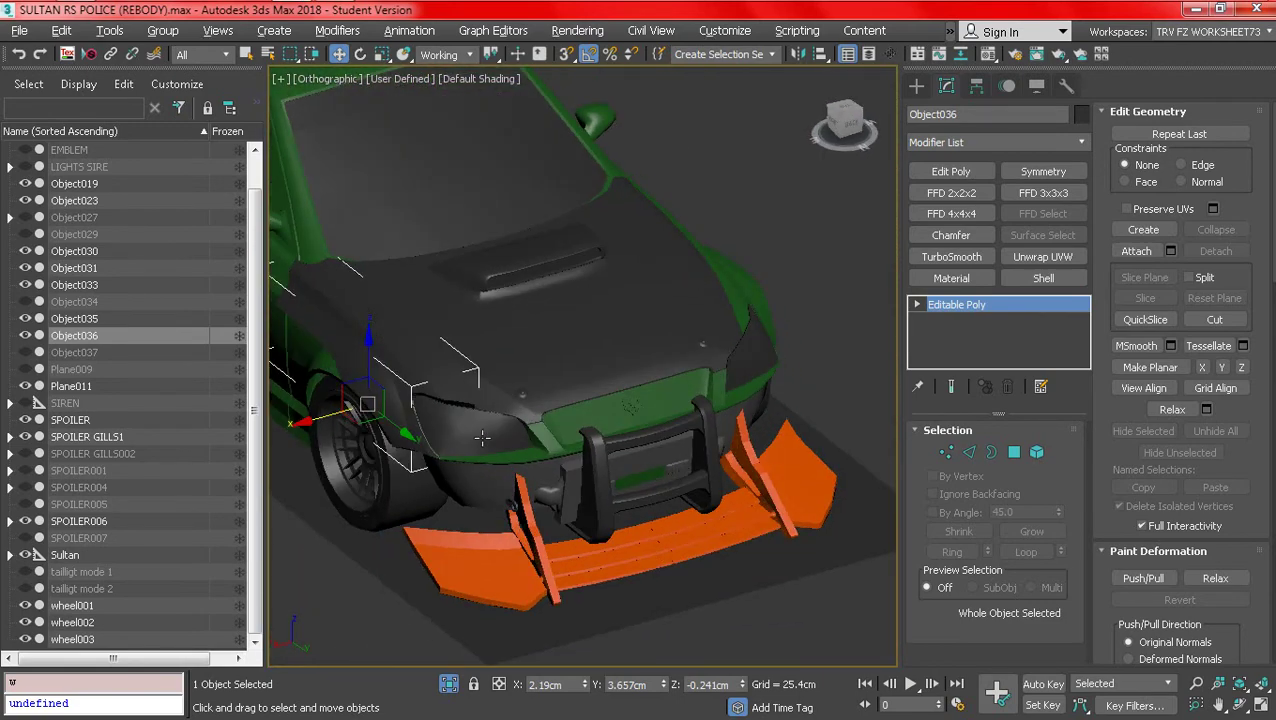
- Set Object036's object color to the custom orange, clear the selection and close the scene object list
{"action": "left_click", "coordinate": [1082, 115]}
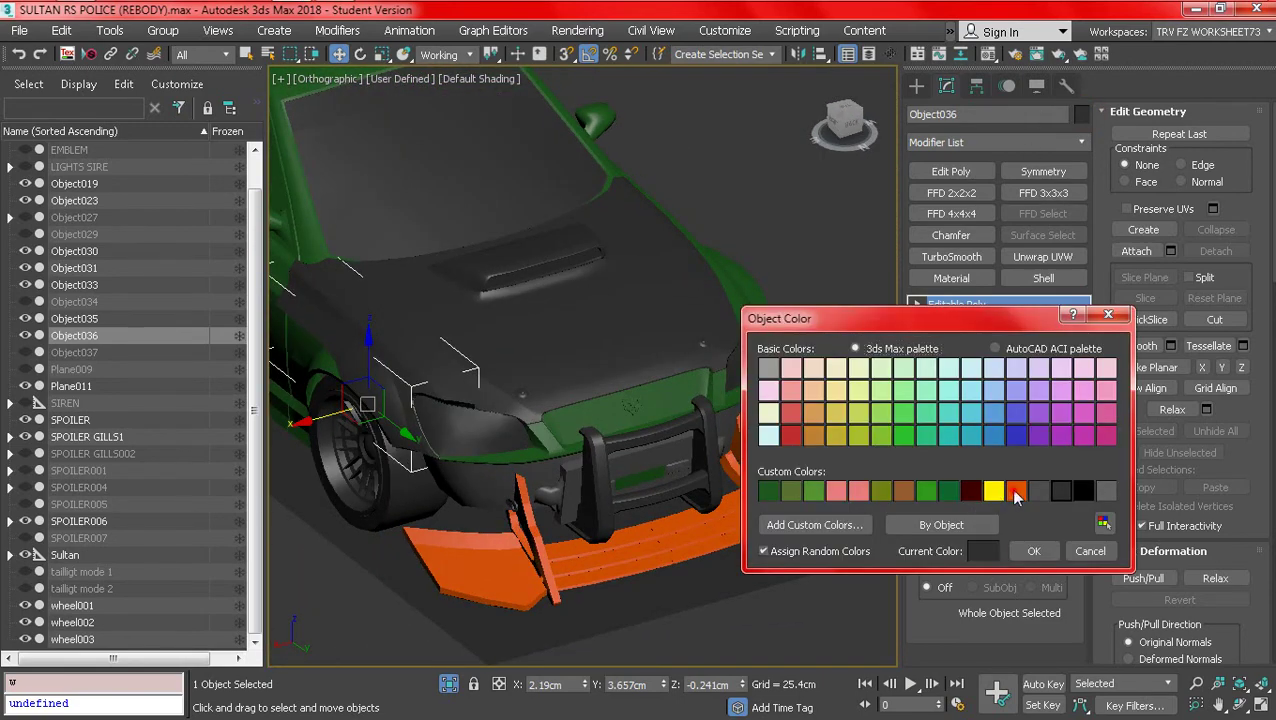
{"action": "left_click", "coordinate": [1015, 490]}
{"action": "left_click", "coordinate": [1031, 551]}
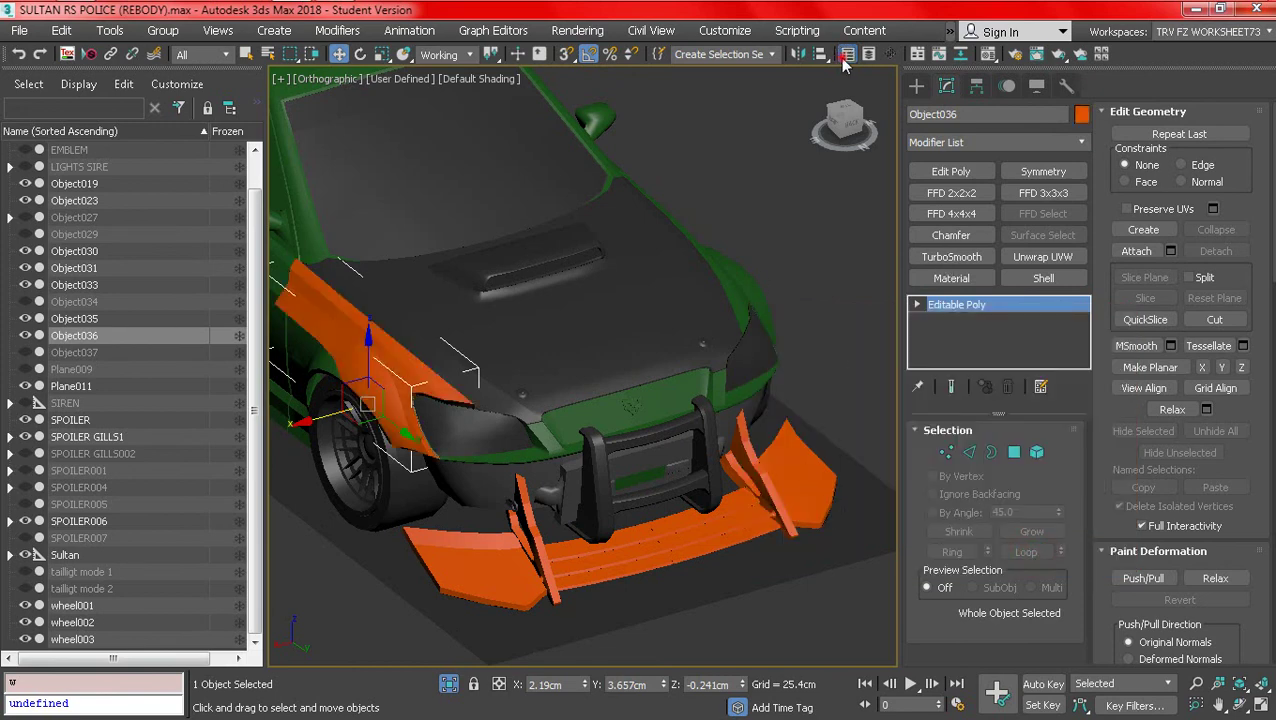
{"action": "key", "text": "ctrl+d"}
{"action": "scroll", "coordinate": [716, 366], "scroll_direction": "down", "scroll_amount": 3}
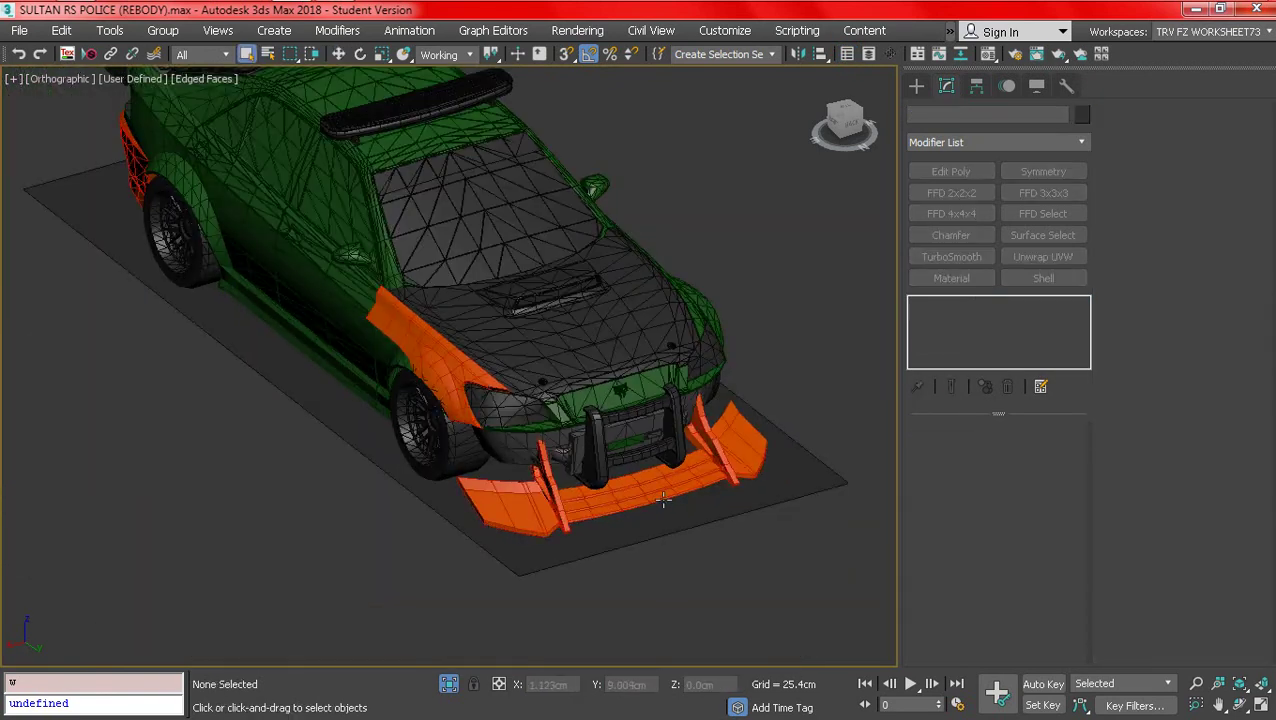
- Examine the orange fender piece from the rear and side, checking its lower edge against the green wheel arch
{"action": "left_click", "coordinate": [648, 528]}
{"action": "middle_click_drag", "start_coordinate": [648, 528], "coordinate": [663, 478], "text": "alt"}
{"action": "scroll", "coordinate": [597, 322], "scroll_direction": "up", "scroll_amount": 3}
{"action": "left_click", "coordinate": [580, 292]}
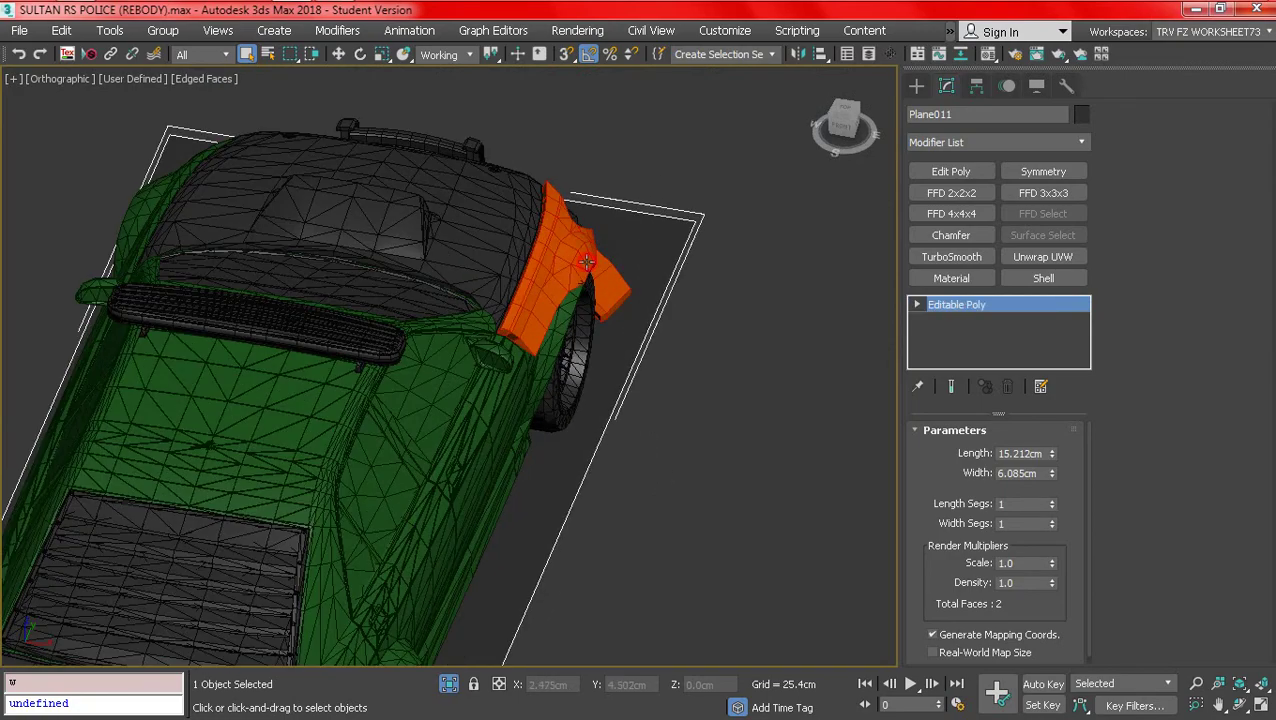
{"action": "middle_click_drag", "start_coordinate": [626, 325], "coordinate": [570, 293], "text": "alt"}
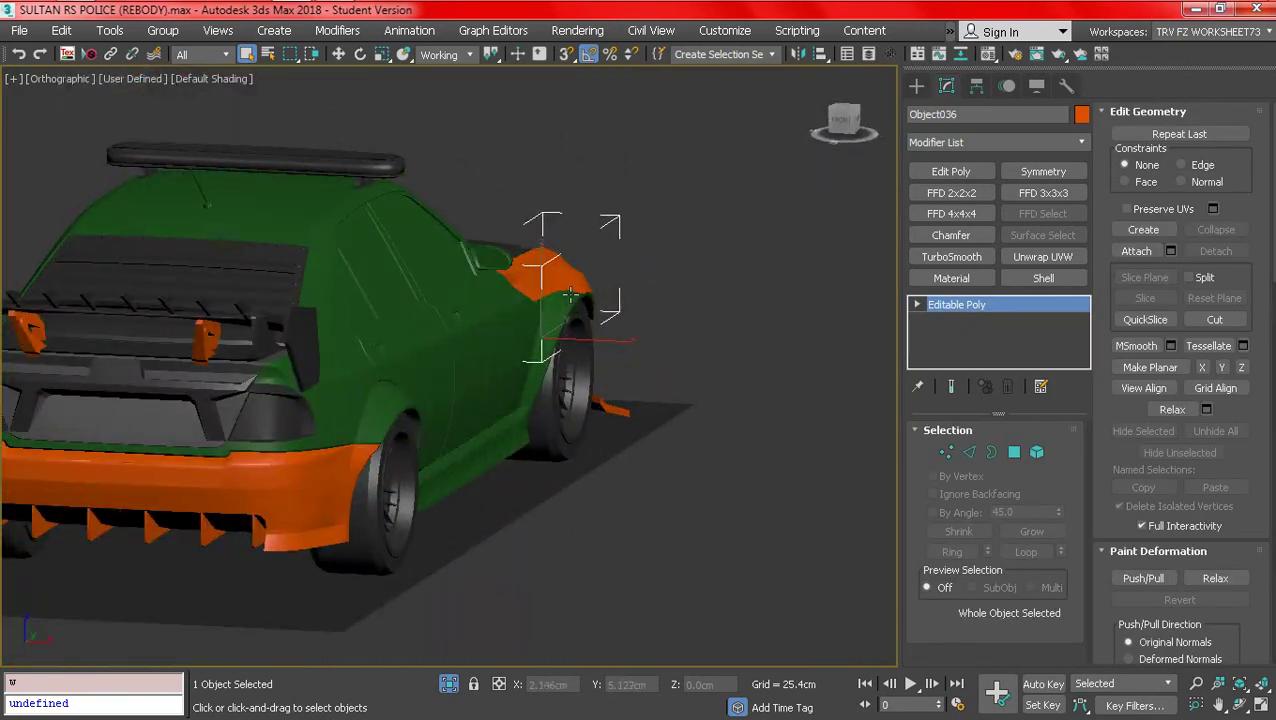
{"action": "scroll", "coordinate": [570, 294], "scroll_direction": "up", "scroll_amount": 5}
{"action": "key", "text": "F4"}
{"action": "left_click_drag", "start_coordinate": [570, 294], "coordinate": [570, 294]}
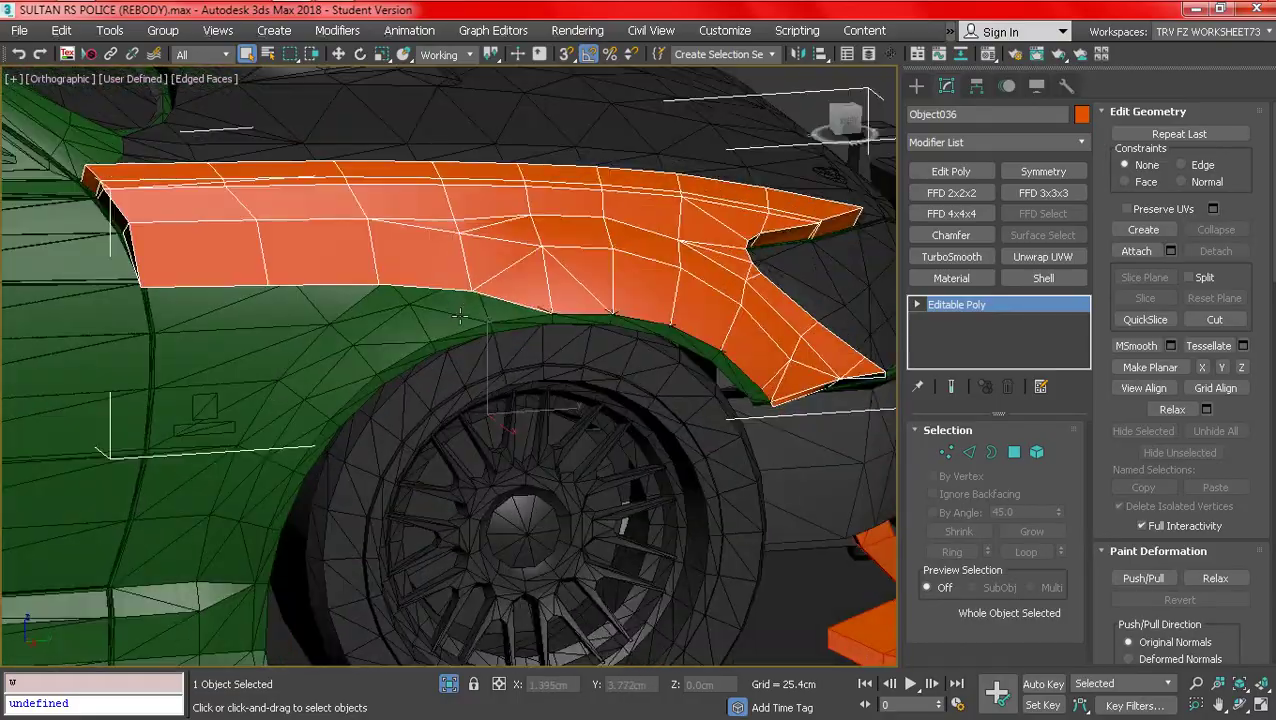
{"action": "middle_click_drag", "start_coordinate": [460, 316], "coordinate": [419, 318], "text": "alt"}
{"action": "middle_click_drag", "start_coordinate": [418, 340], "coordinate": [693, 371], "text": "alt"}
- Isolate the front fender wing_rf_ok, the orange piece Object036 and the front wheel from the rest of the car
{"action": "left_click", "coordinate": [457, 332]}
{"action": "left_click", "coordinate": [585, 289], "text": "ctrl"}
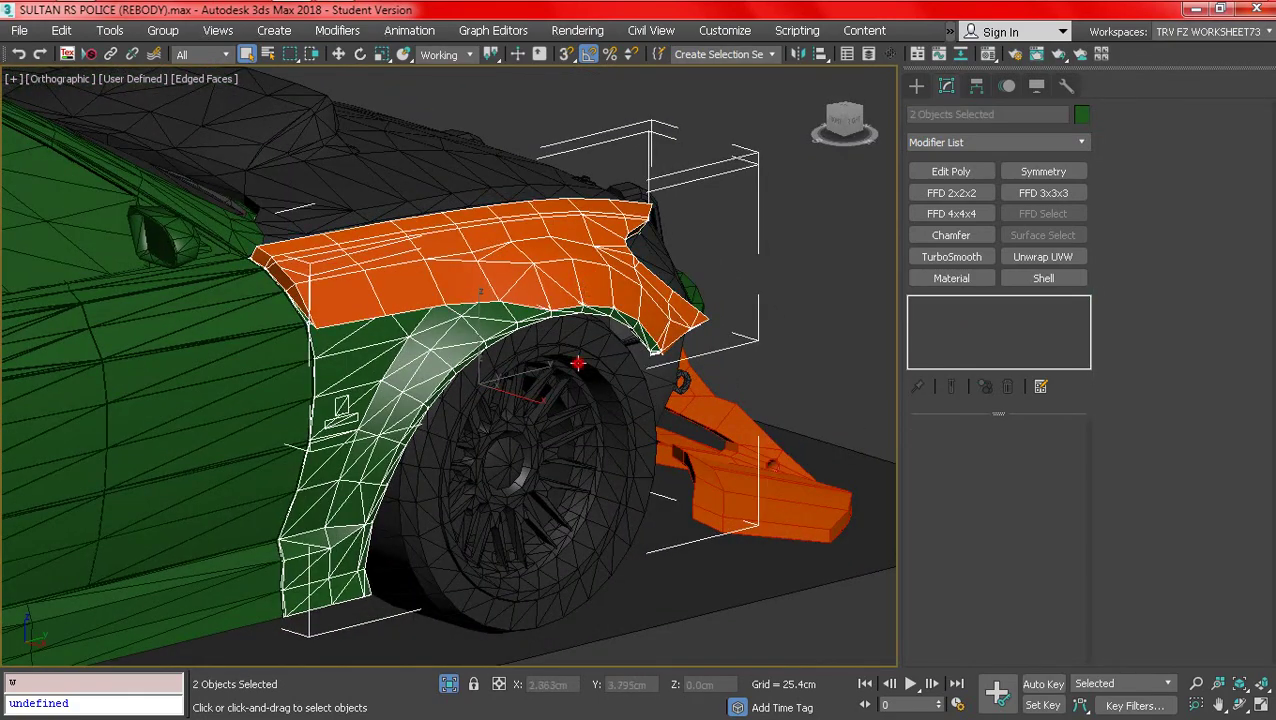
{"action": "left_click", "coordinate": [578, 364], "text": "ctrl"}
{"action": "right_click", "coordinate": [513, 362]}
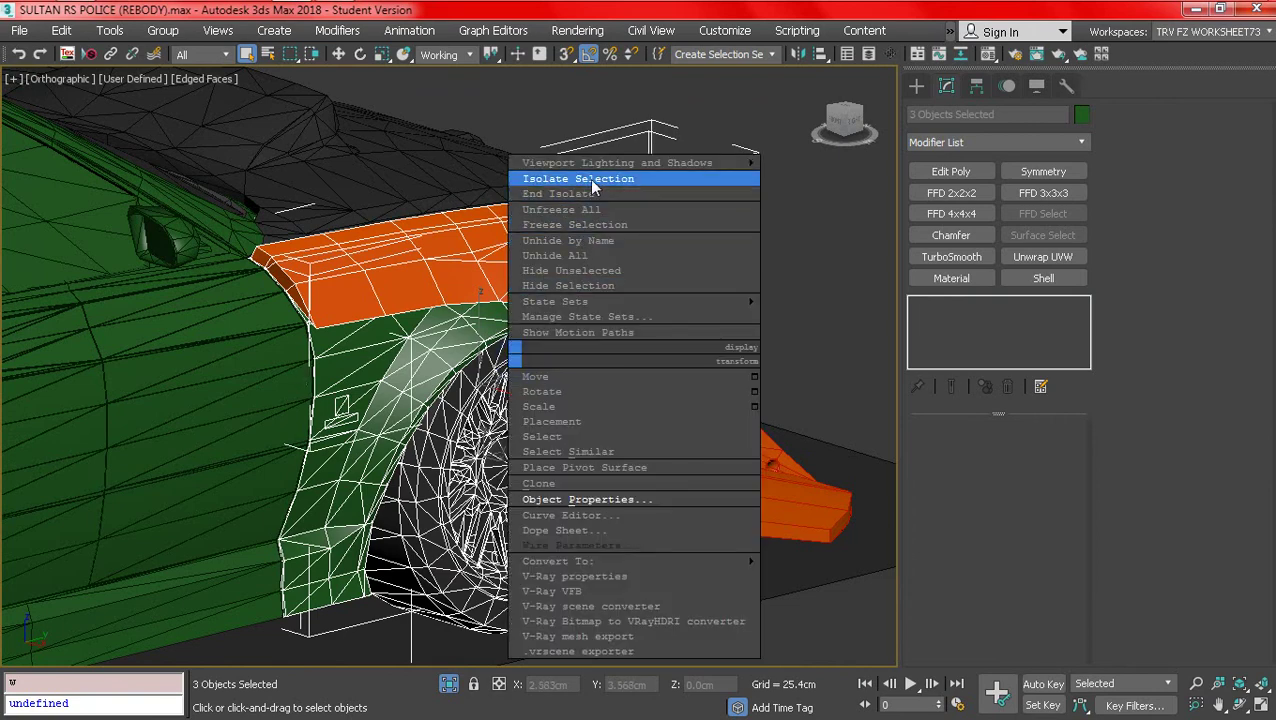
{"action": "left_click", "coordinate": [594, 186]}
{"action": "left_click", "coordinate": [690, 323]}
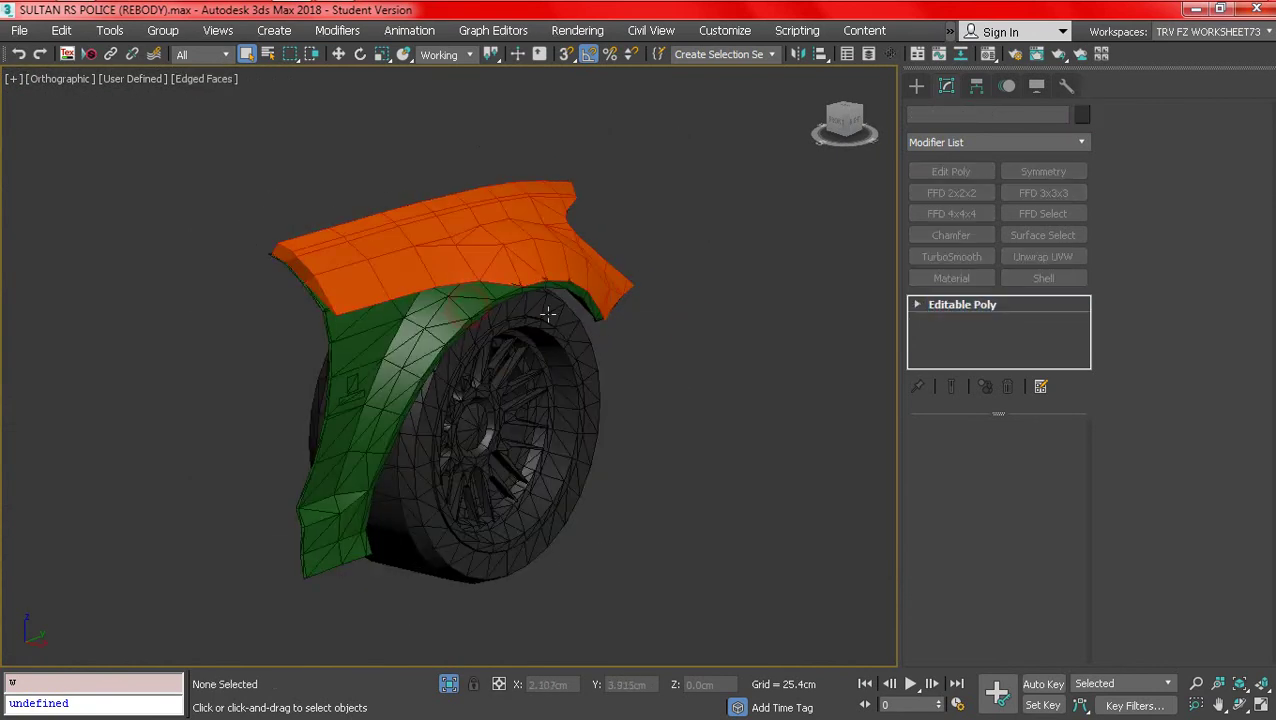
- Detach the wheel-arch element of wing_rf_ok as a separate object named wing
{"action": "left_click", "coordinate": [548, 314]}
{"action": "left_click", "coordinate": [1020, 451]}
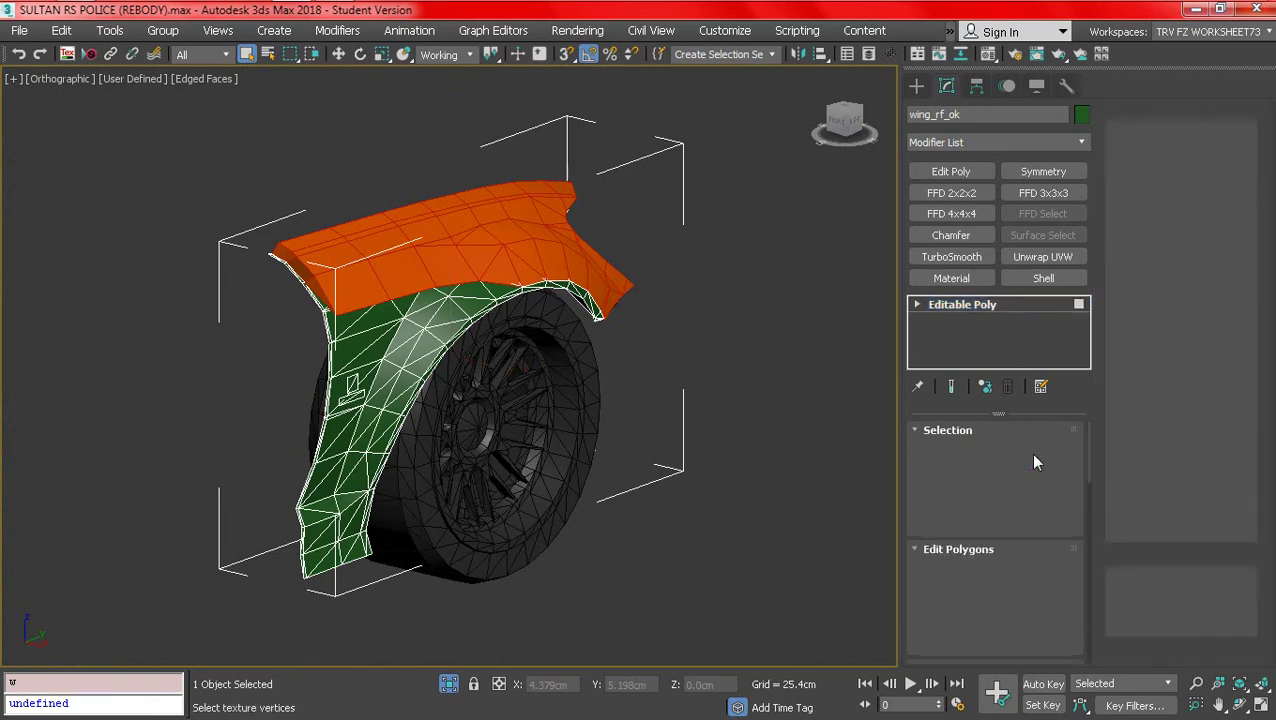
{"action": "left_click", "coordinate": [1036, 456]}
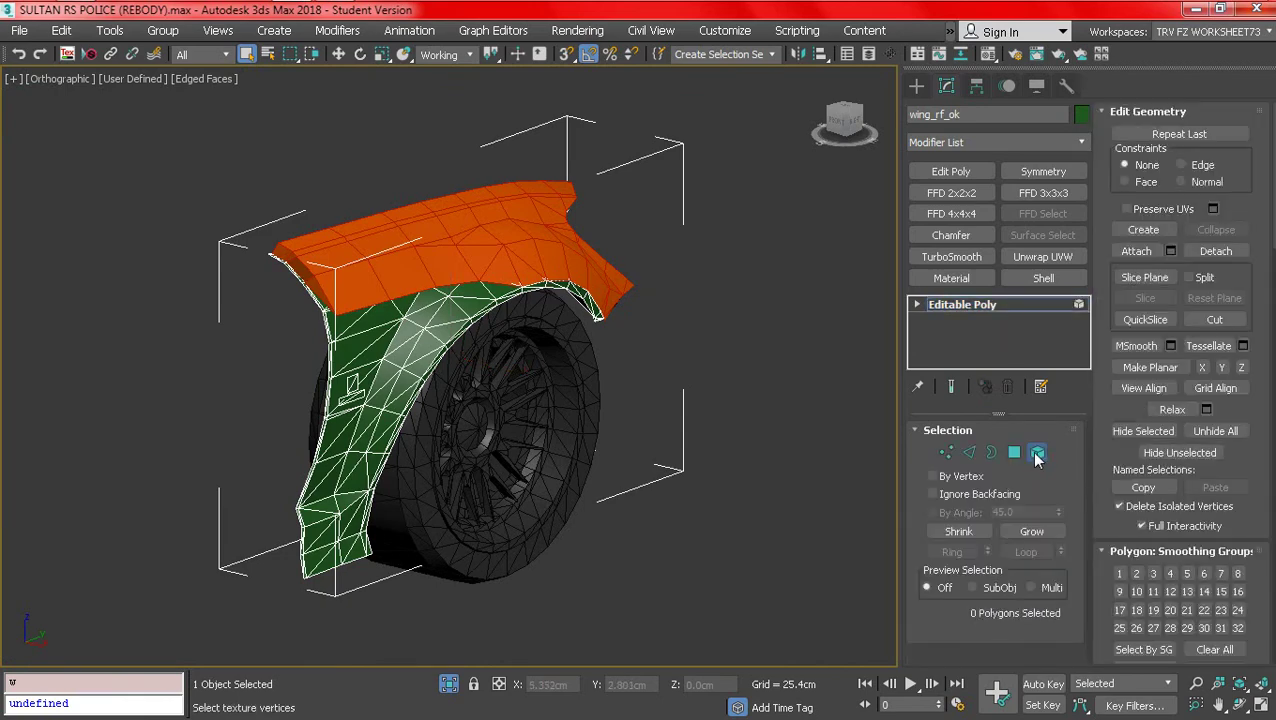
{"action": "middle_click_drag", "start_coordinate": [492, 345], "coordinate": [598, 421], "text": "alt"}
{"action": "left_click", "coordinate": [490, 246]}
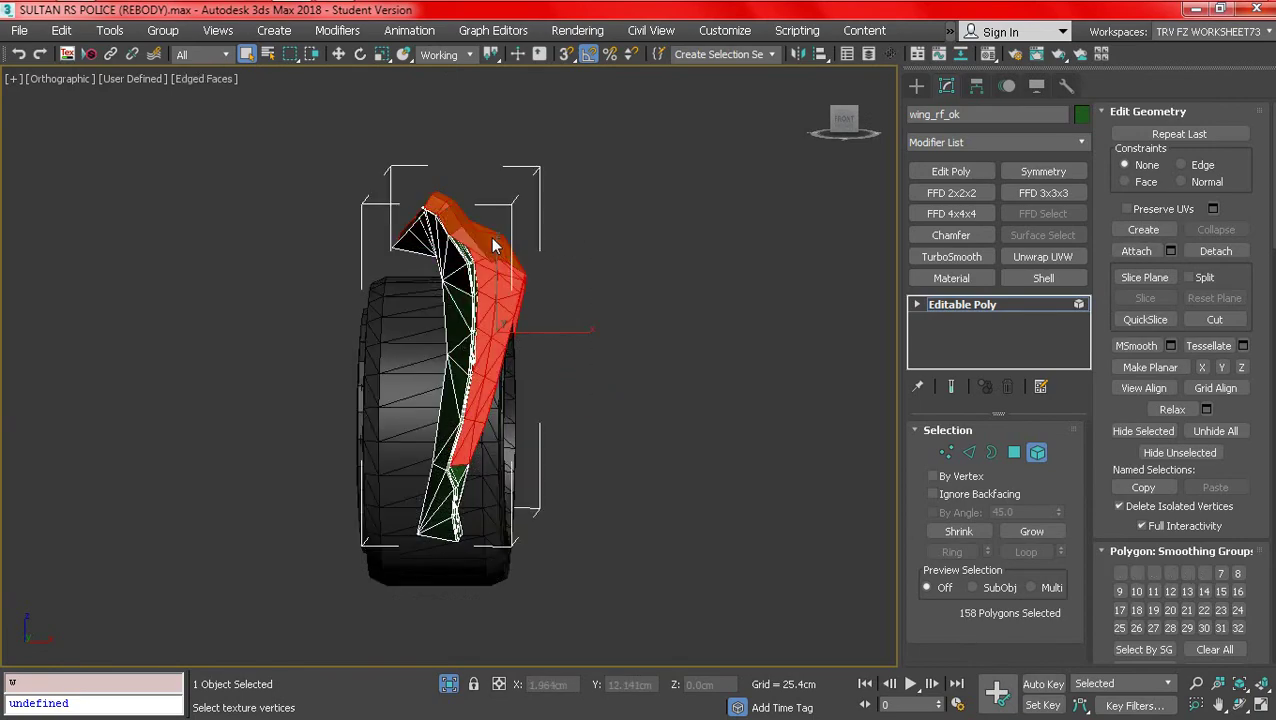
{"action": "middle_click_drag", "start_coordinate": [490, 246], "coordinate": [397, 310], "text": "alt"}
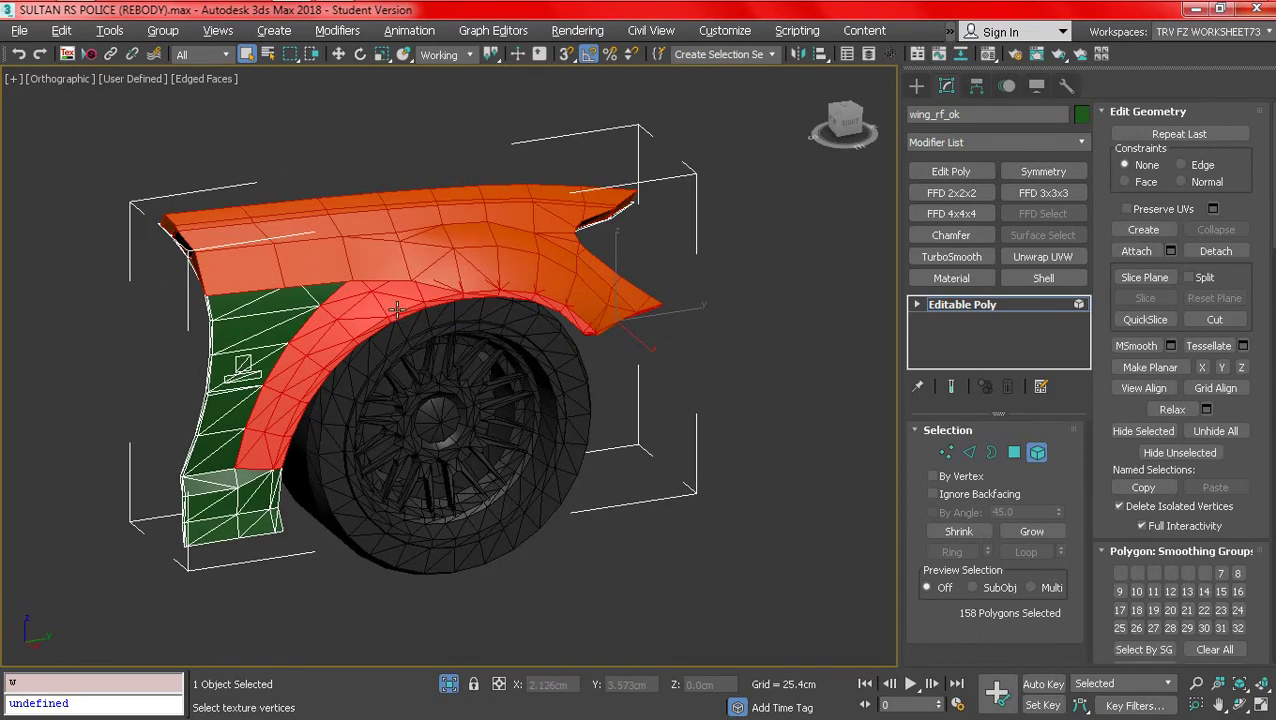
{"action": "middle_click_drag", "start_coordinate": [393, 474], "coordinate": [146, 388], "text": "alt"}
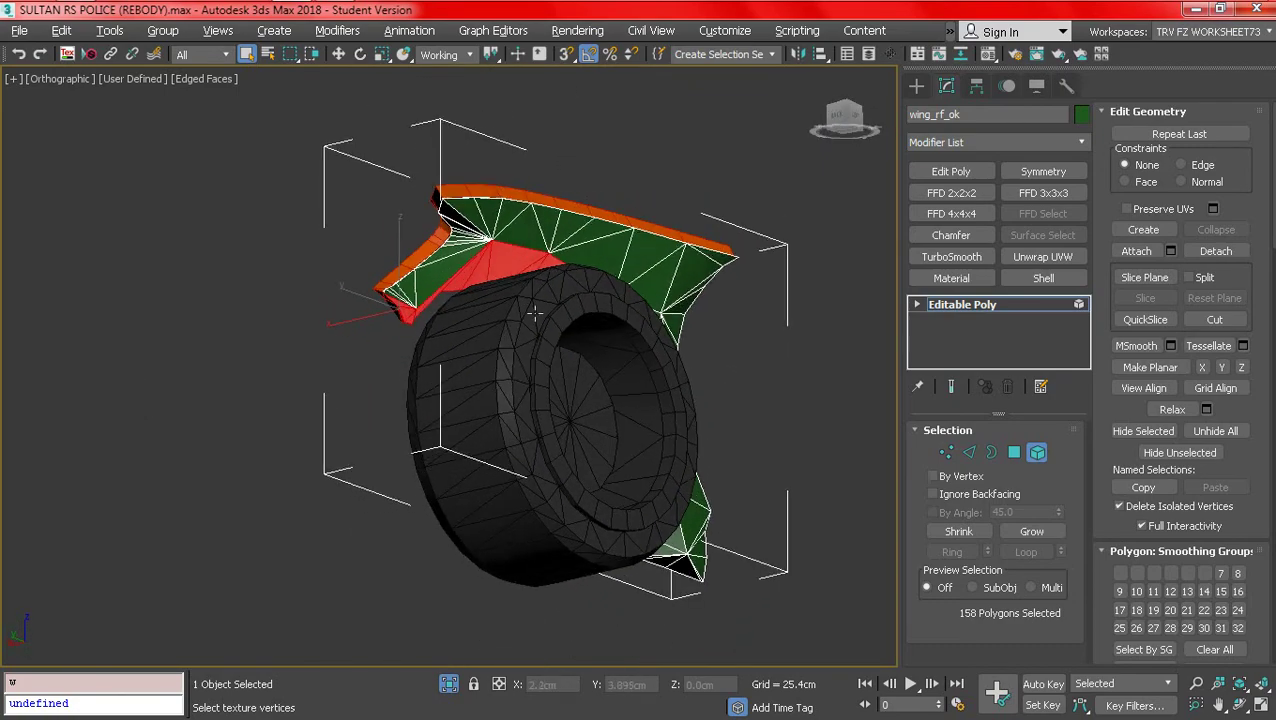
{"action": "middle_click_drag", "start_coordinate": [521, 287], "coordinate": [660, 296], "text": "alt"}
{"action": "left_click", "coordinate": [1216, 252]}
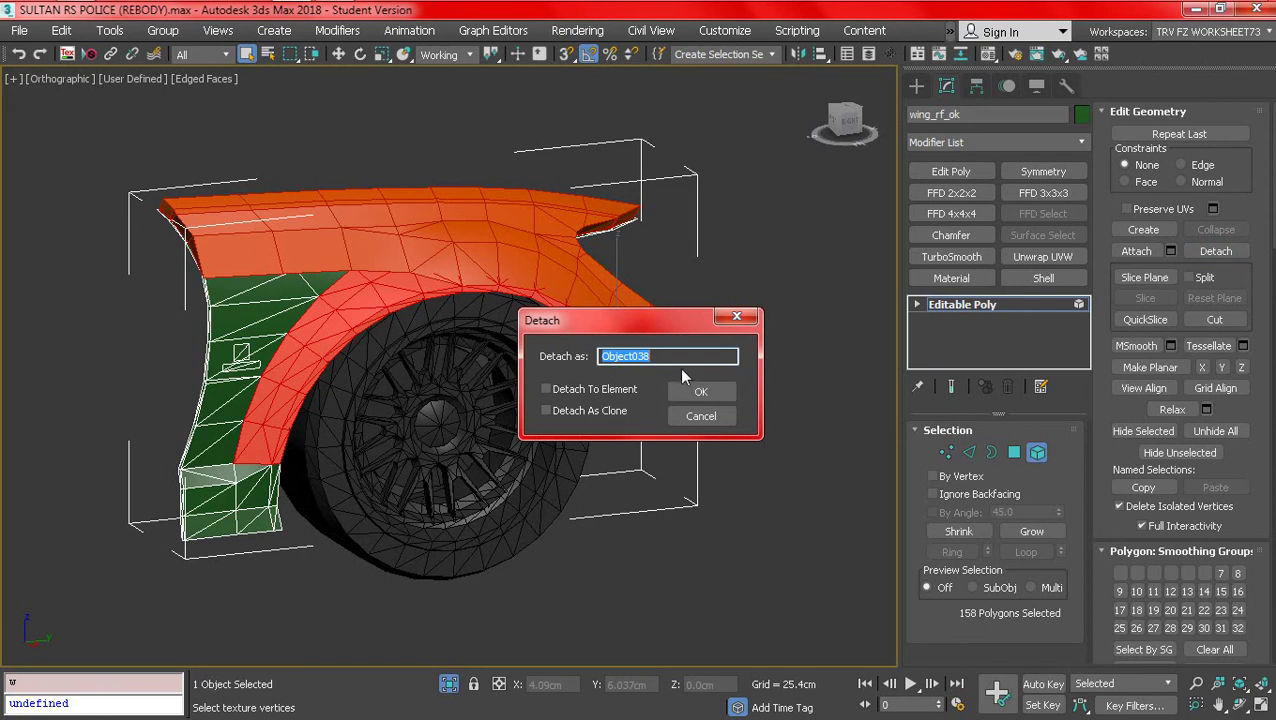
{"action": "type", "text": "wing"}
{"action": "left_click", "coordinate": [713, 392]}
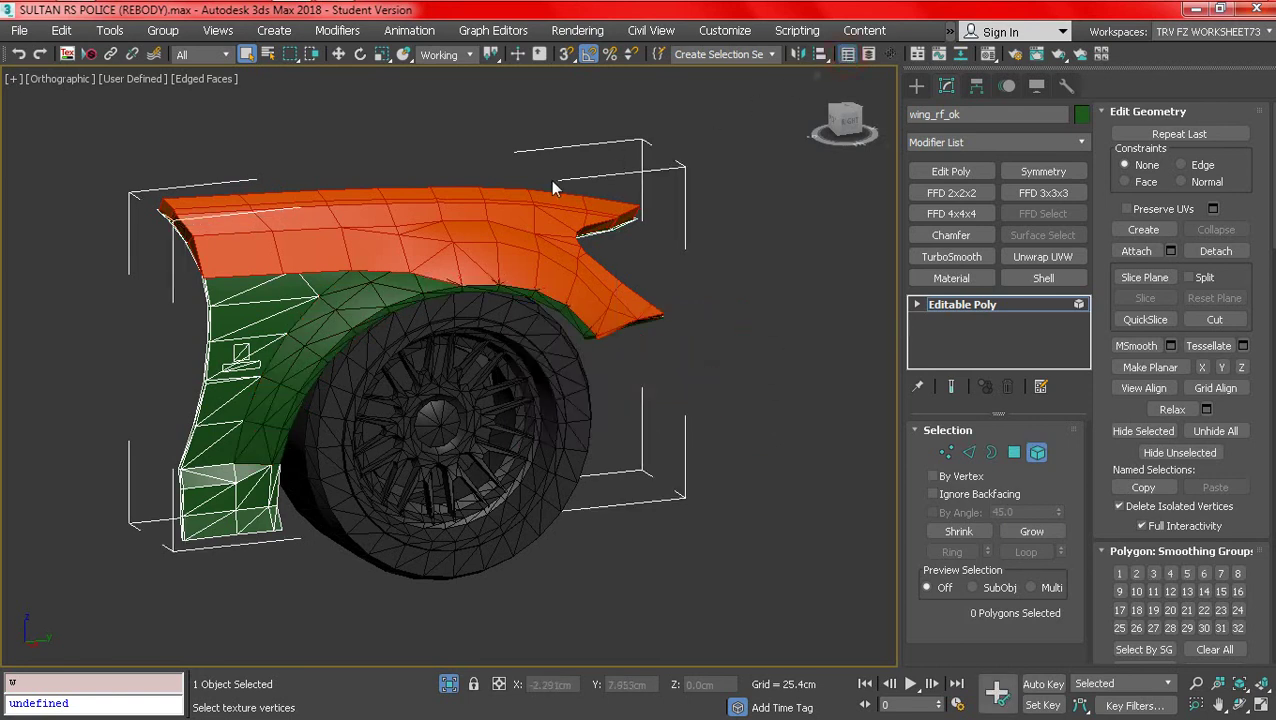
- Hide the wing object in the scene object list, check the remaining fender without edged faces and leave element editing
{"action": "key", "text": "h"}
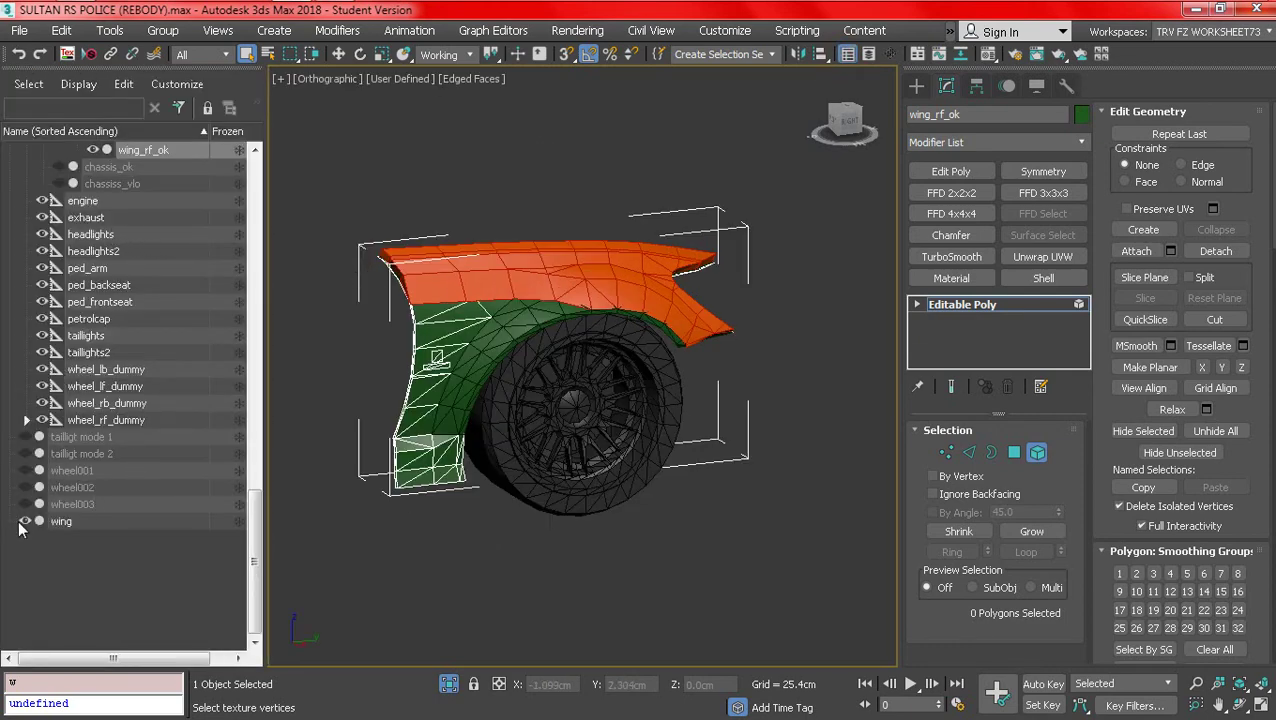
{"action": "key", "text": "F4"}
{"action": "key", "text": "F4"}
{"action": "key", "text": "F4"}
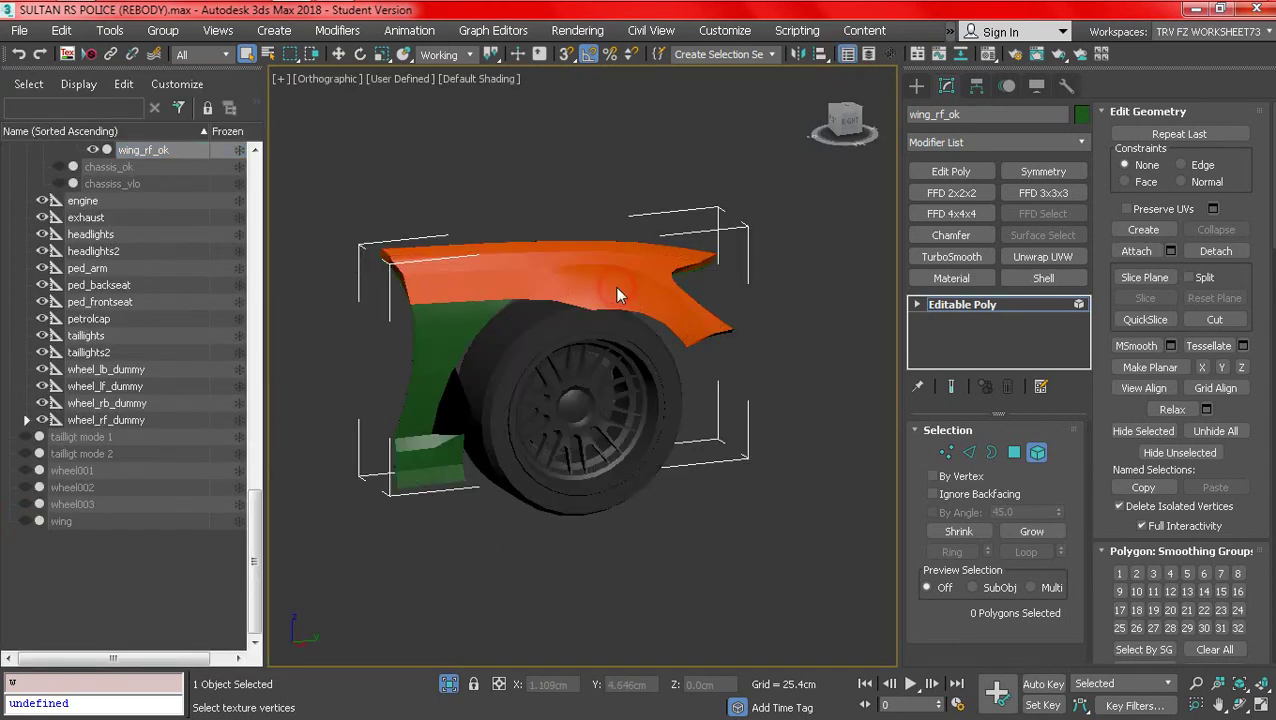
{"action": "key", "text": "6"}
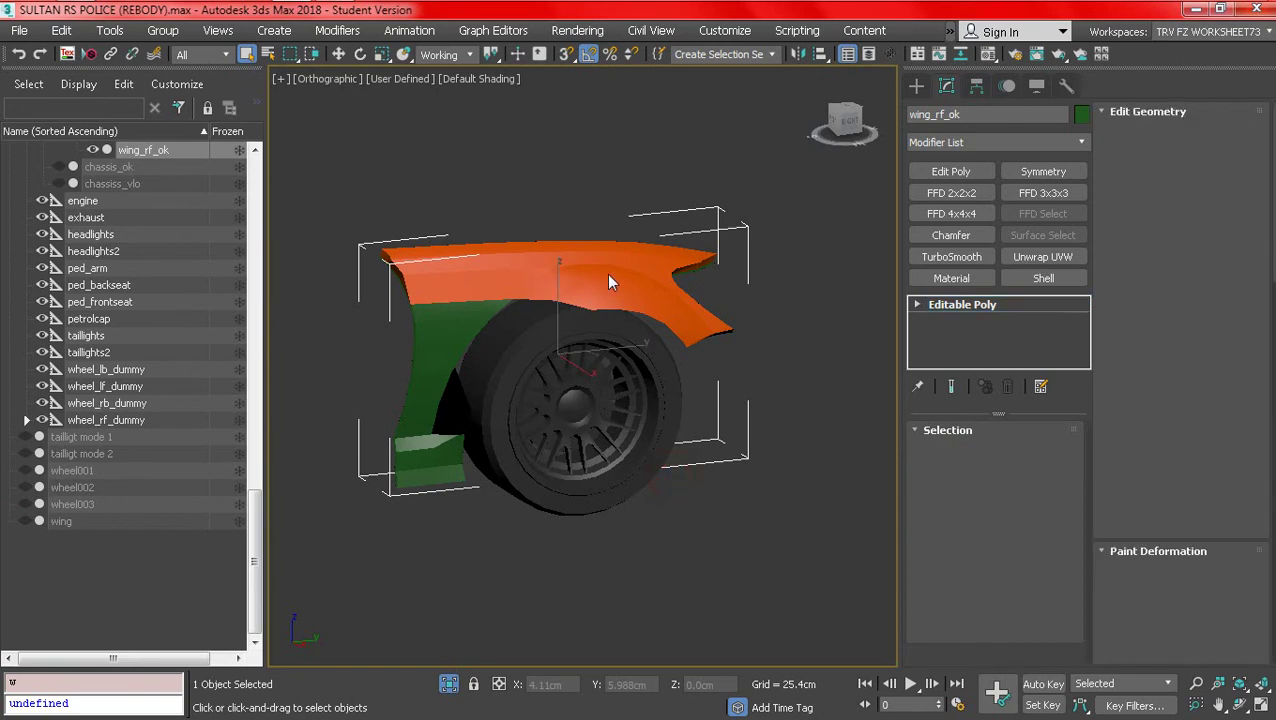
- Select the orange fender piece Object036 and examine its front tips around the headlight cut-out with and without edged faces
{"action": "key", "text": "F4"}
{"action": "left_click", "coordinate": [607, 279]}
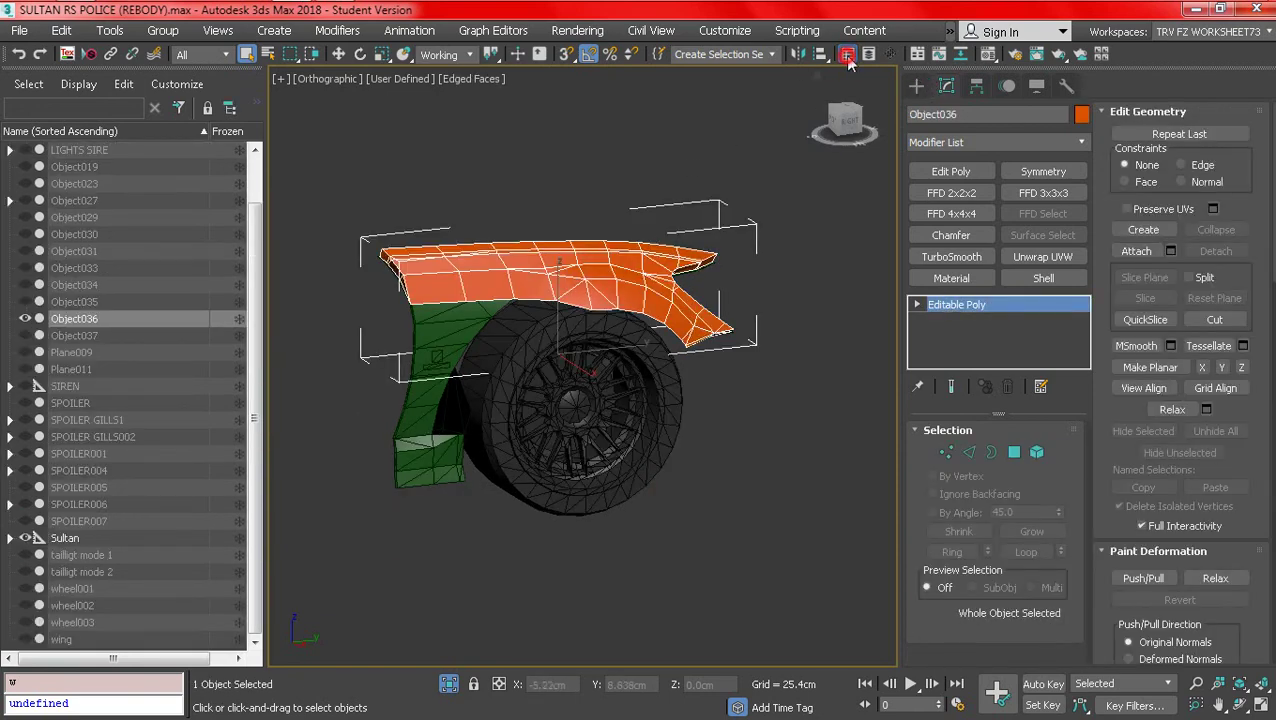
{"action": "left_click", "coordinate": [846, 54]}
{"action": "key", "text": "F4"}
{"action": "key", "text": "F4"}
{"action": "key", "text": "F4"}
{"action": "mouse_move", "coordinate": [684, 279]}
{"action": "middle_mouse_down", "text": "alt"}
{"action": "mouse_move", "coordinate": [749, 378]}
{"action": "mouse_move", "coordinate": [829, 322]}
{"action": "mouse_move", "coordinate": [723, 245]}
{"action": "mouse_move", "coordinate": [474, 283]}
{"action": "mouse_move", "coordinate": [387, 282]}
{"action": "mouse_move", "coordinate": [568, 260]}
{"action": "mouse_move", "coordinate": [535, 282]}
{"action": "mouse_move", "coordinate": [612, 370]}
{"action": "mouse_move", "coordinate": [647, 330]}
{"action": "mouse_move", "coordinate": [560, 305]}
{"action": "middle_mouse_up", "text": "alt"}
{"action": "scroll", "coordinate": [568, 260], "scroll_direction": "up", "scroll_amount": 3}
{"action": "scroll", "coordinate": [647, 330], "scroll_direction": "down", "scroll_amount": 3}
{"action": "key", "text": "F4"}
{"action": "scroll", "coordinate": [512, 296], "scroll_direction": "up", "scroll_amount": 5}
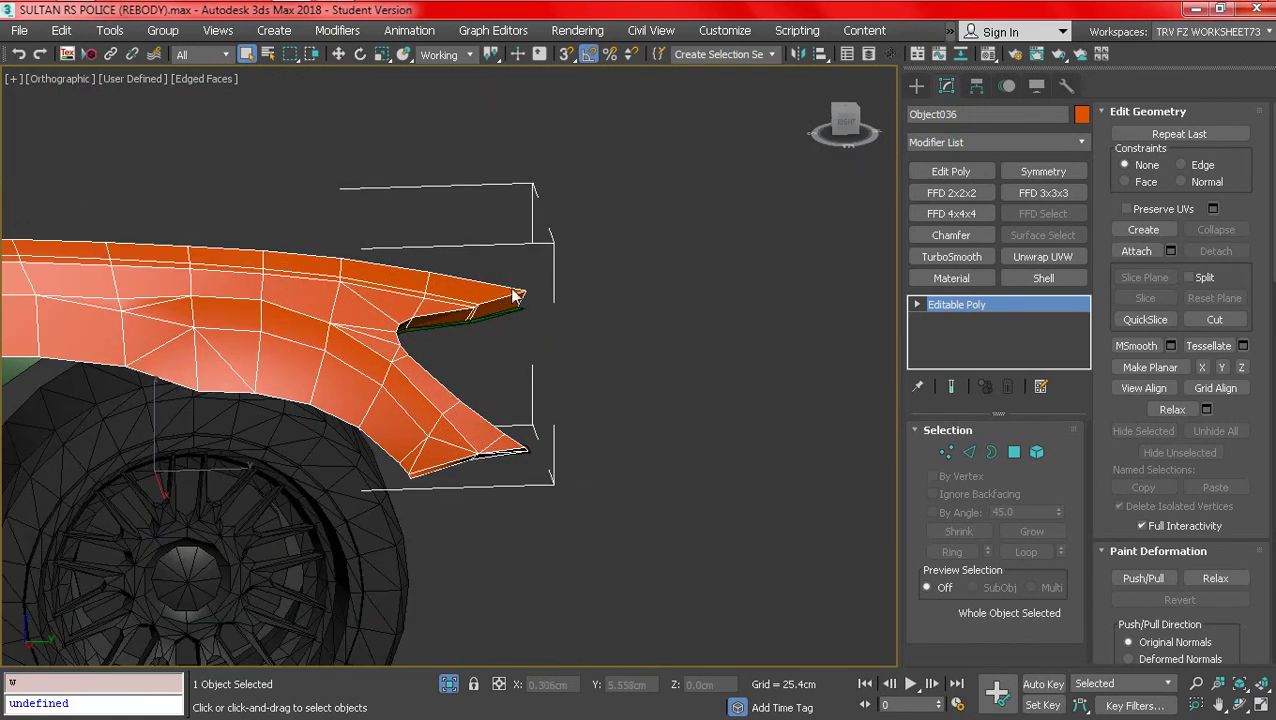
{"action": "key", "text": "F4"}
{"action": "key", "text": "F4"}
{"action": "scroll", "coordinate": [495, 302], "scroll_direction": "up", "scroll_amount": 2}
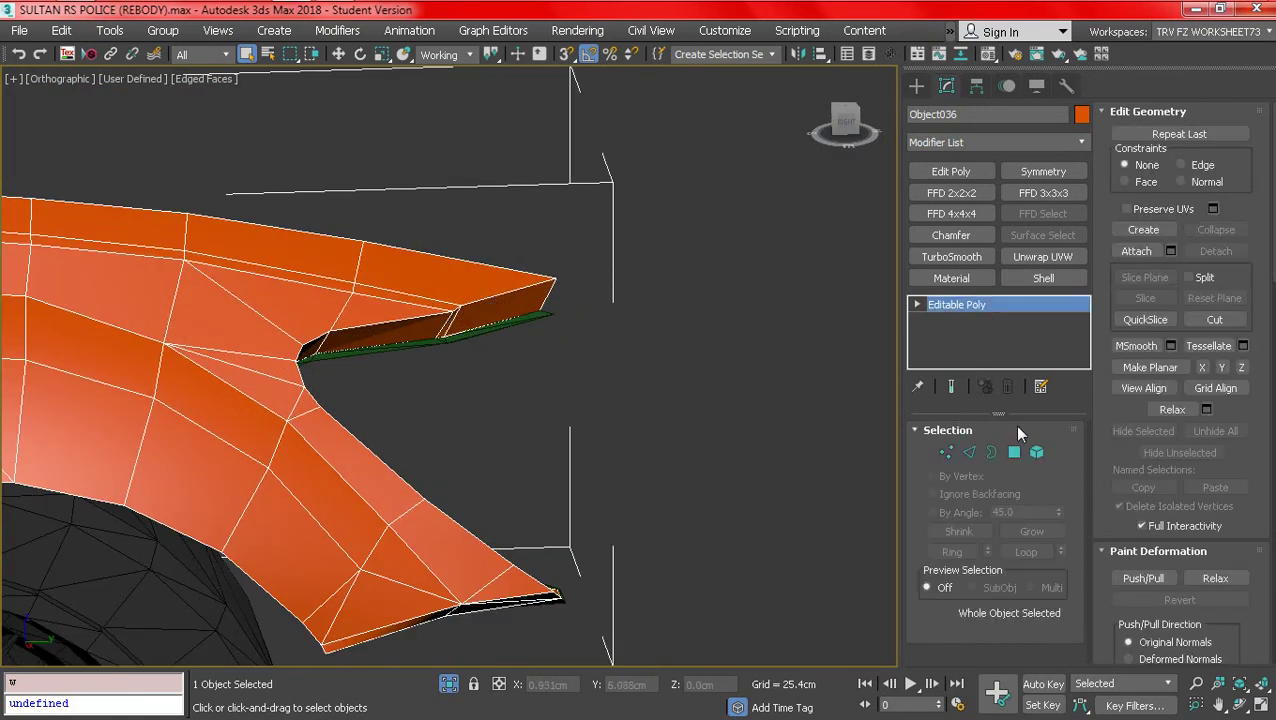
- Move the vertices at Object036's upper front tip about 0.027 cm forward and 0.024 cm down
{"action": "left_click", "coordinate": [1013, 453]}
{"action": "key", "text": "F3"}
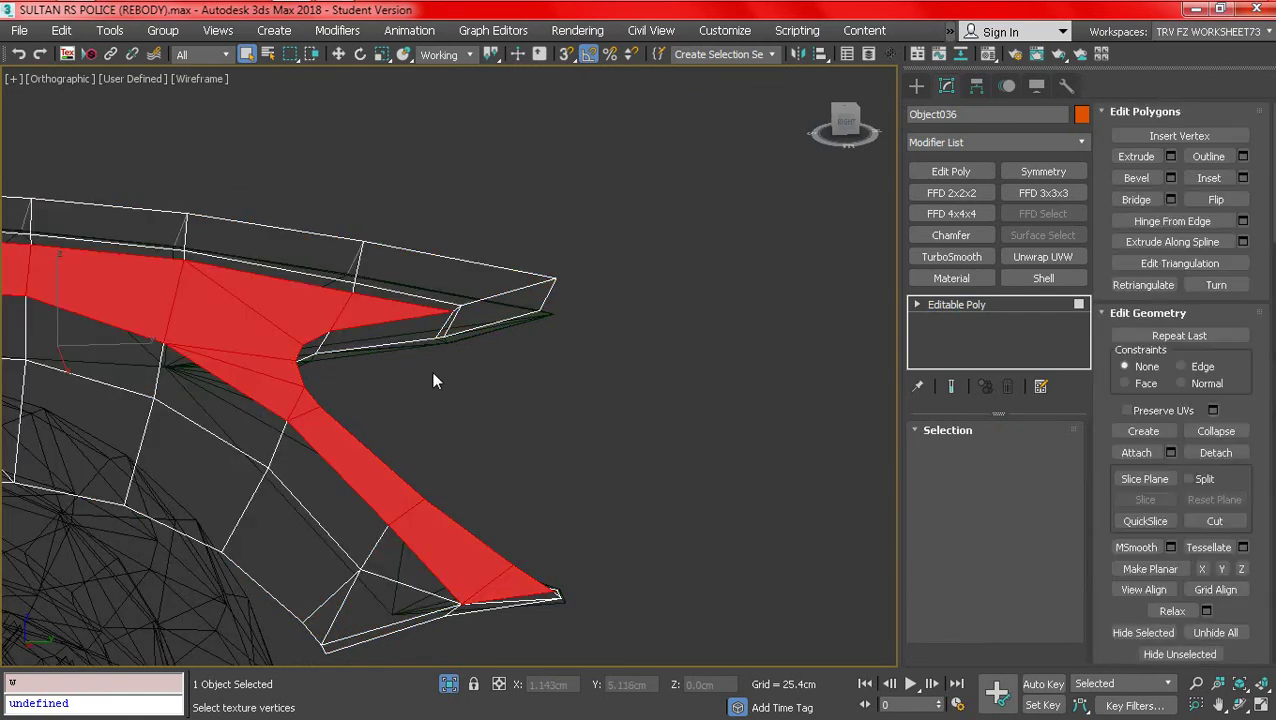
{"action": "key", "text": "F3"}
{"action": "key", "text": "1"}
{"action": "mouse_move", "coordinate": [604, 240]}
{"action": "left_mouse_down"}
{"action": "mouse_move", "coordinate": [593, 262]}
{"action": "mouse_move", "coordinate": [450, 306]}
{"action": "mouse_move", "coordinate": [463, 323]}
{"action": "left_mouse_up"}
{"action": "key", "text": "F3"}
{"action": "key", "text": "F3"}
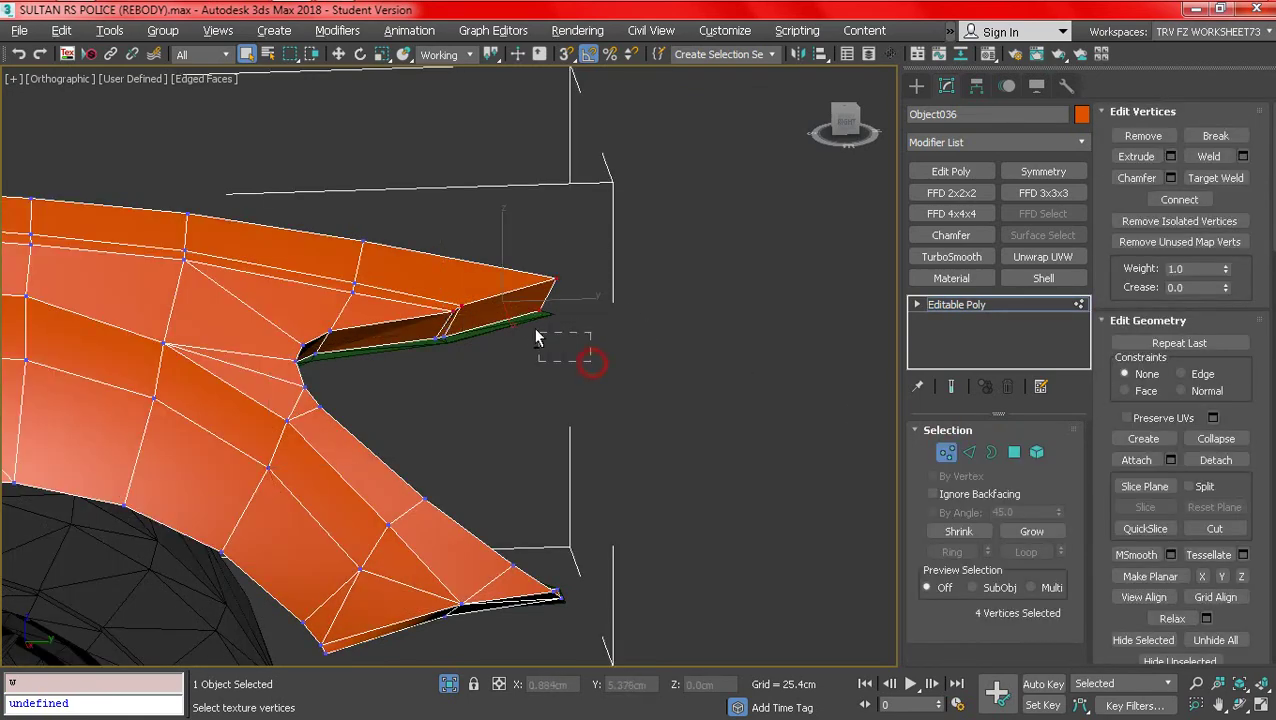
{"action": "key", "text": "F3"}
{"action": "key", "text": "F3"}
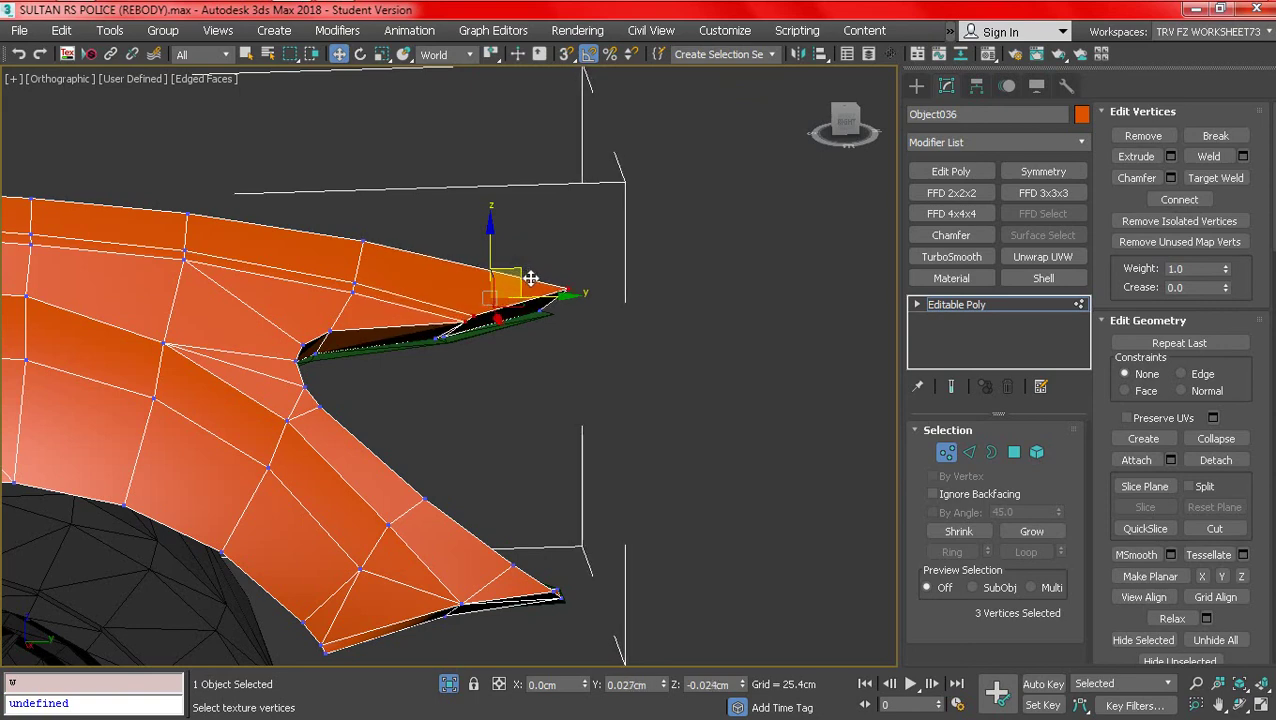
- Shift the single inner-edge vertex behind Object036's upper tip about 0.019 cm back and 0.007 cm up, finishing vertex editing
{"action": "scroll", "coordinate": [459, 315], "scroll_direction": "up", "scroll_amount": 3}
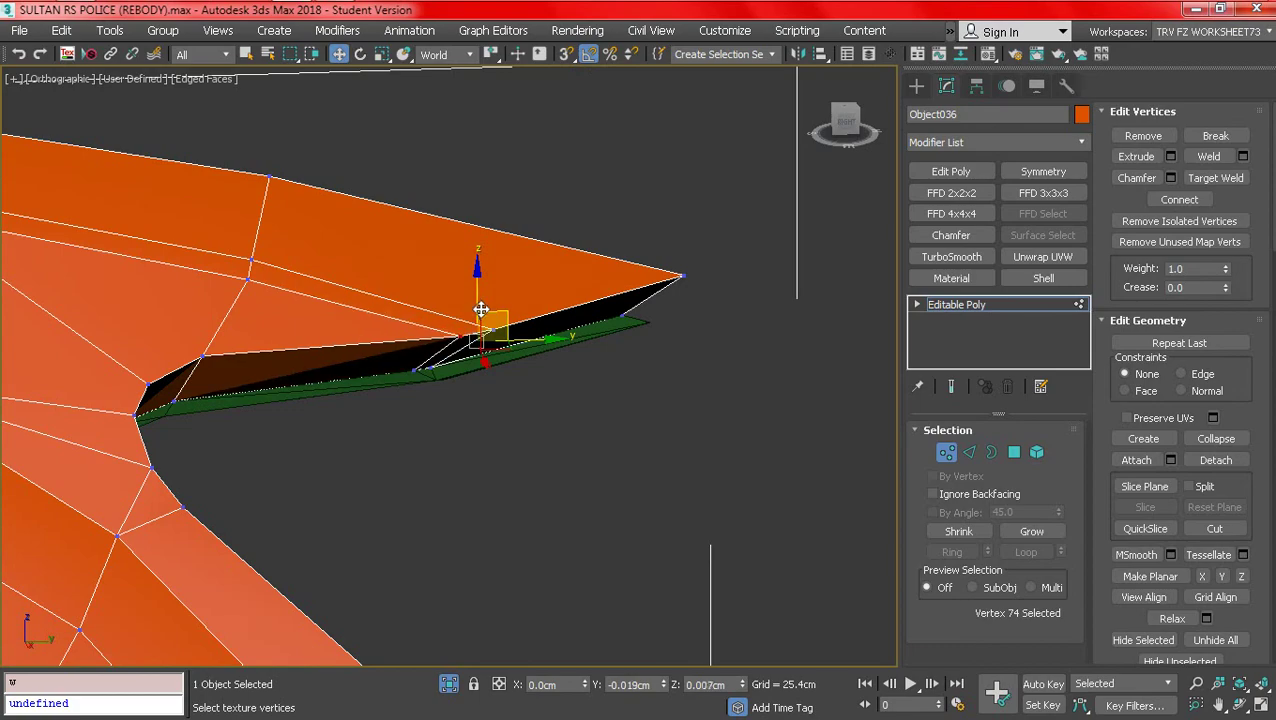
{"action": "scroll", "coordinate": [484, 295], "scroll_direction": "down", "scroll_amount": 4}
{"action": "middle_click_drag", "start_coordinate": [379, 293], "coordinate": [436, 322], "text": "alt"}
{"action": "key", "text": "q"}
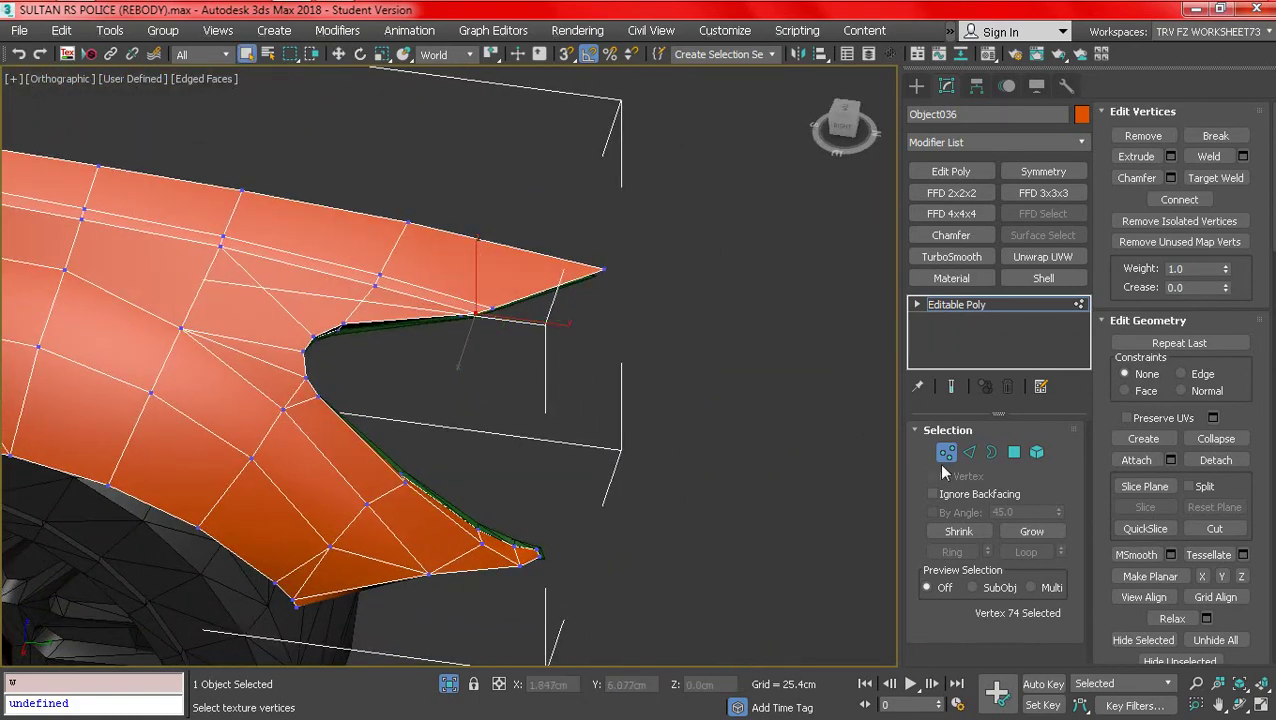
{"action": "key", "text": "F4"}
{"action": "left_click", "coordinate": [950, 454]}
{"action": "left_click", "coordinate": [763, 419]}
{"action": "scroll", "coordinate": [567, 396], "scroll_direction": "down", "scroll_amount": 3}
{"action": "left_click", "coordinate": [492, 360]}
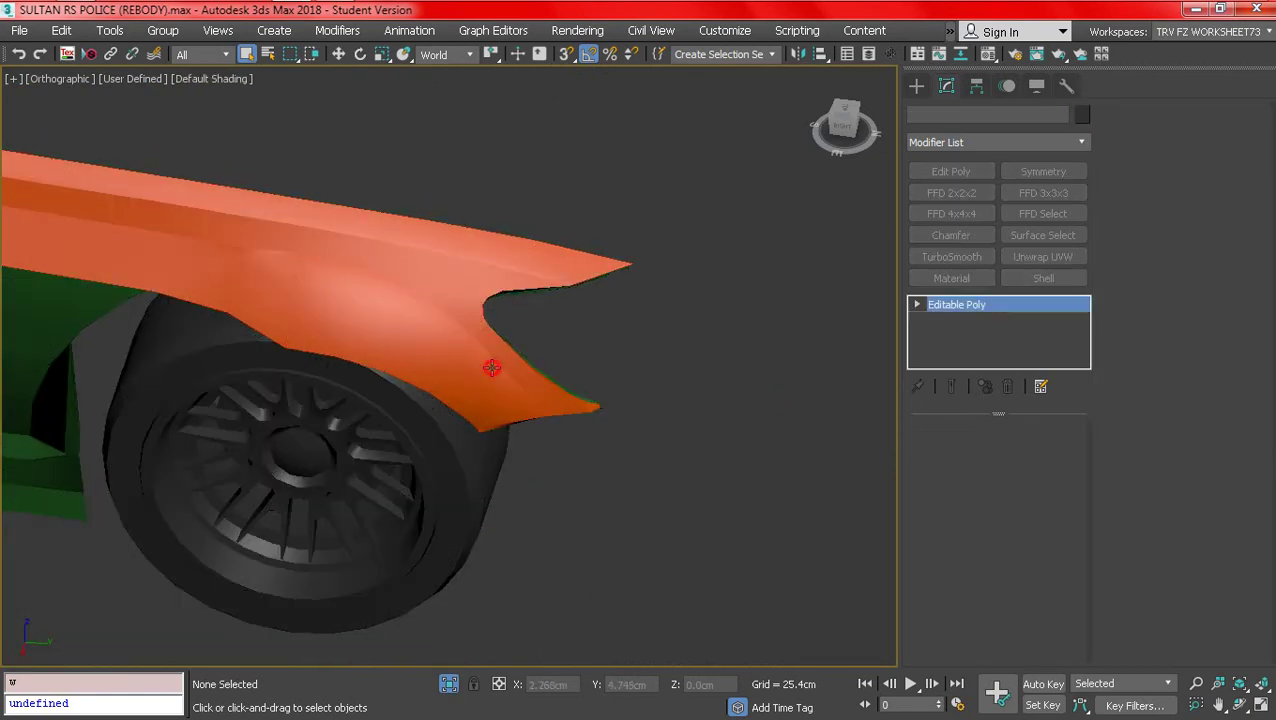
{"action": "scroll", "coordinate": [492, 357], "scroll_direction": "down", "scroll_amount": 5}
{"action": "mouse_move", "coordinate": [476, 313]}
{"action": "middle_mouse_down", "text": "alt"}
{"action": "mouse_move", "coordinate": [538, 245]}
{"action": "mouse_move", "coordinate": [592, 240]}
{"action": "middle_mouse_up", "text": "alt"}
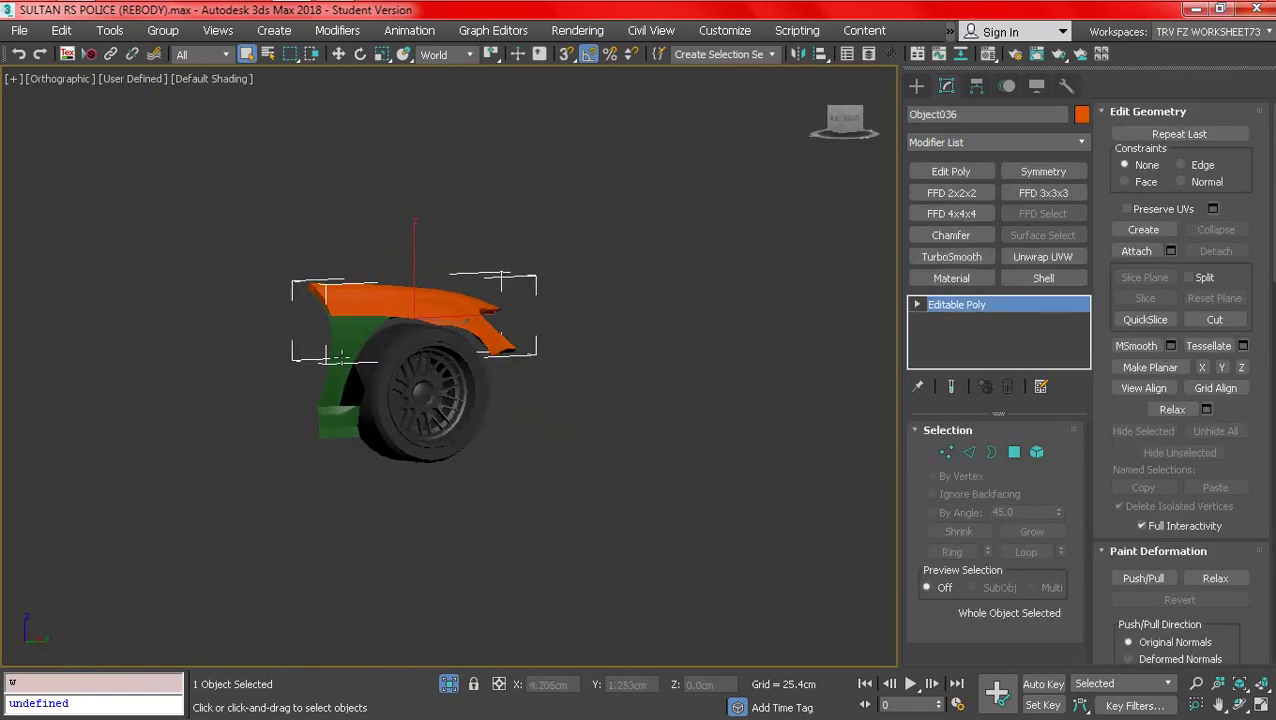
- Detach the inner wheel-arch polygon between the lower rear fender and the front wheel from wing_rf_ok
{"action": "key", "text": "F4"}
{"action": "mouse_move", "coordinate": [352, 362]}
{"action": "middle_mouse_down", "text": "alt"}
{"action": "mouse_move", "coordinate": [225, 370]}
{"action": "mouse_move", "coordinate": [400, 430]}
{"action": "mouse_move", "coordinate": [434, 421]}
{"action": "mouse_move", "coordinate": [400, 385]}
{"action": "mouse_move", "coordinate": [263, 308]}
{"action": "middle_mouse_up", "text": "alt"}
{"action": "left_click", "coordinate": [434, 404]}
{"action": "scroll", "coordinate": [298, 413], "scroll_direction": "up", "scroll_amount": 5}
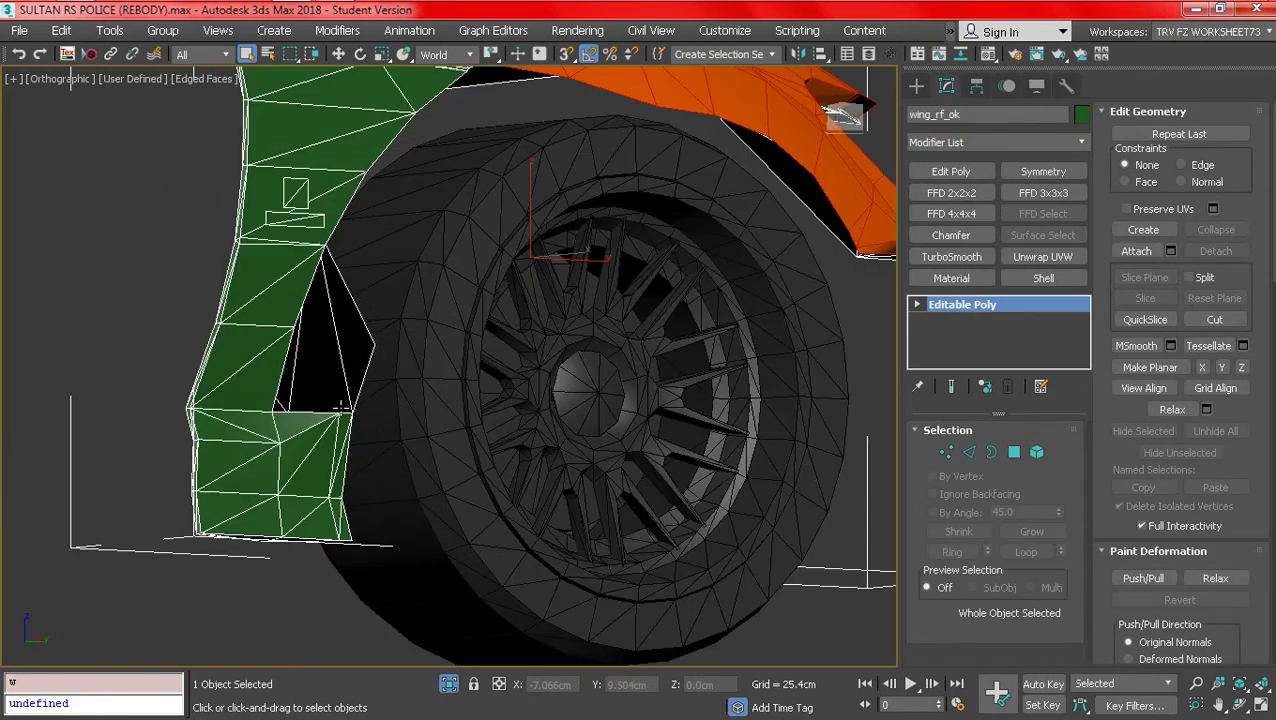
{"action": "left_click", "coordinate": [1013, 452]}
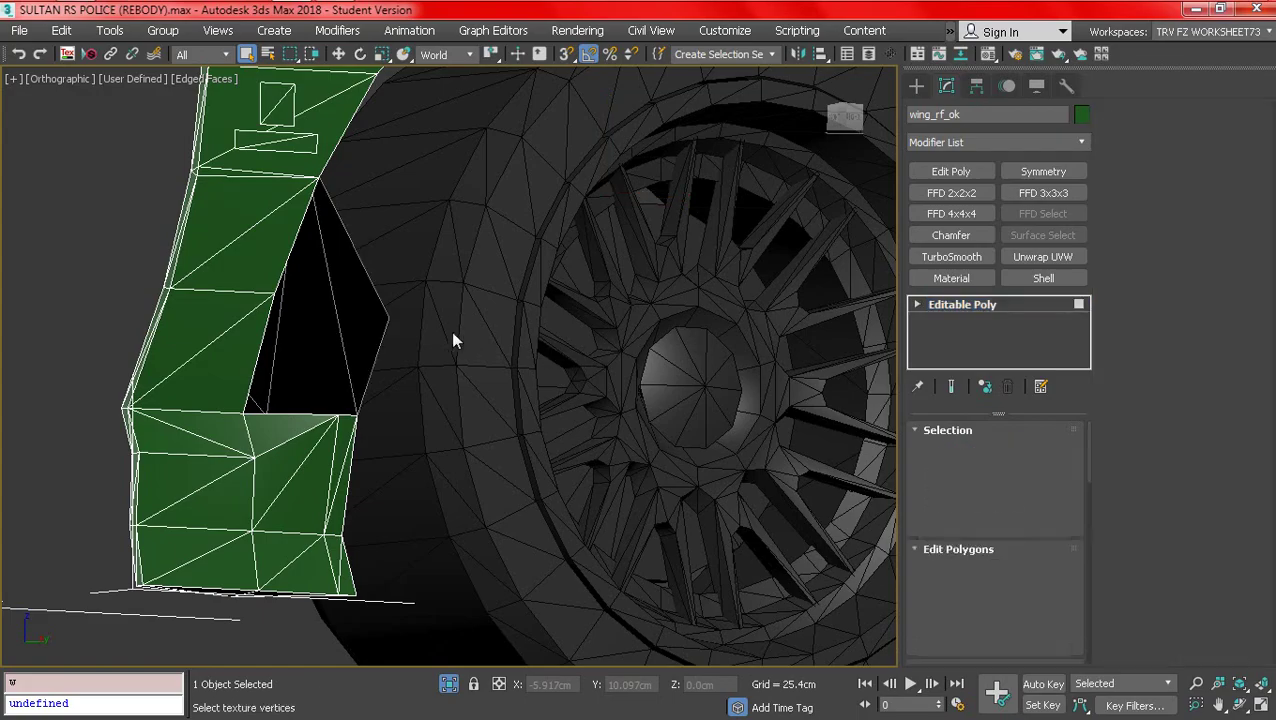
{"action": "left_click", "coordinate": [442, 313]}
{"action": "left_click", "coordinate": [347, 356]}
{"action": "middle_click_drag", "start_coordinate": [347, 356], "coordinate": [396, 390], "text": "alt"}
{"action": "scroll", "coordinate": [362, 367], "scroll_direction": "down", "scroll_amount": 4}
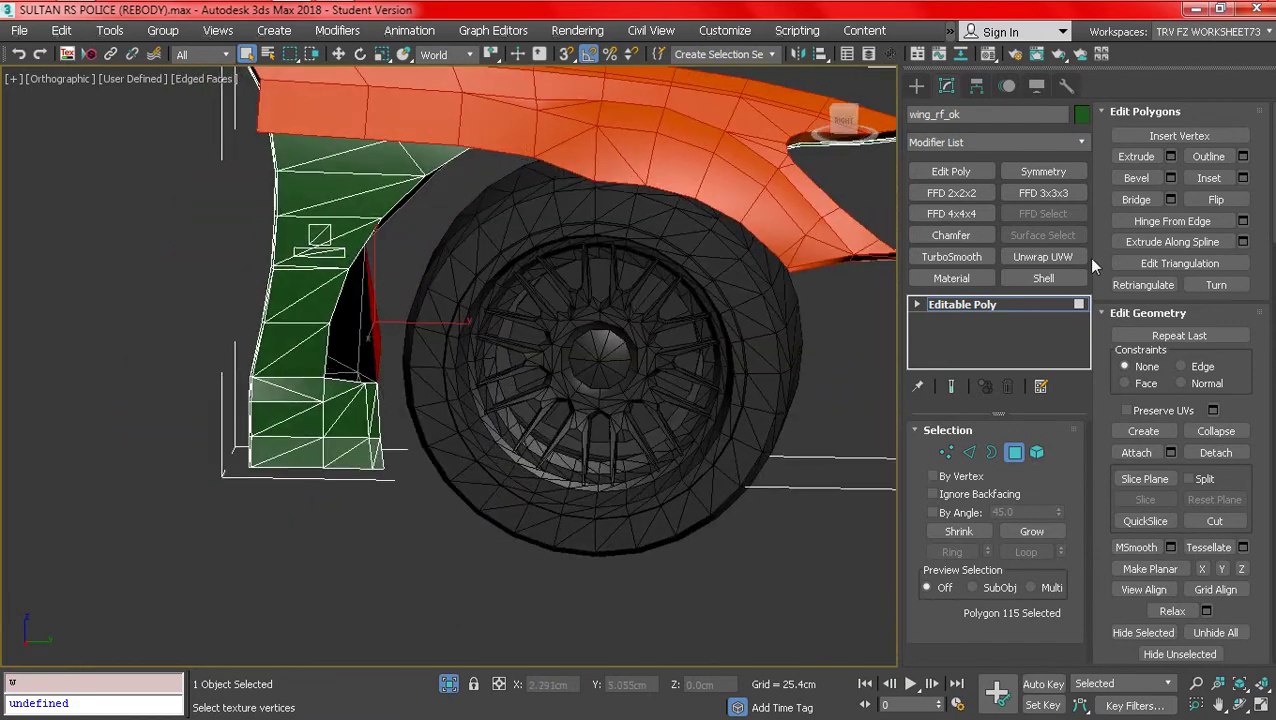
{"action": "left_click", "coordinate": [1210, 450]}
{"action": "left_click", "coordinate": [698, 391]}
- Attach the detached wheel-arch polygon to the hidden wing object
{"action": "left_click", "coordinate": [846, 54]}
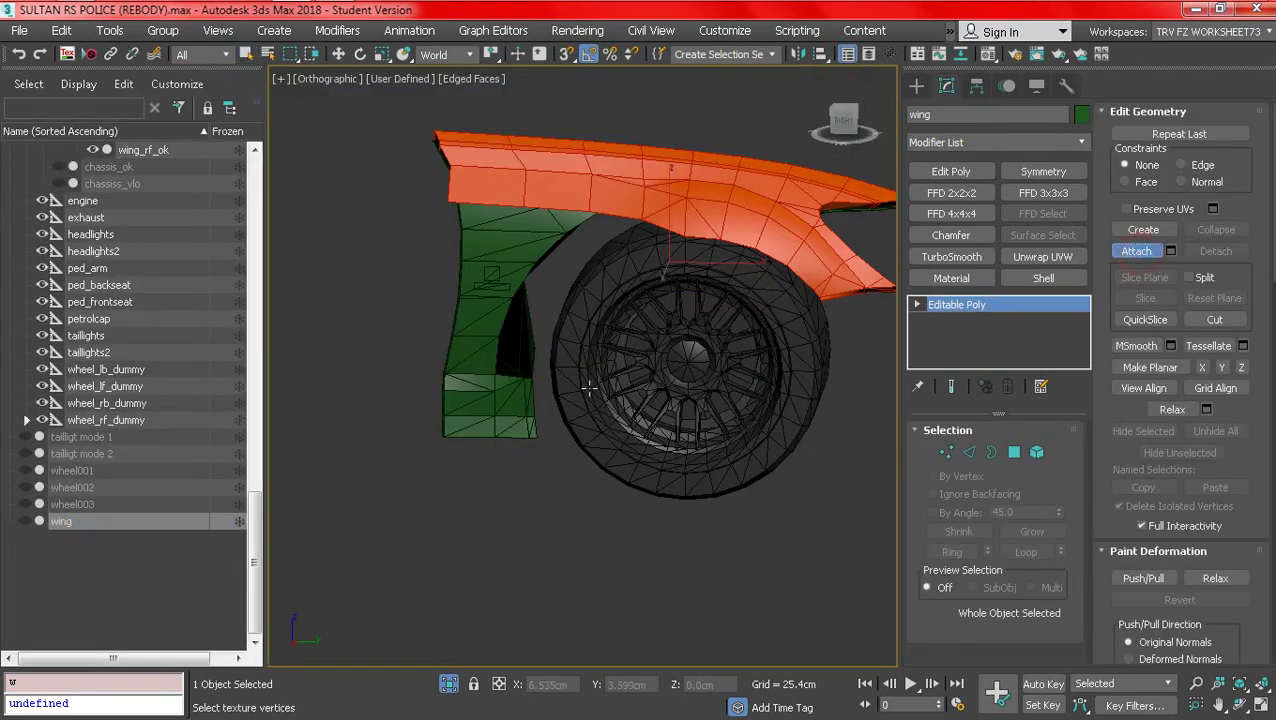
{"action": "left_click", "coordinate": [530, 347]}
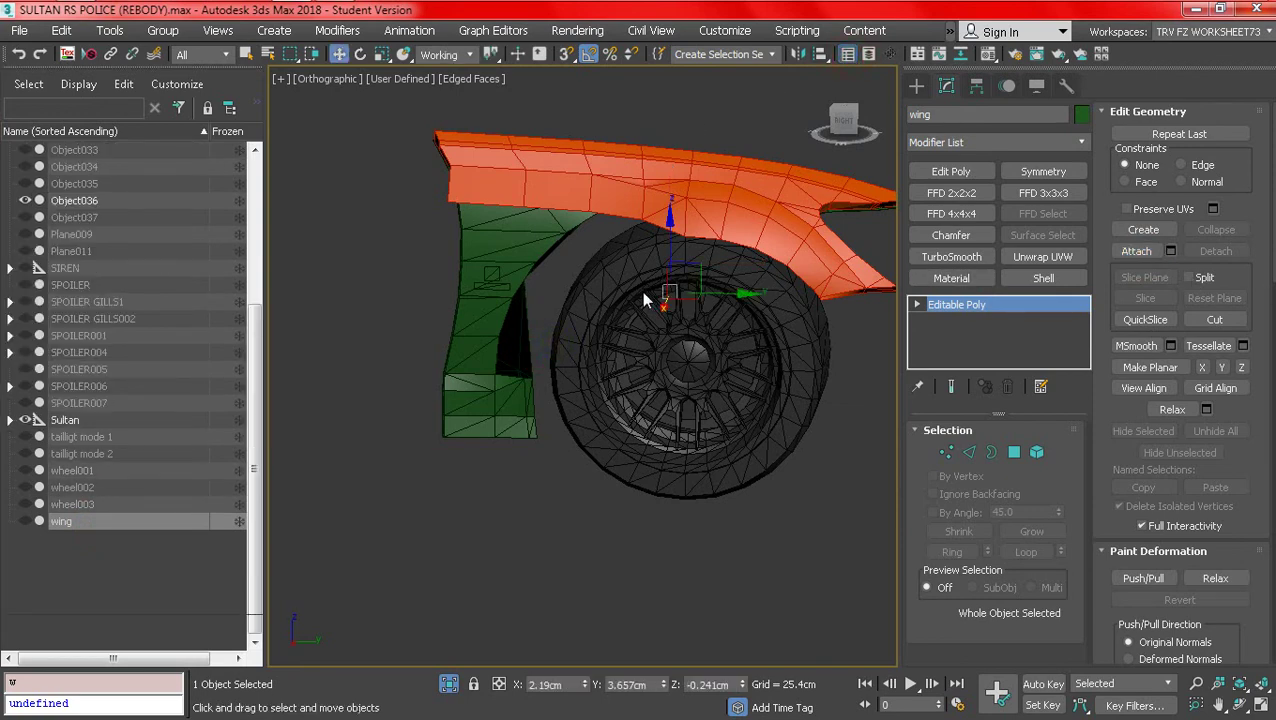
{"action": "mouse_move", "coordinate": [645, 300]}
{"action": "middle_mouse_down"}
{"action": "mouse_move", "coordinate": [583, 304]}
{"action": "mouse_move", "coordinate": [735, 280]}
{"action": "mouse_move", "coordinate": [670, 353]}
{"action": "mouse_move", "coordinate": [677, 433]}
{"action": "mouse_move", "coordinate": [652, 322]}
{"action": "mouse_move", "coordinate": [367, 291]}
{"action": "mouse_move", "coordinate": [500, 300]}
{"action": "mouse_move", "coordinate": [628, 287]}
{"action": "mouse_move", "coordinate": [504, 297]}
{"action": "mouse_move", "coordinate": [646, 256]}
{"action": "middle_mouse_up"}
{"action": "scroll", "coordinate": [583, 304], "scroll_direction": "down", "scroll_amount": 2}
- Reposition the outer bottom corner vertex at Object036's lower front end beside the tyre
{"action": "key", "text": "F4"}
{"action": "left_click", "coordinate": [601, 175]}
{"action": "key", "text": "F4"}
{"action": "key", "text": "F4"}
{"action": "key", "text": "F4"}
{"action": "left_click", "coordinate": [845, 128]}
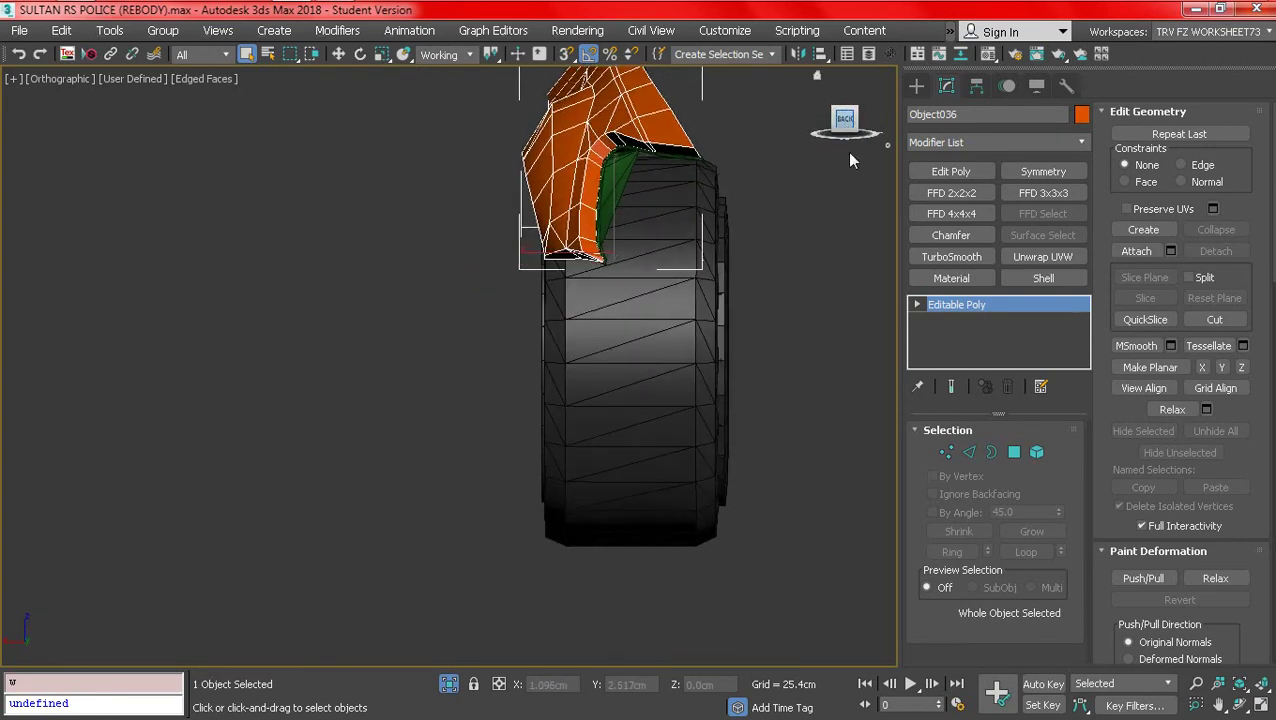
{"action": "left_click", "coordinate": [945, 453]}
{"action": "scroll", "coordinate": [543, 236], "scroll_direction": "up", "scroll_amount": 4}
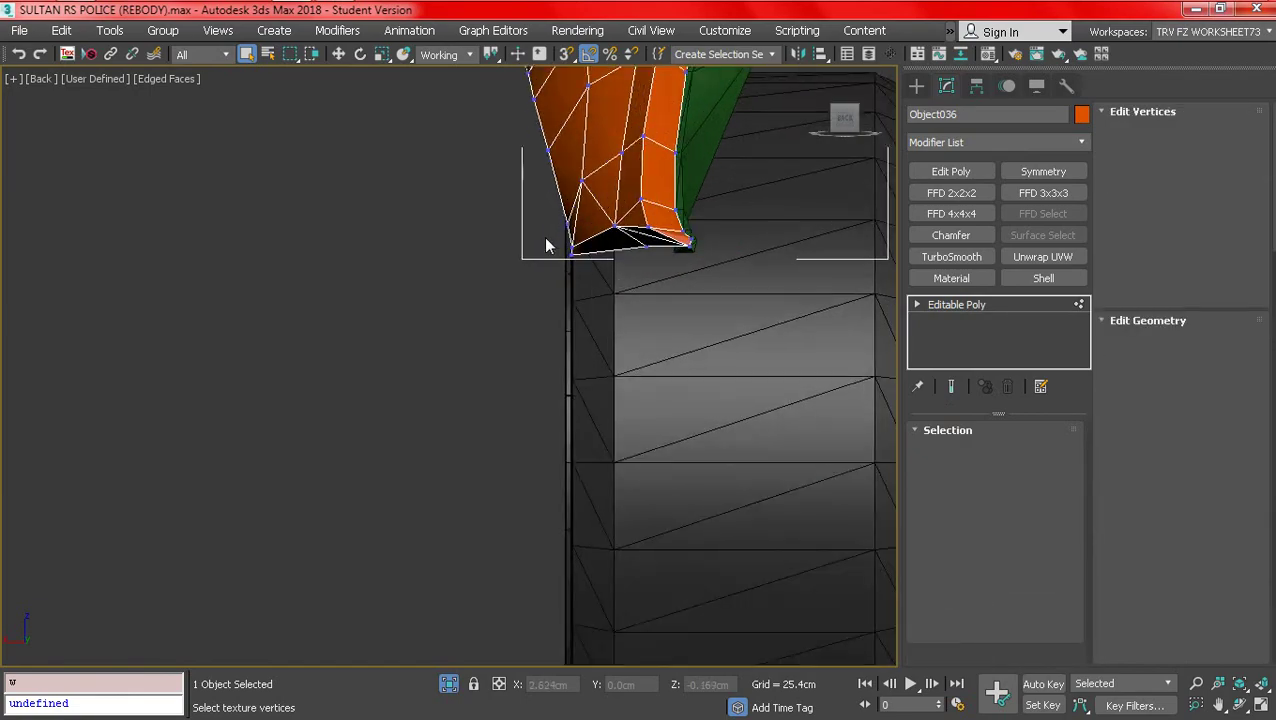
{"action": "left_click", "coordinate": [590, 256]}
{"action": "middle_click_drag", "start_coordinate": [590, 256], "coordinate": [420, 97], "text": "alt"}
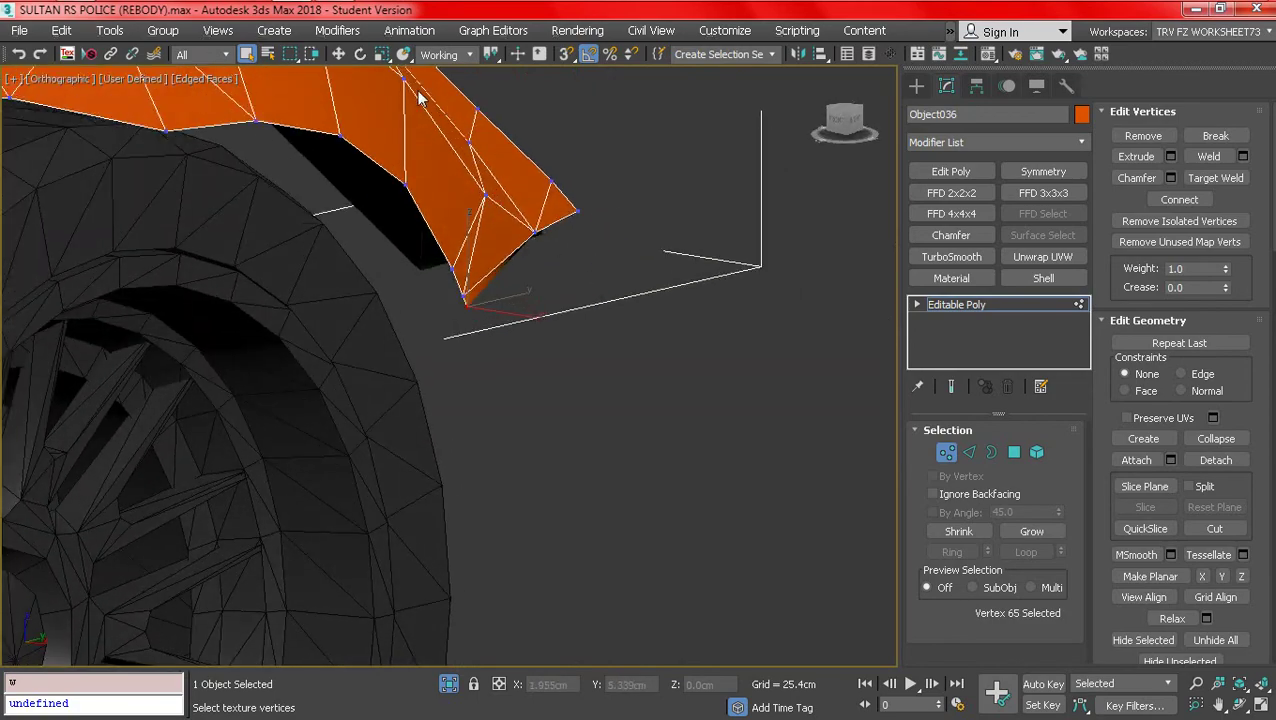
{"action": "left_click", "coordinate": [338, 54]}
- Leave vertex editing and examine the fender piece over the wheel with and without edged faces
{"action": "mouse_move", "coordinate": [440, 280]}
{"action": "middle_mouse_down", "text": "alt"}
{"action": "mouse_move", "coordinate": [394, 288]}
{"action": "mouse_move", "coordinate": [271, 265]}
{"action": "mouse_move", "coordinate": [465, 302]}
{"action": "mouse_move", "coordinate": [535, 205]}
{"action": "mouse_move", "coordinate": [675, 262]}
{"action": "mouse_move", "coordinate": [689, 319]}
{"action": "mouse_move", "coordinate": [507, 290]}
{"action": "mouse_move", "coordinate": [513, 251]}
{"action": "mouse_move", "coordinate": [604, 259]}
{"action": "mouse_move", "coordinate": [480, 211]}
{"action": "mouse_move", "coordinate": [533, 347]}
{"action": "mouse_move", "coordinate": [837, 365]}
{"action": "mouse_move", "coordinate": [790, 432]}
{"action": "mouse_move", "coordinate": [840, 440]}
{"action": "middle_mouse_up", "text": "alt"}
{"action": "key", "text": "F4"}
{"action": "key", "text": "F4"}
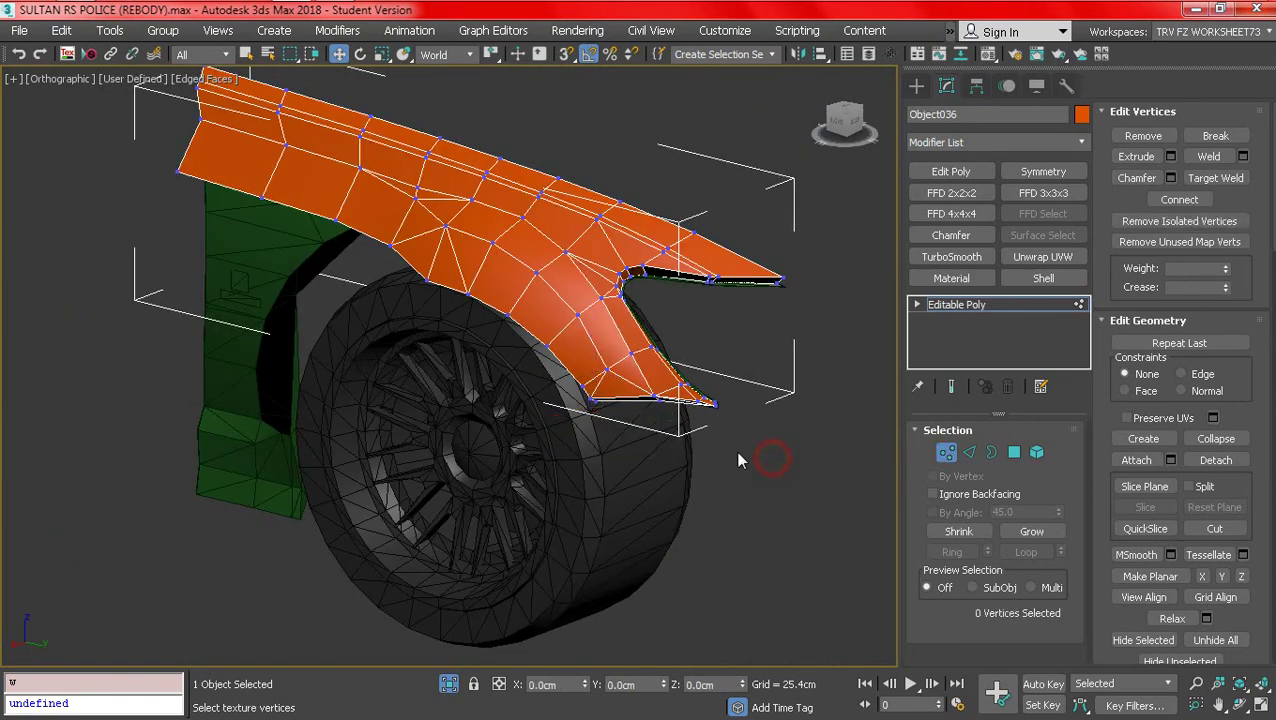
{"action": "key", "text": "F4"}
{"action": "left_click", "coordinate": [948, 456]}
{"action": "left_click", "coordinate": [820, 464]}
{"action": "key", "text": "F4"}
{"action": "left_click", "coordinate": [624, 327]}
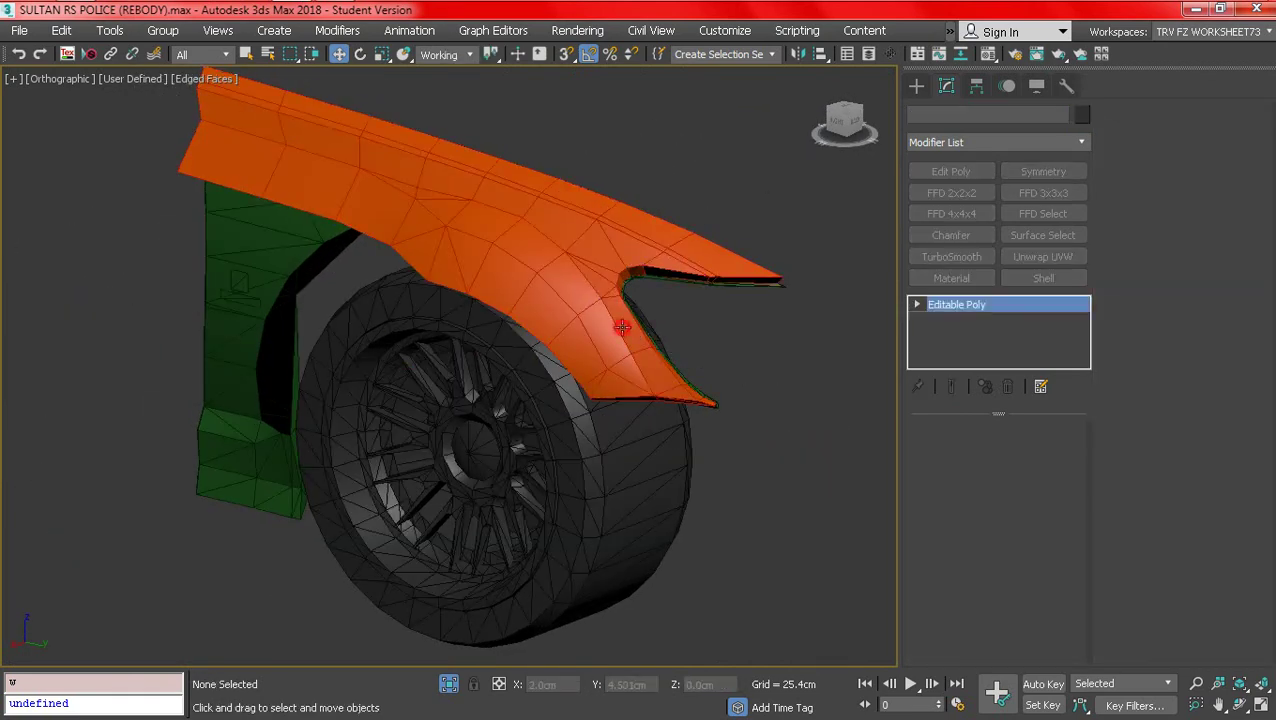
{"action": "key", "text": "F4"}
{"action": "scroll", "coordinate": [570, 316], "scroll_direction": "down", "scroll_amount": 5}
{"action": "middle_click_drag", "start_coordinate": [570, 316], "coordinate": [601, 333], "text": "alt"}
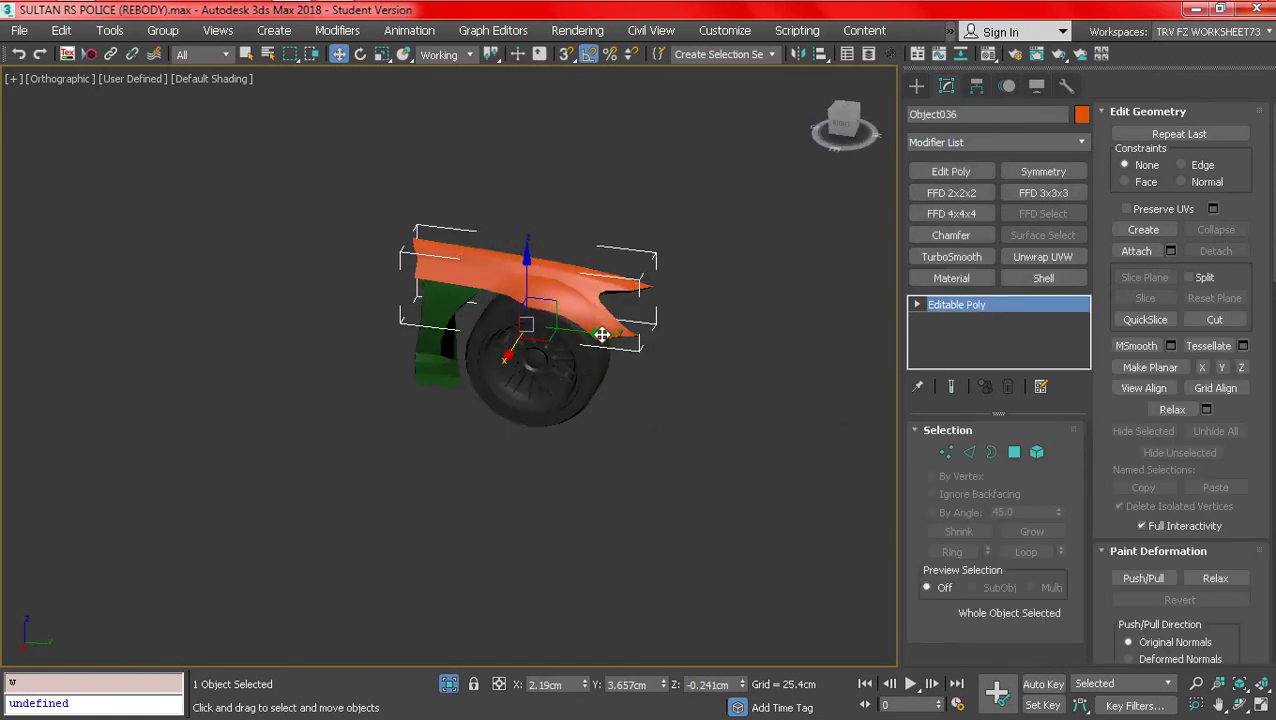
- End the current isolation and isolate every object except the light green low-detail body mesh
{"action": "right_click", "coordinate": [570, 420]}
{"action": "left_click", "coordinate": [667, 257]}
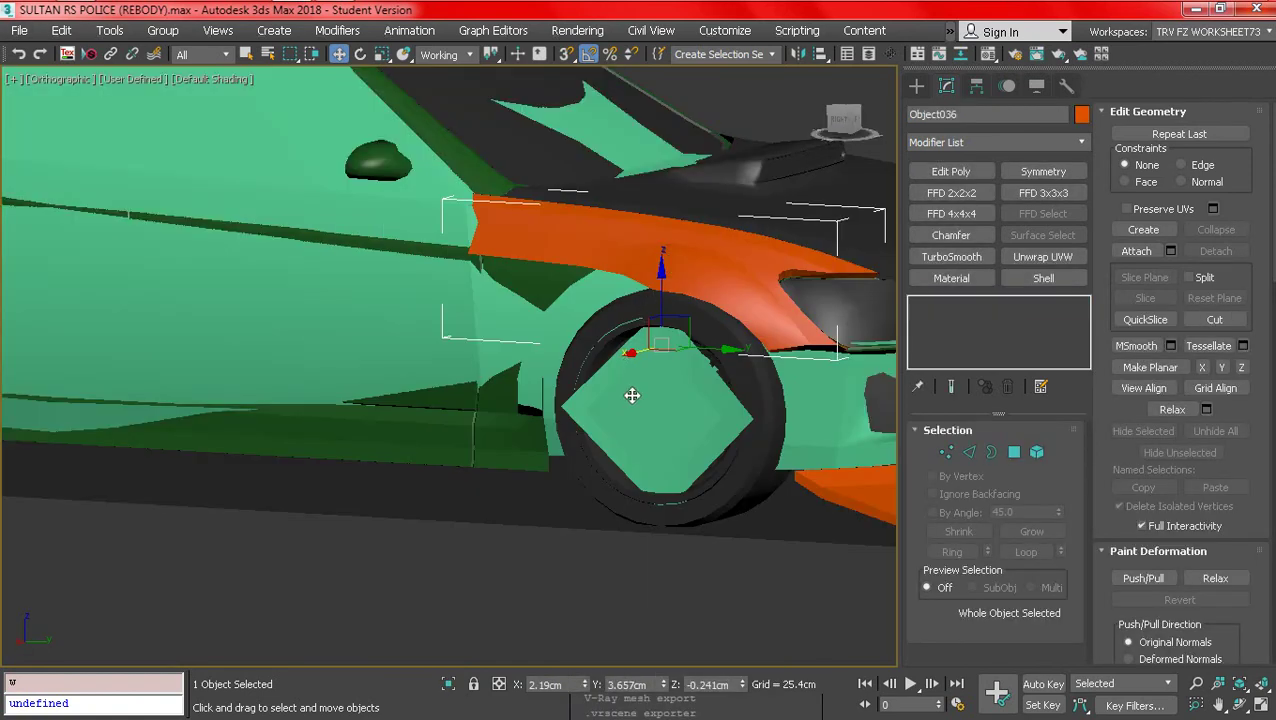
{"action": "key", "text": "ctrl+a"}
{"action": "left_click", "coordinate": [633, 404], "text": "alt"}
{"action": "right_click", "coordinate": [633, 404]}
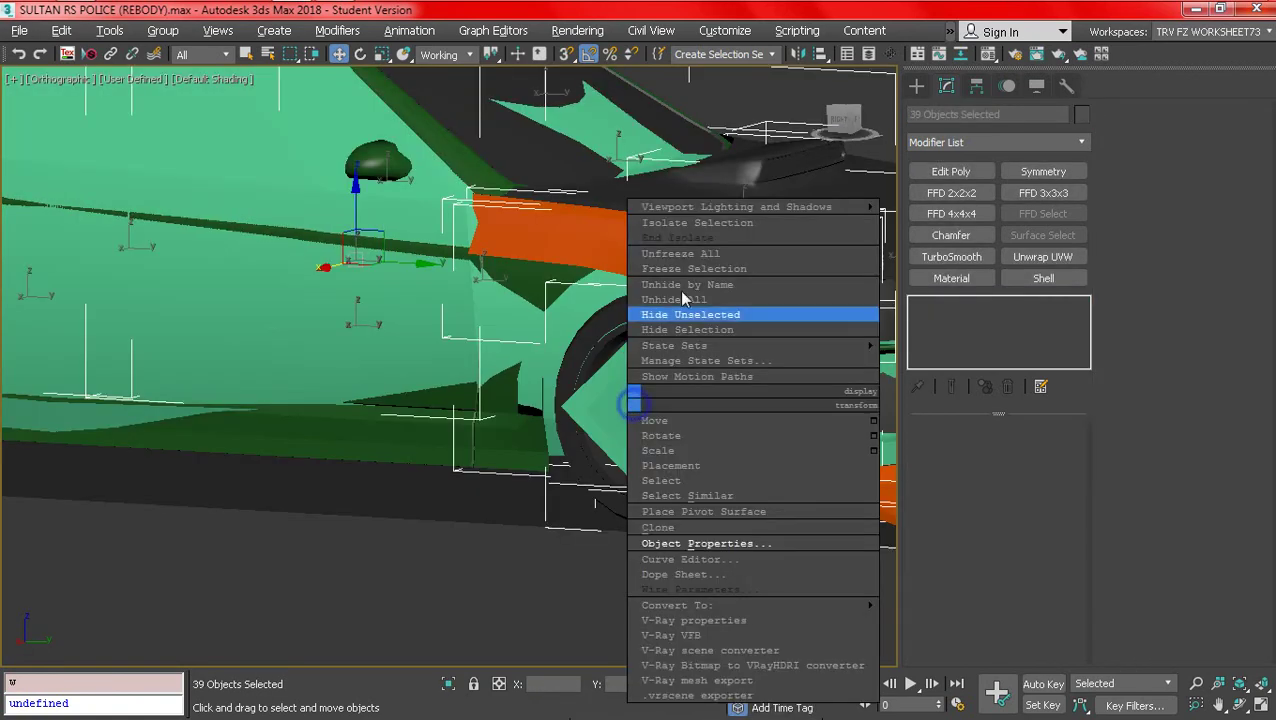
{"action": "left_click", "coordinate": [710, 229]}
- Examine how the orange fender piece fits the hood and headlight on the whole car from the side and front
{"action": "middle_click_drag", "start_coordinate": [650, 300], "coordinate": [540, 314], "text": "alt"}
{"action": "key", "text": "F4"}
{"action": "left_click", "coordinate": [735, 312]}
{"action": "scroll", "coordinate": [521, 405], "scroll_direction": "up", "scroll_amount": 6}
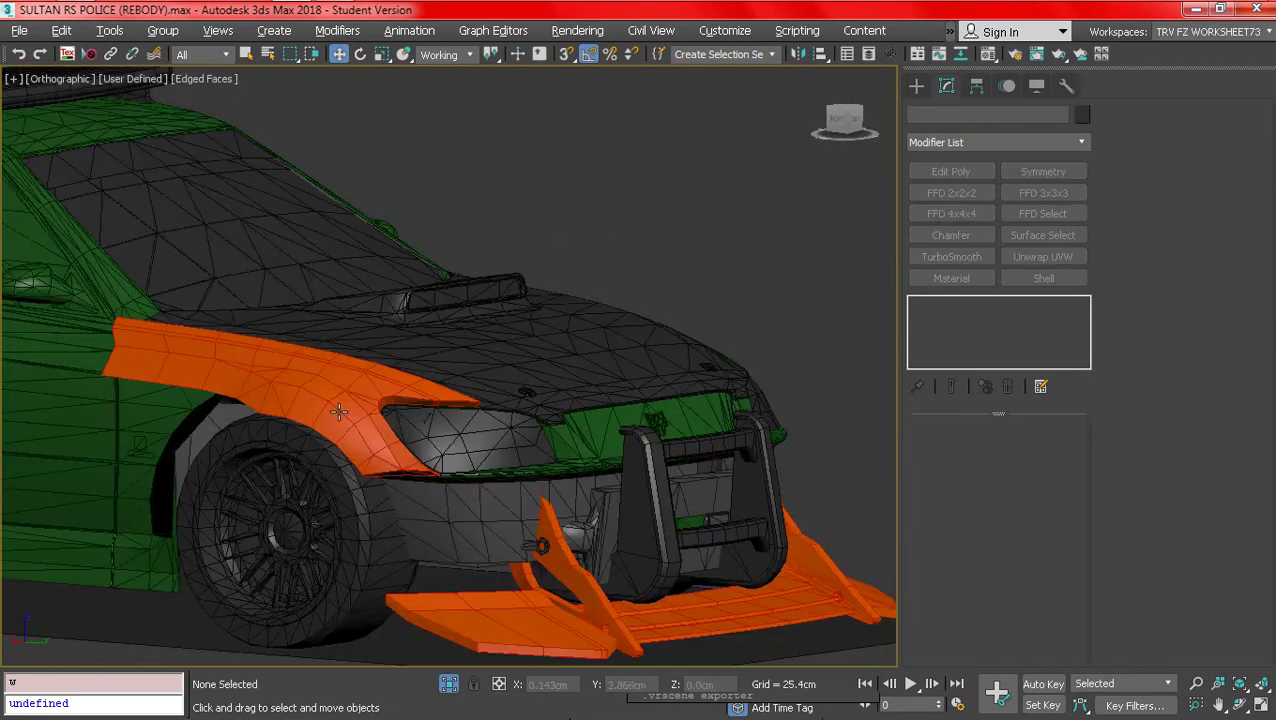
{"action": "left_click", "coordinate": [340, 414]}
{"action": "key", "text": "F4"}
{"action": "scroll", "coordinate": [424, 385], "scroll_direction": "down", "scroll_amount": 3}
{"action": "middle_click_drag", "start_coordinate": [480, 390], "coordinate": [342, 367], "text": "alt"}
{"action": "key", "text": "F4"}
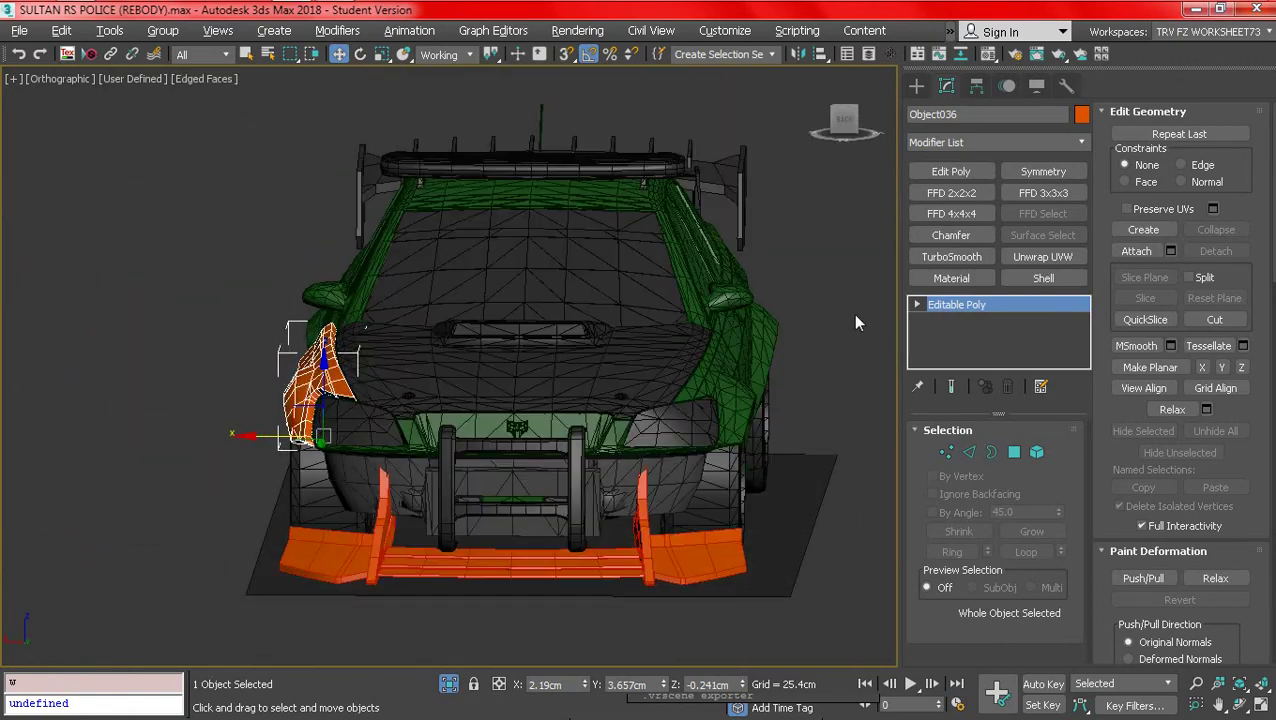
{"action": "key", "text": "F4"}
{"action": "left_click", "coordinate": [839, 315]}
{"action": "key", "text": "F4"}
{"action": "scroll", "coordinate": [365, 340], "scroll_direction": "up", "scroll_amount": 5}
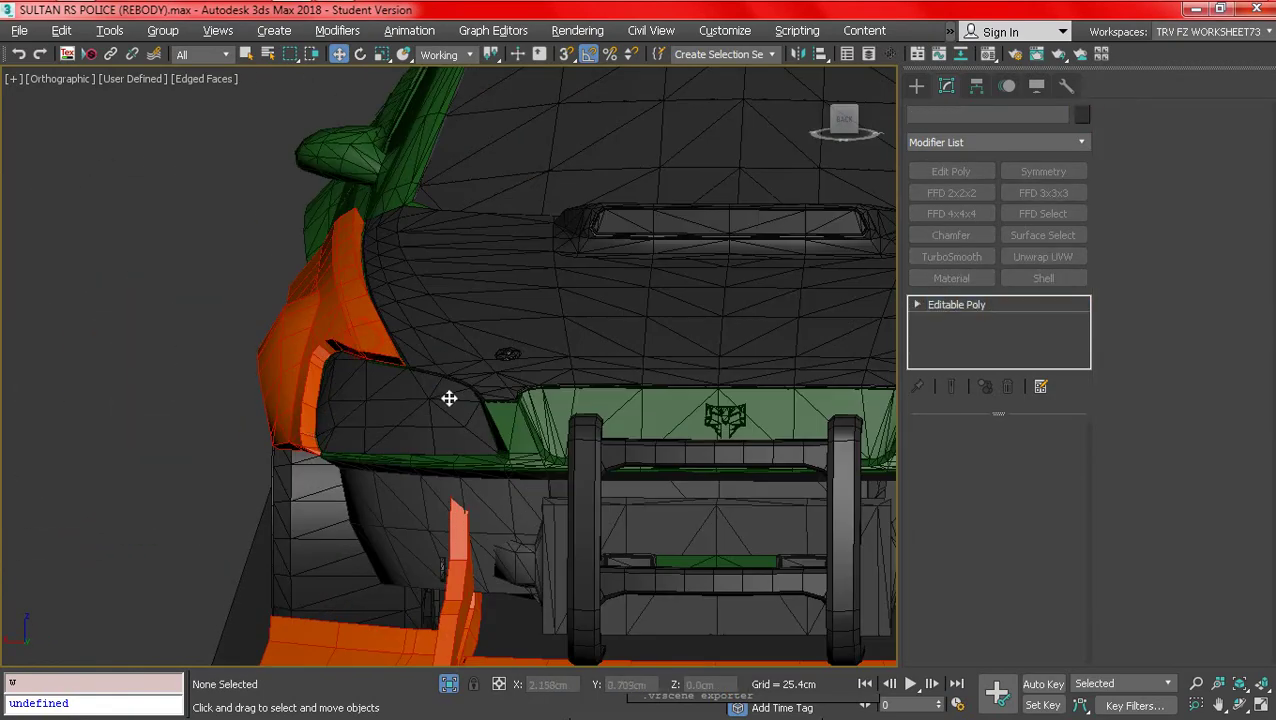
{"action": "left_click", "coordinate": [340, 318]}
{"action": "middle_click_drag", "start_coordinate": [335, 330], "coordinate": [420, 378], "text": "alt"}
{"action": "scroll", "coordinate": [415, 352], "scroll_direction": "down", "scroll_amount": 3}
{"action": "scroll", "coordinate": [396, 375], "scroll_direction": "up", "scroll_amount": 5}
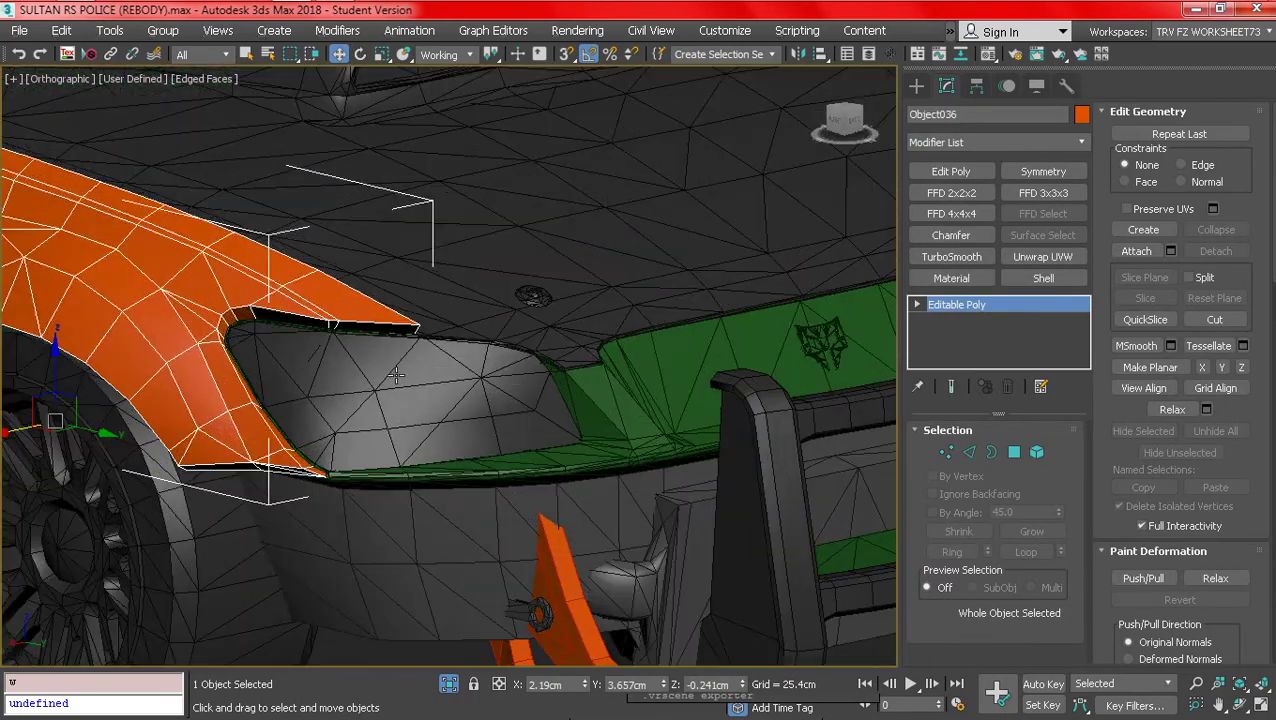
- Detach the upper polygons of the headlight glass beside the orange fender from windscreen_ok as a clone
{"action": "left_click", "coordinate": [396, 375]}
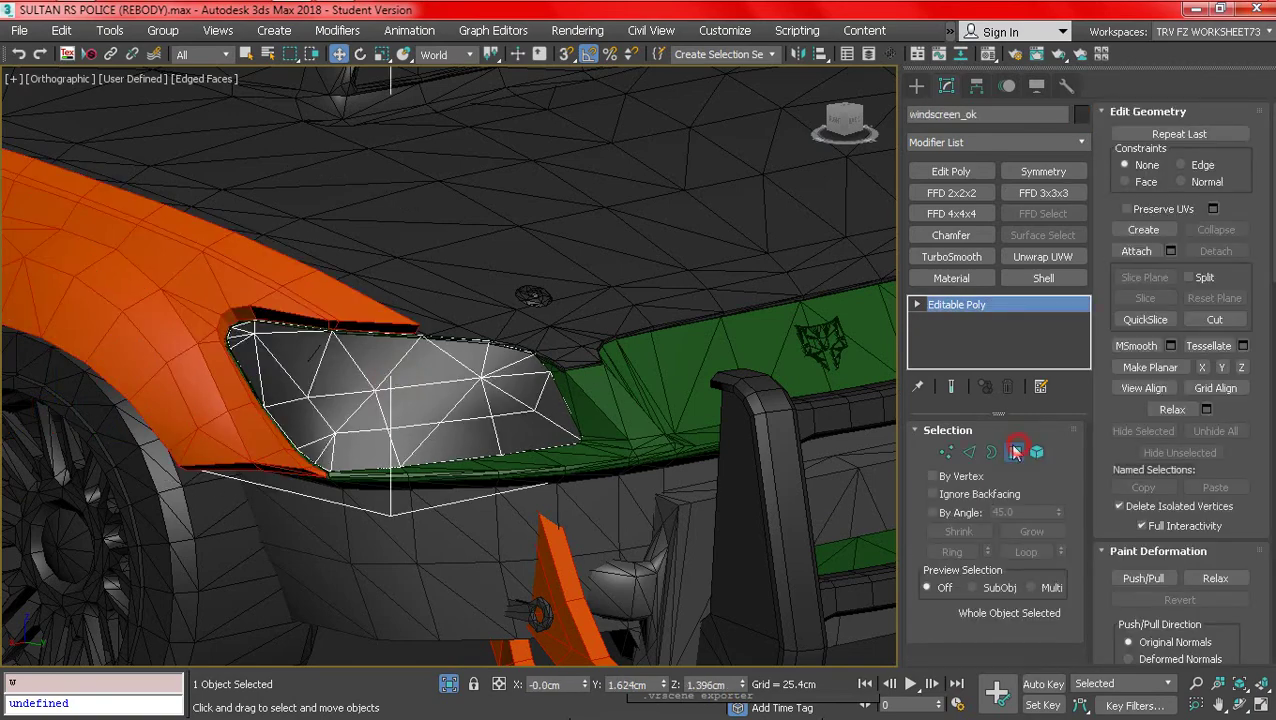
{"action": "left_click", "coordinate": [1014, 452]}
{"action": "scroll", "coordinate": [270, 330], "scroll_direction": "up", "scroll_amount": 3}
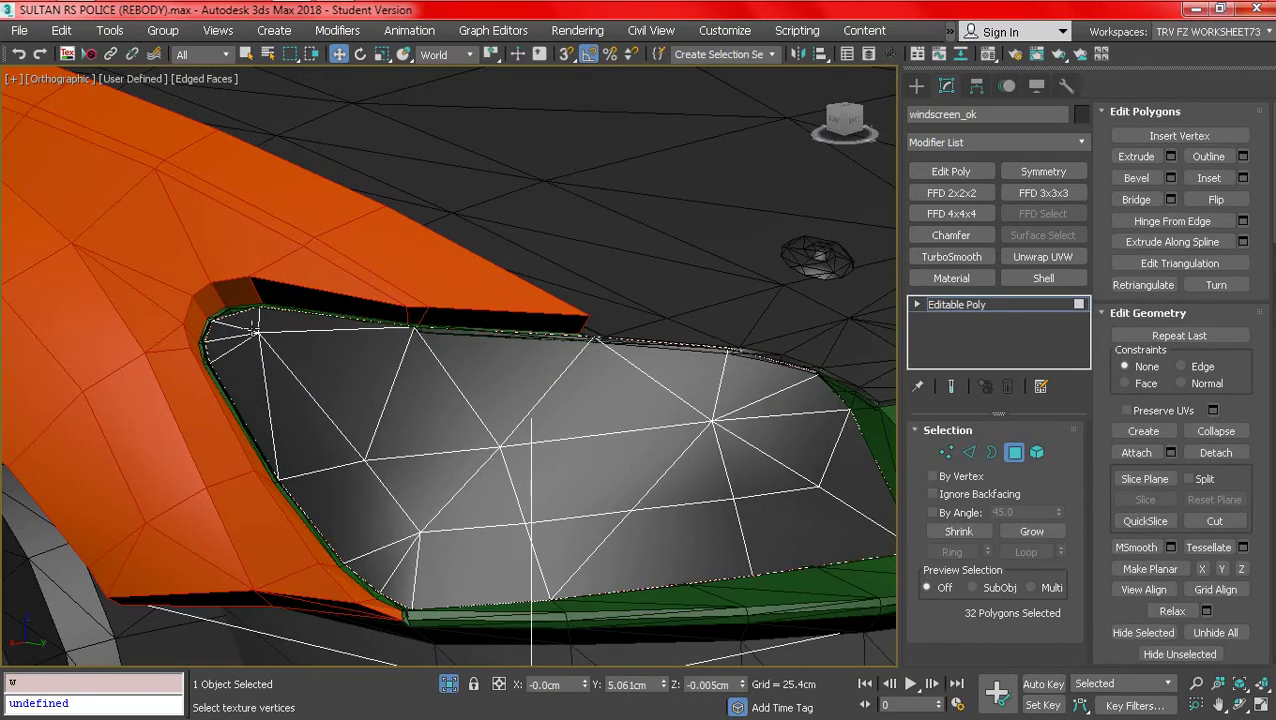
{"action": "key", "text": "F3"}
{"action": "left_click", "coordinate": [262, 336]}
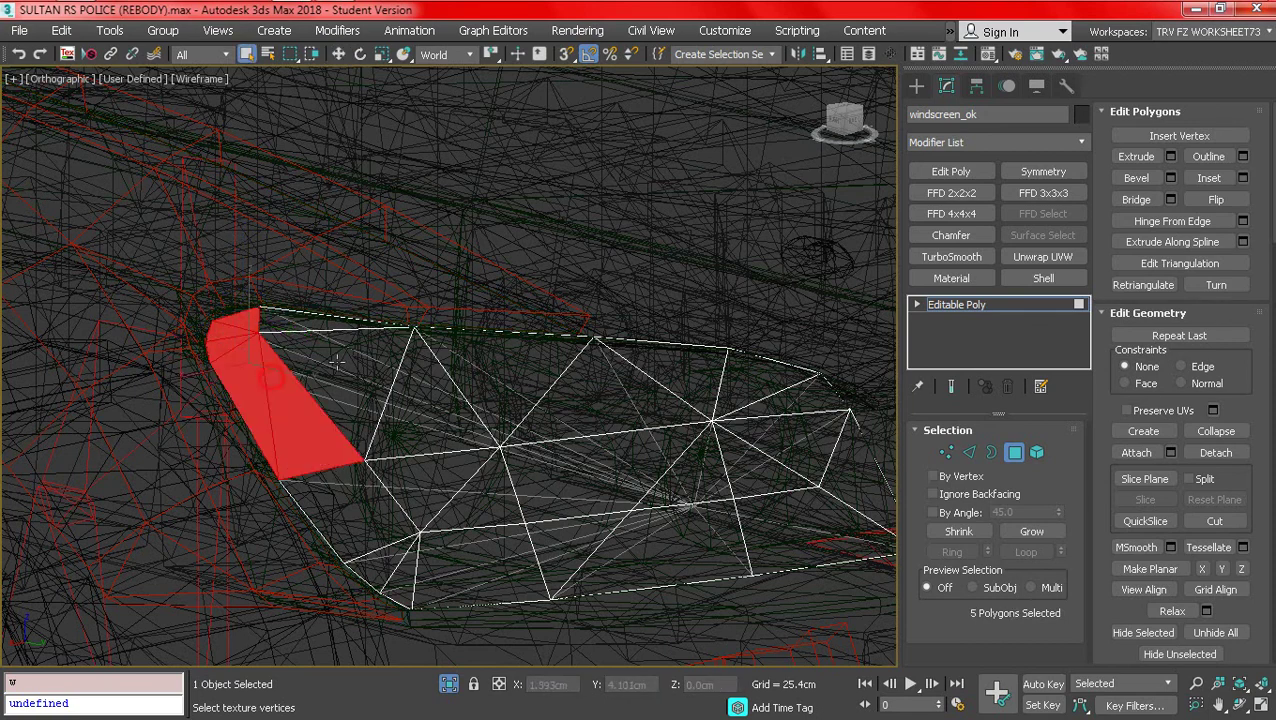
{"action": "left_click", "coordinate": [492, 395], "text": "ctrl"}
{"action": "left_click", "coordinate": [573, 416], "text": "ctrl"}
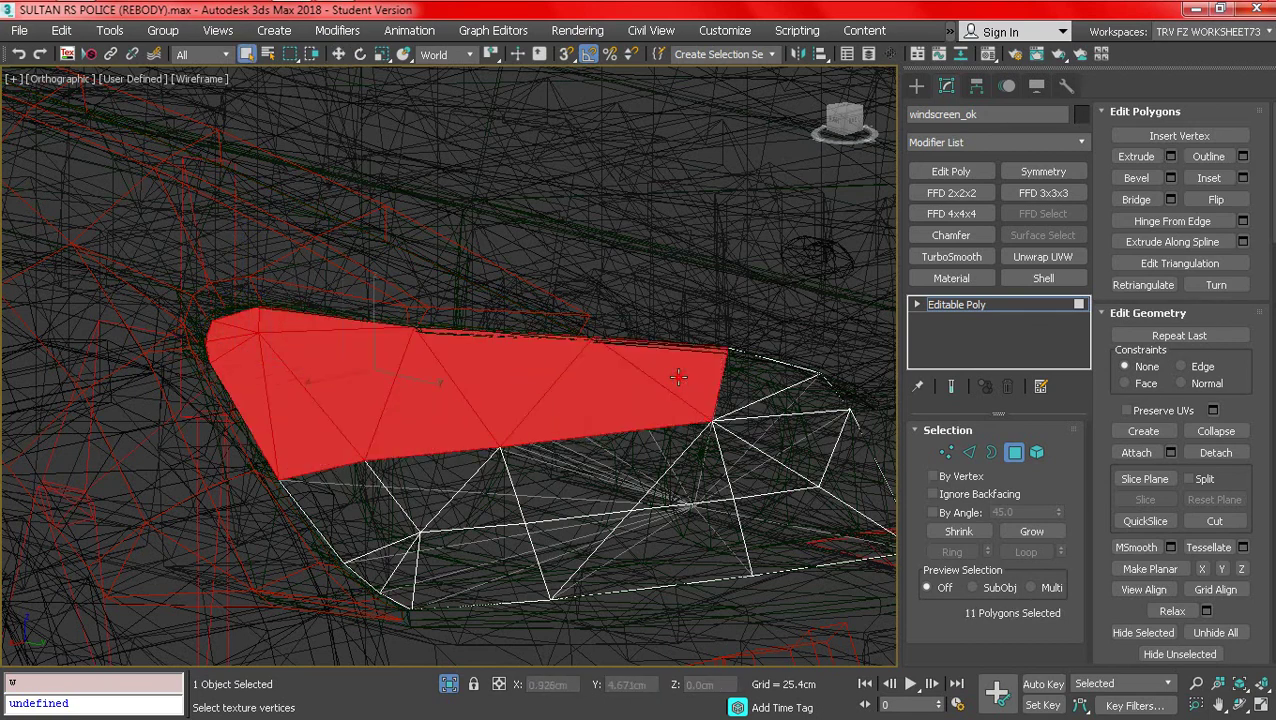
{"action": "key", "text": "F3"}
{"action": "scroll", "coordinate": [495, 368], "scroll_direction": "down", "scroll_amount": 6}
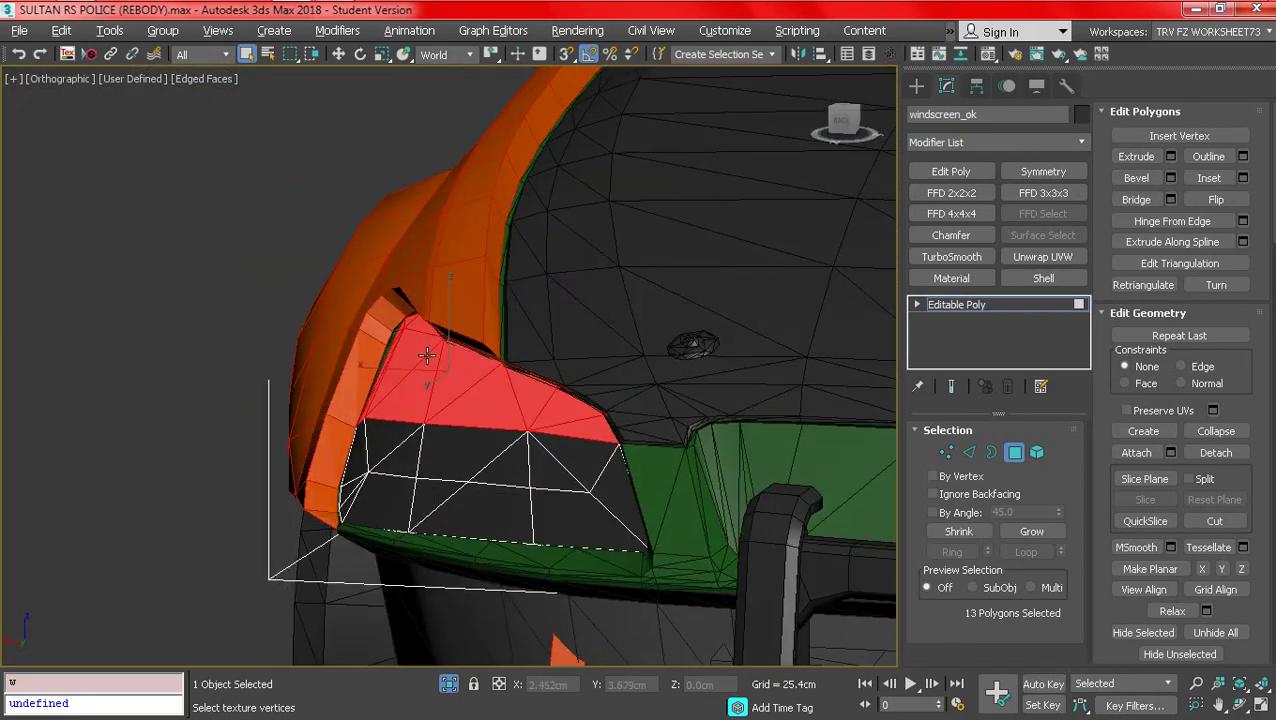
{"action": "scroll", "coordinate": [508, 366], "scroll_direction": "down", "scroll_amount": 1}
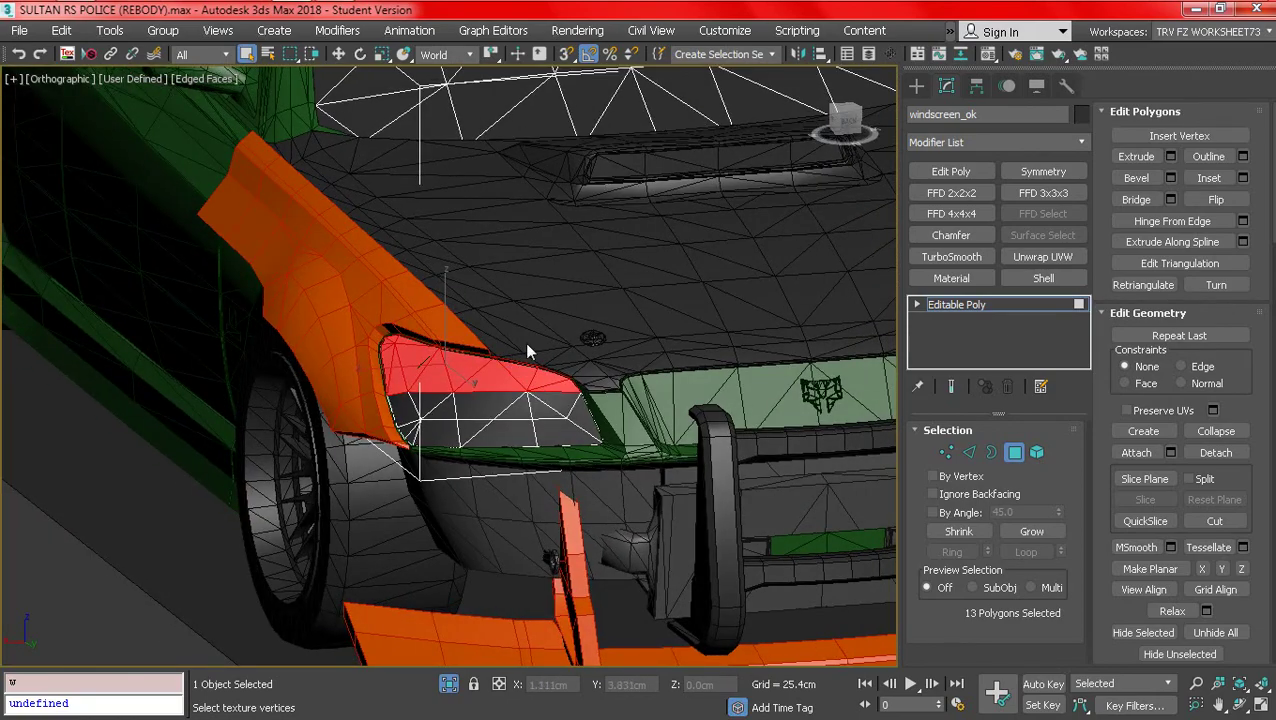
{"action": "left_click", "coordinate": [1209, 457]}
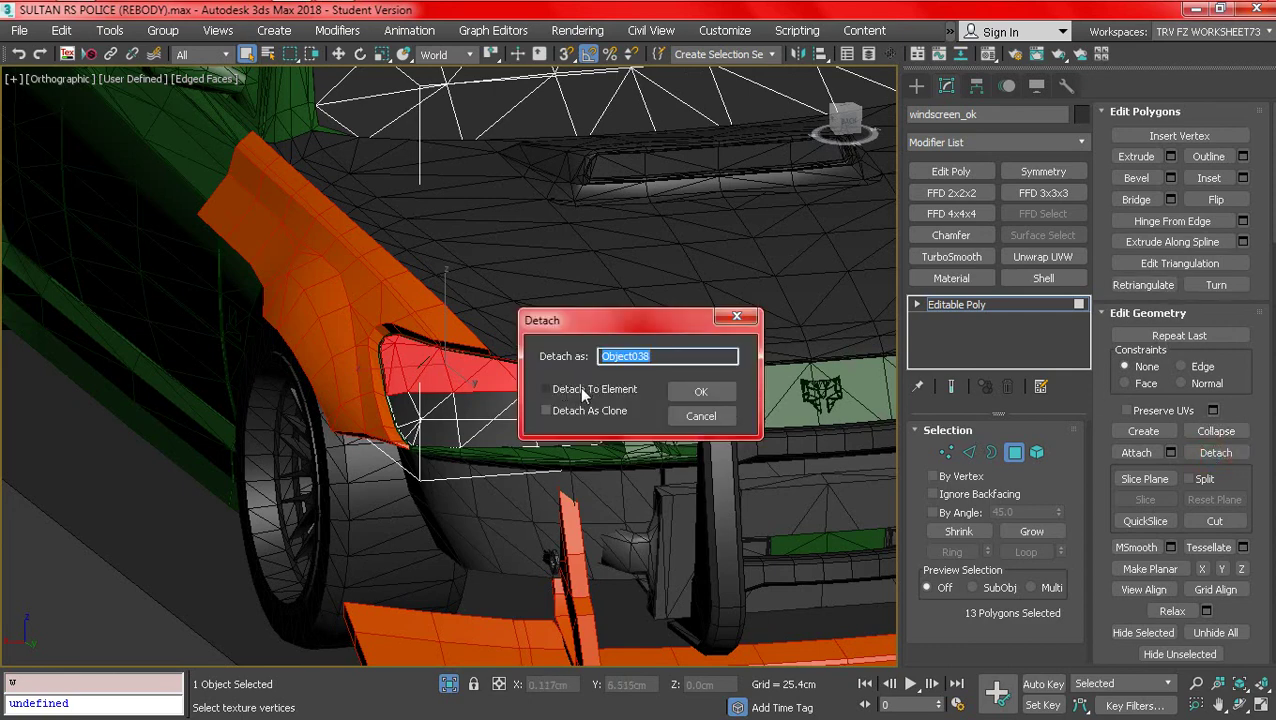
{"action": "left_click", "coordinate": [575, 411]}
{"action": "left_click", "coordinate": [705, 391]}
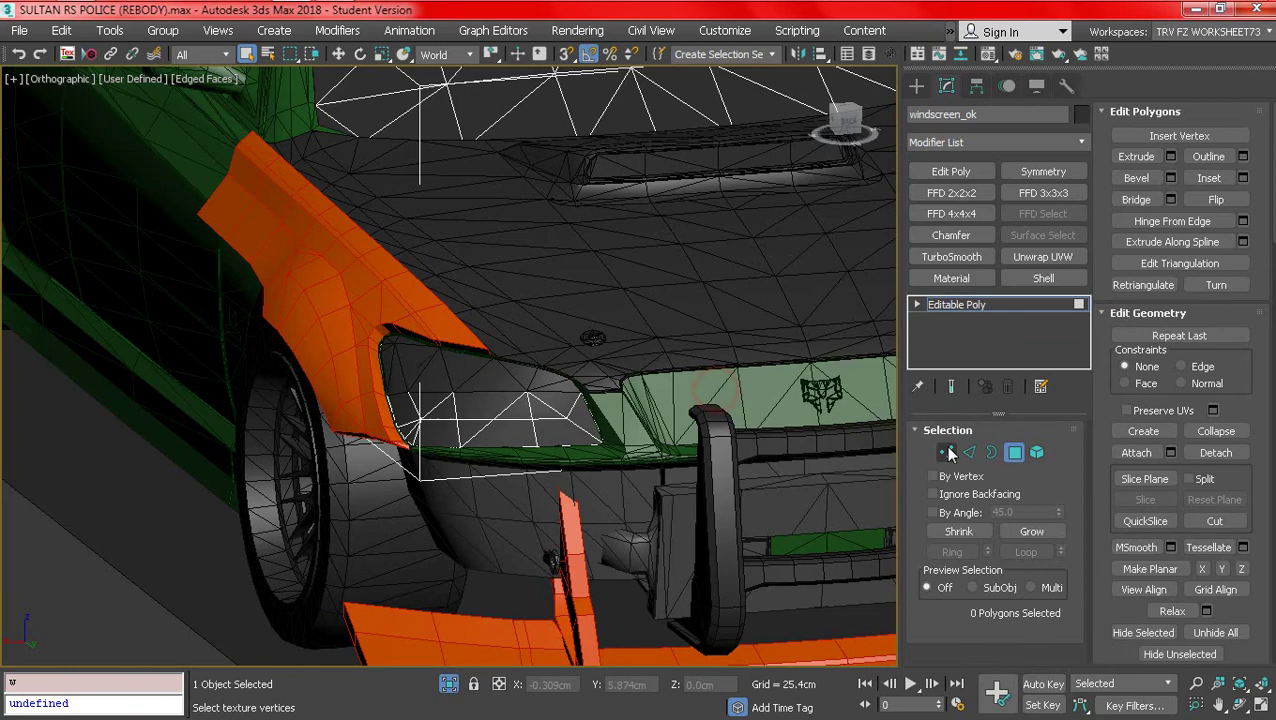
- Detach the hood's outer panel elements from bonnet_ok as a clone and leave element editing
{"action": "left_click", "coordinate": [1014, 455]}
{"action": "left_click", "coordinate": [511, 328]}
{"action": "mouse_move", "coordinate": [511, 328]}
{"action": "middle_mouse_down", "text": "alt"}
{"action": "mouse_move", "coordinate": [495, 350]}
{"action": "mouse_move", "coordinate": [516, 342]}
{"action": "middle_mouse_up", "text": "alt"}
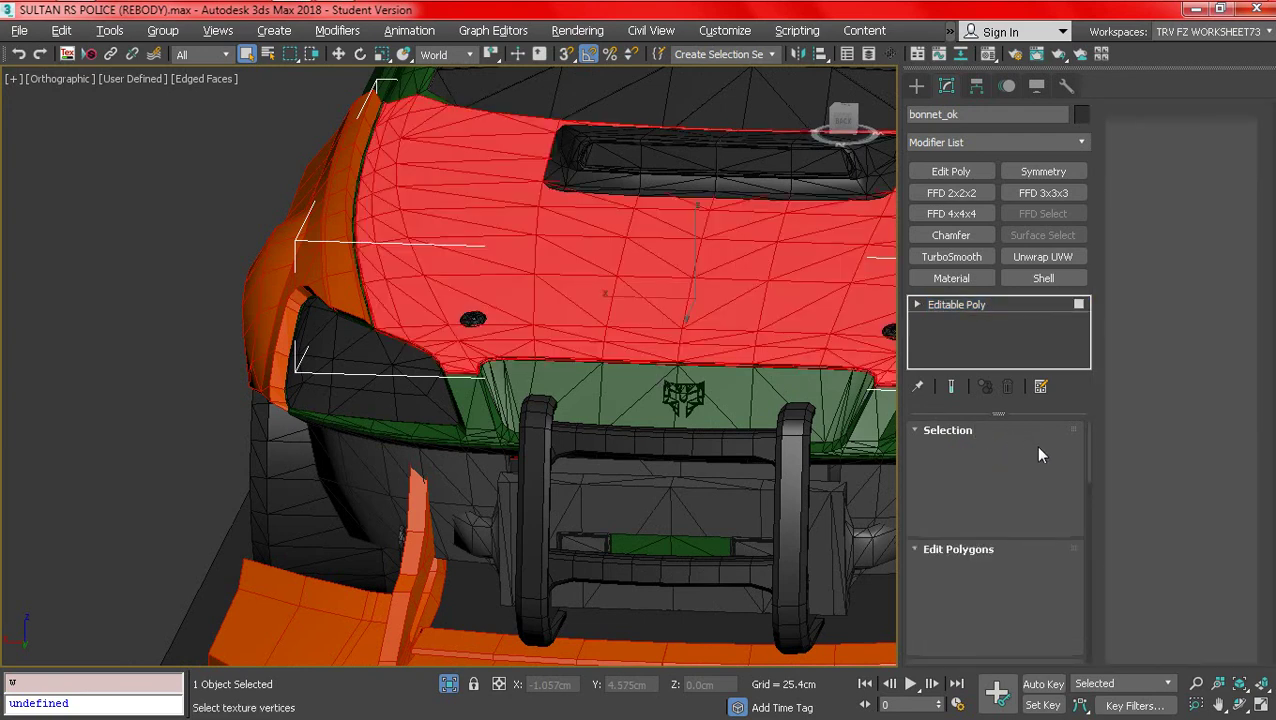
{"action": "left_click", "coordinate": [1037, 450]}
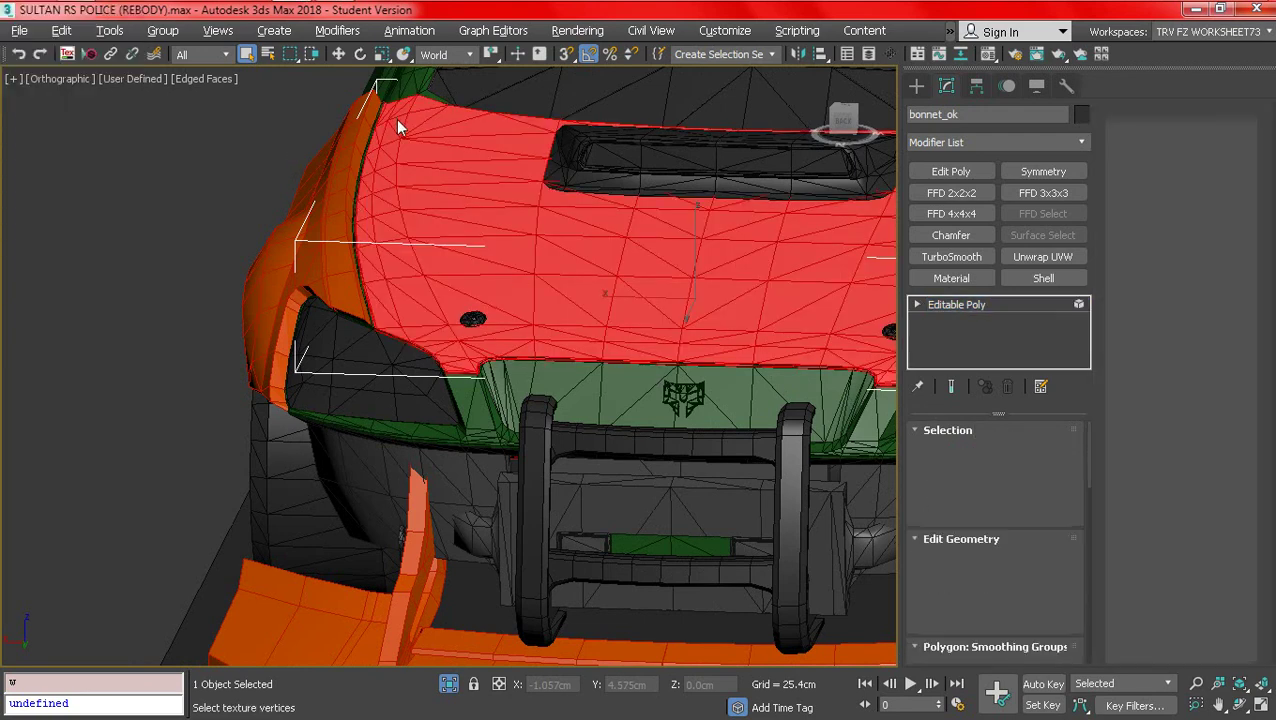
{"action": "left_click", "coordinate": [396, 119]}
{"action": "mouse_move", "coordinate": [441, 319]}
{"action": "middle_mouse_down", "text": "alt"}
{"action": "mouse_move", "coordinate": [468, 294]}
{"action": "mouse_move", "coordinate": [515, 320]}
{"action": "mouse_move", "coordinate": [455, 308]}
{"action": "middle_mouse_up", "text": "alt"}
{"action": "left_click", "coordinate": [507, 318], "text": "ctrl"}
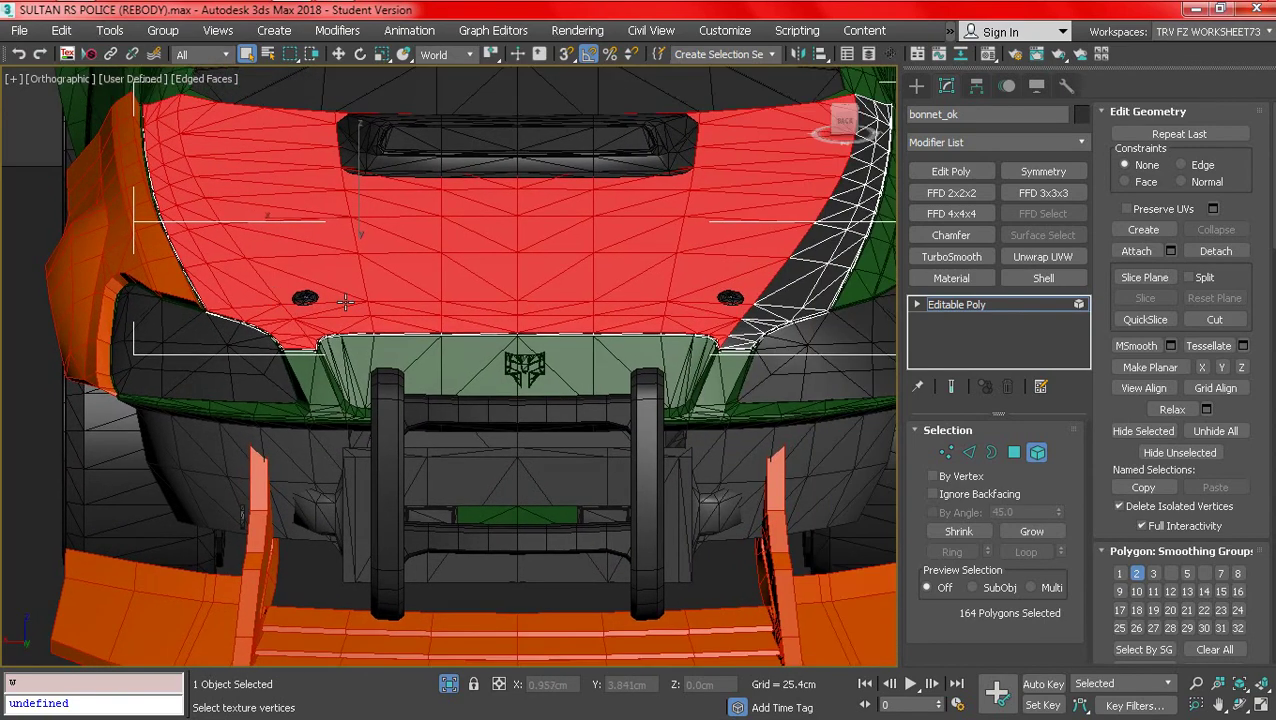
{"action": "scroll", "coordinate": [455, 308], "scroll_direction": "down", "scroll_amount": 3}
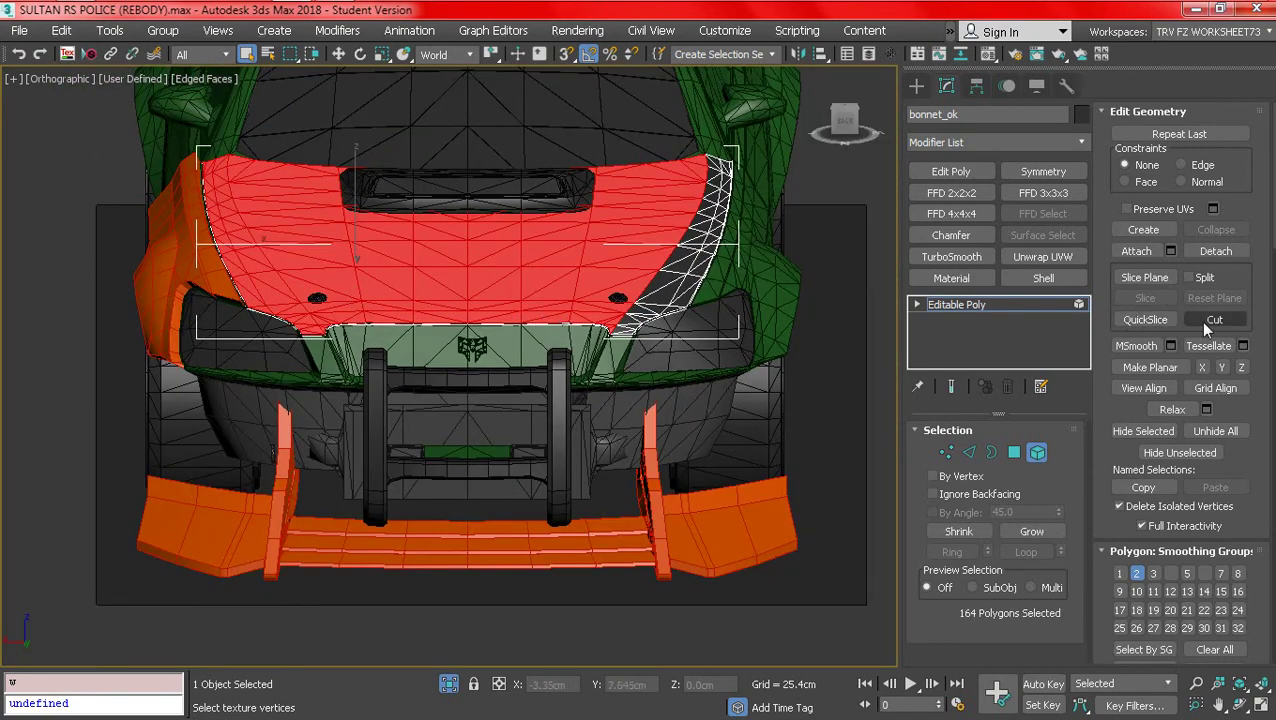
{"action": "left_click", "coordinate": [1229, 256]}
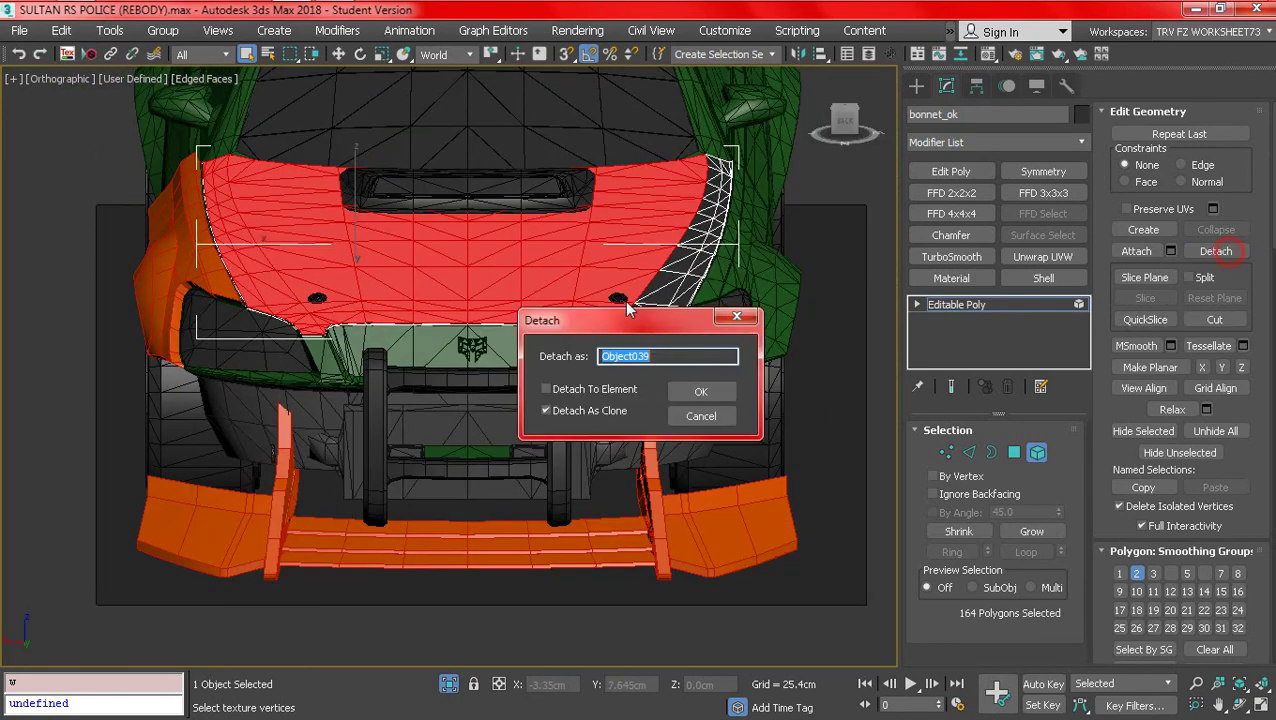
{"action": "left_click", "coordinate": [674, 392]}
{"action": "left_click", "coordinate": [1036, 453]}
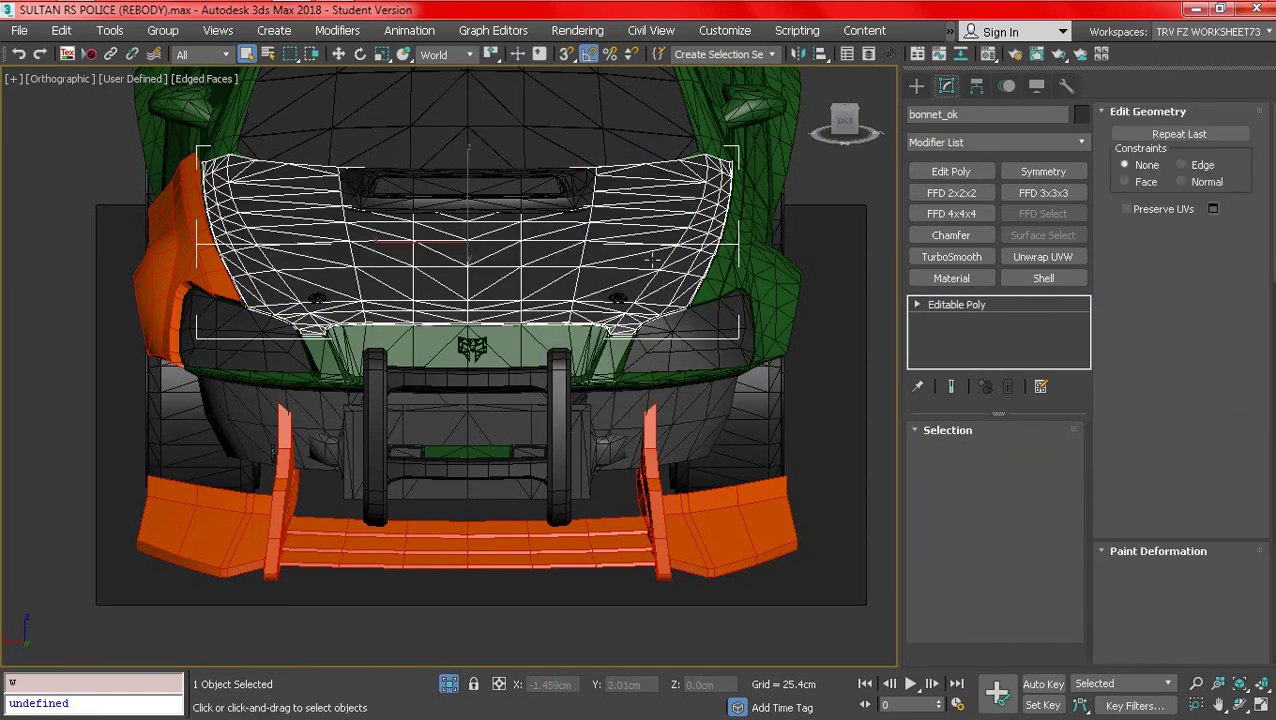
- Isolate the orange fender together with the headlight clone and the hood clone
{"action": "left_click", "coordinate": [236, 318], "text": "ctrl"}
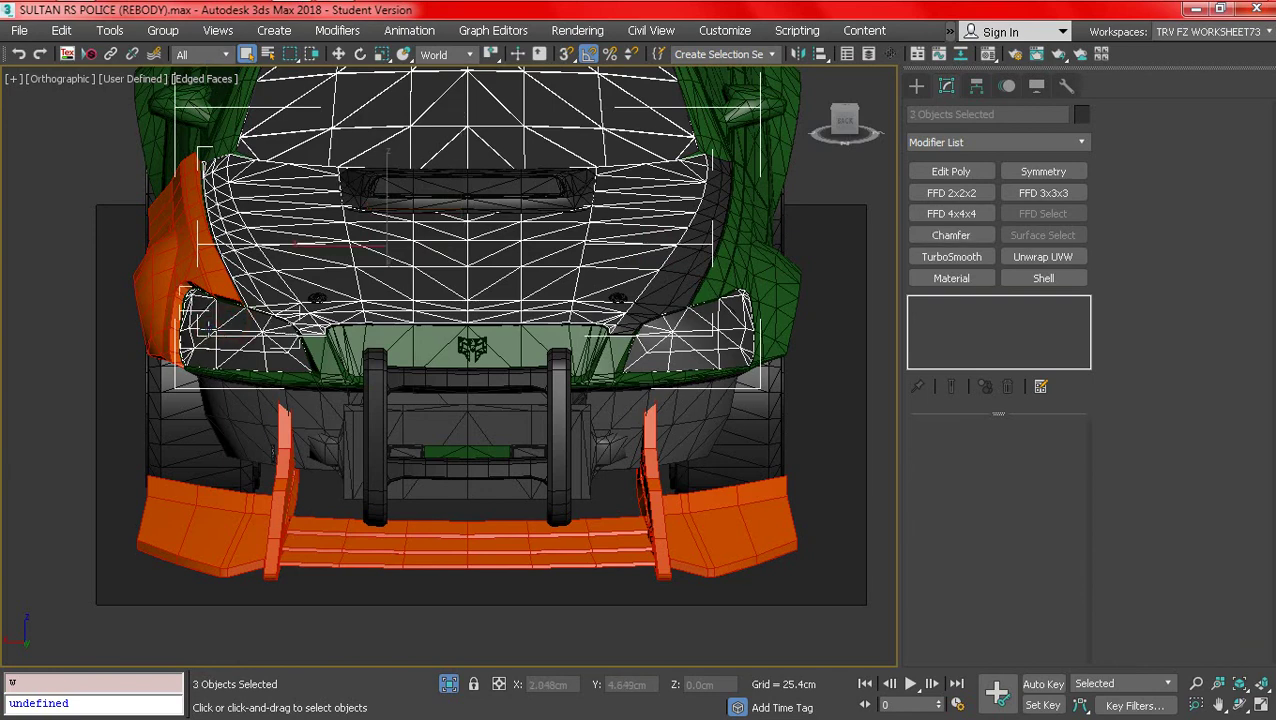
{"action": "middle_click_drag", "start_coordinate": [226, 348], "coordinate": [310, 302], "text": "alt"}
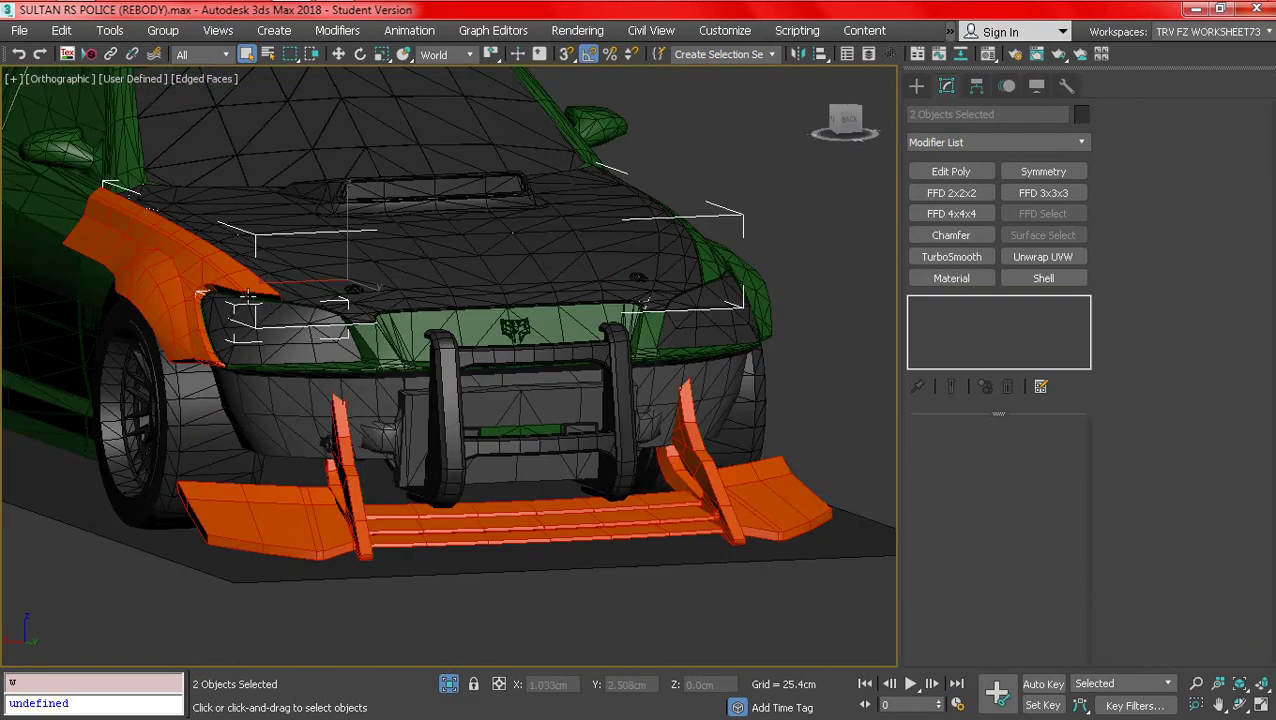
{"action": "left_click", "coordinate": [216, 274], "text": "ctrl"}
{"action": "right_click", "coordinate": [216, 274]}
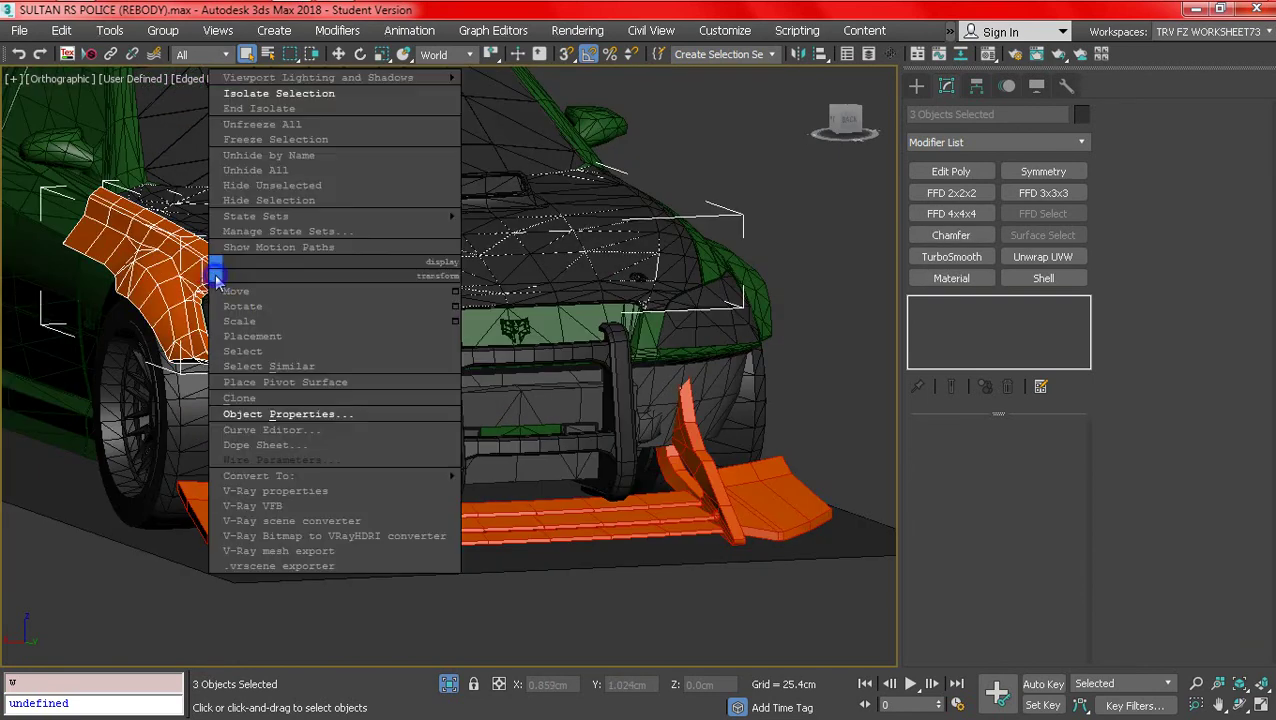
{"action": "left_click", "coordinate": [312, 95]}
{"action": "left_click", "coordinate": [584, 208]}
{"action": "key", "text": "F4"}
- Move the headlight clone with vertex snapping so its upper corner vertex meets the orange fender's headlight cutout
{"action": "left_click", "coordinate": [311, 430]}
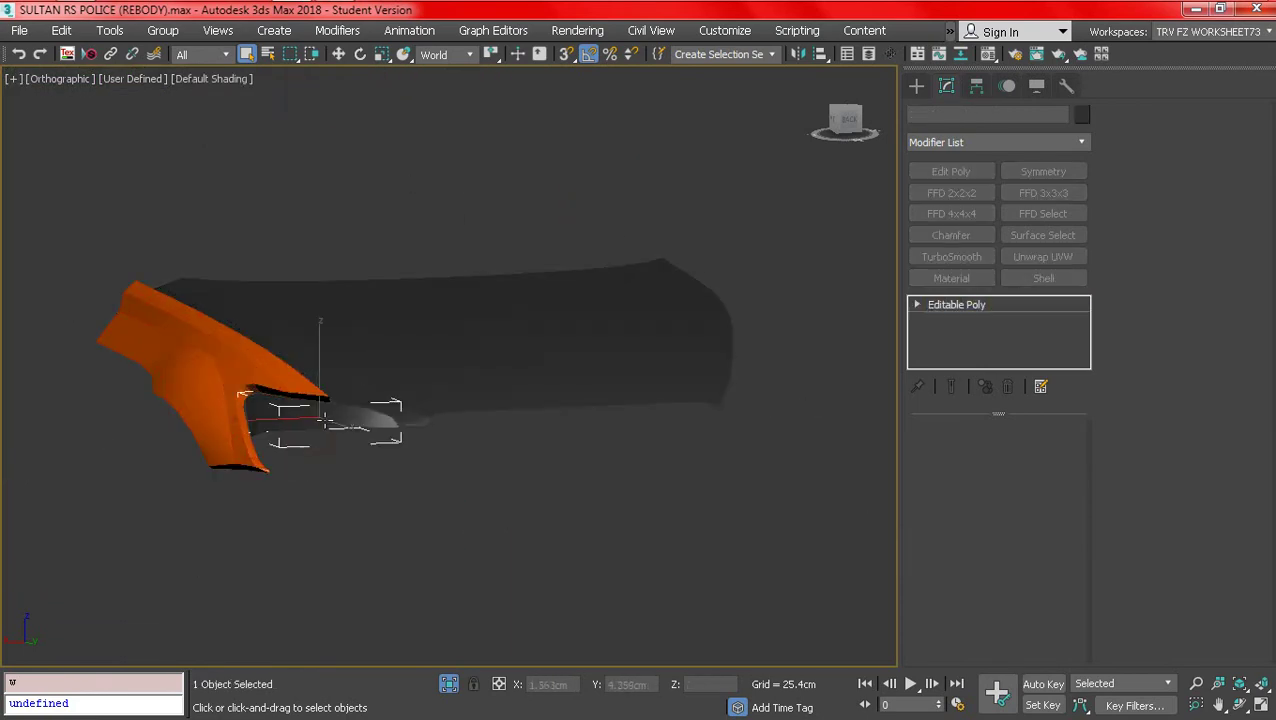
{"action": "key", "text": "F4"}
{"action": "middle_click_drag", "start_coordinate": [311, 430], "coordinate": [374, 415], "text": "alt"}
{"action": "scroll", "coordinate": [278, 424], "scroll_direction": "up", "scroll_amount": 2}
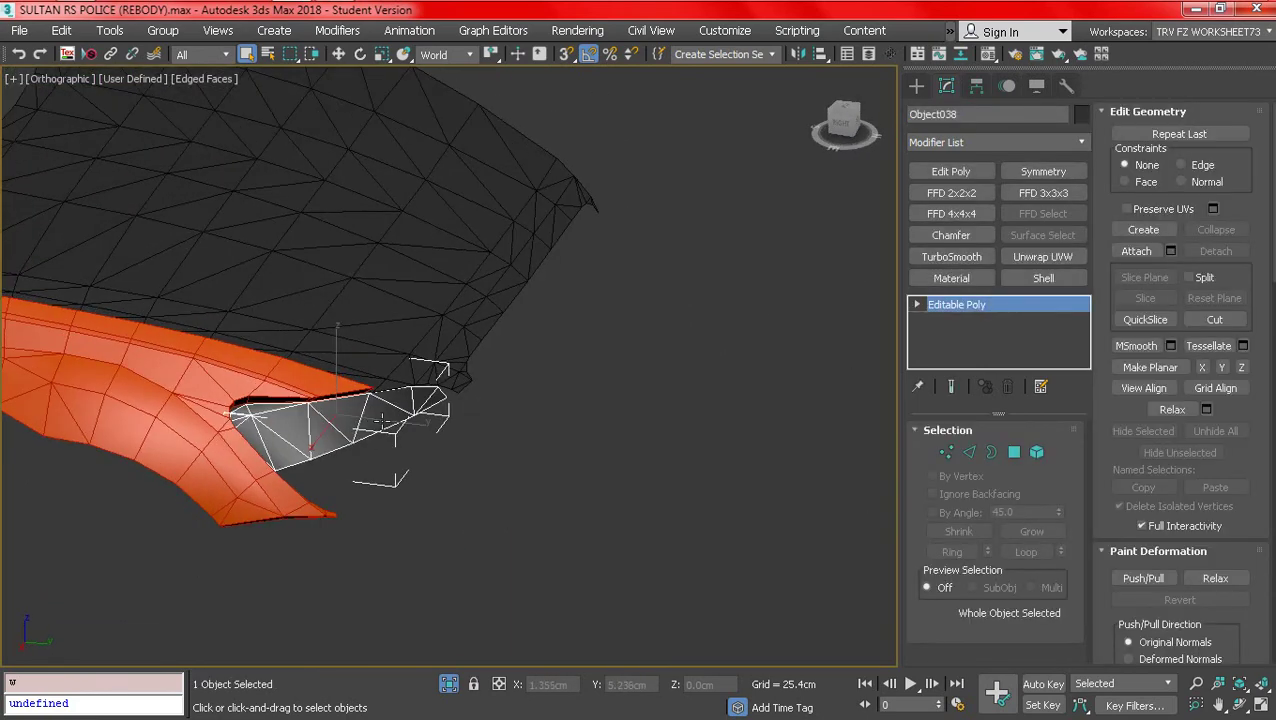
{"action": "scroll", "coordinate": [374, 415], "scroll_direction": "up", "scroll_amount": 2}
{"action": "left_click", "coordinate": [339, 55]}
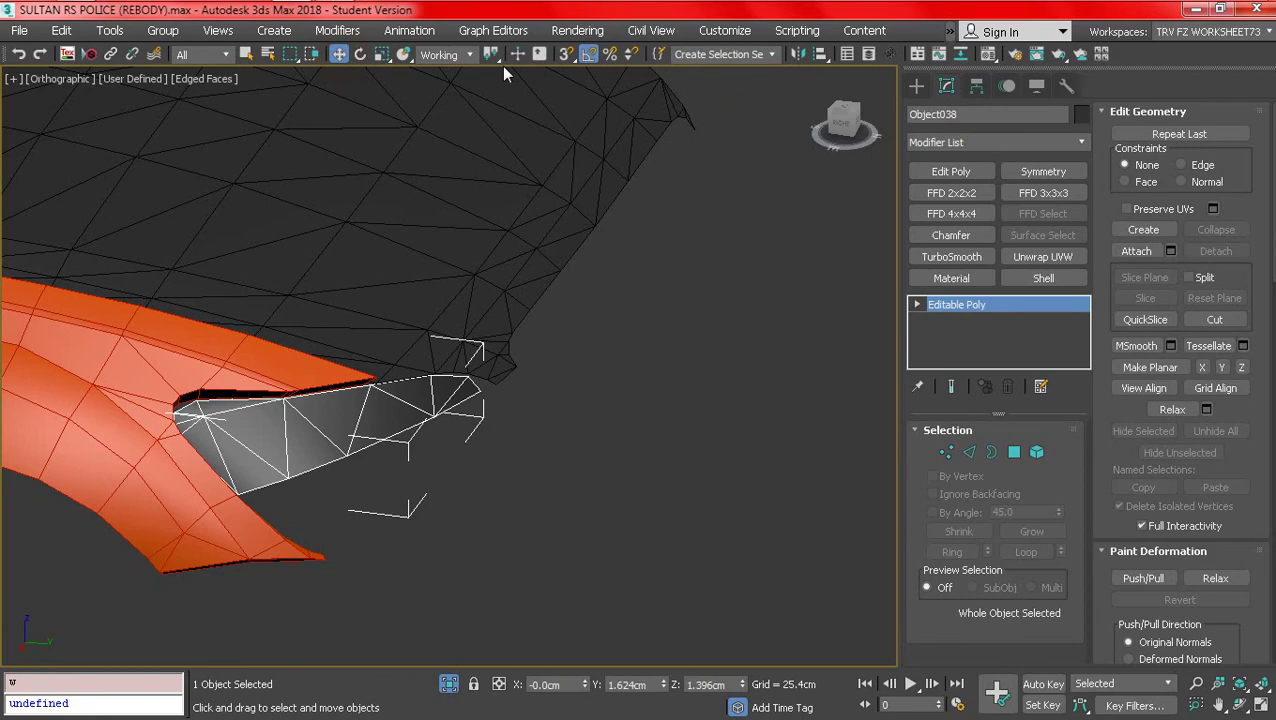
{"action": "left_click", "coordinate": [564, 58]}
{"action": "middle_click_drag", "start_coordinate": [212, 392], "coordinate": [156, 388], "text": "alt"}
{"action": "scroll", "coordinate": [158, 394], "scroll_direction": "up", "scroll_amount": 3}
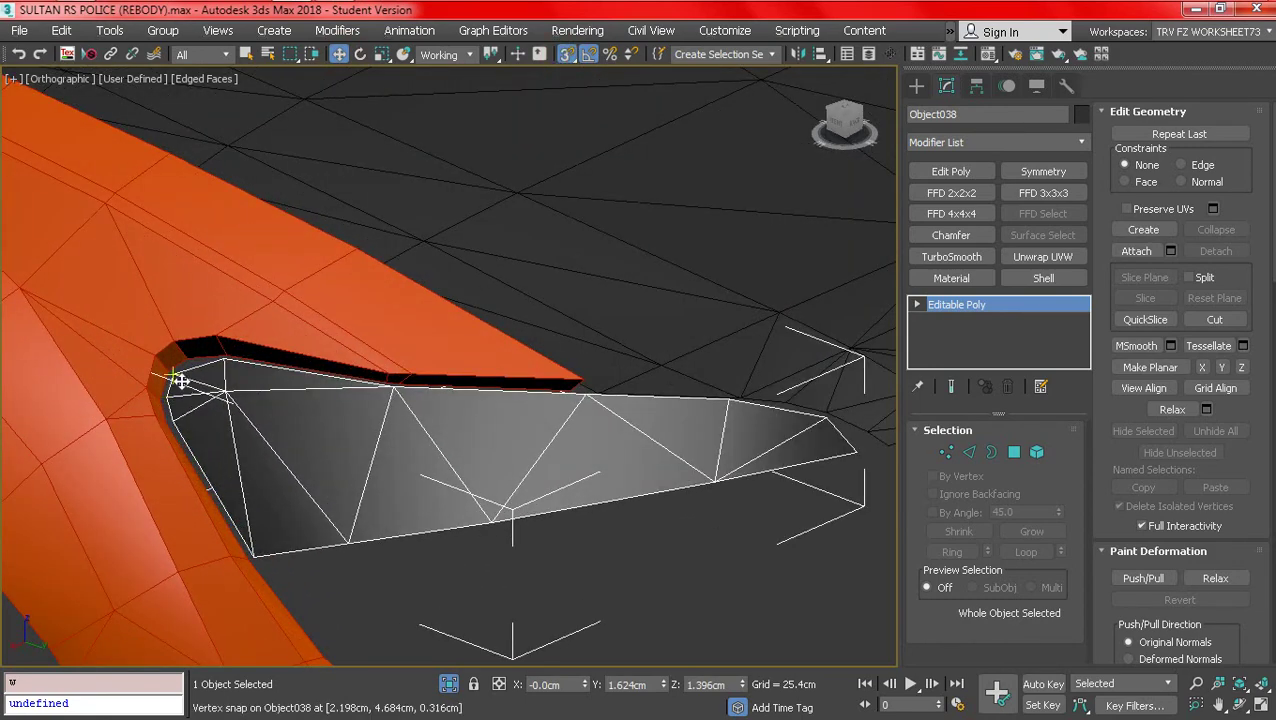
{"action": "left_click_drag", "start_coordinate": [177, 378], "coordinate": [168, 350]}
{"action": "middle_click_drag", "start_coordinate": [168, 350], "coordinate": [247, 415], "text": "alt"}
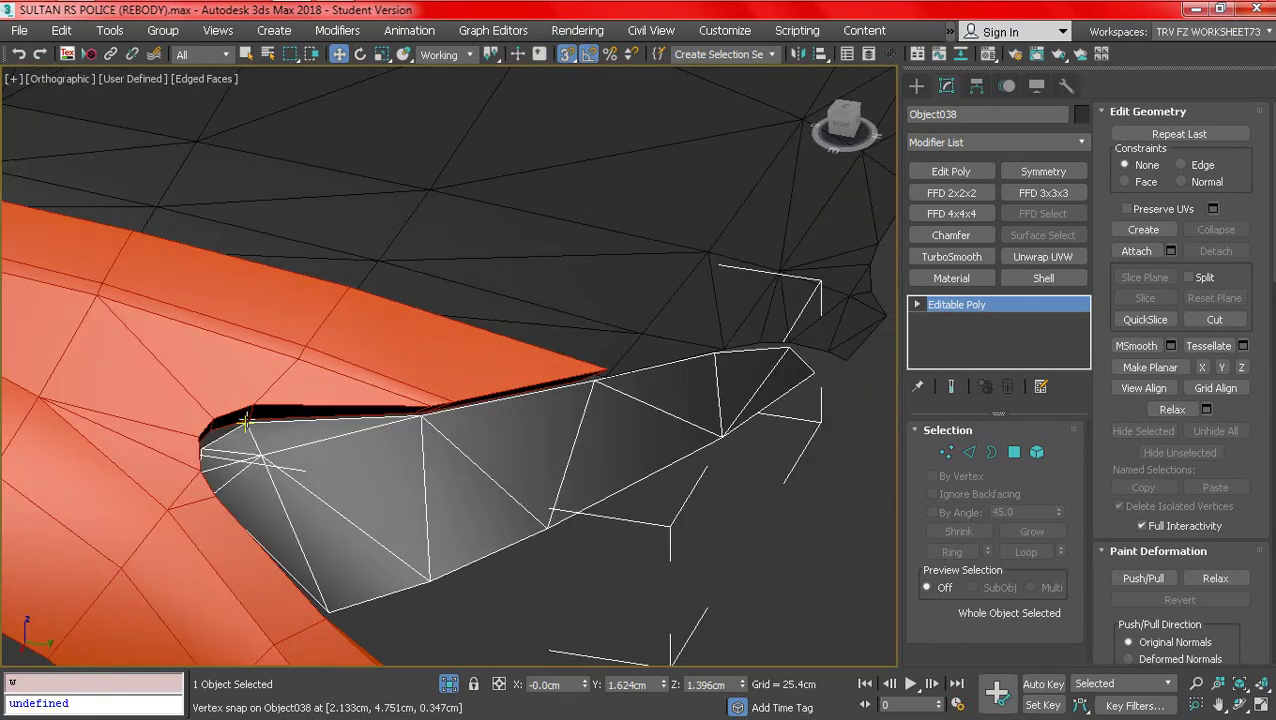
{"action": "left_click_drag", "start_coordinate": [247, 425], "coordinate": [257, 404]}
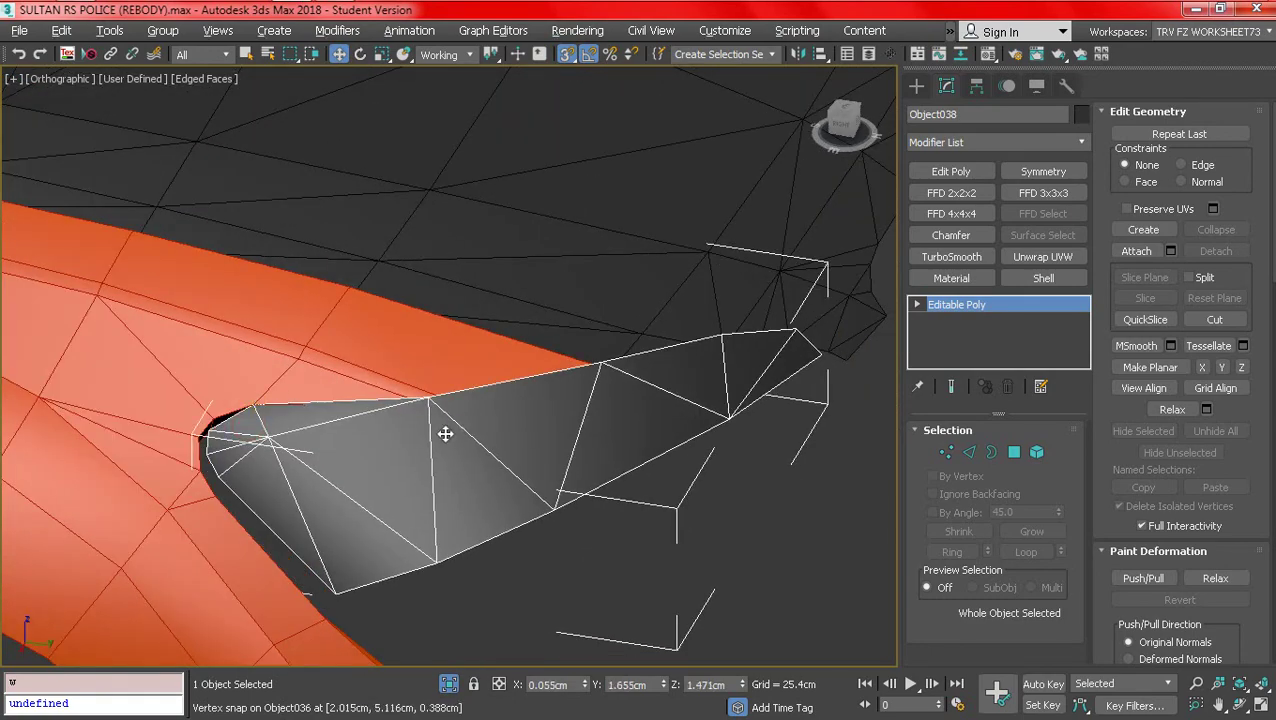
- Move the hood clone with vertex snapping so its edge meets the tip of the orange fender beside the headlight clone
{"action": "middle_click_drag", "start_coordinate": [445, 433], "coordinate": [650, 420], "text": "alt"}
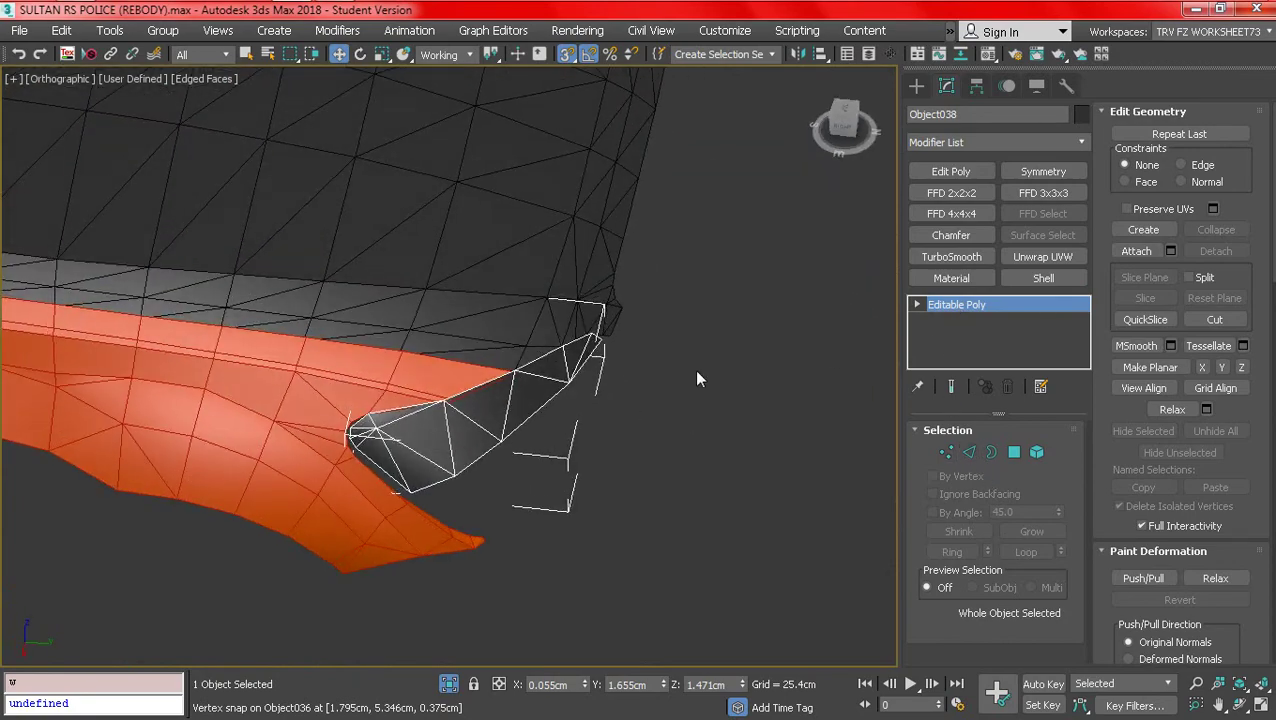
{"action": "middle_click_drag", "start_coordinate": [698, 379], "coordinate": [510, 238], "text": "alt"}
{"action": "left_click", "coordinate": [612, 379]}
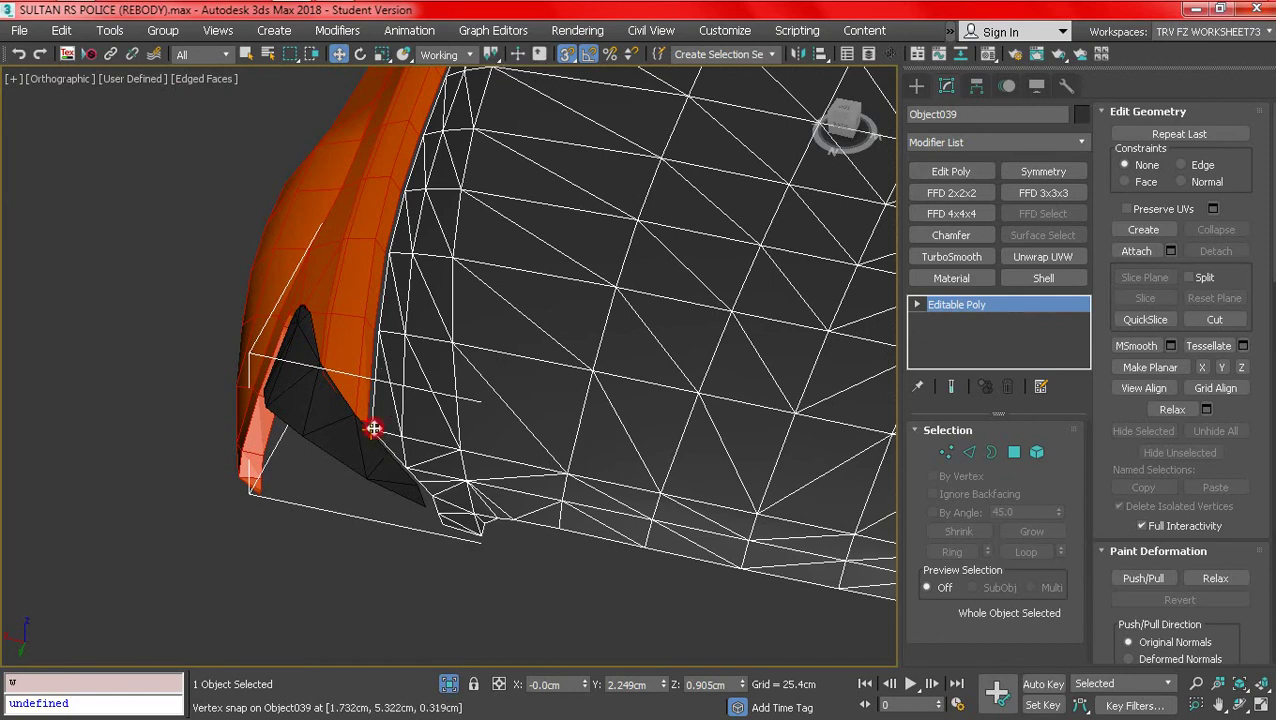
{"action": "middle_click_drag", "start_coordinate": [373, 428], "coordinate": [336, 390], "text": "alt"}
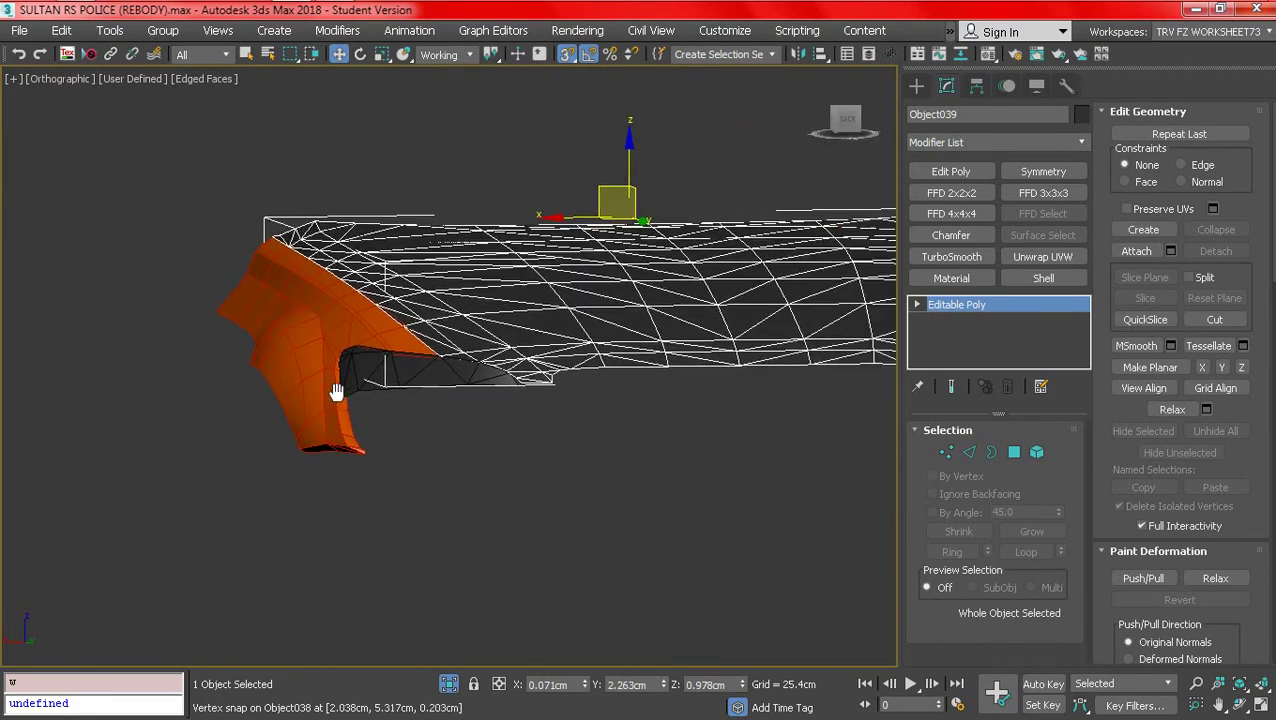
- Examine the fit between the hood clone, fender and headlight clone with and without edged faces
{"action": "key", "text": "F4"}
{"action": "middle_click_drag", "start_coordinate": [385, 441], "coordinate": [917, 394], "text": "alt"}
{"action": "key", "text": "F4"}
{"action": "left_click", "coordinate": [740, 512]}
{"action": "key", "text": "F4"}
{"action": "middle_click_drag", "start_coordinate": [740, 512], "coordinate": [484, 413], "text": "alt"}
{"action": "key", "text": "F4"}
{"action": "left_click", "coordinate": [355, 423]}
{"action": "left_click", "coordinate": [484, 413]}
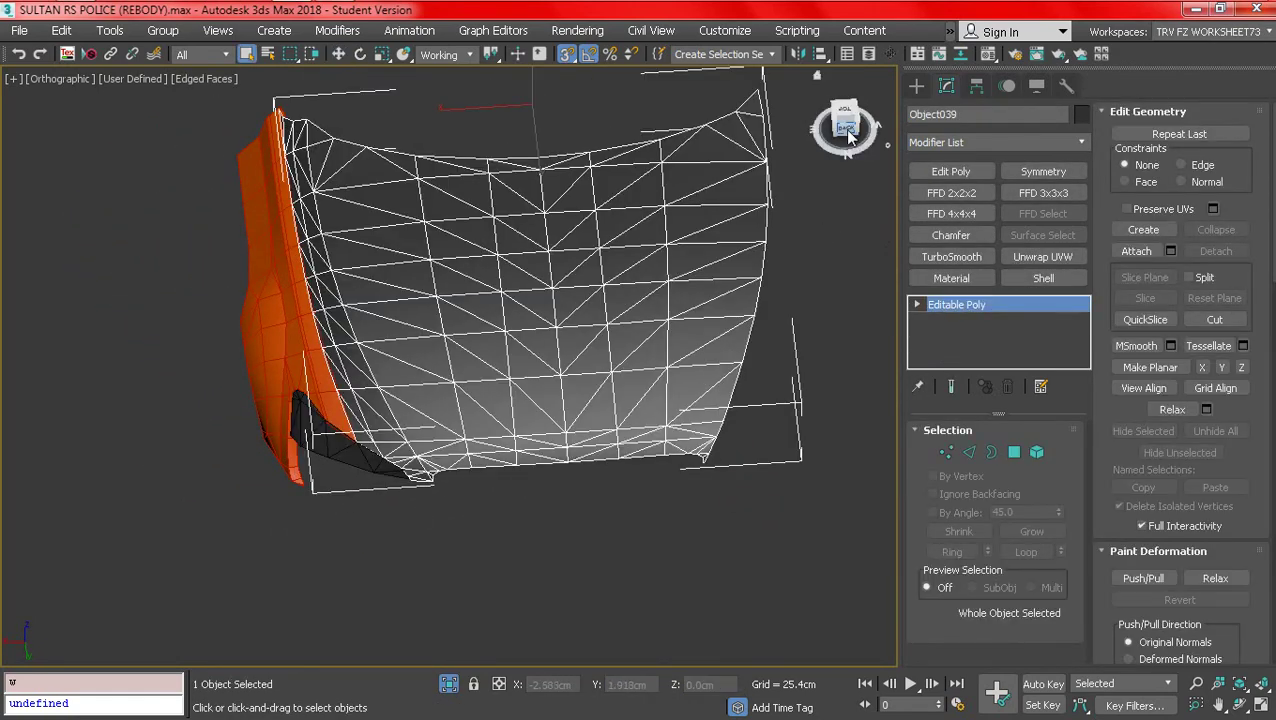
- Turn off snapping and re-isolate every object except the light green low-detail body mesh
{"action": "left_click", "coordinate": [848, 137]}
{"action": "left_click", "coordinate": [338, 54]}
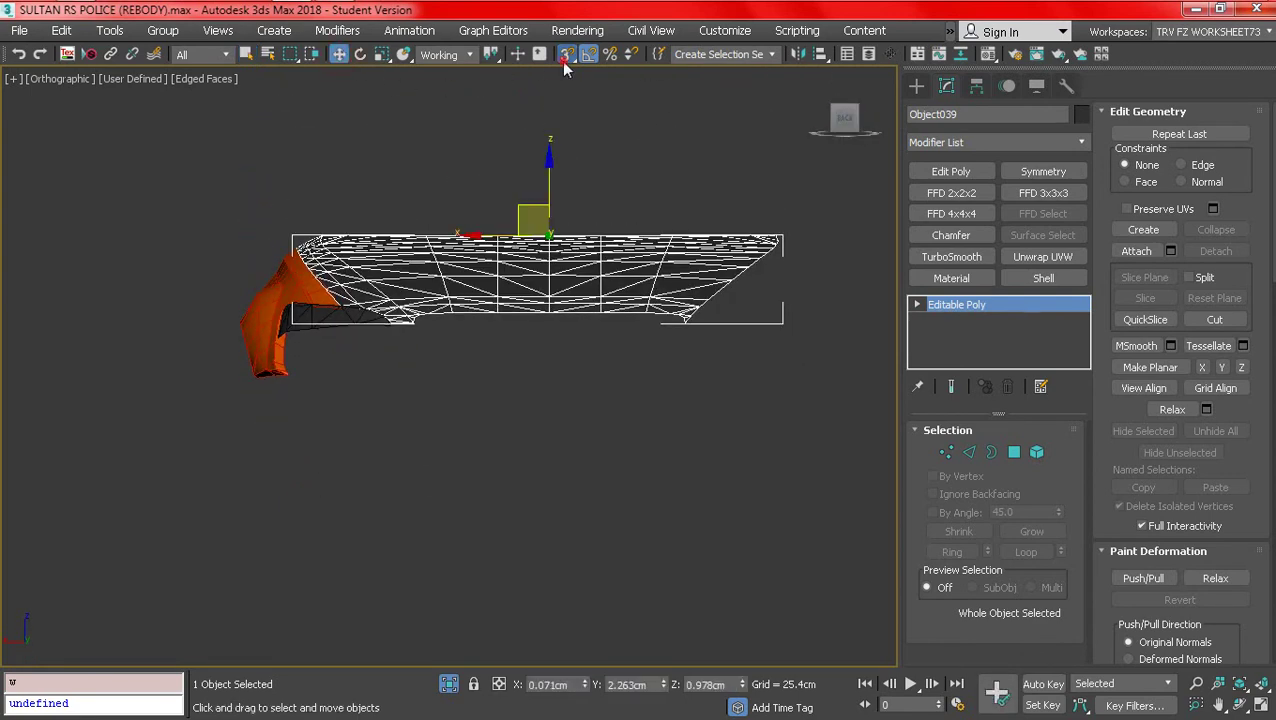
{"action": "scroll", "coordinate": [414, 224], "scroll_direction": "up", "scroll_amount": 3}
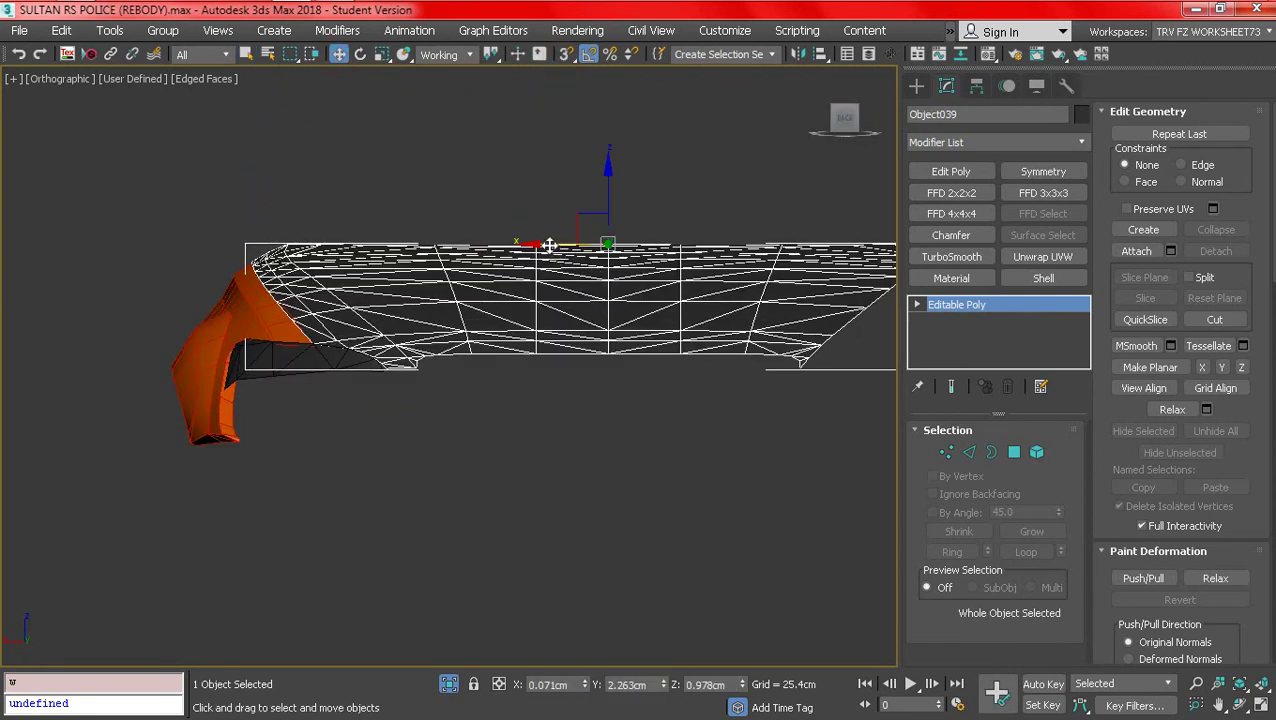
{"action": "right_click", "coordinate": [514, 255]}
{"action": "left_click", "coordinate": [530, 165]}
{"action": "middle_click_drag", "start_coordinate": [530, 114], "coordinate": [380, 290], "text": "alt"}
{"action": "key", "text": "ctrl+a"}
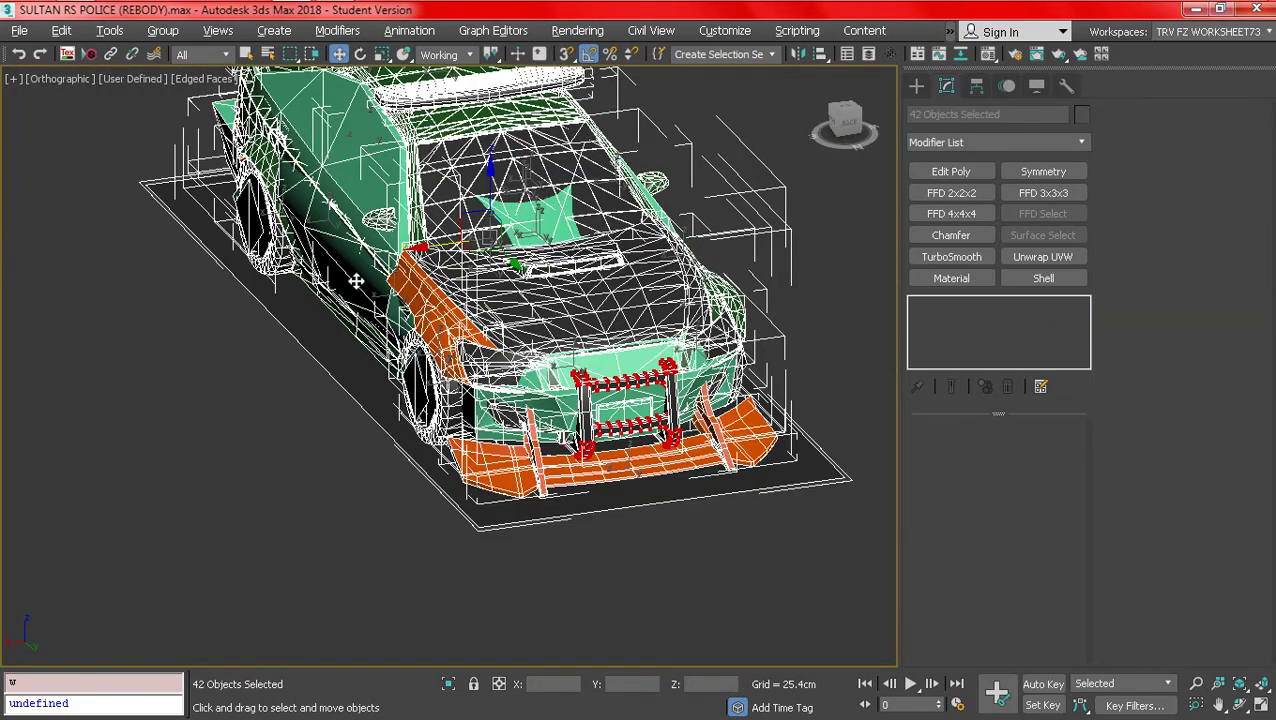
{"action": "right_click", "coordinate": [302, 200]}
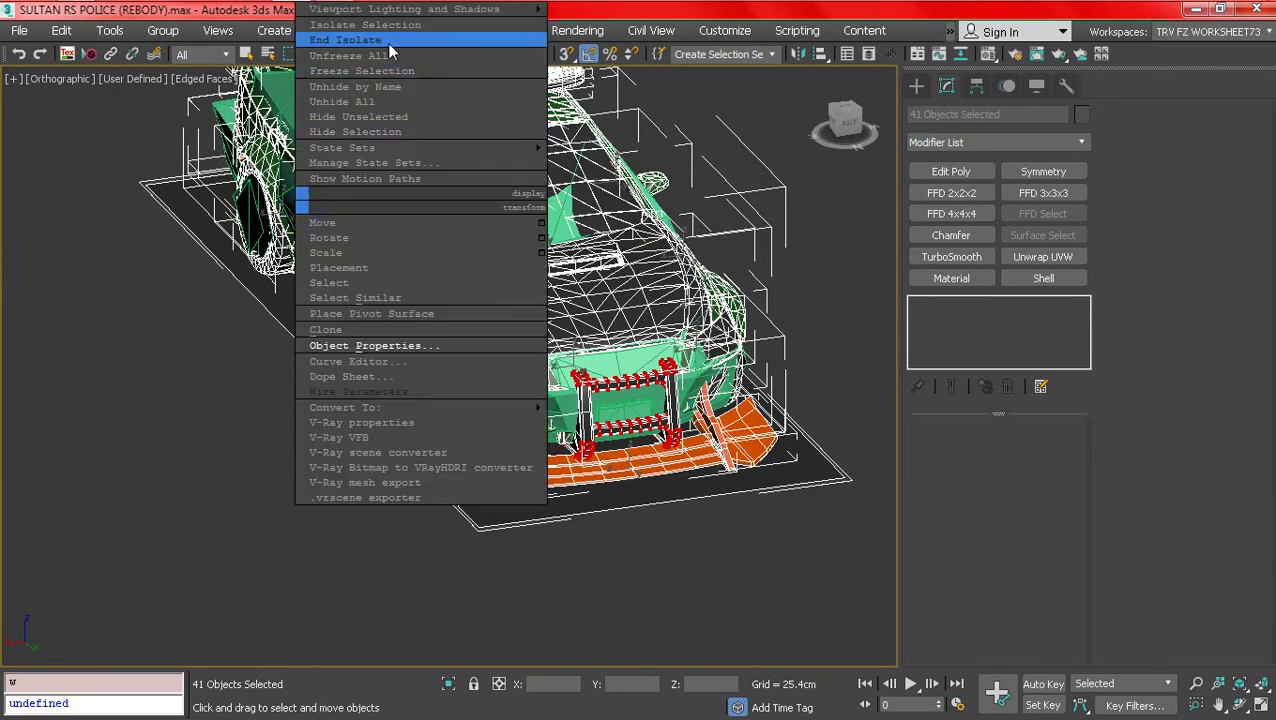
{"action": "left_click", "coordinate": [387, 43]}
- Align the hood clone to bodyshell_ok in X position only, pivot point to pivot point
{"action": "key", "text": "F4"}
{"action": "left_click", "coordinate": [673, 168]}
{"action": "scroll", "coordinate": [570, 404], "scroll_direction": "up", "scroll_amount": 3}
{"action": "key", "text": "F4"}
{"action": "left_click", "coordinate": [515, 468]}
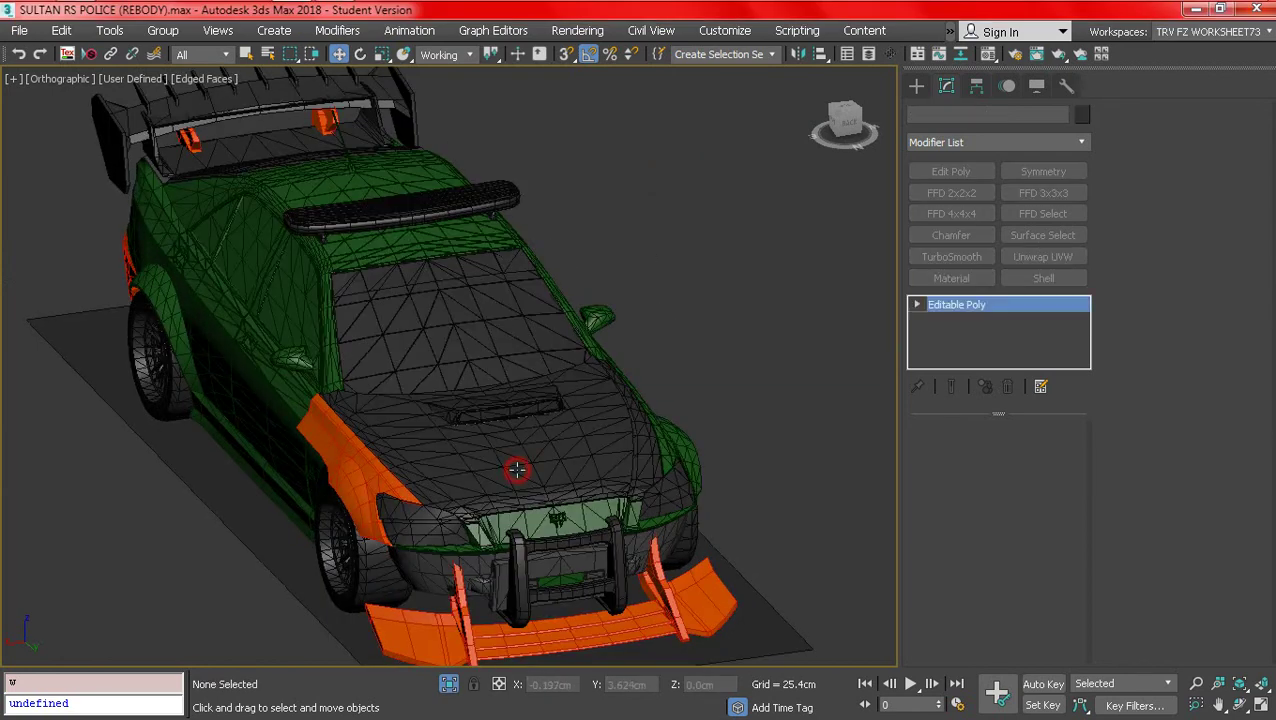
{"action": "left_click", "coordinate": [820, 54]}
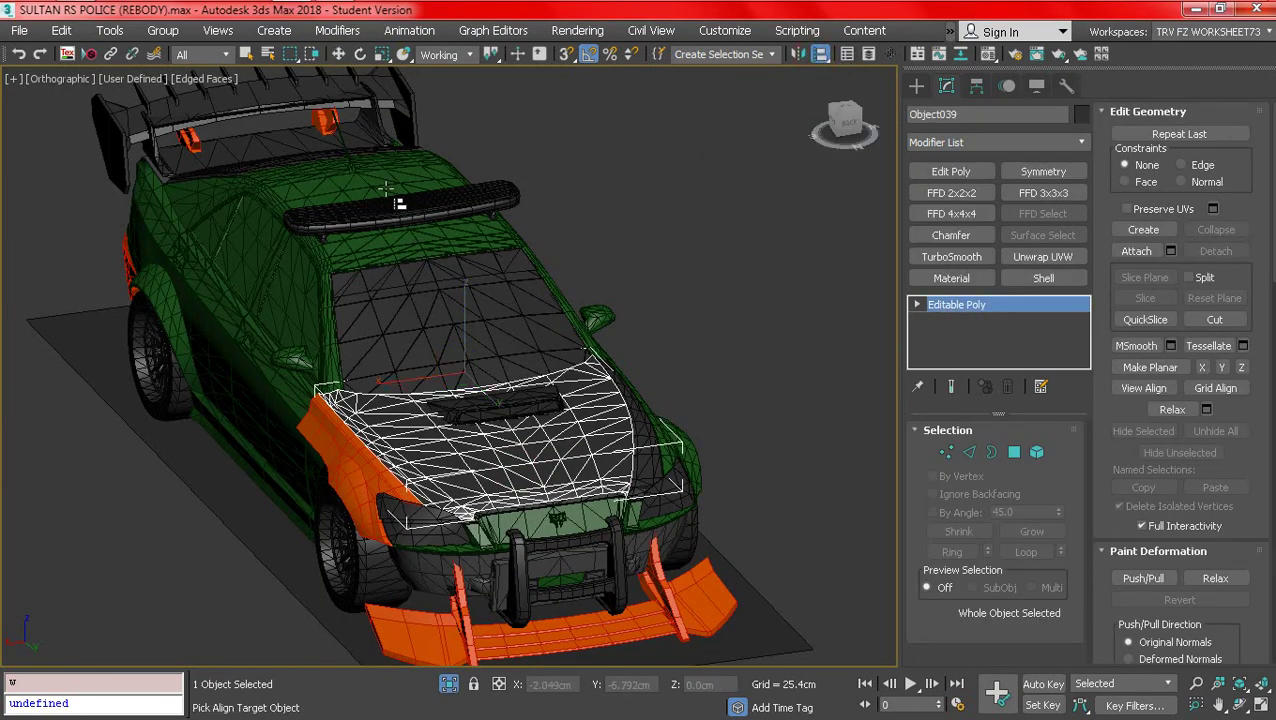
{"action": "left_click", "coordinate": [474, 224]}
{"action": "left_click", "coordinate": [576, 250]}
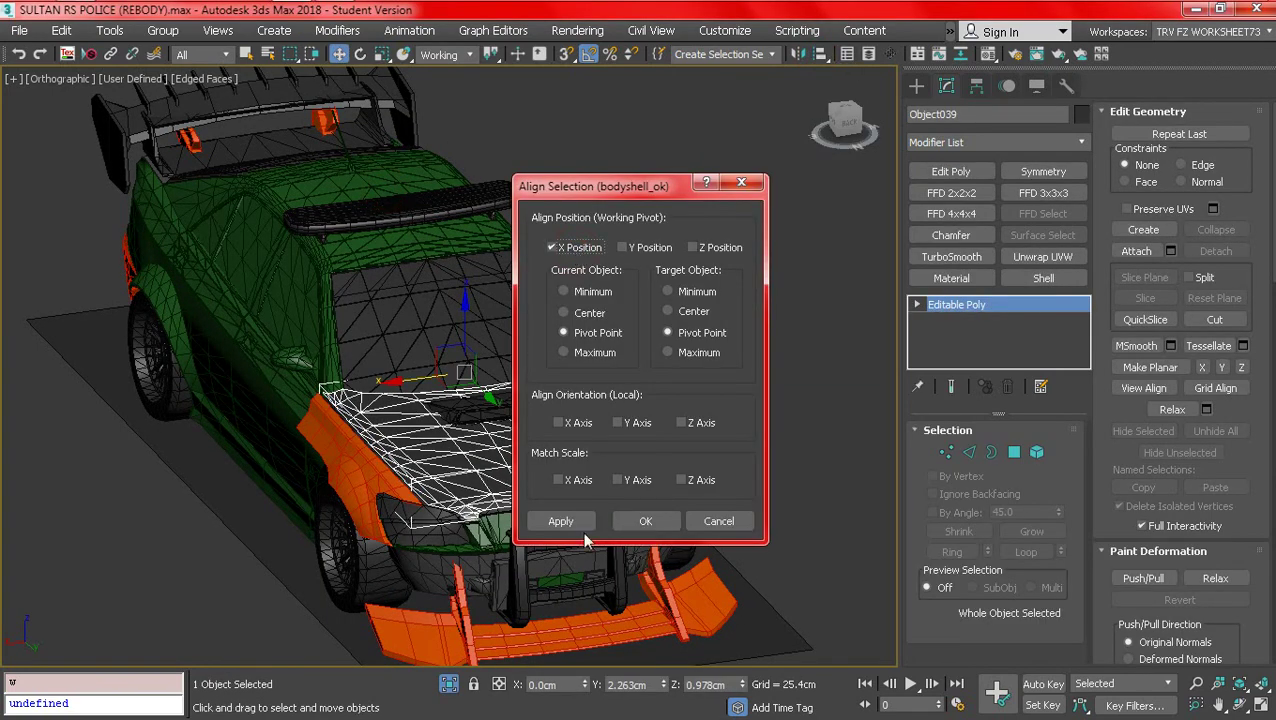
{"action": "left_click", "coordinate": [640, 521]}
{"action": "left_click", "coordinate": [760, 436]}
{"action": "key", "text": "F4"}
{"action": "key", "text": "F4"}
- Isolate the headlight clone, orange fender and hood clone from the rest of the car
{"action": "scroll", "coordinate": [403, 500], "scroll_direction": "up", "scroll_amount": 5}
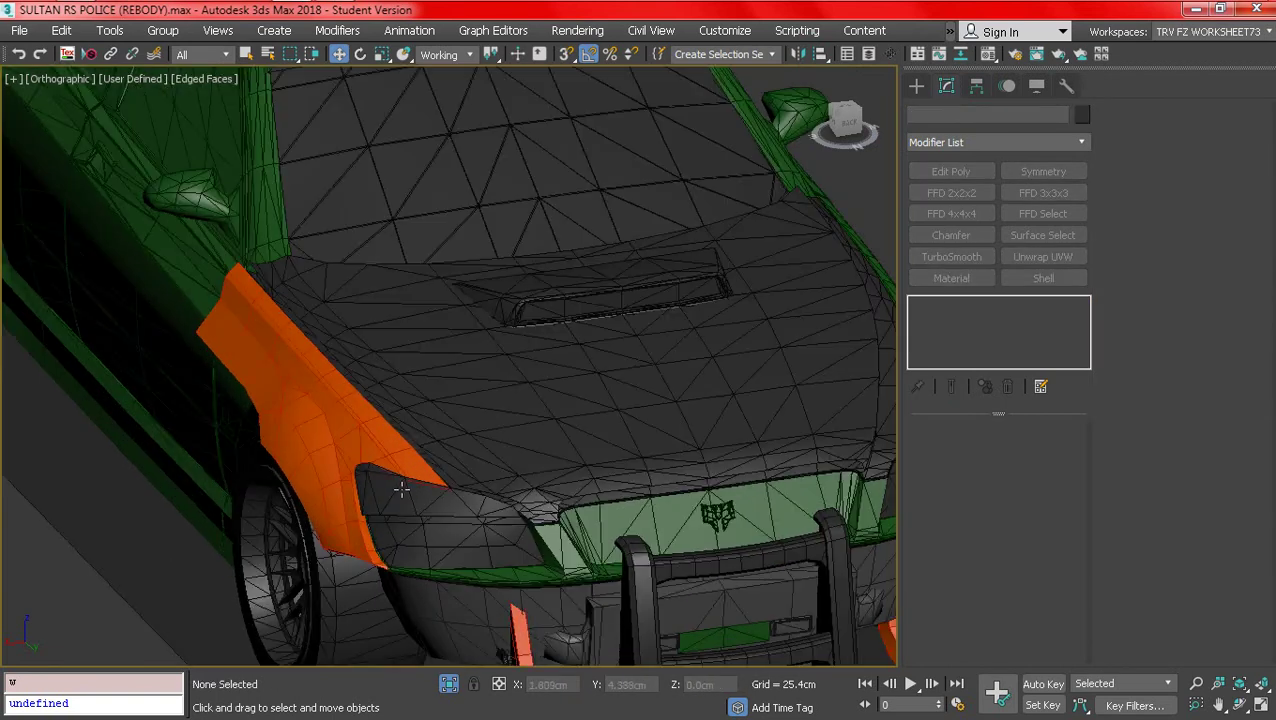
{"action": "left_click", "coordinate": [403, 500]}
{"action": "left_click", "coordinate": [400, 440], "text": "ctrl"}
{"action": "left_click", "coordinate": [464, 406], "text": "ctrl"}
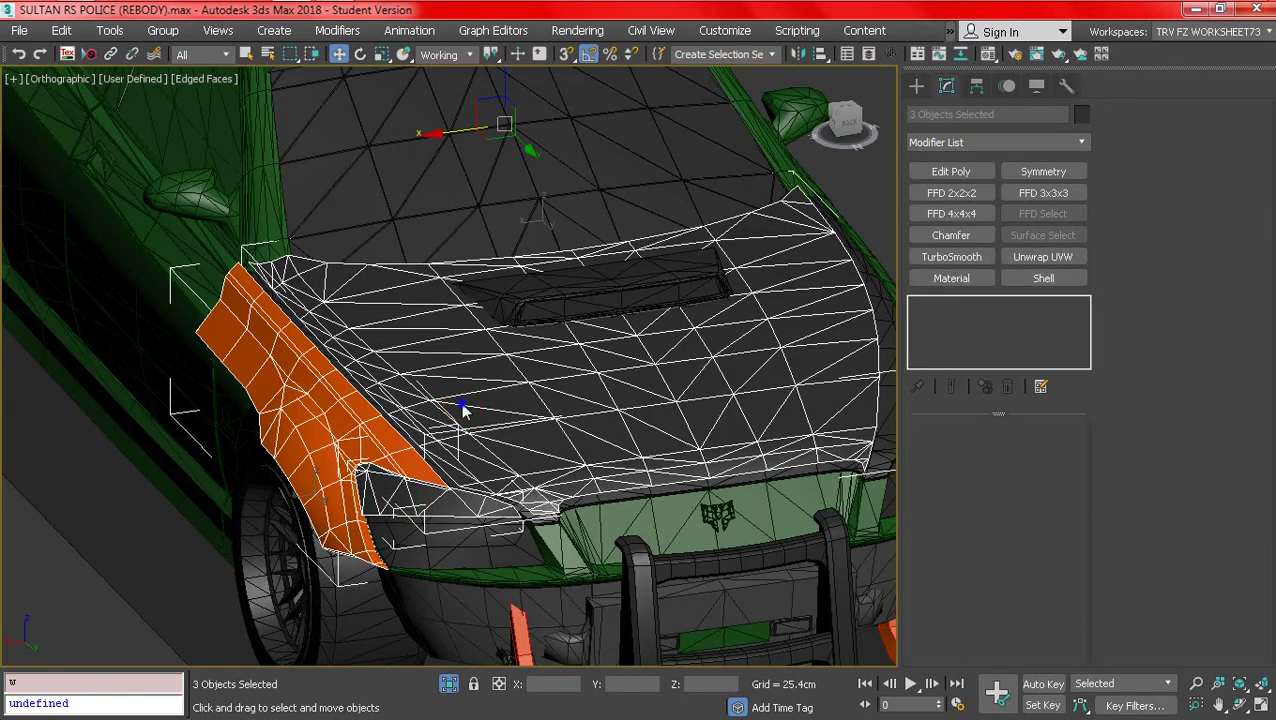
{"action": "right_click", "coordinate": [460, 400]}
{"action": "left_click", "coordinate": [533, 221]}
{"action": "key", "text": "F4"}
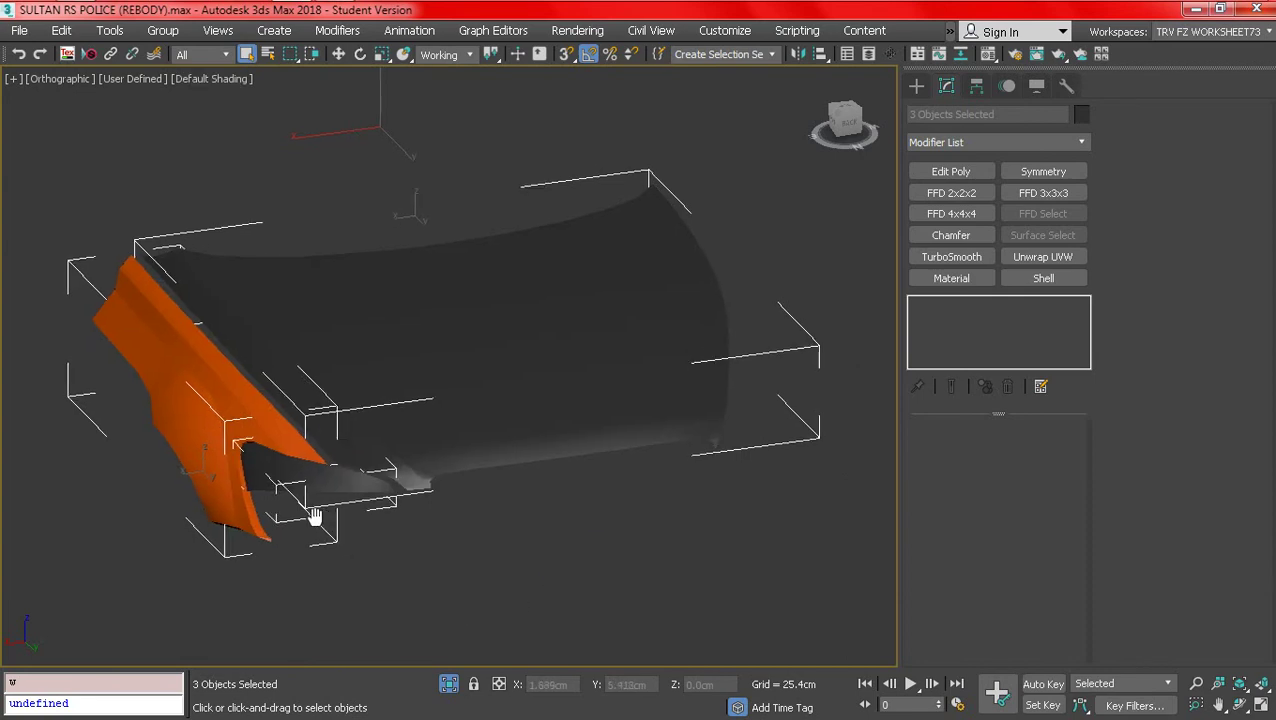
- Examine the seam between the orange fender and the hood clone from the back view
{"action": "mouse_move", "coordinate": [313, 515]}
{"action": "middle_mouse_down"}
{"action": "mouse_move", "coordinate": [234, 515]}
{"action": "mouse_move", "coordinate": [222, 450]}
{"action": "middle_mouse_up"}
{"action": "left_click", "coordinate": [212, 387]}
{"action": "key", "text": "F4"}
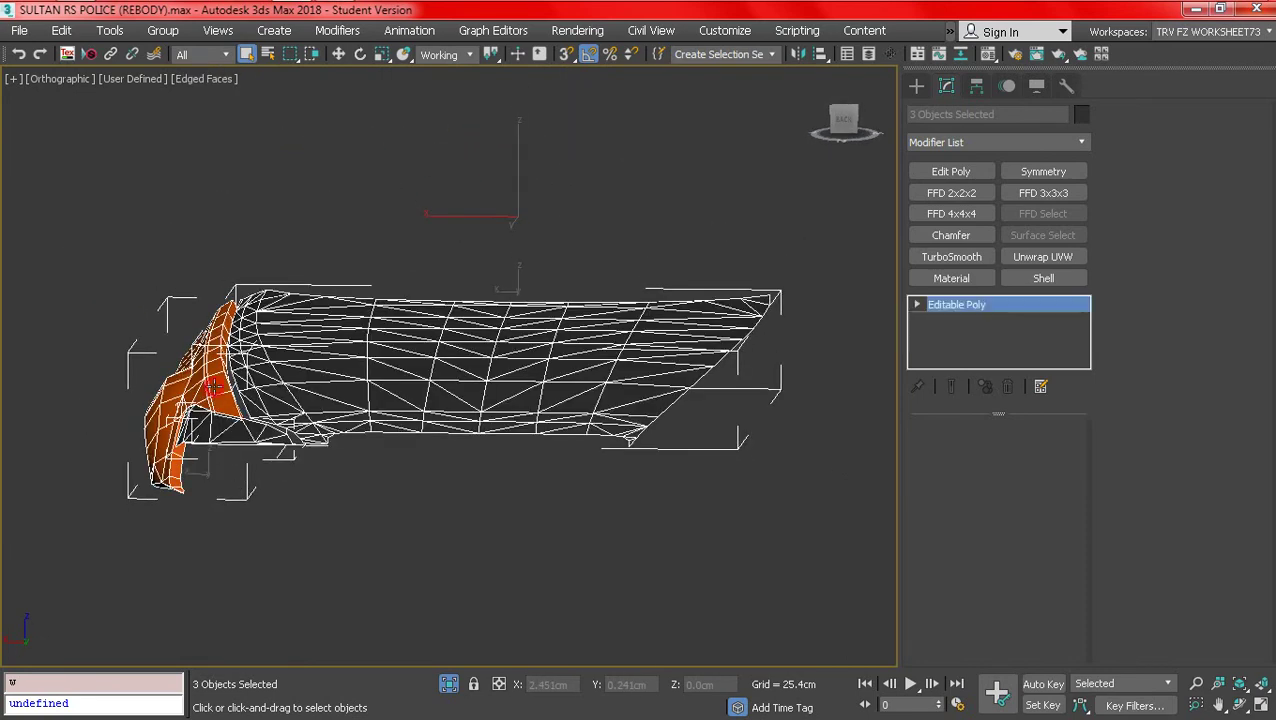
{"action": "middle_click_drag", "start_coordinate": [313, 328], "coordinate": [349, 315]}
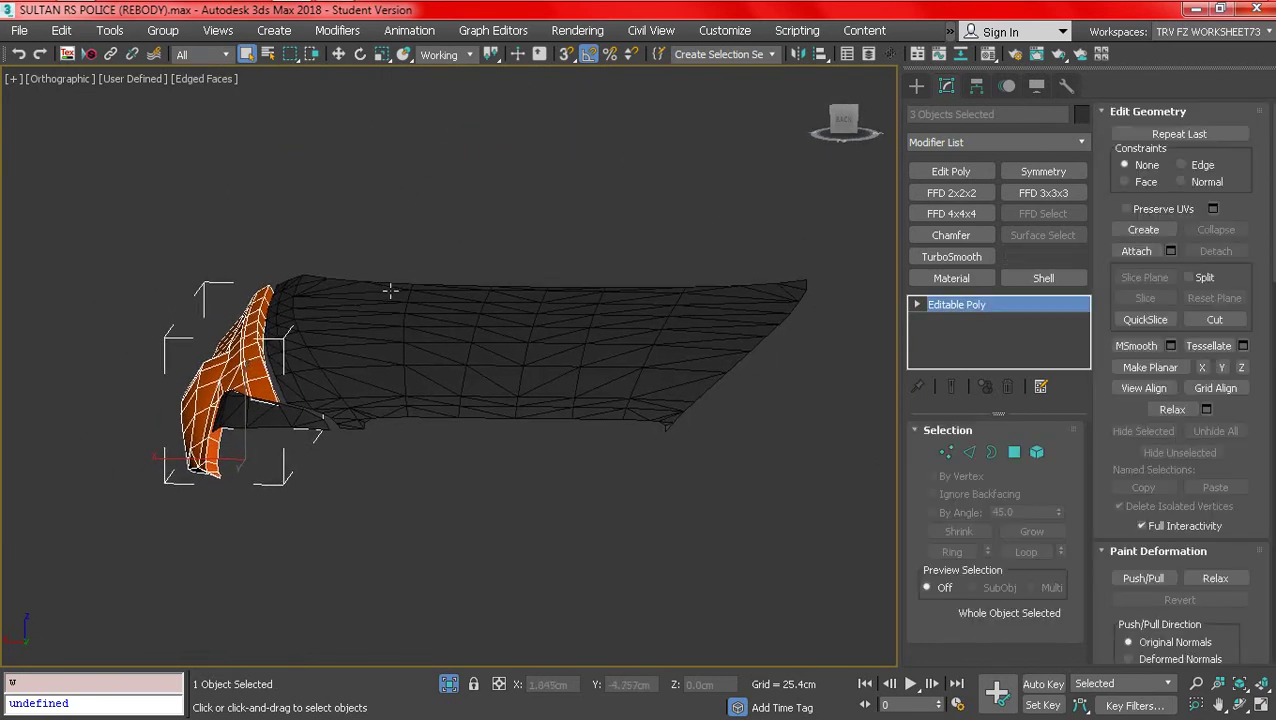
{"action": "left_click", "coordinate": [844, 120]}
{"action": "scroll", "coordinate": [301, 311], "scroll_direction": "up", "scroll_amount": 2}
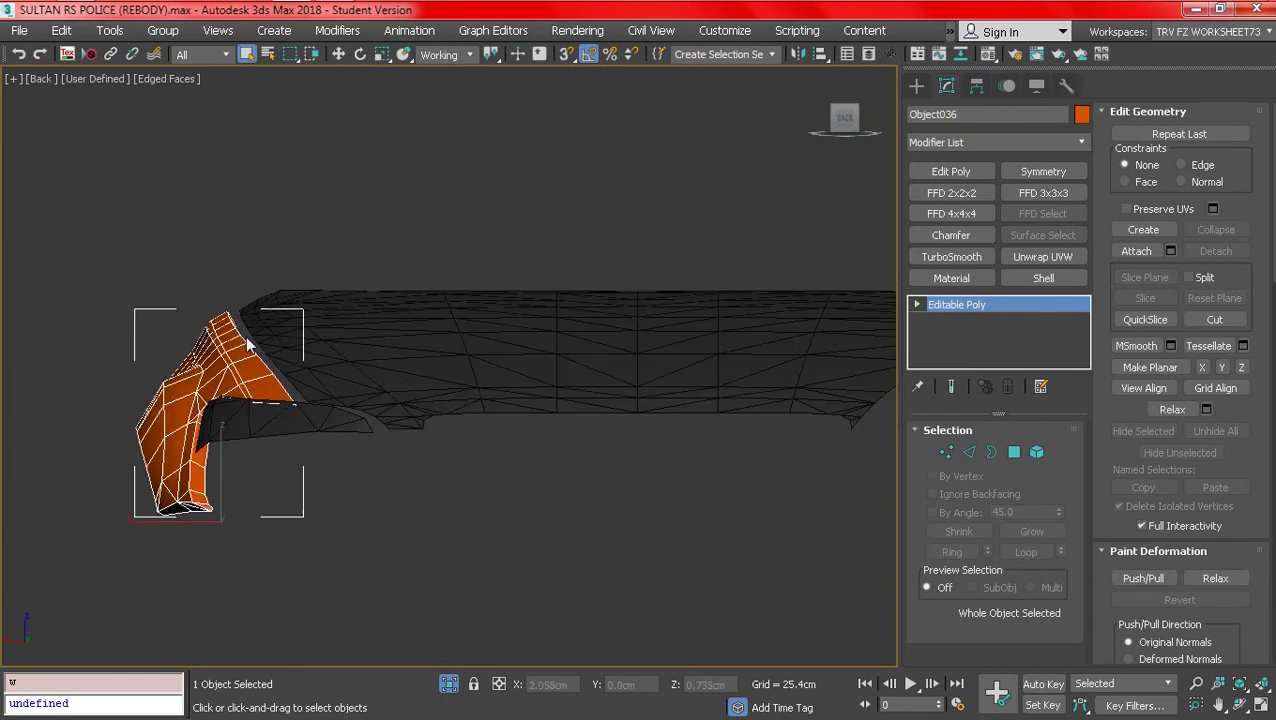
{"action": "middle_click_drag", "start_coordinate": [333, 358], "coordinate": [305, 259]}
{"action": "scroll", "coordinate": [305, 253], "scroll_direction": "up", "scroll_amount": 3}
{"action": "left_click", "coordinate": [281, 284]}
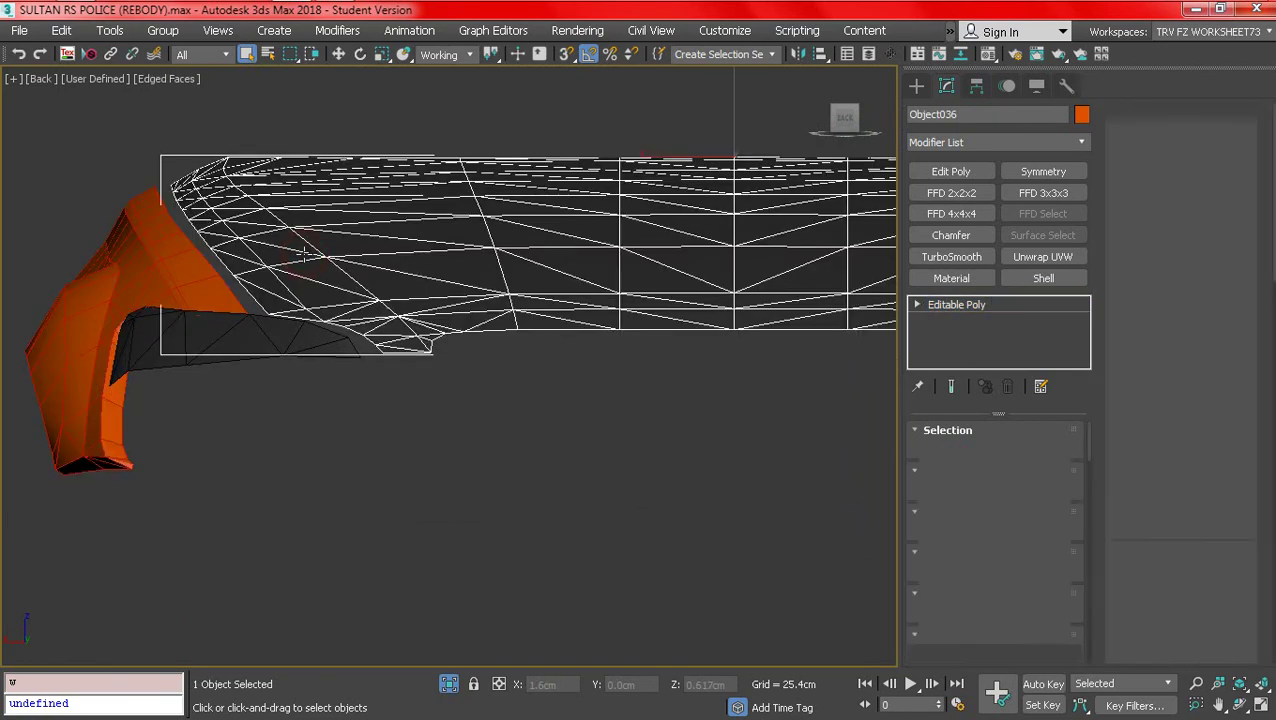
- Examine how the headlight clone sits in the fender's cutout from the right view, with the headlight clone selected
{"action": "key", "text": "F4"}
{"action": "scroll", "coordinate": [305, 380], "scroll_direction": "down", "scroll_amount": 3}
{"action": "mouse_move", "coordinate": [306, 377]}
{"action": "middle_mouse_down", "text": "alt"}
{"action": "mouse_move", "coordinate": [672, 450]}
{"action": "mouse_move", "coordinate": [601, 459]}
{"action": "mouse_move", "coordinate": [600, 487]}
{"action": "mouse_move", "coordinate": [636, 412]}
{"action": "mouse_move", "coordinate": [726, 411]}
{"action": "middle_mouse_up", "text": "alt"}
{"action": "key", "text": "F4"}
{"action": "scroll", "coordinate": [600, 488], "scroll_direction": "up", "scroll_amount": 2}
{"action": "key", "text": "F4"}
{"action": "left_click", "coordinate": [538, 498]}
{"action": "key", "text": "F4"}
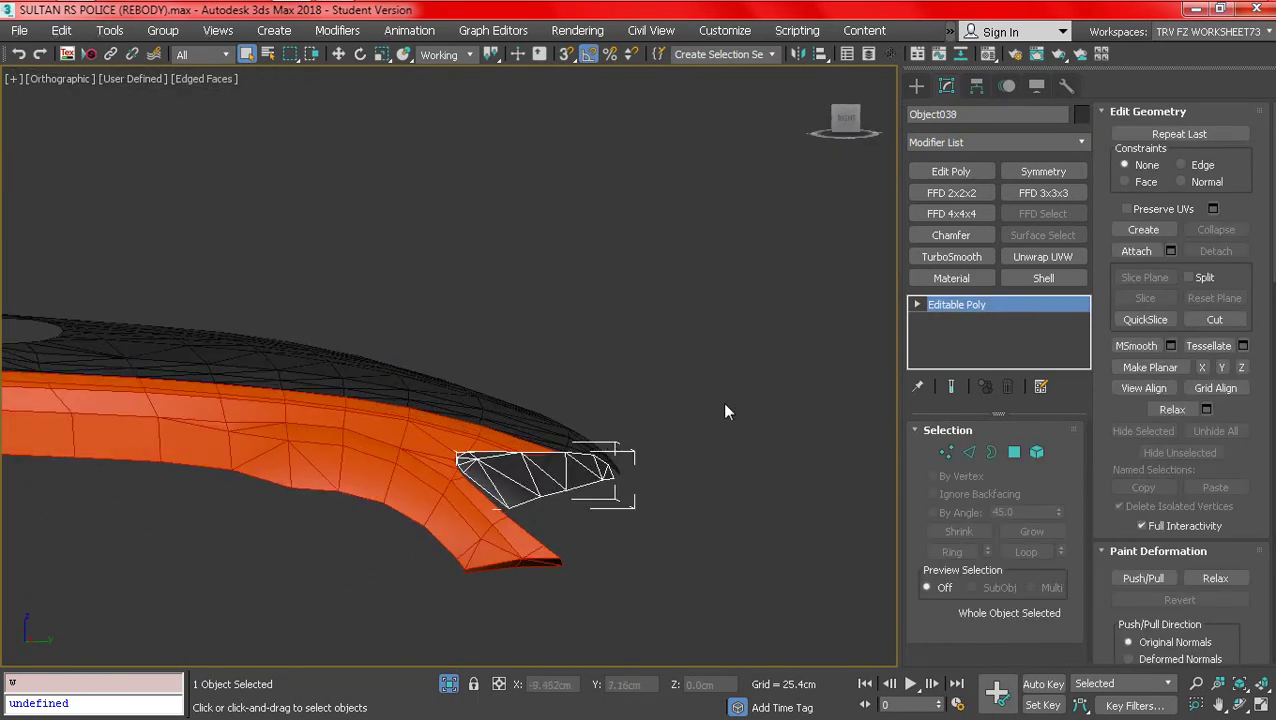
{"action": "left_click", "coordinate": [845, 119]}
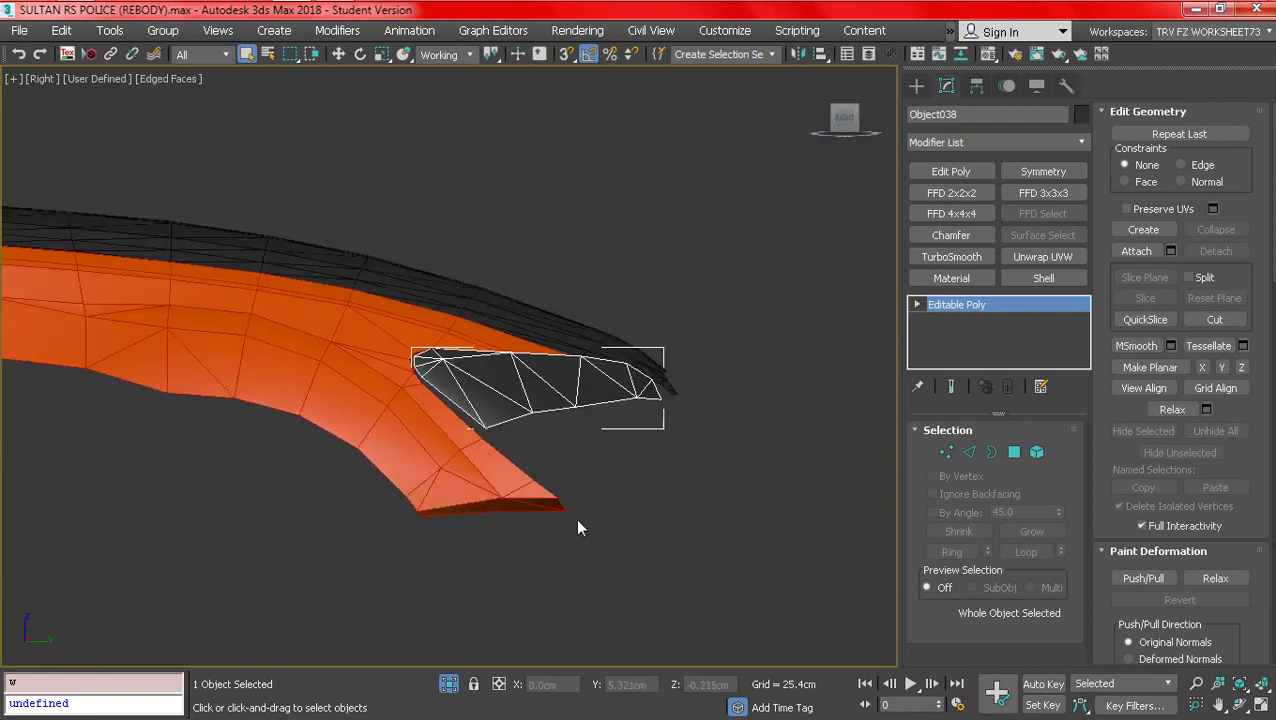
- Extrude the headlight clone's whole open border downward and rearward with a Shift-move copy of its edges
{"action": "scroll", "coordinate": [575, 517], "scroll_direction": "up", "scroll_amount": 3}
{"action": "middle_click_drag", "start_coordinate": [612, 447], "coordinate": [625, 458]}
{"action": "left_click", "coordinate": [946, 452]}
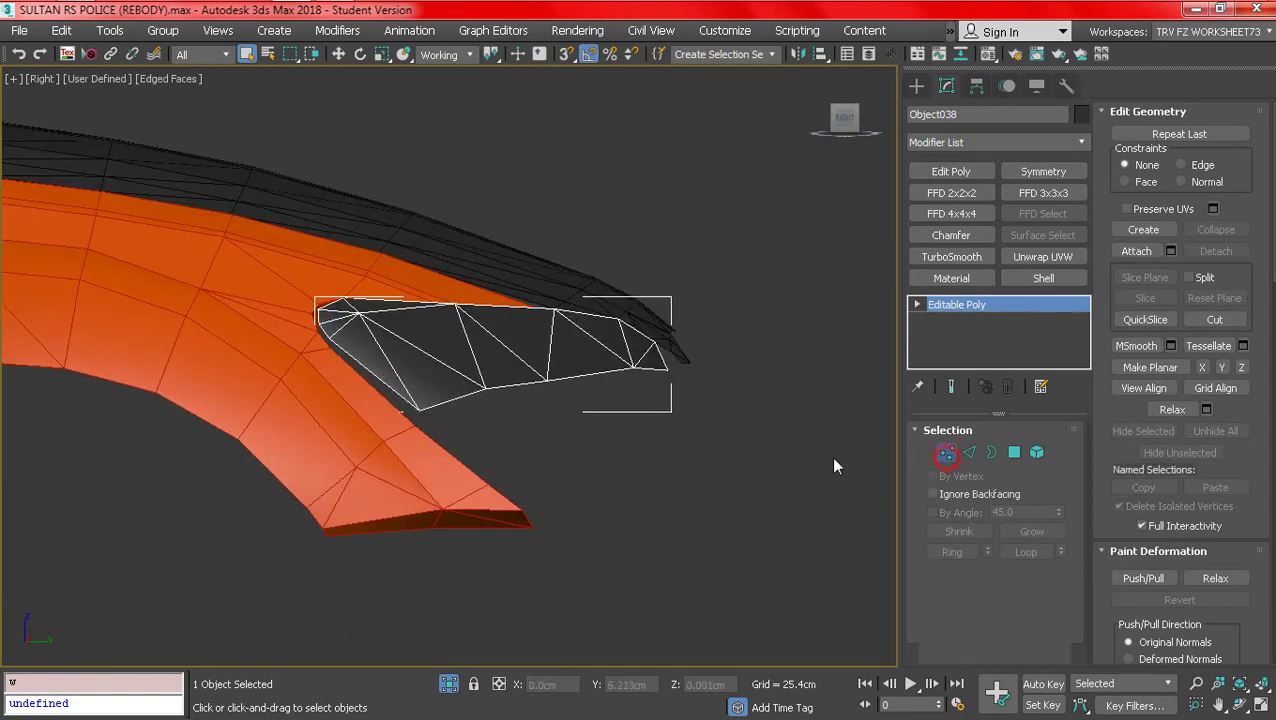
{"action": "left_click_drag", "start_coordinate": [732, 509], "coordinate": [336, 373]}
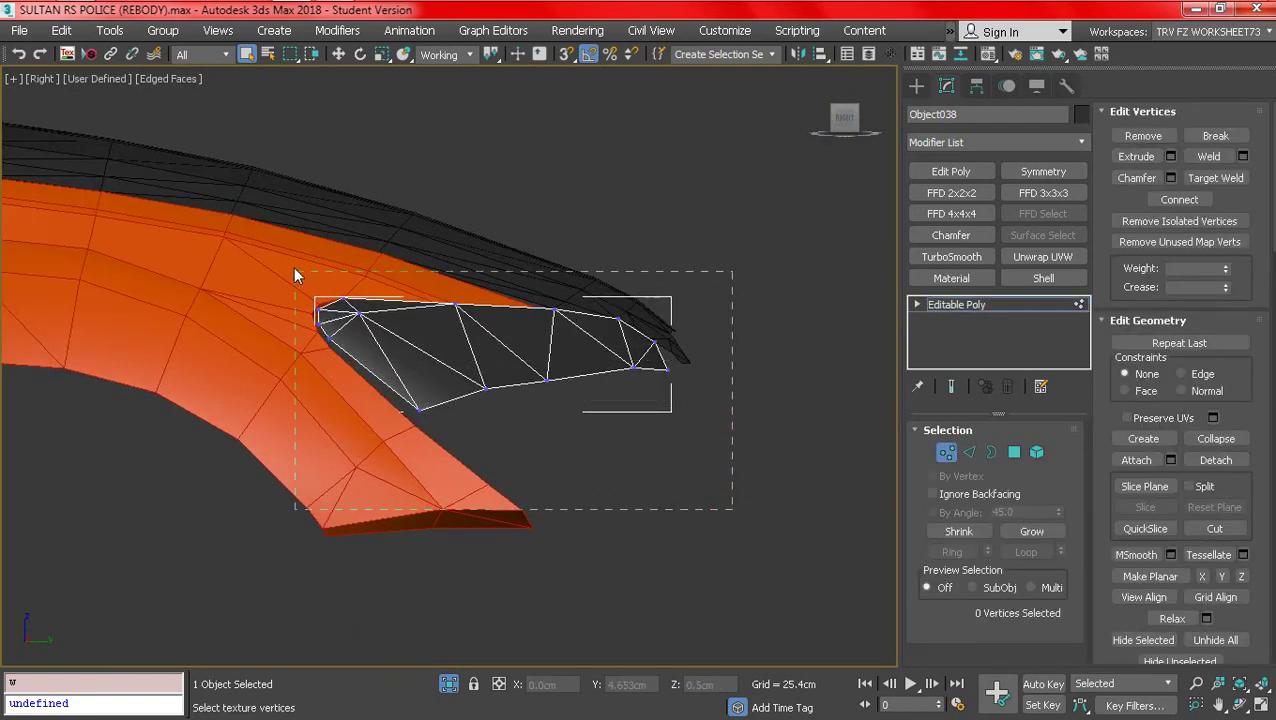
{"action": "left_click", "coordinate": [991, 452], "text": "ctrl"}
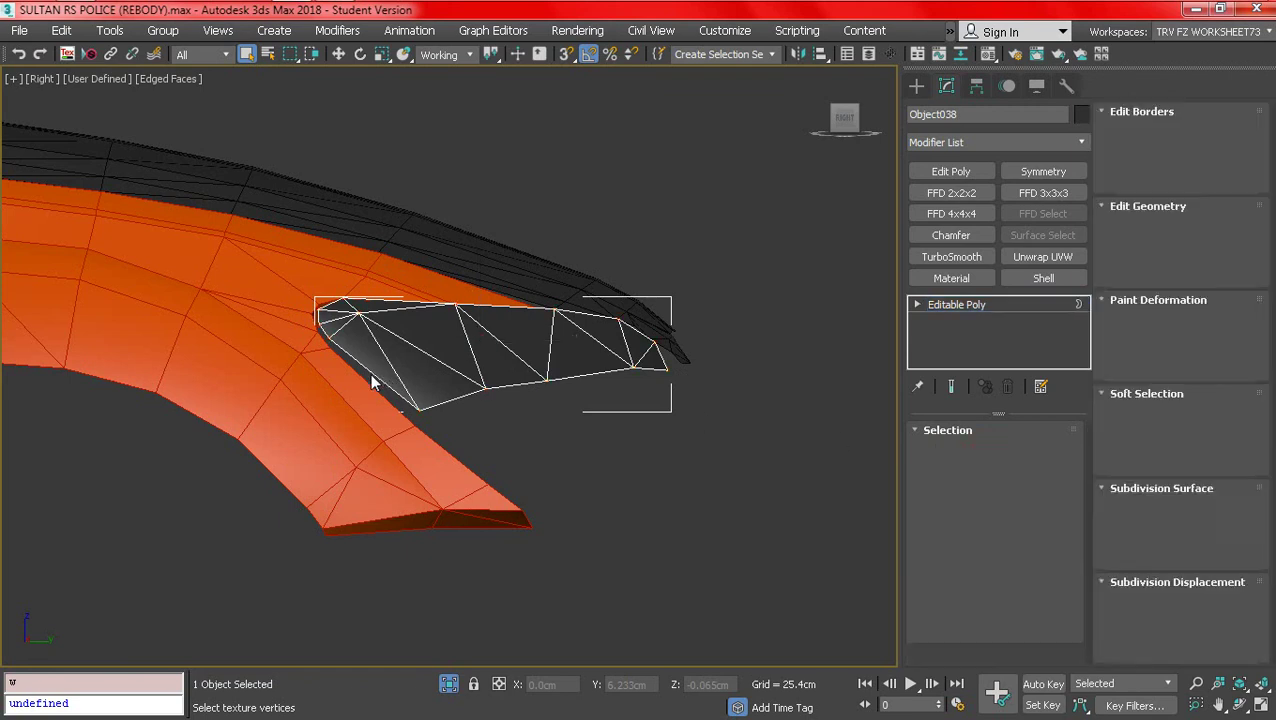
{"action": "left_click", "coordinate": [364, 56]}
{"action": "left_click", "coordinate": [342, 56]}
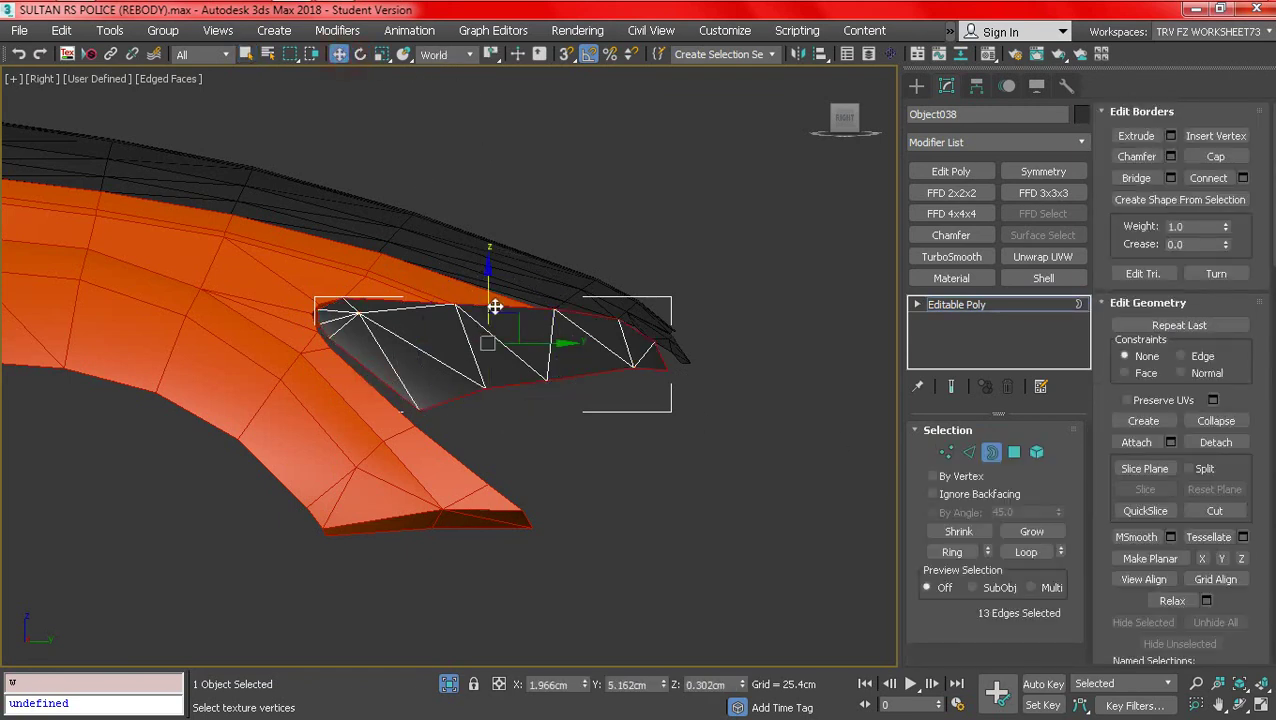
{"action": "left_click_drag", "start_coordinate": [500, 327], "coordinate": [385, 510], "text": "shift"}
- With 3D vertex snapping on, move the three vertices of the headlight's rounded rear corner onto the fender cutout's vertices
{"action": "left_click", "coordinate": [944, 453], "text": "ctrl"}
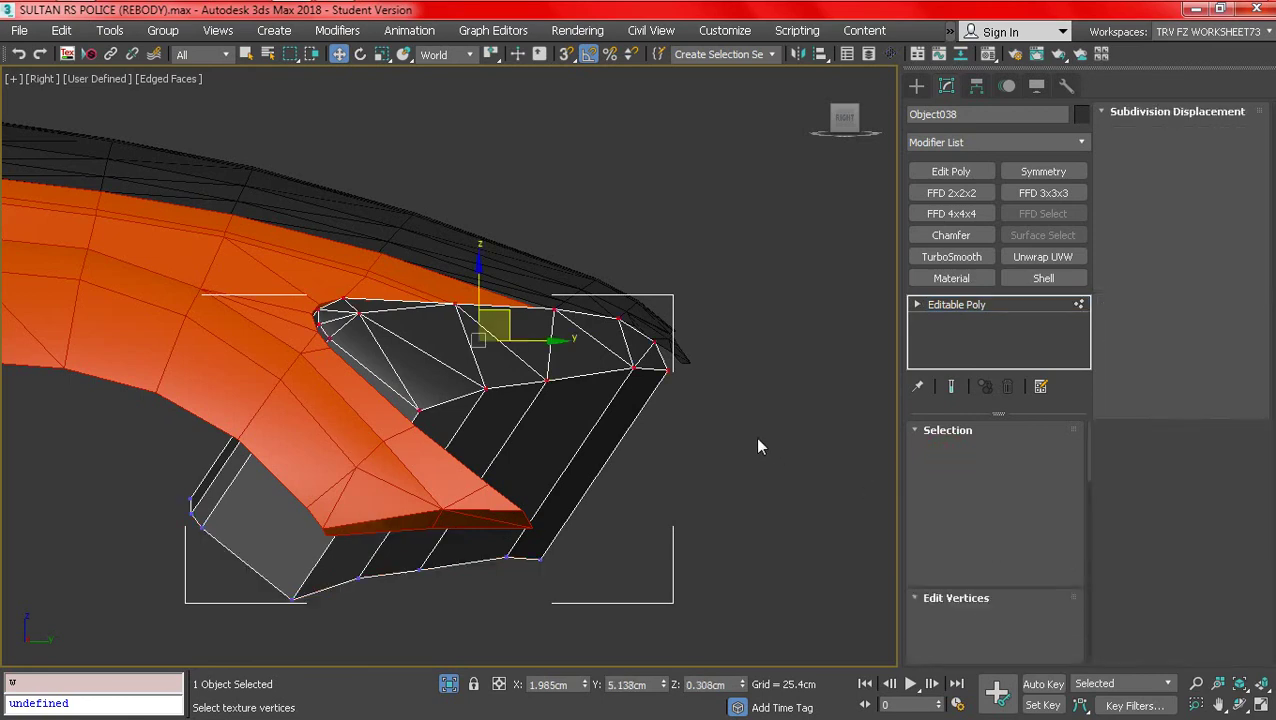
{"action": "key", "text": "F3"}
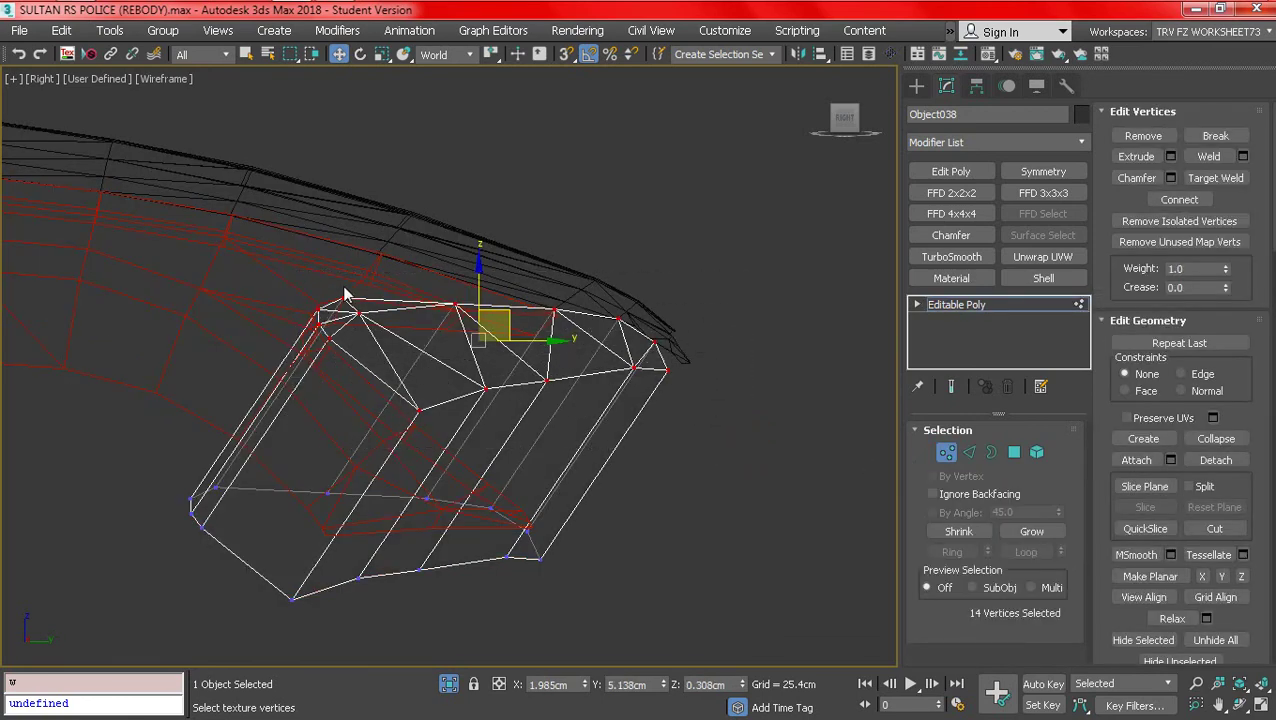
{"action": "key", "text": "F3"}
{"action": "middle_click_drag", "start_coordinate": [345, 295], "coordinate": [265, 282], "text": "alt"}
{"action": "mouse_move", "coordinate": [359, 290]}
{"action": "middle_mouse_down", "text": "alt"}
{"action": "mouse_move", "coordinate": [345, 384]}
{"action": "mouse_move", "coordinate": [310, 420]}
{"action": "middle_mouse_up", "text": "alt"}
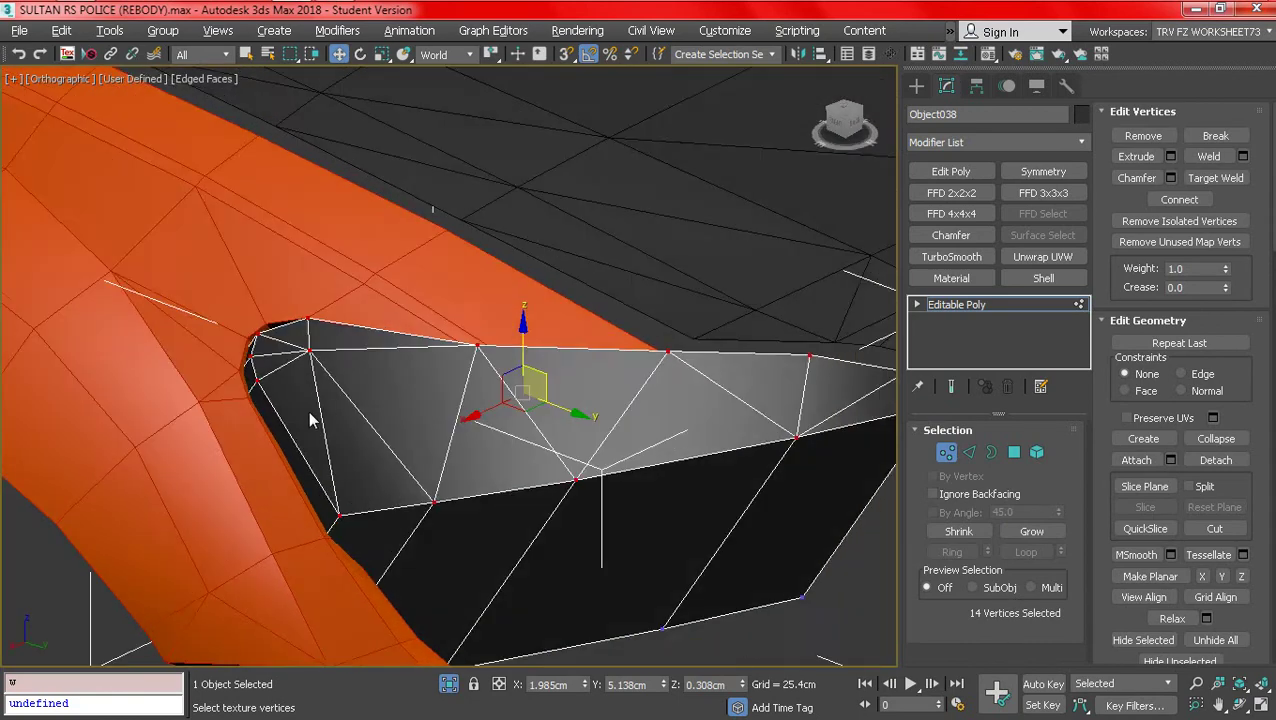
{"action": "scroll", "coordinate": [258, 351], "scroll_direction": "up", "scroll_amount": 5}
{"action": "key", "text": "F3"}
{"action": "left_click", "coordinate": [251, 327]}
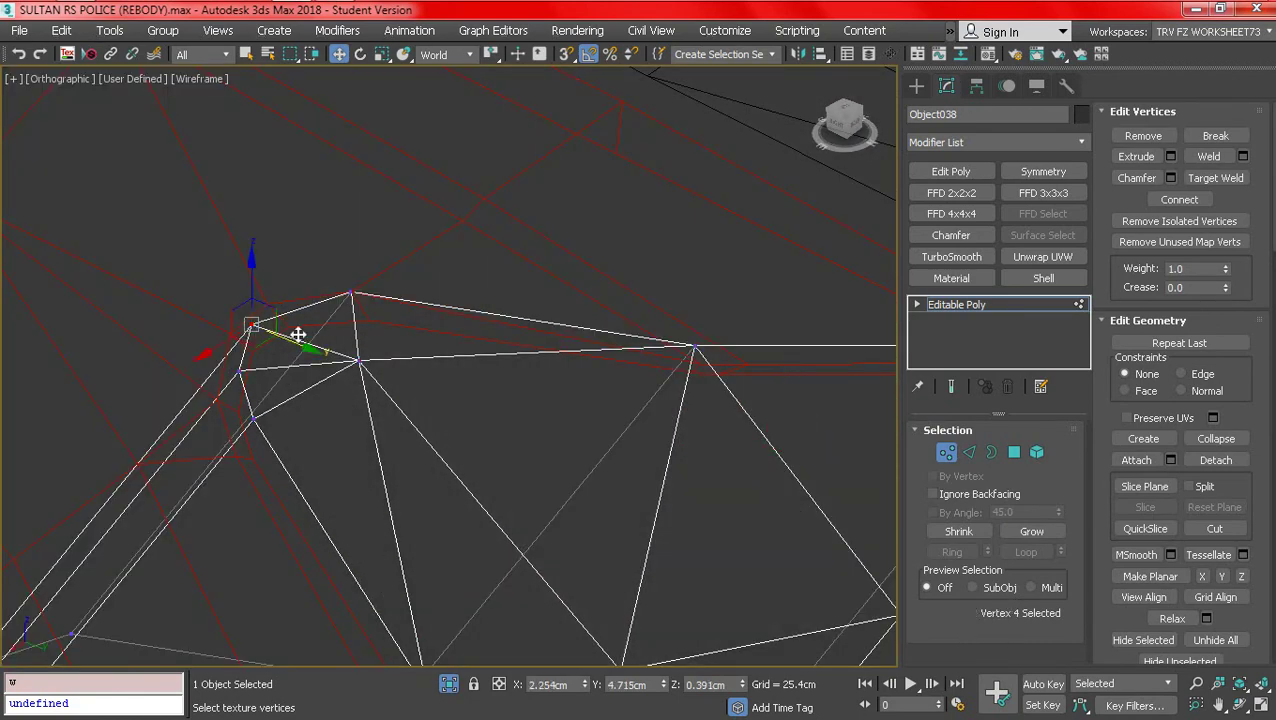
{"action": "key", "text": "F3"}
{"action": "left_click", "coordinate": [565, 56]}
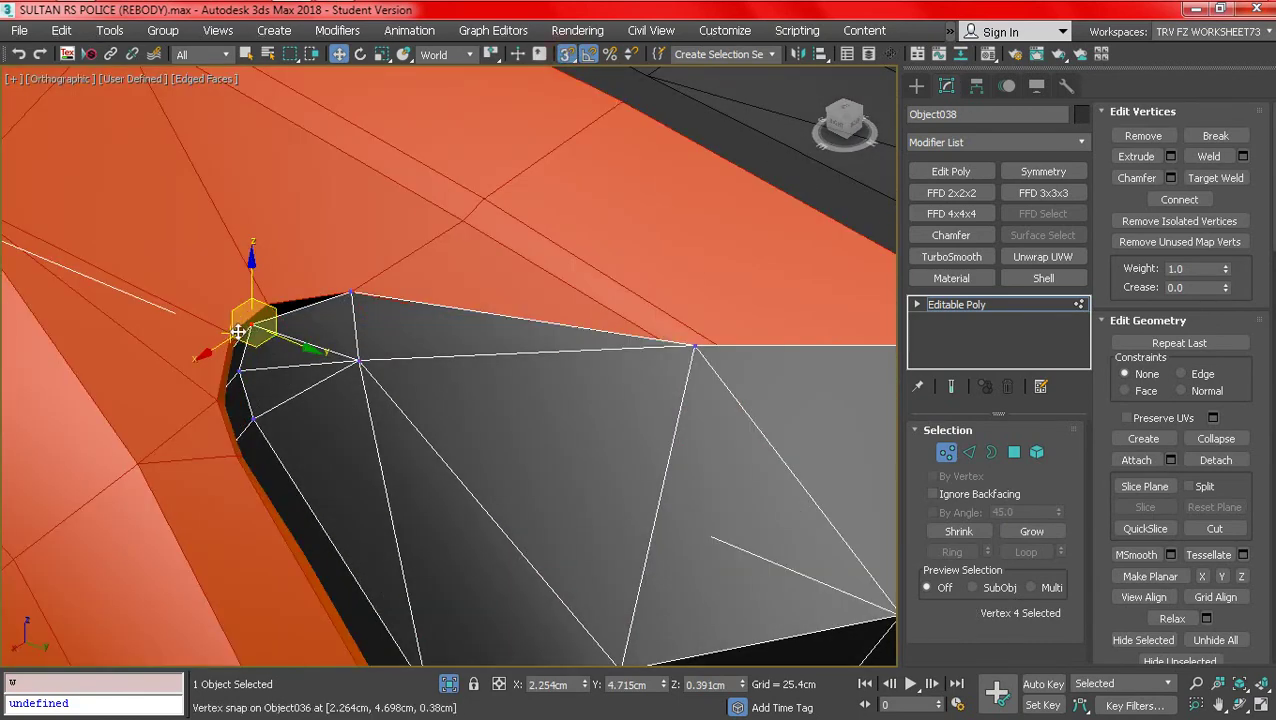
{"action": "mouse_move", "coordinate": [252, 328]}
{"action": "left_mouse_down"}
{"action": "mouse_move", "coordinate": [250, 400]}
{"action": "mouse_move", "coordinate": [232, 335]}
{"action": "left_mouse_up"}
{"action": "left_click", "coordinate": [238, 372]}
{"action": "left_click", "coordinate": [255, 422]}
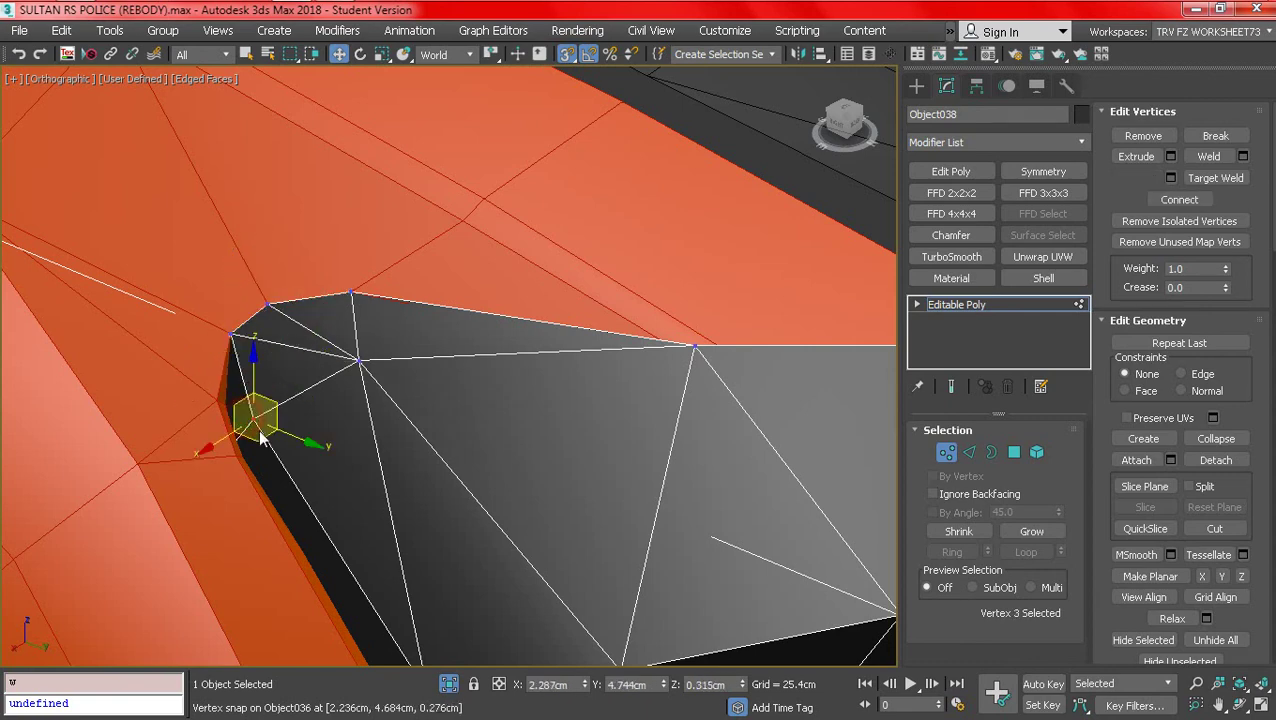
{"action": "left_click_drag", "start_coordinate": [241, 418], "coordinate": [222, 402]}
{"action": "scroll", "coordinate": [239, 322], "scroll_direction": "down", "scroll_amount": 2}
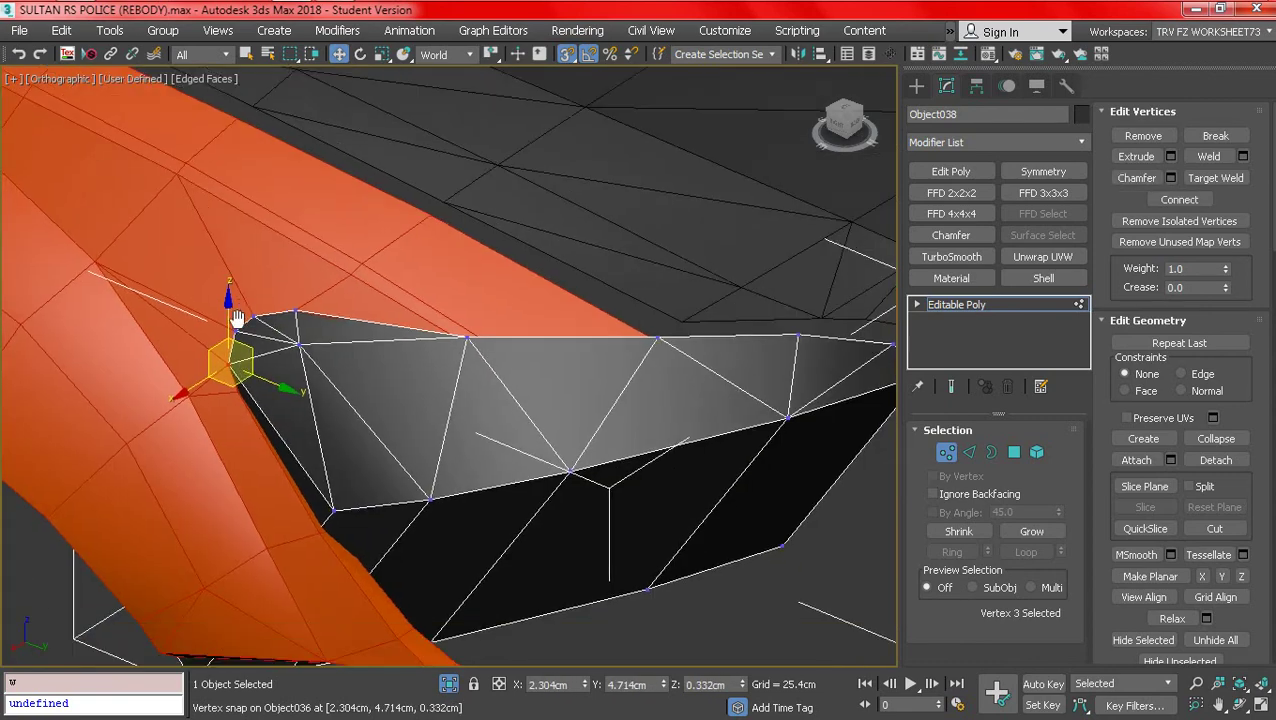
- Connect the headlight's lower rear border edge and the adjacent inner edge with 1 segment, pinch 0 and slide 0
{"action": "scroll", "coordinate": [420, 426], "scroll_direction": "up", "scroll_amount": 1}
{"action": "key", "text": "F3"}
{"action": "left_click", "coordinate": [975, 452]}
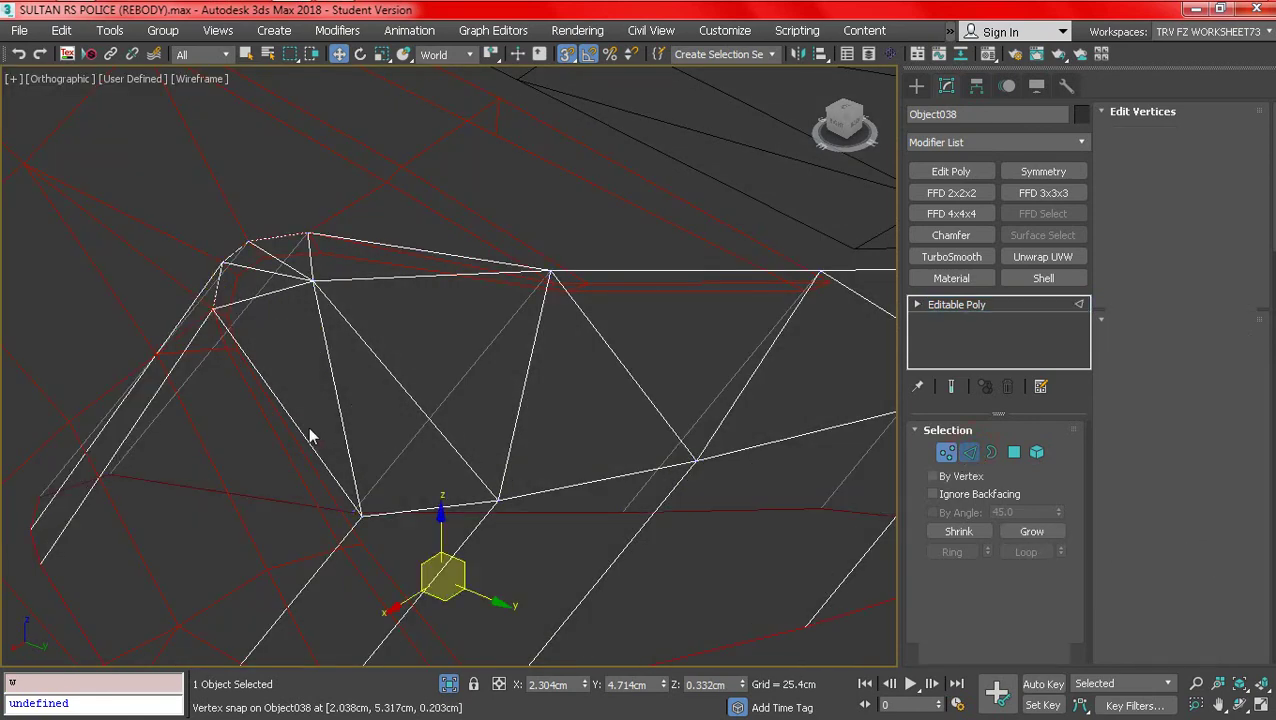
{"action": "key", "text": "F3"}
{"action": "left_click", "coordinate": [353, 418]}
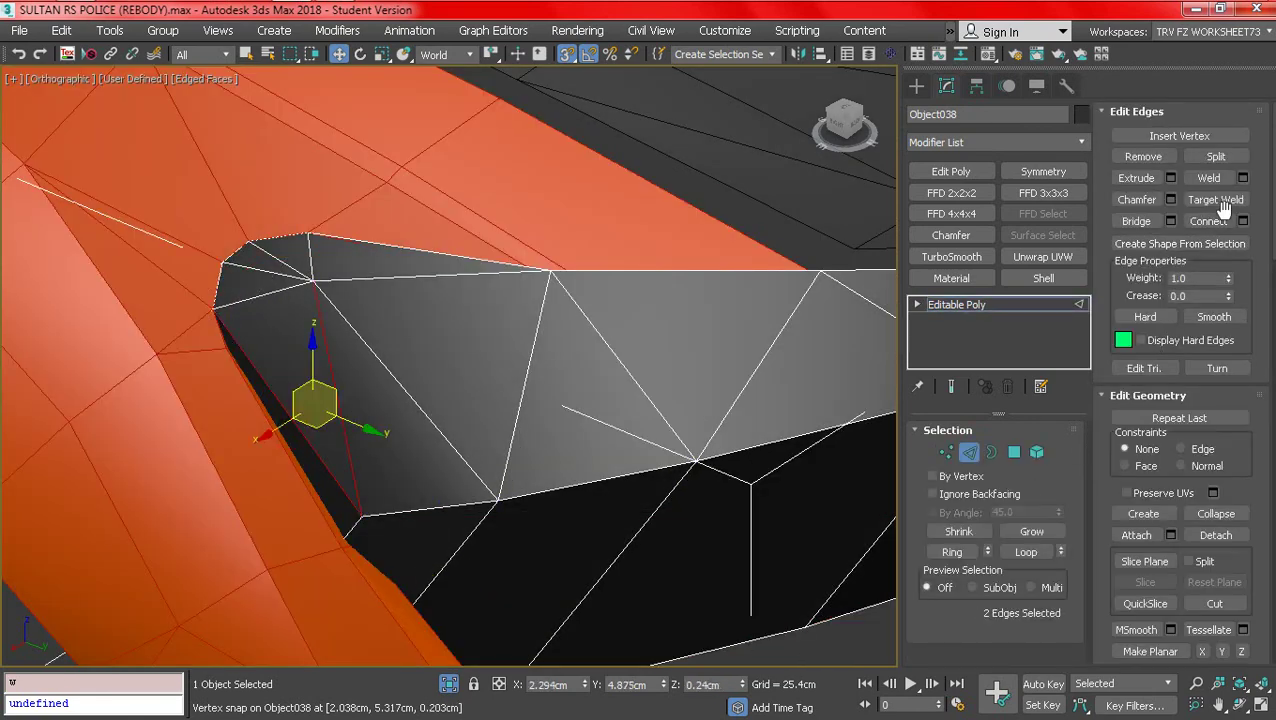
{"action": "key", "text": "F3"}
{"action": "left_click", "coordinate": [459, 458]}
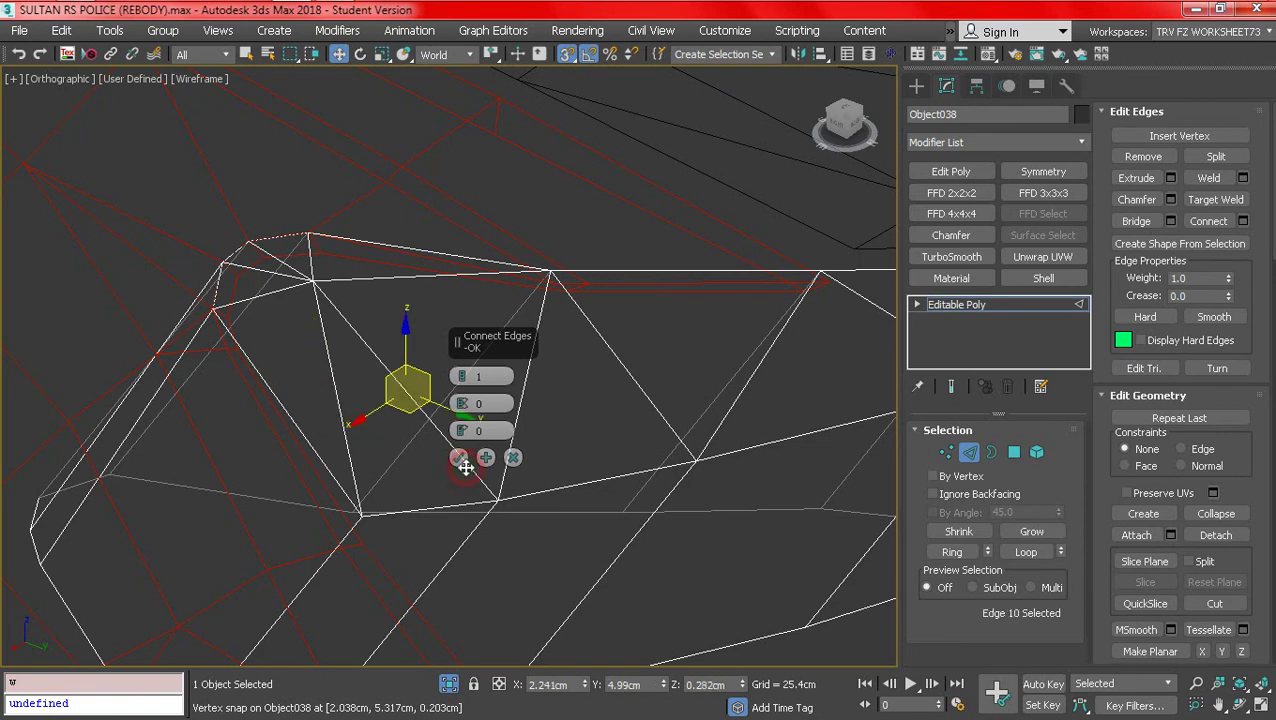
{"action": "left_click_drag", "start_coordinate": [55, 635], "coordinate": [102, 620]}
{"action": "left_click_drag", "start_coordinate": [241, 428], "coordinate": [390, 425], "text": "ctrl"}
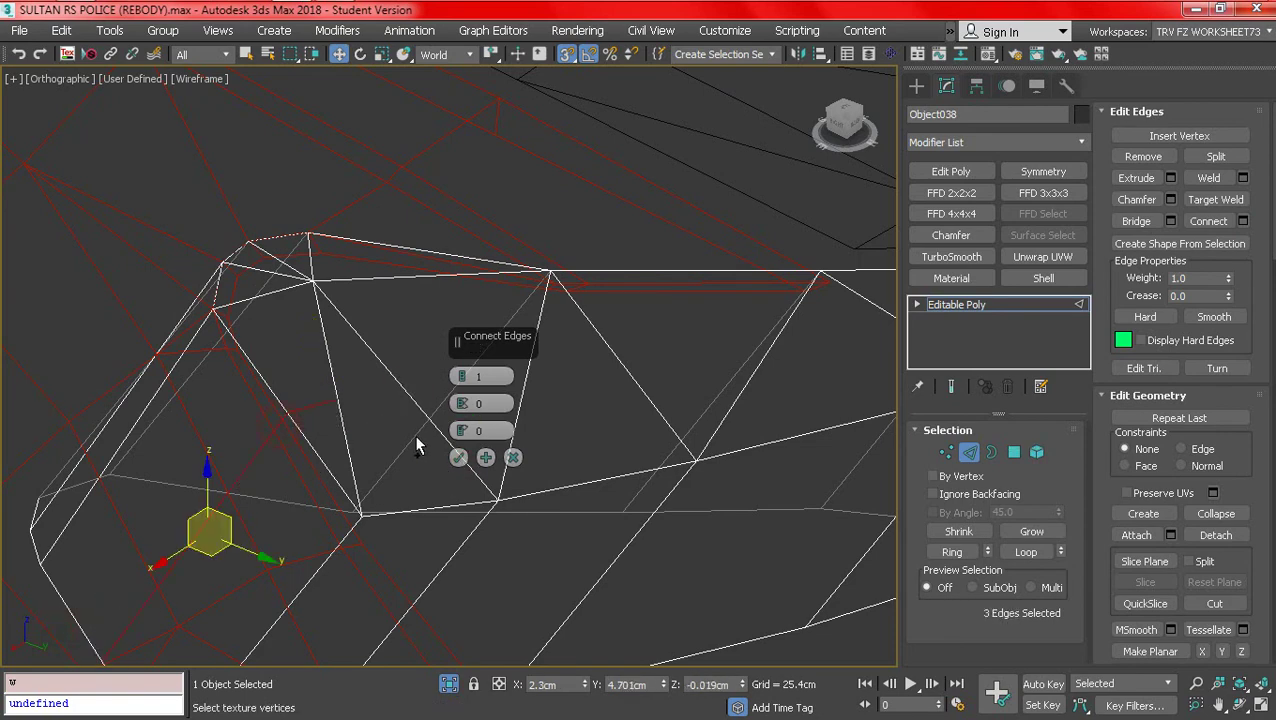
{"action": "key", "text": "F3"}
{"action": "left_click", "coordinate": [459, 458]}
- Snap the new vertex on the headlight's rear border edge onto the nearest vertex of the fender cutout
{"action": "middle_click_drag", "start_coordinate": [592, 464], "coordinate": [786, 462], "text": "alt"}
{"action": "left_click", "coordinate": [947, 453]}
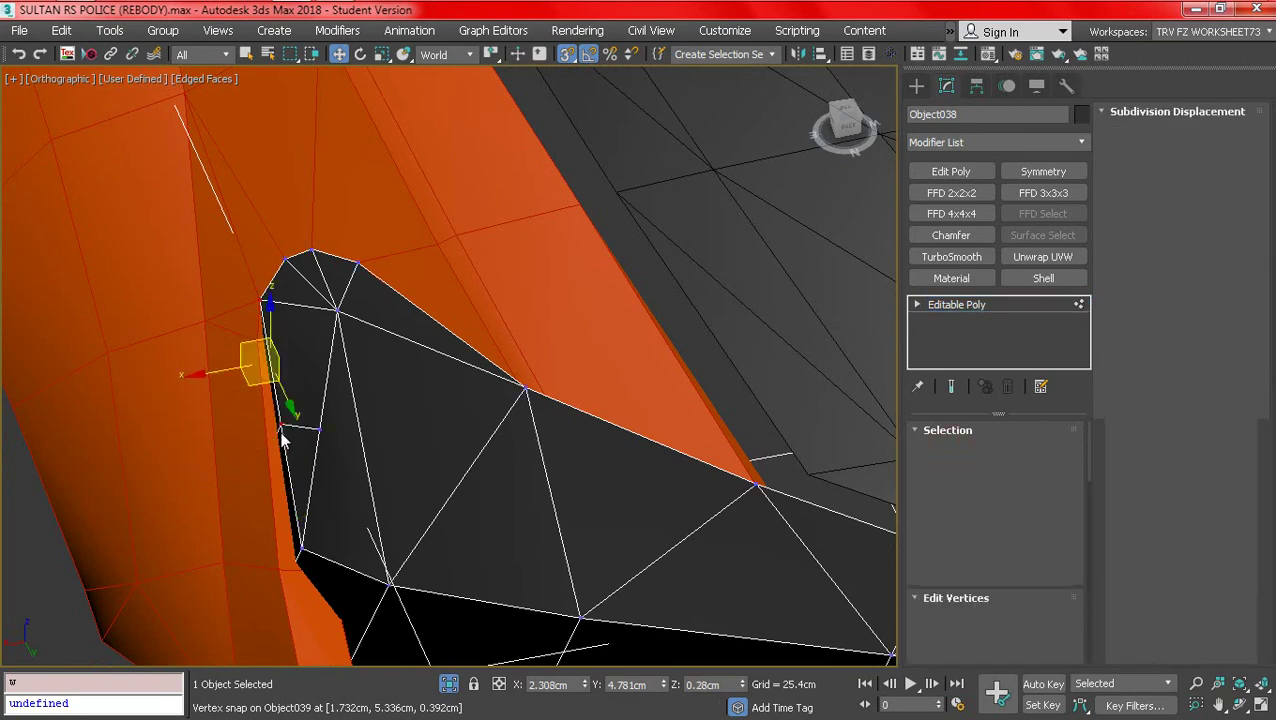
{"action": "key", "text": "F3"}
{"action": "left_click", "coordinate": [262, 424]}
{"action": "middle_click_drag", "start_coordinate": [259, 424], "coordinate": [313, 430], "text": "alt"}
{"action": "key", "text": "F3"}
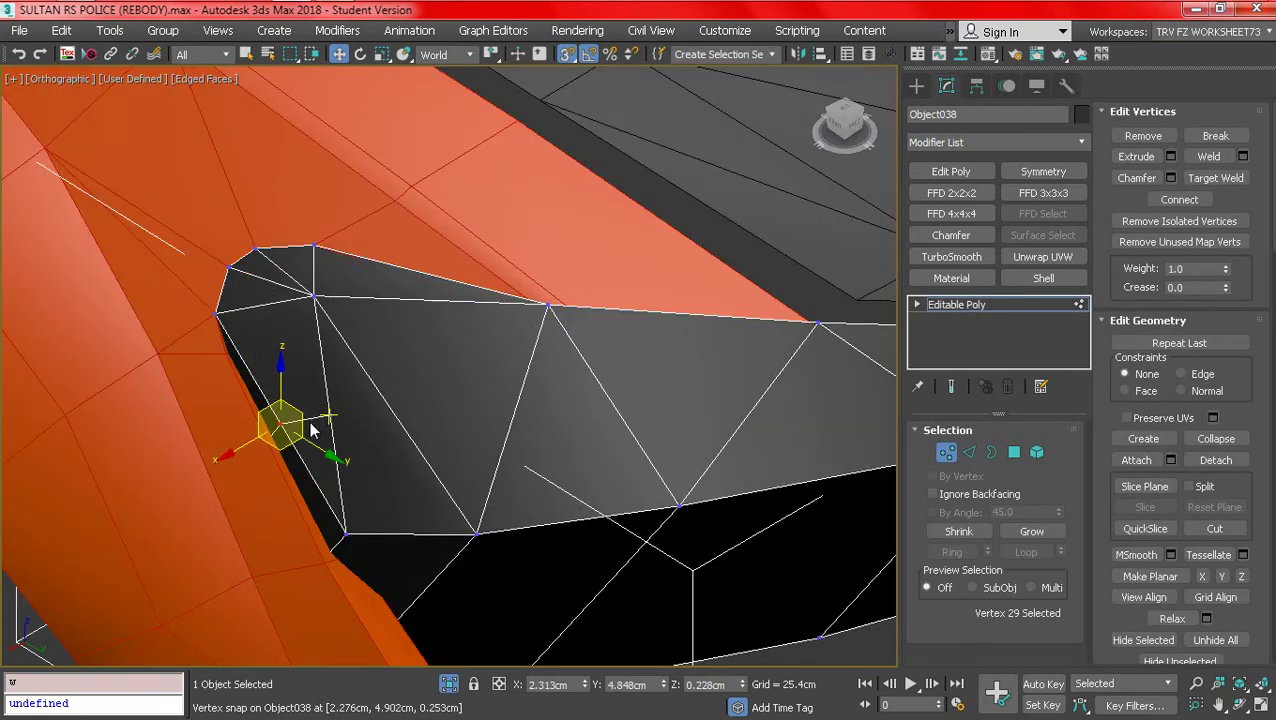
{"action": "left_click_drag", "start_coordinate": [255, 395], "coordinate": [230, 357]}
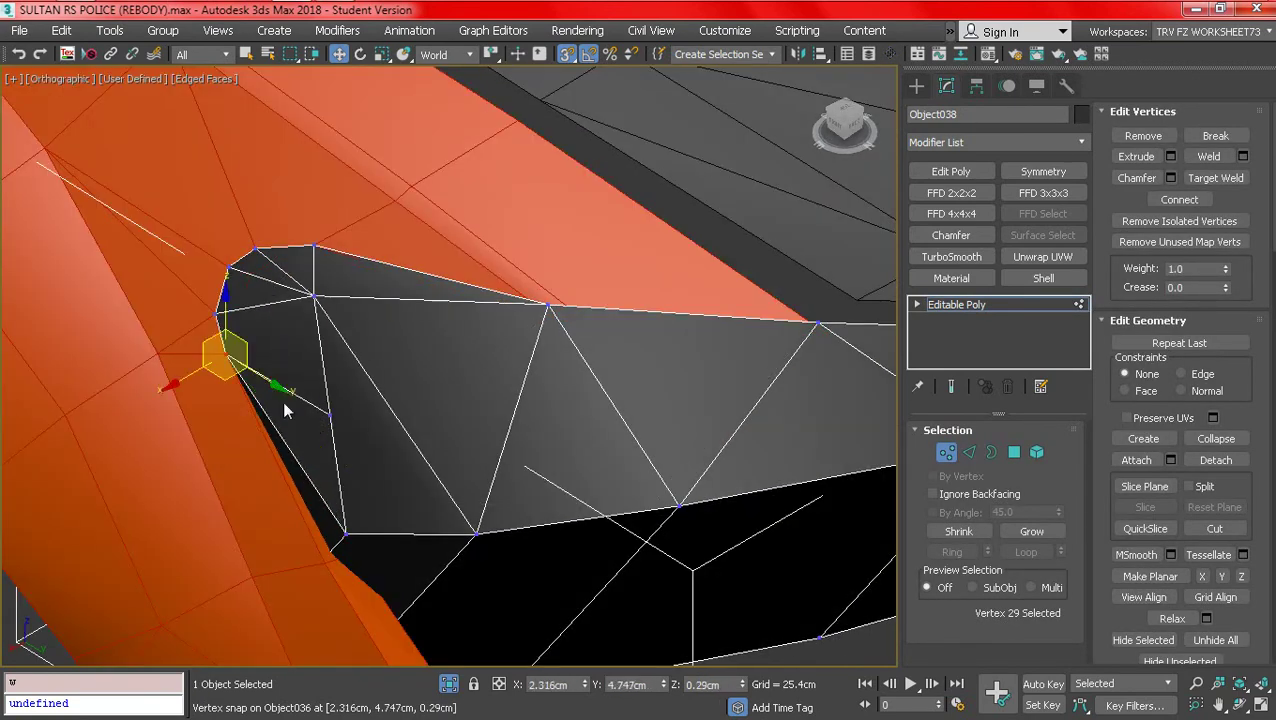
- Target-weld the leftover midpoint vertex on the headlight's inner edge to the inner vertex above it
{"action": "key", "text": "F3"}
{"action": "left_click", "coordinate": [346, 536]}
{"action": "key", "text": "F3"}
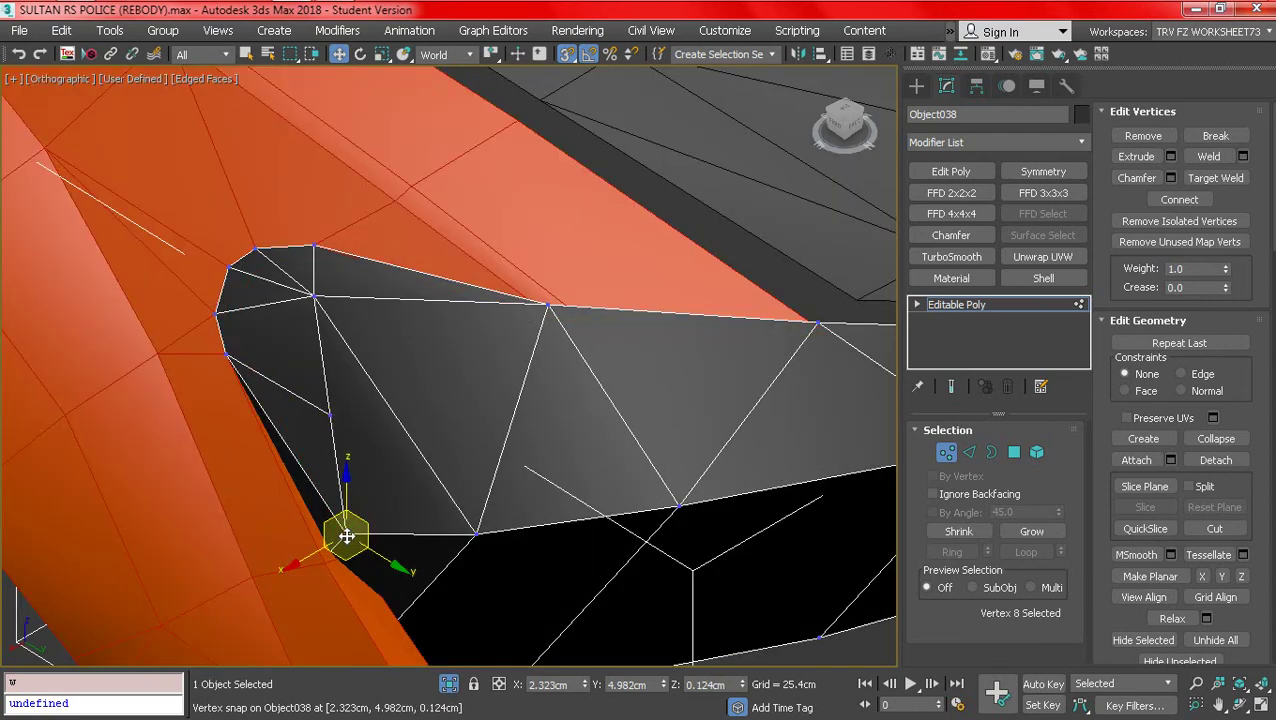
{"action": "scroll", "coordinate": [409, 508], "scroll_direction": "down", "scroll_amount": 1}
{"action": "scroll", "coordinate": [351, 434], "scroll_direction": "up", "scroll_amount": 1}
{"action": "left_click", "coordinate": [1202, 178]}
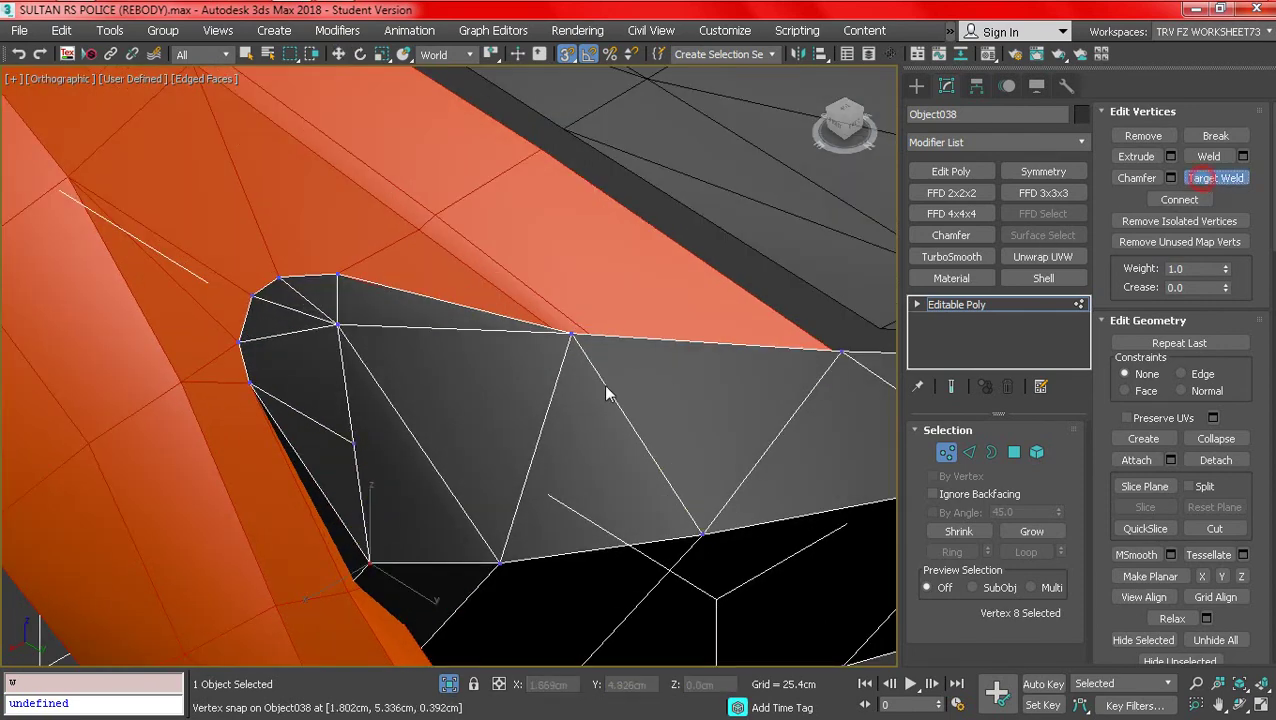
{"action": "right_click", "coordinate": [374, 412]}
- Select the five vertices along the headlight's lower edge and move them down so the rear corner meets the fender cutout
{"action": "middle_click_drag", "start_coordinate": [374, 412], "coordinate": [692, 379], "text": "alt"}
{"action": "key", "text": "F3"}
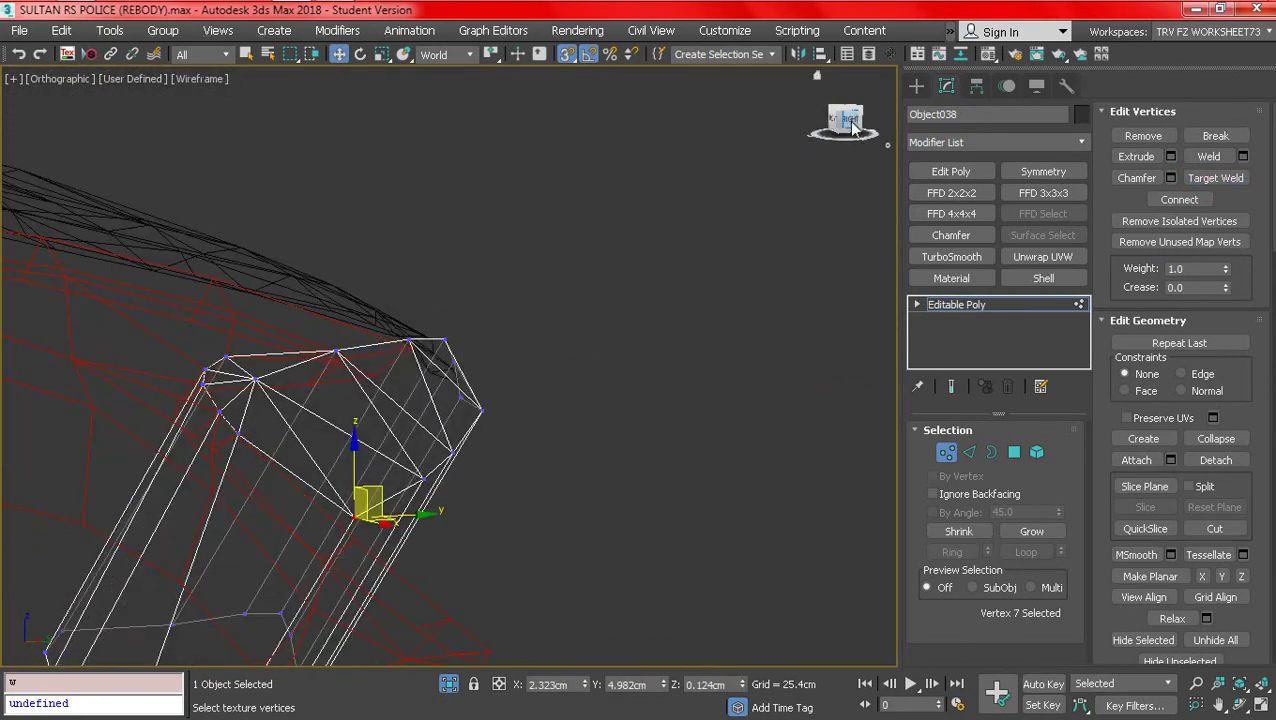
{"action": "middle_click_drag", "start_coordinate": [851, 122], "coordinate": [414, 378], "text": "alt"}
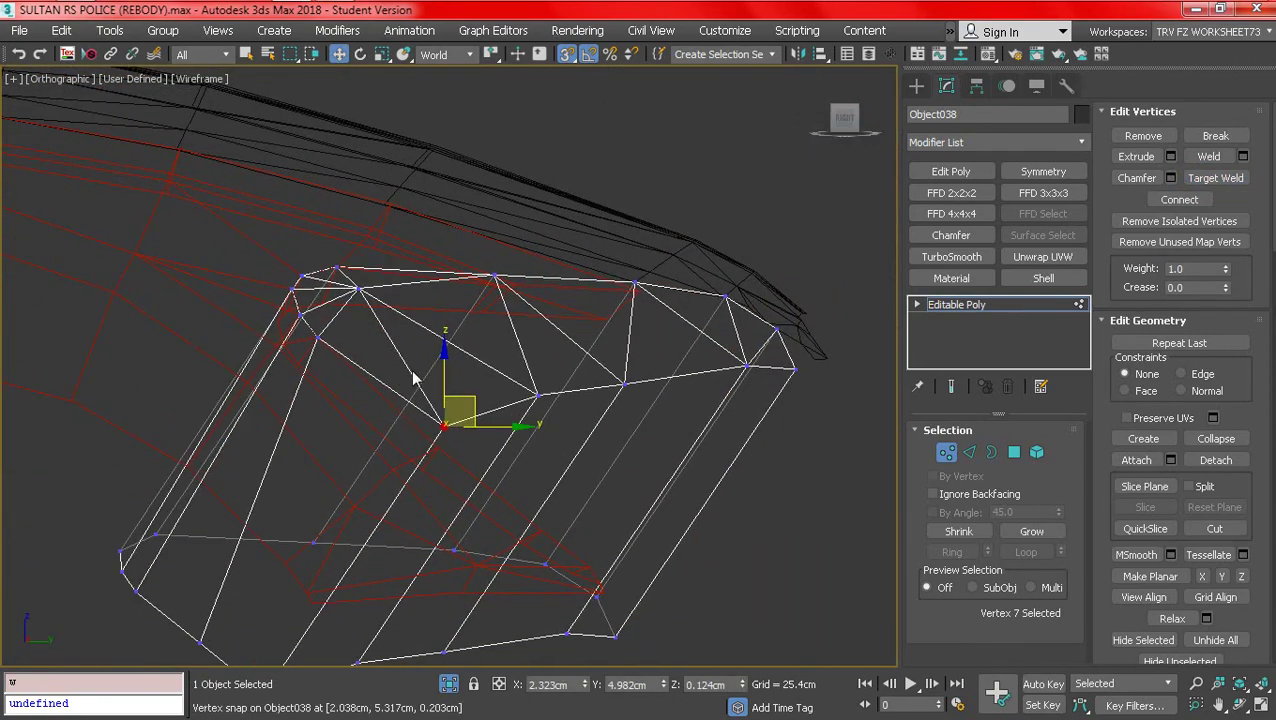
{"action": "left_click", "coordinate": [352, 452]}
{"action": "left_click_drag", "start_coordinate": [383, 470], "coordinate": [850, 361]}
{"action": "key", "text": "F3"}
{"action": "mouse_move", "coordinate": [850, 361]}
{"action": "middle_mouse_down", "text": "alt"}
{"action": "mouse_move", "coordinate": [566, 440]}
{"action": "mouse_move", "coordinate": [560, 412]}
{"action": "middle_mouse_up", "text": "alt"}
{"action": "scroll", "coordinate": [357, 443], "scroll_direction": "up", "scroll_amount": 2}
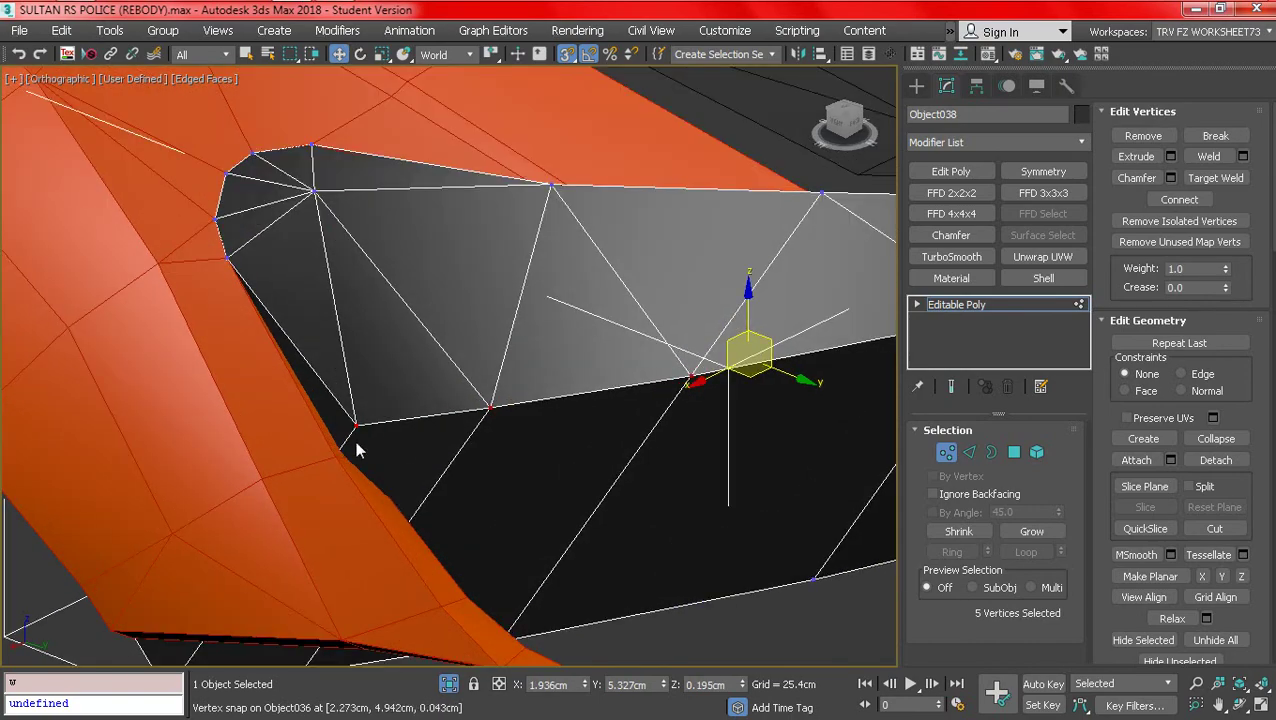
{"action": "scroll", "coordinate": [352, 437], "scroll_direction": "down", "scroll_amount": 2}
{"action": "mouse_move", "coordinate": [347, 447]}
{"action": "middle_mouse_down", "text": "alt"}
{"action": "mouse_move", "coordinate": [339, 456]}
{"action": "mouse_move", "coordinate": [458, 428]}
{"action": "mouse_move", "coordinate": [410, 419]}
{"action": "mouse_move", "coordinate": [476, 416]}
{"action": "mouse_move", "coordinate": [519, 420]}
{"action": "mouse_move", "coordinate": [441, 433]}
{"action": "mouse_move", "coordinate": [546, 459]}
{"action": "middle_mouse_up", "text": "alt"}
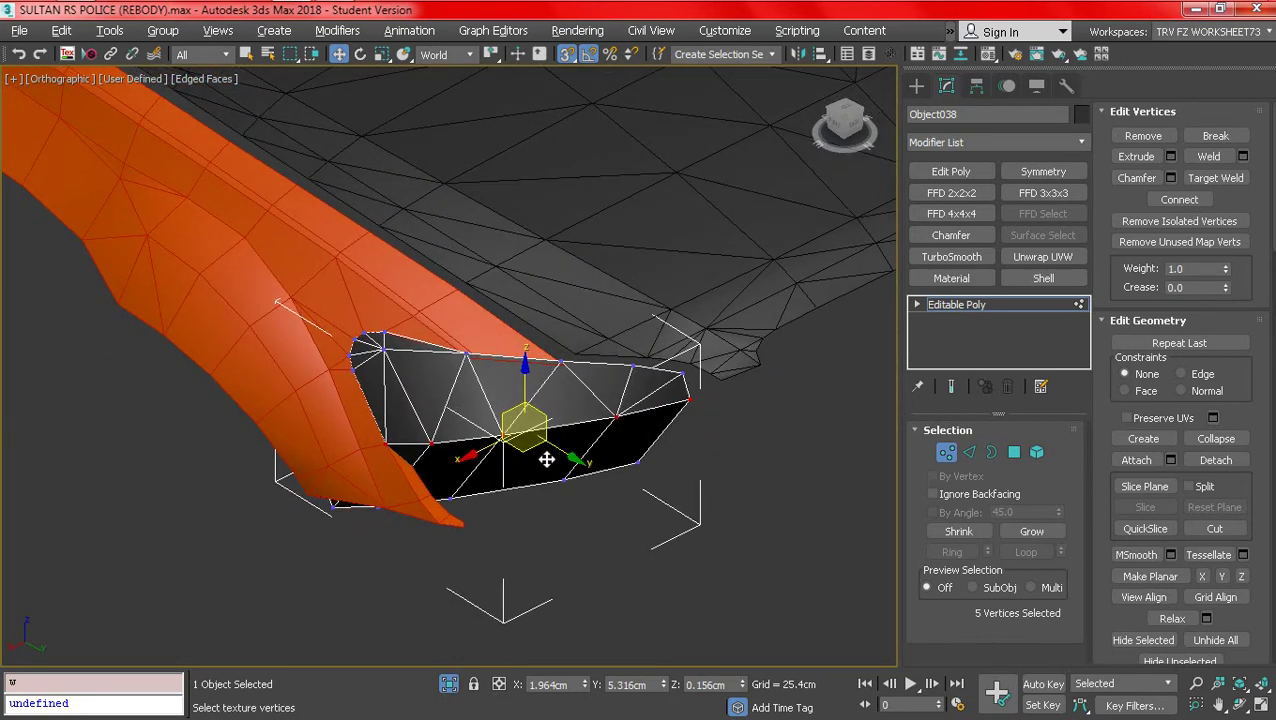
- Select the headlight's two upper front-tip vertices and examine how they sit against the hood from the top and right views
{"action": "scroll", "coordinate": [806, 410], "scroll_direction": "up", "scroll_amount": 2}
{"action": "left_click_drag", "start_coordinate": [651, 380], "coordinate": [650, 378]}
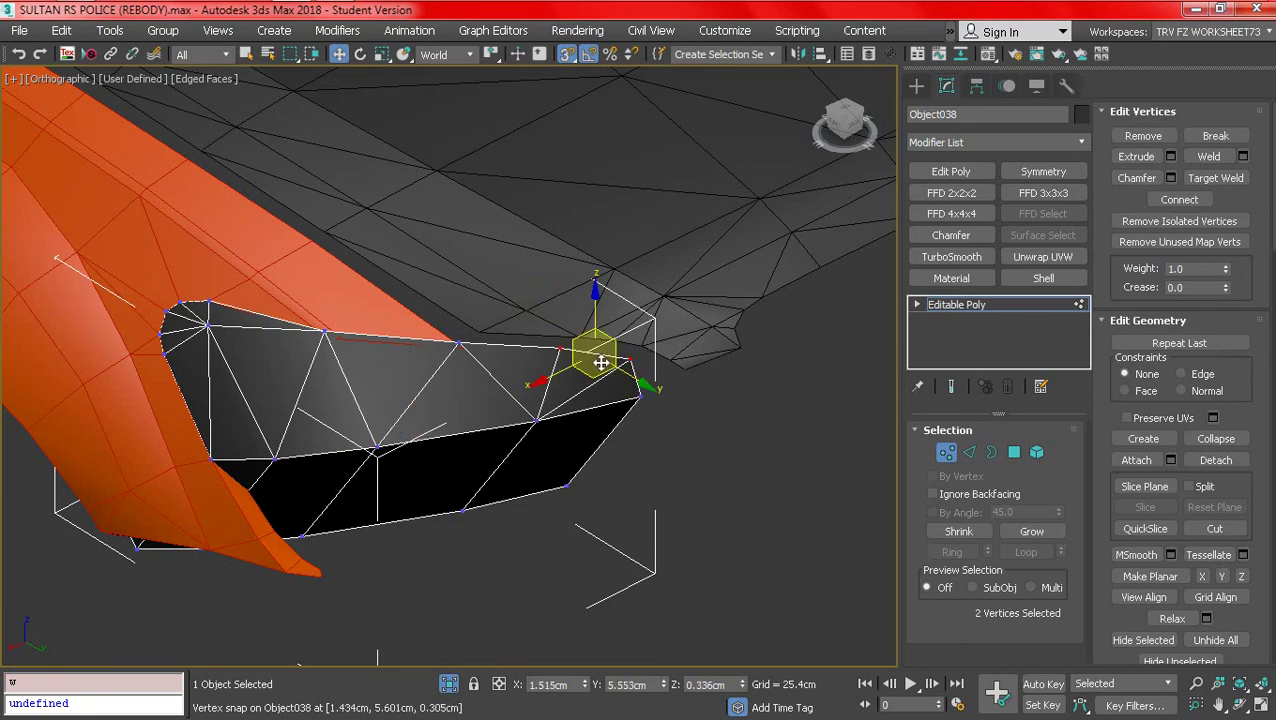
{"action": "middle_click_drag", "start_coordinate": [650, 378], "coordinate": [698, 287], "text": "alt"}
{"action": "left_click", "coordinate": [847, 115]}
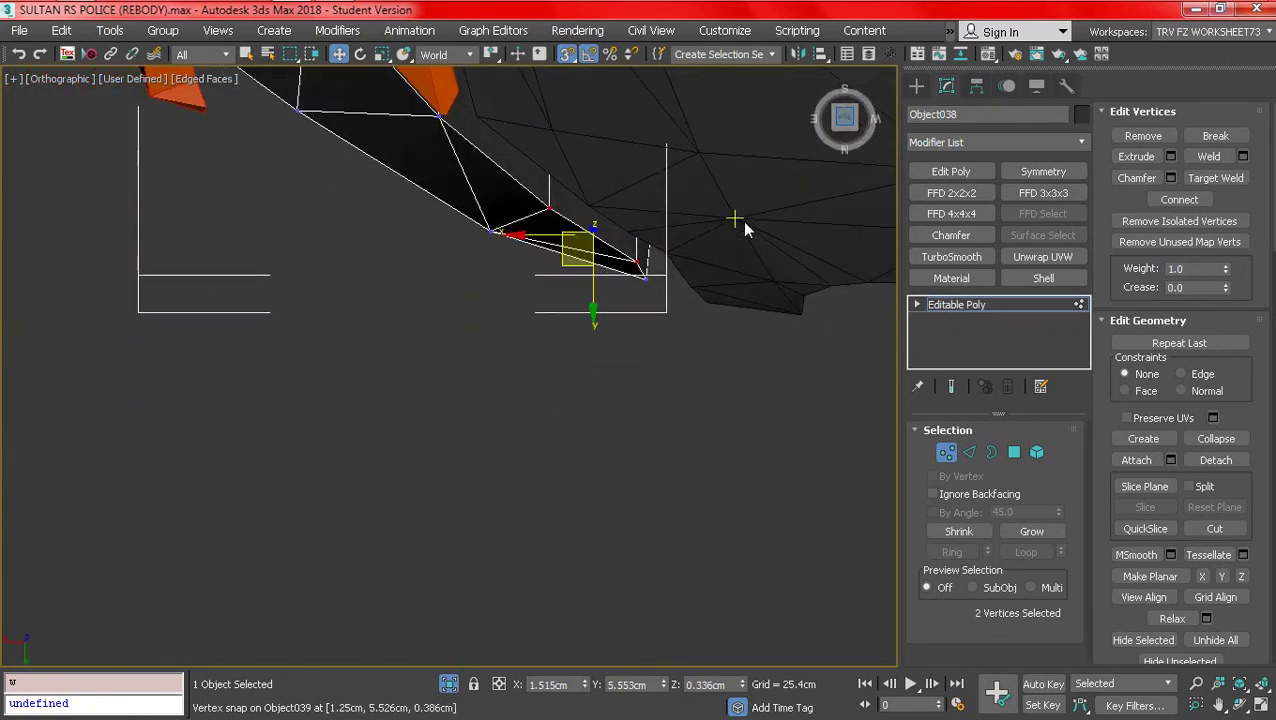
{"action": "middle_click_drag", "start_coordinate": [661, 357], "coordinate": [516, 486]}
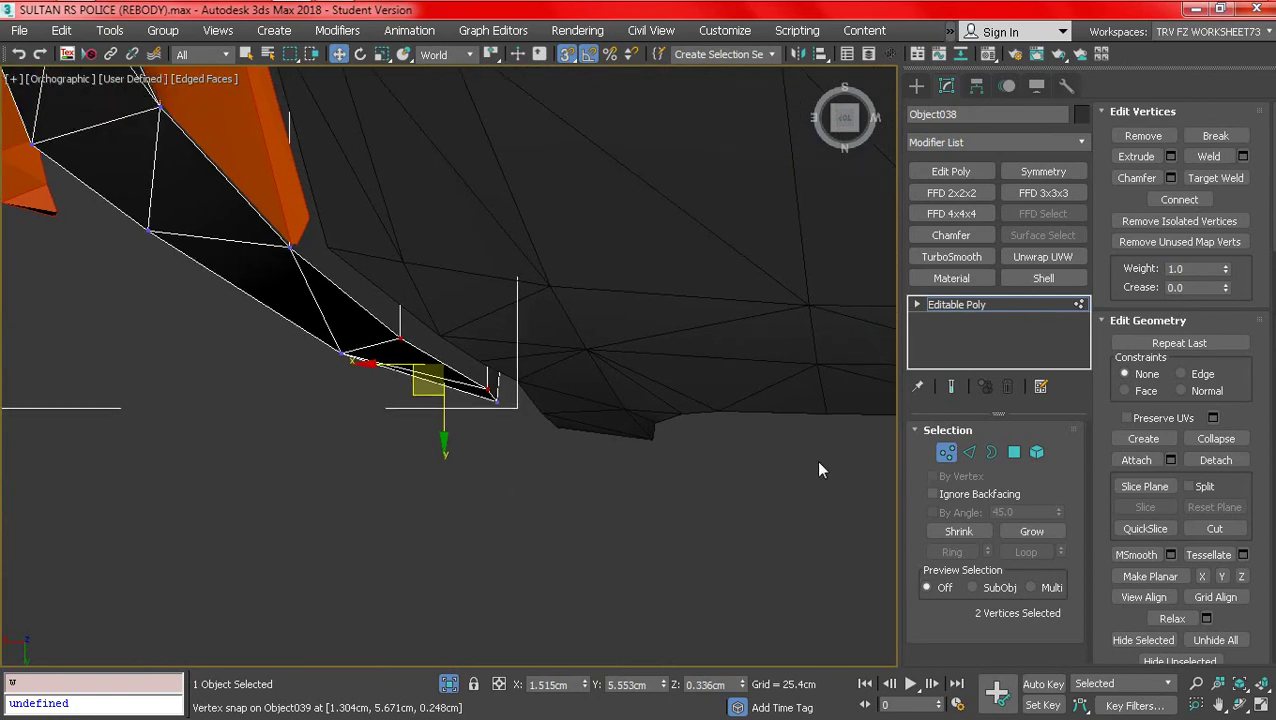
{"action": "middle_click_drag", "start_coordinate": [450, 461], "coordinate": [557, 571], "text": "alt"}
{"action": "key", "text": "F3"}
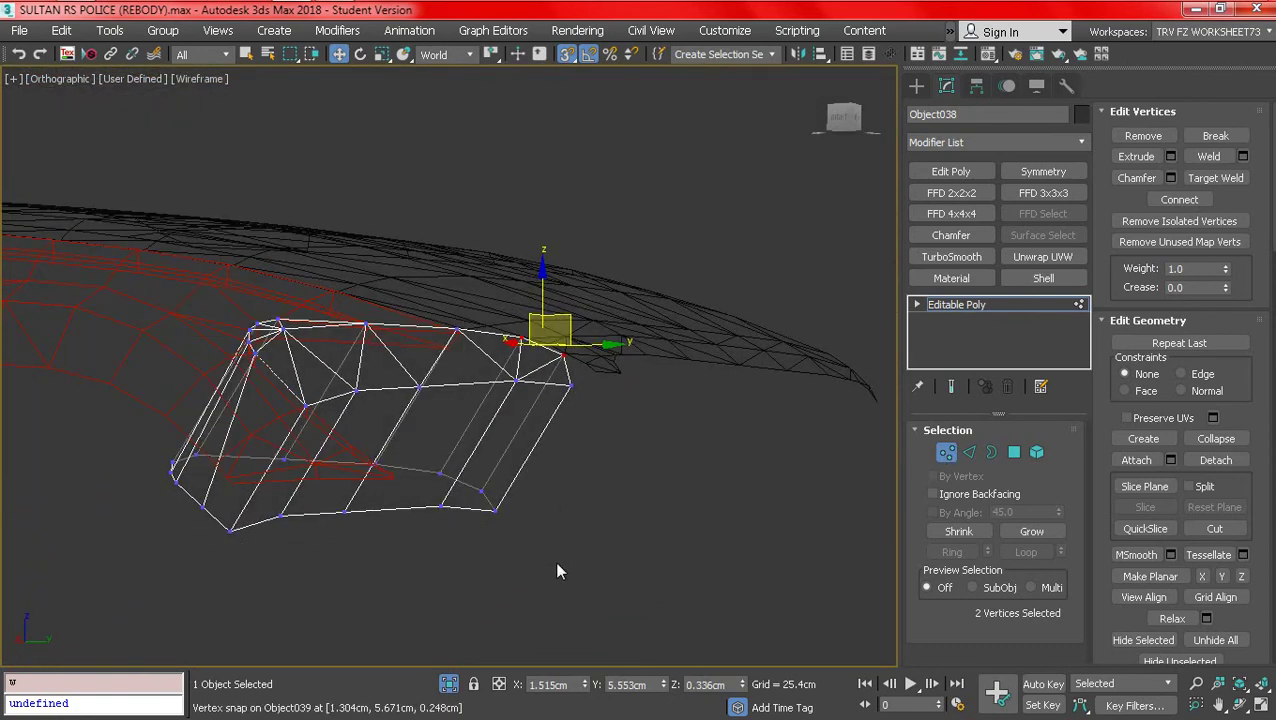
{"action": "middle_click_drag", "start_coordinate": [578, 499], "coordinate": [840, 327], "text": "alt"}
{"action": "middle_click_drag", "start_coordinate": [845, 133], "coordinate": [575, 473], "text": "alt"}
{"action": "key", "text": "F3"}
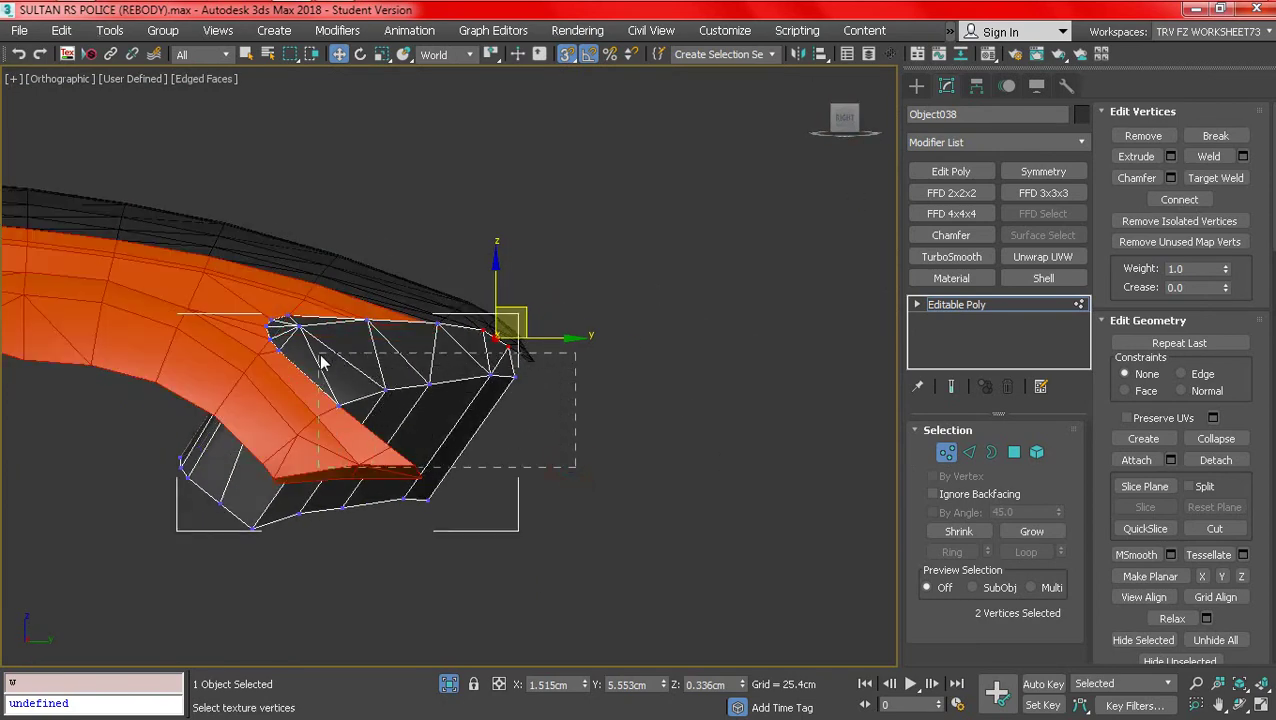
- Apply an FFD 3x3x3 modifier to the headlight's selected lower-edge vertices and activate its control points
{"action": "left_click_drag", "start_coordinate": [323, 364], "coordinate": [323, 364]}
{"action": "scroll", "coordinate": [323, 364], "scroll_direction": "up", "scroll_amount": 2}
{"action": "scroll", "coordinate": [330, 373], "scroll_direction": "up", "scroll_amount": 1}
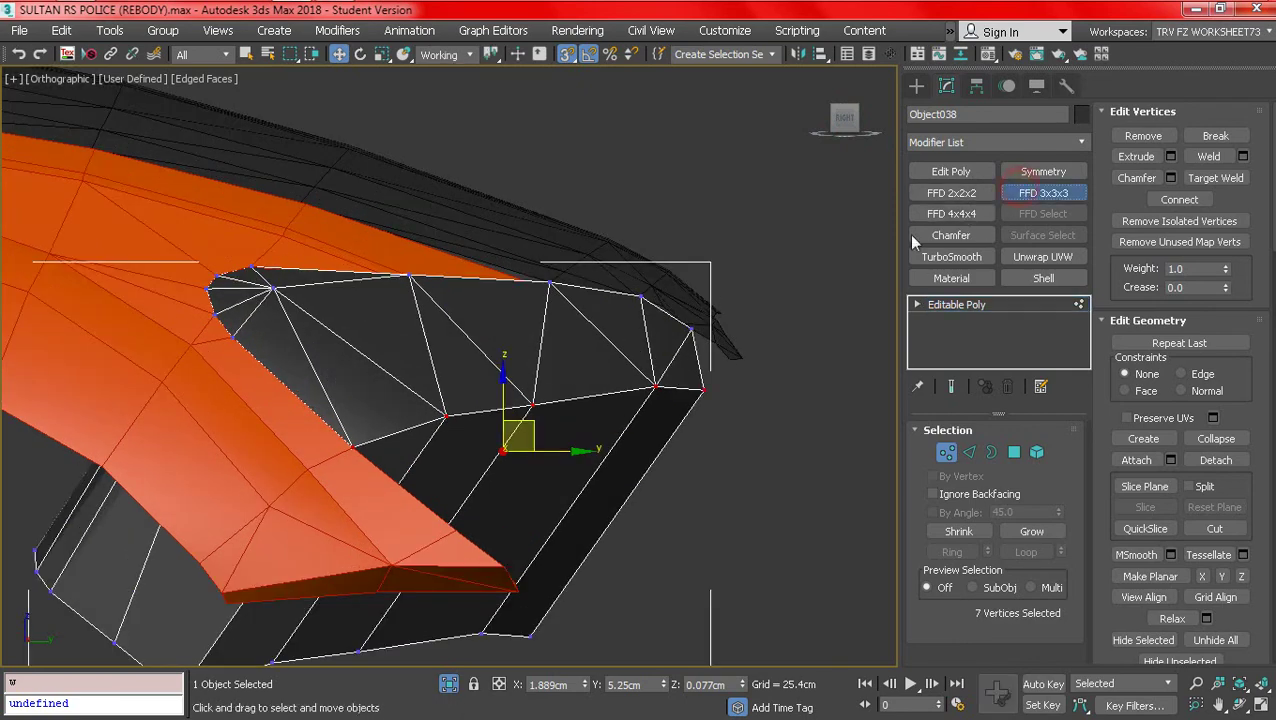
{"action": "left_click", "coordinate": [1043, 193]}
{"action": "left_click", "coordinate": [935, 304]}
{"action": "left_click", "coordinate": [975, 321]}
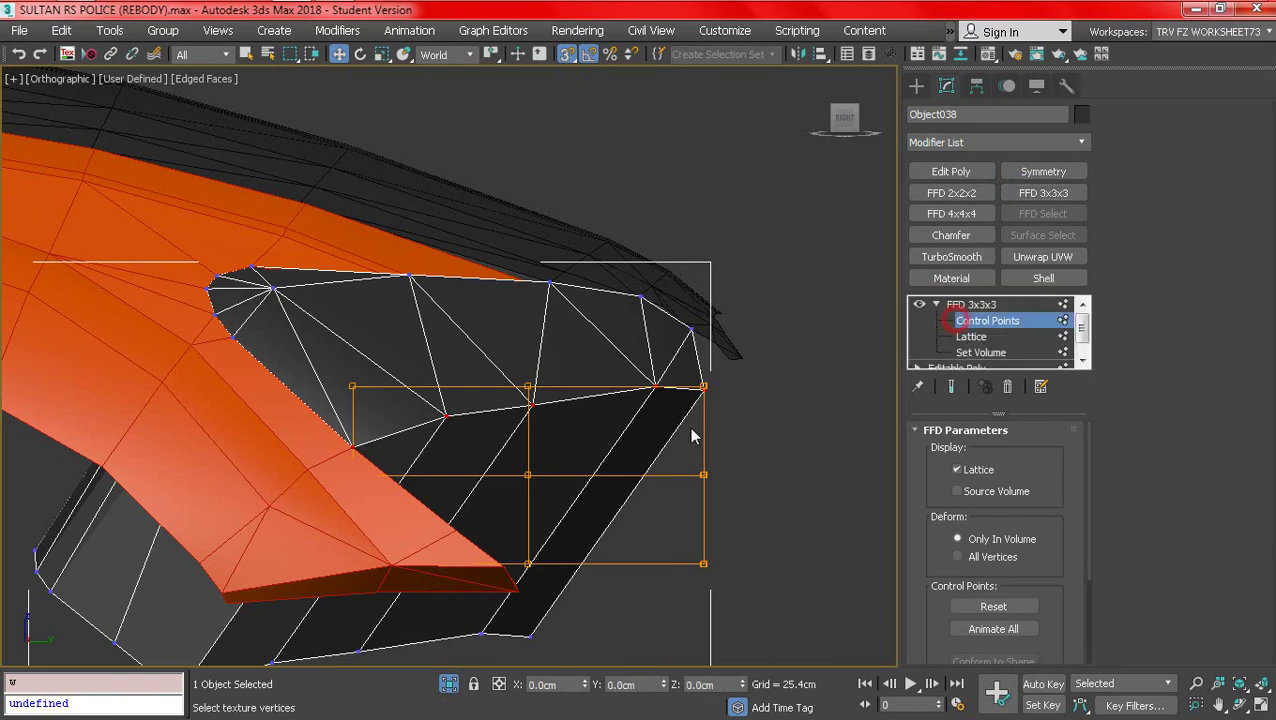
- Try to reshape the headlight's lower edge by moving the FFD lattice's rearmost control points, then undo the move
{"action": "key", "text": "F3"}
{"action": "key", "text": "F3"}
{"action": "left_click_drag", "start_coordinate": [384, 581], "coordinate": [334, 178]}
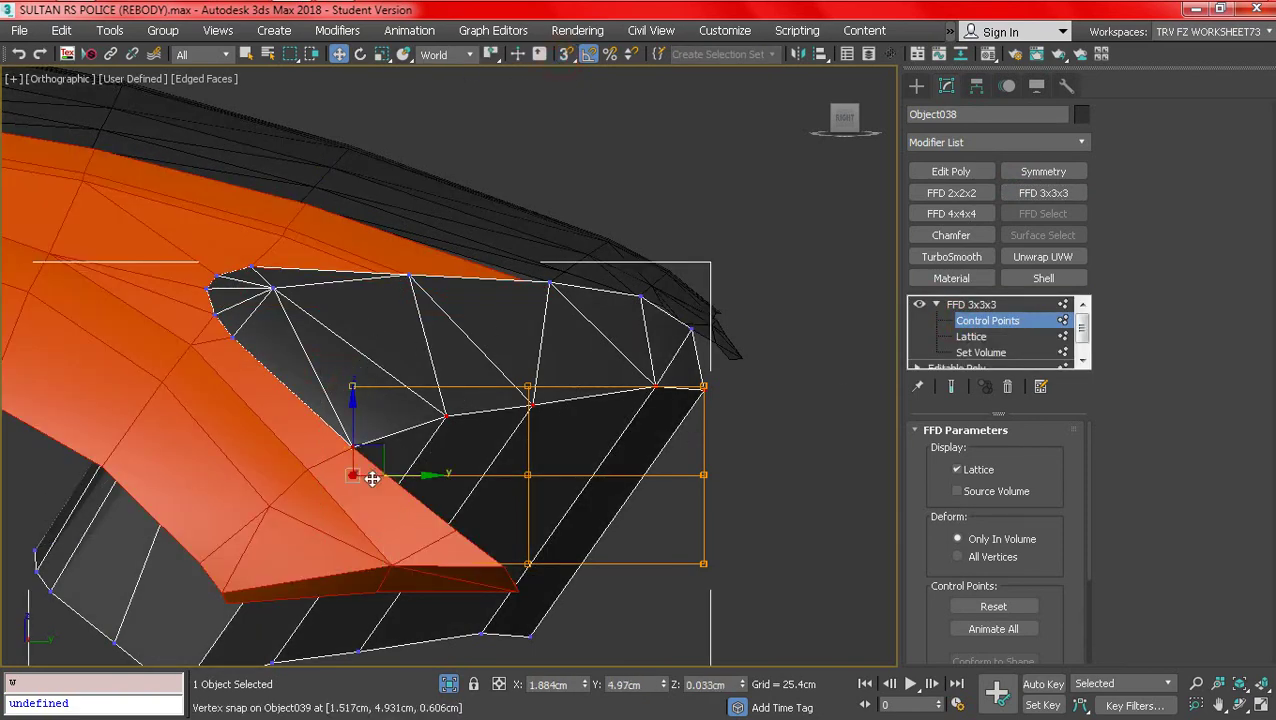
{"action": "left_click_drag", "start_coordinate": [371, 447], "coordinate": [283, 391]}
{"action": "key", "text": "ctrl+z"}
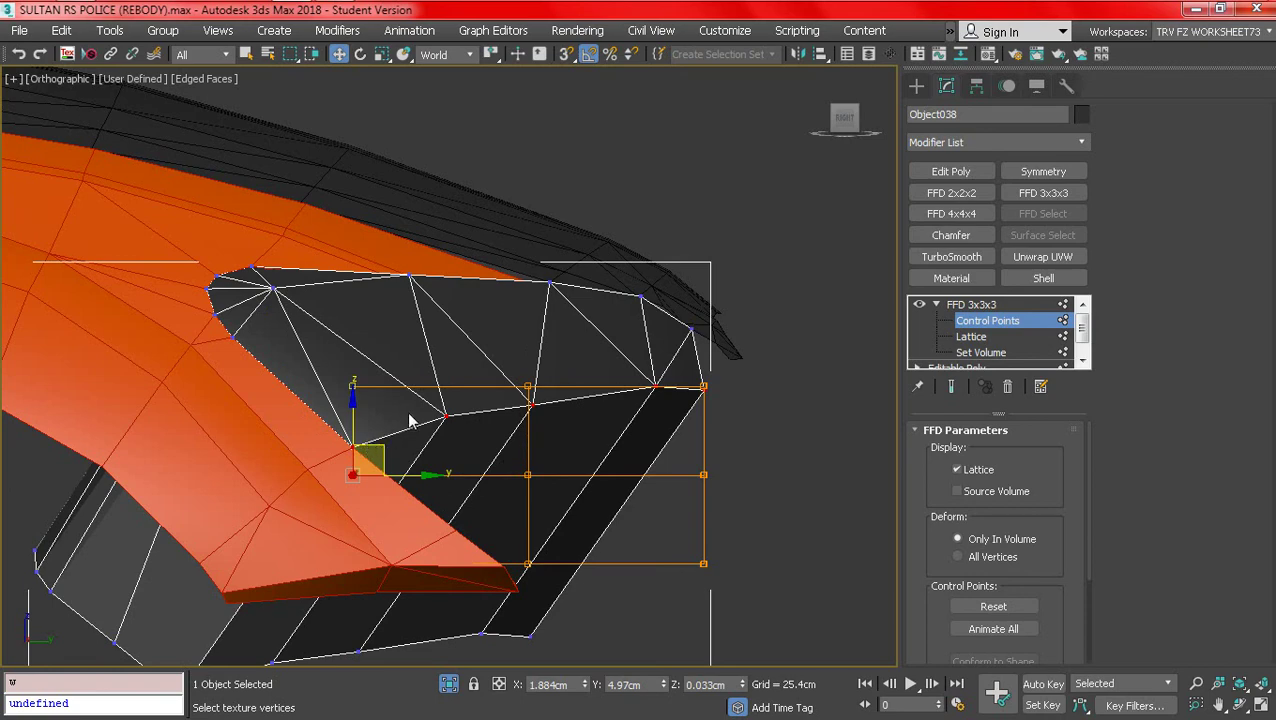
- Delete the FFD 3x3x3 modifier from the headlight clone and return to vertex editing
{"action": "scroll", "coordinate": [420, 405], "scroll_direction": "down", "scroll_amount": 3}
{"action": "scroll", "coordinate": [546, 378], "scroll_direction": "up", "scroll_amount": 3}
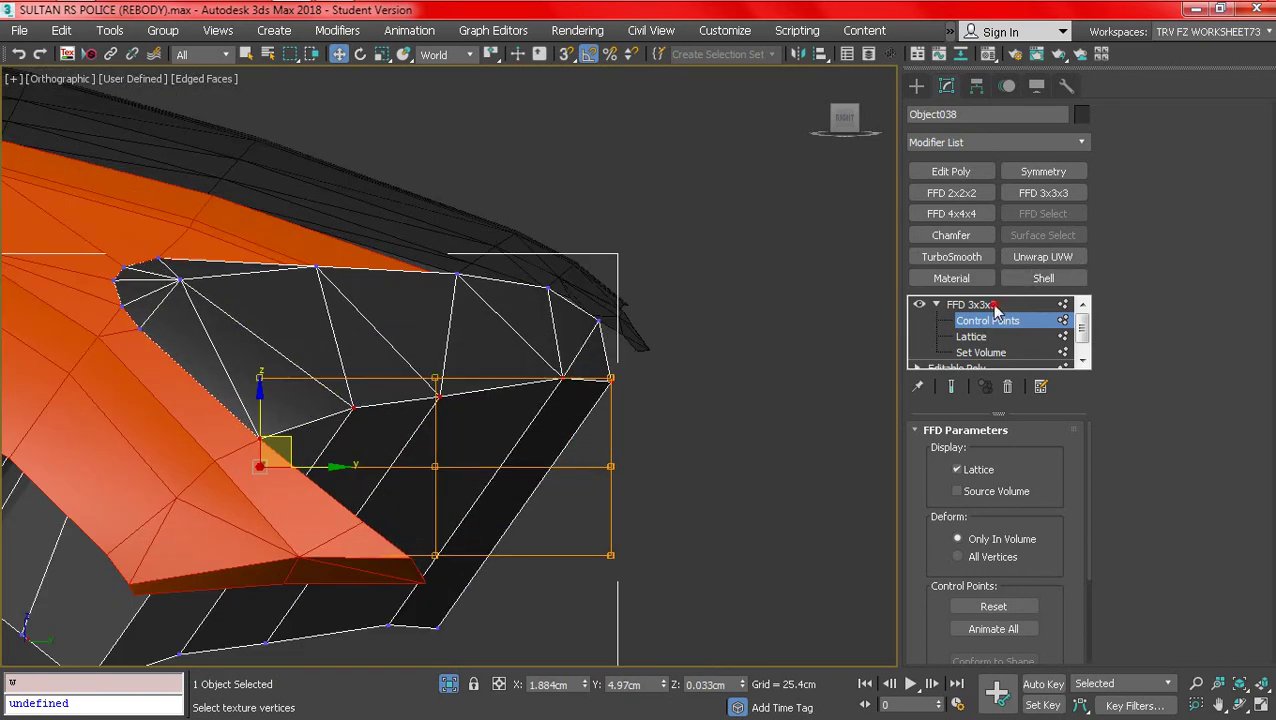
{"action": "left_click", "coordinate": [990, 304]}
{"action": "right_click", "coordinate": [994, 304]}
{"action": "left_click", "coordinate": [1040, 336]}
{"action": "key", "text": "1"}
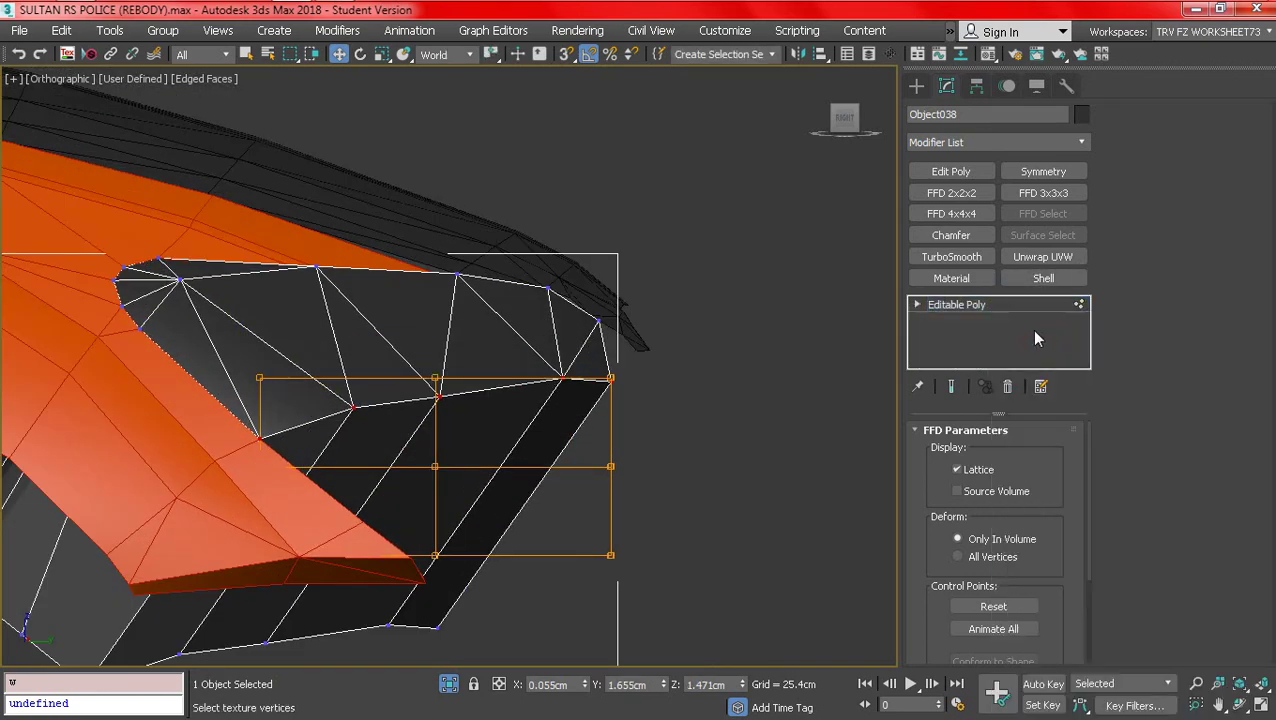
- Apply a Slice modifier to the headlight clone's selected lower-edge vertices
{"action": "key", "text": "F3"}
{"action": "mouse_move", "coordinate": [746, 371]}
{"action": "middle_mouse_down"}
{"action": "mouse_move", "coordinate": [812, 387]}
{"action": "mouse_move", "coordinate": [655, 399]}
{"action": "mouse_move", "coordinate": [706, 547]}
{"action": "mouse_move", "coordinate": [712, 483]}
{"action": "mouse_move", "coordinate": [478, 418]}
{"action": "mouse_move", "coordinate": [467, 427]}
{"action": "mouse_move", "coordinate": [634, 432]}
{"action": "middle_mouse_up"}
{"action": "key", "text": "F3"}
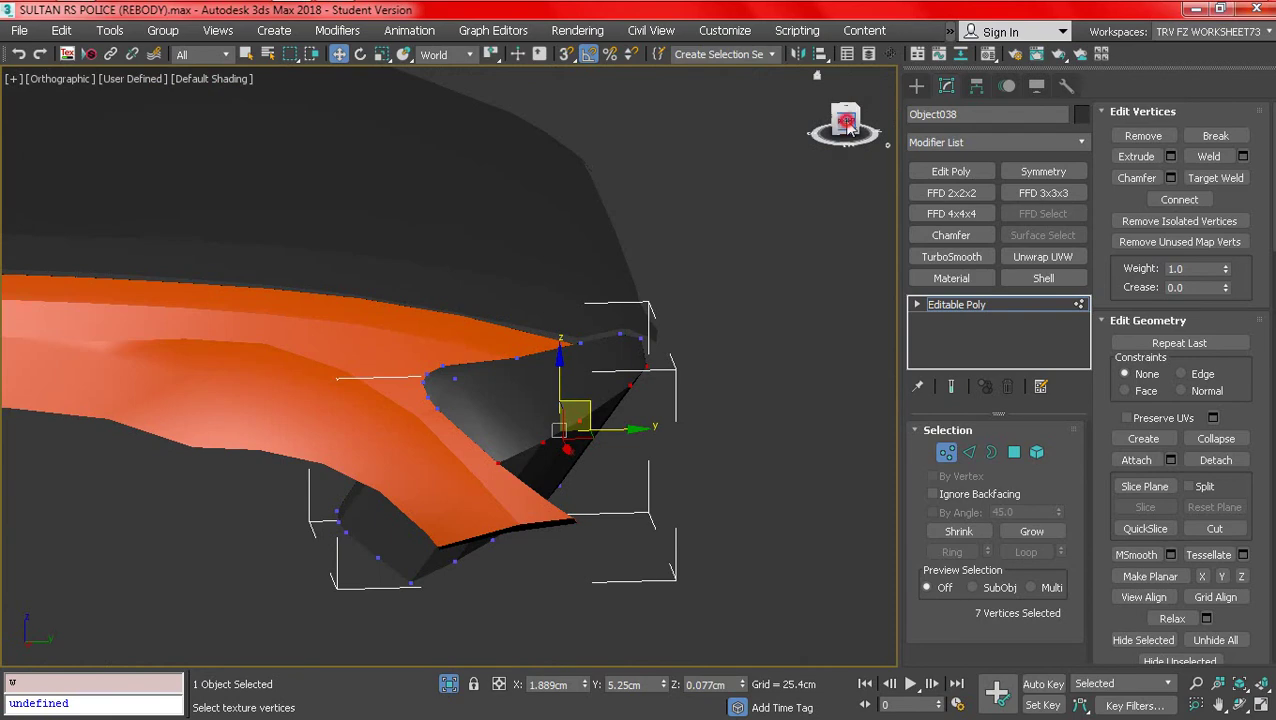
{"action": "left_click", "coordinate": [848, 125]}
{"action": "middle_click_drag", "start_coordinate": [619, 478], "coordinate": [641, 364]}
{"action": "key", "text": "F4"}
{"action": "scroll", "coordinate": [641, 362], "scroll_direction": "up", "scroll_amount": 2}
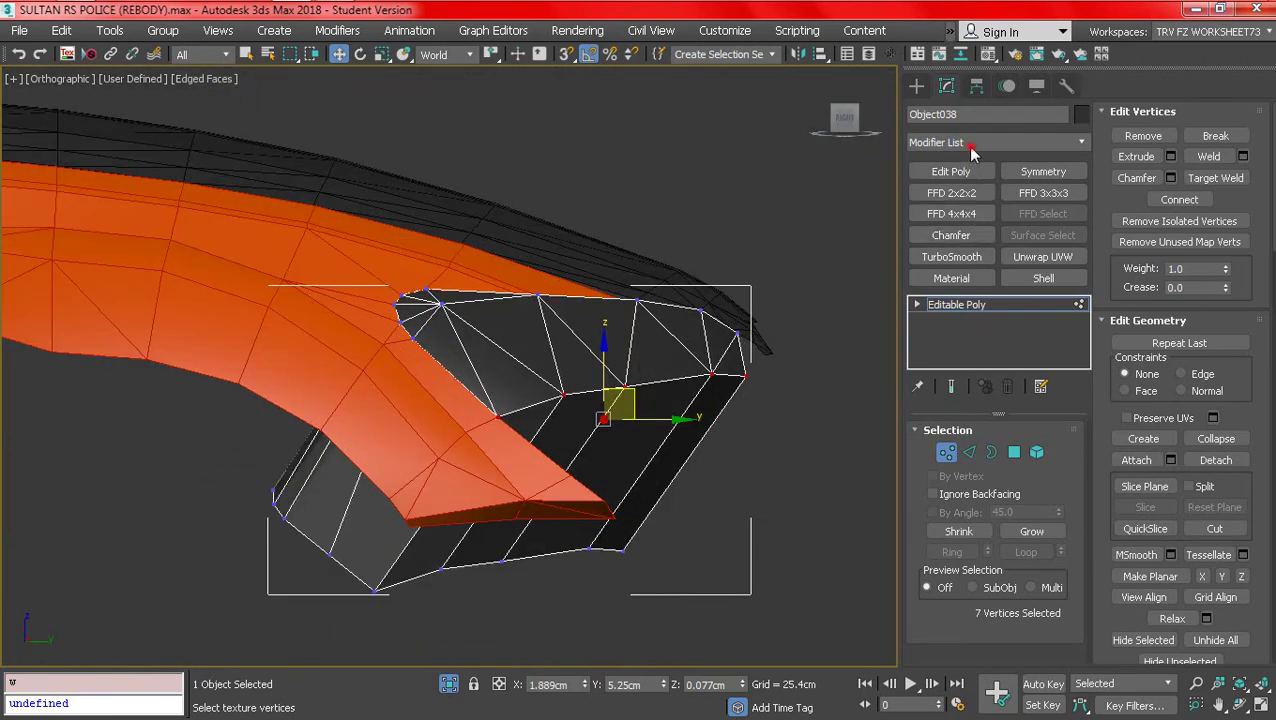
{"action": "left_click", "coordinate": [970, 146]}
{"action": "scroll", "coordinate": [993, 248], "scroll_direction": "down", "scroll_amount": 10}
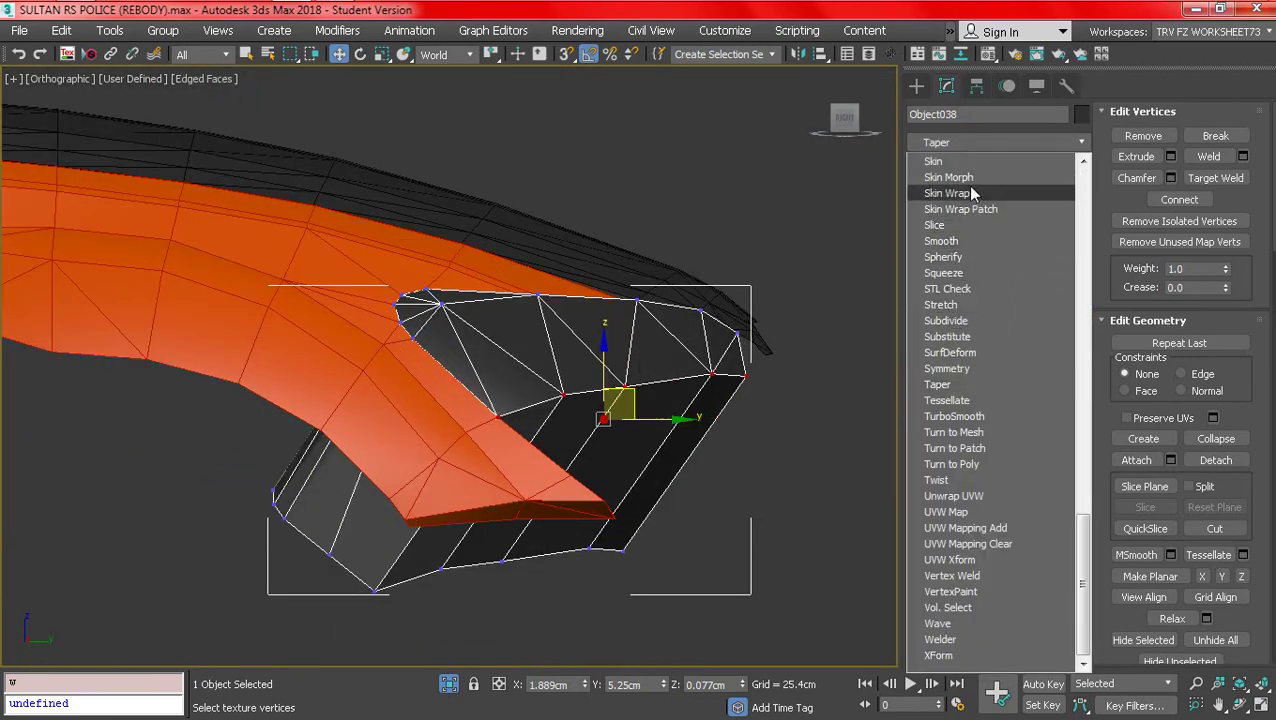
{"action": "scroll", "coordinate": [964, 166], "scroll_direction": "up", "scroll_amount": 1}
{"action": "left_click", "coordinate": [945, 272]}
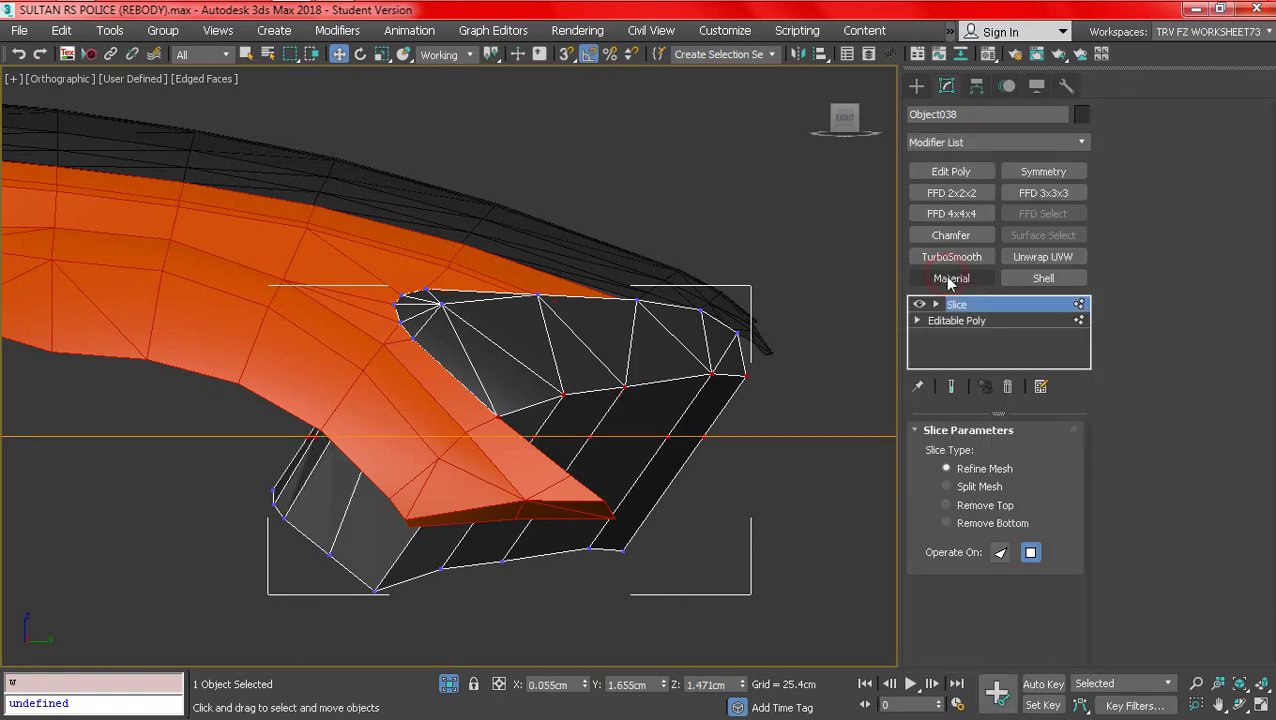
{"action": "scroll", "coordinate": [515, 255], "scroll_direction": "down", "scroll_amount": 2}
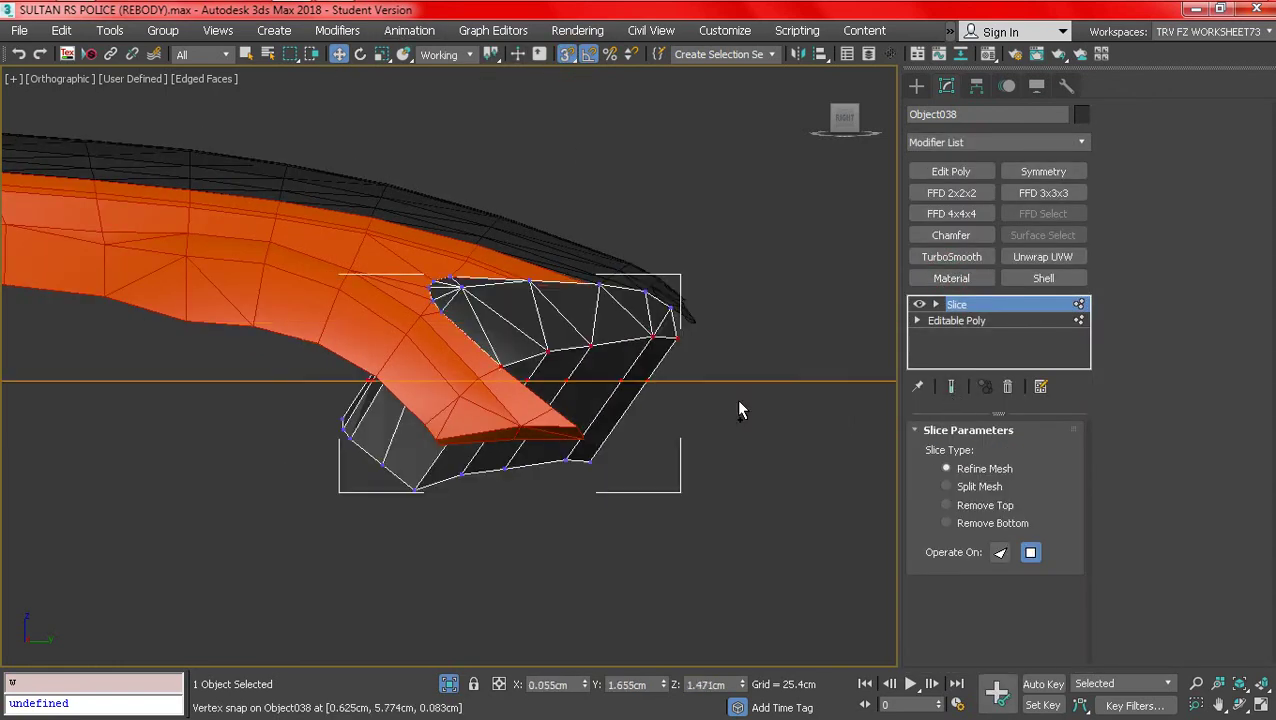
- Try to position the slice plane at the headlight's front tip, then delete the Slice modifier
{"action": "left_click", "coordinate": [948, 320]}
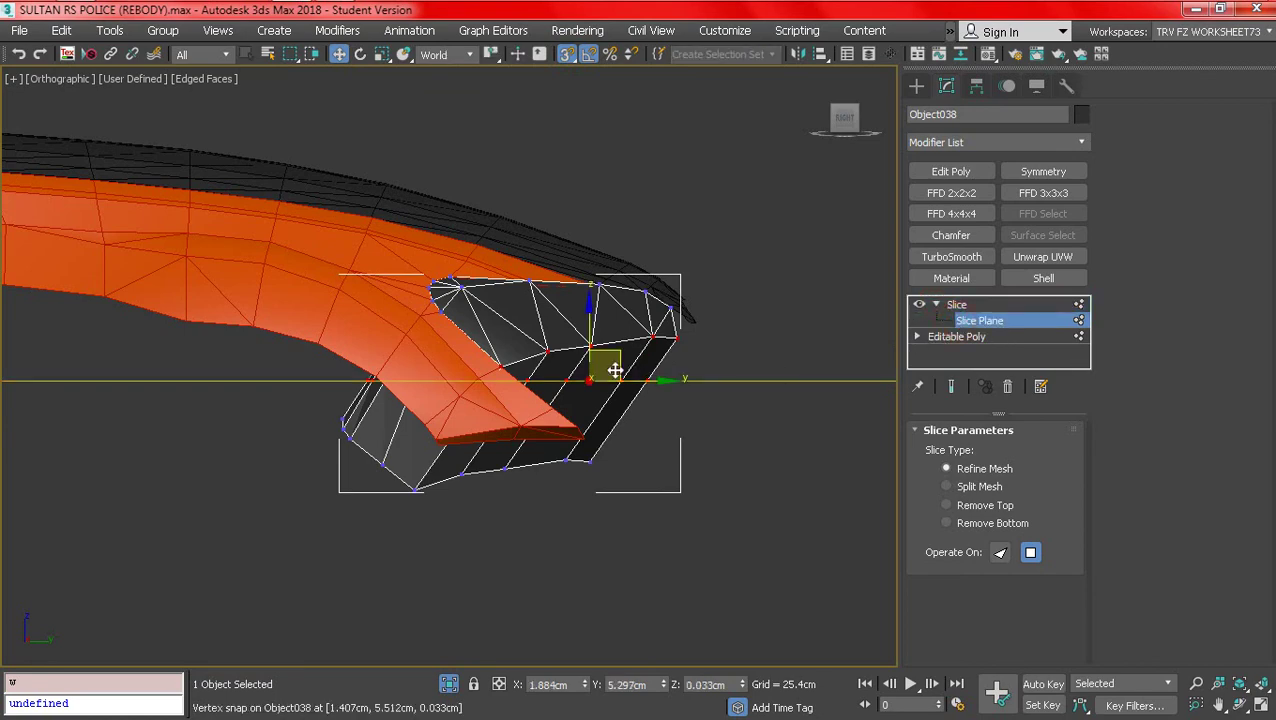
{"action": "left_click_drag", "start_coordinate": [645, 354], "coordinate": [678, 333]}
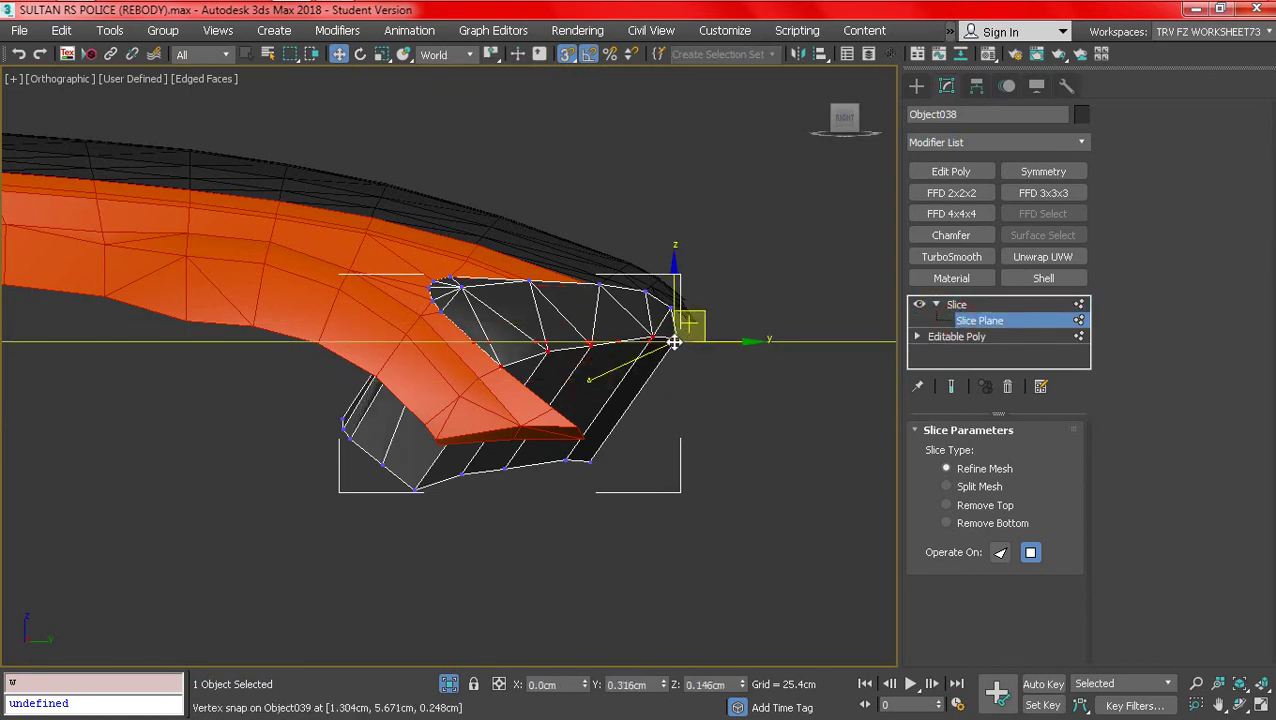
{"action": "scroll", "coordinate": [675, 340], "scroll_direction": "up", "scroll_amount": 4}
{"action": "middle_click_drag", "start_coordinate": [648, 361], "coordinate": [634, 368], "text": "alt"}
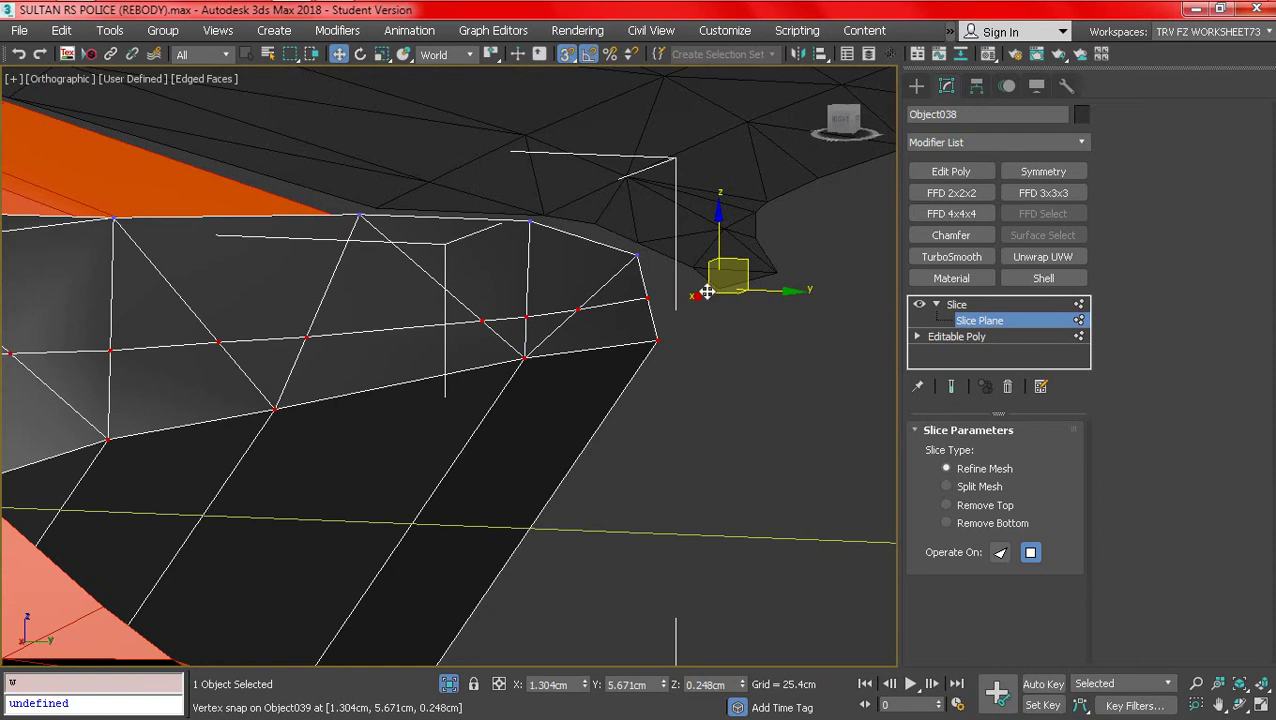
{"action": "left_click_drag", "start_coordinate": [706, 291], "coordinate": [798, 334]}
{"action": "right_click", "coordinate": [979, 311]}
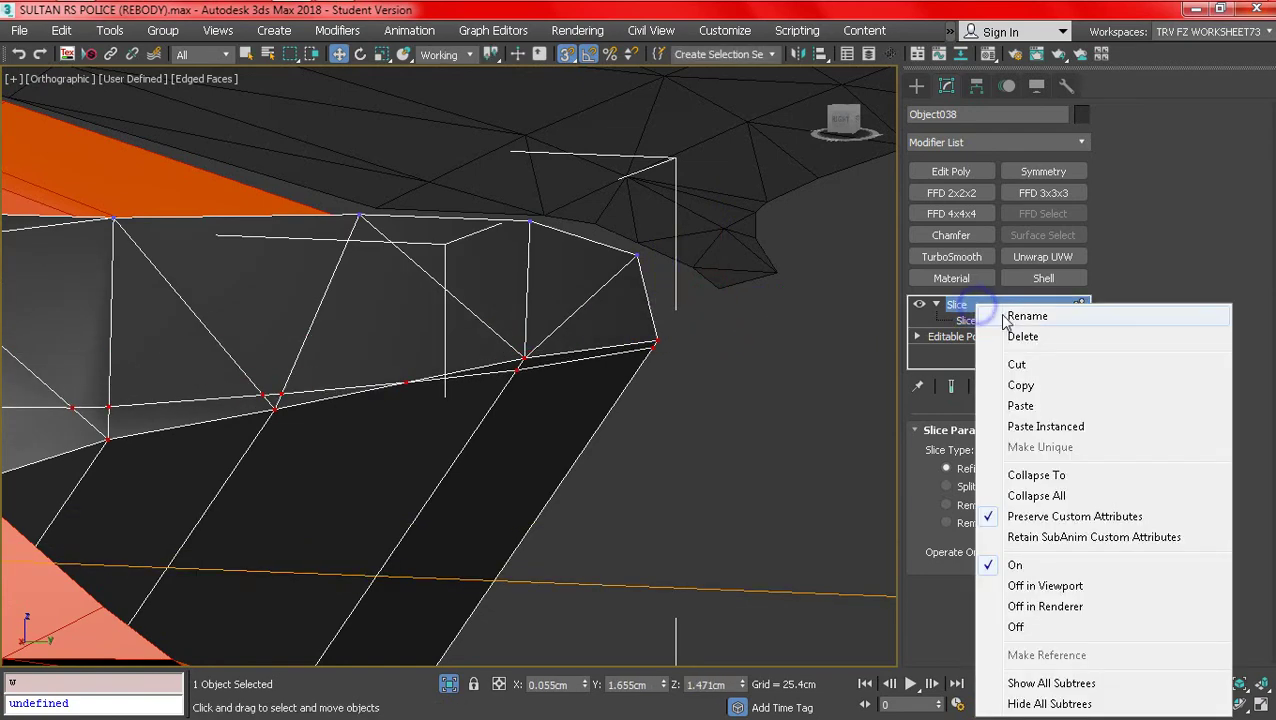
{"action": "left_click", "coordinate": [1004, 341]}
- Leave vertex editing, apply a Slice modifier to the whole headlight clone and activate its slice plane
{"action": "left_click", "coordinate": [987, 303]}
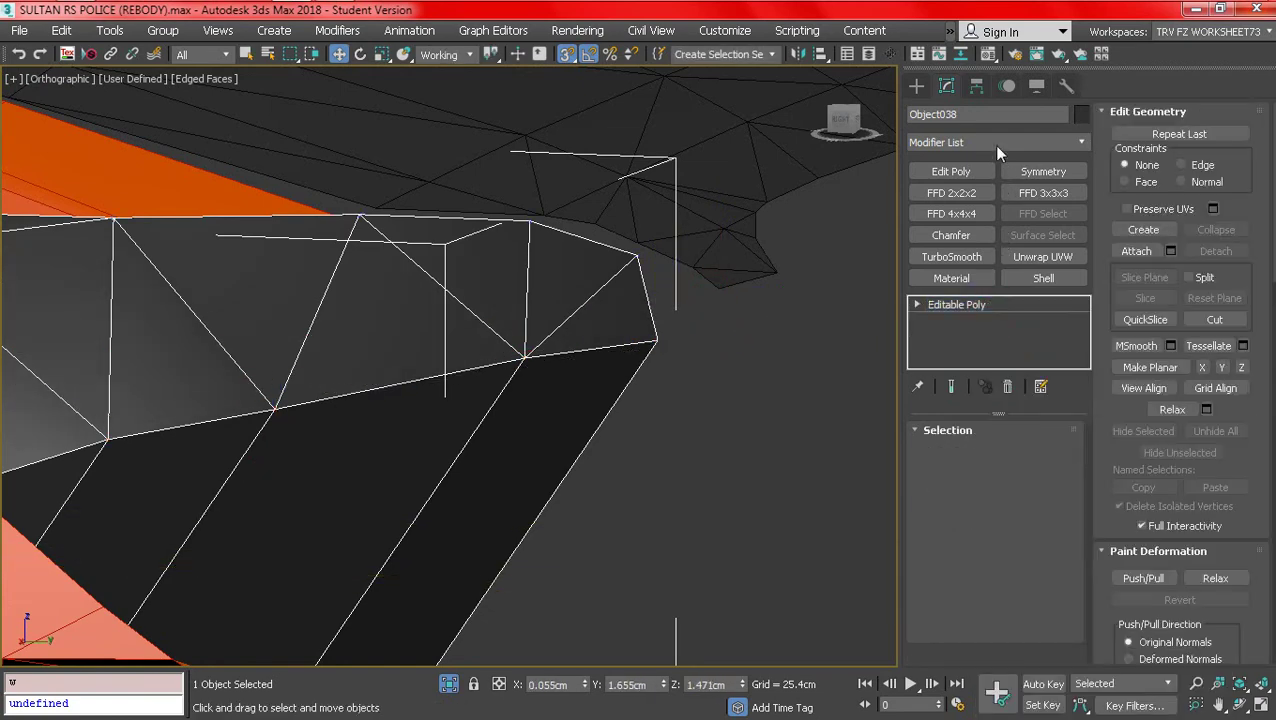
{"action": "left_click", "coordinate": [991, 142]}
{"action": "left_click", "coordinate": [987, 141]}
{"action": "left_click", "coordinate": [990, 141]}
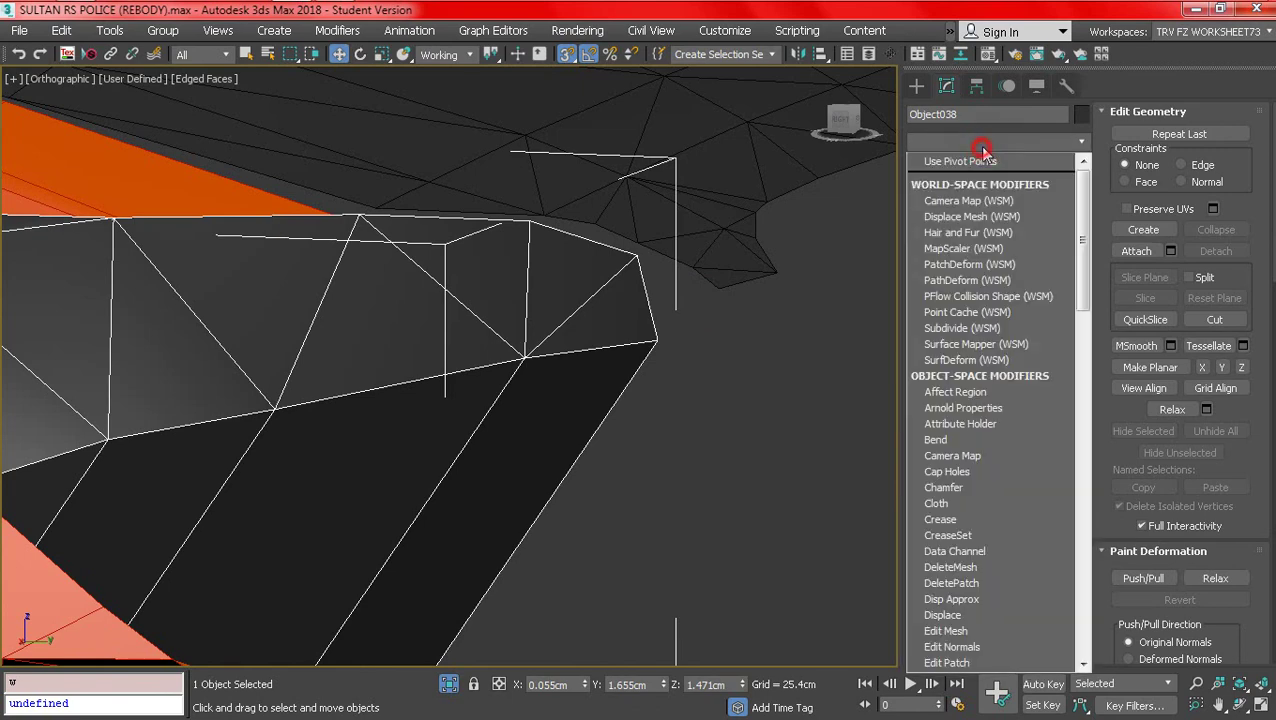
{"action": "key", "text": "t"}
{"action": "left_click", "coordinate": [936, 226]}
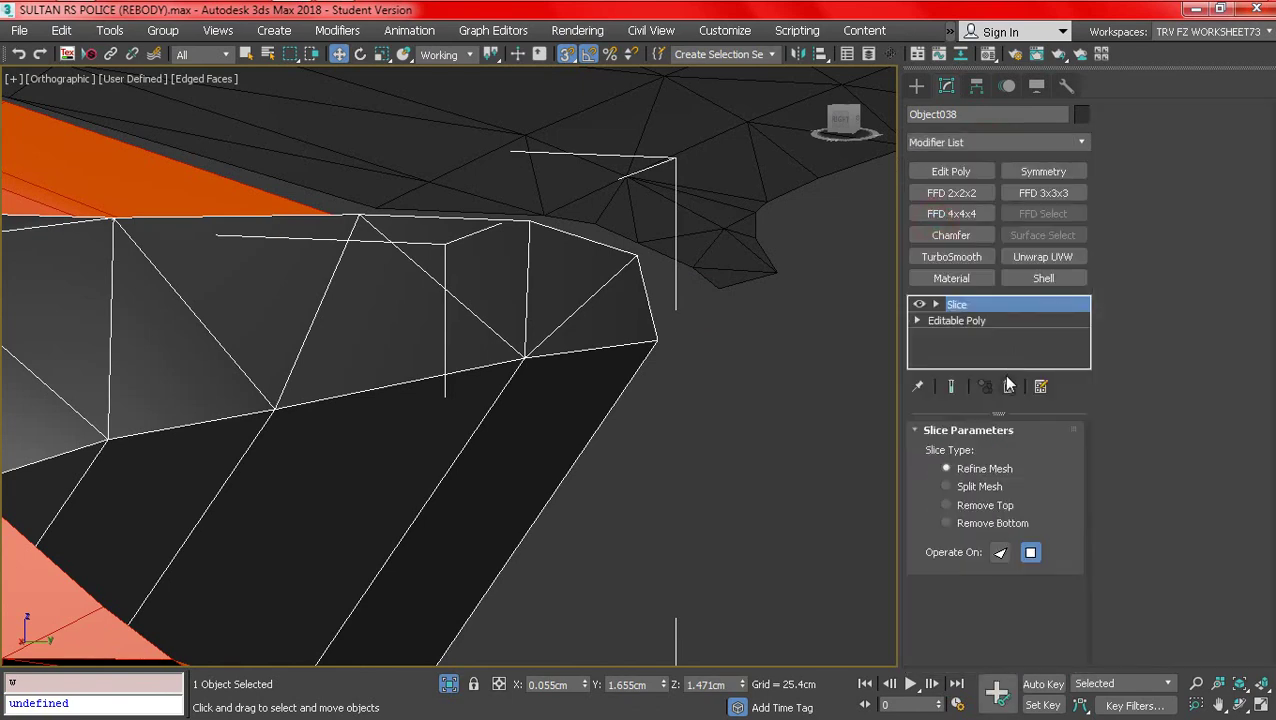
{"action": "left_click", "coordinate": [962, 321]}
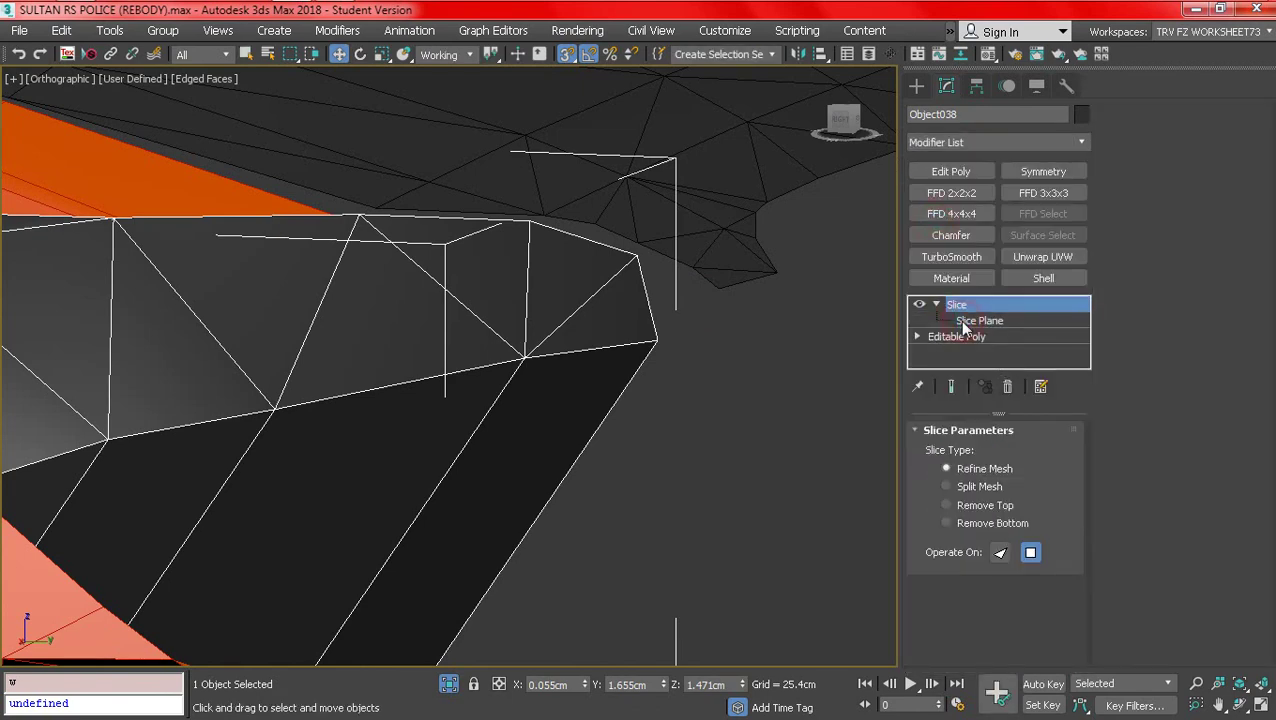
{"action": "left_click", "coordinate": [977, 319]}
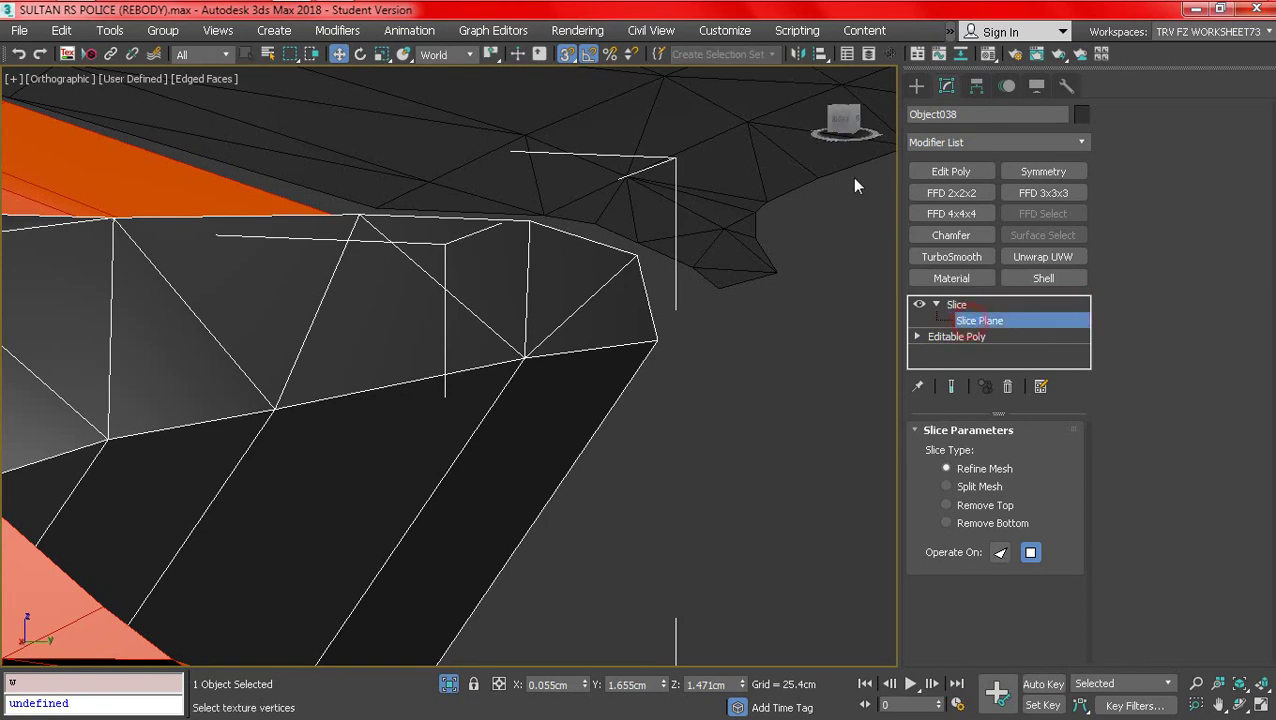
- Snap the slice plane to the lower vertex at the headlight's front tip
{"action": "left_click", "coordinate": [842, 125]}
{"action": "key", "text": "z"}
{"action": "middle_click_drag", "start_coordinate": [496, 157], "coordinate": [478, 199]}
{"action": "scroll", "coordinate": [478, 199], "scroll_direction": "down", "scroll_amount": 3}
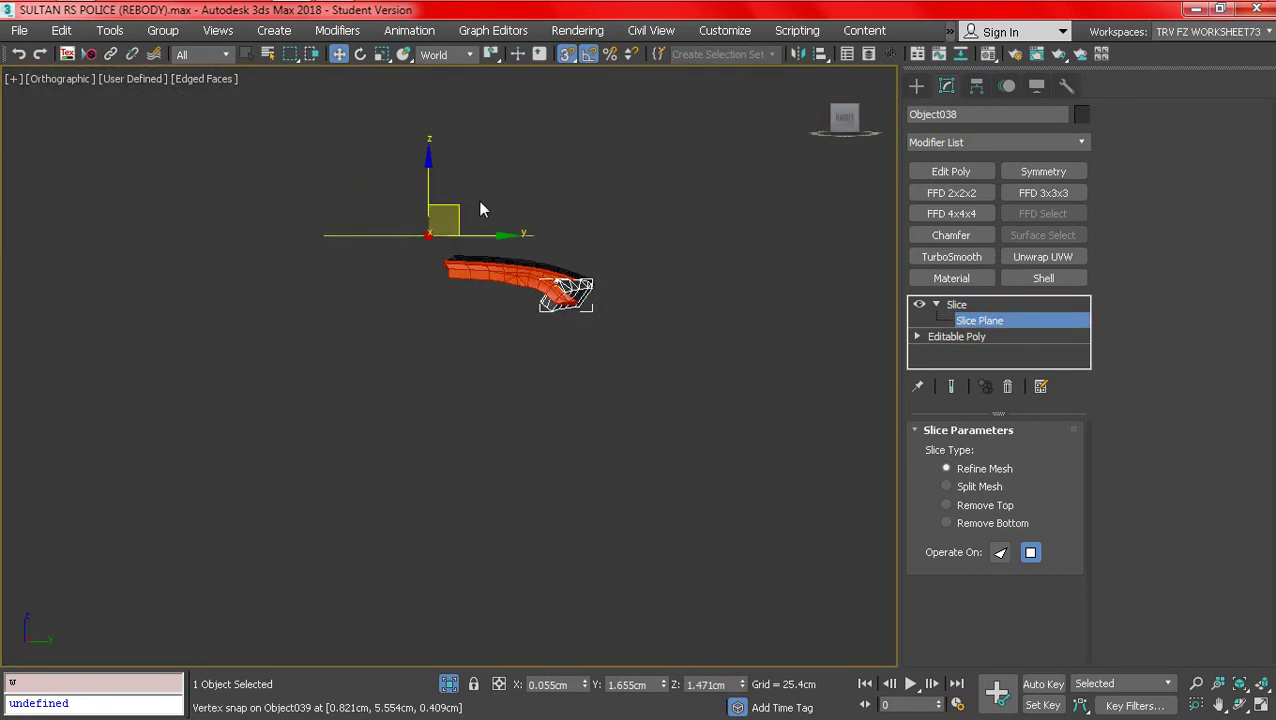
{"action": "scroll", "coordinate": [478, 199], "scroll_direction": "up", "scroll_amount": 1}
{"action": "left_click_drag", "start_coordinate": [408, 247], "coordinate": [631, 324]}
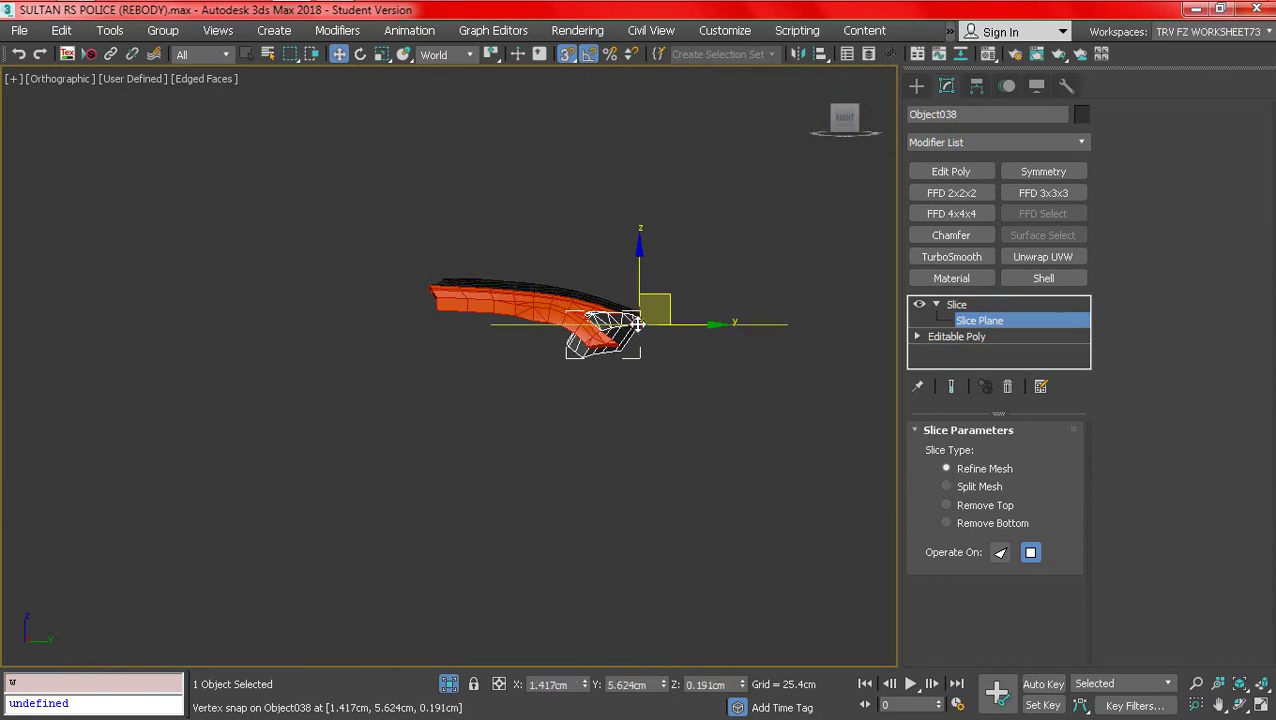
{"action": "scroll", "coordinate": [640, 325], "scroll_direction": "up", "scroll_amount": 8}
{"action": "middle_click_drag", "start_coordinate": [633, 336], "coordinate": [741, 219], "text": "alt"}
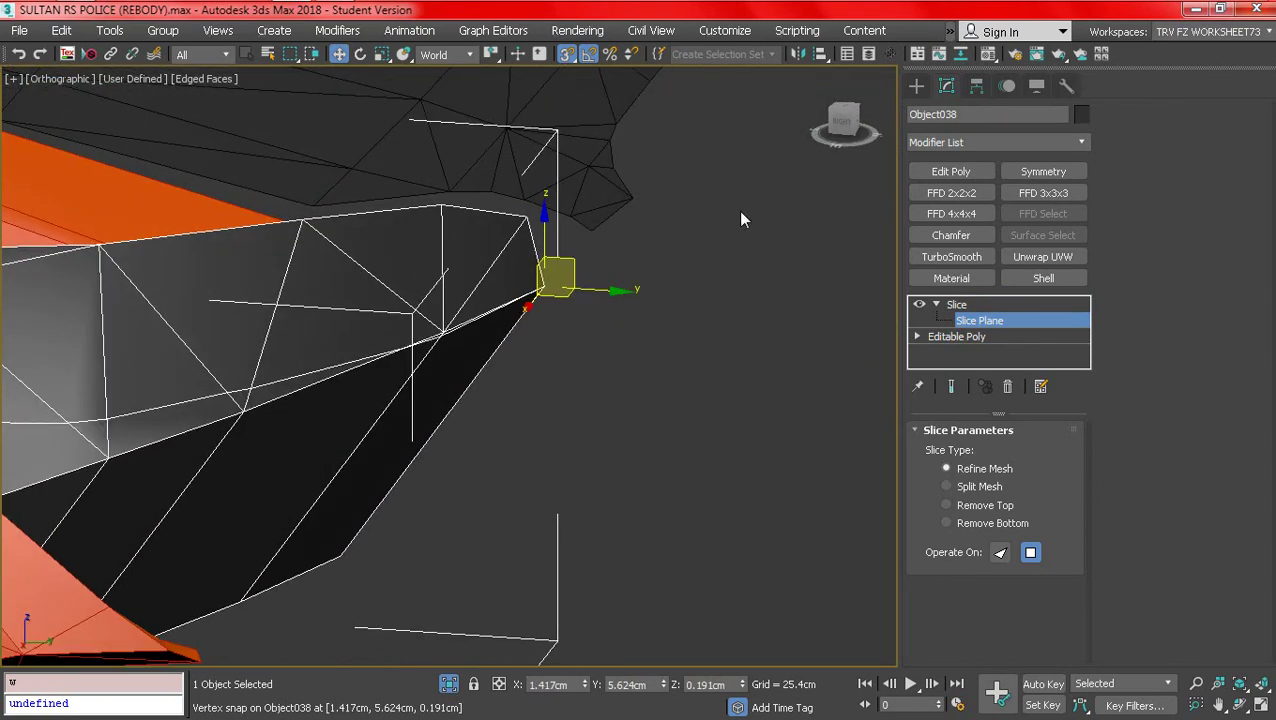
{"action": "left_click", "coordinate": [843, 125]}
{"action": "scroll", "coordinate": [580, 280], "scroll_direction": "down", "scroll_amount": 3}
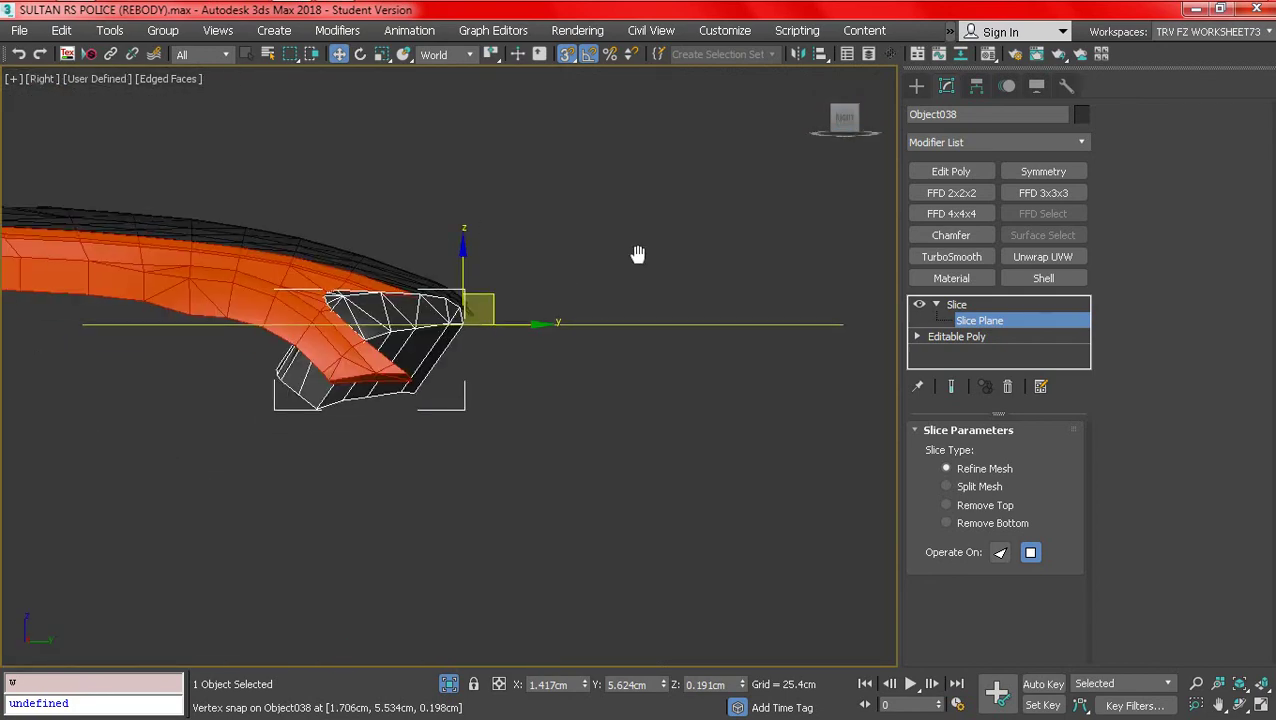
- Rotate the slice plane without angle snapping so its cut runs from the front tip to the rear-edge vertex beside the fender cutout
{"action": "left_click", "coordinate": [362, 54]}
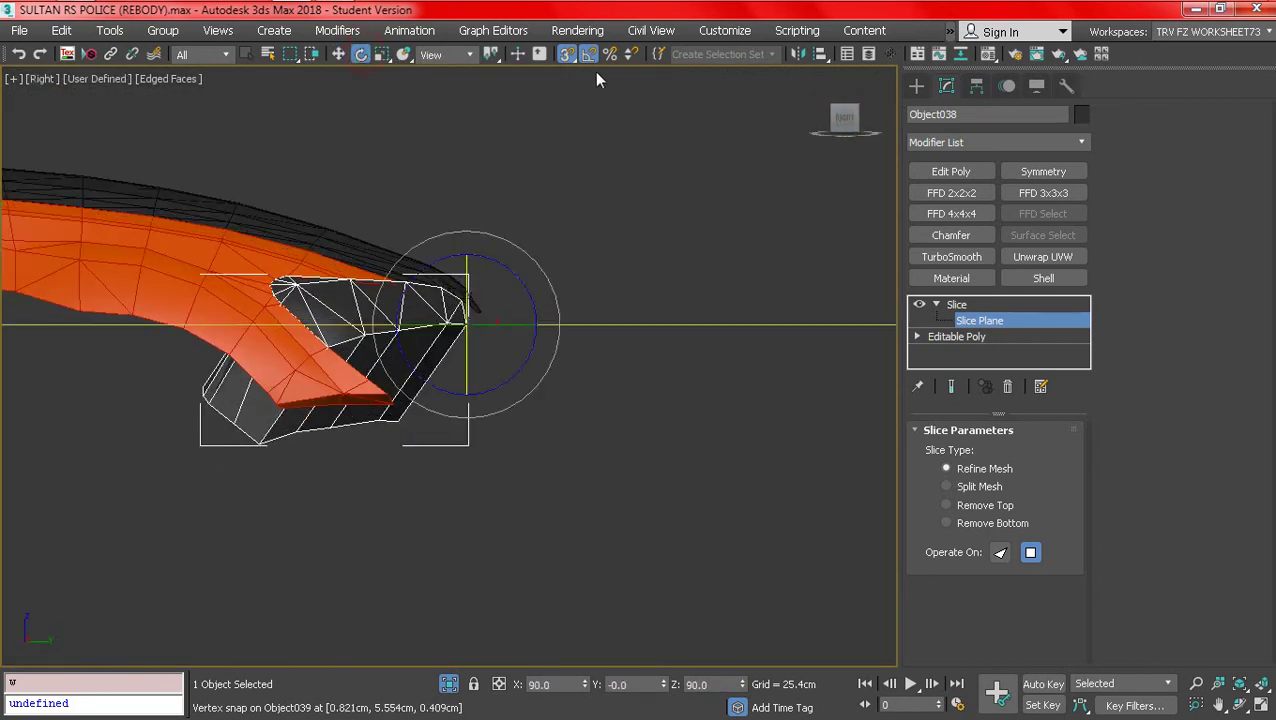
{"action": "left_click_drag", "start_coordinate": [511, 272], "coordinate": [527, 270]}
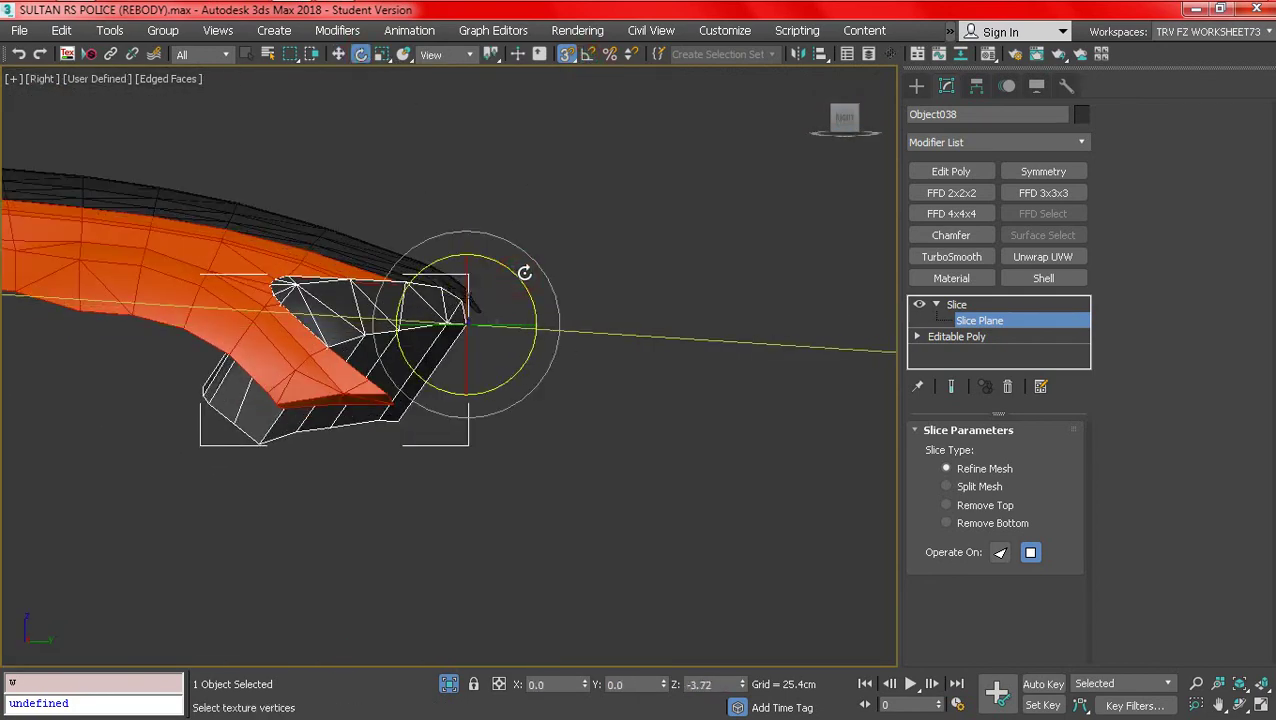
{"action": "scroll", "coordinate": [447, 305], "scroll_direction": "up", "scroll_amount": 5}
{"action": "scroll", "coordinate": [515, 322], "scroll_direction": "down", "scroll_amount": 2}
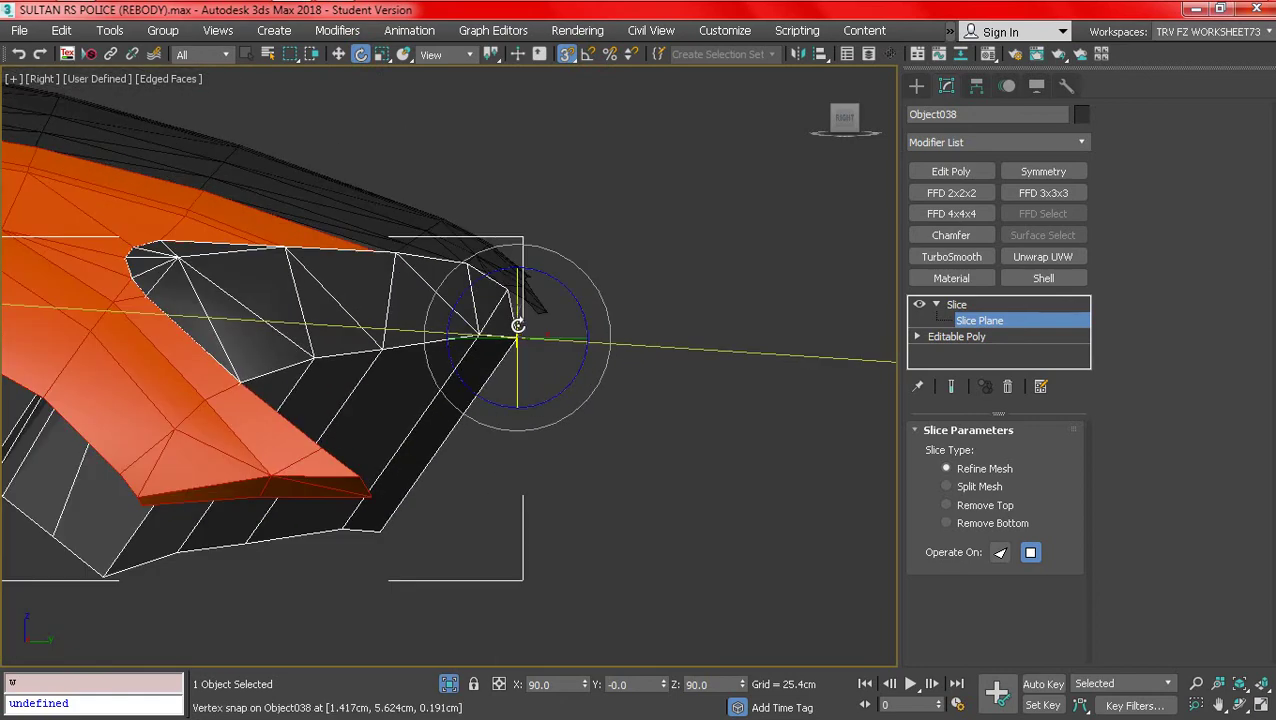
{"action": "left_click_drag", "start_coordinate": [558, 287], "coordinate": [632, 166]}
{"action": "middle_click_drag", "start_coordinate": [520, 250], "coordinate": [171, 341], "text": "alt"}
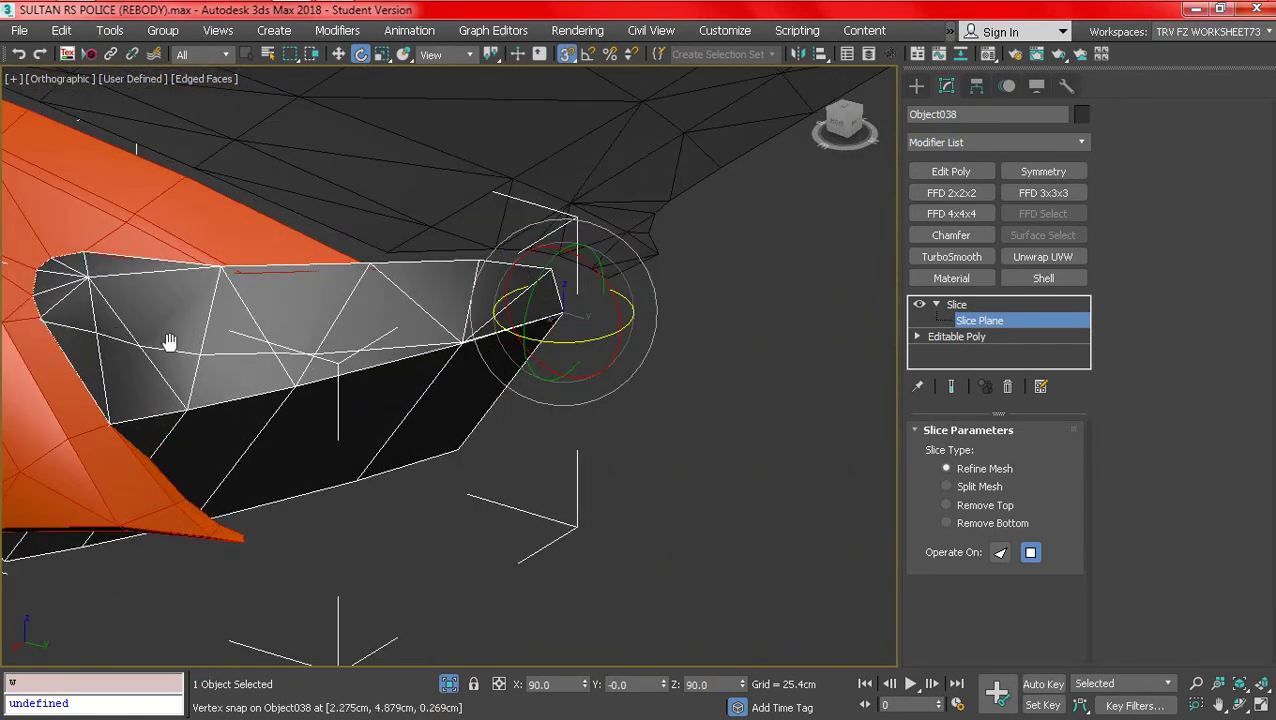
{"action": "scroll", "coordinate": [65, 335], "scroll_direction": "up", "scroll_amount": 5}
{"action": "scroll", "coordinate": [126, 330], "scroll_direction": "up", "scroll_amount": 2}
{"action": "key", "text": "F3"}
{"action": "scroll", "coordinate": [171, 340], "scroll_direction": "down", "scroll_amount": 4}
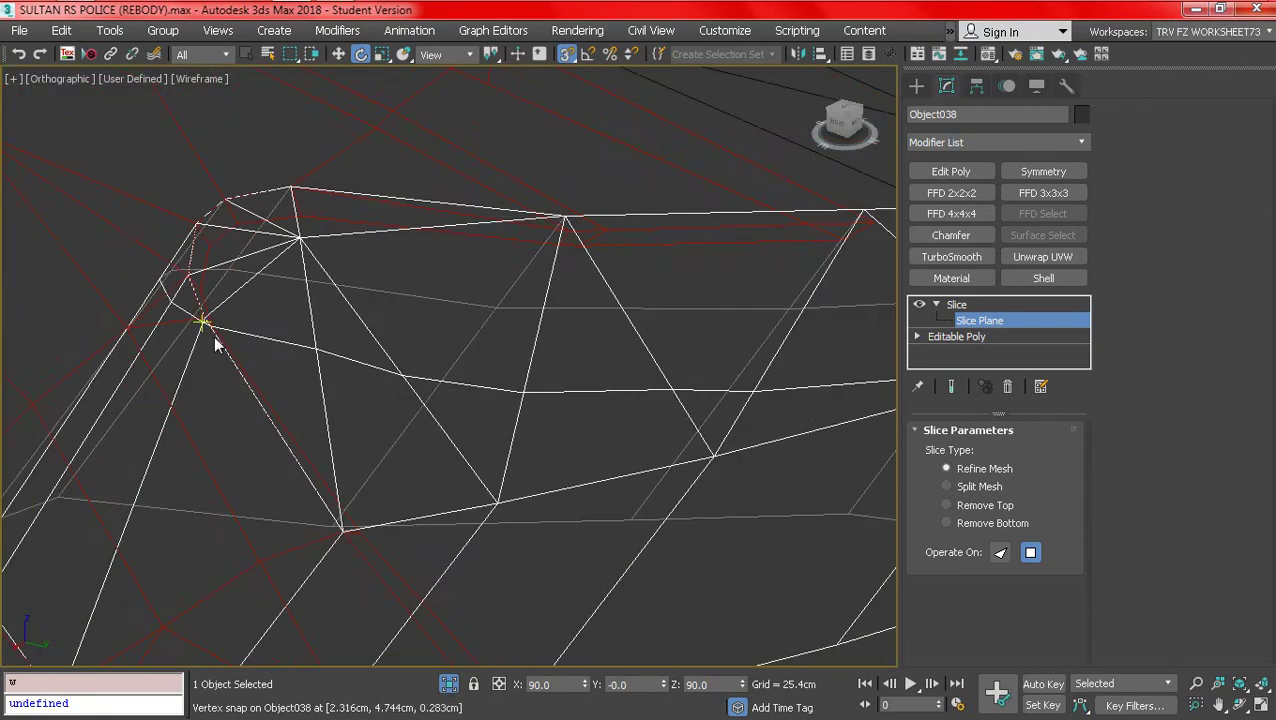
- Set the slice type to Remove Bottom and collapse the Slice modifier into the headlight's Editable Poly
{"action": "left_click", "coordinate": [972, 525]}
{"action": "key", "text": "F3"}
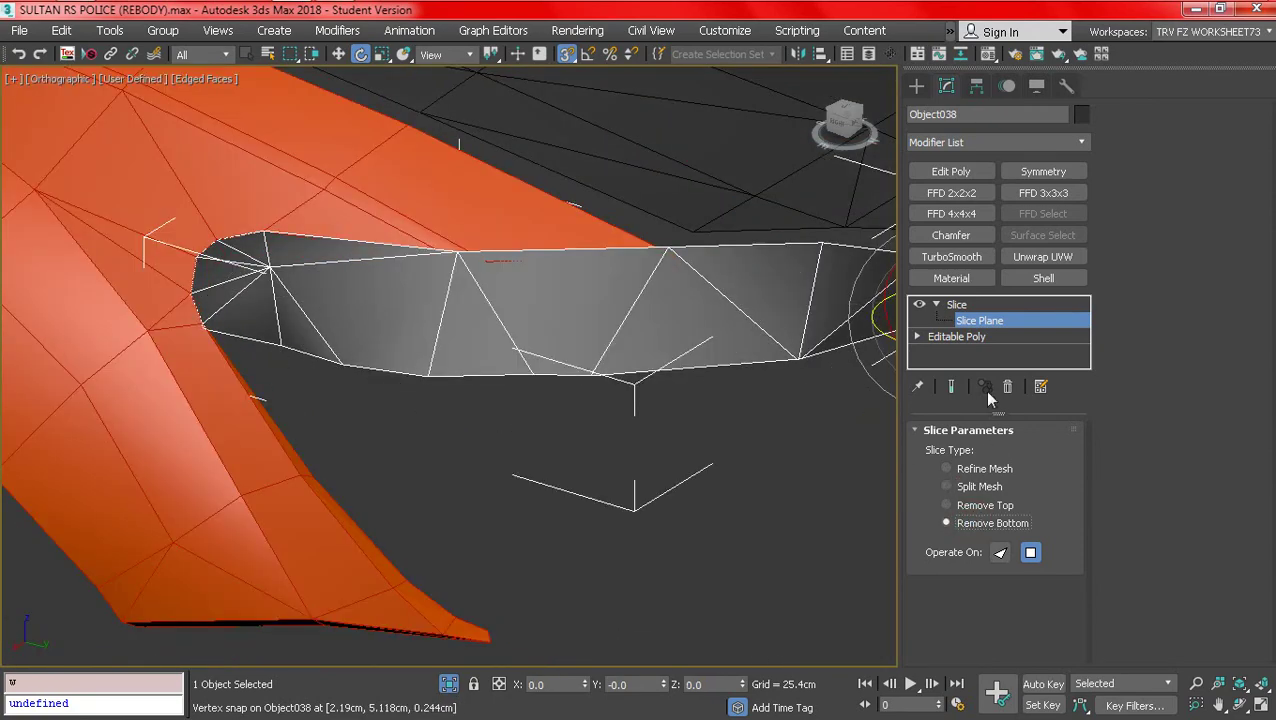
{"action": "right_click", "coordinate": [974, 305]}
{"action": "left_click", "coordinate": [1030, 477]}
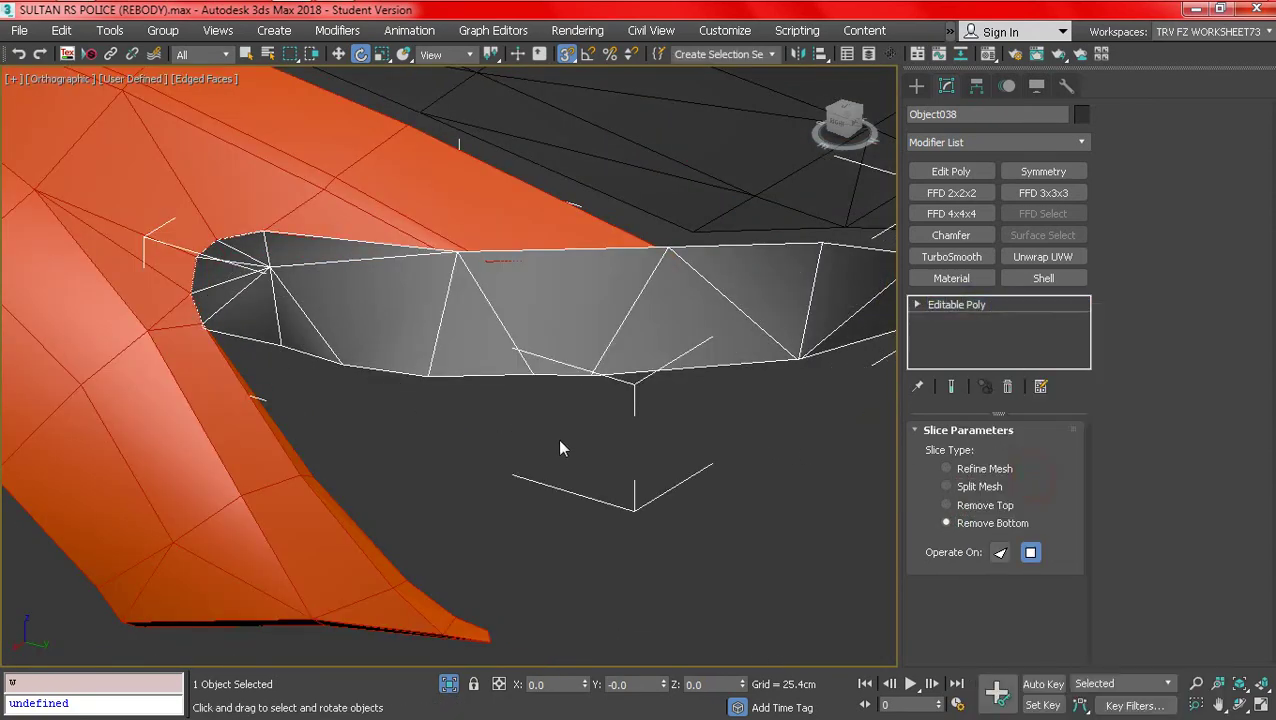
- Enter vertex editing and select the trimmed lower edge's vertex nearest the fender's inner front edge, as seen from the top
{"action": "middle_click_drag", "start_coordinate": [557, 439], "coordinate": [805, 427], "text": "alt"}
{"action": "scroll", "coordinate": [805, 427], "scroll_direction": "up", "scroll_amount": 2}
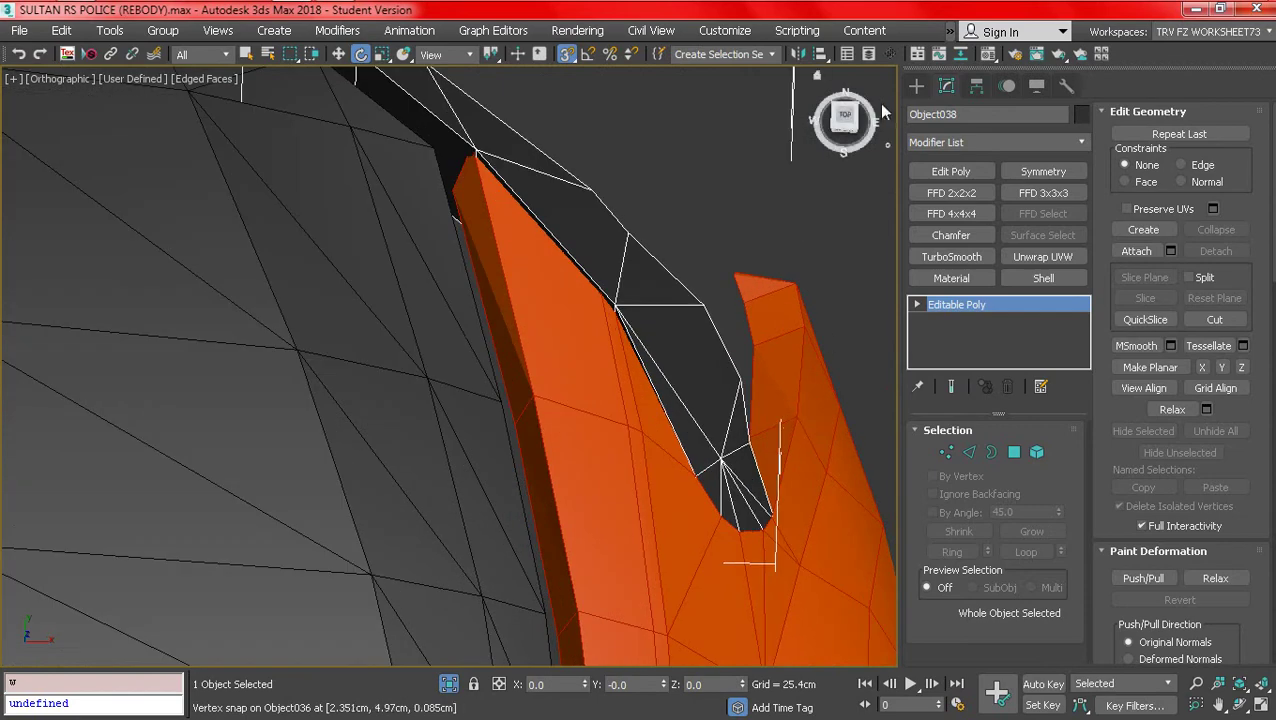
{"action": "left_click", "coordinate": [846, 116]}
{"action": "left_click", "coordinate": [946, 452]}
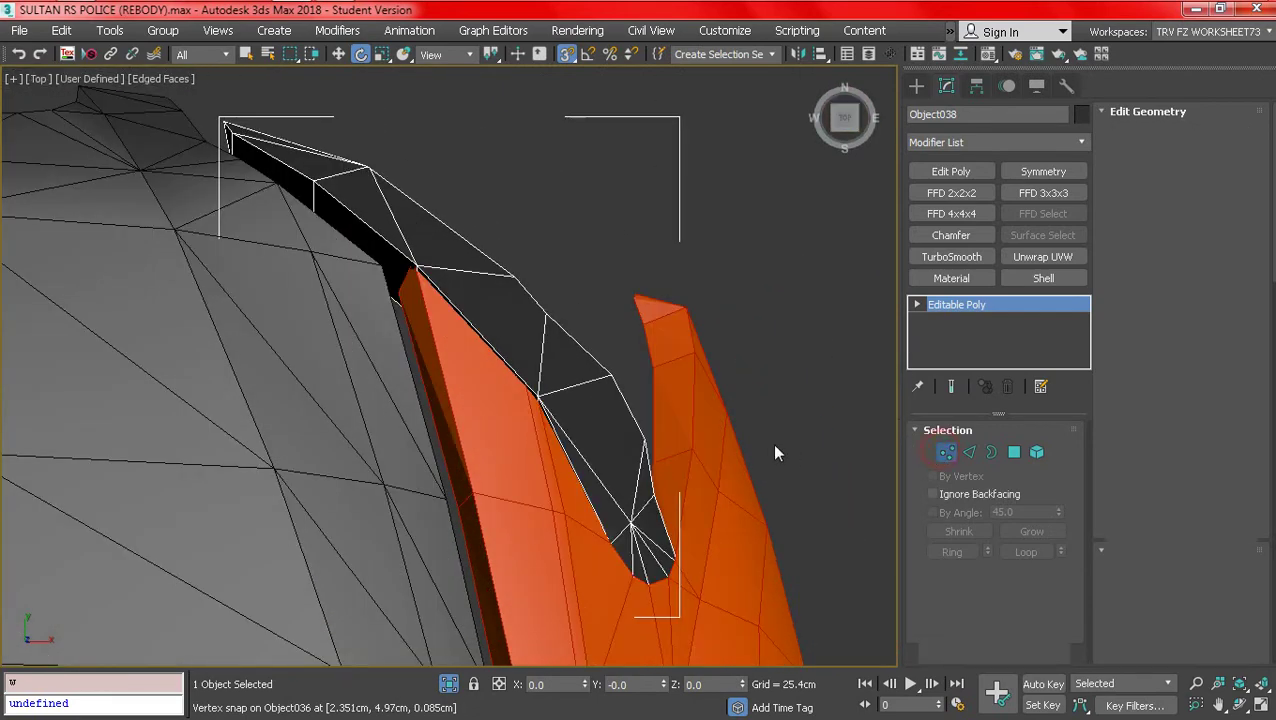
{"action": "left_click", "coordinate": [644, 440]}
{"action": "scroll", "coordinate": [644, 440], "scroll_direction": "up", "scroll_amount": 1}
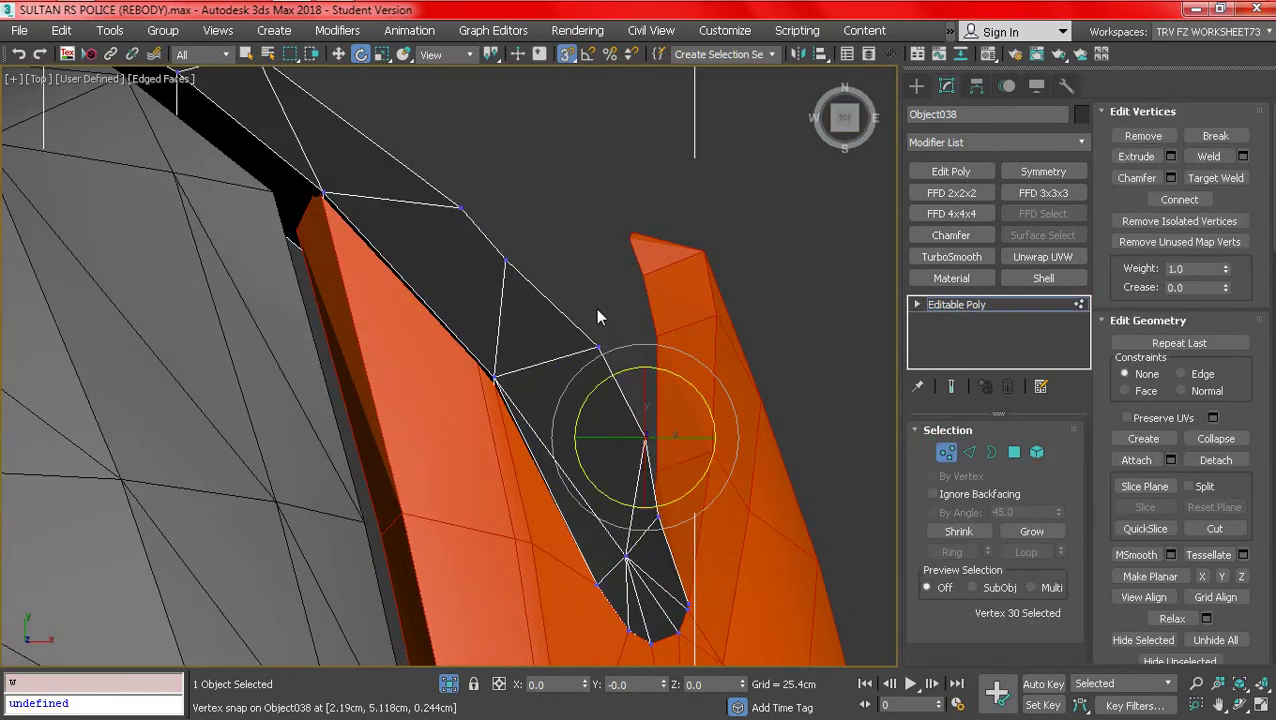
- Weld the two neighbouring vertices on the dark strip's outer edge with a 0.254 cm threshold and nudge the merged vertex slightly outward
{"action": "left_click", "coordinate": [597, 347], "text": "ctrl"}
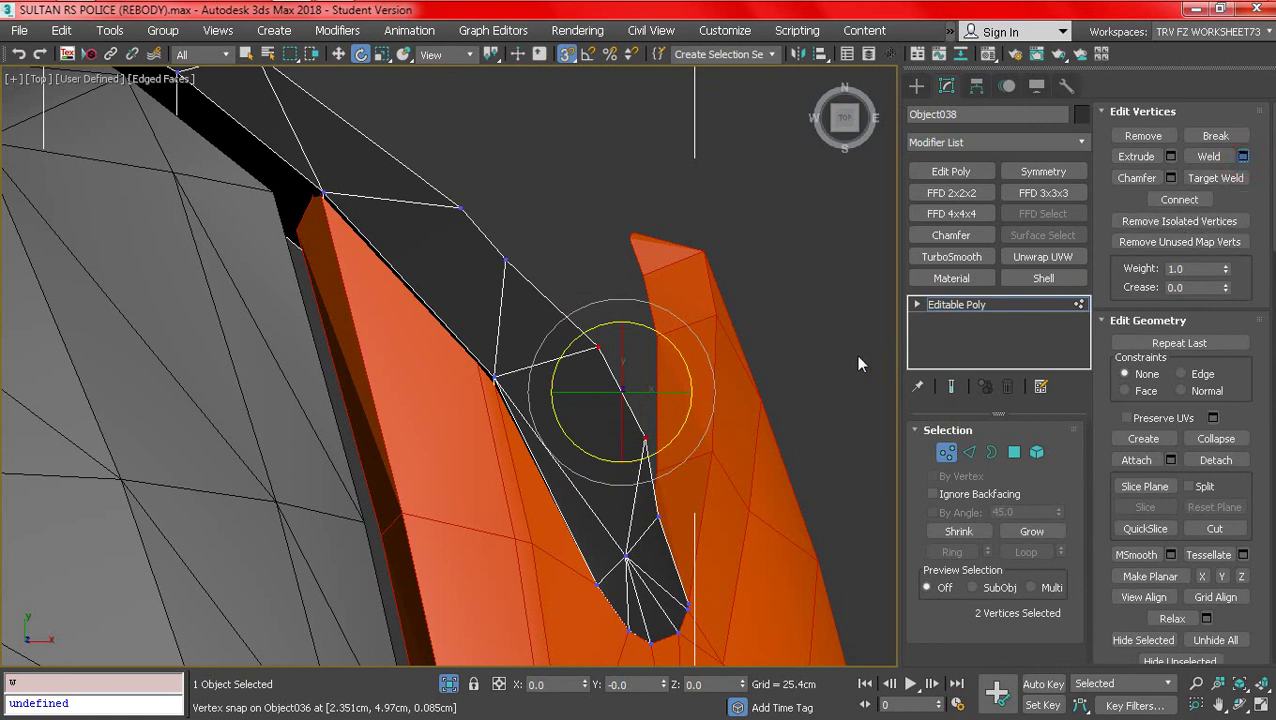
{"action": "key", "text": "ctrl+w"}
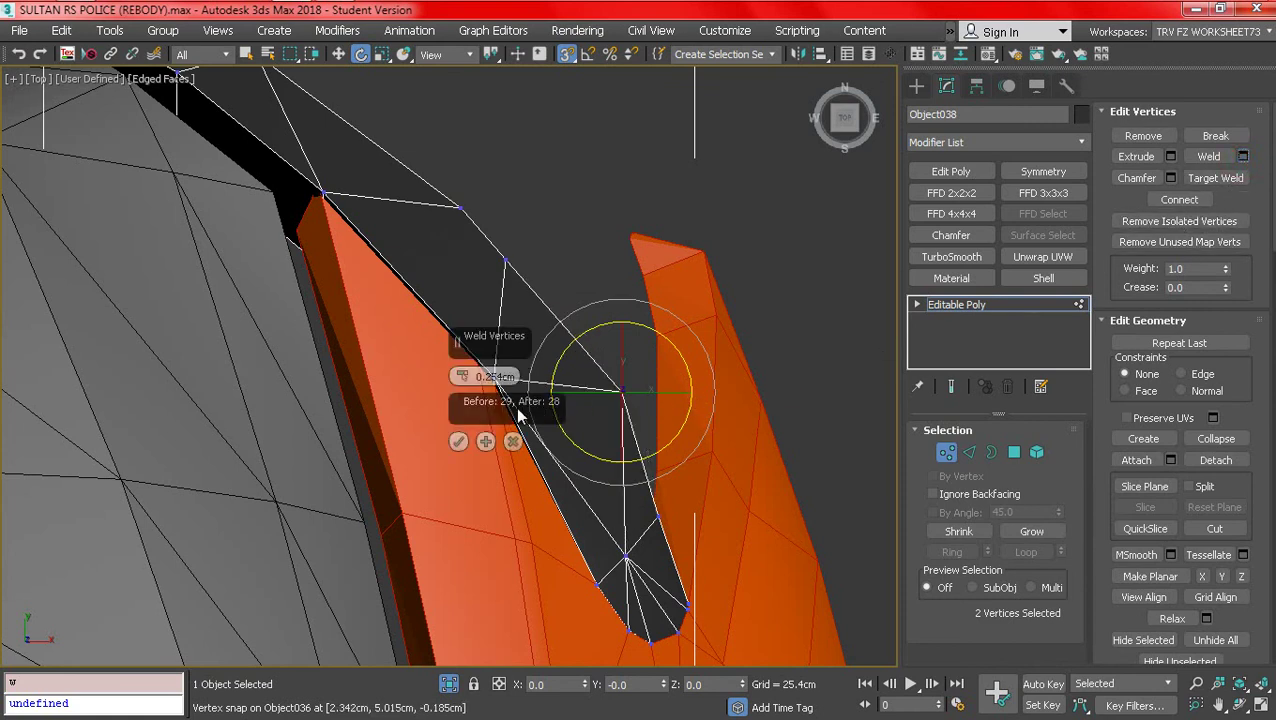
{"action": "left_click", "coordinate": [458, 442]}
{"action": "left_click", "coordinate": [336, 55]}
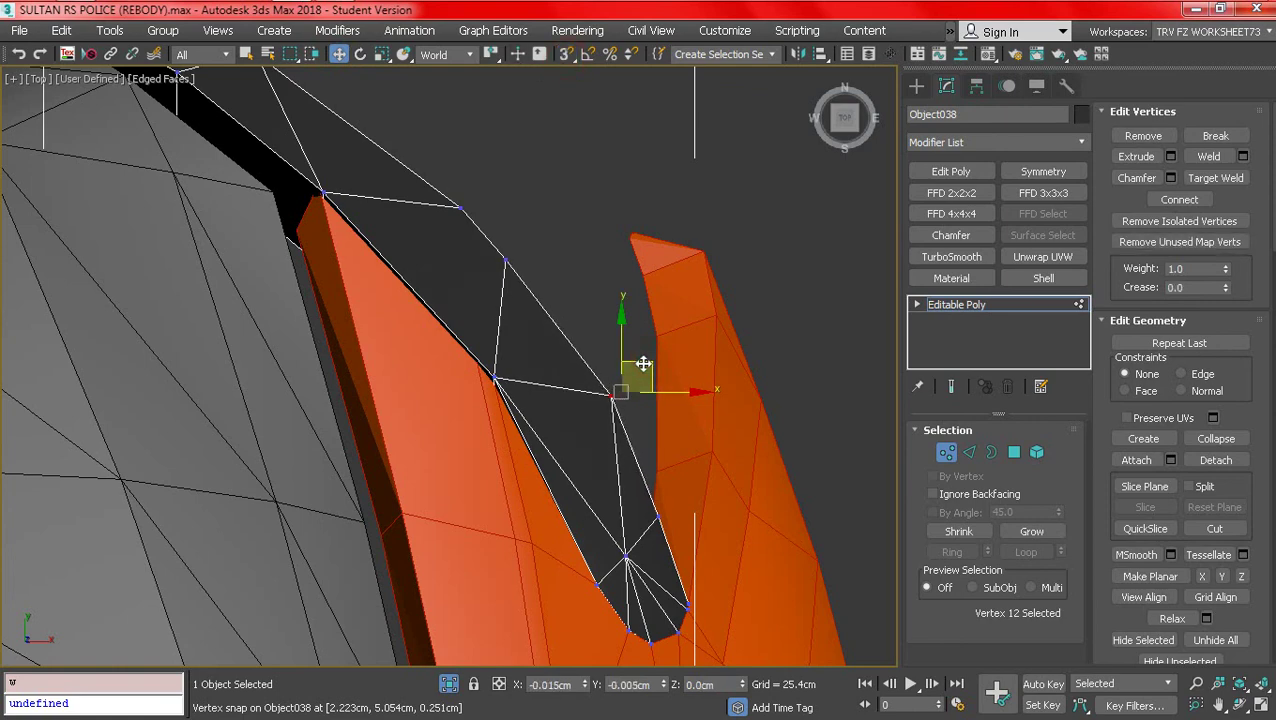
{"action": "left_click_drag", "start_coordinate": [642, 363], "coordinate": [642, 364]}
- Select the surplus vertices along the hidden back side of the dark strip and delete them, leaving a single surface layer
{"action": "mouse_move", "coordinate": [642, 362]}
{"action": "middle_mouse_down", "text": "alt"}
{"action": "mouse_move", "coordinate": [627, 288]}
{"action": "mouse_move", "coordinate": [603, 270]}
{"action": "mouse_move", "coordinate": [455, 447]}
{"action": "middle_mouse_up", "text": "alt"}
{"action": "key", "text": "F3"}
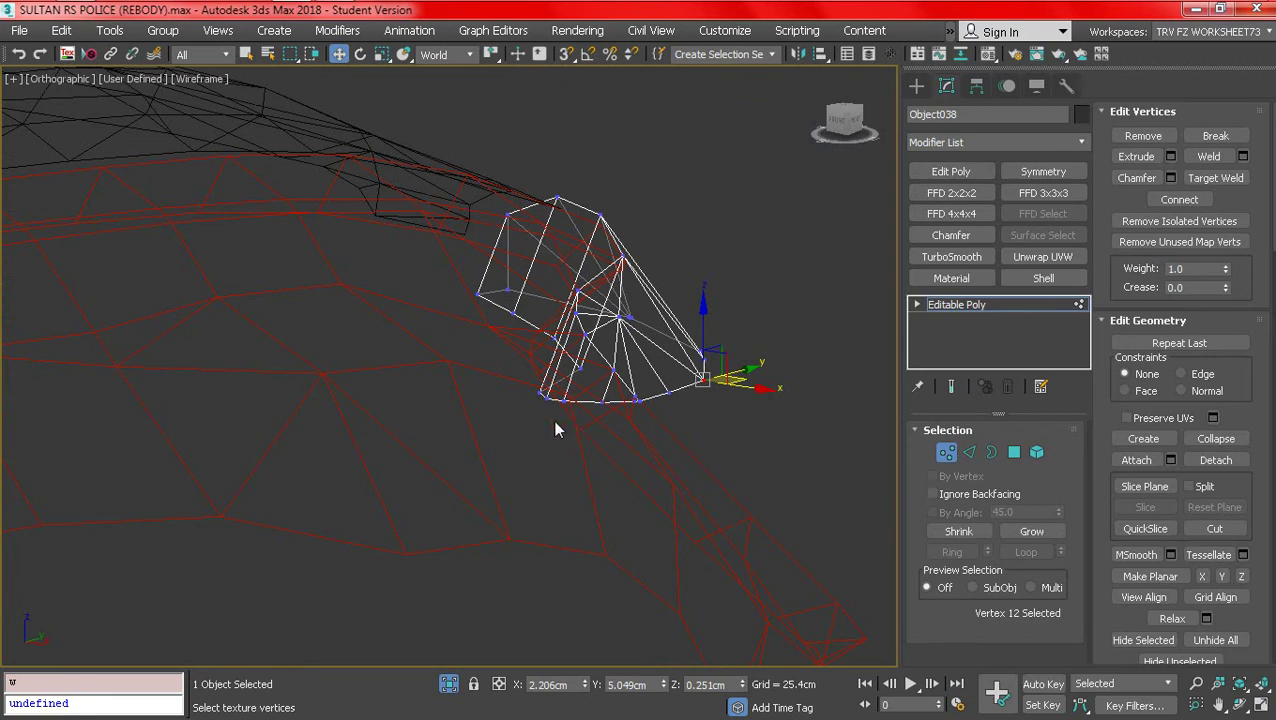
{"action": "middle_click_drag", "start_coordinate": [555, 424], "coordinate": [546, 379], "text": "alt"}
{"action": "scroll", "coordinate": [545, 380], "scroll_direction": "up", "scroll_amount": 2}
{"action": "left_click_drag", "start_coordinate": [408, 411], "coordinate": [562, 378]}
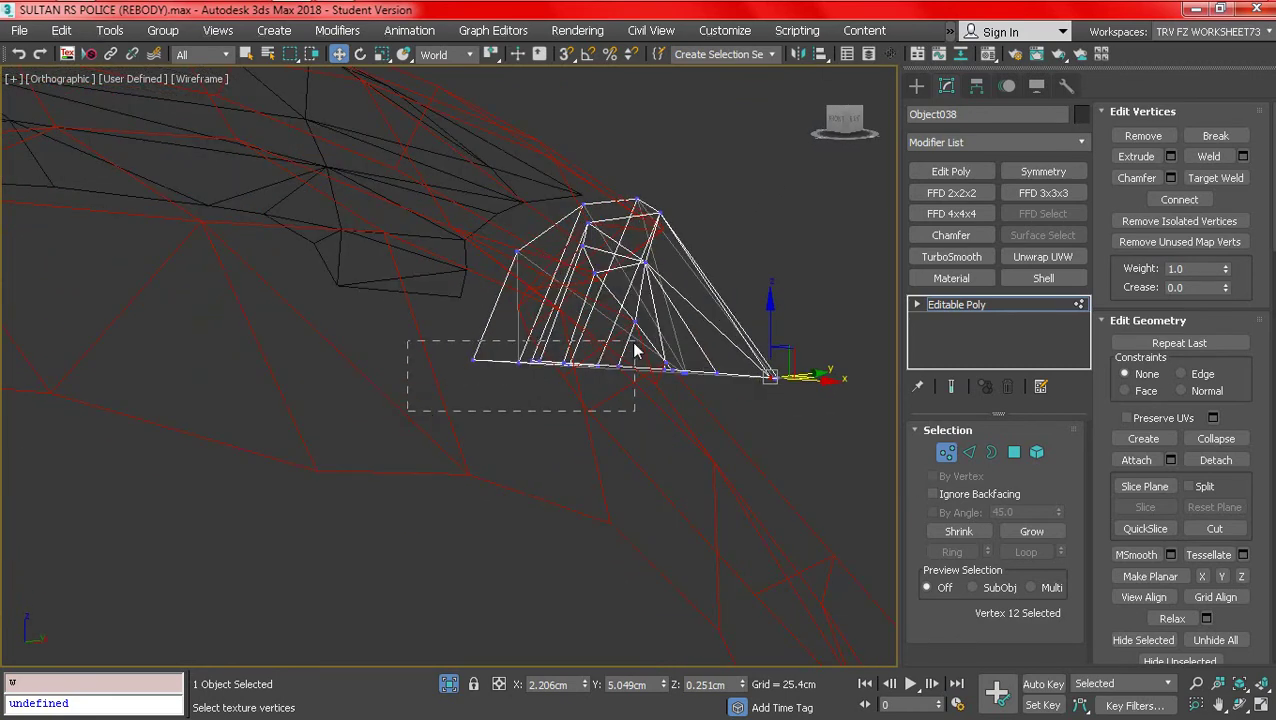
{"action": "left_click_drag", "start_coordinate": [634, 350], "coordinate": [634, 350]}
{"action": "mouse_move", "coordinate": [634, 350]}
{"action": "middle_mouse_down", "text": "alt"}
{"action": "mouse_move", "coordinate": [530, 393]}
{"action": "mouse_move", "coordinate": [624, 415]}
{"action": "mouse_move", "coordinate": [374, 415]}
{"action": "middle_mouse_up", "text": "alt"}
{"action": "key", "text": "F3"}
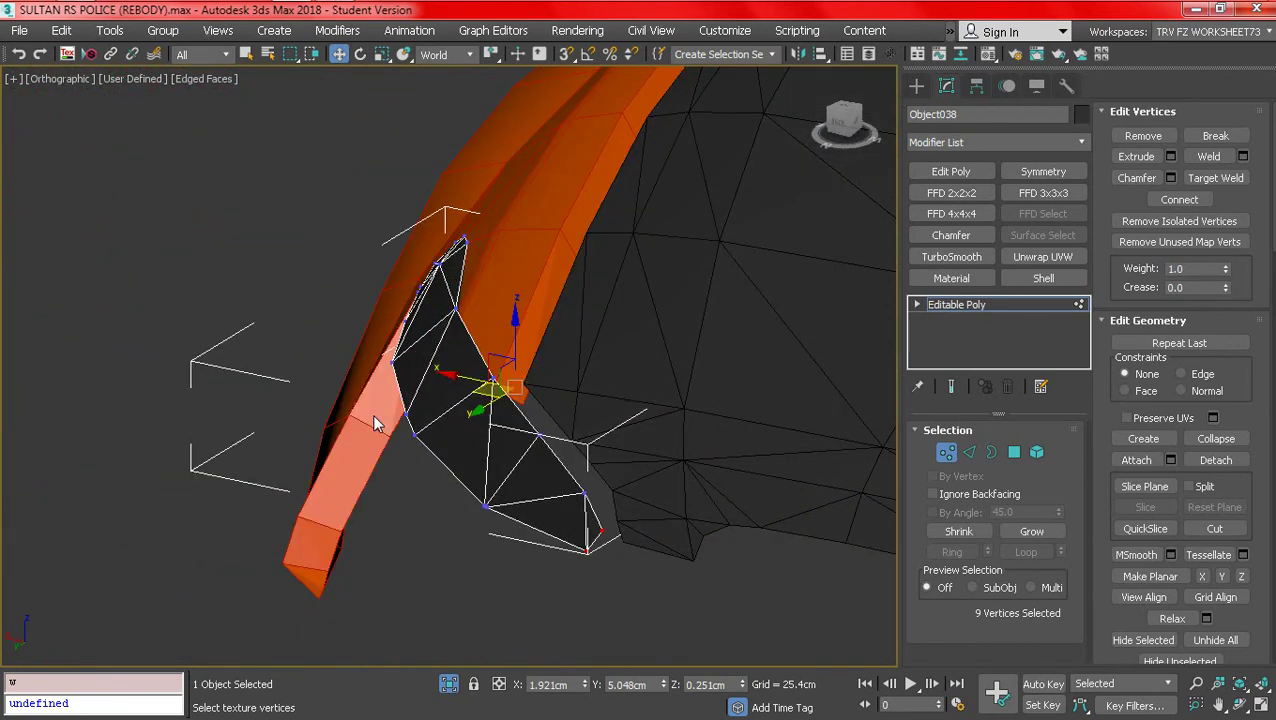
{"action": "key", "text": "F3"}
{"action": "key", "text": "F3"}
{"action": "key", "text": "F3"}
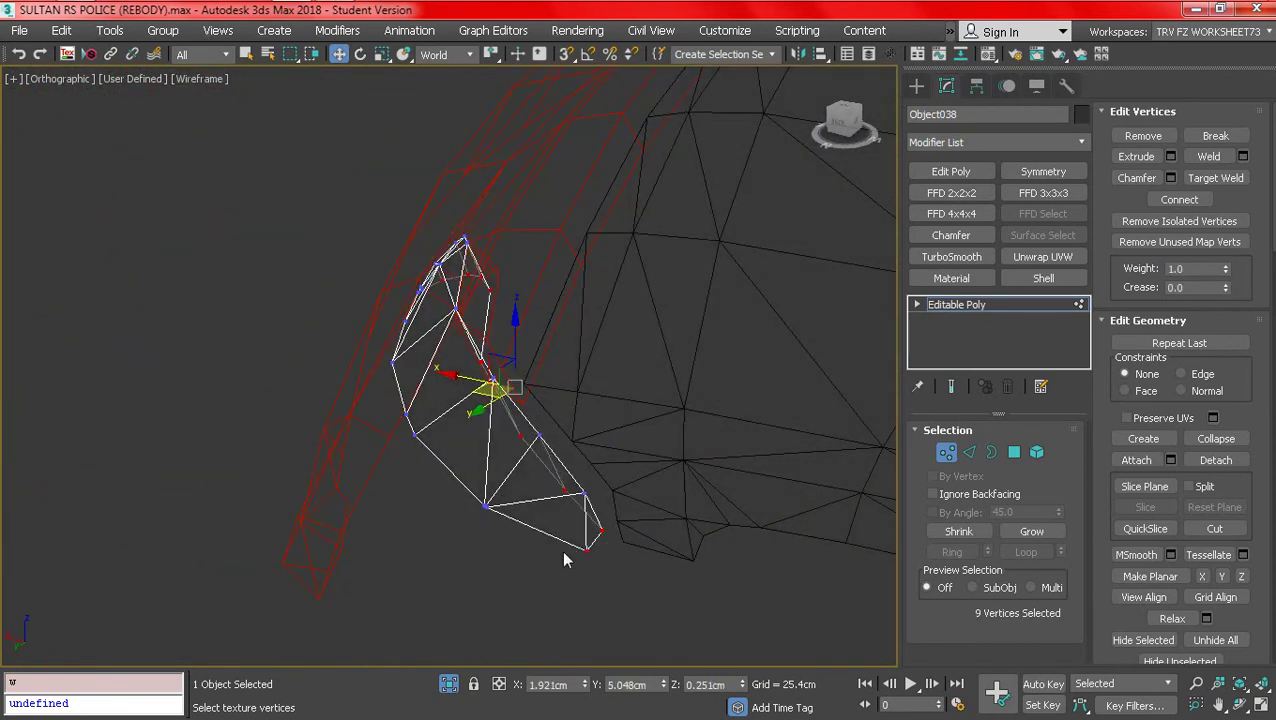
{"action": "middle_click_drag", "start_coordinate": [565, 552], "coordinate": [825, 540], "text": "alt"}
{"action": "key", "text": "F3"}
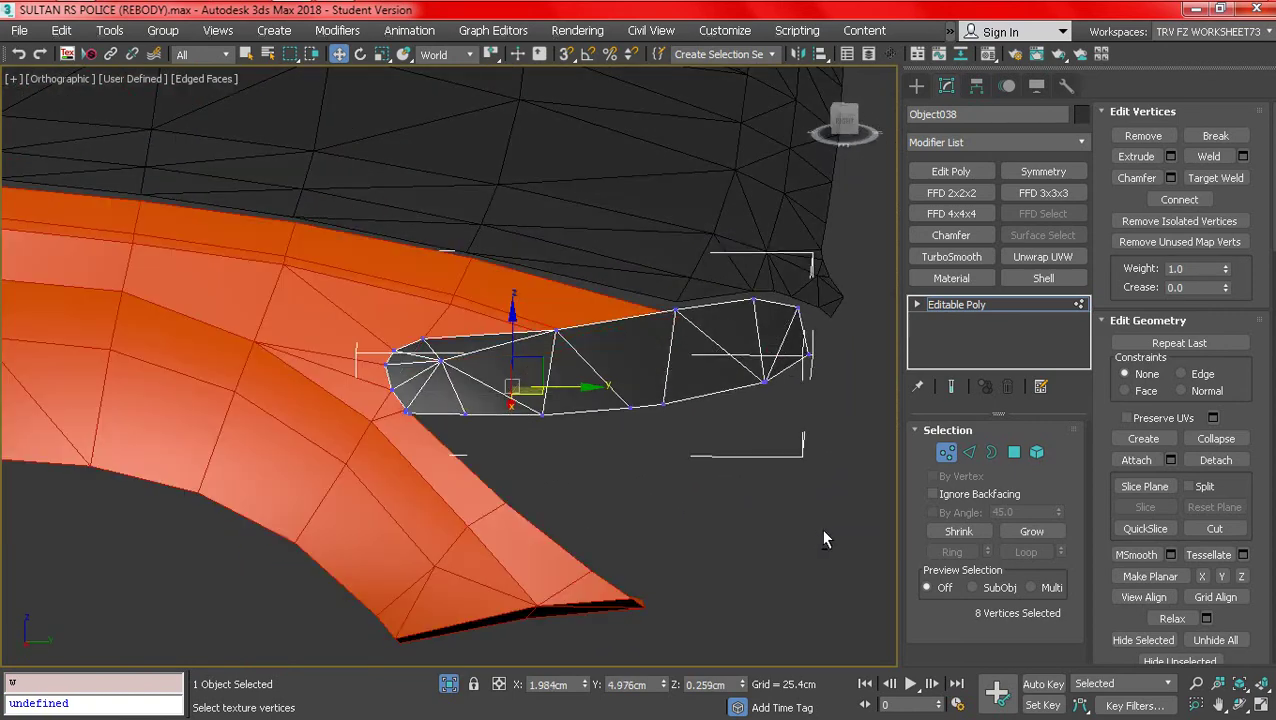
{"action": "key", "text": "F3"}
- Target-weld the tight cluster of vertices at the strip's lower rounded corner into one vertex on the fender edge
{"action": "scroll", "coordinate": [481, 515], "scroll_direction": "up", "scroll_amount": 5}
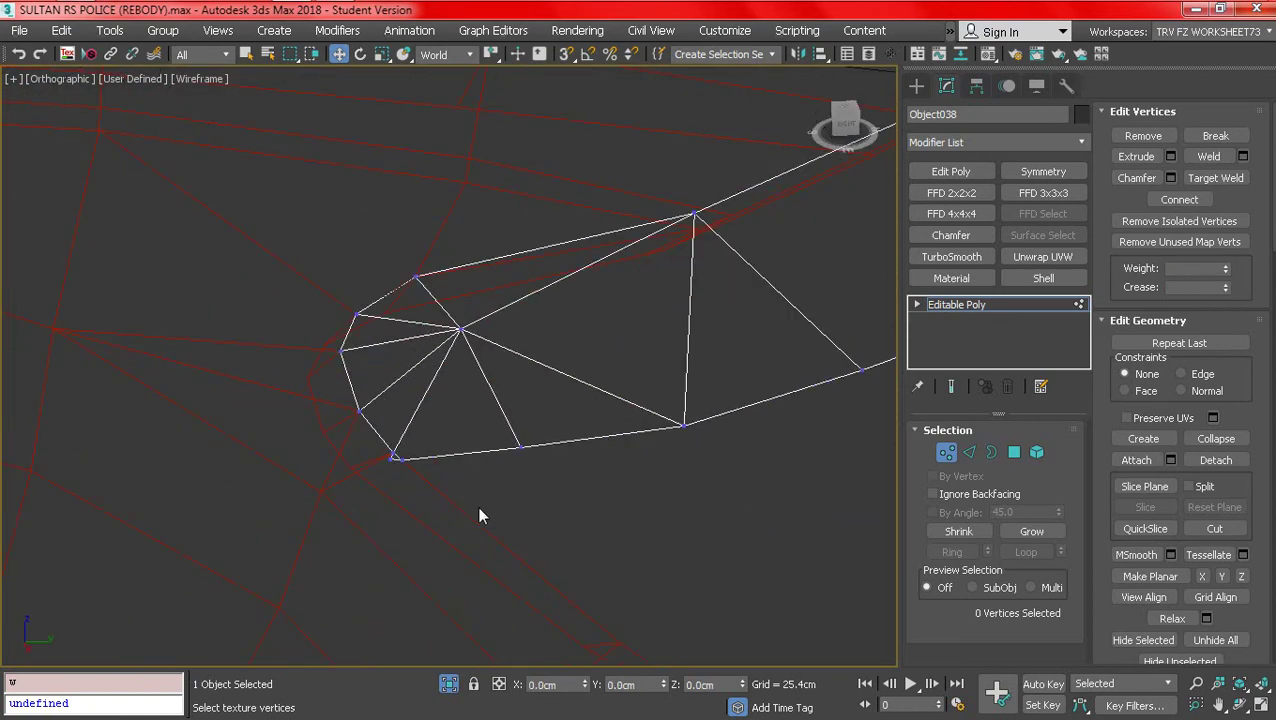
{"action": "key", "text": "F3"}
{"action": "key", "text": "F3"}
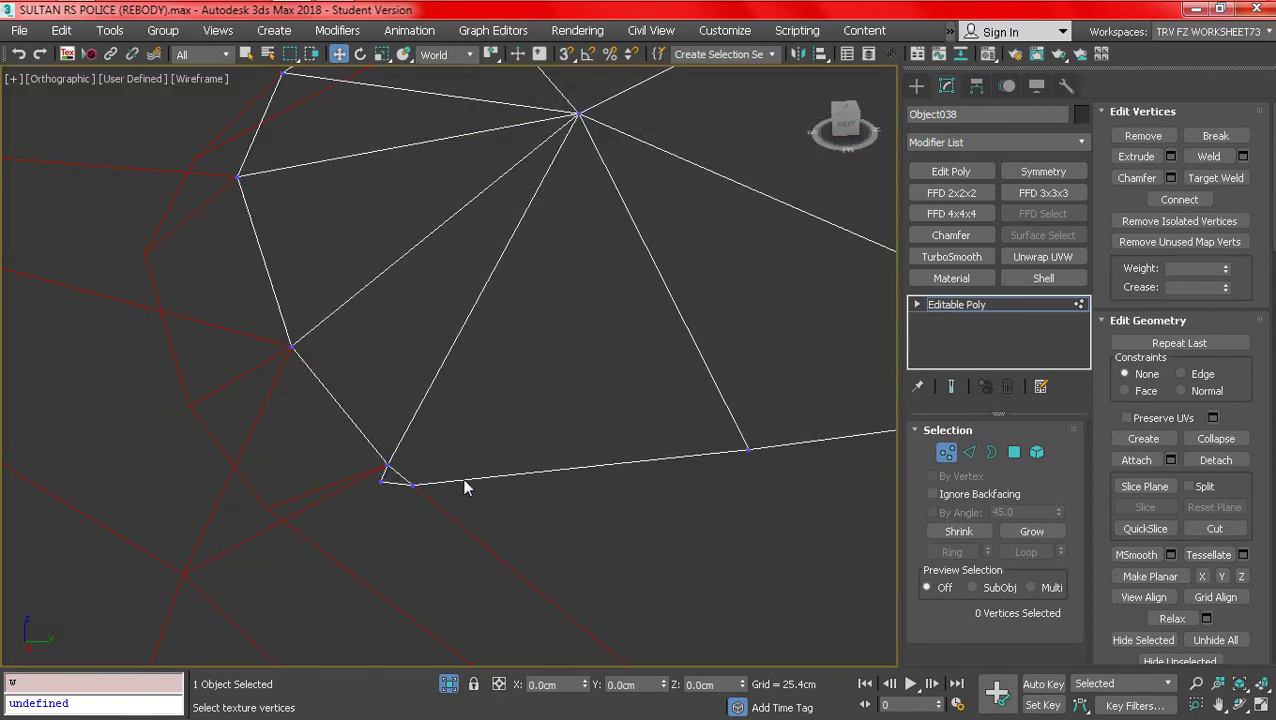
{"action": "left_click", "coordinate": [1216, 178]}
{"action": "key", "text": "F3"}
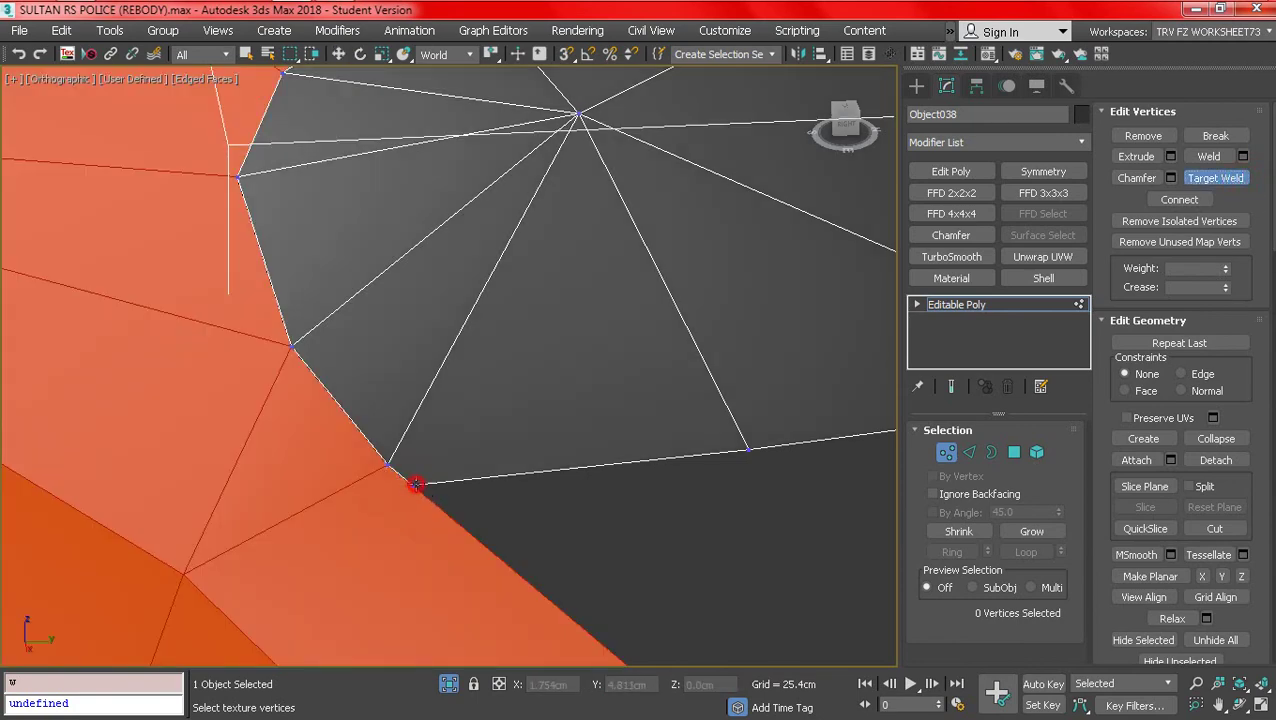
{"action": "scroll", "coordinate": [395, 478], "scroll_direction": "down", "scroll_amount": 10}
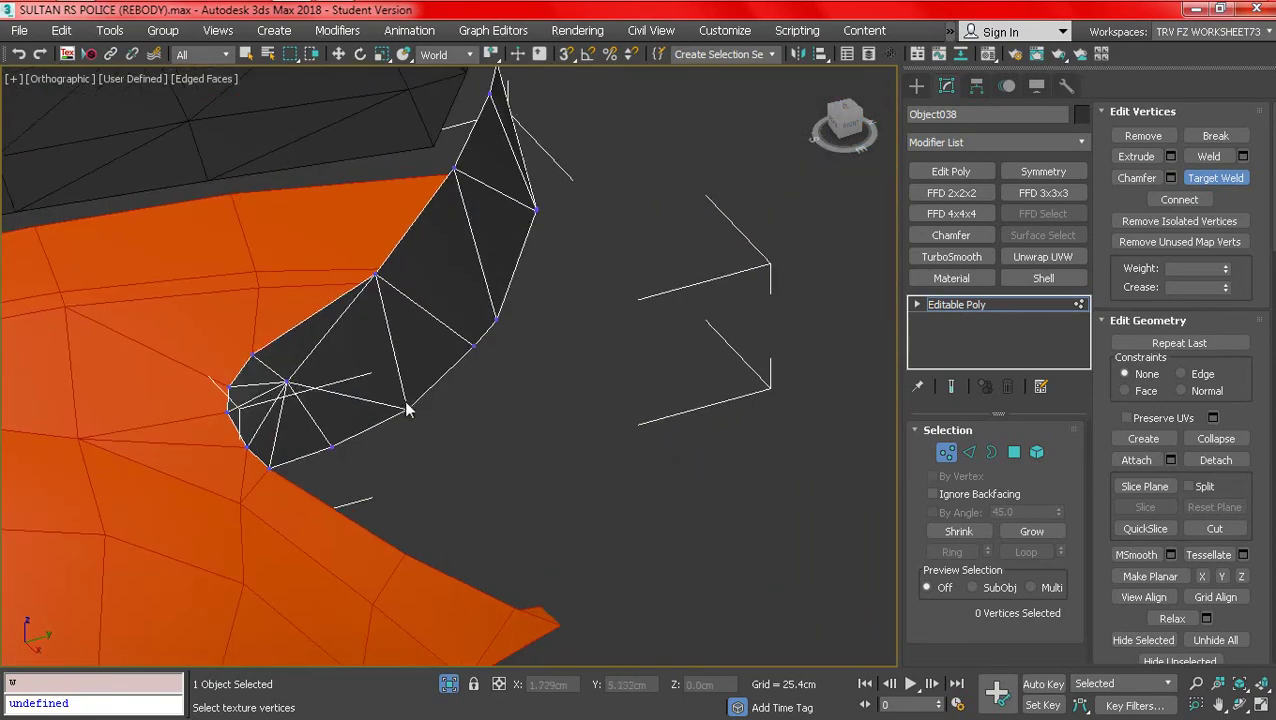
- Weld the two close vertices midway along the strip's lower edge at 0.254 cm, and the three-vertex cluster nearer its tip
{"action": "middle_click_drag", "start_coordinate": [407, 410], "coordinate": [365, 410], "text": "alt"}
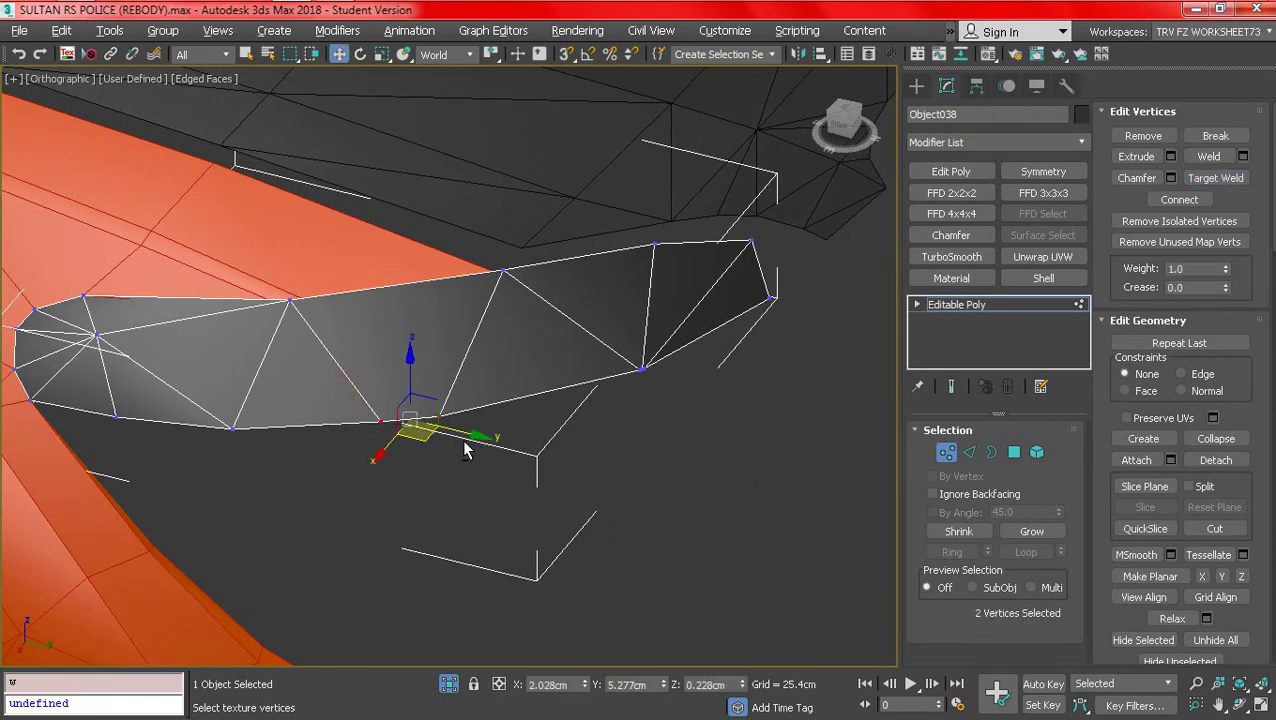
{"action": "middle_click_drag", "start_coordinate": [465, 450], "coordinate": [400, 462], "text": "alt"}
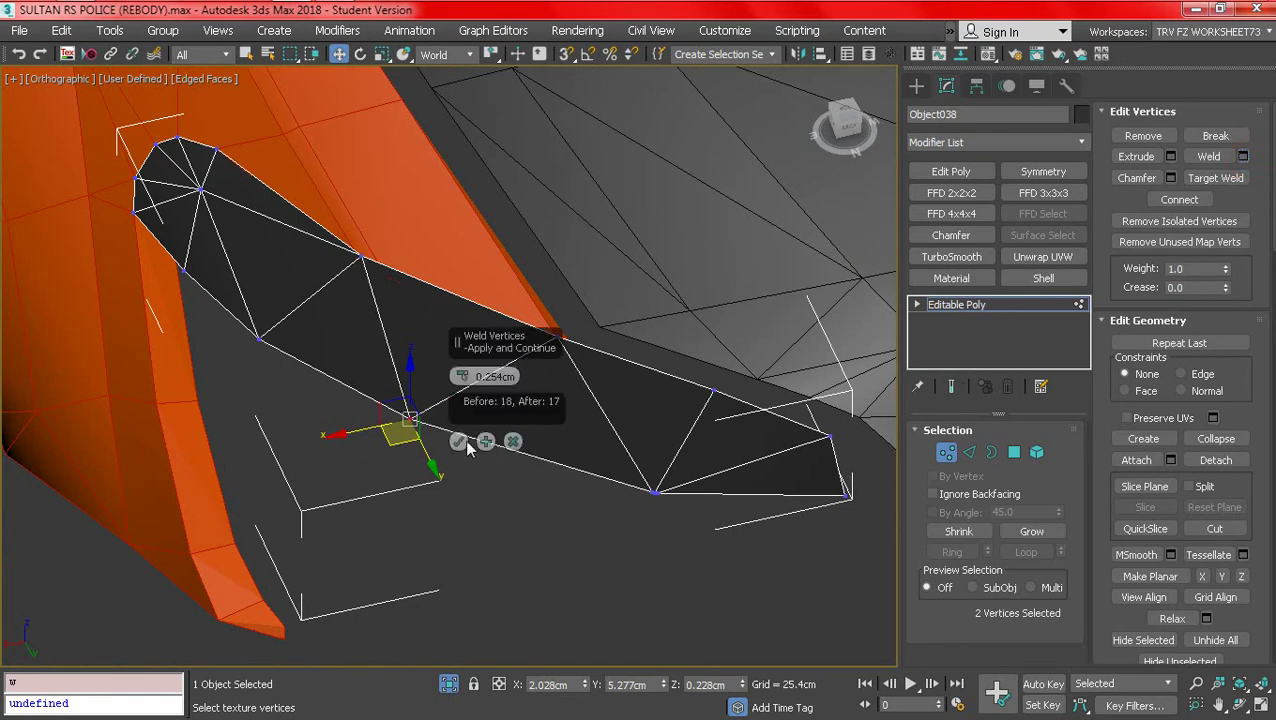
{"action": "left_click", "coordinate": [458, 441]}
{"action": "scroll", "coordinate": [635, 493], "scroll_direction": "up", "scroll_amount": 3}
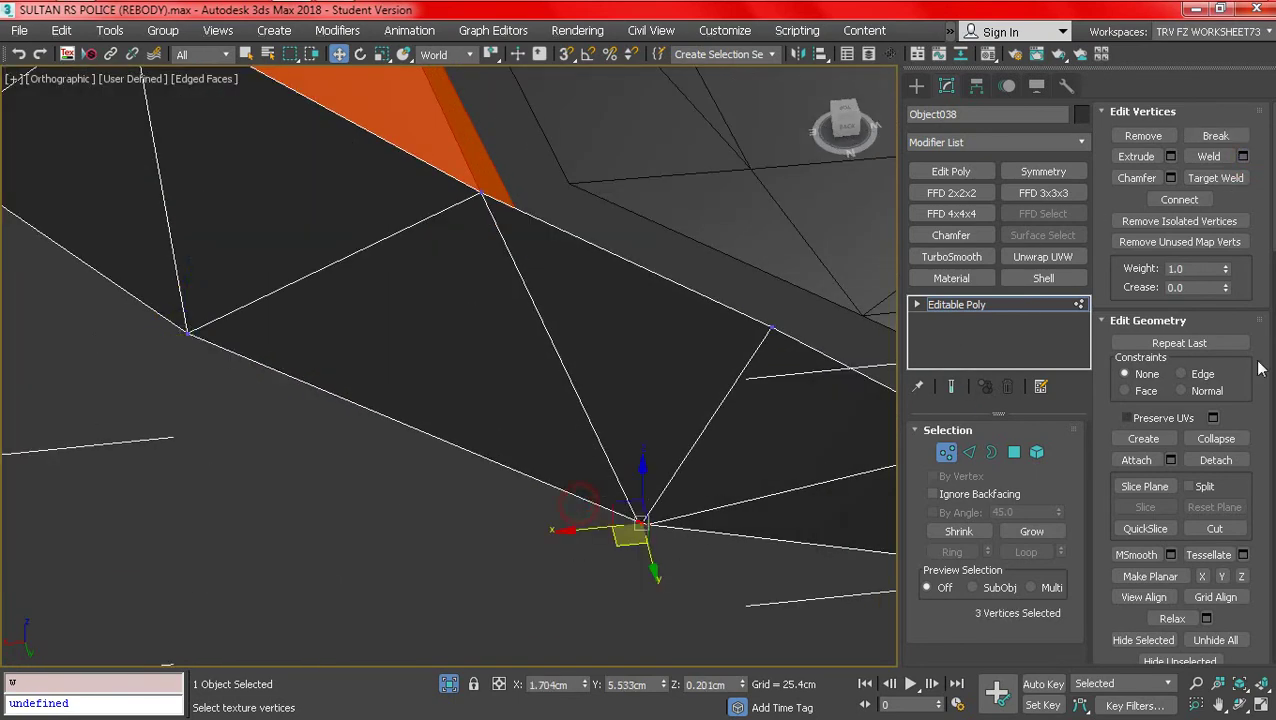
{"action": "left_click", "coordinate": [1243, 156]}
{"action": "left_click", "coordinate": [457, 443]}
{"action": "scroll", "coordinate": [608, 484], "scroll_direction": "down", "scroll_amount": 3}
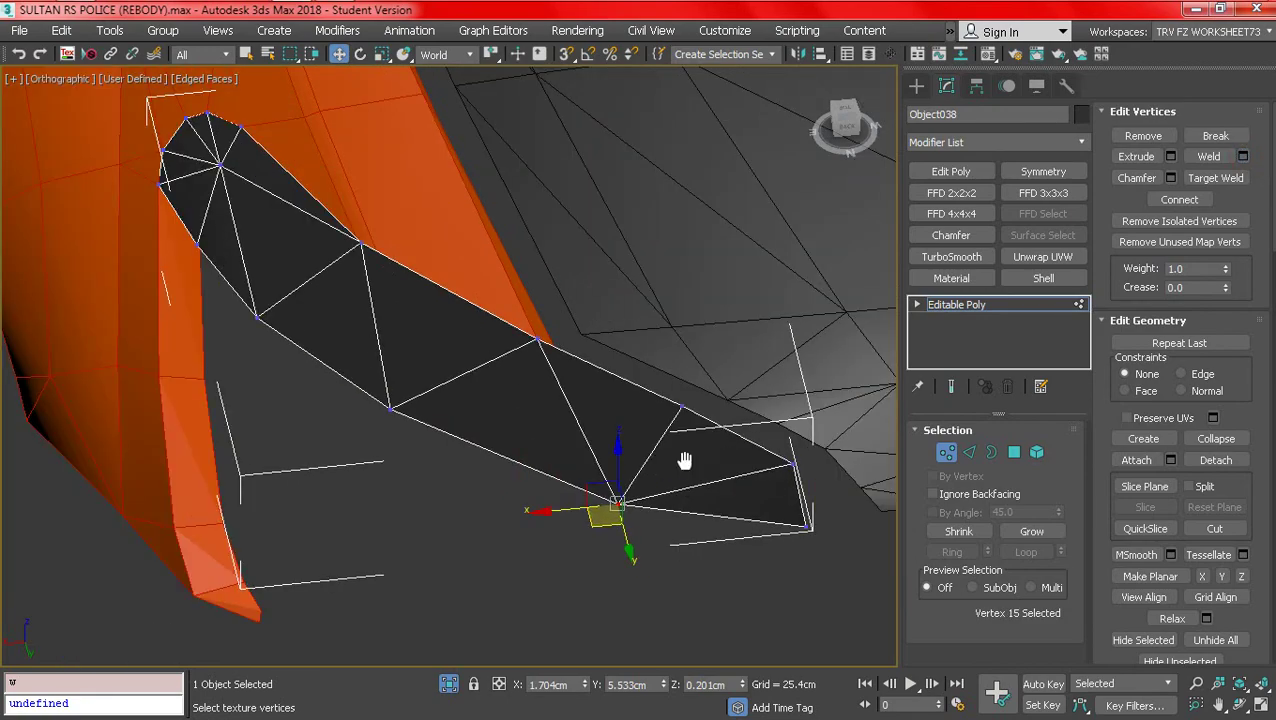
- Finish vertex editing on the strip and deselect it
{"action": "middle_click_drag", "start_coordinate": [683, 461], "coordinate": [702, 488], "text": "alt"}
{"action": "key", "text": "q"}
{"action": "key", "text": "F4"}
{"action": "left_click", "coordinate": [943, 455]}
{"action": "left_click", "coordinate": [664, 389]}
{"action": "scroll", "coordinate": [639, 507], "scroll_direction": "down", "scroll_amount": 4}
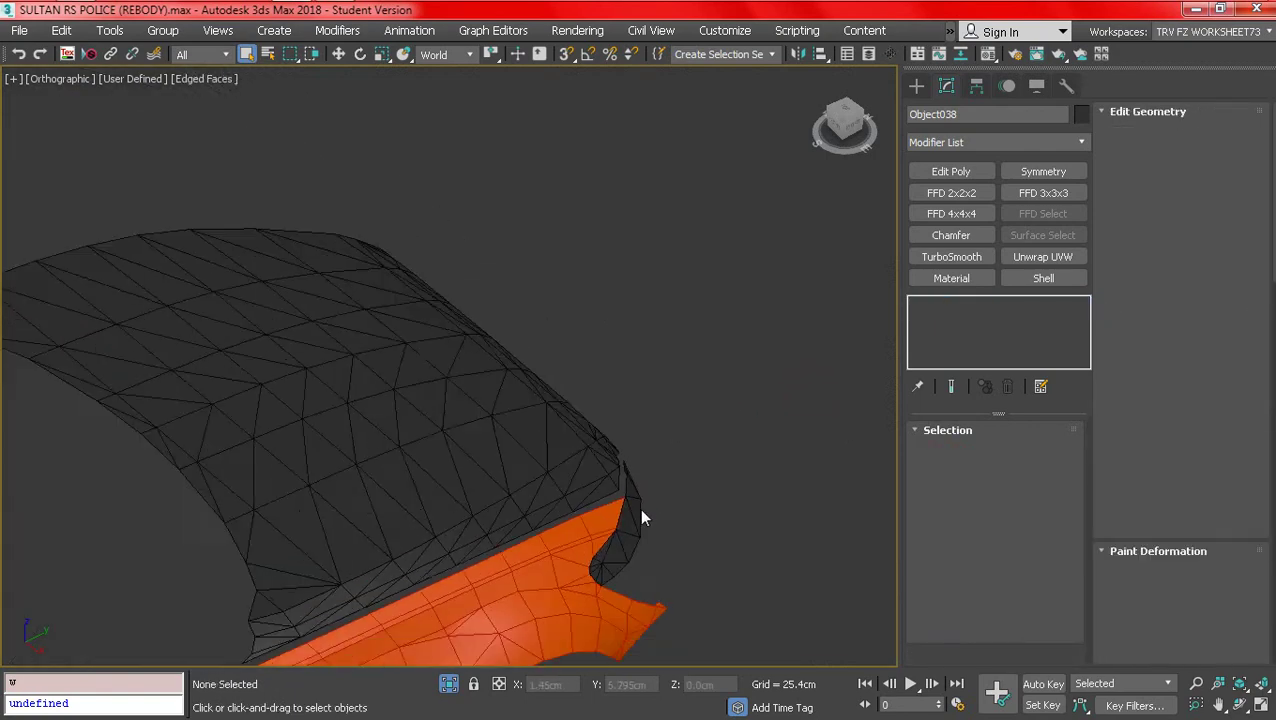
- Reselect the dark strip and set its object color to the orange custom color used by the fender
{"action": "left_click", "coordinate": [595, 553]}
{"action": "key", "text": "F4"}
{"action": "scroll", "coordinate": [595, 553], "scroll_direction": "down", "scroll_amount": 2}
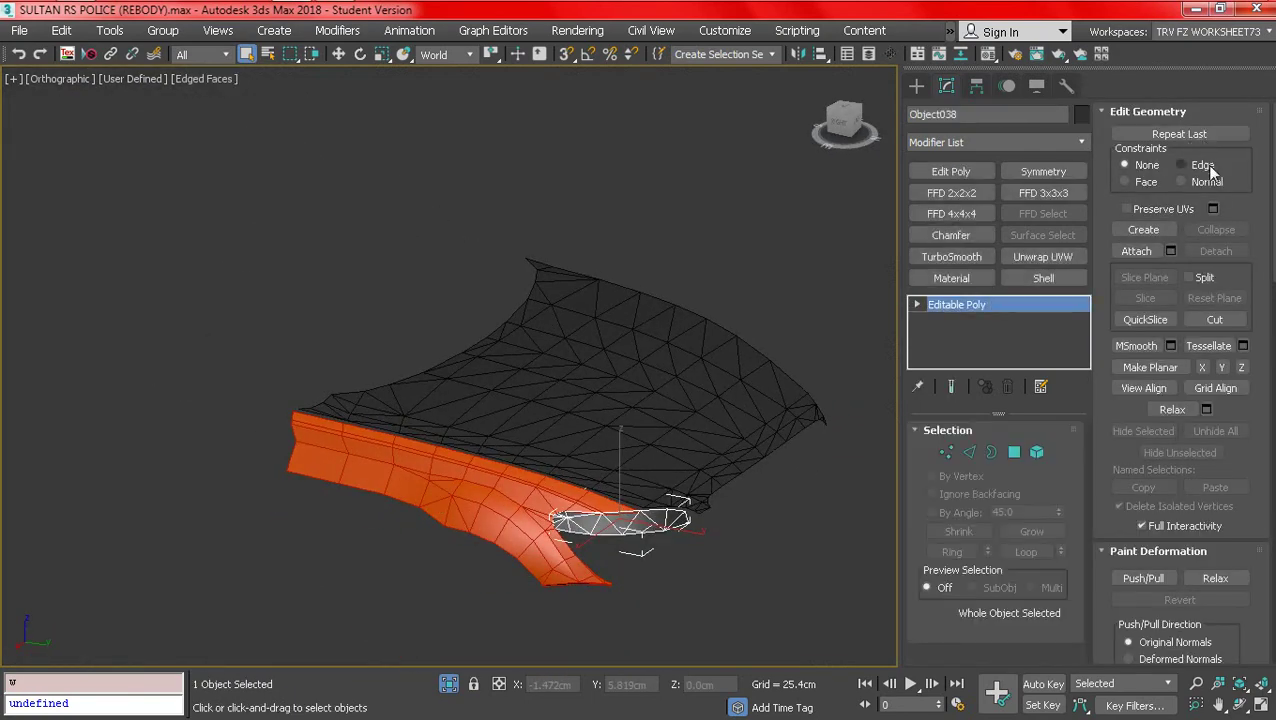
{"action": "left_click", "coordinate": [1081, 114]}
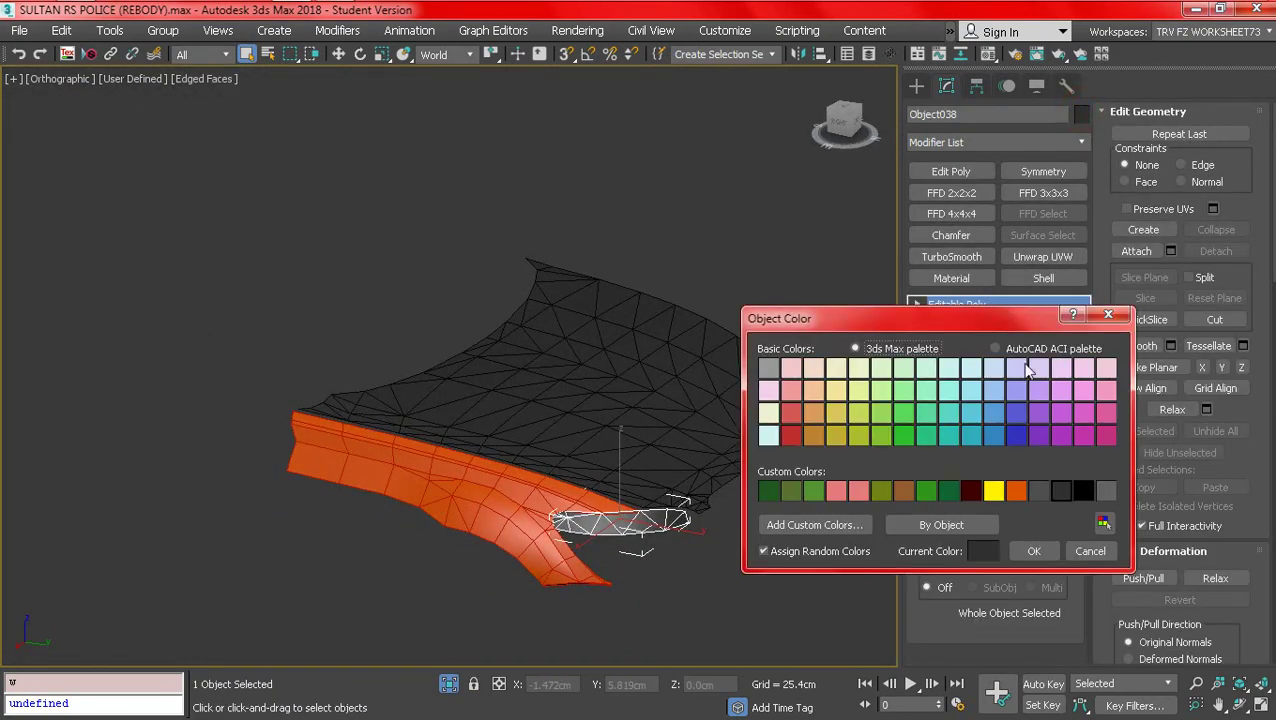
{"action": "left_click", "coordinate": [1017, 491]}
{"action": "left_click", "coordinate": [1034, 551]}
- Deselect the strip, save the scene, and bring the rest of the car back into view
{"action": "key", "text": "F4"}
{"action": "mouse_move", "coordinate": [800, 480]}
{"action": "middle_mouse_down", "text": "alt"}
{"action": "mouse_move", "coordinate": [652, 441]}
{"action": "mouse_move", "coordinate": [555, 447]}
{"action": "middle_mouse_up", "text": "alt"}
{"action": "left_click", "coordinate": [556, 500]}
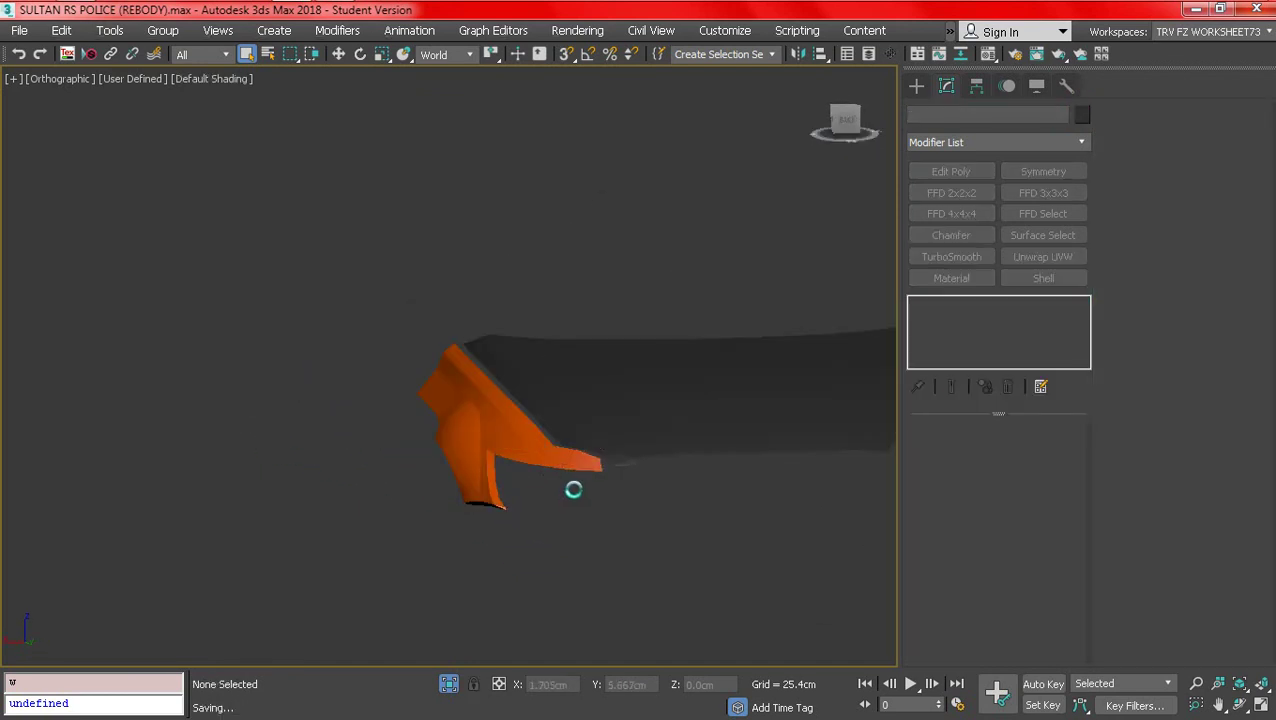
{"action": "key", "text": "ctrl+a"}
{"action": "right_click", "coordinate": [572, 420]}
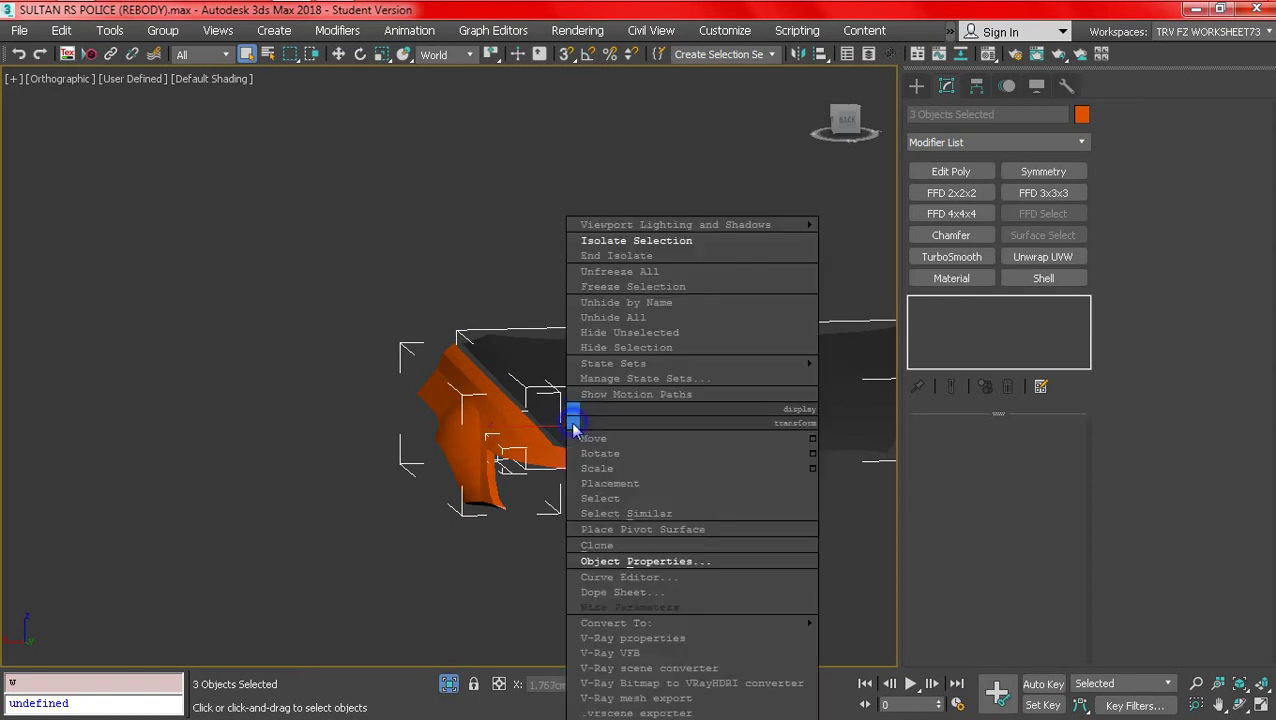
{"action": "left_click", "coordinate": [643, 344]}
{"action": "middle_click_drag", "start_coordinate": [595, 410], "coordinate": [636, 384], "text": "alt"}
- Select all selectable objects of the car, isolate them, and clear the selection
{"action": "key", "text": "ctrl+a"}
{"action": "right_click", "coordinate": [416, 410]}
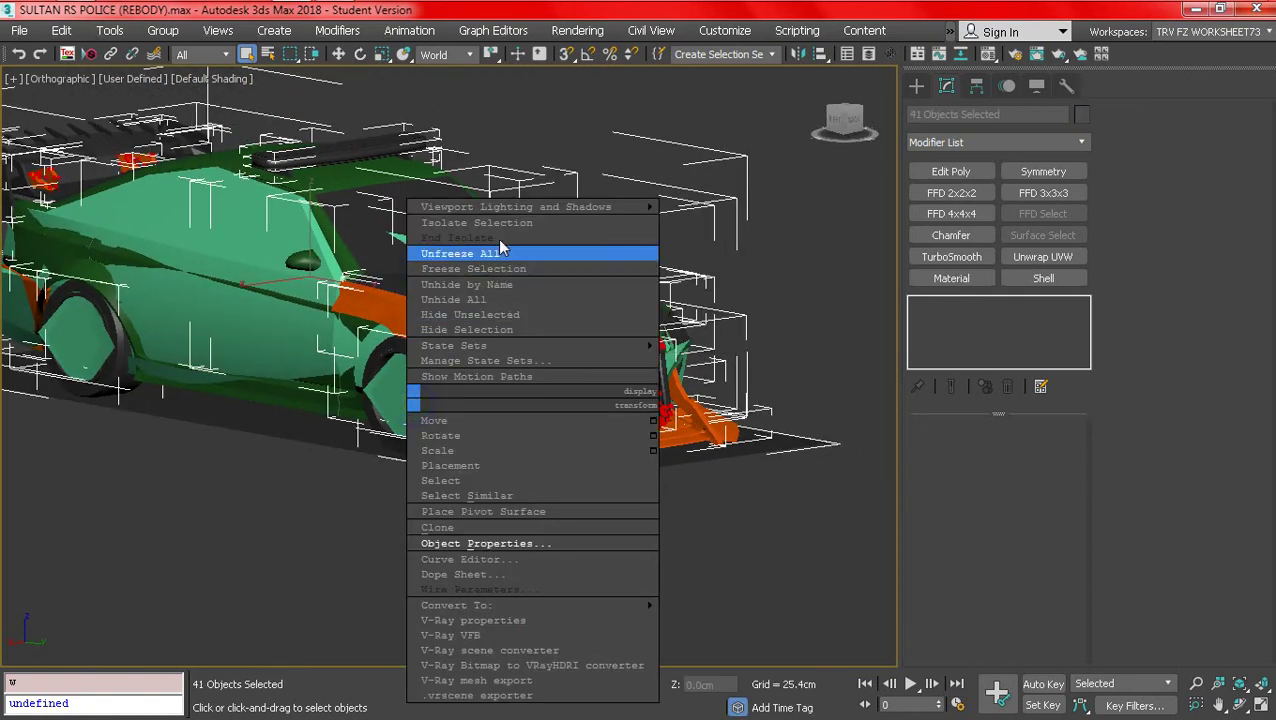
{"action": "left_click", "coordinate": [498, 222]}
{"action": "left_click", "coordinate": [796, 375]}
- Examine the orange fender and headlight strip on the full car from the front, with and without edges shown
{"action": "scroll", "coordinate": [612, 465], "scroll_direction": "up", "scroll_amount": 5}
{"action": "key", "text": "F4"}
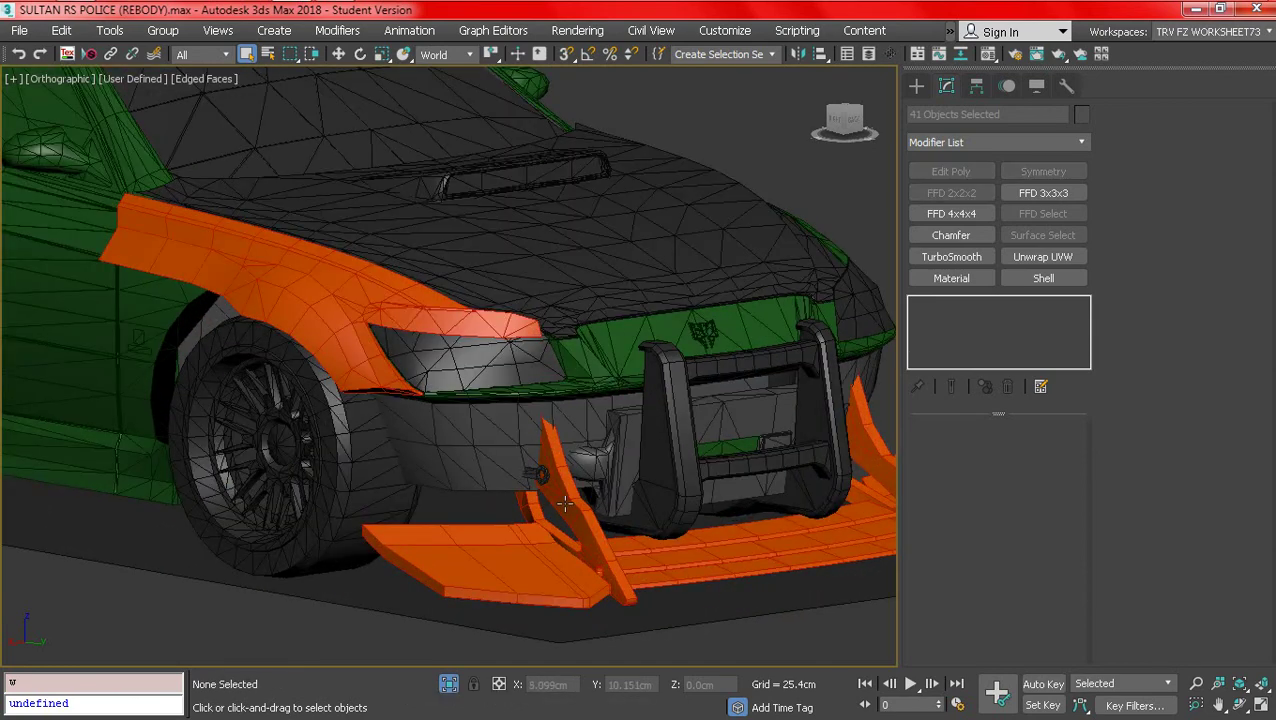
{"action": "key", "text": "F4"}
{"action": "left_click", "coordinate": [430, 600]}
{"action": "scroll", "coordinate": [570, 400], "scroll_direction": "down", "scroll_amount": 3}
{"action": "middle_click_drag", "start_coordinate": [575, 400], "coordinate": [421, 415], "text": "alt"}
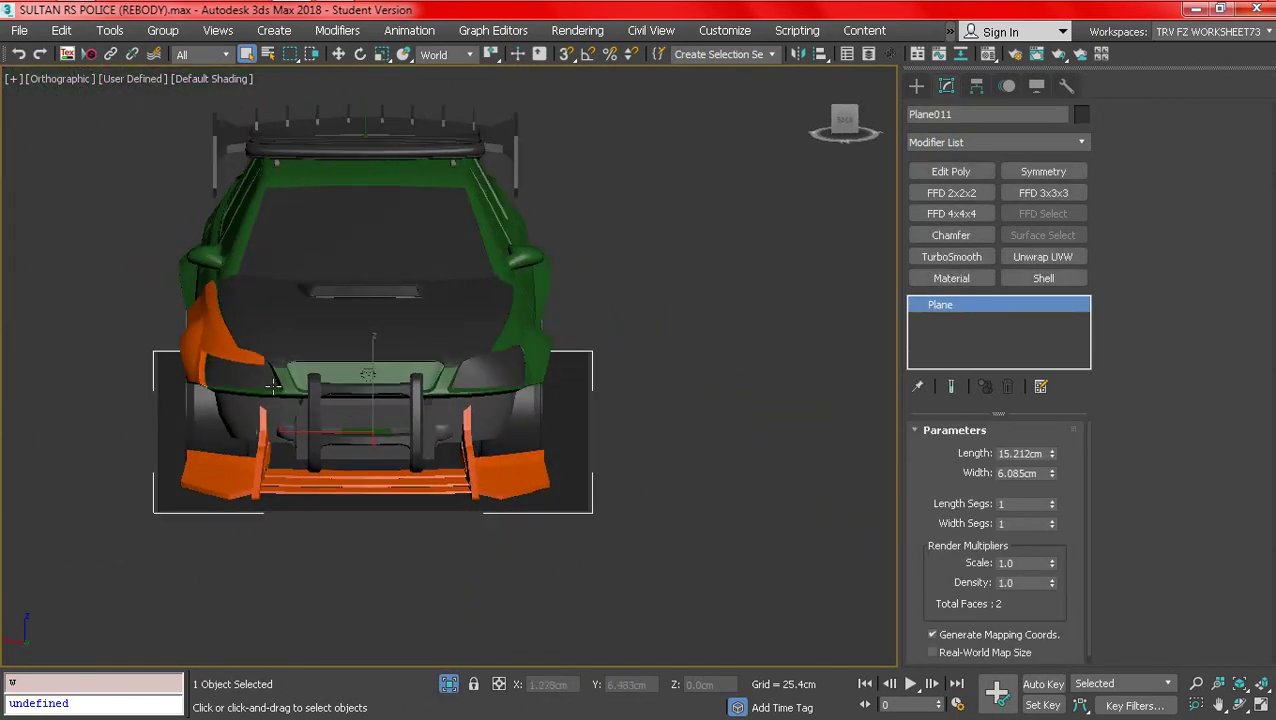
{"action": "key", "text": "F4"}
{"action": "scroll", "coordinate": [278, 360], "scroll_direction": "up", "scroll_amount": 8}
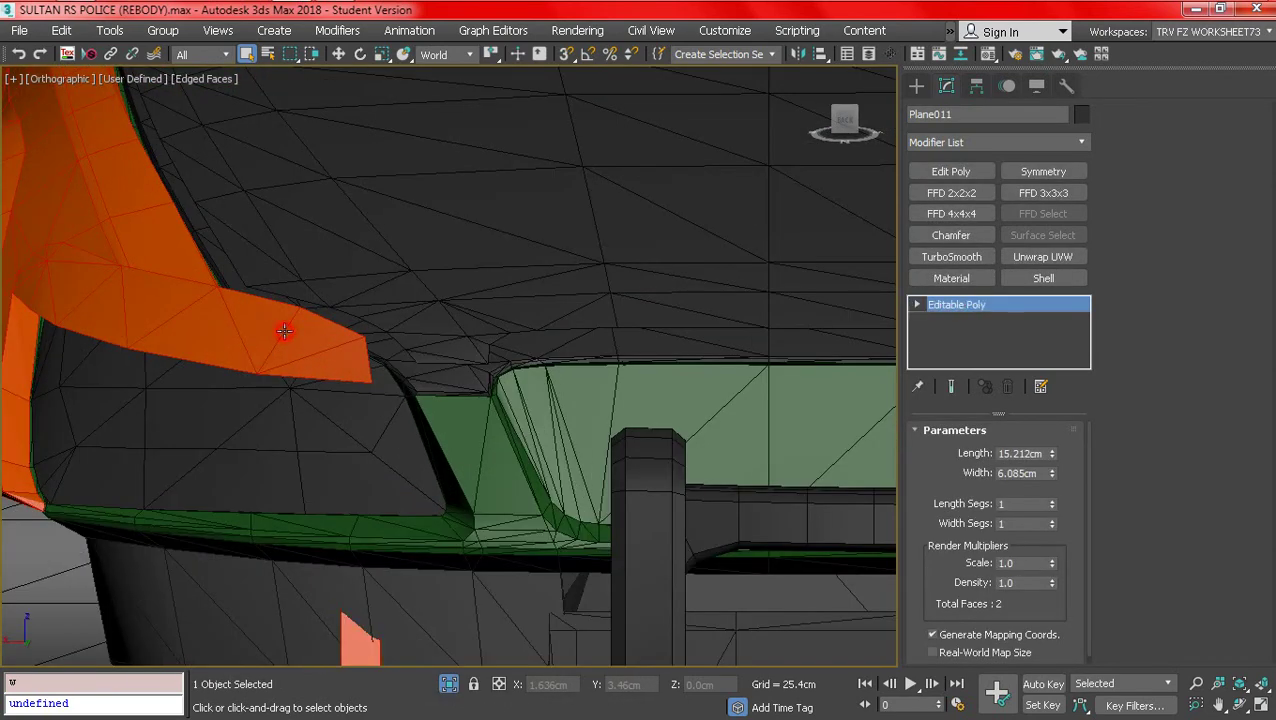
- Select the orange headlight strip and examine how its inner end meets the hood, headlight and grille
{"action": "left_click", "coordinate": [284, 331]}
{"action": "scroll", "coordinate": [400, 328], "scroll_direction": "up", "scroll_amount": 3}
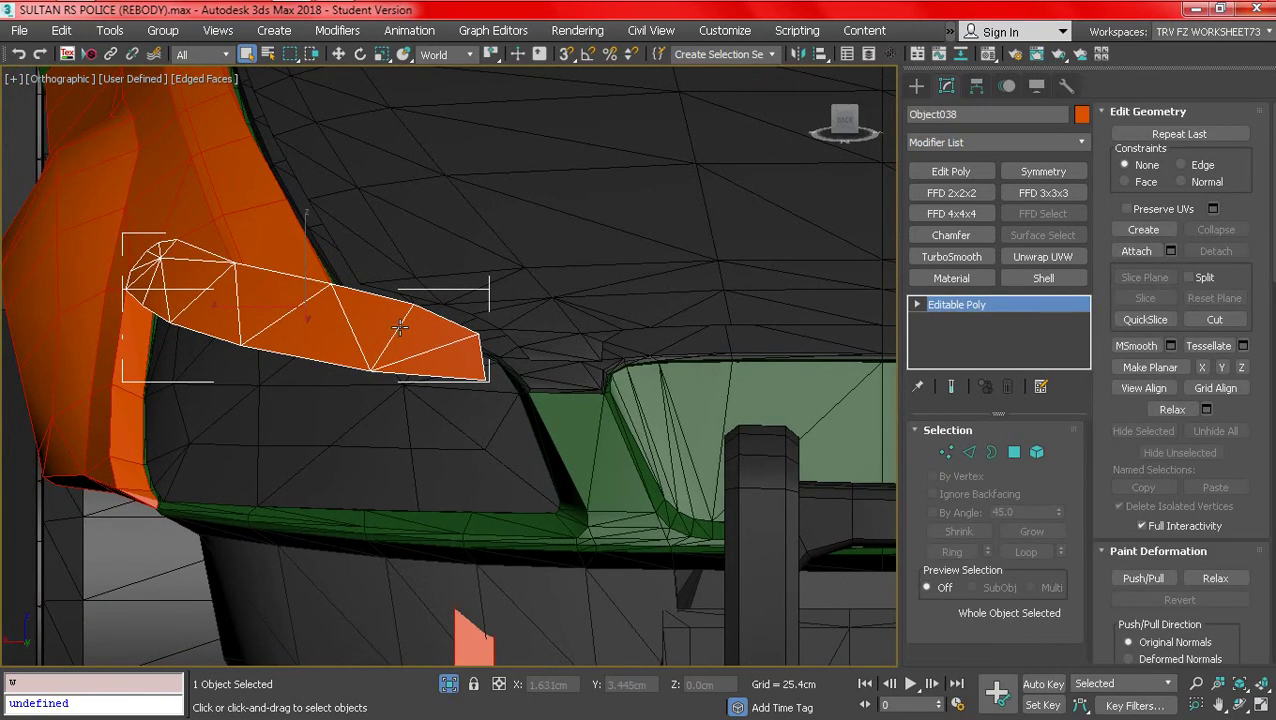
{"action": "key", "text": "F4"}
{"action": "key", "text": "F4"}
{"action": "key", "text": "F4"}
{"action": "scroll", "coordinate": [420, 360], "scroll_direction": "down", "scroll_amount": 5}
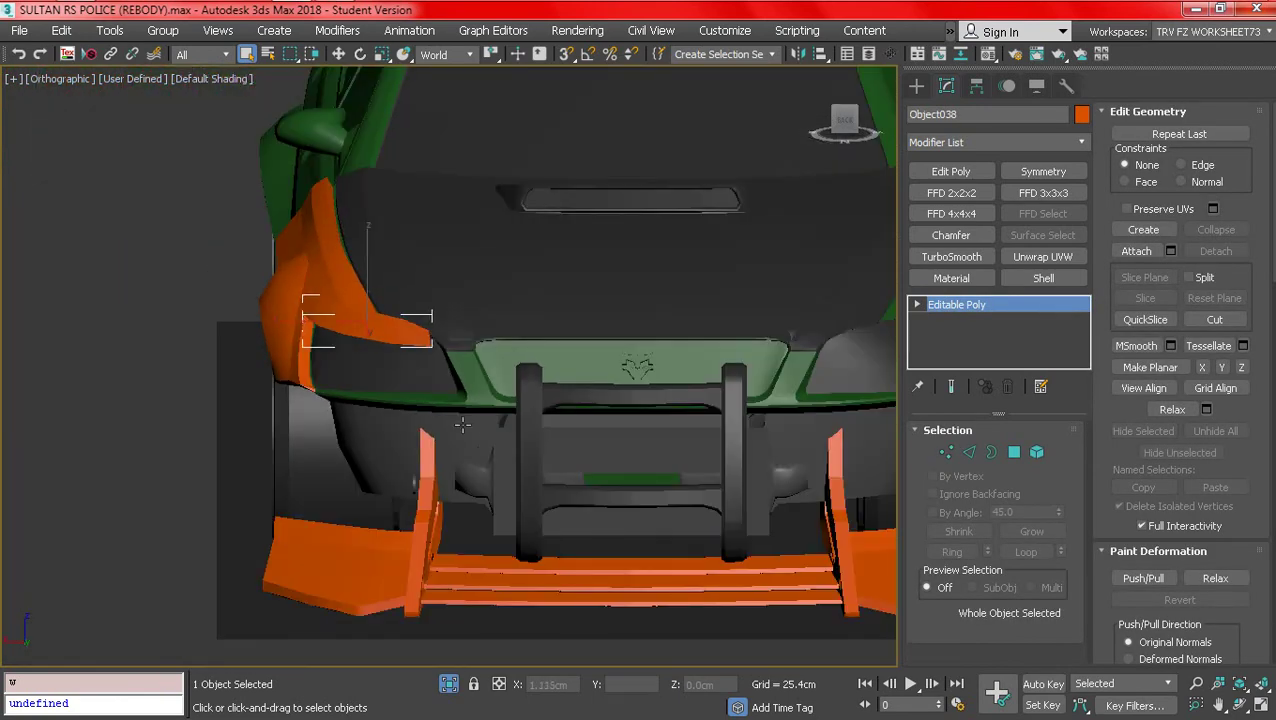
{"action": "middle_click_drag", "start_coordinate": [423, 422], "coordinate": [430, 400], "text": "alt"}
{"action": "key", "text": "F4"}
{"action": "scroll", "coordinate": [594, 328], "scroll_direction": "up", "scroll_amount": 6}
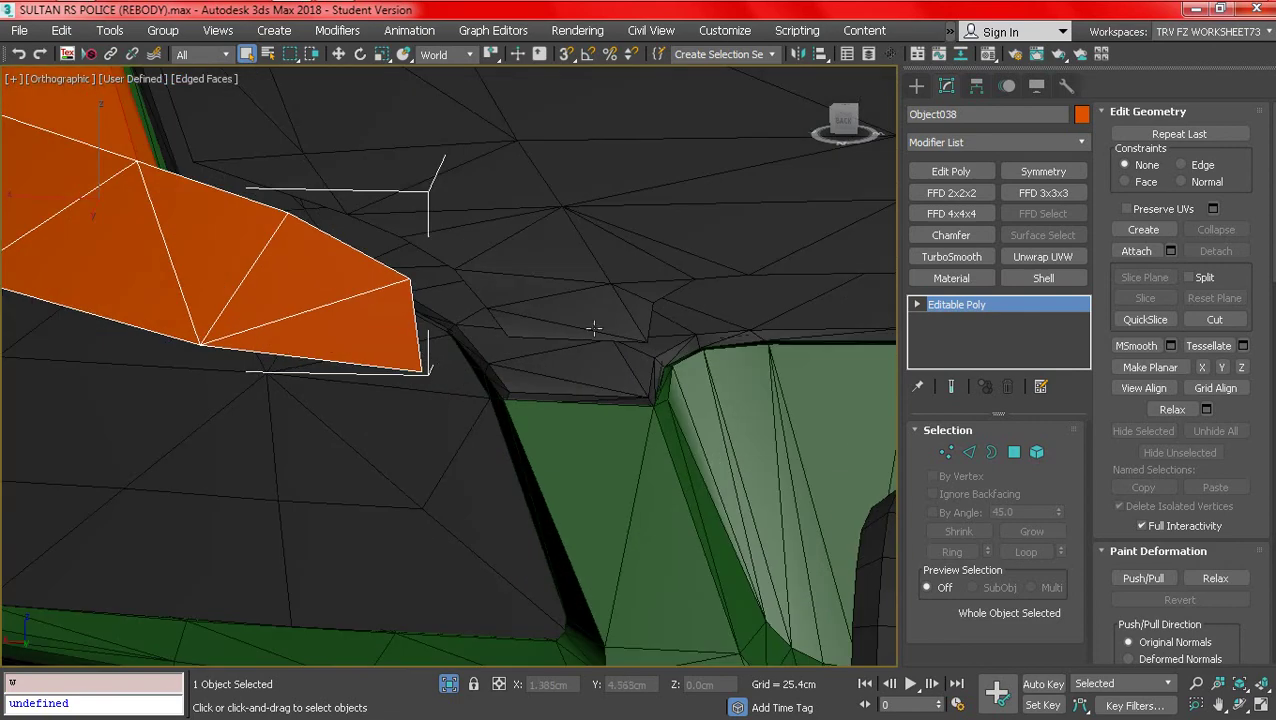
- In the Back view, move the strip's lower tip vertex about 0.07 cm along X toward the grille
{"action": "left_click", "coordinate": [845, 121]}
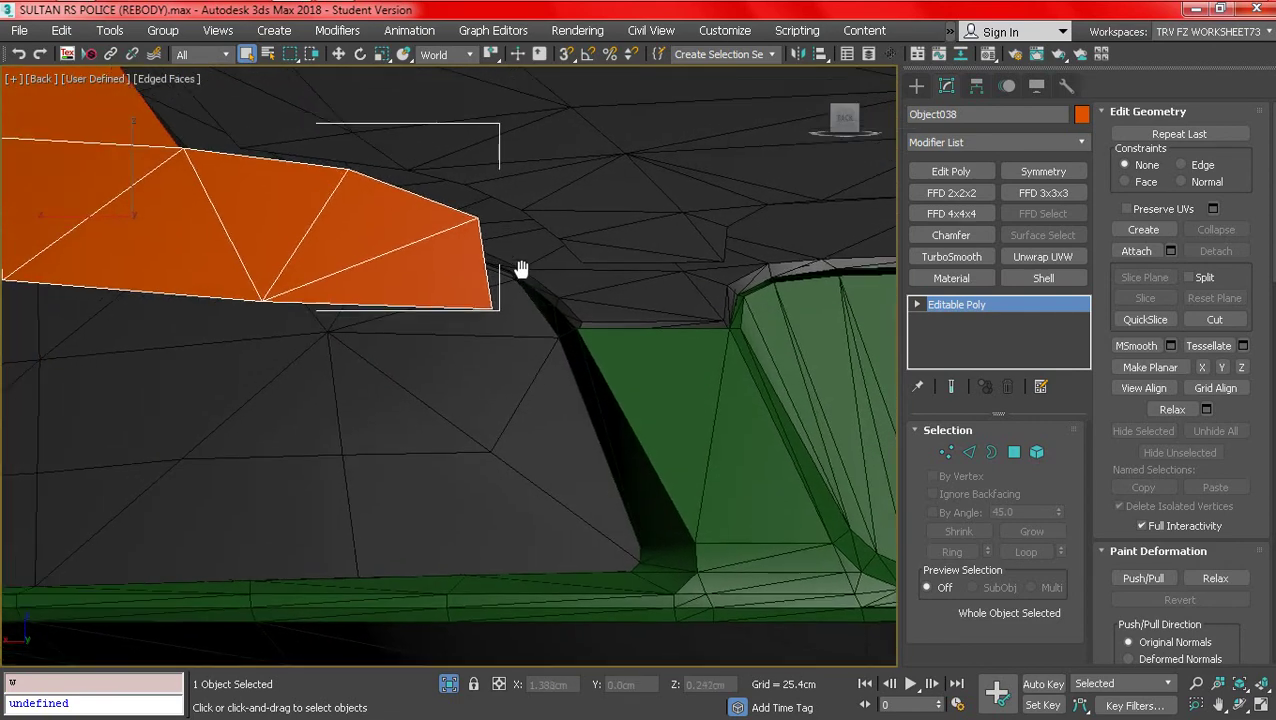
{"action": "left_click", "coordinate": [945, 453]}
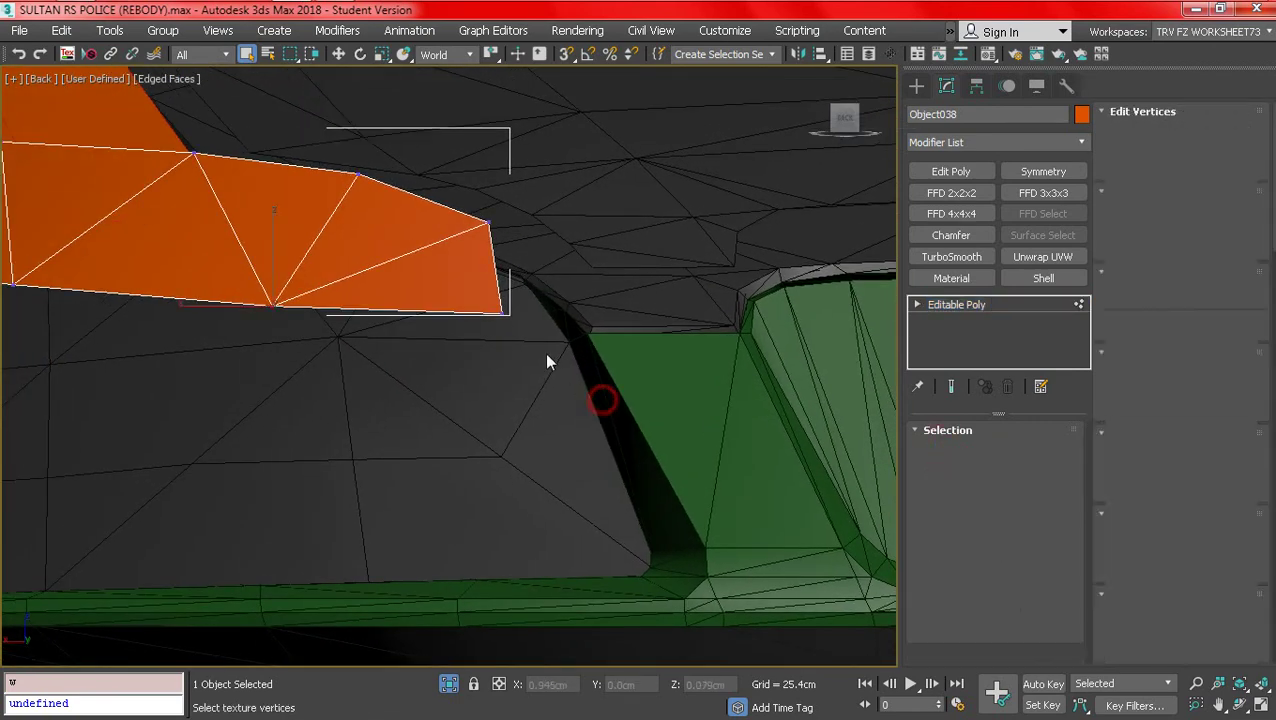
{"action": "left_click", "coordinate": [338, 54]}
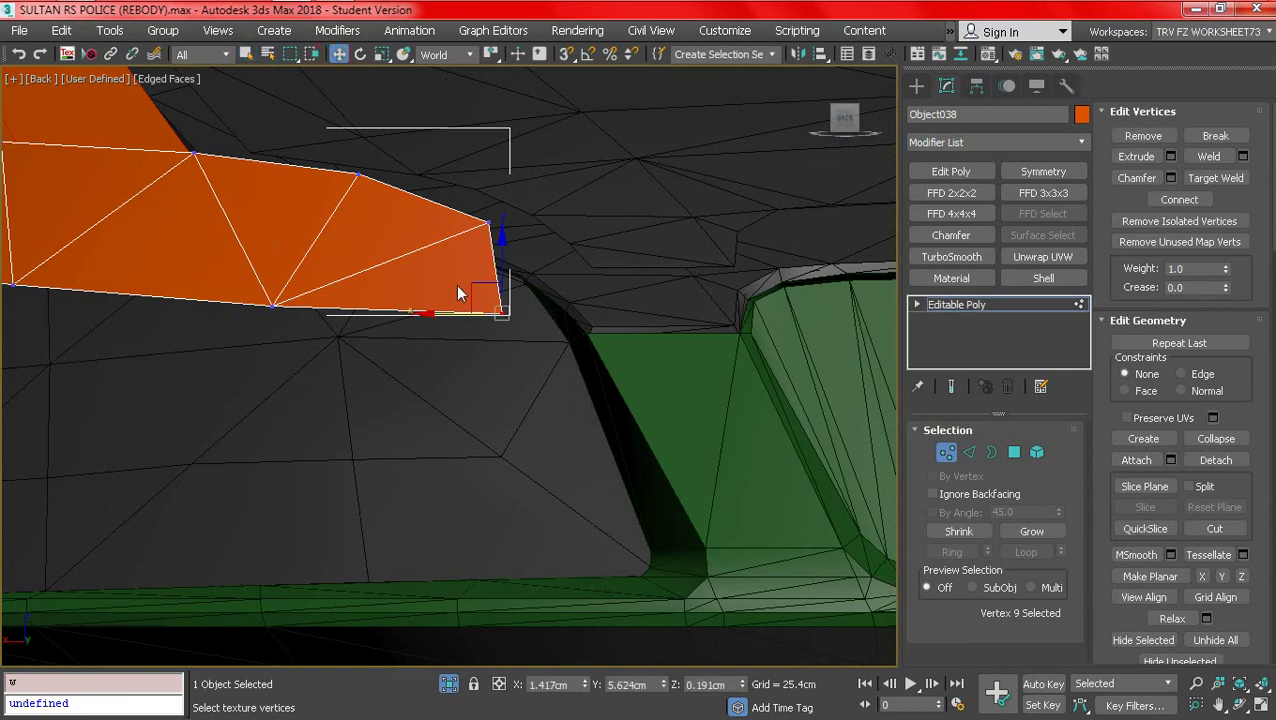
{"action": "left_click_drag", "start_coordinate": [451, 319], "coordinate": [524, 343]}
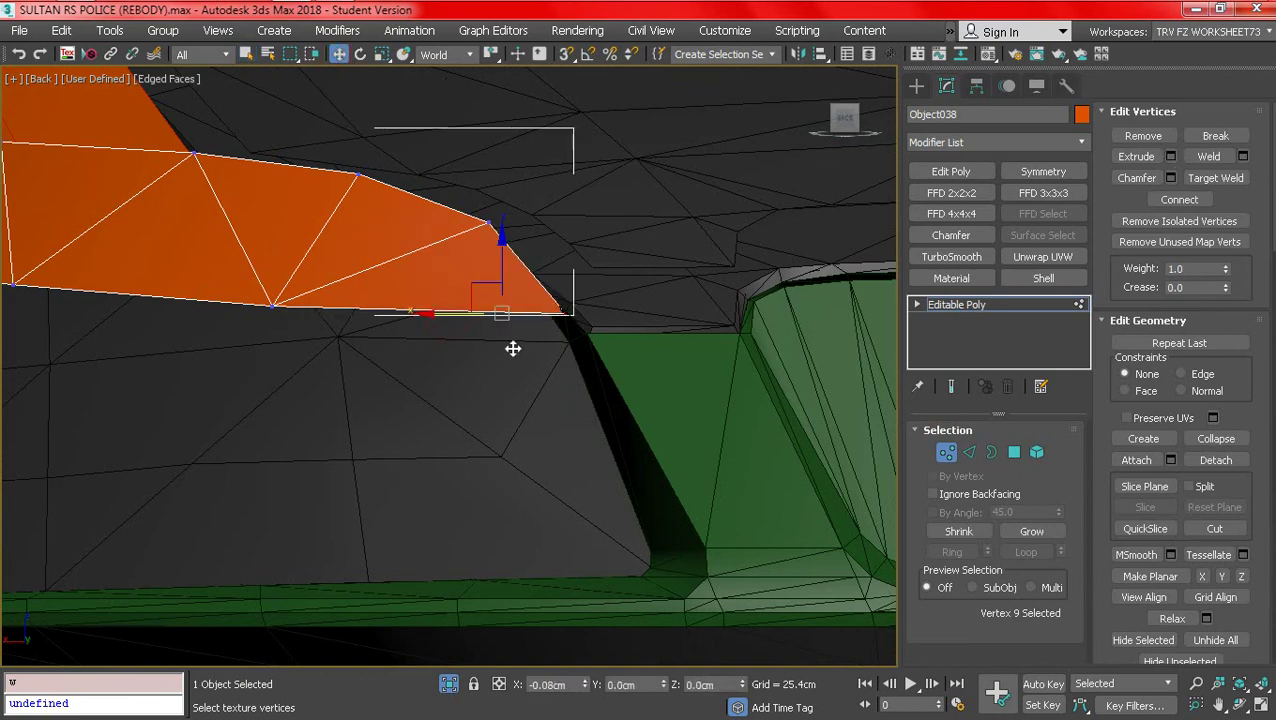
- Fine-tune the same tip vertex by moving it about 0.03 cm along Y and about 0.02 cm further toward the grille
{"action": "middle_click_drag", "start_coordinate": [501, 350], "coordinate": [665, 438], "text": "alt"}
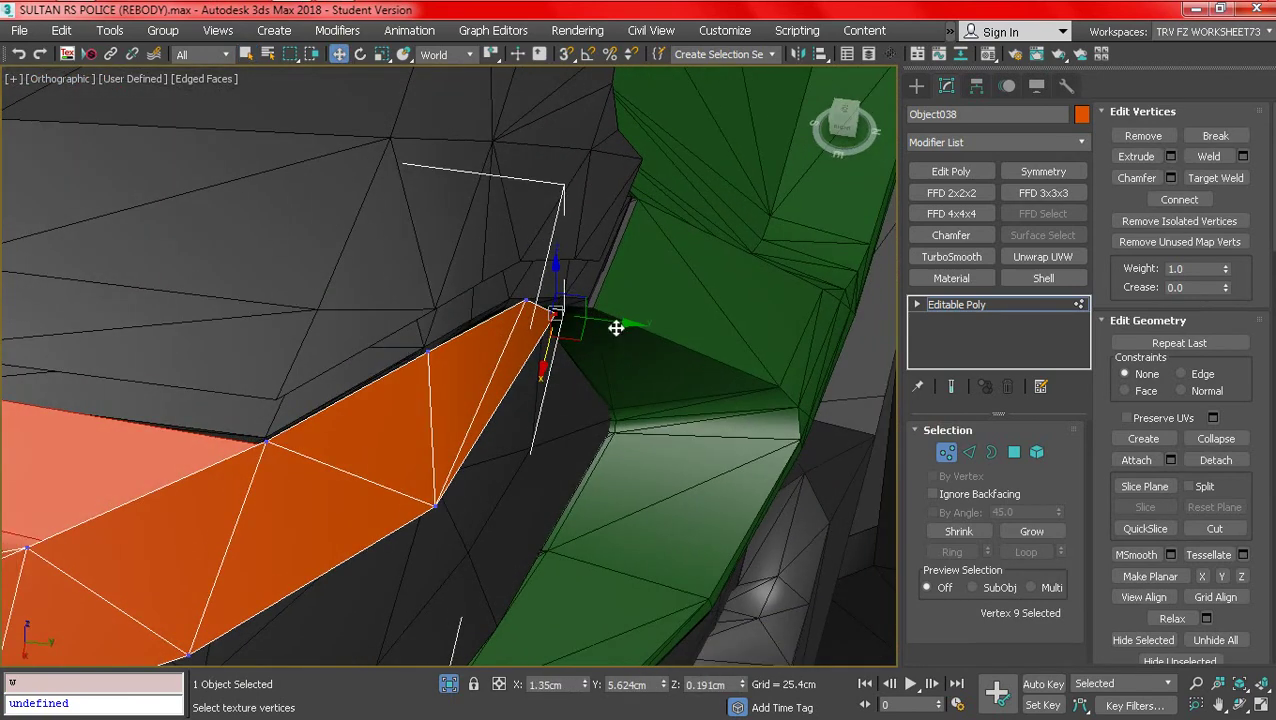
{"action": "middle_click_drag", "start_coordinate": [641, 336], "coordinate": [810, 165], "text": "alt"}
{"action": "left_click", "coordinate": [847, 119]}
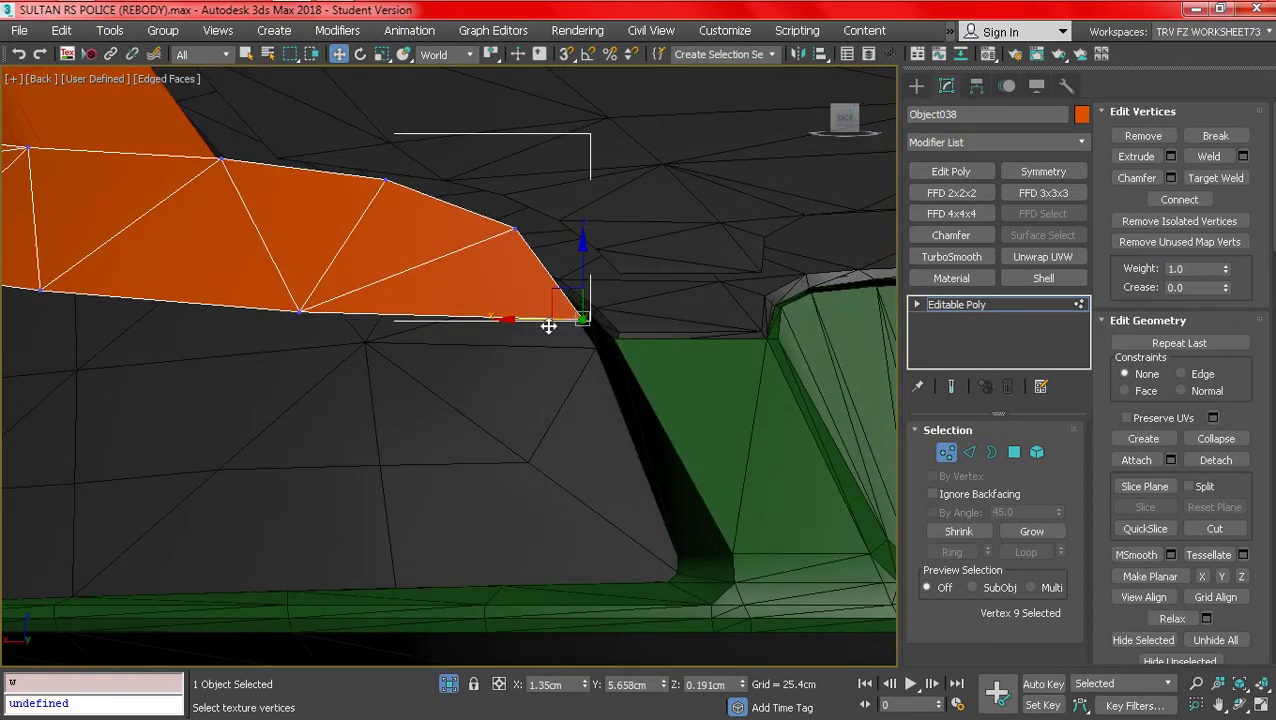
{"action": "scroll", "coordinate": [540, 326], "scroll_direction": "down", "scroll_amount": 5}
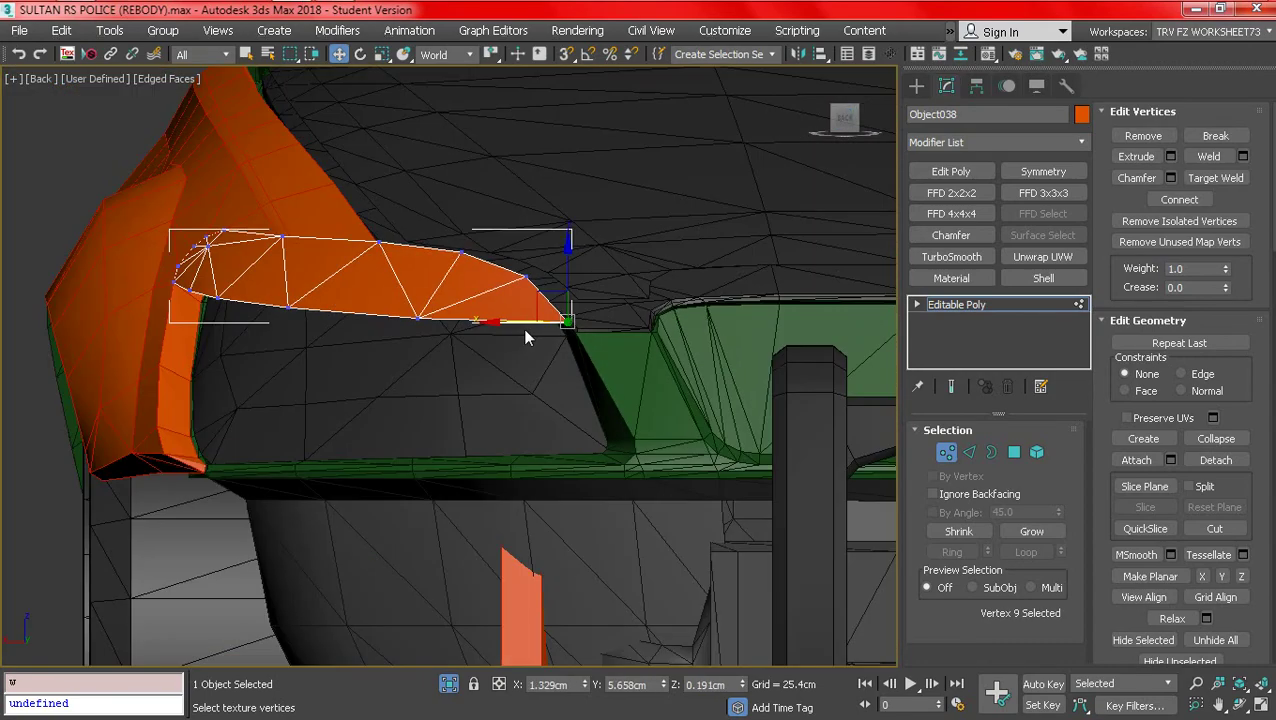
- Nudge the strip's lower tip vertex slightly down and toward the grille, and leave vertex editing
{"action": "scroll", "coordinate": [556, 275], "scroll_direction": "up", "scroll_amount": 3}
{"action": "left_click_drag", "start_coordinate": [558, 275], "coordinate": [567, 285]}
{"action": "scroll", "coordinate": [558, 318], "scroll_direction": "down", "scroll_amount": 3}
{"action": "key", "text": "F4"}
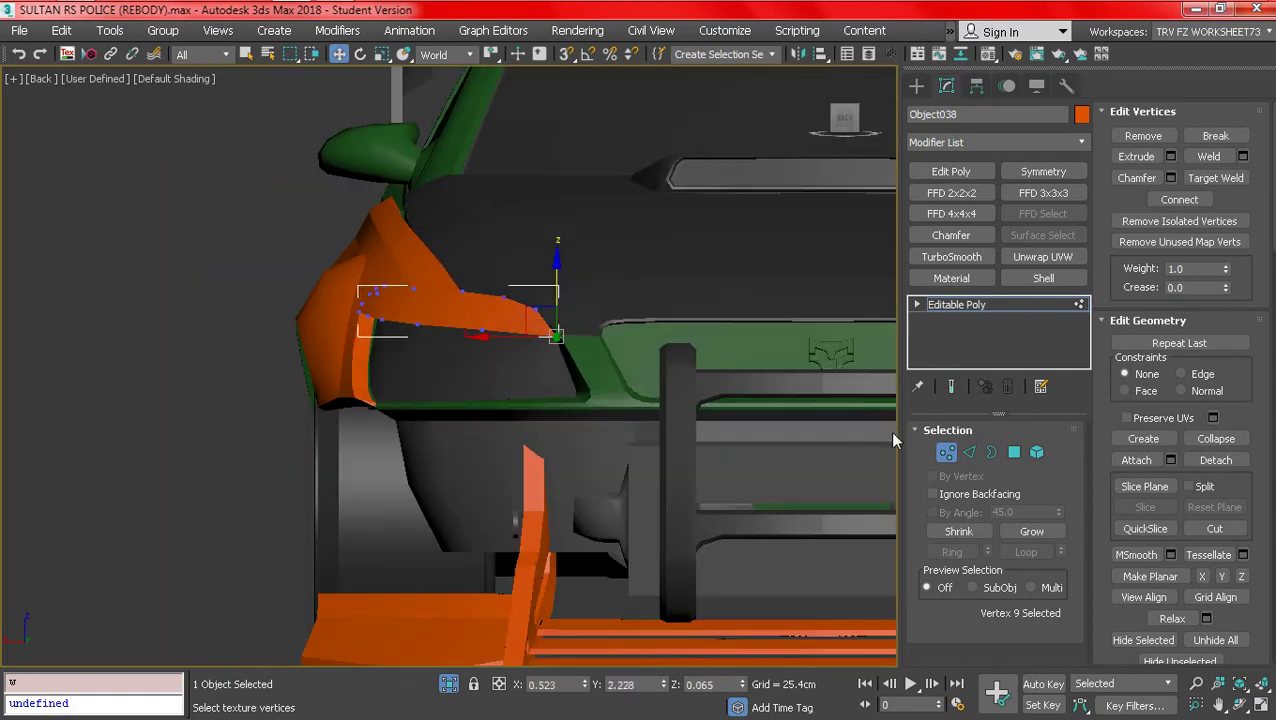
{"action": "key", "text": "q"}
{"action": "key", "text": "F4"}
{"action": "left_click", "coordinate": [947, 454]}
{"action": "key", "text": "F4"}
{"action": "scroll", "coordinate": [507, 410], "scroll_direction": "down", "scroll_amount": 3}
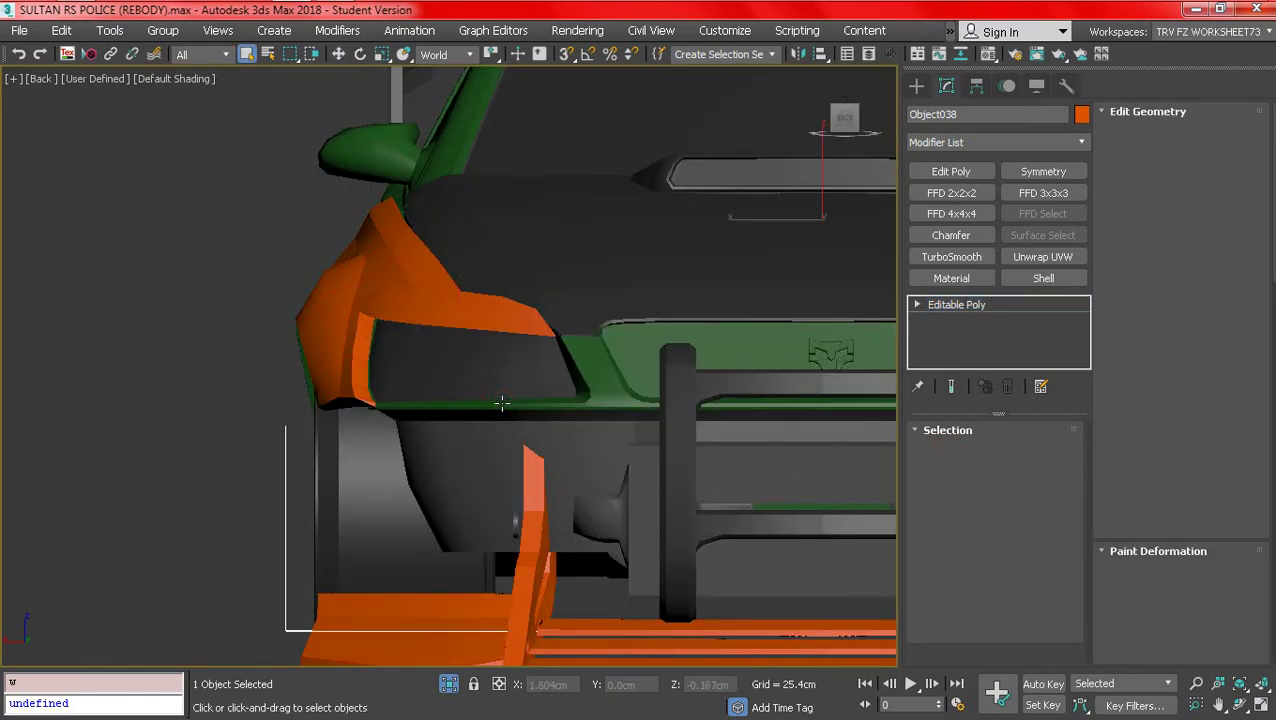
- Select the four vertices along the strip's lower edge above the headlight in the Back view
{"action": "mouse_move", "coordinate": [507, 410]}
{"action": "middle_mouse_down", "text": "alt"}
{"action": "mouse_move", "coordinate": [785, 507]}
{"action": "mouse_move", "coordinate": [433, 378]}
{"action": "mouse_move", "coordinate": [609, 438]}
{"action": "mouse_move", "coordinate": [560, 395]}
{"action": "mouse_move", "coordinate": [618, 527]}
{"action": "mouse_move", "coordinate": [641, 481]}
{"action": "mouse_move", "coordinate": [436, 379]}
{"action": "mouse_move", "coordinate": [415, 386]}
{"action": "mouse_move", "coordinate": [413, 372]}
{"action": "mouse_move", "coordinate": [585, 368]}
{"action": "mouse_move", "coordinate": [629, 407]}
{"action": "mouse_move", "coordinate": [688, 402]}
{"action": "mouse_move", "coordinate": [652, 373]}
{"action": "mouse_move", "coordinate": [456, 384]}
{"action": "mouse_move", "coordinate": [673, 410]}
{"action": "mouse_move", "coordinate": [666, 376]}
{"action": "mouse_move", "coordinate": [487, 376]}
{"action": "middle_mouse_up", "text": "alt"}
{"action": "left_click", "coordinate": [516, 358]}
{"action": "scroll", "coordinate": [555, 378], "scroll_direction": "up", "scroll_amount": 6}
{"action": "key", "text": "F4"}
{"action": "left_click", "coordinate": [537, 380]}
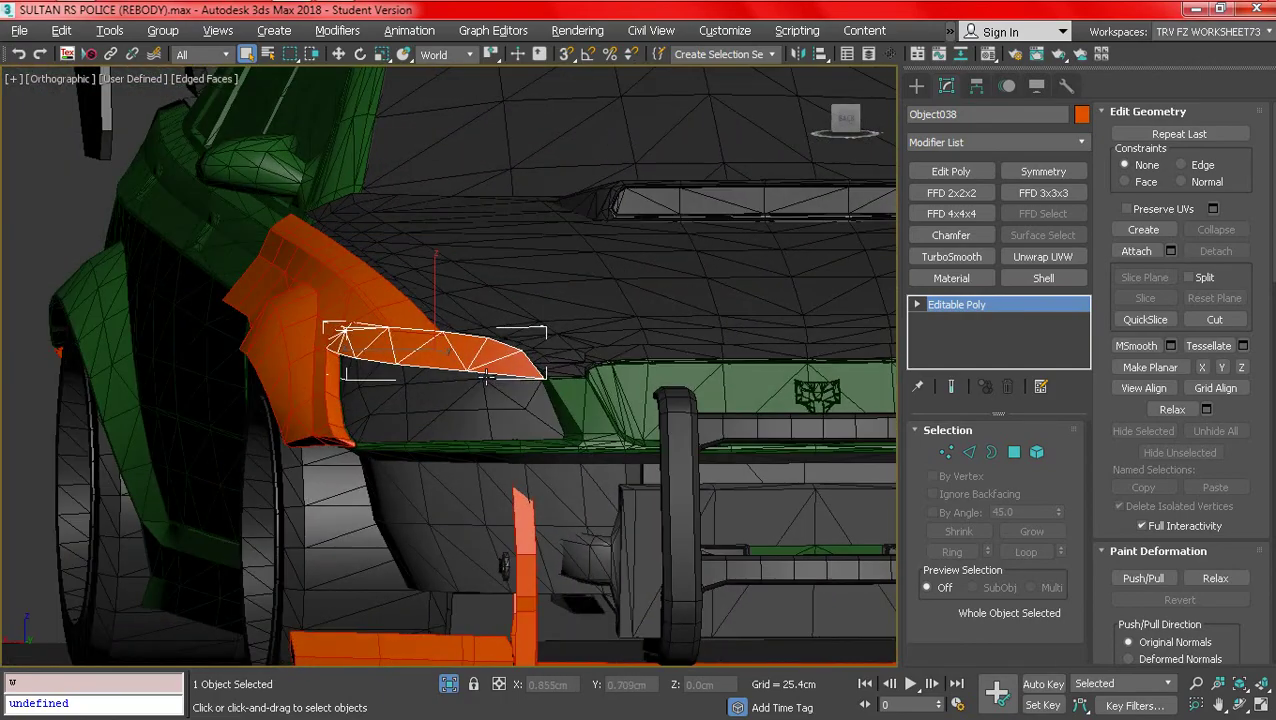
{"action": "left_click", "coordinate": [849, 119]}
{"action": "scroll", "coordinate": [492, 376], "scroll_direction": "up", "scroll_amount": 3}
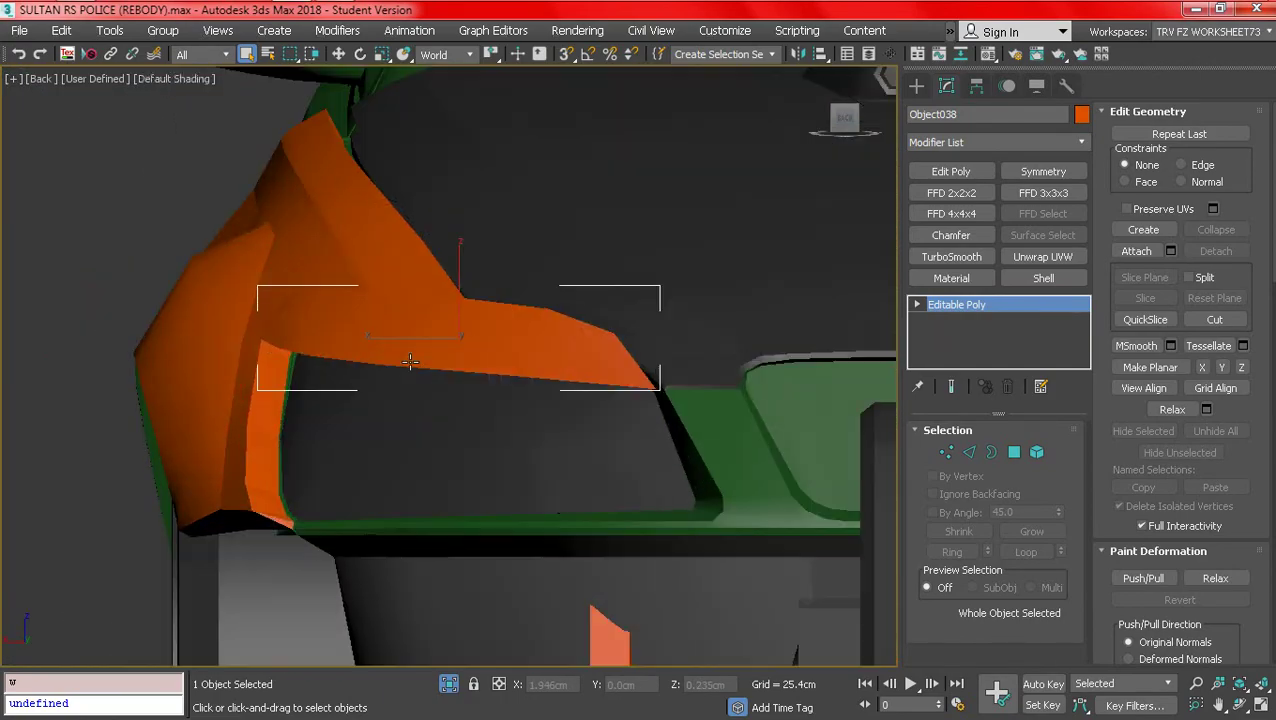
{"action": "left_click", "coordinate": [949, 455]}
{"action": "key", "text": "F3"}
{"action": "left_click_drag", "start_coordinate": [234, 436], "coordinate": [388, 334]}
{"action": "scroll", "coordinate": [213, 330], "scroll_direction": "up", "scroll_amount": 2}
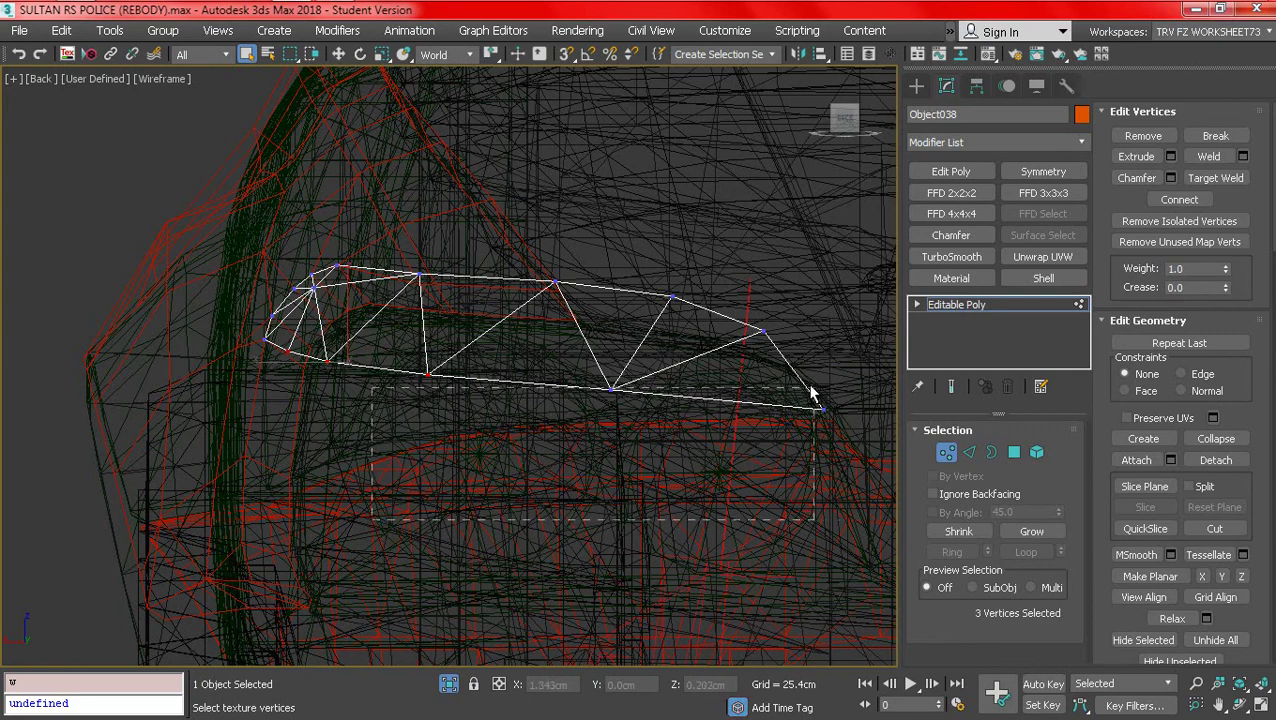
{"action": "key", "text": "F3"}
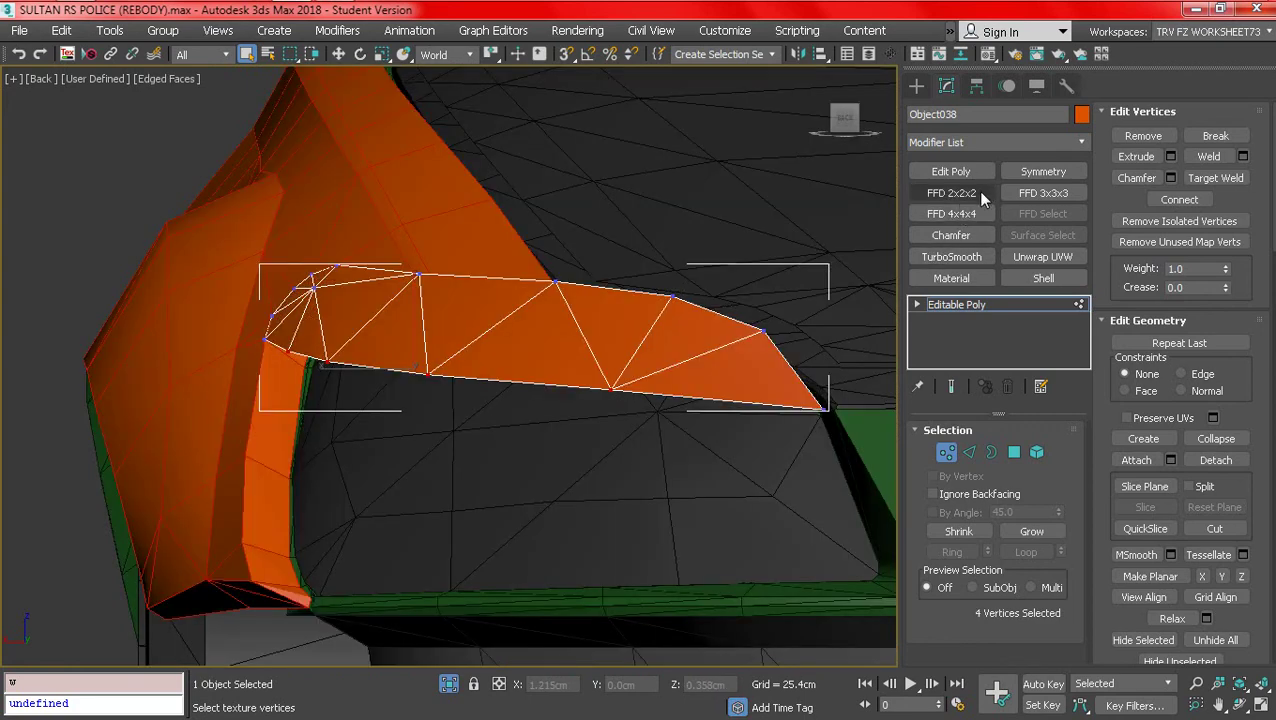
{"action": "left_click", "coordinate": [975, 192]}
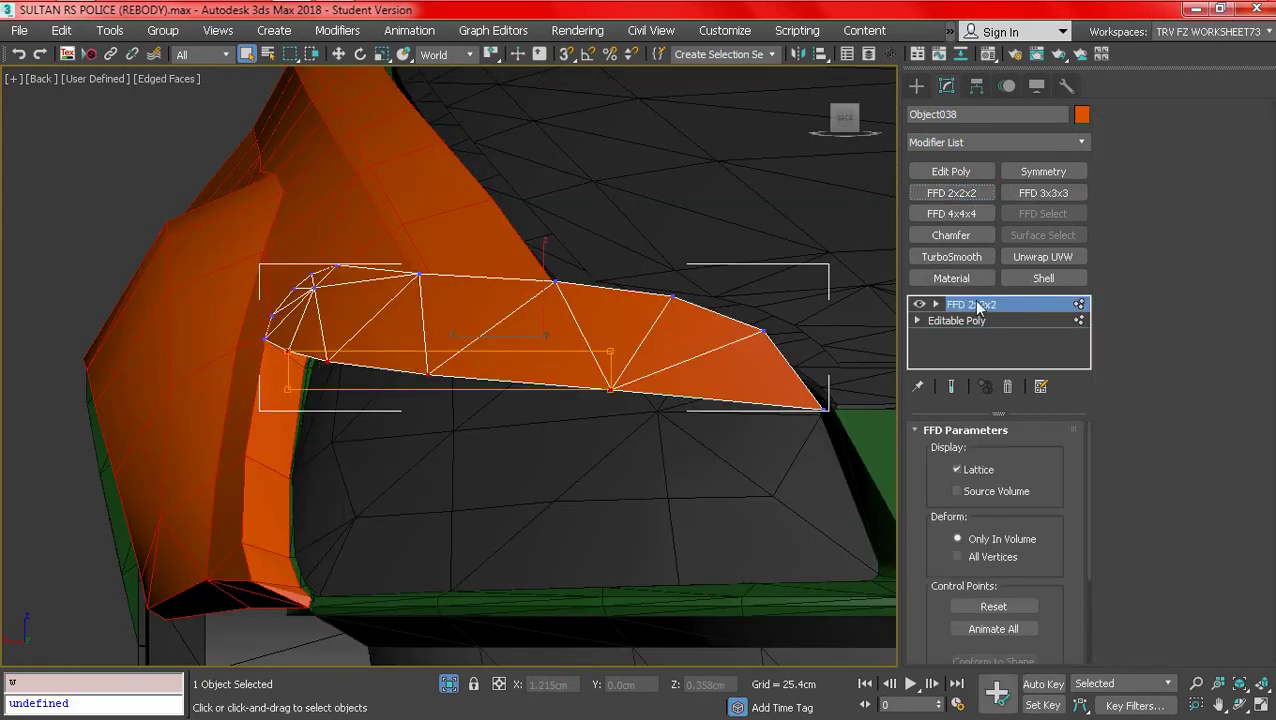
{"action": "right_click", "coordinate": [977, 307]}
{"action": "left_click", "coordinate": [1008, 337]}
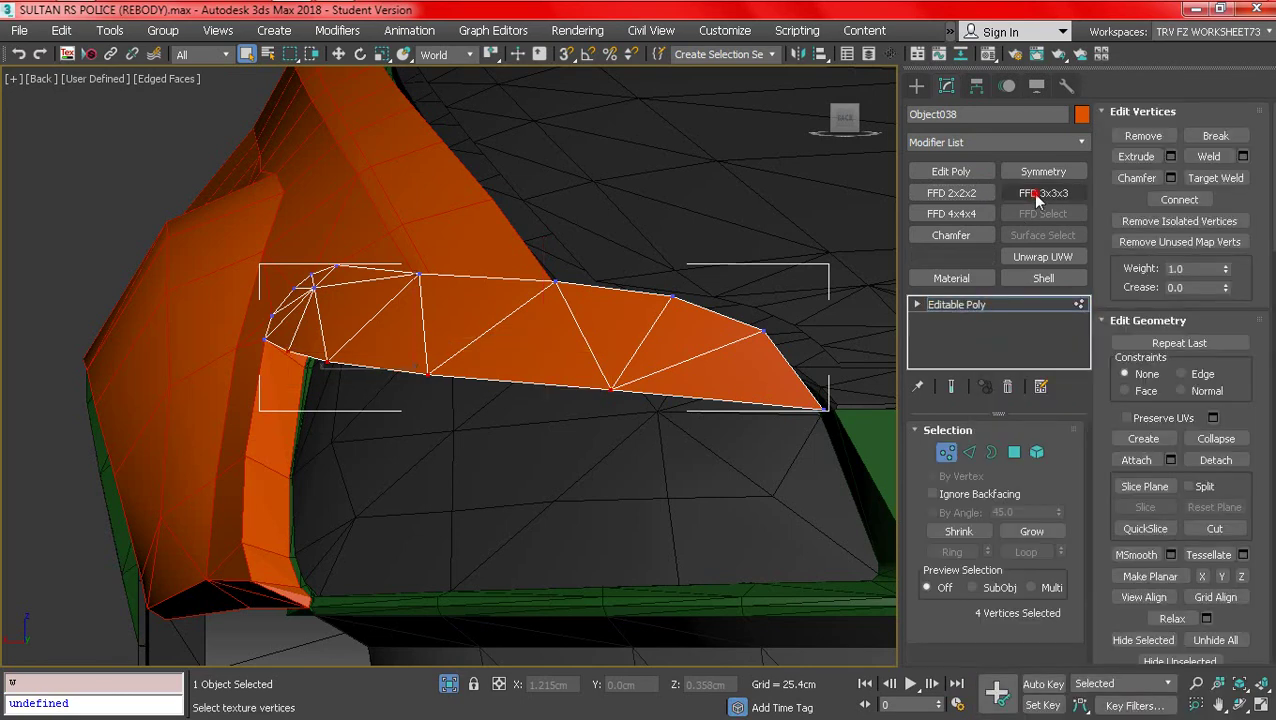
- Apply an FFD 3x3x3 modifier to the selected vertices and move the lattice's inner-end control points up toward the grille
{"action": "left_click", "coordinate": [1035, 197]}
{"action": "left_click", "coordinate": [936, 305]}
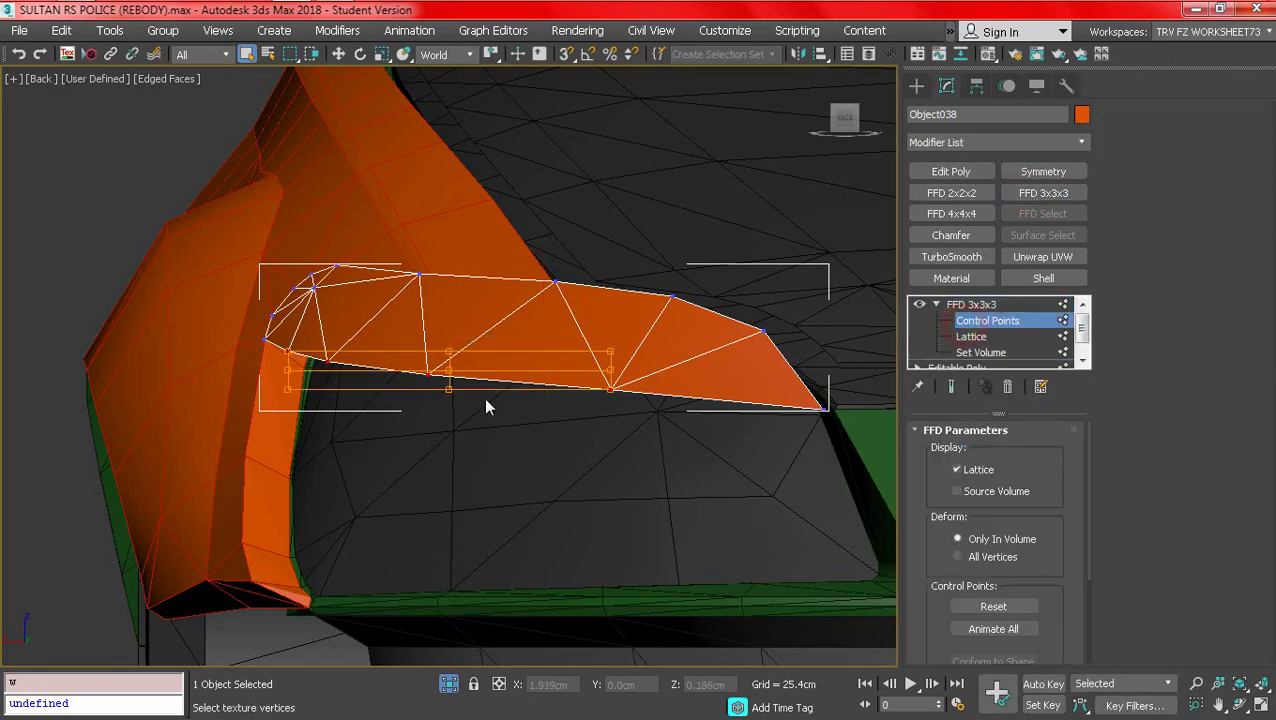
{"action": "left_click_drag", "start_coordinate": [436, 356], "coordinate": [496, 441]}
{"action": "mouse_move", "coordinate": [353, 347]}
{"action": "left_mouse_down"}
{"action": "mouse_move", "coordinate": [362, 322]}
{"action": "mouse_move", "coordinate": [373, 335]}
{"action": "left_mouse_up"}
{"action": "key", "text": "ctrl+z"}
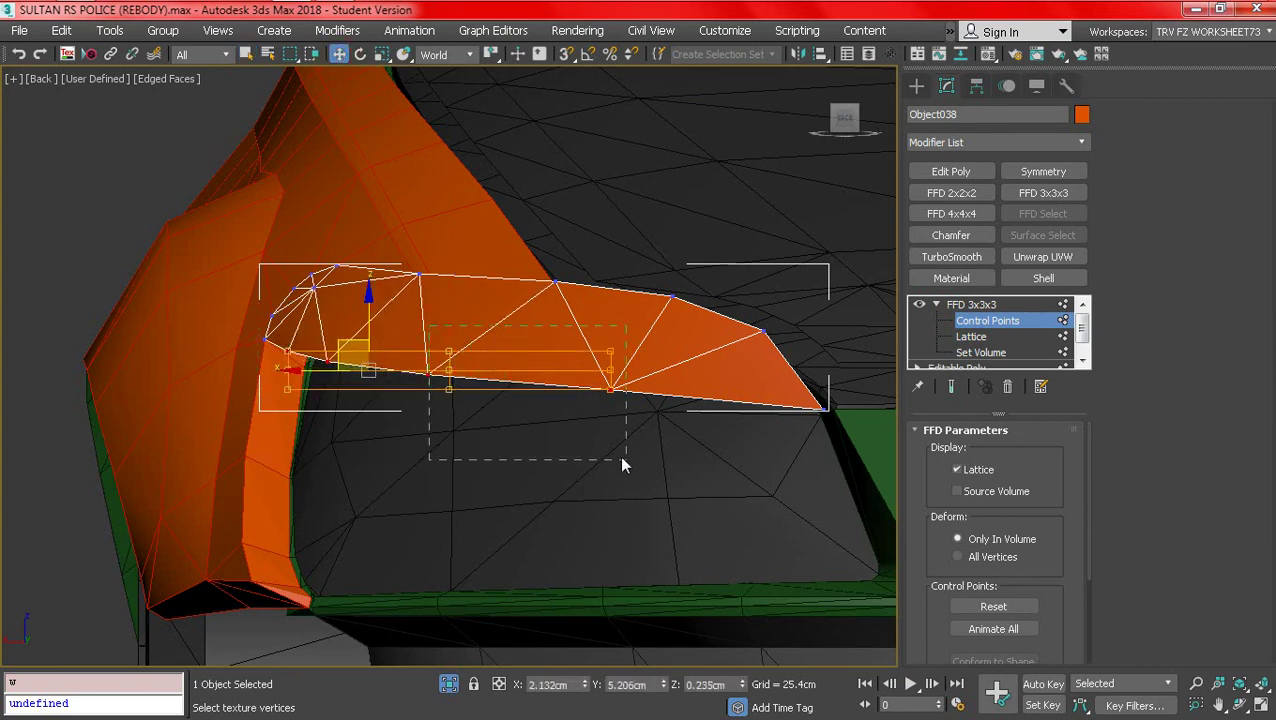
{"action": "mouse_move", "coordinate": [619, 336]}
{"action": "left_mouse_down"}
{"action": "mouse_move", "coordinate": [635, 319]}
{"action": "mouse_move", "coordinate": [621, 311]}
{"action": "mouse_move", "coordinate": [637, 318]}
{"action": "left_mouse_up"}
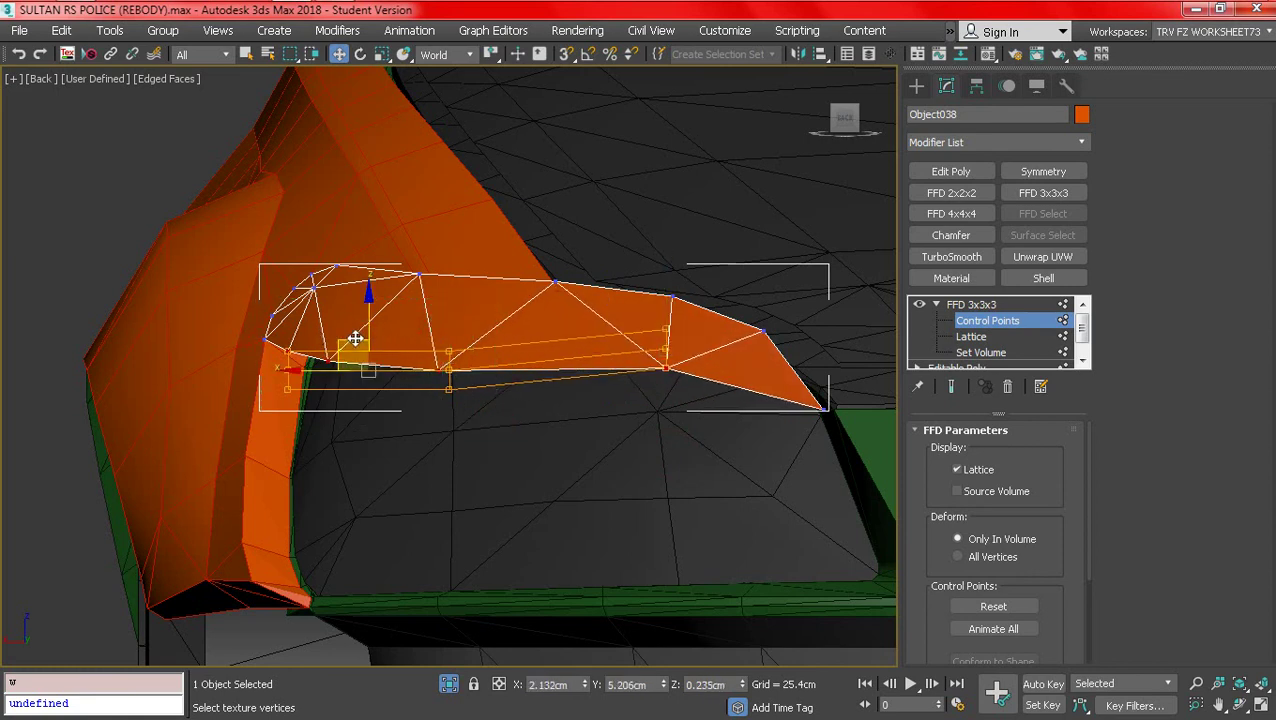
- Raise the lattice's middle control points along Z to curve the strip's lower edge over the headlight
{"action": "left_click_drag", "start_coordinate": [355, 339], "coordinate": [371, 312]}
{"action": "key", "text": "ctrl+z"}
{"action": "left_click_drag", "start_coordinate": [451, 317], "coordinate": [467, 251]}
{"action": "scroll", "coordinate": [463, 289], "scroll_direction": "down", "scroll_amount": 4}
{"action": "middle_click_drag", "start_coordinate": [488, 347], "coordinate": [517, 399], "text": "alt"}
{"action": "key", "text": "q"}
{"action": "middle_click_drag", "start_coordinate": [461, 297], "coordinate": [336, 91], "text": "alt"}
{"action": "middle_click_drag", "start_coordinate": [403, 240], "coordinate": [394, 381], "text": "alt"}
{"action": "scroll", "coordinate": [355, 305], "scroll_direction": "up", "scroll_amount": 3}
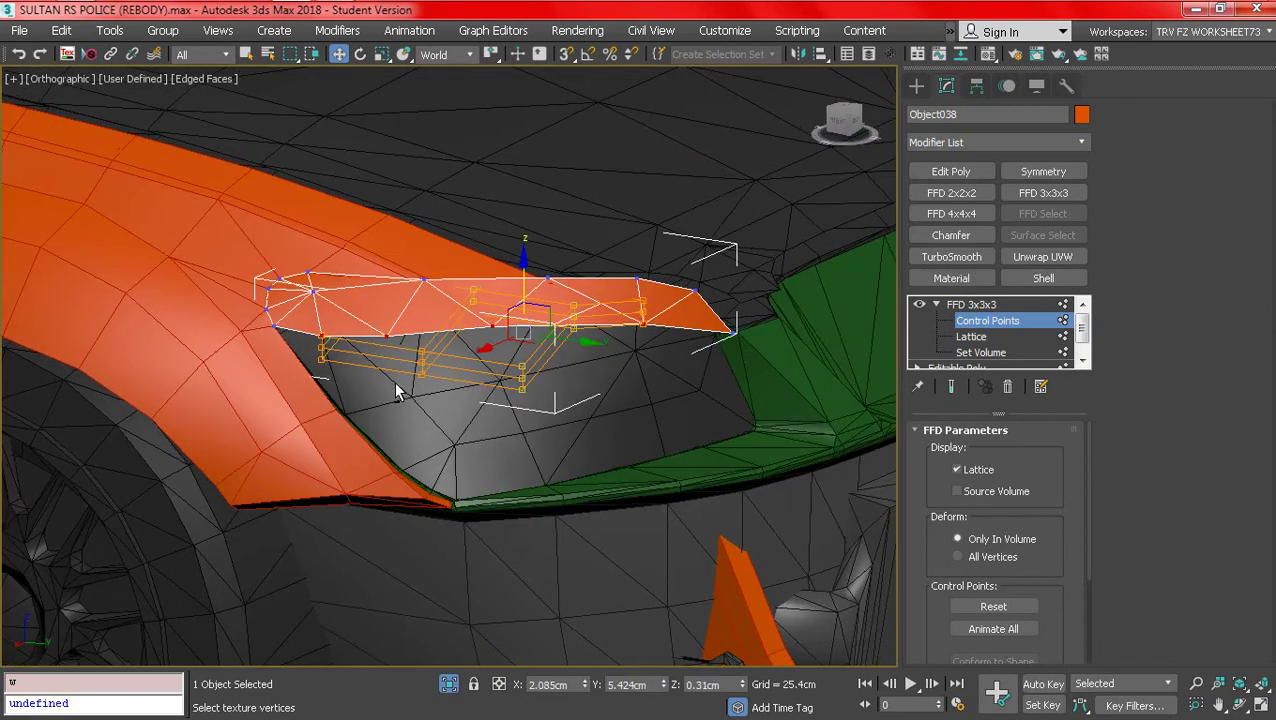
- Fine-tune the same control points slightly along Z and X, and collapse the FFD 3x3x3 modifier into the editable poly
{"action": "left_click_drag", "start_coordinate": [524, 284], "coordinate": [526, 289]}
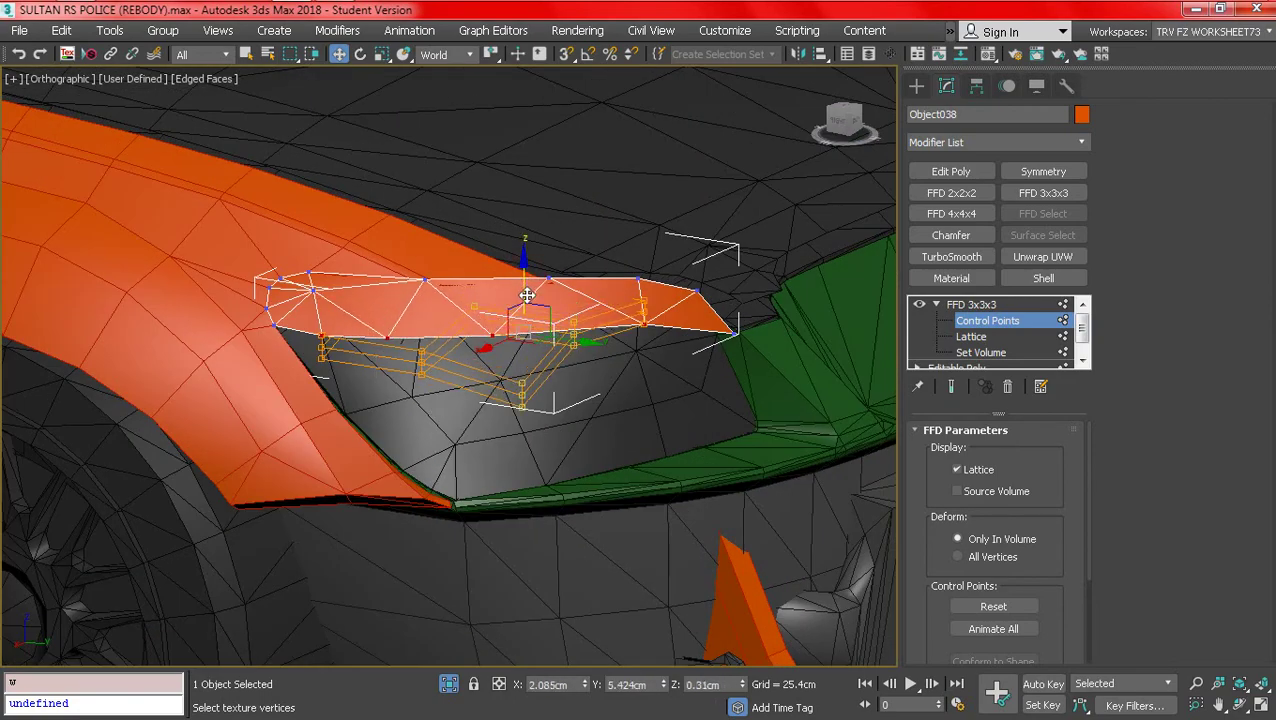
{"action": "middle_click_drag", "start_coordinate": [527, 296], "coordinate": [446, 341], "text": "alt"}
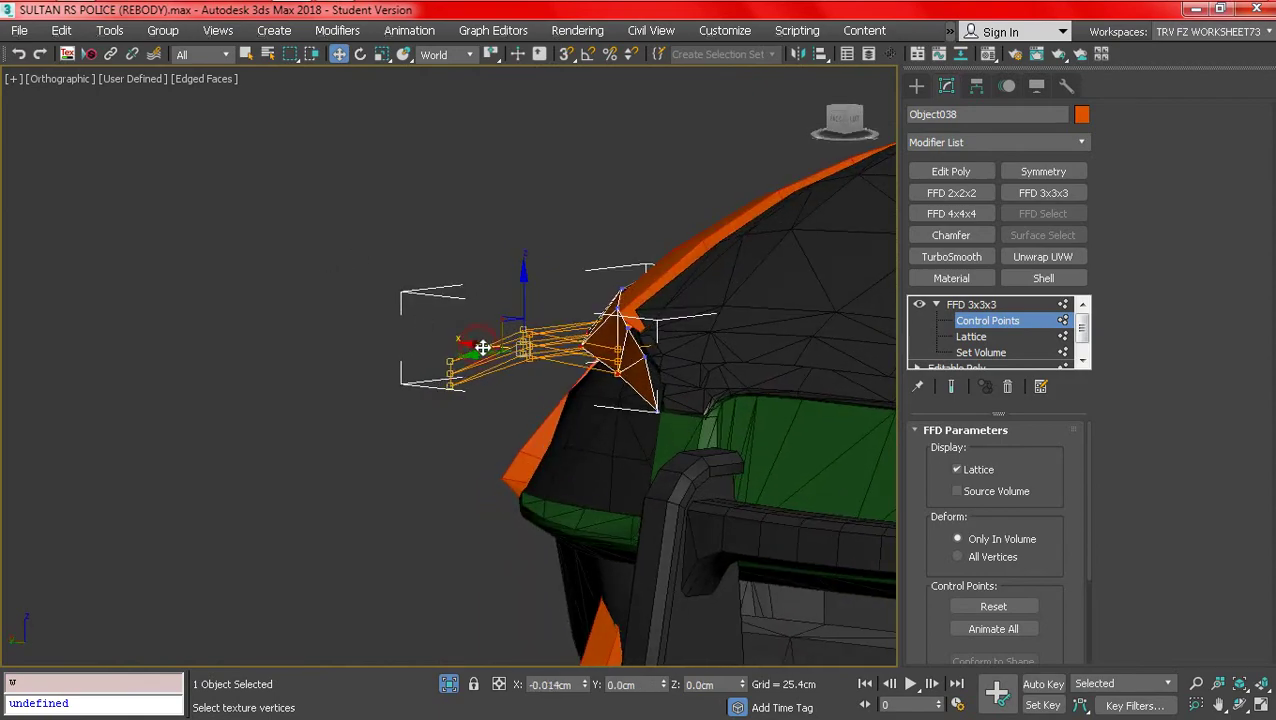
{"action": "middle_click_drag", "start_coordinate": [502, 364], "coordinate": [890, 410], "text": "alt"}
{"action": "right_click", "coordinate": [980, 306]}
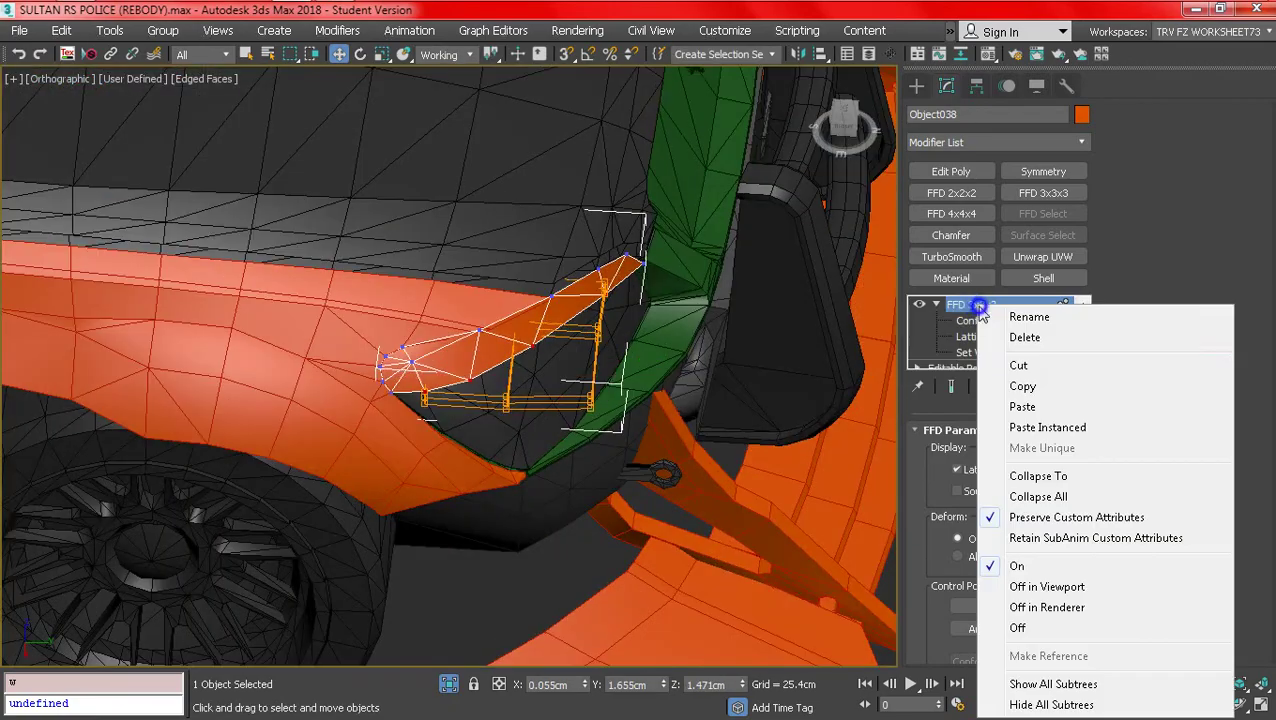
{"action": "left_click", "coordinate": [1015, 475]}
{"action": "key", "text": "F4"}
{"action": "scroll", "coordinate": [466, 332], "scroll_direction": "down", "scroll_amount": 8}
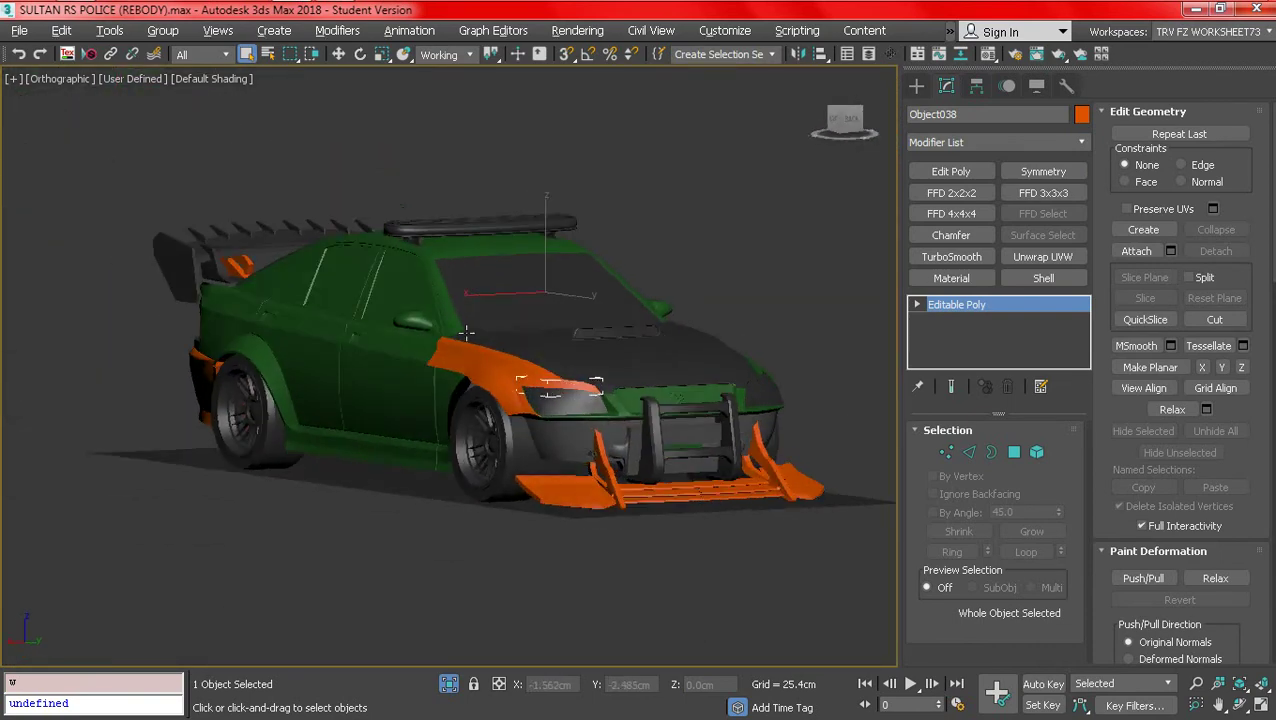
- Examine the reshaped strip on the full car and close up against the fender, with and without edges shown
{"action": "middle_click_drag", "start_coordinate": [466, 332], "coordinate": [341, 500], "text": "alt"}
{"action": "key", "text": "F4"}
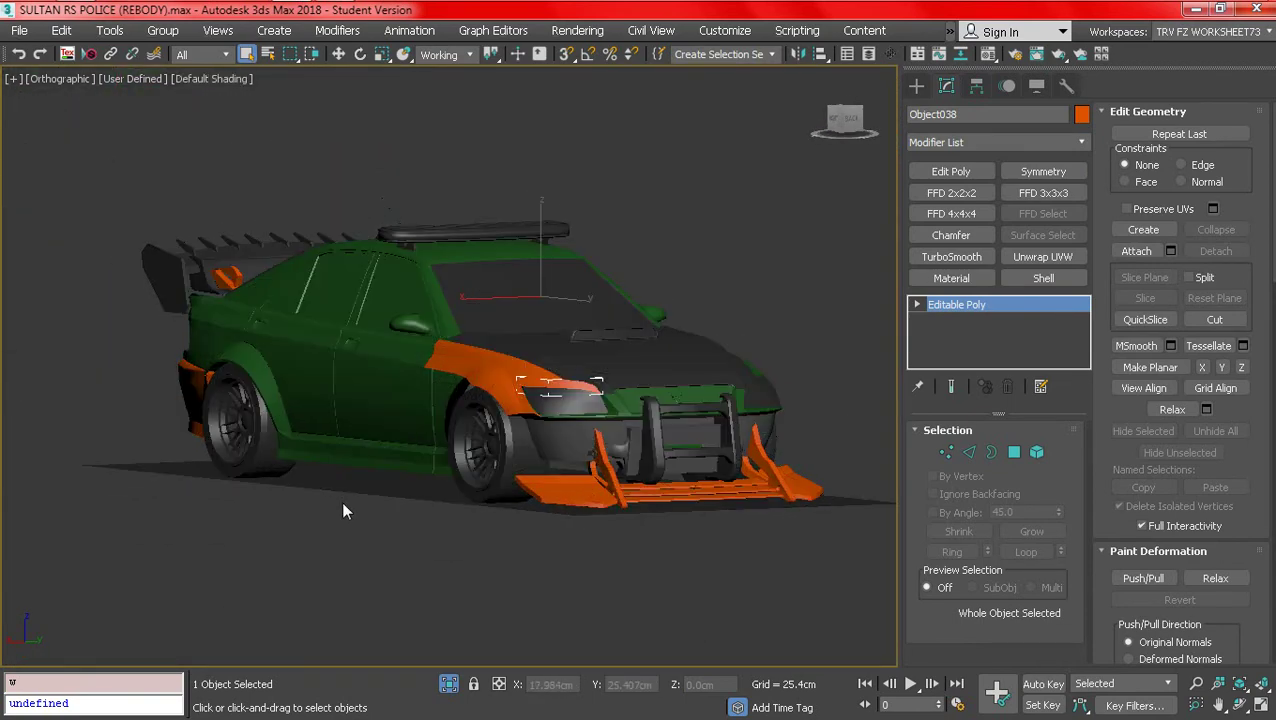
{"action": "left_click", "coordinate": [341, 503]}
{"action": "left_click", "coordinate": [604, 497]}
{"action": "key", "text": "F4"}
{"action": "mouse_move", "coordinate": [604, 497]}
{"action": "middle_mouse_down", "text": "alt"}
{"action": "mouse_move", "coordinate": [549, 453]}
{"action": "mouse_move", "coordinate": [620, 436]}
{"action": "mouse_move", "coordinate": [486, 413]}
{"action": "mouse_move", "coordinate": [490, 447]}
{"action": "mouse_move", "coordinate": [473, 447]}
{"action": "mouse_move", "coordinate": [521, 436]}
{"action": "mouse_move", "coordinate": [473, 347]}
{"action": "mouse_move", "coordinate": [530, 393]}
{"action": "mouse_move", "coordinate": [507, 427]}
{"action": "mouse_move", "coordinate": [419, 306]}
{"action": "mouse_move", "coordinate": [486, 413]}
{"action": "middle_mouse_up", "text": "alt"}
{"action": "key", "text": "F4"}
{"action": "scroll", "coordinate": [637, 431], "scroll_direction": "up", "scroll_amount": 6}
{"action": "scroll", "coordinate": [637, 431], "scroll_direction": "up", "scroll_amount": 2}
{"action": "left_click", "coordinate": [640, 428]}
{"action": "left_click", "coordinate": [476, 408]}
{"action": "key", "text": "F4"}
{"action": "key", "text": "F4"}
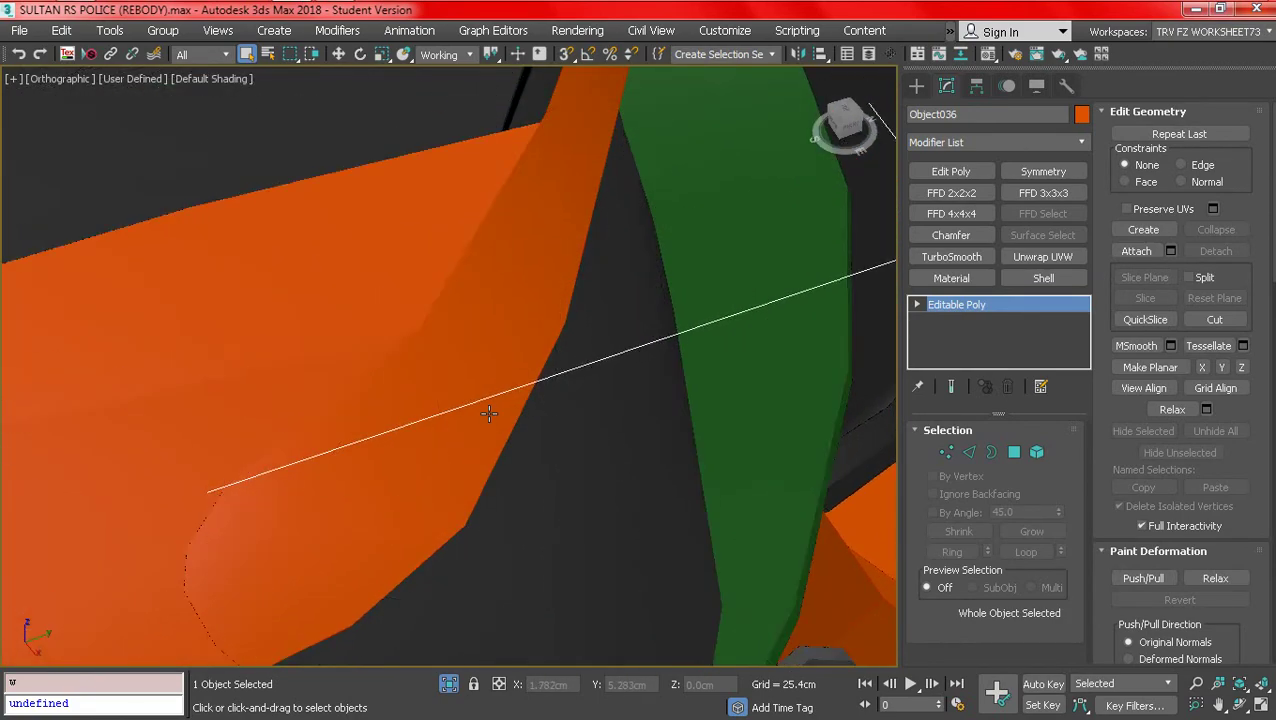
{"action": "key", "text": "ctrl+z"}
- Show only the hood, orange fender, headlight strip, headlight and front wheel by hiding all other car parts
{"action": "middle_click_drag", "start_coordinate": [456, 350], "coordinate": [350, 370], "text": "alt"}
{"action": "scroll", "coordinate": [438, 302], "scroll_direction": "down", "scroll_amount": 3}
{"action": "left_click", "coordinate": [404, 383], "text": "ctrl"}
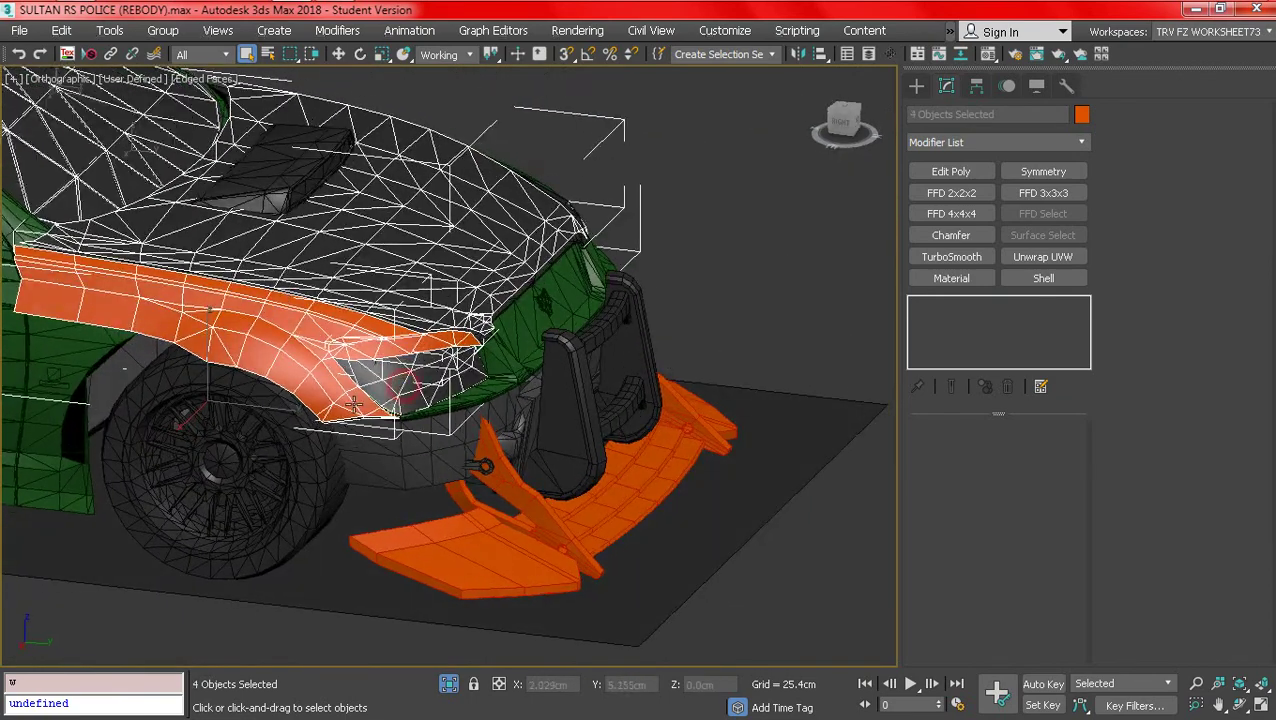
{"action": "left_click", "coordinate": [275, 430], "text": "ctrl"}
{"action": "right_click", "coordinate": [275, 418]}
{"action": "left_click", "coordinate": [339, 240]}
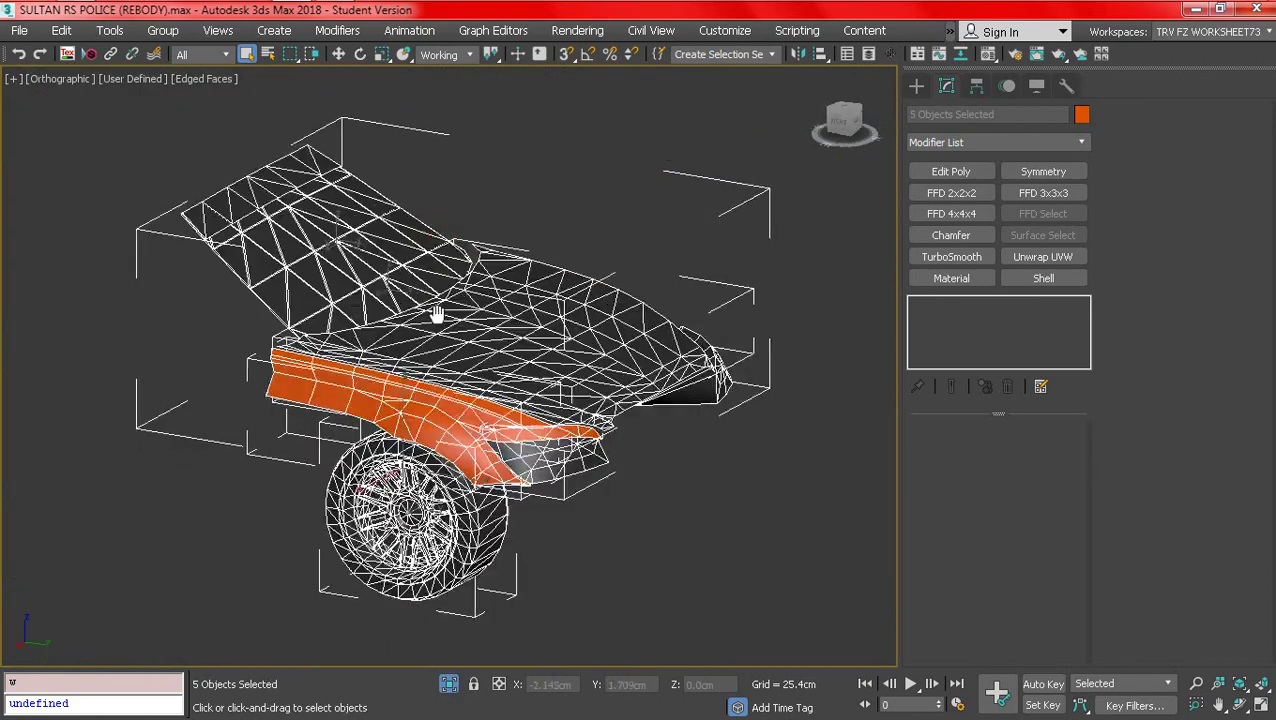
- Examine how the strip meets the headlight and the fender crease, with and without edges shown
{"action": "left_click", "coordinate": [624, 507]}
{"action": "scroll", "coordinate": [582, 433], "scroll_direction": "up", "scroll_amount": 5}
{"action": "left_click", "coordinate": [582, 433]}
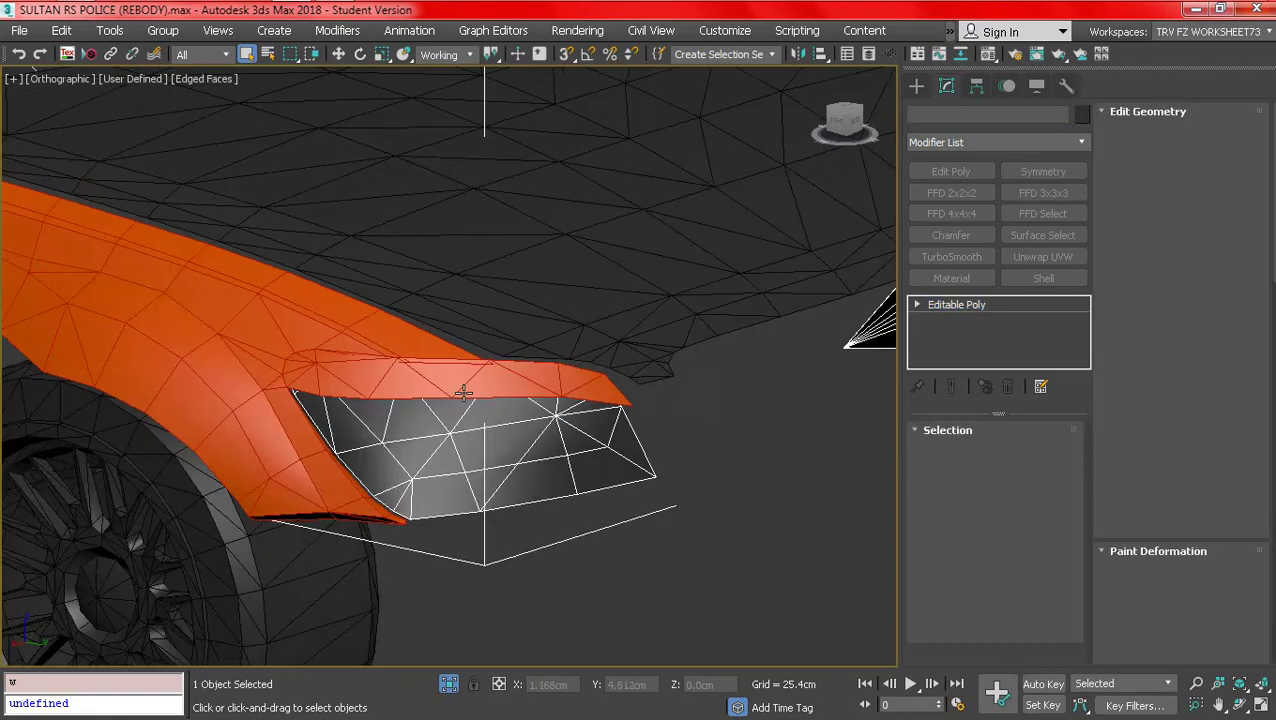
{"action": "middle_click_drag", "start_coordinate": [585, 435], "coordinate": [634, 520], "text": "alt"}
{"action": "scroll", "coordinate": [452, 365], "scroll_direction": "up", "scroll_amount": 3}
{"action": "key", "text": "F4"}
{"action": "left_click", "coordinate": [458, 375]}
{"action": "key", "text": "F4"}
{"action": "middle_click_drag", "start_coordinate": [360, 393], "coordinate": [408, 345]}
{"action": "left_click", "coordinate": [359, 377]}
{"action": "scroll", "coordinate": [362, 385], "scroll_direction": "up", "scroll_amount": 6}
{"action": "scroll", "coordinate": [380, 385], "scroll_direction": "down", "scroll_amount": 3}
- Snap the strip's upper-edge vertex onto the nearby fender crease vertex using 3D vertex snapping
{"action": "scroll", "coordinate": [440, 342], "scroll_direction": "up", "scroll_amount": 2}
{"action": "left_click", "coordinate": [946, 453]}
{"action": "left_click", "coordinate": [372, 295]}
{"action": "scroll", "coordinate": [408, 345], "scroll_direction": "up", "scroll_amount": 4}
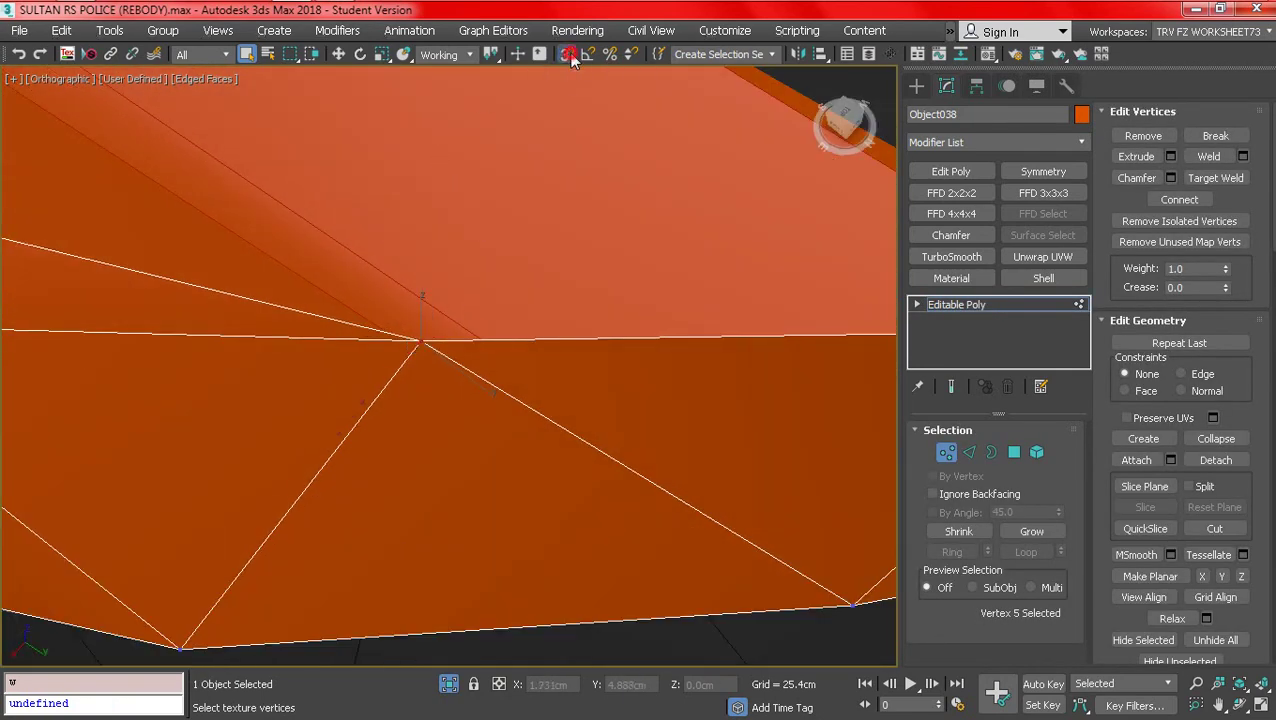
{"action": "left_click", "coordinate": [338, 54]}
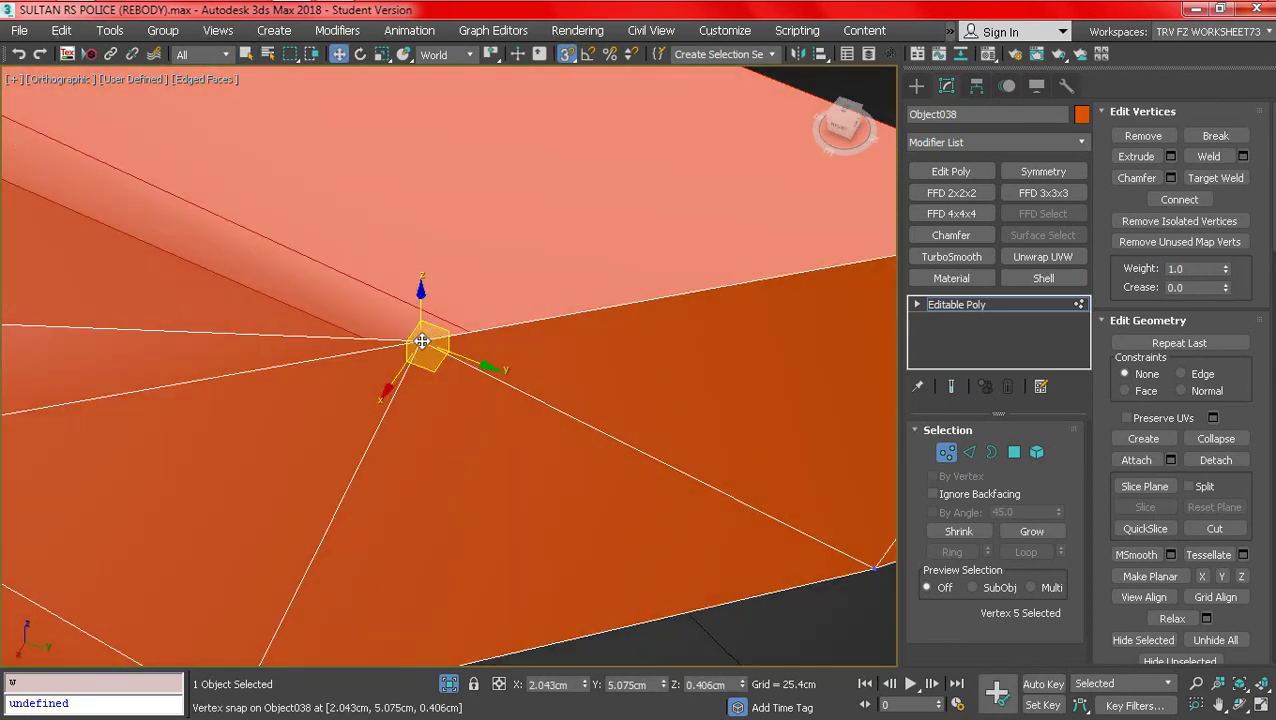
{"action": "left_click_drag", "start_coordinate": [421, 347], "coordinate": [436, 376]}
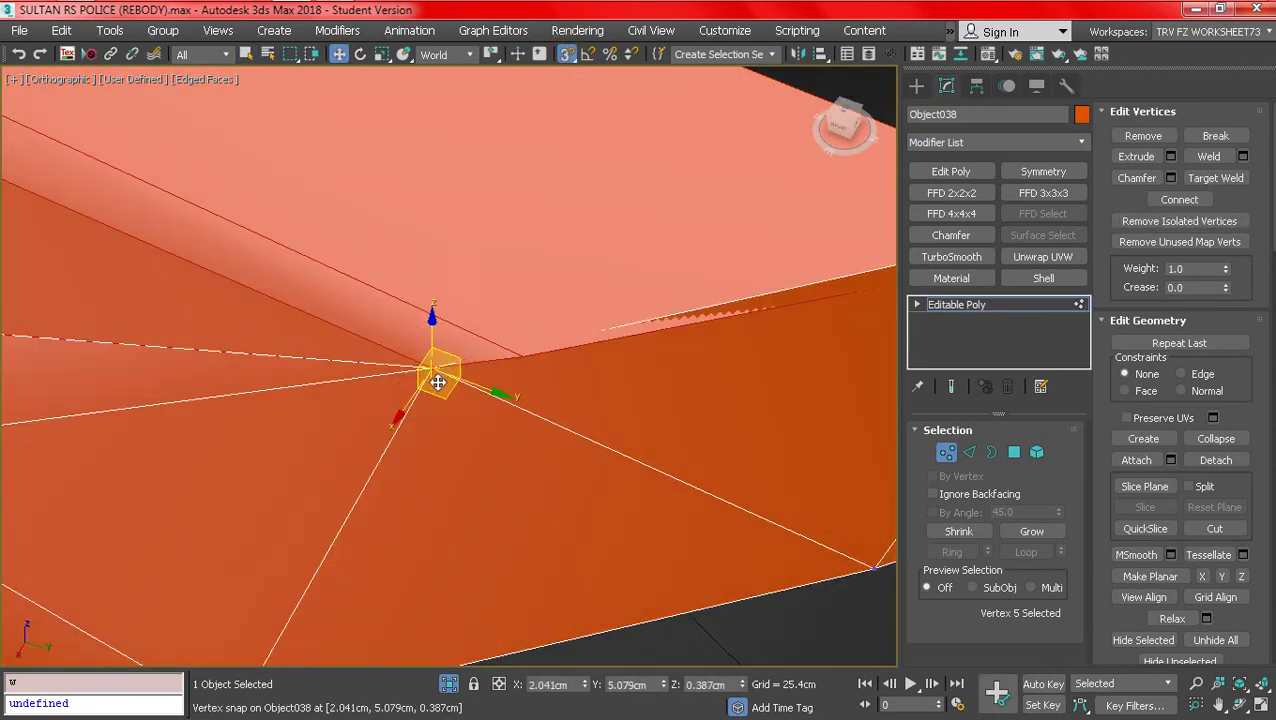
{"action": "middle_click_drag", "start_coordinate": [438, 382], "coordinate": [720, 463], "text": "alt"}
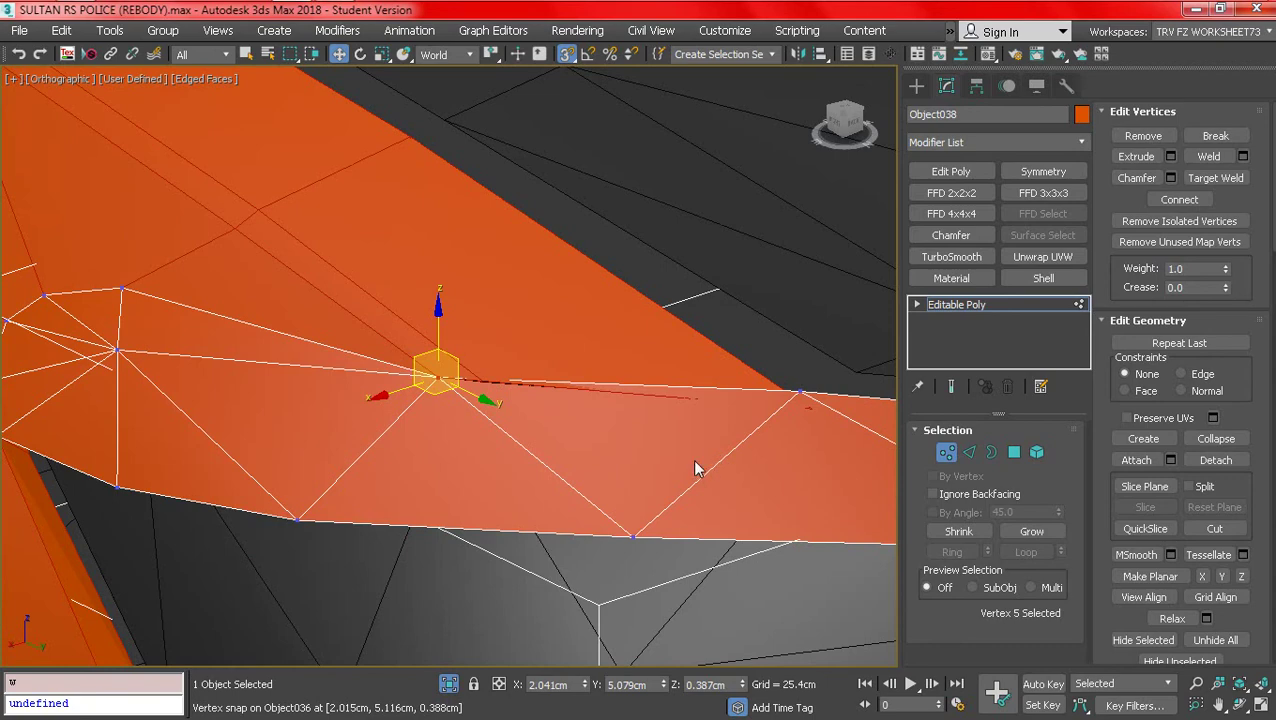
- Connect the three edges beside the snapped vertex with one segment across the strip
{"action": "key", "text": "2"}
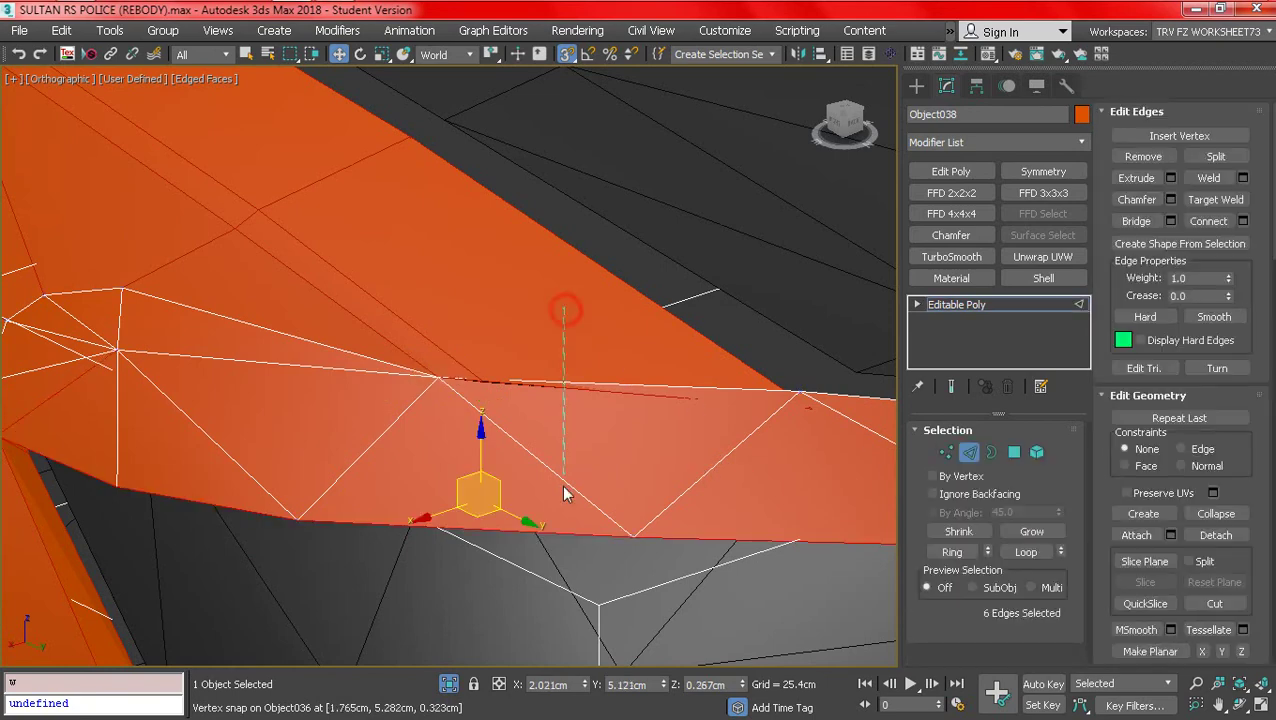
{"action": "left_click_drag", "start_coordinate": [564, 566], "coordinate": [628, 528]}
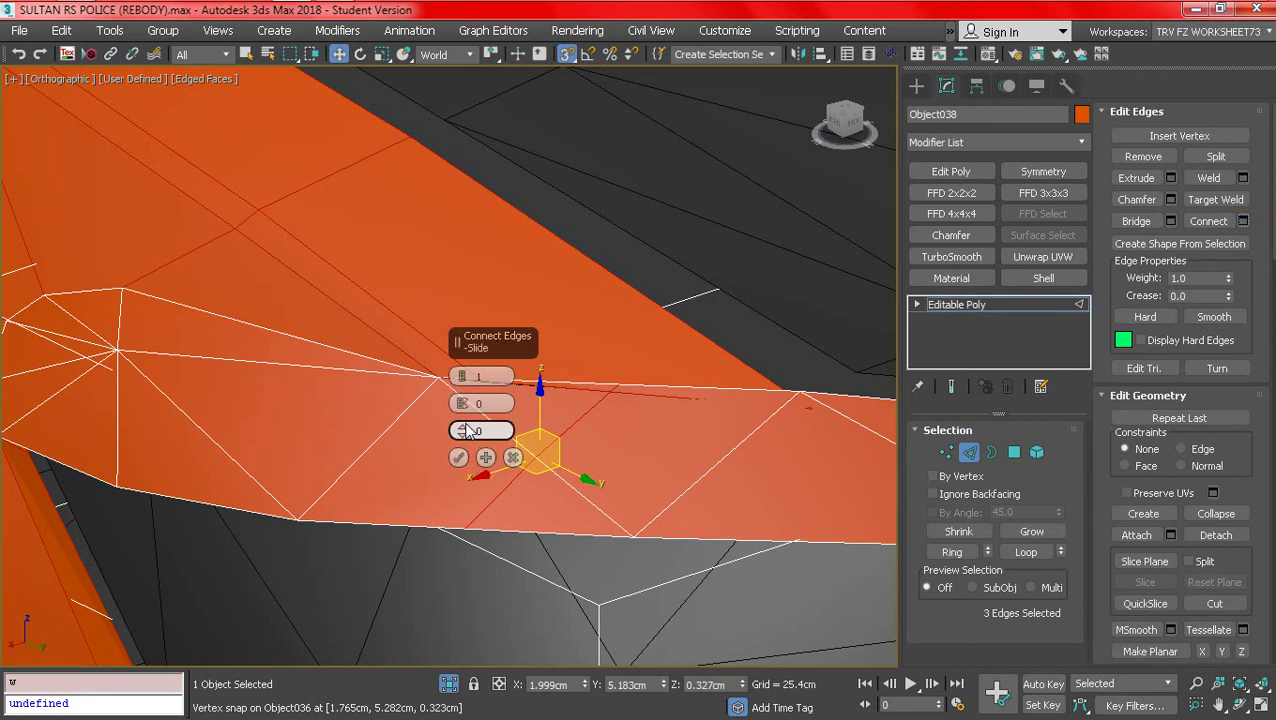
{"action": "left_click", "coordinate": [458, 457]}
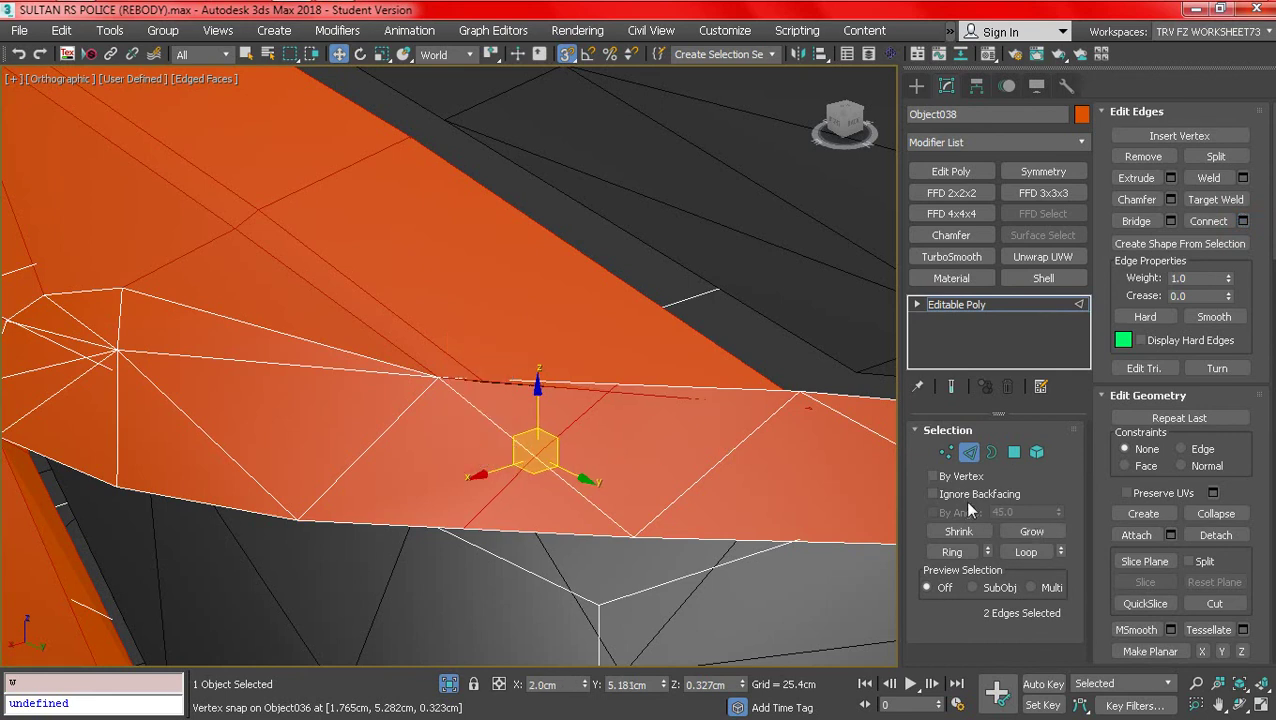
- Target-weld the surplus vertices of the new segment, keeping its upper vertex joined to the lower-edge vertex
{"action": "left_click", "coordinate": [945, 453]}
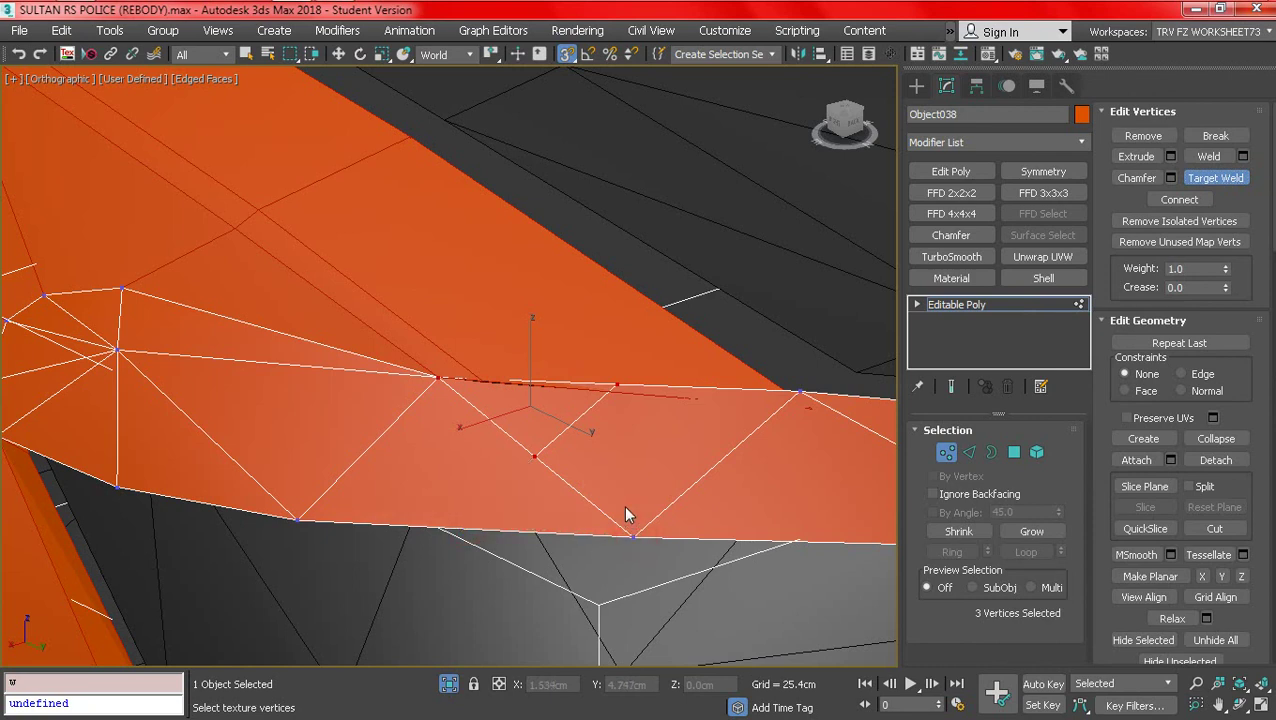
{"action": "key", "text": "ctrl+z"}
{"action": "left_click", "coordinate": [465, 529]}
{"action": "right_click", "coordinate": [614, 384]}
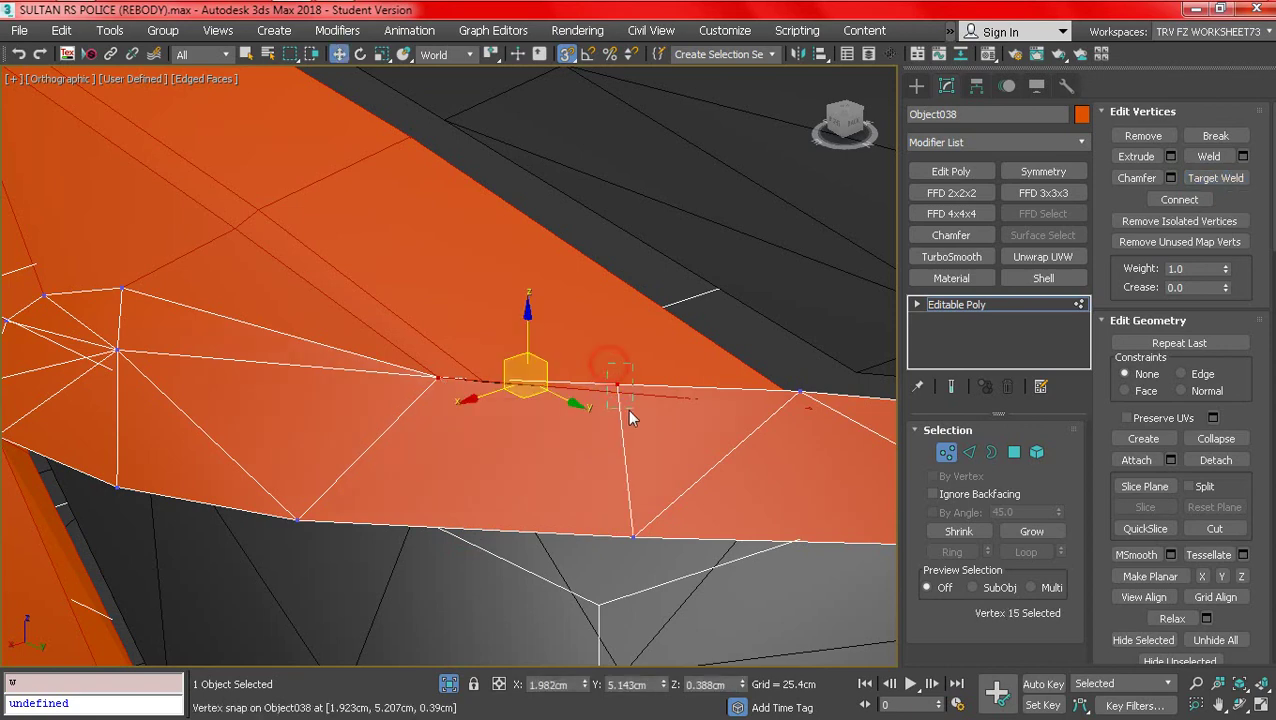
- Snap the new upper-edge vertex onto the fender's second crease vertex at X 2.015, Y 5.116, Z 0.388 cm
{"action": "left_click_drag", "start_coordinate": [614, 392], "coordinate": [437, 378]}
{"action": "middle_click_drag", "start_coordinate": [484, 397], "coordinate": [605, 458], "text": "alt"}
{"action": "scroll", "coordinate": [521, 411], "scroll_direction": "down", "scroll_amount": 4}
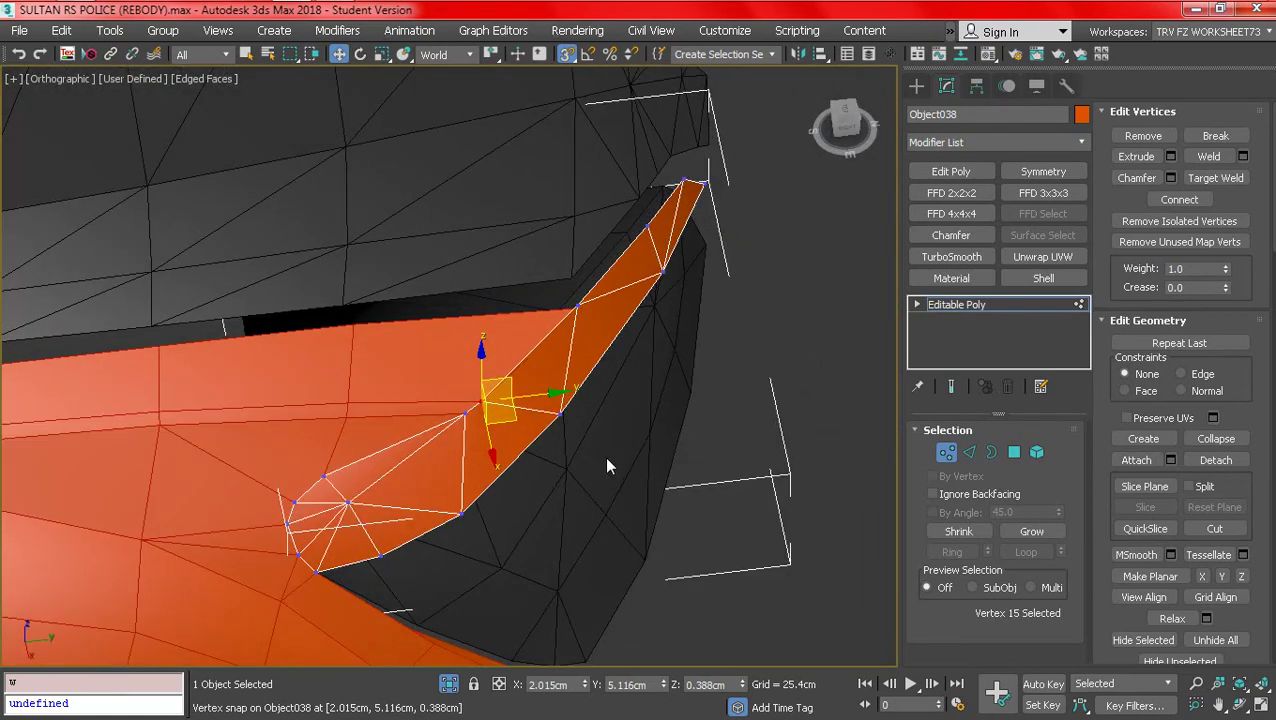
- Connect the short upper edge between the two snapped vertices to the strip's lower edge with a new edge
{"action": "key", "text": "q"}
{"action": "left_click", "coordinate": [967, 454]}
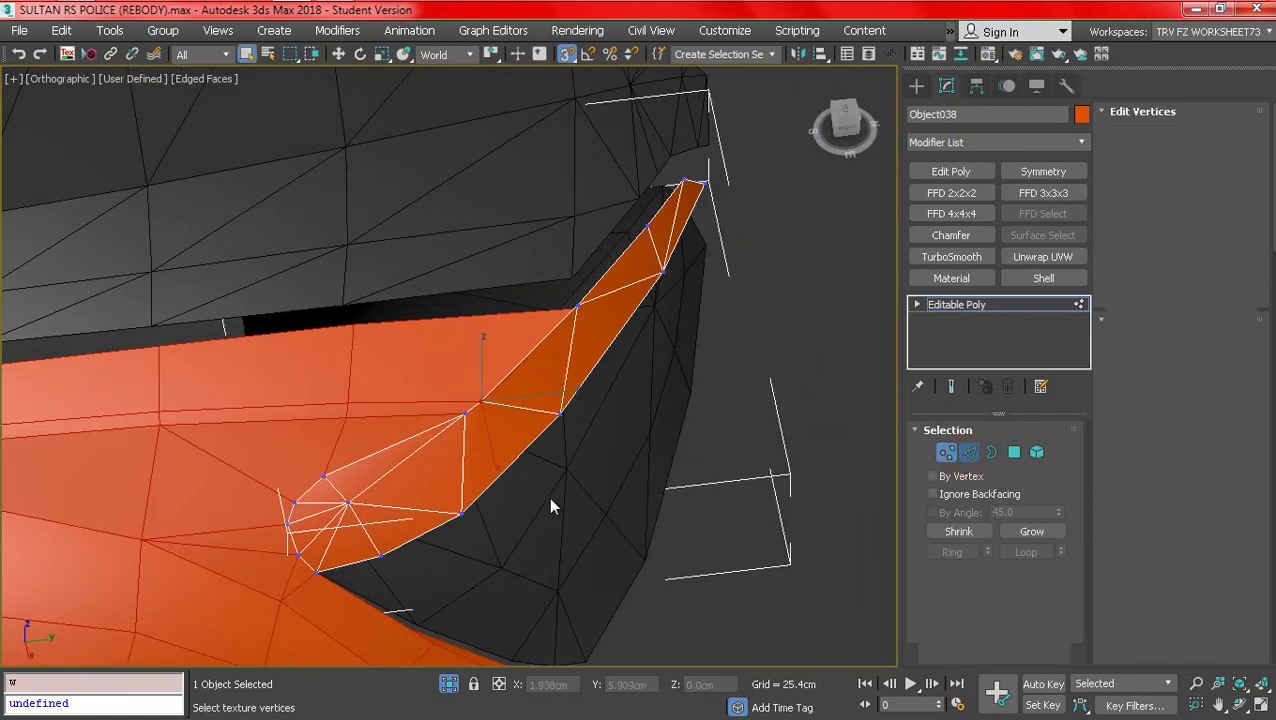
{"action": "middle_click_drag", "start_coordinate": [523, 444], "coordinate": [498, 416], "text": "alt"}
{"action": "scroll", "coordinate": [498, 416], "scroll_direction": "up", "scroll_amount": 3}
{"action": "scroll", "coordinate": [495, 400], "scroll_direction": "up", "scroll_amount": 2}
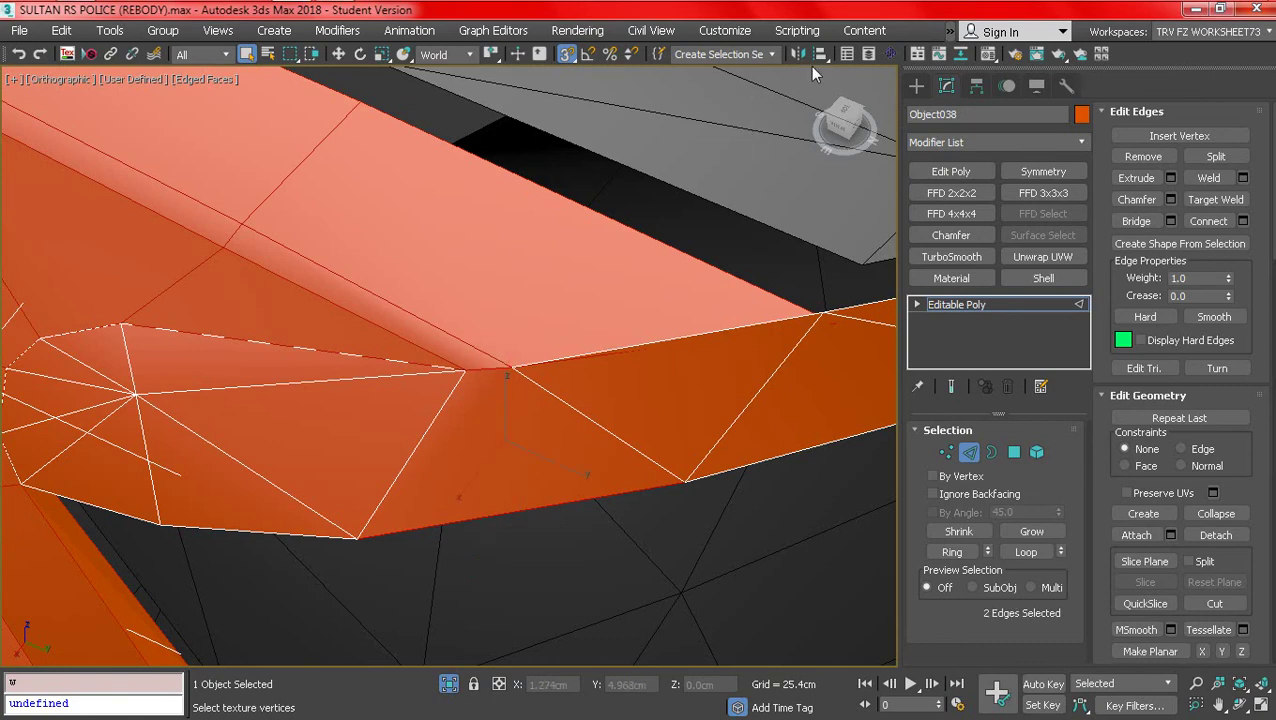
{"action": "left_click", "coordinate": [889, 54]}
{"action": "mouse_move", "coordinate": [602, 410]}
{"action": "middle_mouse_down", "text": "alt"}
{"action": "mouse_move", "coordinate": [688, 404]}
{"action": "mouse_move", "coordinate": [706, 431]}
{"action": "mouse_move", "coordinate": [622, 405]}
{"action": "middle_mouse_up", "text": "alt"}
- Target-weld the new cross edge's upper vertex onto the neighbouring crease vertex on the strip's upper edge
{"action": "left_click", "coordinate": [945, 453]}
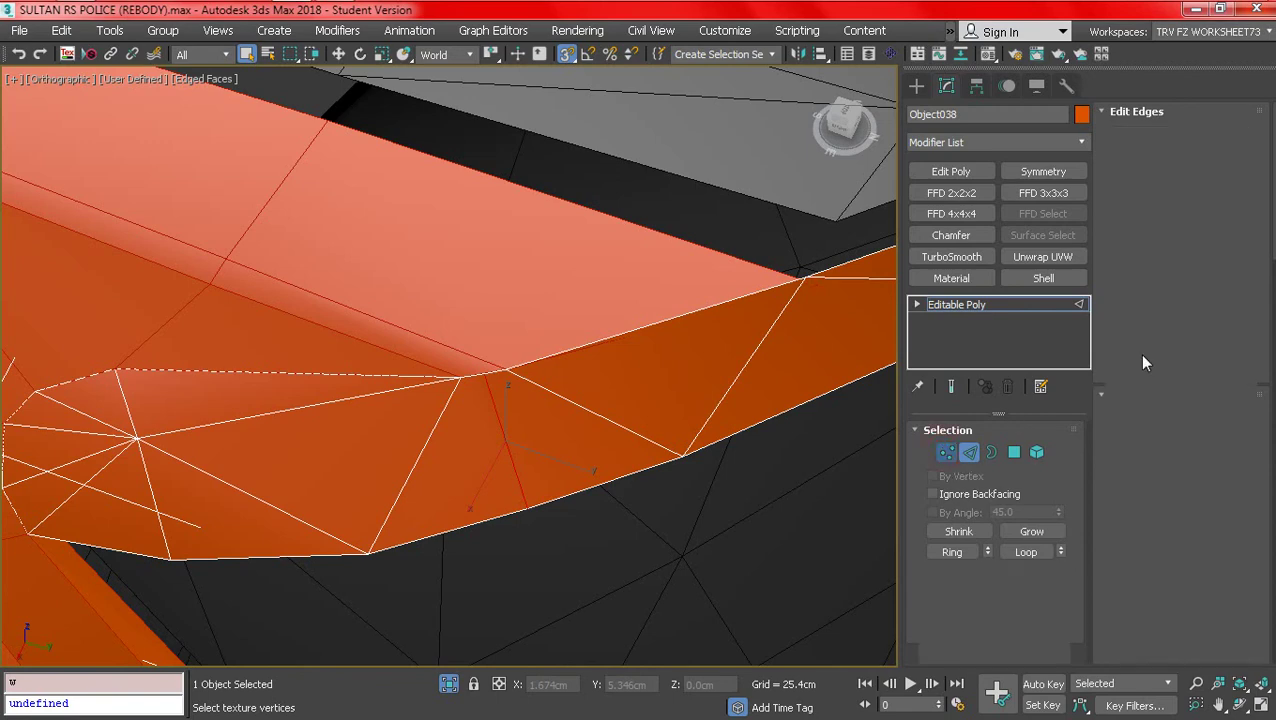
{"action": "left_click", "coordinate": [1228, 177]}
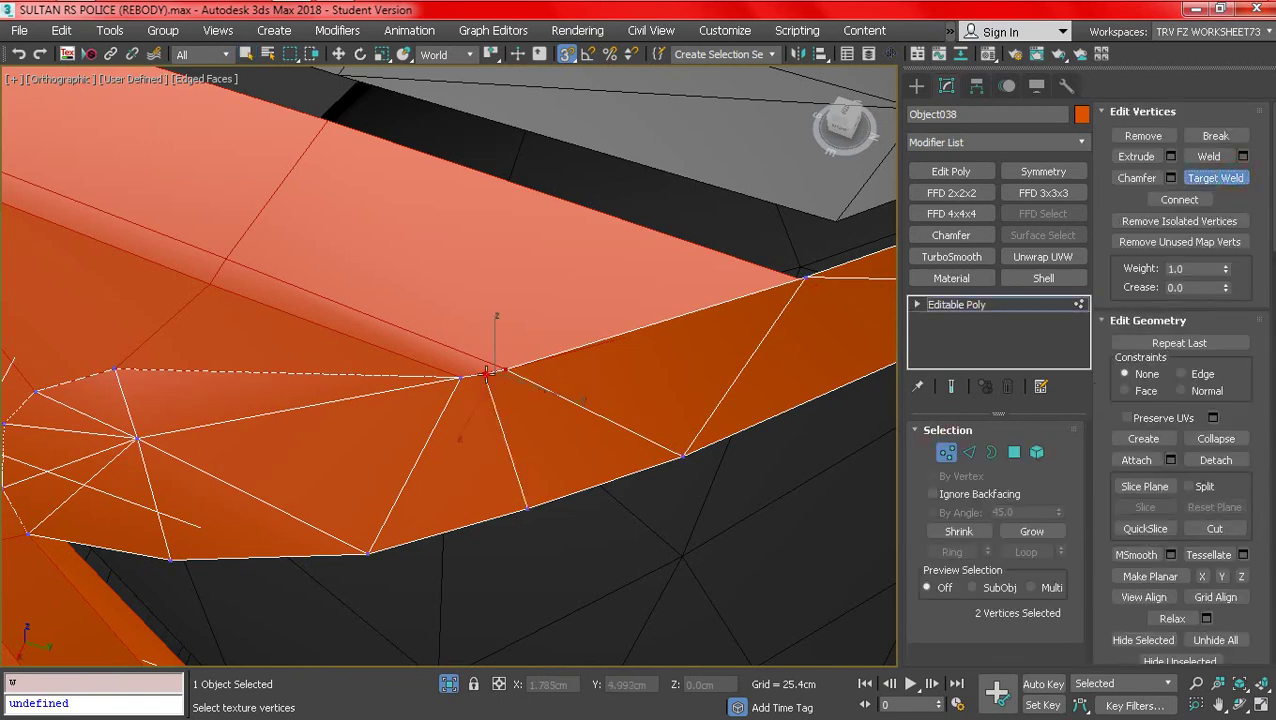
{"action": "left_click", "coordinate": [509, 370]}
{"action": "scroll", "coordinate": [512, 372], "scroll_direction": "down", "scroll_amount": 3}
{"action": "middle_click_drag", "start_coordinate": [523, 380], "coordinate": [690, 427], "text": "alt"}
{"action": "right_click", "coordinate": [690, 430]}
{"action": "key", "text": "F4"}
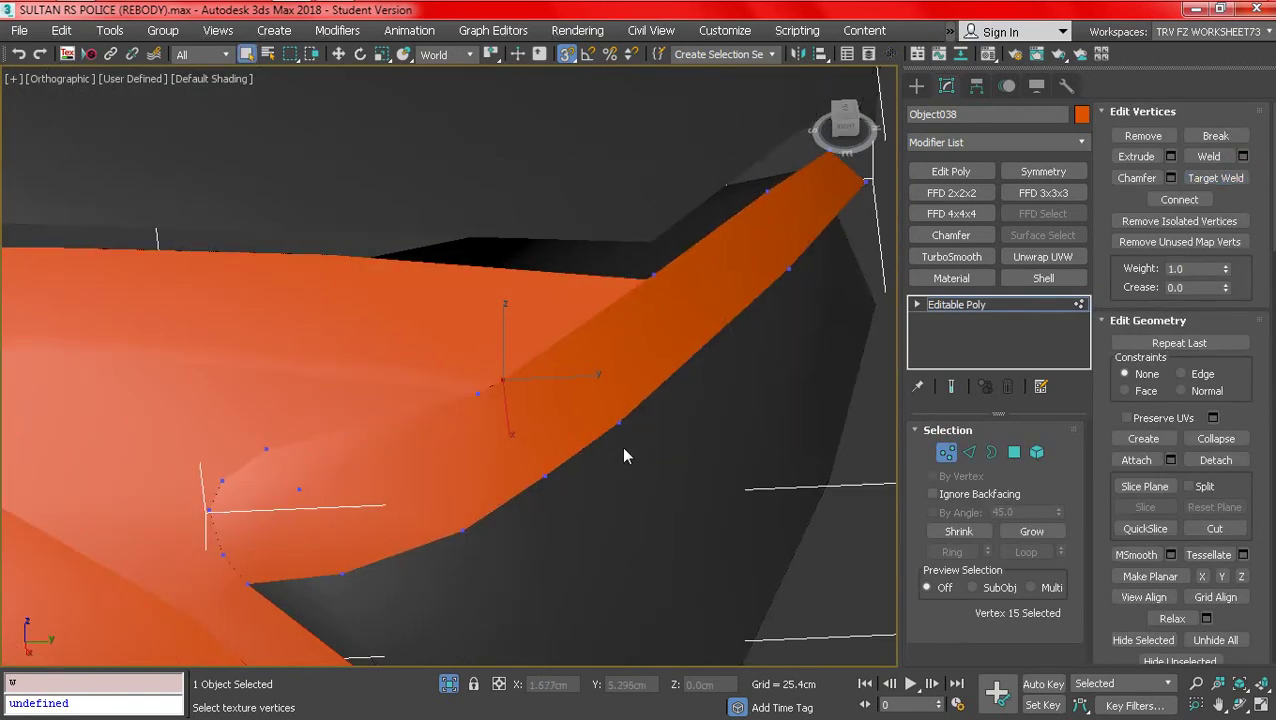
- Examine how the strip fits the fender, hood and headlight from several angles, with and without edge display
{"action": "middle_click_drag", "start_coordinate": [621, 446], "coordinate": [700, 452], "text": "alt"}
{"action": "scroll", "coordinate": [609, 444], "scroll_direction": "down", "scroll_amount": 5}
{"action": "key", "text": "F4"}
{"action": "middle_click_drag", "start_coordinate": [609, 444], "coordinate": [278, 386], "text": "alt"}
{"action": "key", "text": "F4"}
{"action": "left_click", "coordinate": [248, 372]}
{"action": "scroll", "coordinate": [441, 413], "scroll_direction": "down", "scroll_amount": 3}
{"action": "key", "text": "F4"}
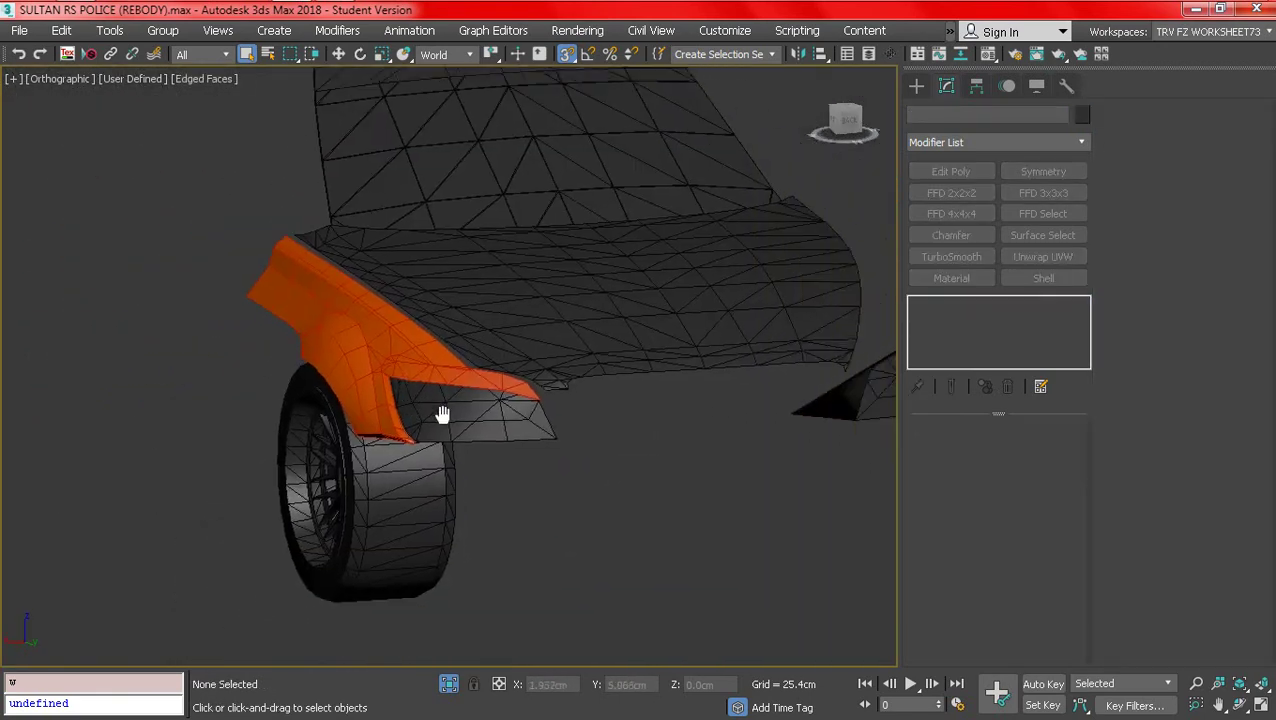
{"action": "key", "text": "F4"}
{"action": "middle_click_drag", "start_coordinate": [441, 413], "coordinate": [587, 504], "text": "alt"}
{"action": "scroll", "coordinate": [587, 504], "scroll_direction": "up", "scroll_amount": 4}
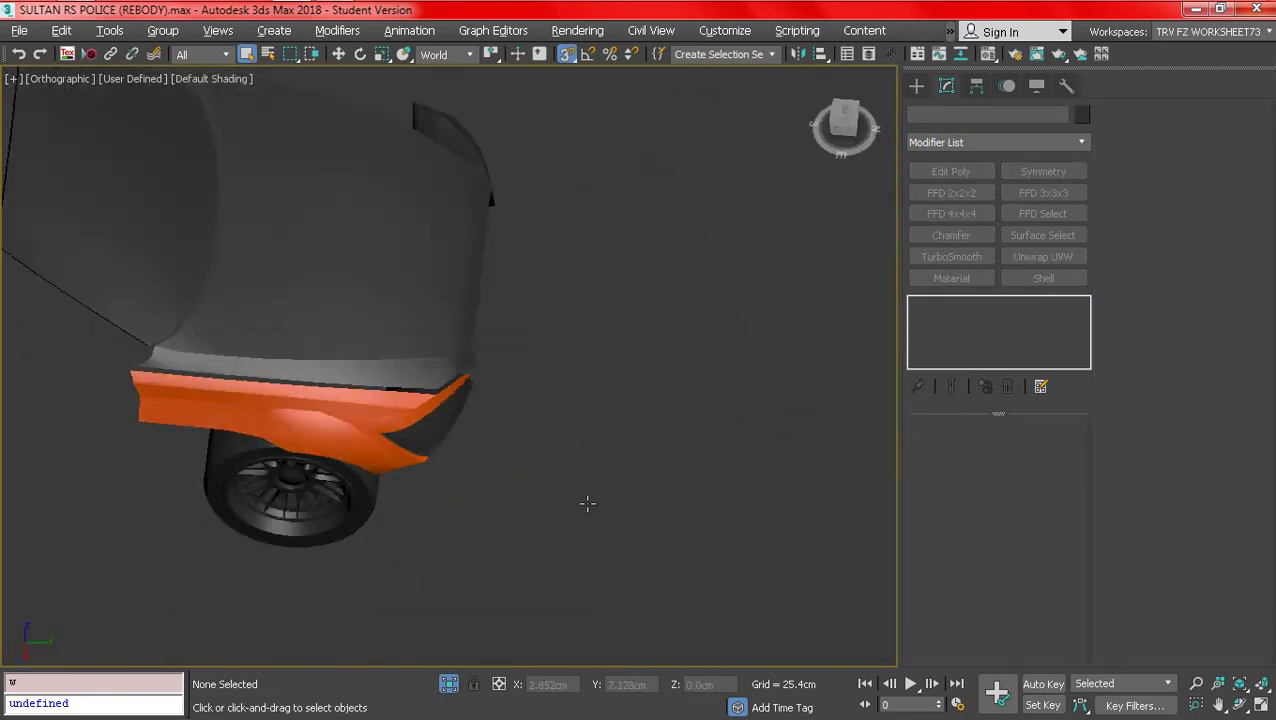
{"action": "key", "text": "F4"}
{"action": "scroll", "coordinate": [441, 393], "scroll_direction": "up", "scroll_amount": 5}
{"action": "key", "text": "F4"}
{"action": "key", "text": "F4"}
{"action": "left_click", "coordinate": [345, 401]}
{"action": "scroll", "coordinate": [345, 401], "scroll_direction": "down", "scroll_amount": 5}
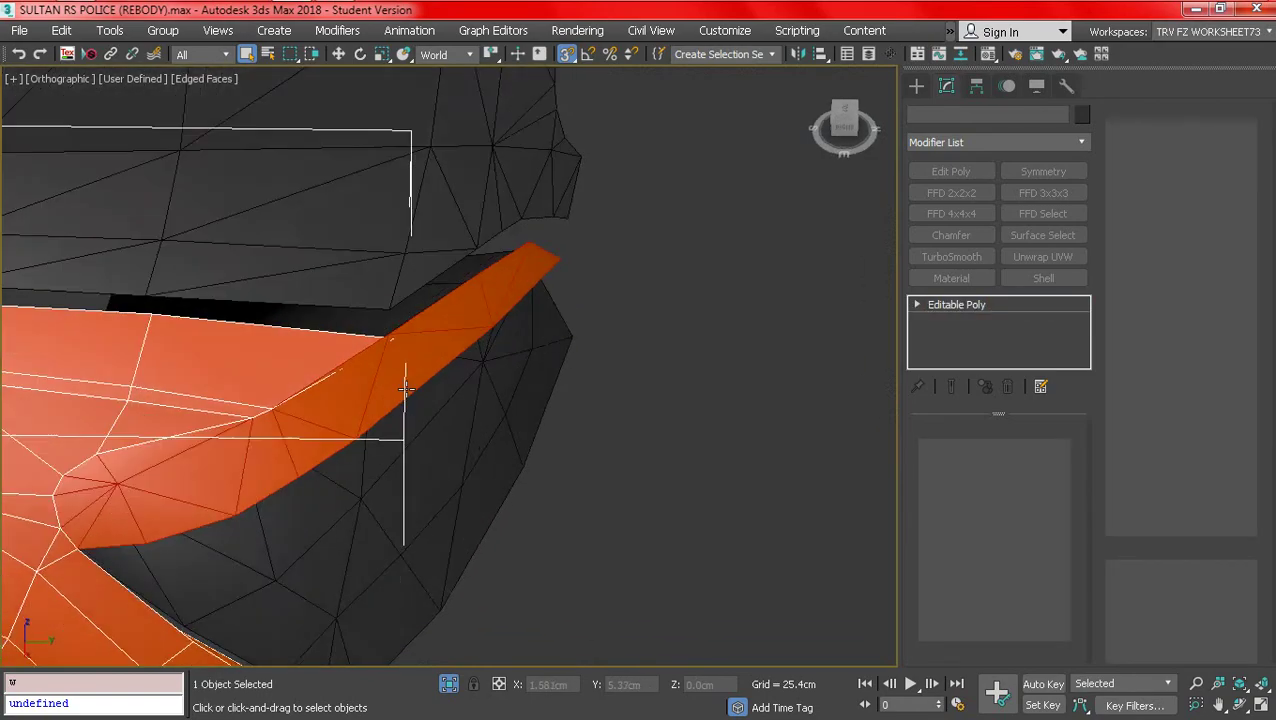
{"action": "middle_click_drag", "start_coordinate": [415, 421], "coordinate": [356, 379], "text": "alt"}
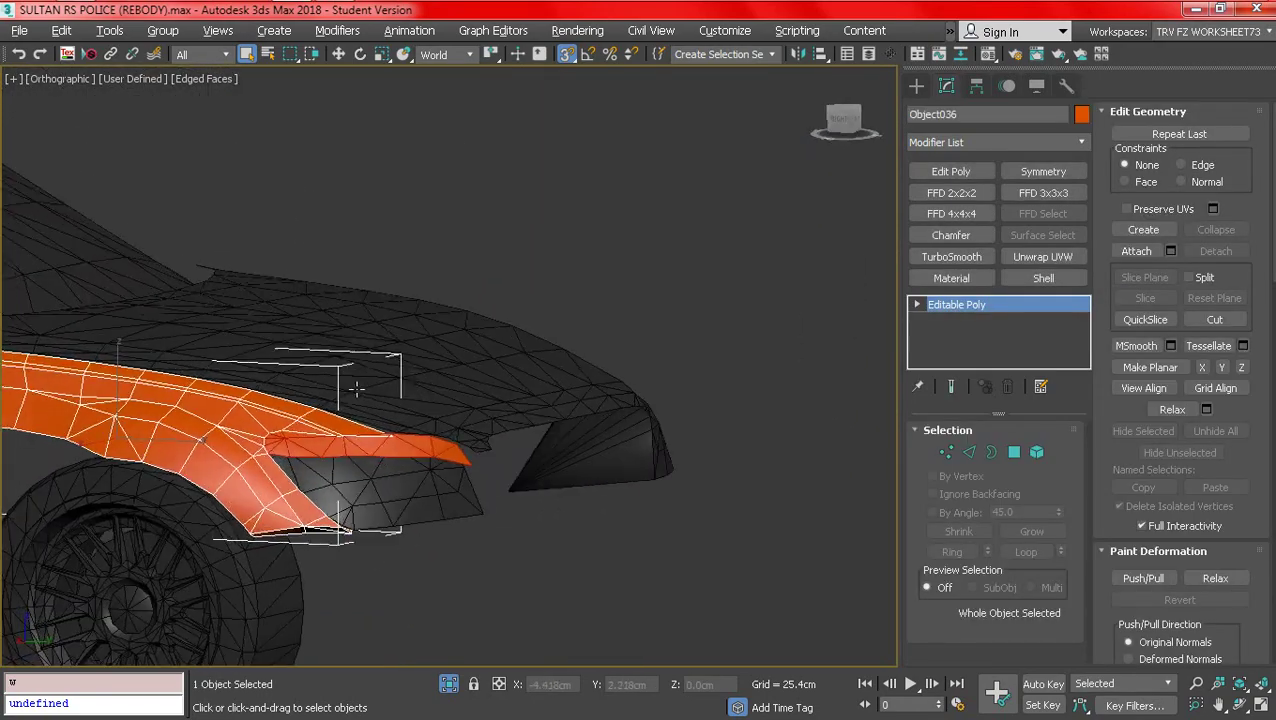
{"action": "scroll", "coordinate": [356, 379], "scroll_direction": "up", "scroll_amount": 4}
{"action": "left_click", "coordinate": [328, 479]}
{"action": "middle_click_drag", "start_coordinate": [328, 479], "coordinate": [417, 464], "text": "alt"}
{"action": "scroll", "coordinate": [333, 441], "scroll_direction": "up", "scroll_amount": 5}
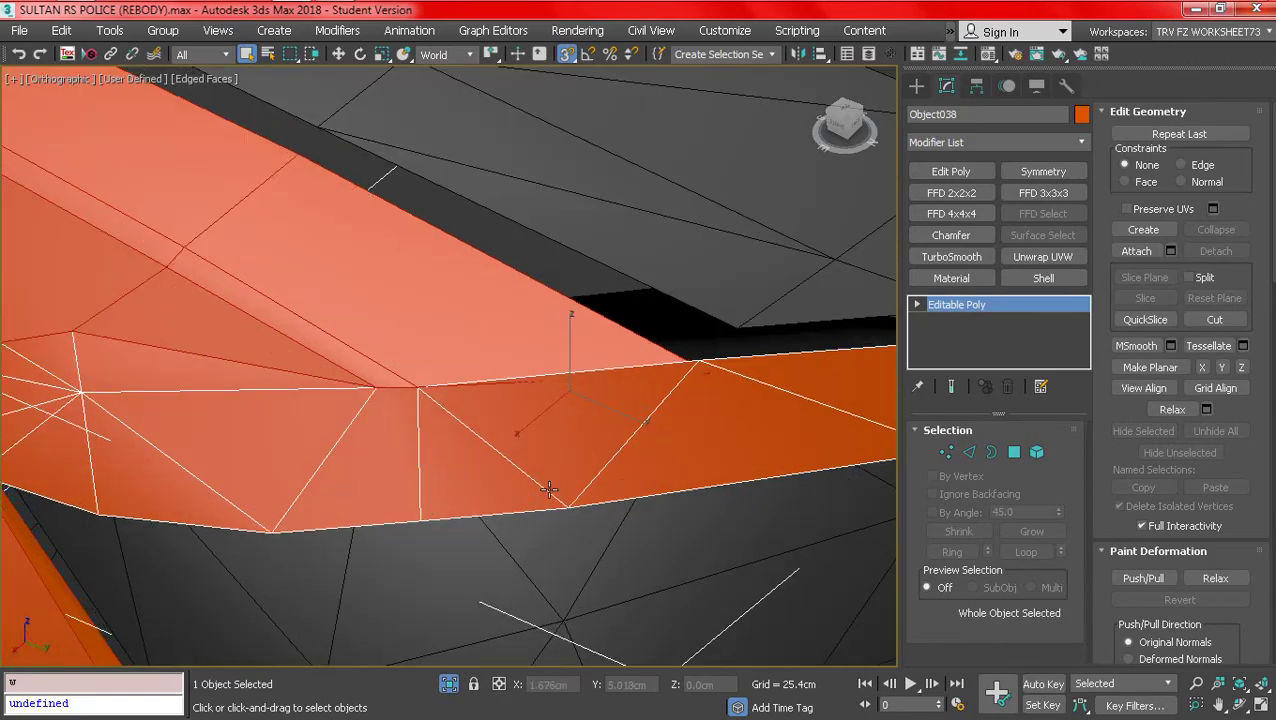
{"action": "middle_click_drag", "start_coordinate": [549, 490], "coordinate": [835, 222], "text": "alt"}
{"action": "scroll", "coordinate": [644, 487], "scroll_direction": "down", "scroll_amount": 4}
- In the top view, move the two middle vertices on the strip's outer lower edge slightly to even out its curve
{"action": "left_click", "coordinate": [845, 121]}
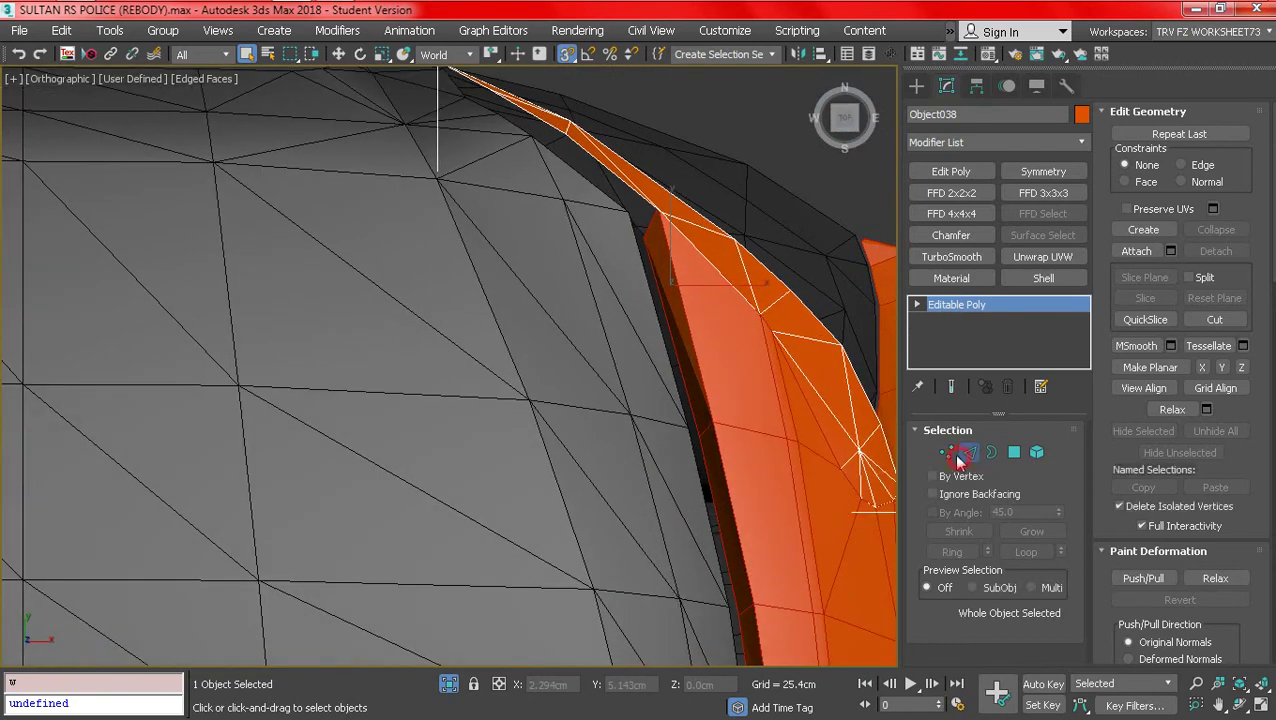
{"action": "left_click", "coordinate": [969, 452]}
{"action": "left_click", "coordinate": [944, 452]}
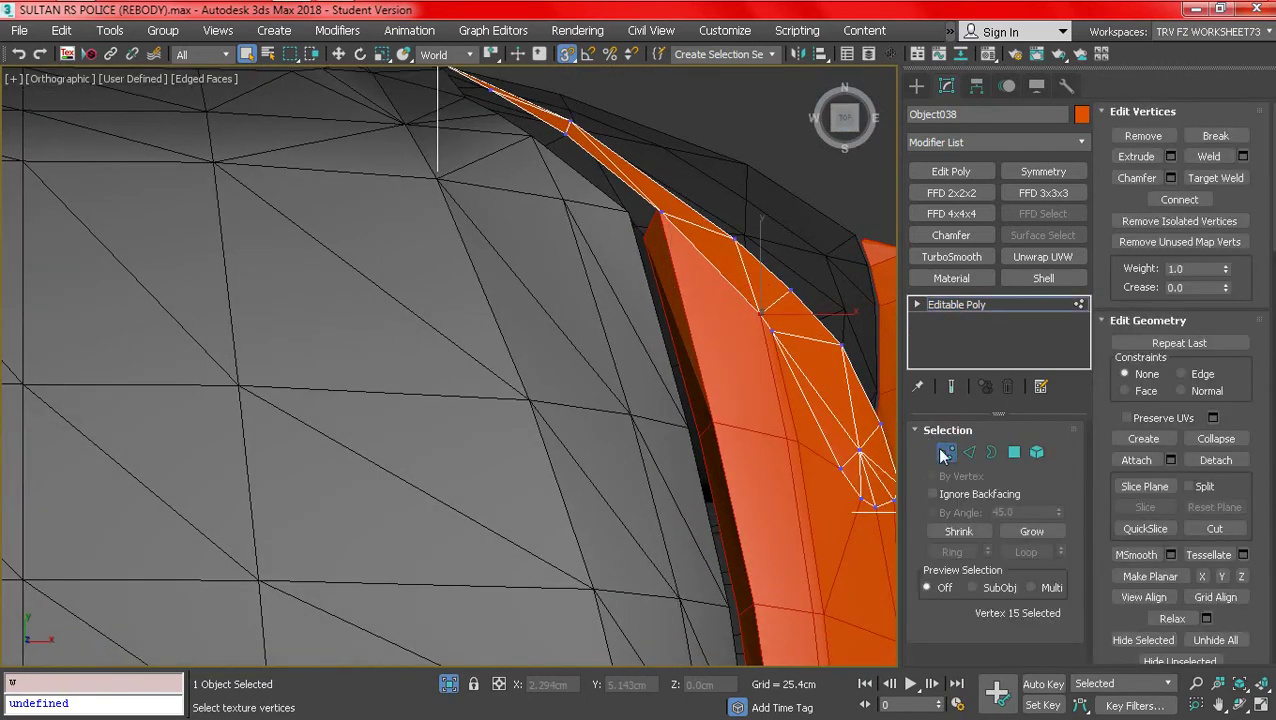
{"action": "middle_click_drag", "start_coordinate": [681, 350], "coordinate": [422, 393]}
{"action": "scroll", "coordinate": [424, 391], "scroll_direction": "up", "scroll_amount": 2}
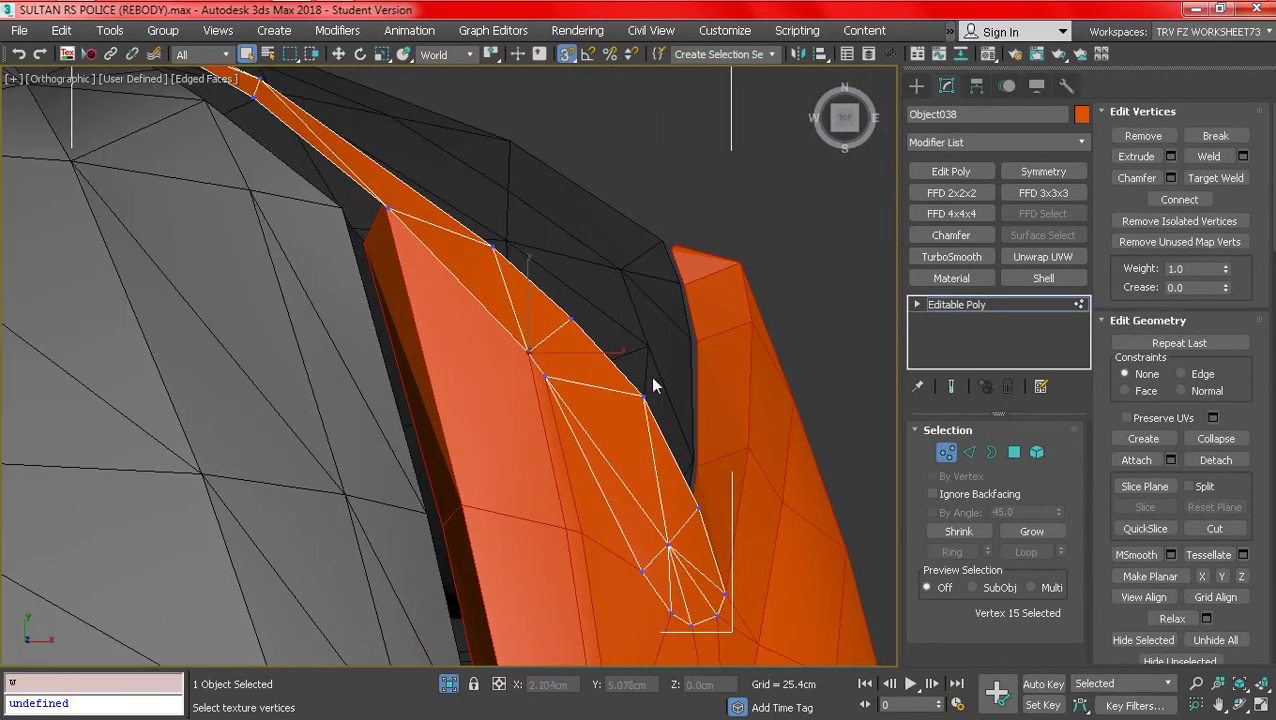
{"action": "left_click", "coordinate": [338, 55]}
{"action": "scroll", "coordinate": [713, 268], "scroll_direction": "up", "scroll_amount": 2}
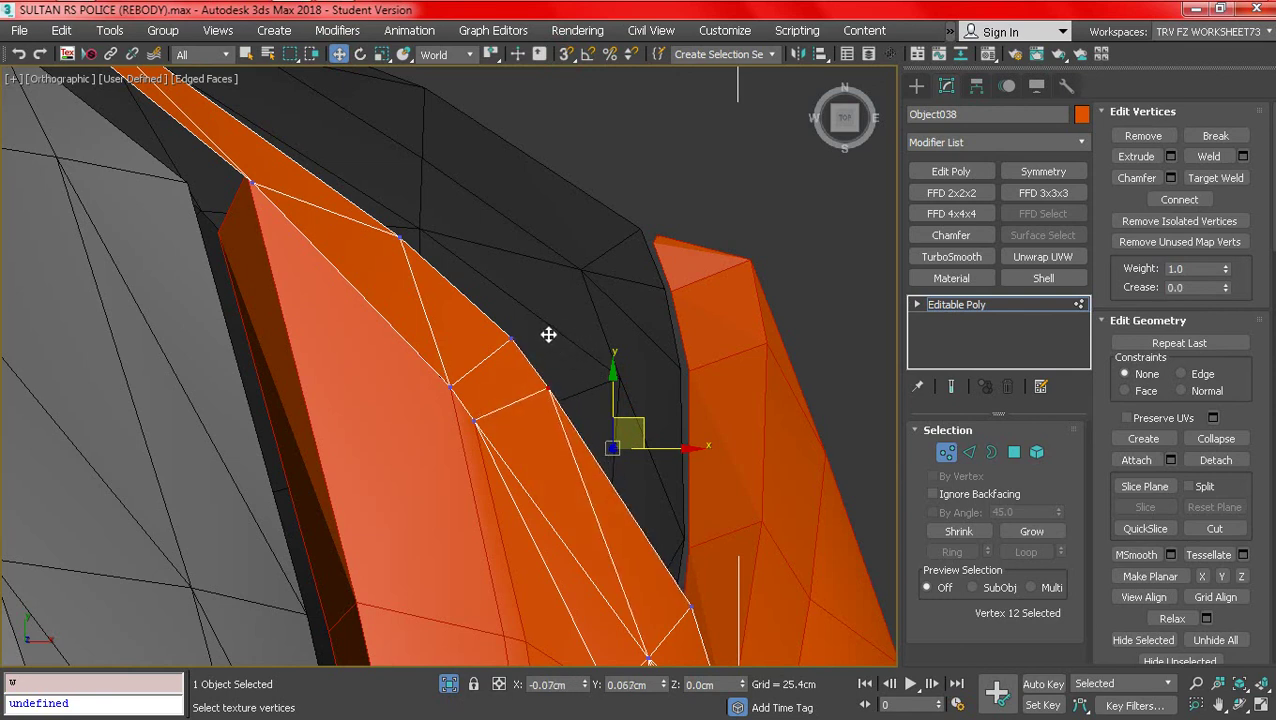
{"action": "left_click", "coordinate": [511, 338]}
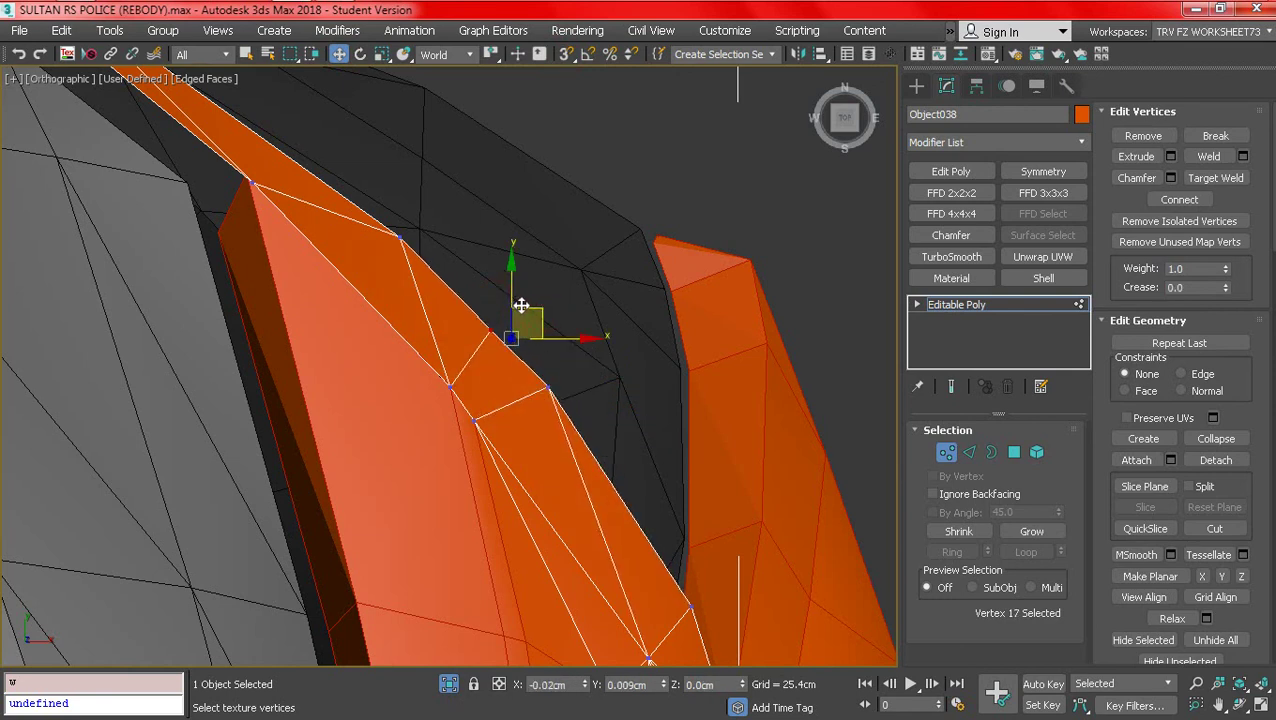
{"action": "middle_click_drag", "start_coordinate": [523, 304], "coordinate": [342, 366], "text": "alt"}
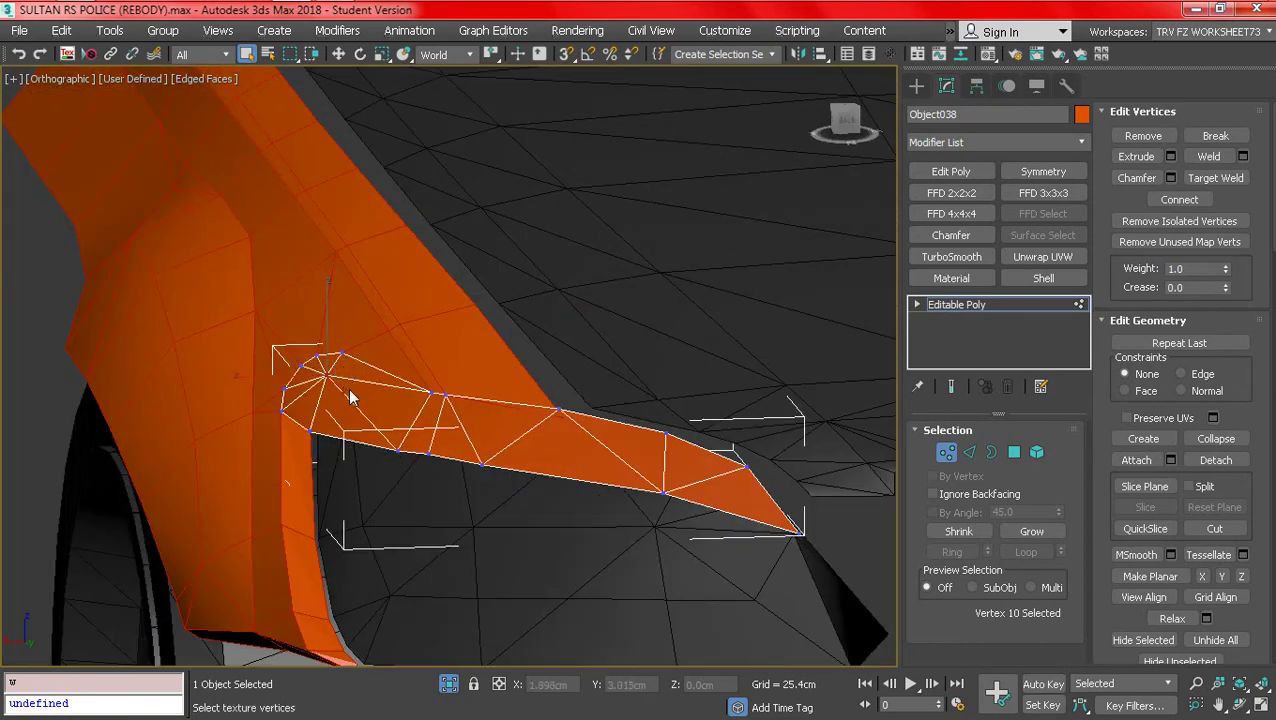
- Examine the reshaped strip against the fender in shaded and wireframe display from the side and back
{"action": "scroll", "coordinate": [349, 390], "scroll_direction": "down", "scroll_amount": 5}
{"action": "mouse_move", "coordinate": [349, 390]}
{"action": "middle_mouse_down", "text": "alt"}
{"action": "mouse_move", "coordinate": [411, 371]}
{"action": "mouse_move", "coordinate": [540, 413]}
{"action": "mouse_move", "coordinate": [426, 393]}
{"action": "mouse_move", "coordinate": [478, 413]}
{"action": "middle_mouse_up", "text": "alt"}
{"action": "key", "text": "F4"}
{"action": "key", "text": "1"}
{"action": "left_click", "coordinate": [570, 456]}
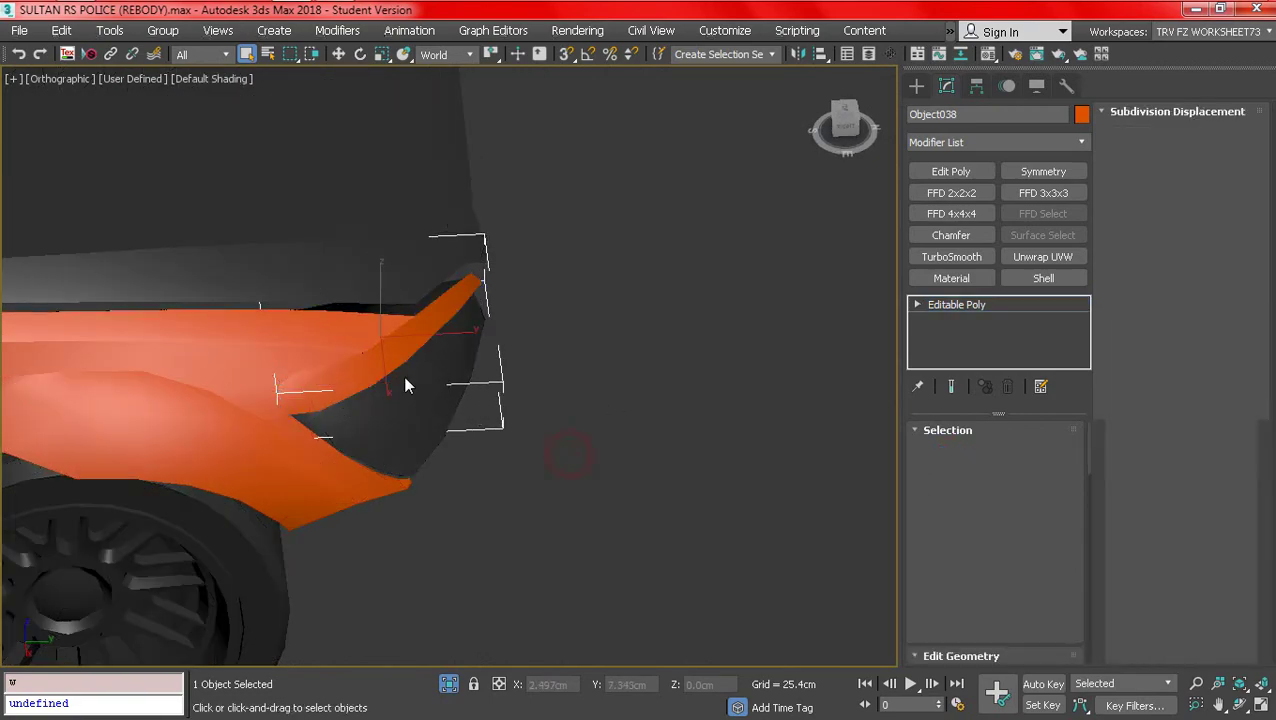
{"action": "key", "text": "F4"}
{"action": "left_click", "coordinate": [342, 339]}
{"action": "key", "text": "F4"}
{"action": "scroll", "coordinate": [413, 413], "scroll_direction": "down", "scroll_amount": 4}
{"action": "middle_click_drag", "start_coordinate": [413, 413], "coordinate": [237, 363], "text": "alt"}
{"action": "key", "text": "F4"}
{"action": "scroll", "coordinate": [337, 396], "scroll_direction": "up", "scroll_amount": 3}
{"action": "scroll", "coordinate": [224, 349], "scroll_direction": "up", "scroll_amount": 3}
{"action": "scroll", "coordinate": [237, 363], "scroll_direction": "up", "scroll_amount": 2}
{"action": "key", "text": "F3"}
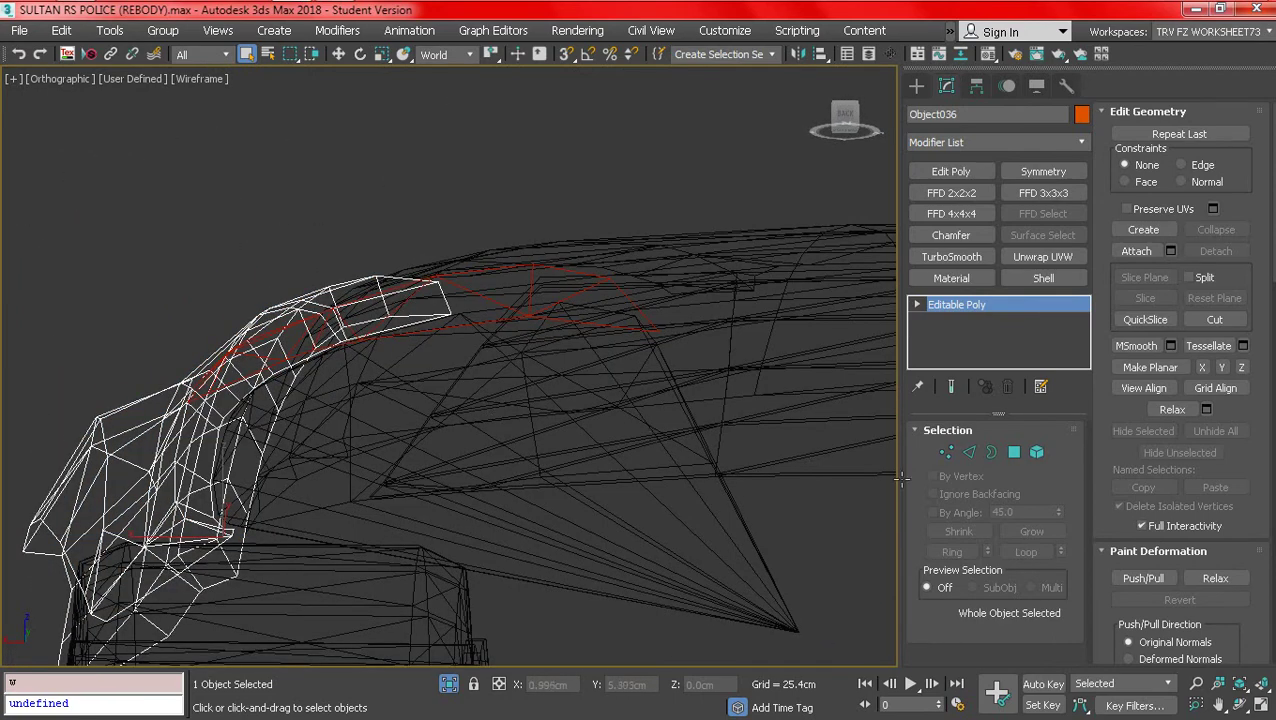
{"action": "key", "text": "F3"}
{"action": "scroll", "coordinate": [476, 403], "scroll_direction": "down", "scroll_amount": 2}
- Select the fender and headlight strip together and make Object038 a child of Object036 in the scene hierarchy
{"action": "left_click", "coordinate": [487, 342], "text": "ctrl"}
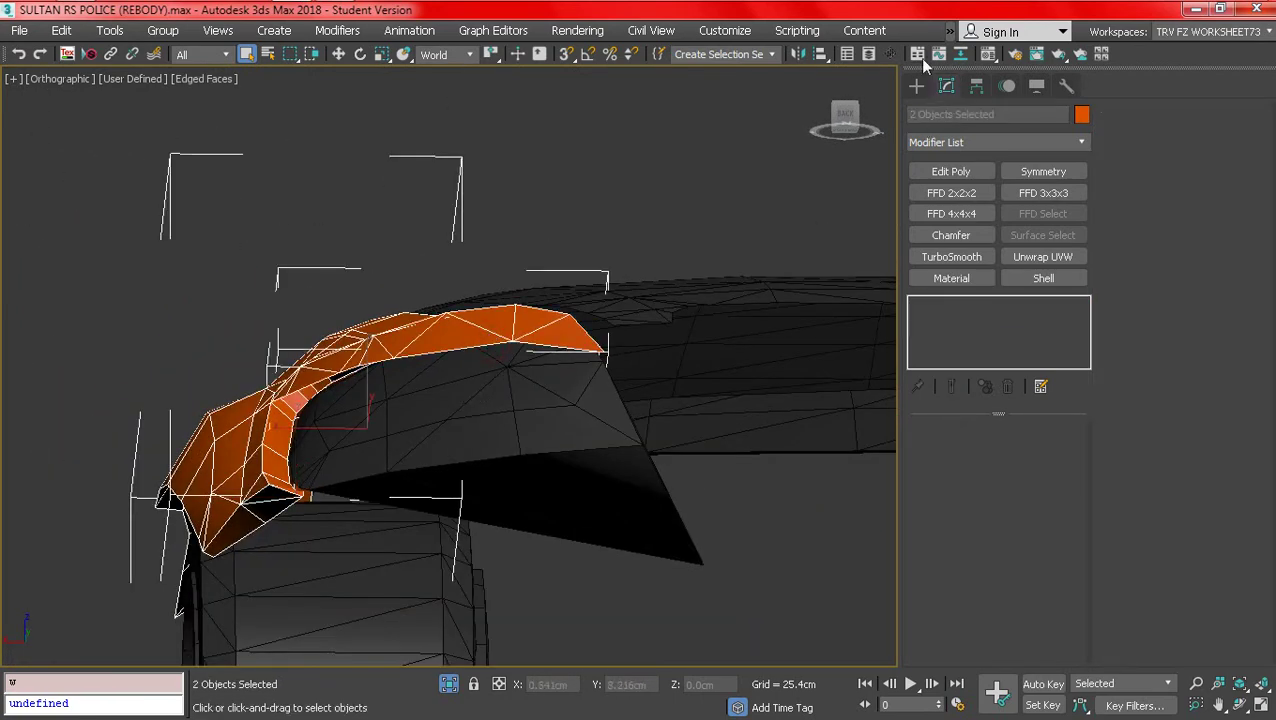
{"action": "left_click", "coordinate": [920, 57]}
{"action": "left_click", "coordinate": [919, 54]}
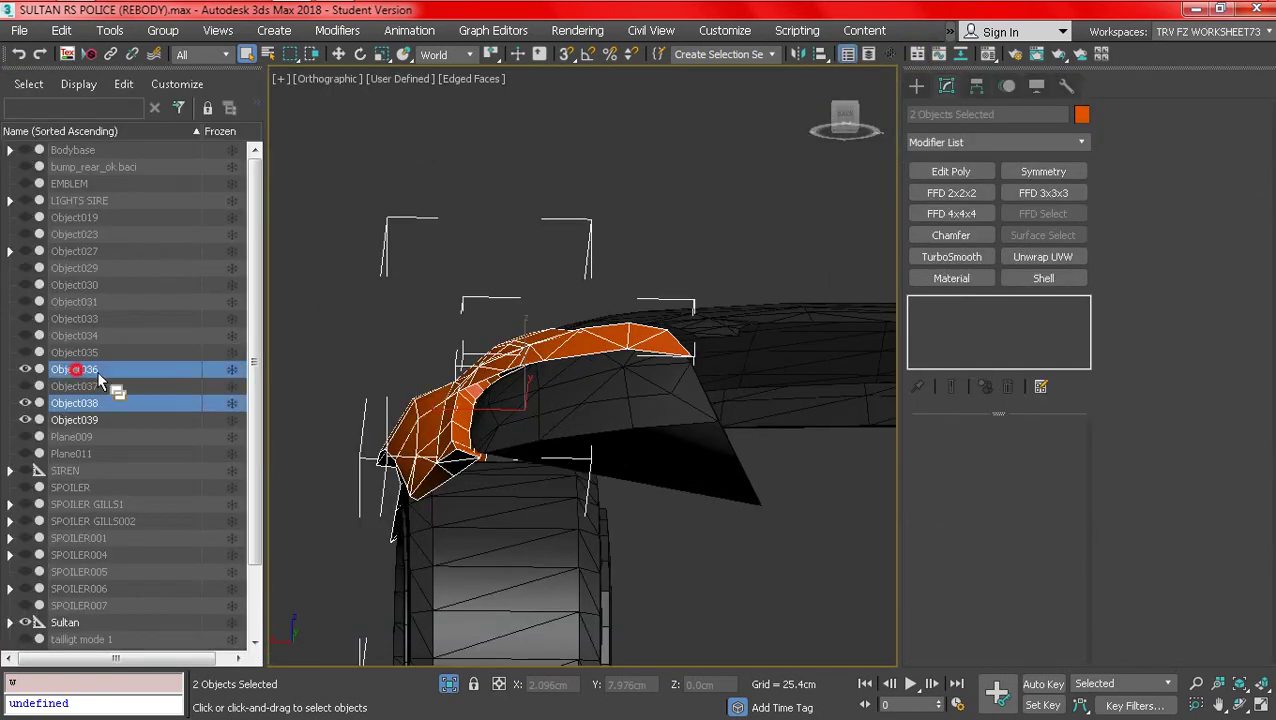
{"action": "left_click_drag", "start_coordinate": [97, 371], "coordinate": [101, 367]}
- Rename both the fender and the headlight strip to the base name HALIS
{"action": "right_click", "coordinate": [250, 366]}
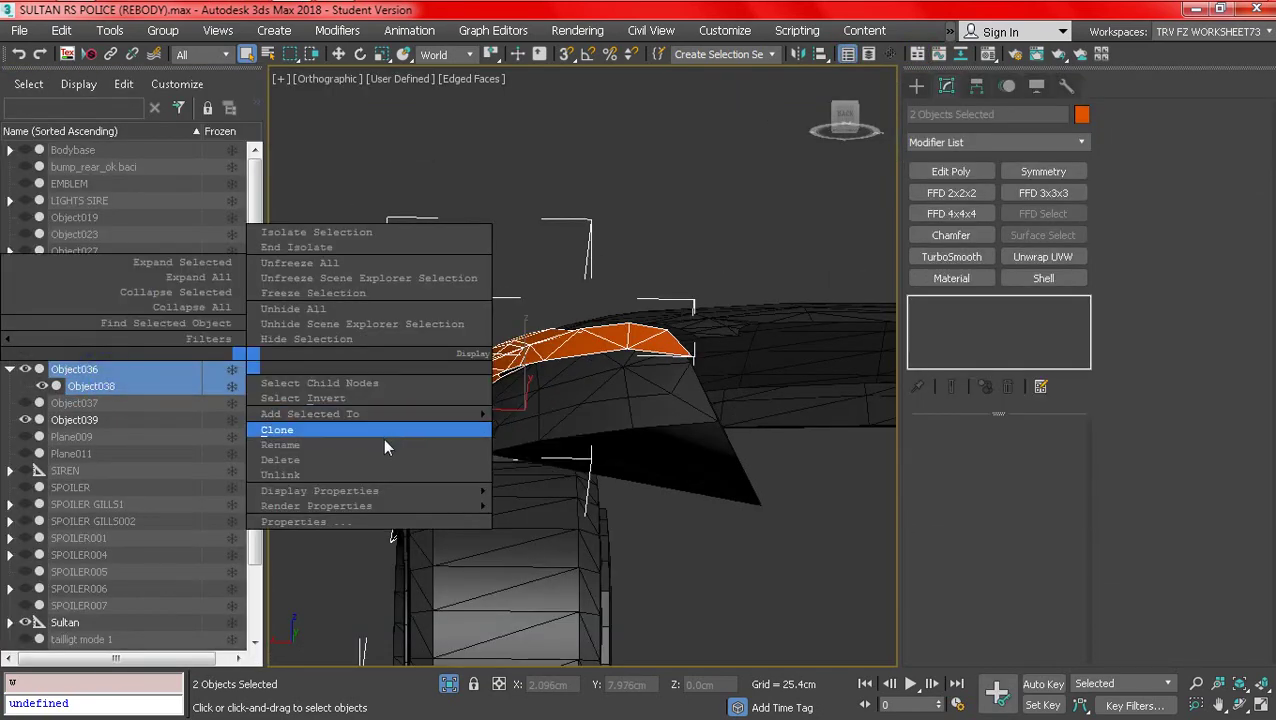
{"action": "left_click", "coordinate": [385, 445]}
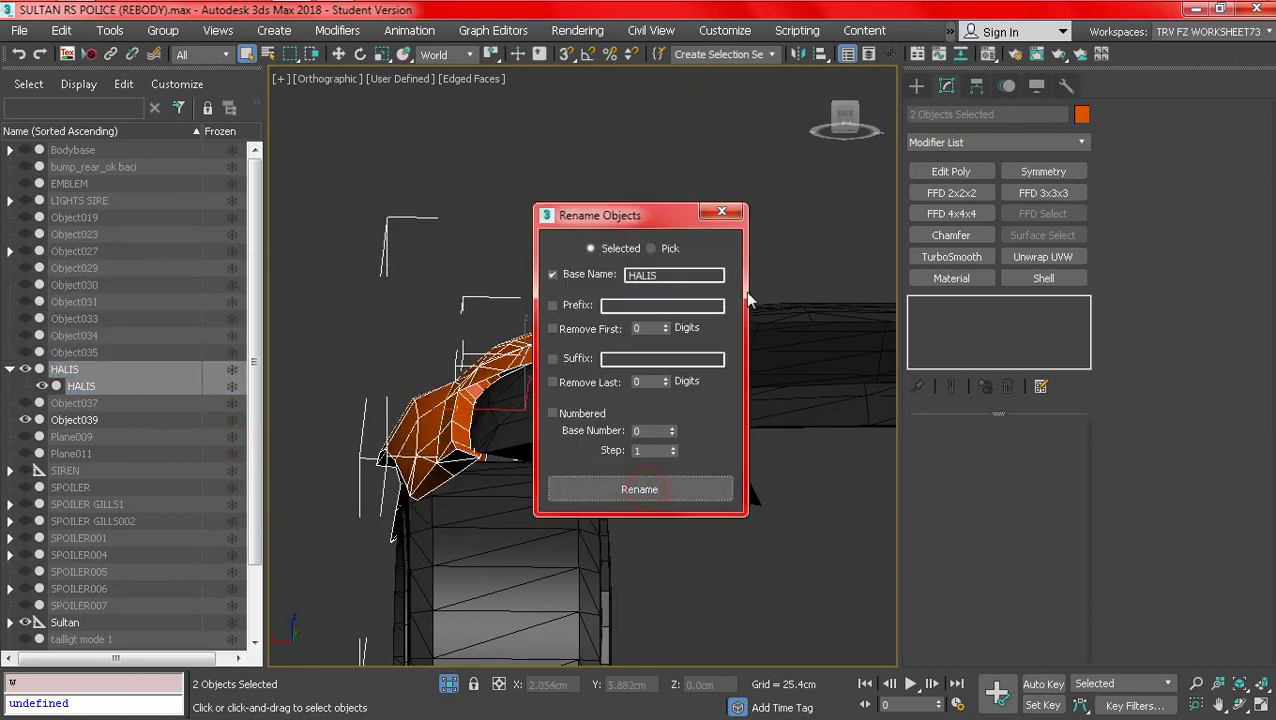
{"action": "left_click", "coordinate": [721, 212]}
{"action": "left_click", "coordinate": [450, 443]}
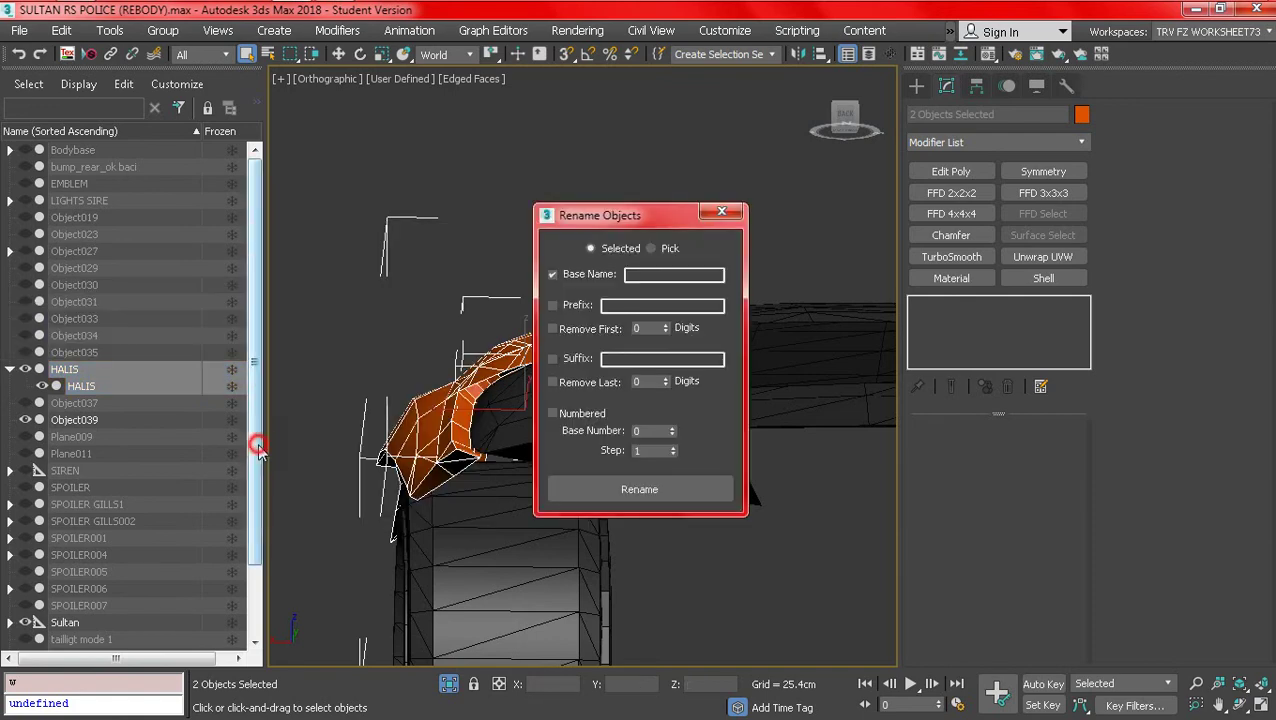
{"action": "left_click", "coordinate": [714, 216]}
- Clone the two HALIS objects and hide the copies, keeping the originals visible
{"action": "right_click", "coordinate": [63, 368]}
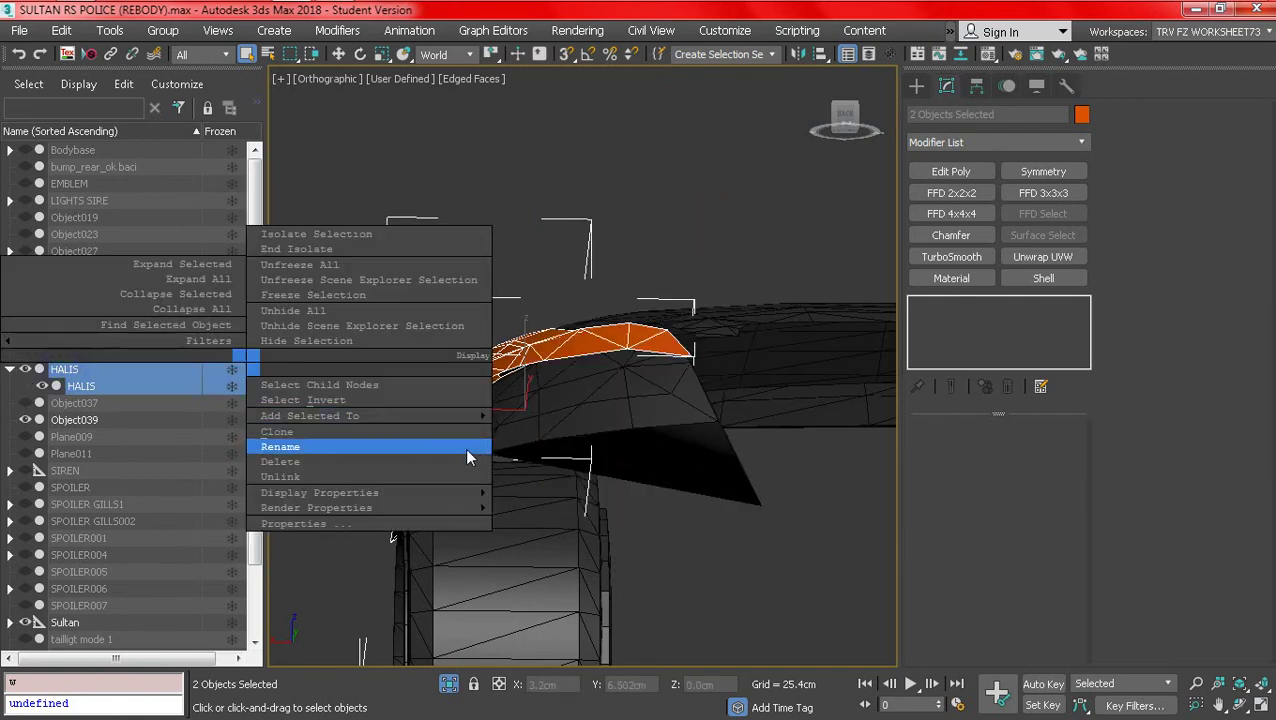
{"action": "left_click", "coordinate": [465, 448]}
{"action": "left_click", "coordinate": [589, 438]}
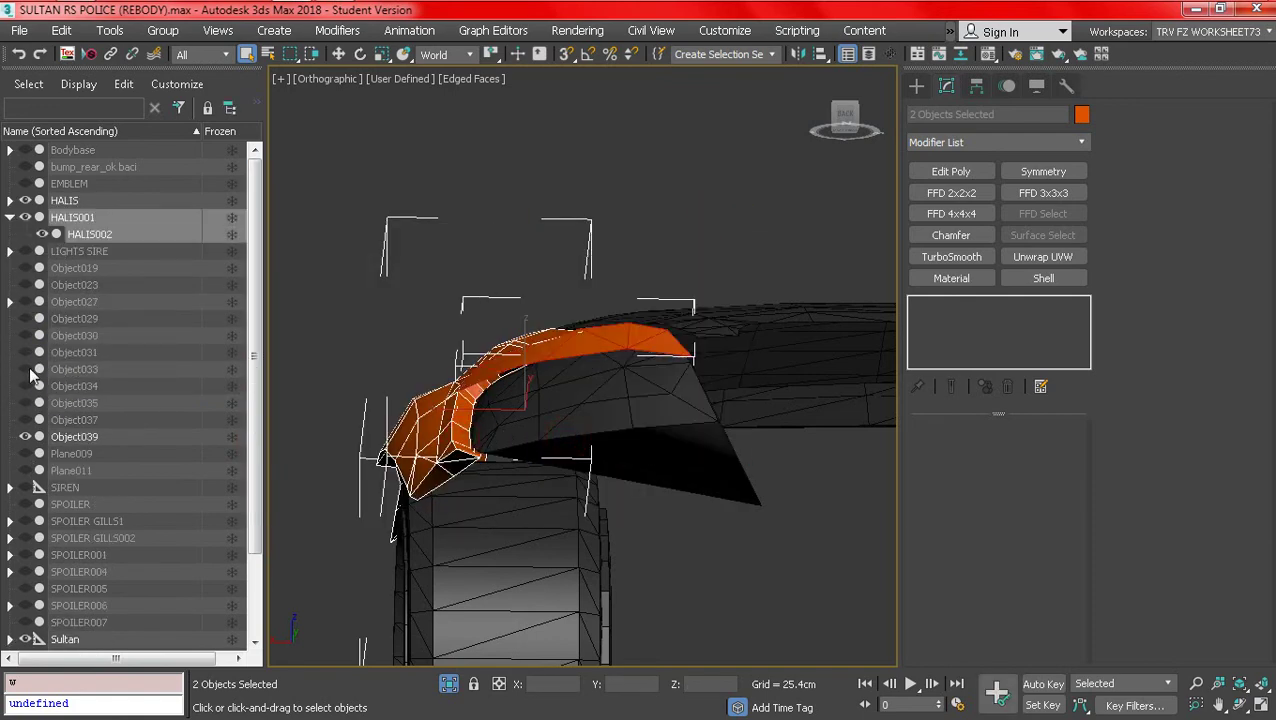
{"action": "left_click", "coordinate": [25, 217]}
{"action": "left_click", "coordinate": [84, 440]}
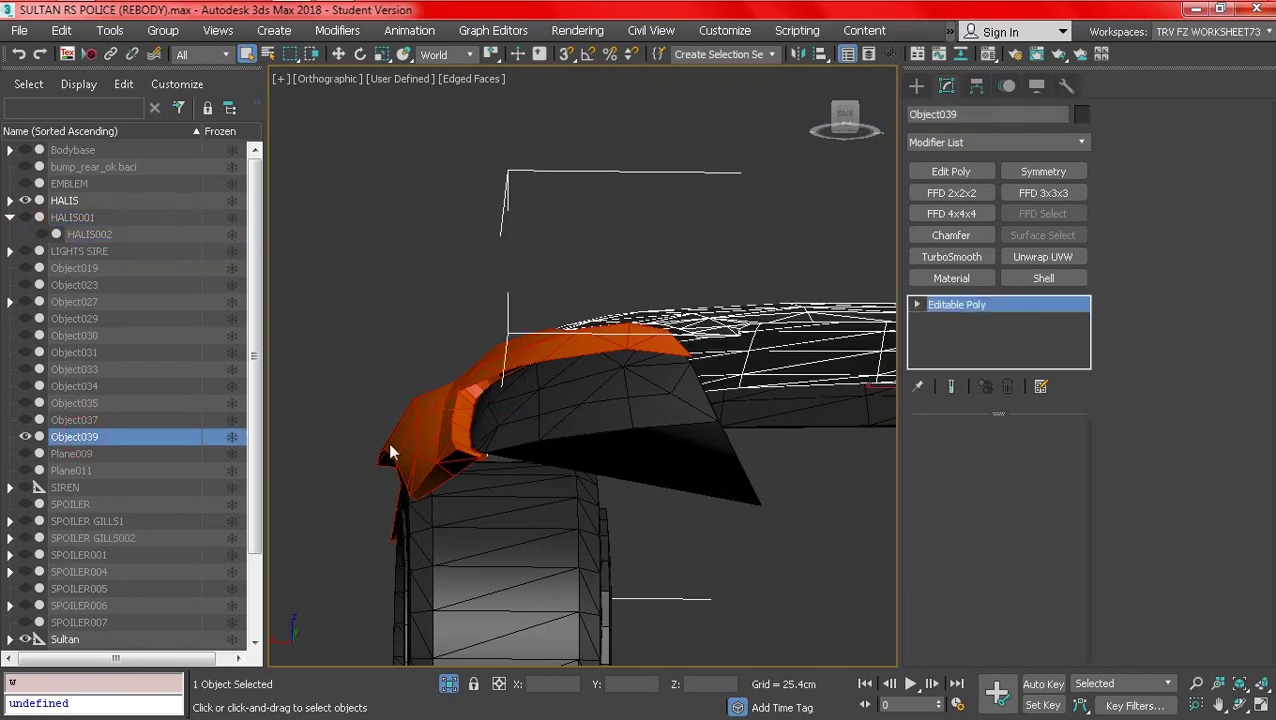
{"action": "middle_click_drag", "start_coordinate": [480, 388], "coordinate": [575, 423]}
{"action": "scroll", "coordinate": [470, 382], "scroll_direction": "down", "scroll_amount": 3}
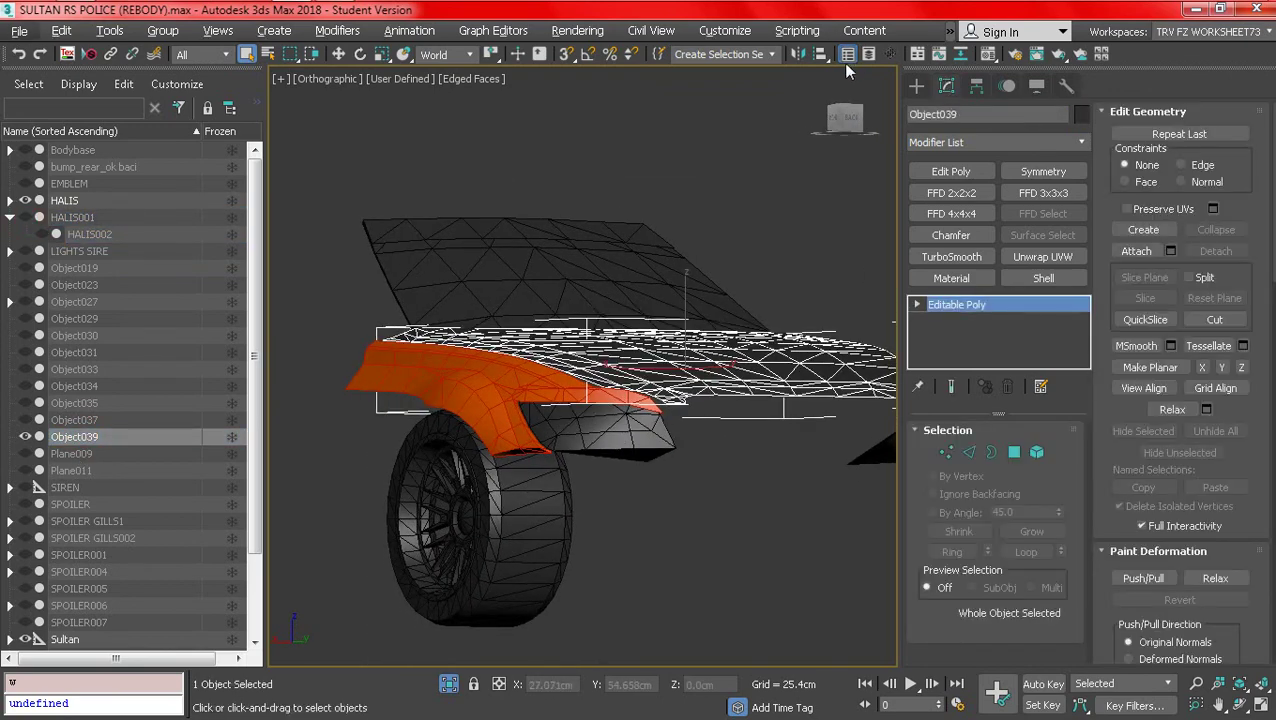
- Delete the fender polygons lying beneath the headlight strip, from the rounded corner to the fender's front tip
{"action": "scroll", "coordinate": [530, 395], "scroll_direction": "up", "scroll_amount": 5}
{"action": "left_click", "coordinate": [222, 376]}
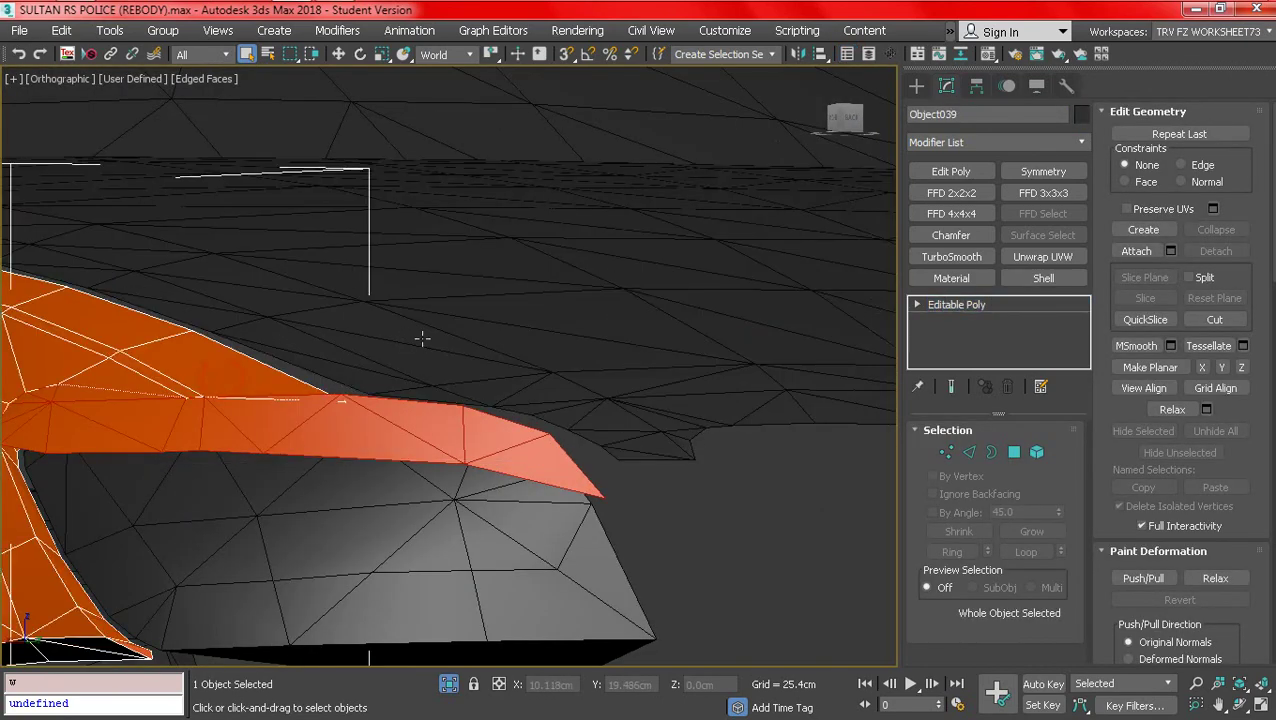
{"action": "middle_click_drag", "start_coordinate": [421, 336], "coordinate": [496, 316]}
{"action": "left_click", "coordinate": [830, 120]}
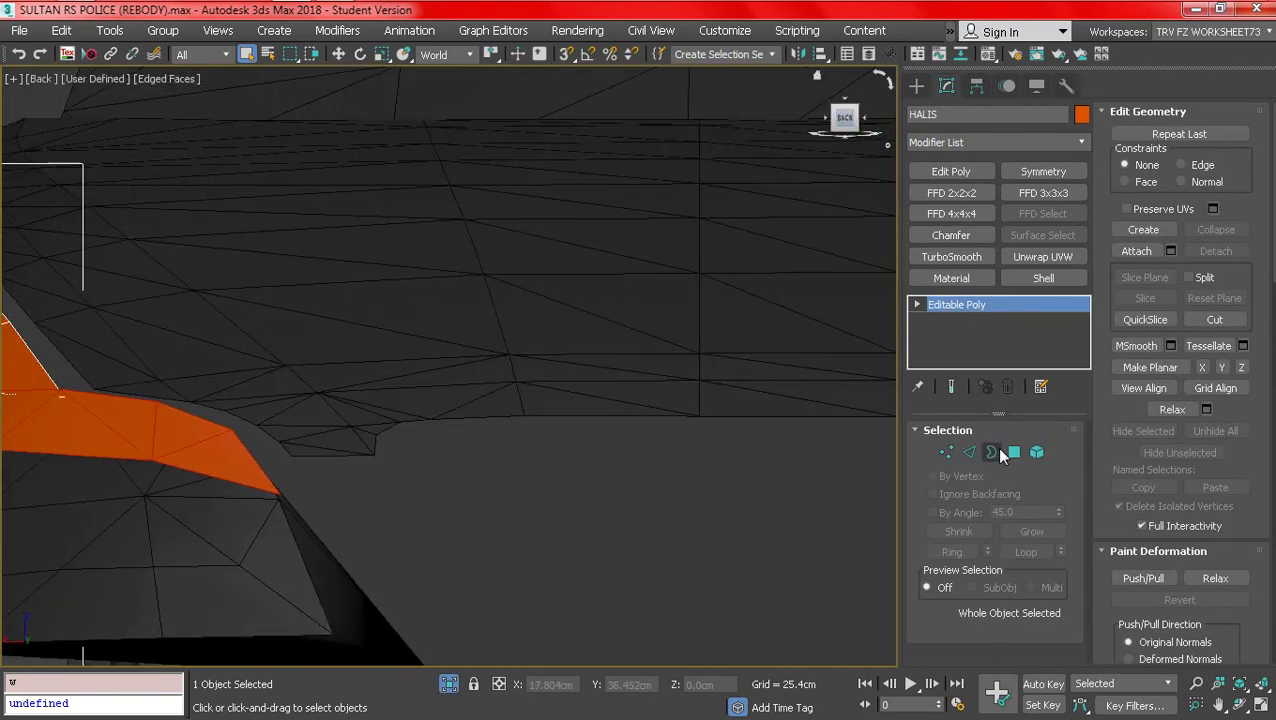
{"action": "left_click", "coordinate": [1013, 452]}
{"action": "middle_click_drag", "start_coordinate": [391, 386], "coordinate": [764, 320]}
{"action": "key", "text": "F3"}
{"action": "scroll", "coordinate": [274, 388], "scroll_direction": "up", "scroll_amount": 2}
{"action": "key", "text": "F3"}
{"action": "key", "text": "F3"}
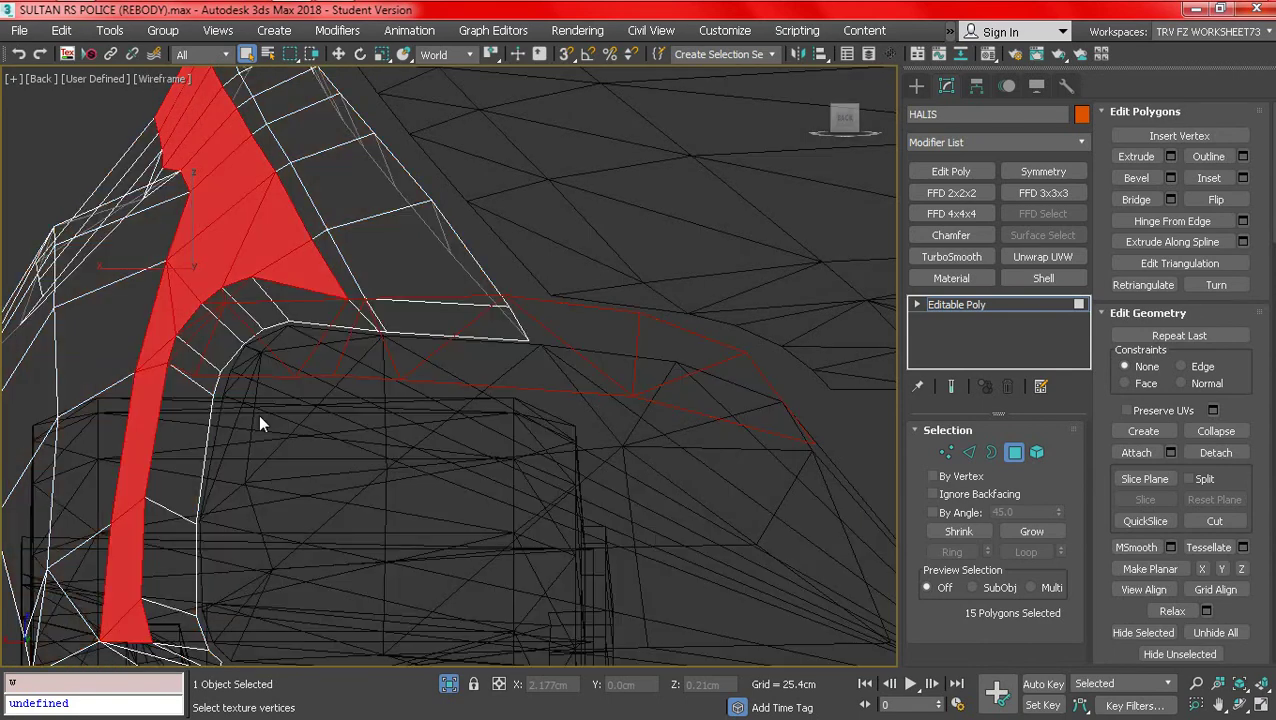
{"action": "mouse_move", "coordinate": [217, 334]}
{"action": "left_mouse_down"}
{"action": "mouse_move", "coordinate": [222, 313]}
{"action": "mouse_move", "coordinate": [234, 316]}
{"action": "left_mouse_up"}
{"action": "left_click", "coordinate": [210, 370], "text": "ctrl"}
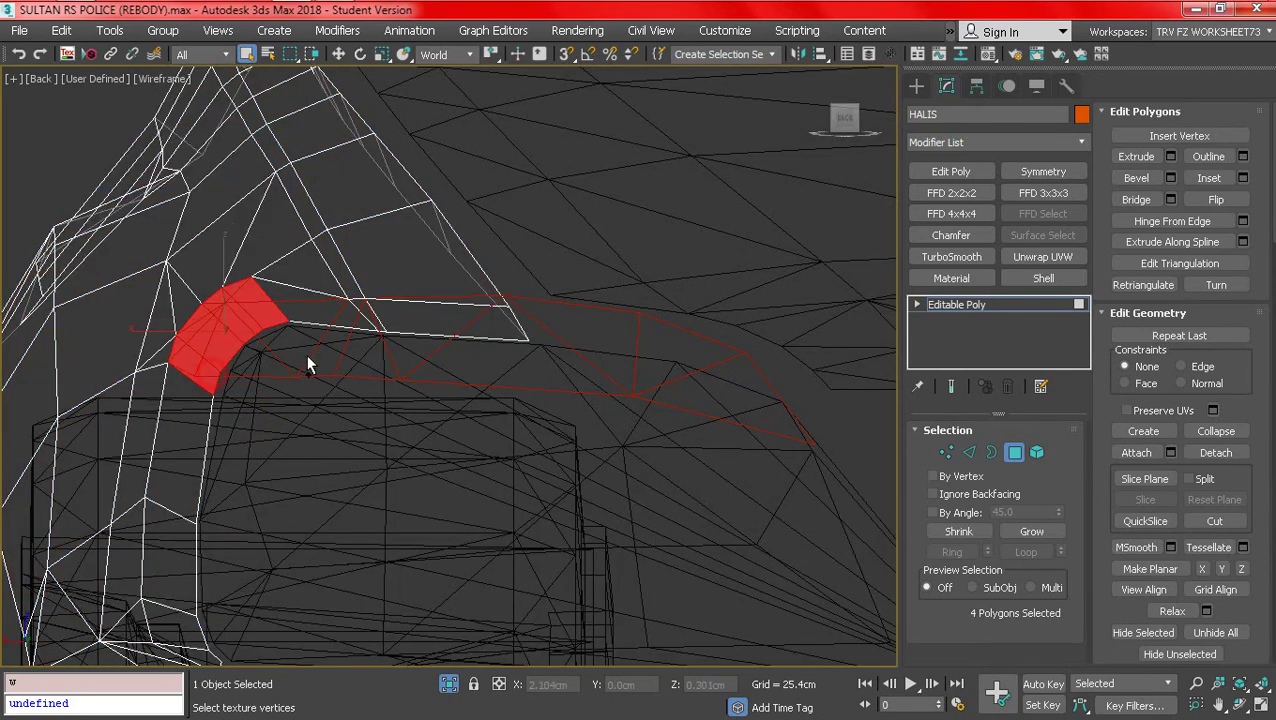
{"action": "left_click_drag", "start_coordinate": [466, 328], "coordinate": [466, 330], "text": "ctrl"}
{"action": "mouse_move", "coordinate": [466, 330]}
{"action": "middle_mouse_down", "text": "alt"}
{"action": "mouse_move", "coordinate": [450, 365]}
{"action": "mouse_move", "coordinate": [478, 407]}
{"action": "mouse_move", "coordinate": [572, 417]}
{"action": "middle_mouse_up", "text": "alt"}
{"action": "key", "text": "F3"}
{"action": "key", "text": "F3"}
{"action": "key", "text": "Delete"}
{"action": "key", "text": "F3"}
{"action": "scroll", "coordinate": [481, 398], "scroll_direction": "down", "scroll_amount": 4}
{"action": "scroll", "coordinate": [600, 415], "scroll_direction": "up", "scroll_amount": 6}
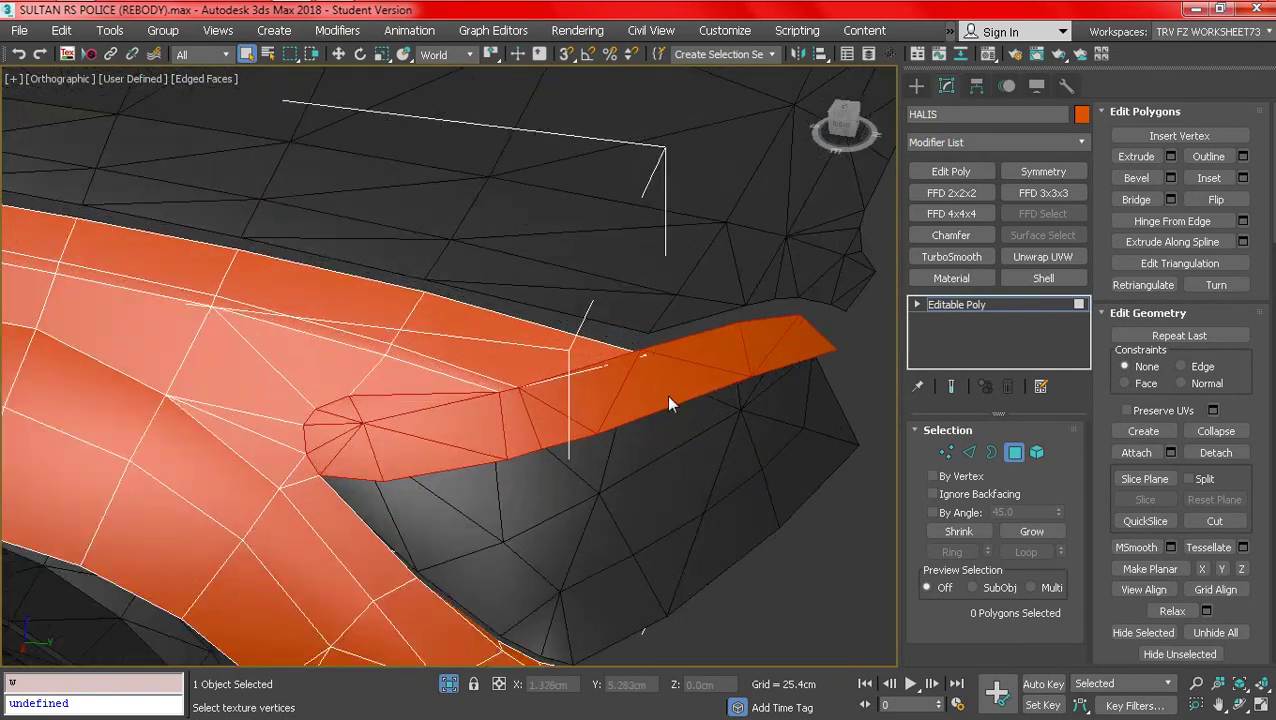
{"action": "key", "text": "F3"}
{"action": "key", "text": "F3"}
{"action": "key", "text": "F3"}
{"action": "middle_click_drag", "start_coordinate": [672, 380], "coordinate": [618, 362], "text": "alt"}
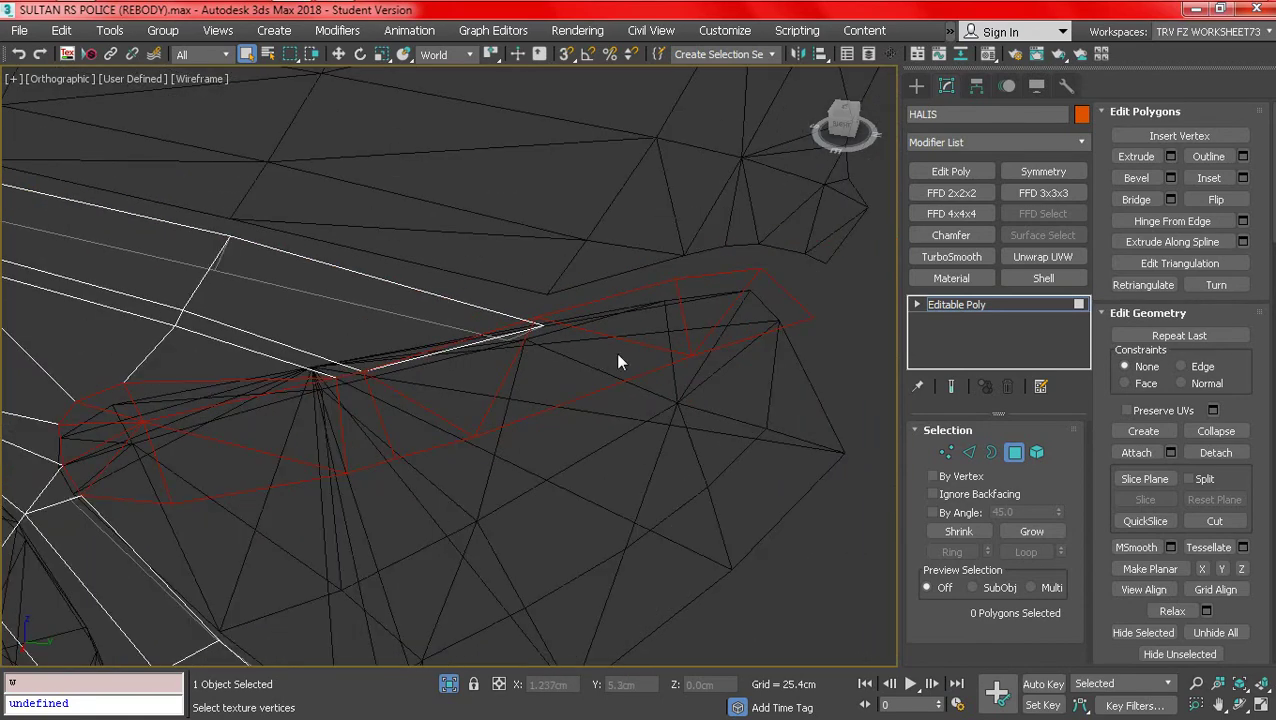
{"action": "left_click", "coordinate": [1014, 452]}
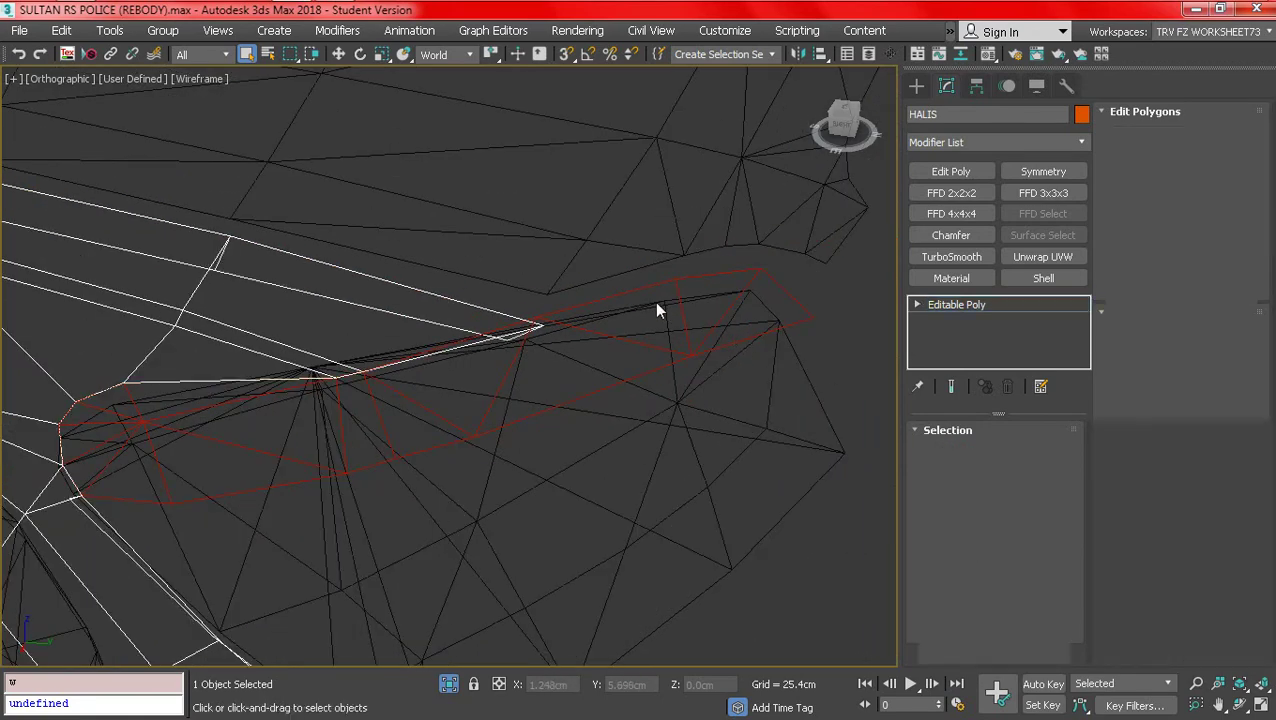
{"action": "key", "text": "F3"}
{"action": "left_click", "coordinate": [944, 451]}
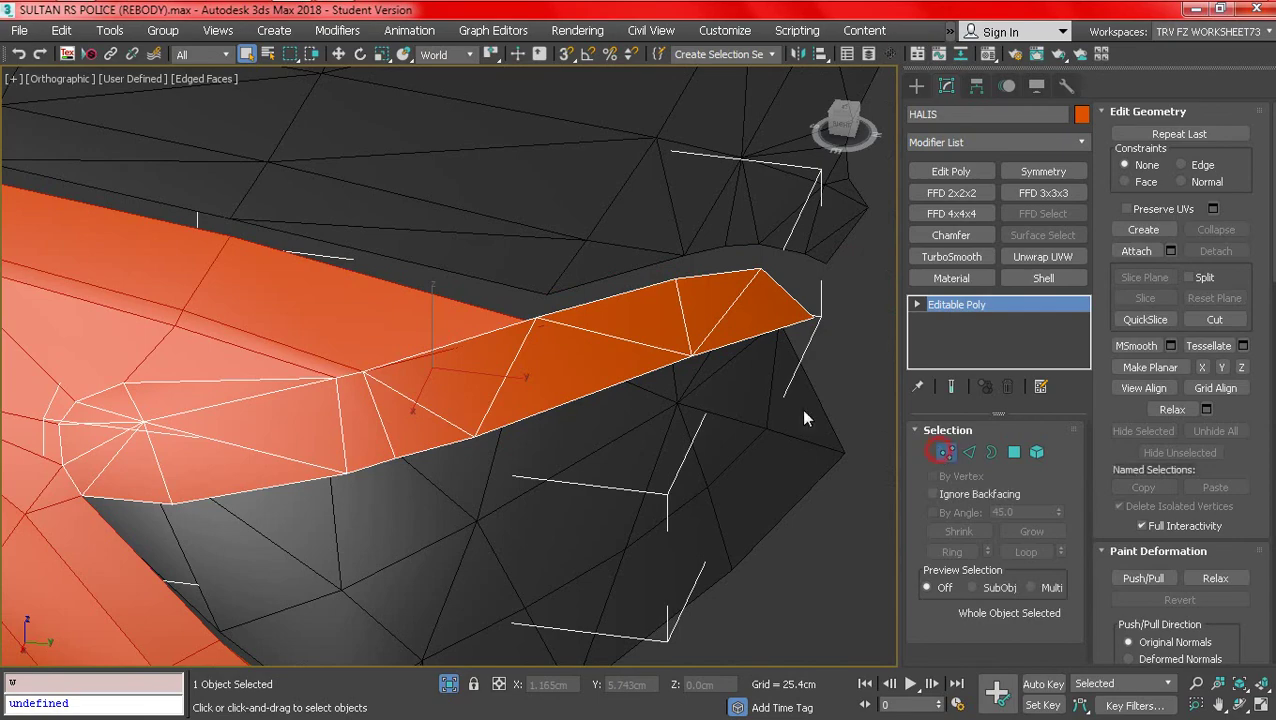
{"action": "key", "text": "F3"}
{"action": "left_click_drag", "start_coordinate": [521, 268], "coordinate": [838, 369]}
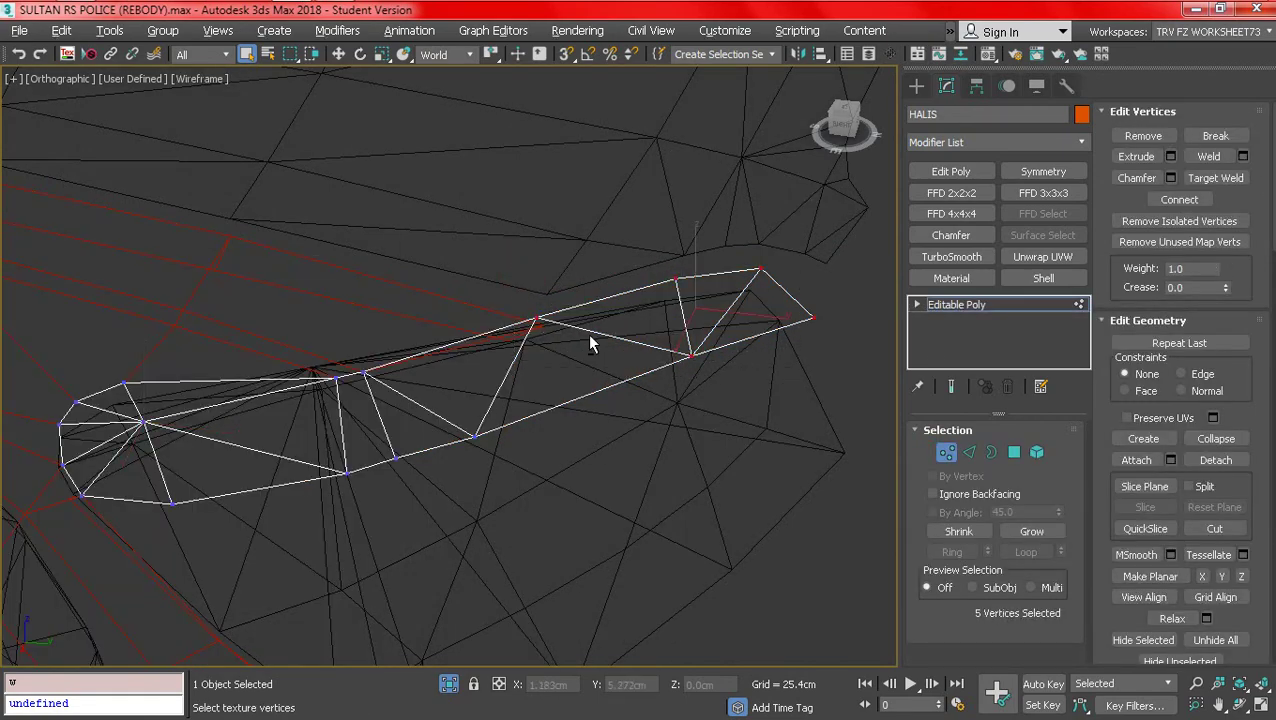
{"action": "middle_click_drag", "start_coordinate": [589, 335], "coordinate": [475, 104], "text": "alt"}
{"action": "key", "text": "F3"}
{"action": "scroll", "coordinate": [421, 254], "scroll_direction": "up", "scroll_amount": 3}
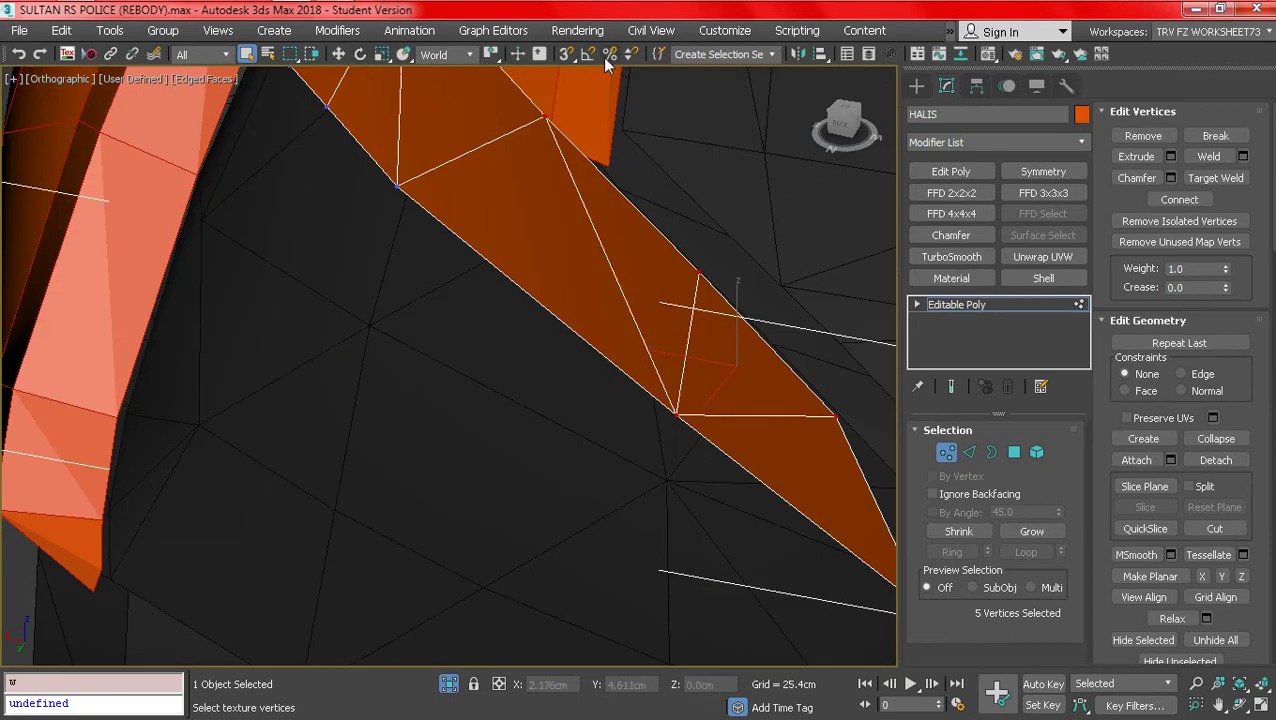
{"action": "key", "text": "w"}
{"action": "mouse_move", "coordinate": [351, 57]}
{"action": "middle_mouse_down", "text": "alt"}
{"action": "mouse_move", "coordinate": [605, 276]}
{"action": "mouse_move", "coordinate": [507, 279]}
{"action": "mouse_move", "coordinate": [672, 285]}
{"action": "mouse_move", "coordinate": [708, 197]}
{"action": "mouse_move", "coordinate": [706, 265]}
{"action": "mouse_move", "coordinate": [597, 337]}
{"action": "mouse_move", "coordinate": [649, 279]}
{"action": "mouse_move", "coordinate": [624, 399]}
{"action": "mouse_move", "coordinate": [727, 456]}
{"action": "middle_mouse_up", "text": "alt"}
{"action": "key", "text": "q"}
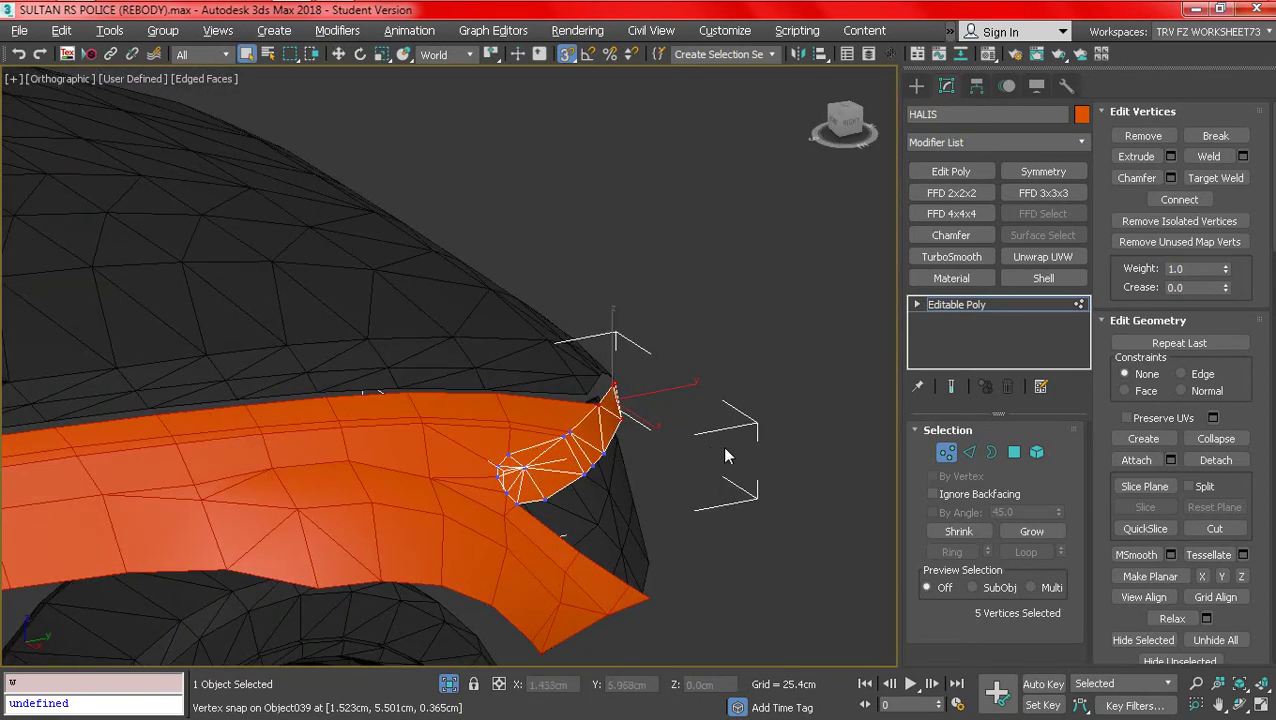
{"action": "left_click", "coordinate": [929, 456]}
{"action": "key", "text": "ctrl+d"}
- Try to attach the headlight strip to the fender, cancelling the attach options
{"action": "key", "text": "F3"}
{"action": "scroll", "coordinate": [527, 463], "scroll_direction": "up", "scroll_amount": 3}
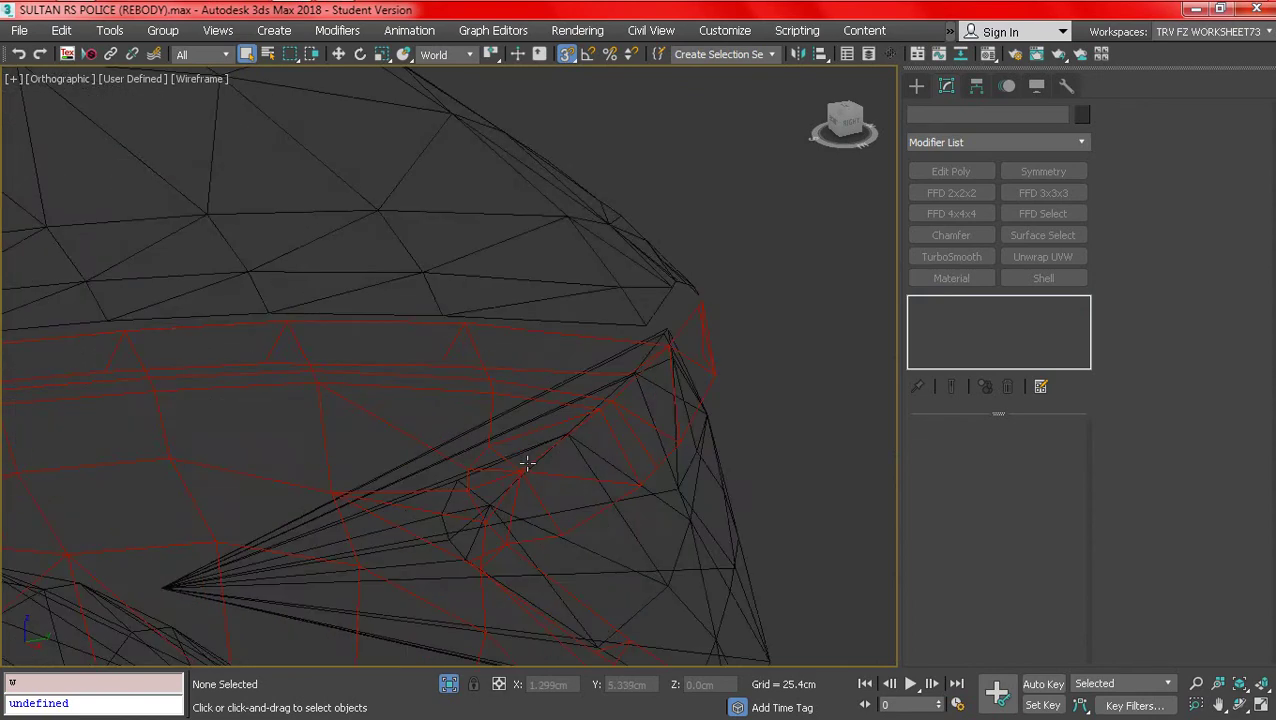
{"action": "key", "text": "F3"}
{"action": "left_click", "coordinate": [527, 463]}
{"action": "key", "text": "F3"}
{"action": "scroll", "coordinate": [463, 460], "scroll_direction": "up", "scroll_amount": 3}
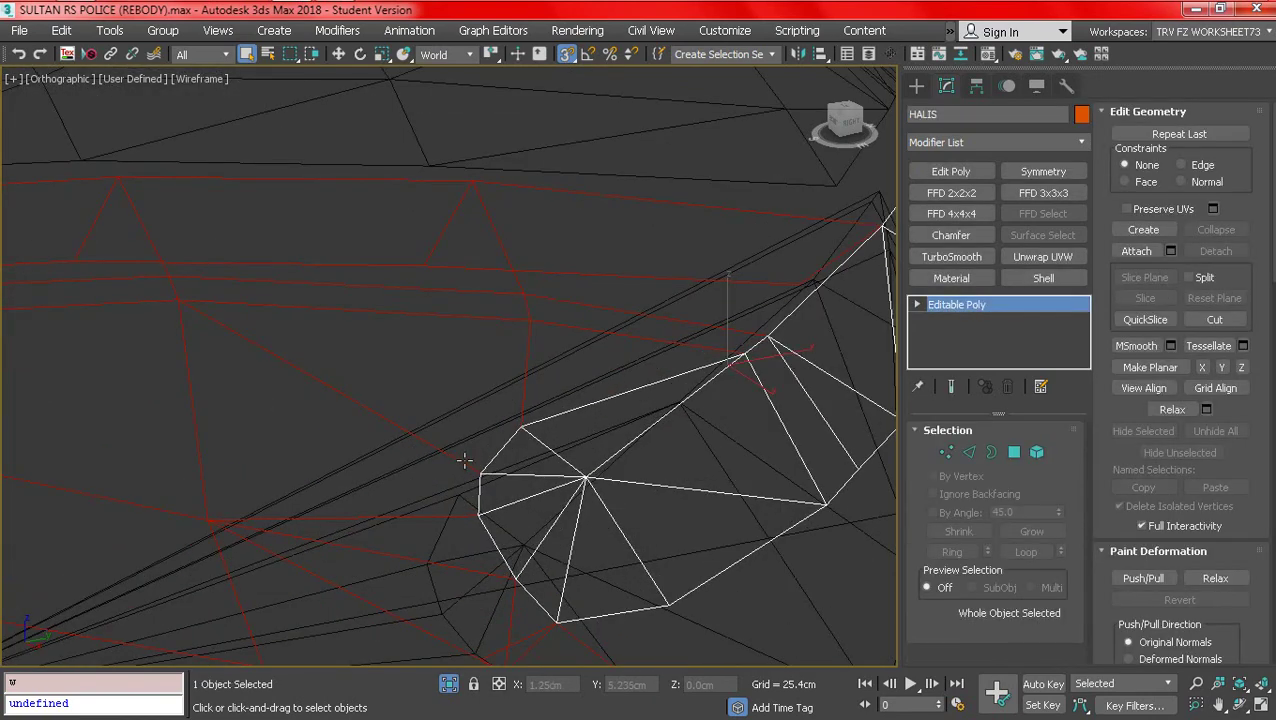
{"action": "key", "text": "F3"}
{"action": "scroll", "coordinate": [457, 397], "scroll_direction": "down", "scroll_amount": 3}
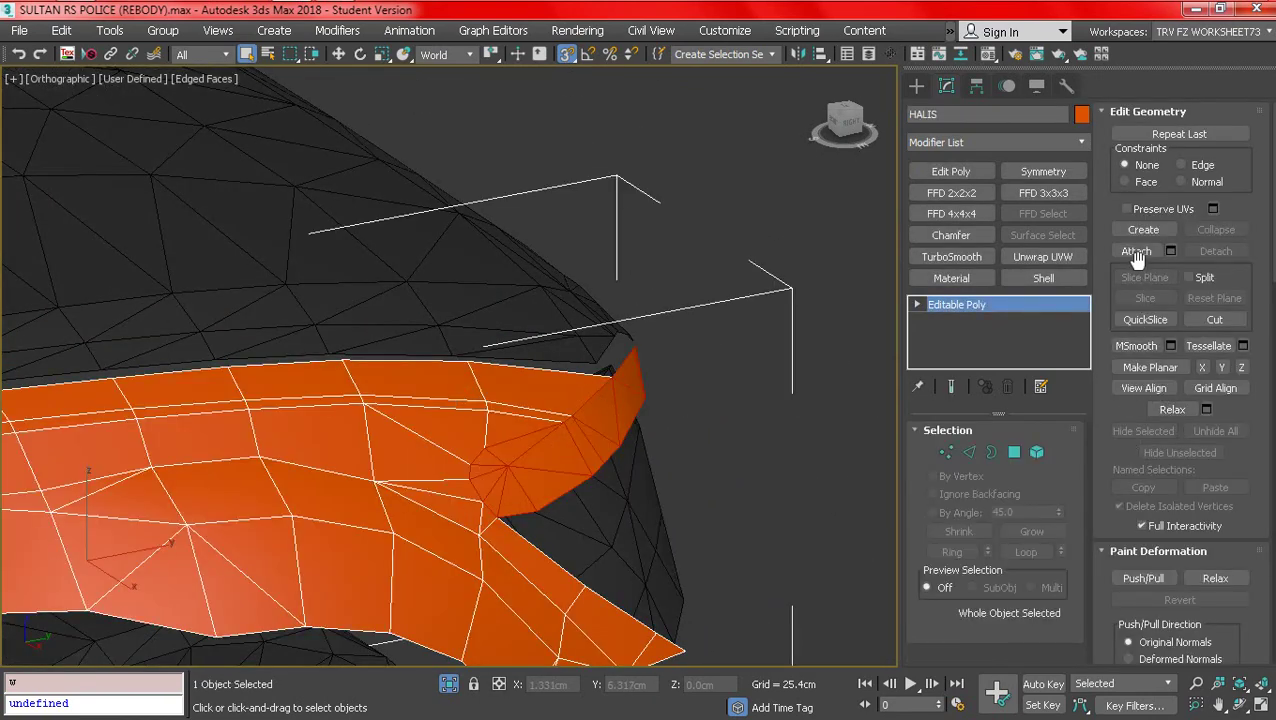
{"action": "left_click", "coordinate": [1137, 251]}
{"action": "left_click", "coordinate": [593, 438]}
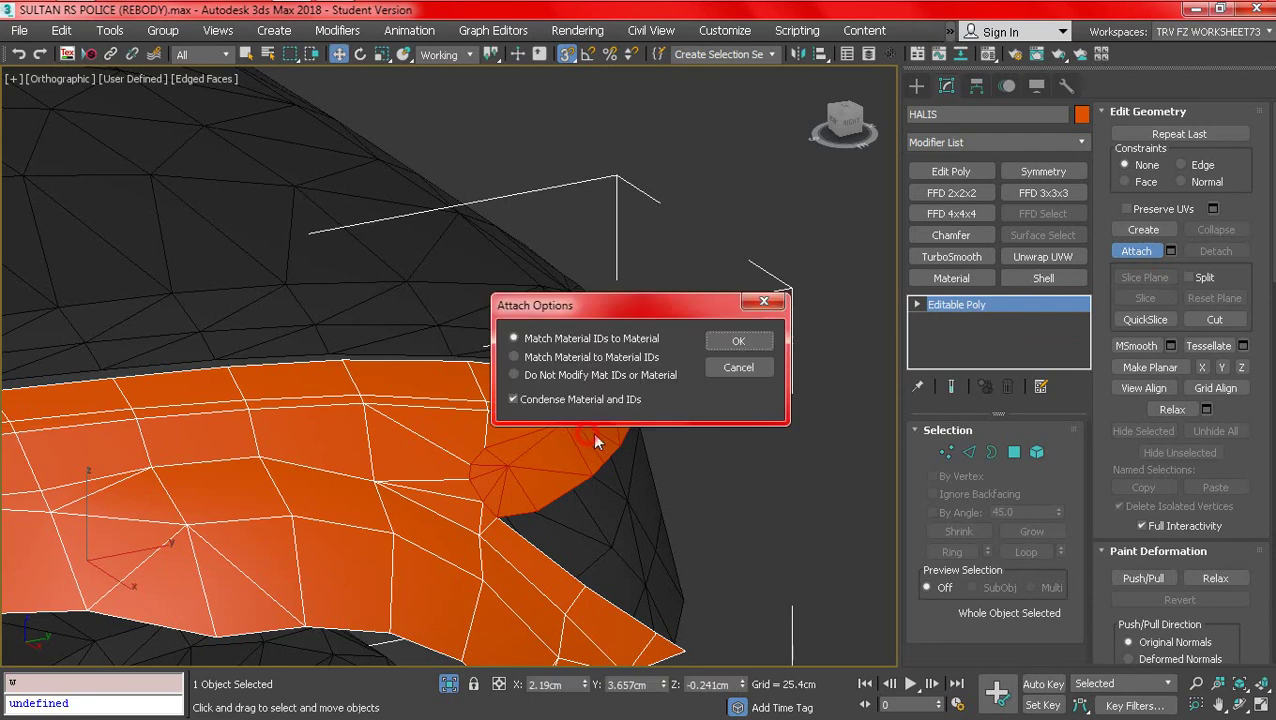
{"action": "left_click", "coordinate": [741, 367]}
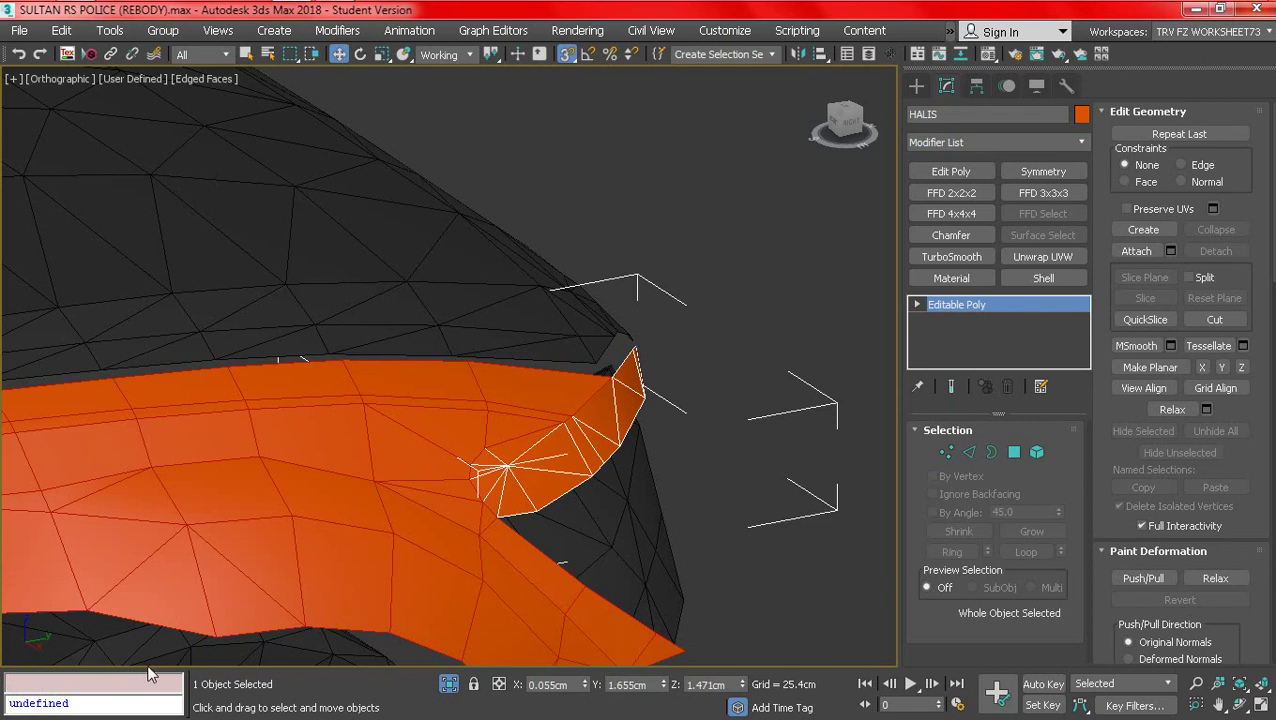
- Attach the headlight strip to the fender as one mesh and save the scene
{"action": "middle_click_drag", "start_coordinate": [490, 465], "coordinate": [462, 493]}
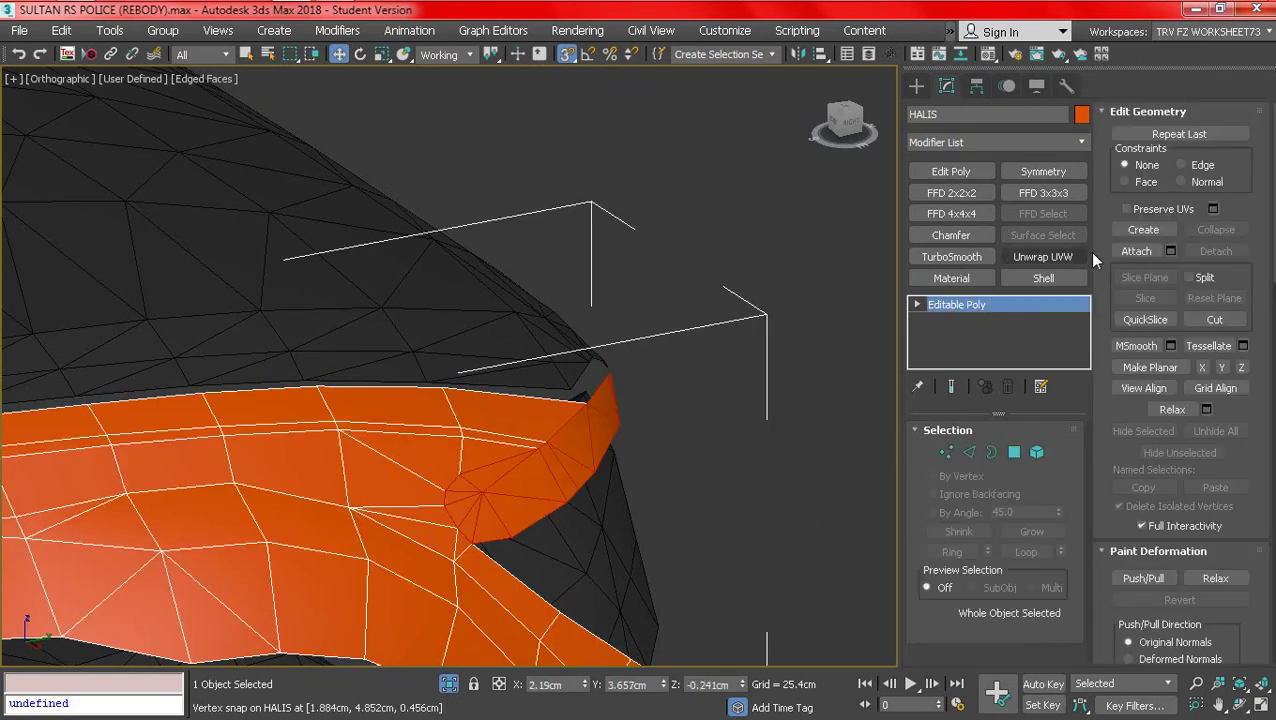
{"action": "left_click", "coordinate": [1136, 251]}
{"action": "scroll", "coordinate": [700, 410], "scroll_direction": "down", "scroll_amount": 3}
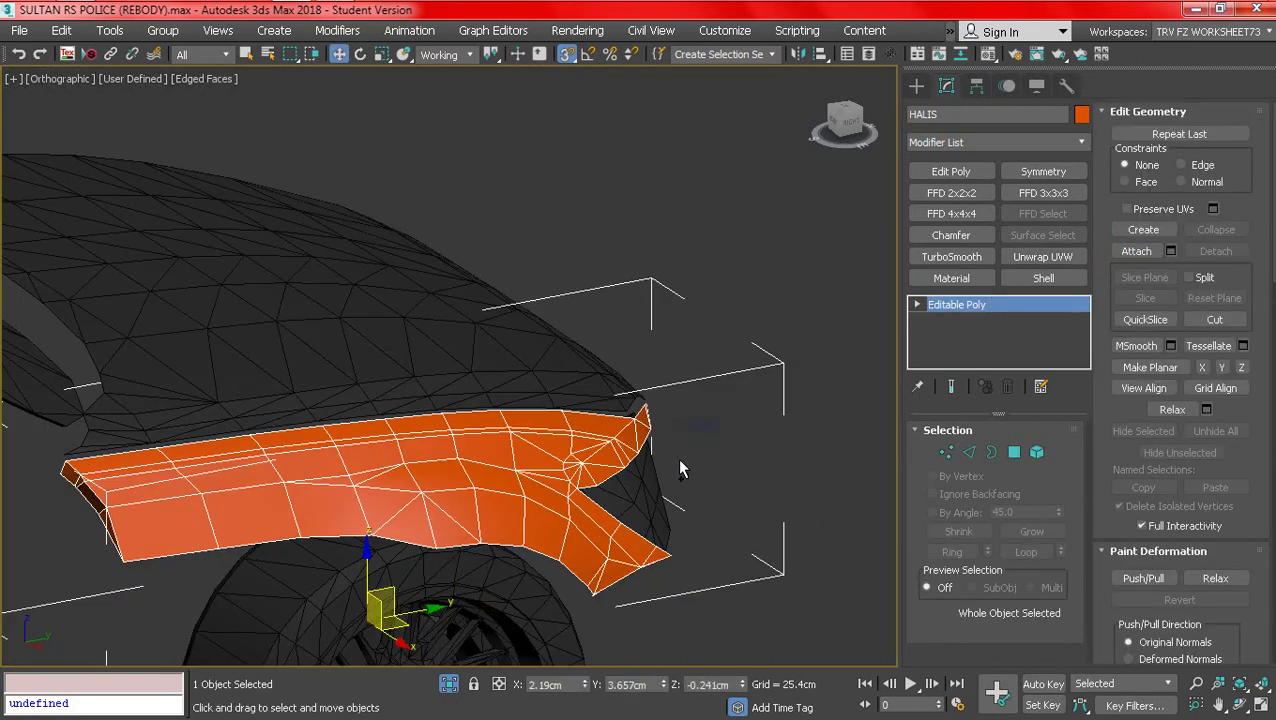
{"action": "key", "text": "ctrl+s"}
- Turn off snapping and weld the overlapping vertices where the headlight strip meets the fender
{"action": "left_click", "coordinate": [567, 54]}
{"action": "left_click", "coordinate": [695, 350]}
{"action": "scroll", "coordinate": [676, 399], "scroll_direction": "up", "scroll_amount": 4}
{"action": "left_click", "coordinate": [676, 399]}
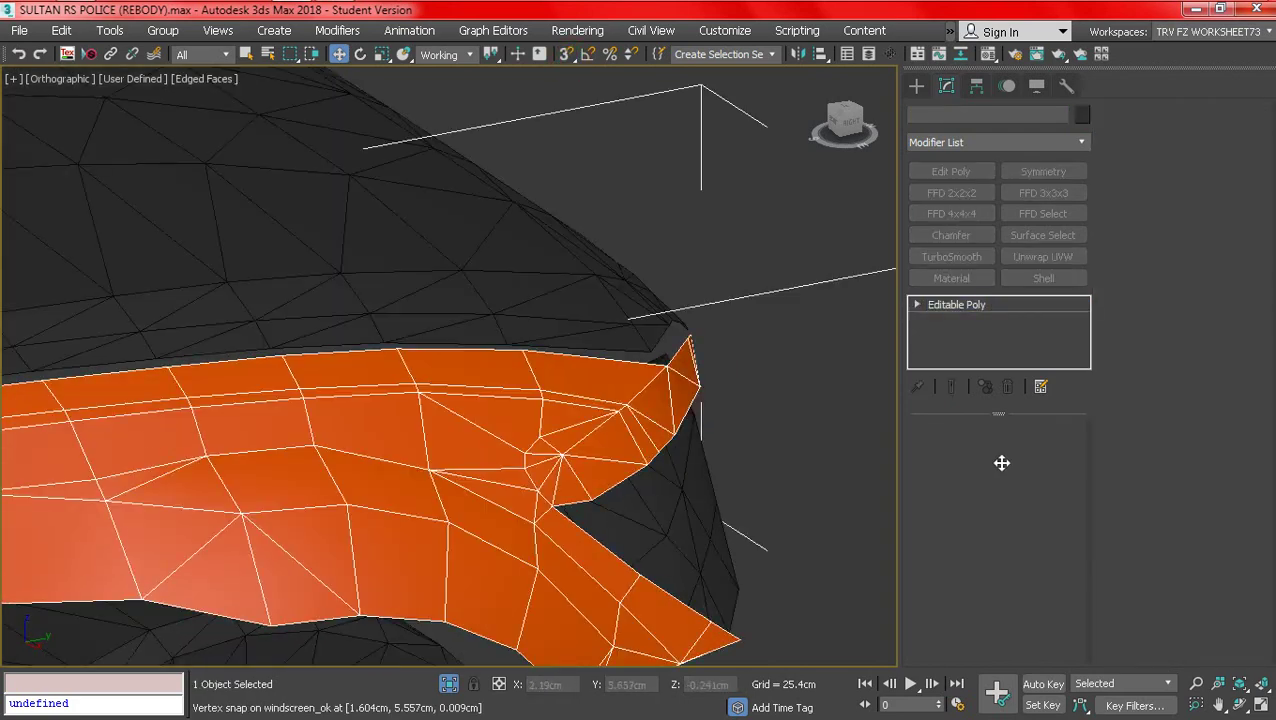
{"action": "left_click", "coordinate": [940, 454]}
{"action": "left_click_drag", "start_coordinate": [763, 286], "coordinate": [508, 525]}
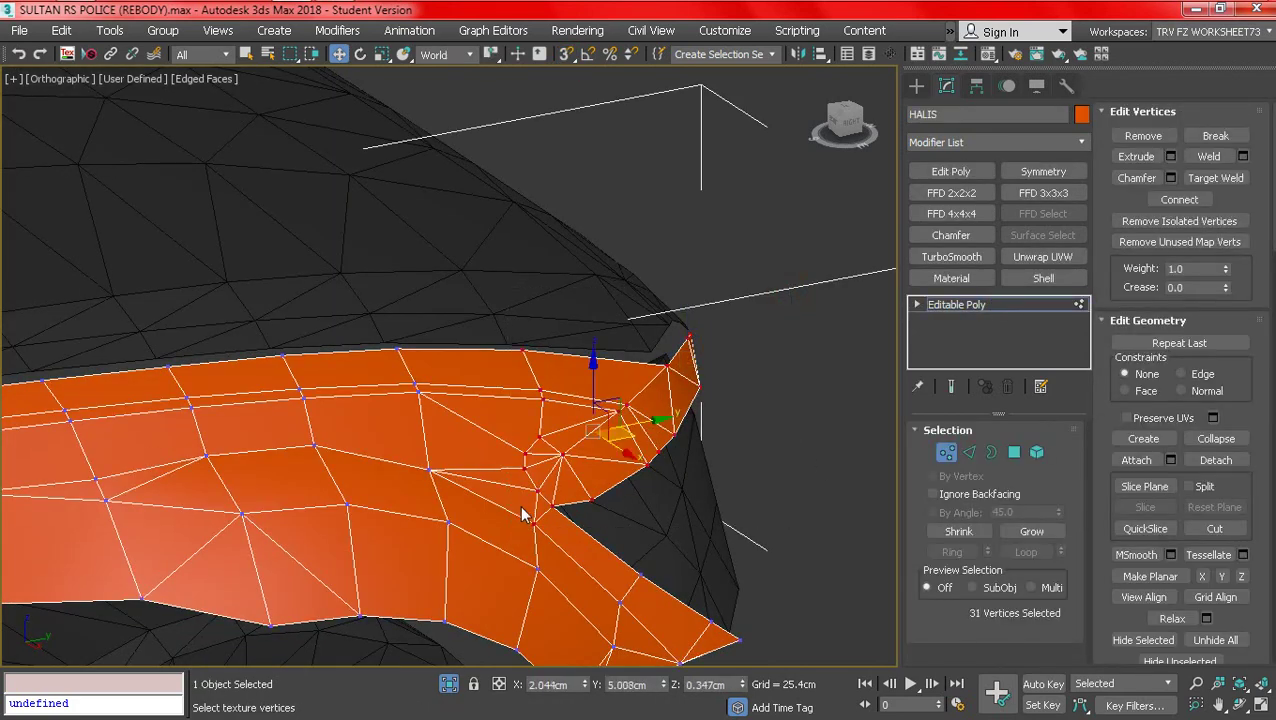
{"action": "left_click", "coordinate": [460, 442]}
{"action": "key", "text": "F4"}
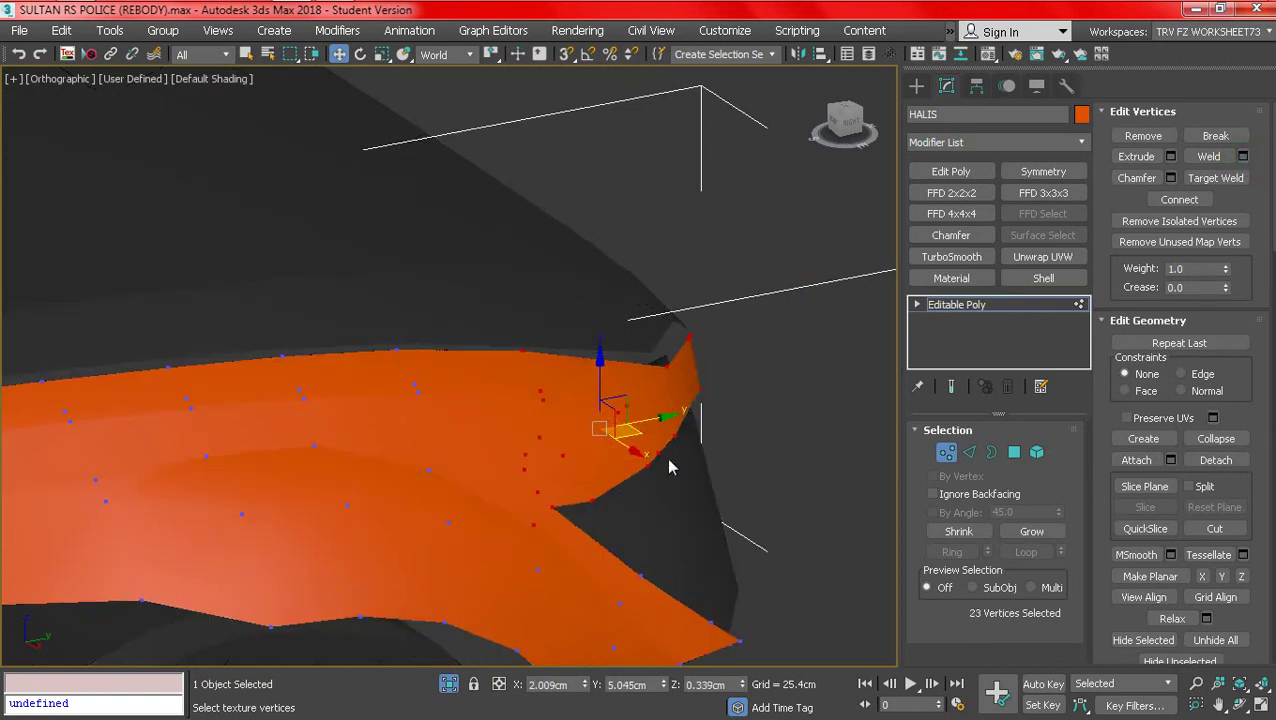
{"action": "scroll", "coordinate": [670, 466], "scroll_direction": "down", "scroll_amount": 5}
{"action": "left_click", "coordinate": [946, 452]}
{"action": "left_click", "coordinate": [734, 367]}
{"action": "key", "text": "F4"}
{"action": "scroll", "coordinate": [598, 433], "scroll_direction": "up", "scroll_amount": 3}
{"action": "key", "text": "q"}
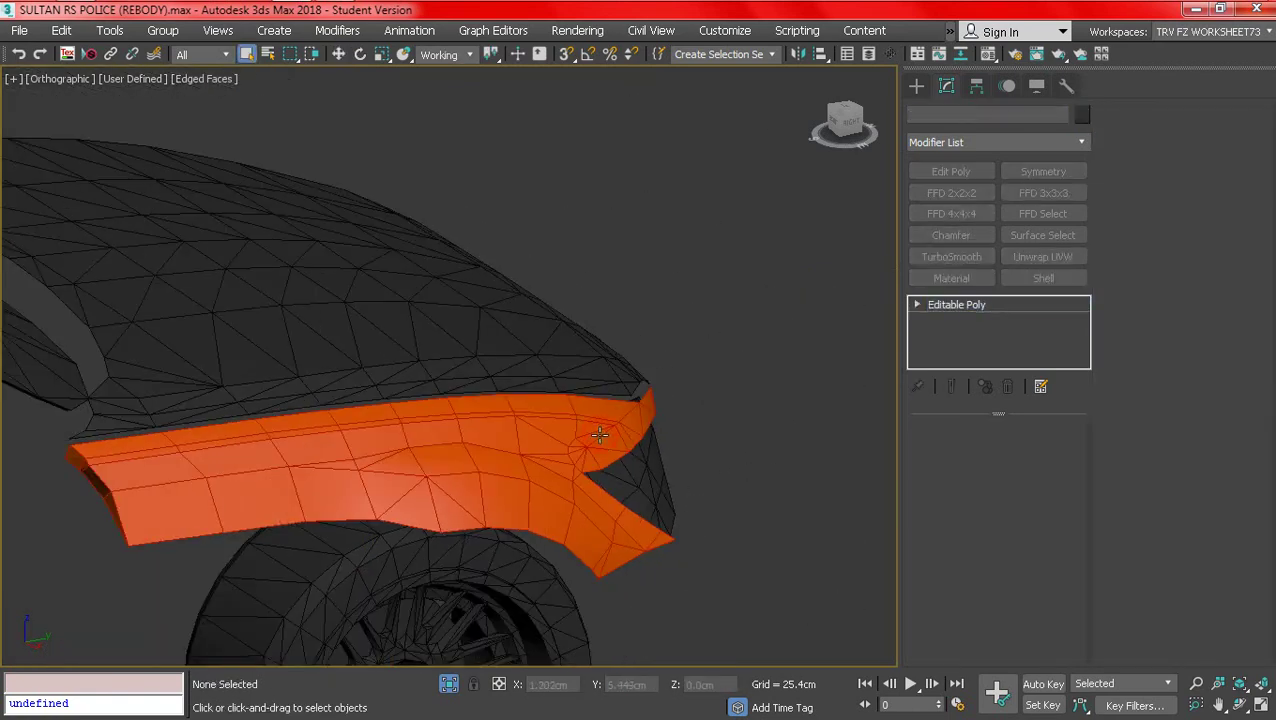
- Remove the narrow inner flange along the fender's edge beside the headlight opening
{"action": "left_click", "coordinate": [599, 435]}
{"action": "scroll", "coordinate": [599, 435], "scroll_direction": "down", "scroll_amount": 4}
{"action": "mouse_move", "coordinate": [599, 435]}
{"action": "middle_mouse_down", "text": "alt"}
{"action": "mouse_move", "coordinate": [440, 475]}
{"action": "mouse_move", "coordinate": [359, 464]}
{"action": "mouse_move", "coordinate": [425, 431]}
{"action": "mouse_move", "coordinate": [541, 535]}
{"action": "mouse_move", "coordinate": [527, 478]}
{"action": "mouse_move", "coordinate": [450, 441]}
{"action": "mouse_move", "coordinate": [378, 492]}
{"action": "mouse_move", "coordinate": [362, 484]}
{"action": "mouse_move", "coordinate": [508, 464]}
{"action": "middle_mouse_up", "text": "alt"}
{"action": "scroll", "coordinate": [586, 478], "scroll_direction": "up", "scroll_amount": 3}
{"action": "key", "text": "F4"}
{"action": "key", "text": "F4"}
{"action": "scroll", "coordinate": [586, 478], "scroll_direction": "up", "scroll_amount": 3}
{"action": "left_click", "coordinate": [968, 455]}
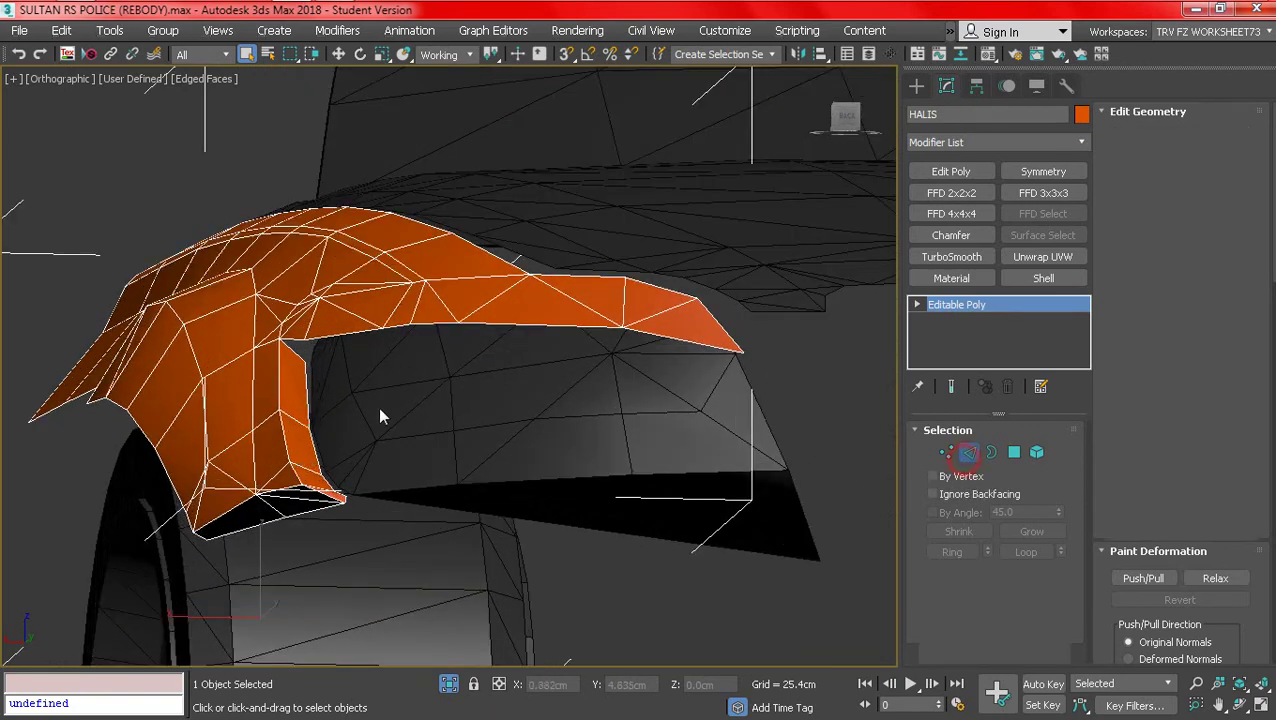
{"action": "double_click", "coordinate": [311, 393]}
{"action": "scroll", "coordinate": [311, 393], "scroll_direction": "up", "scroll_amount": 5}
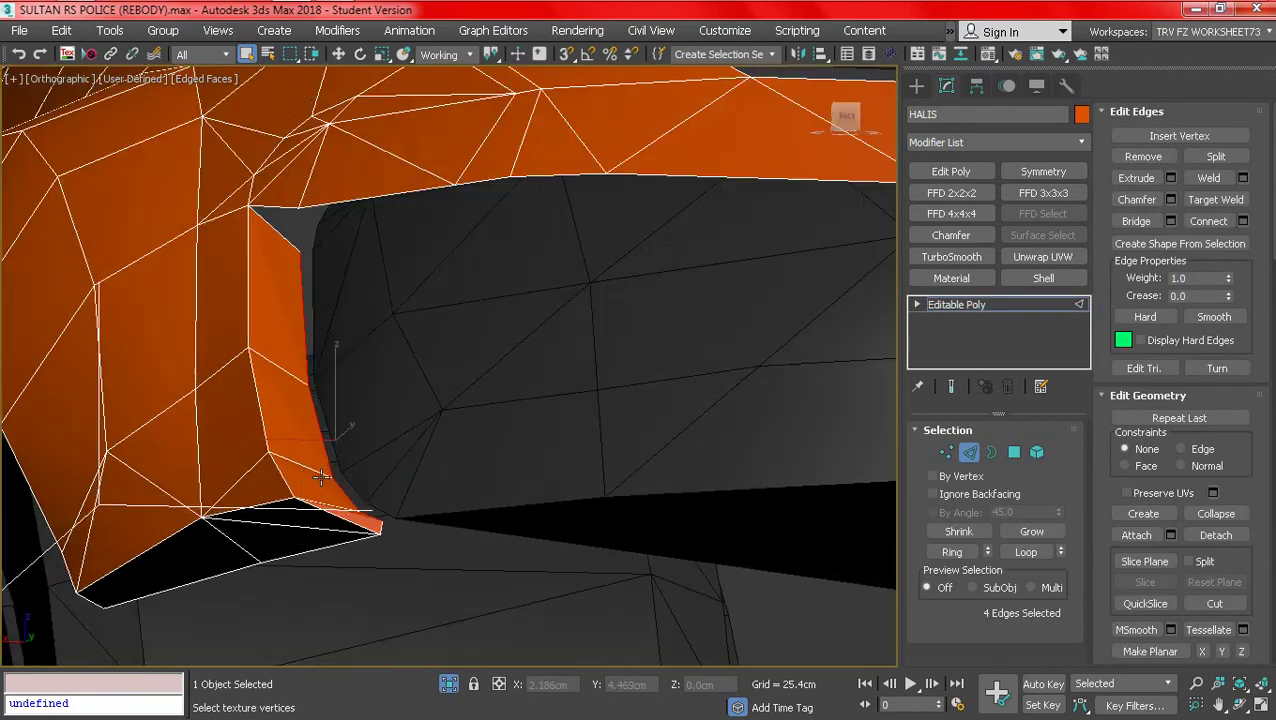
{"action": "left_click", "coordinate": [343, 484]}
{"action": "scroll", "coordinate": [343, 486], "scroll_direction": "down", "scroll_amount": 5}
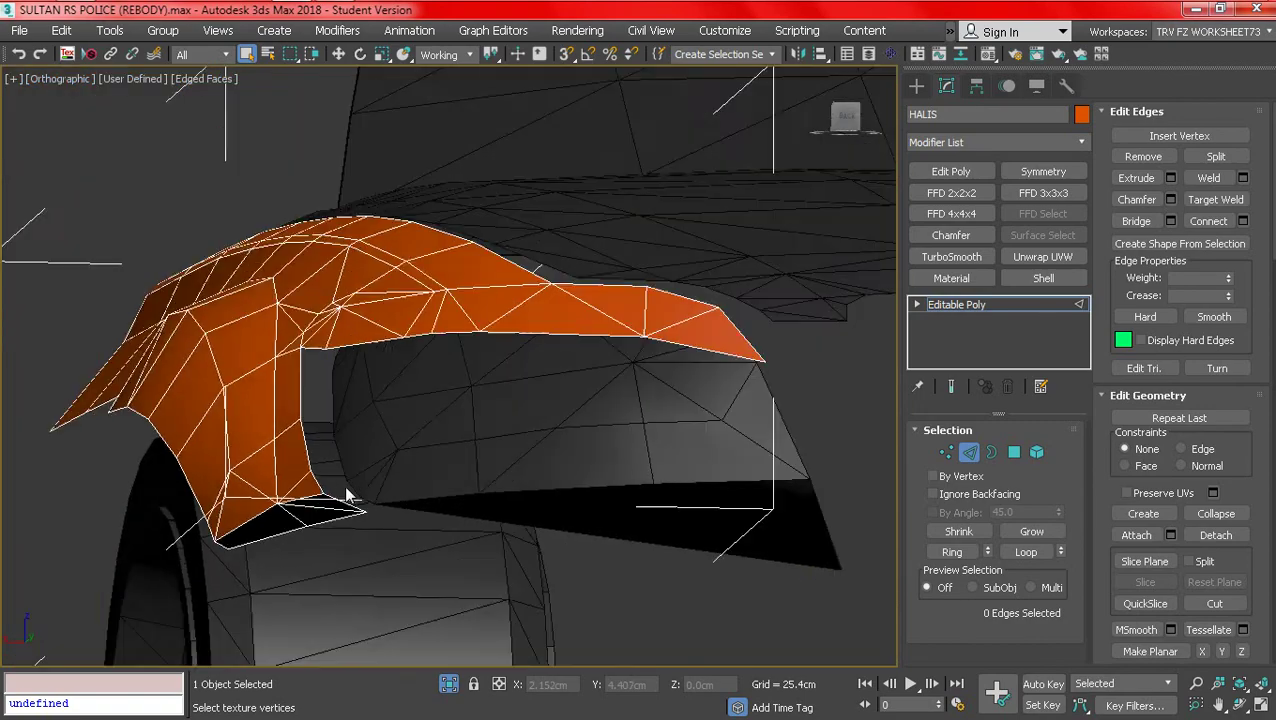
{"action": "middle_click_drag", "start_coordinate": [345, 490], "coordinate": [322, 431], "text": "alt"}
{"action": "scroll", "coordinate": [322, 429], "scroll_direction": "up", "scroll_amount": 2}
{"action": "left_click", "coordinate": [307, 423]}
{"action": "left_click", "coordinate": [310, 485], "text": "ctrl"}
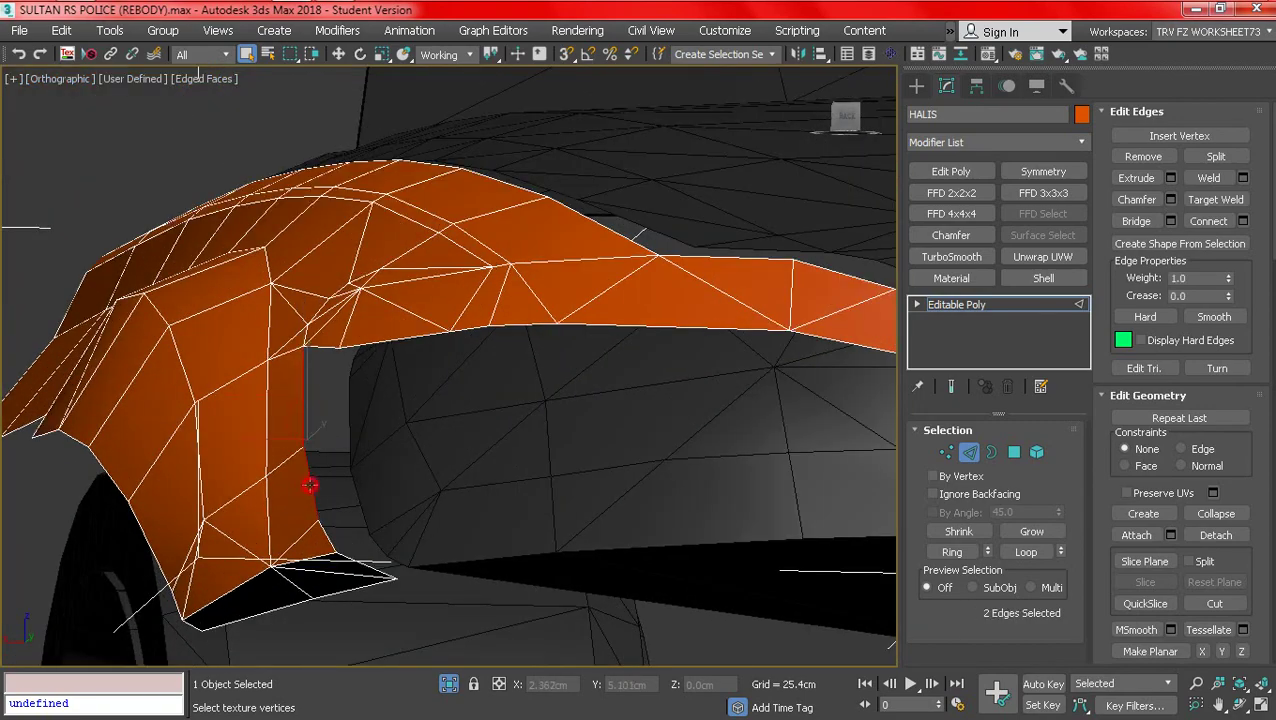
{"action": "left_click", "coordinate": [332, 546], "text": "ctrl"}
{"action": "middle_click_drag", "start_coordinate": [332, 546], "coordinate": [478, 545], "text": "alt"}
{"action": "scroll", "coordinate": [277, 353], "scroll_direction": "up", "scroll_amount": 3}
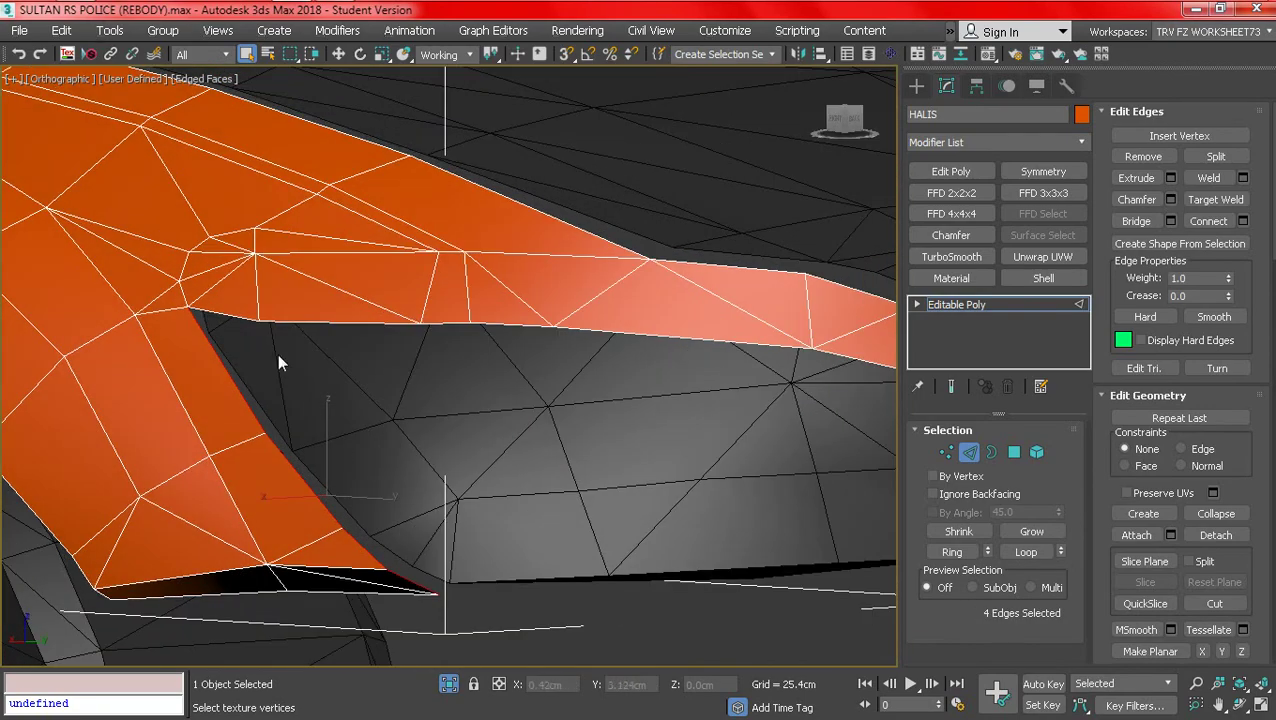
{"action": "left_click", "coordinate": [238, 320], "text": "ctrl"}
{"action": "scroll", "coordinate": [335, 348], "scroll_direction": "down", "scroll_amount": 3}
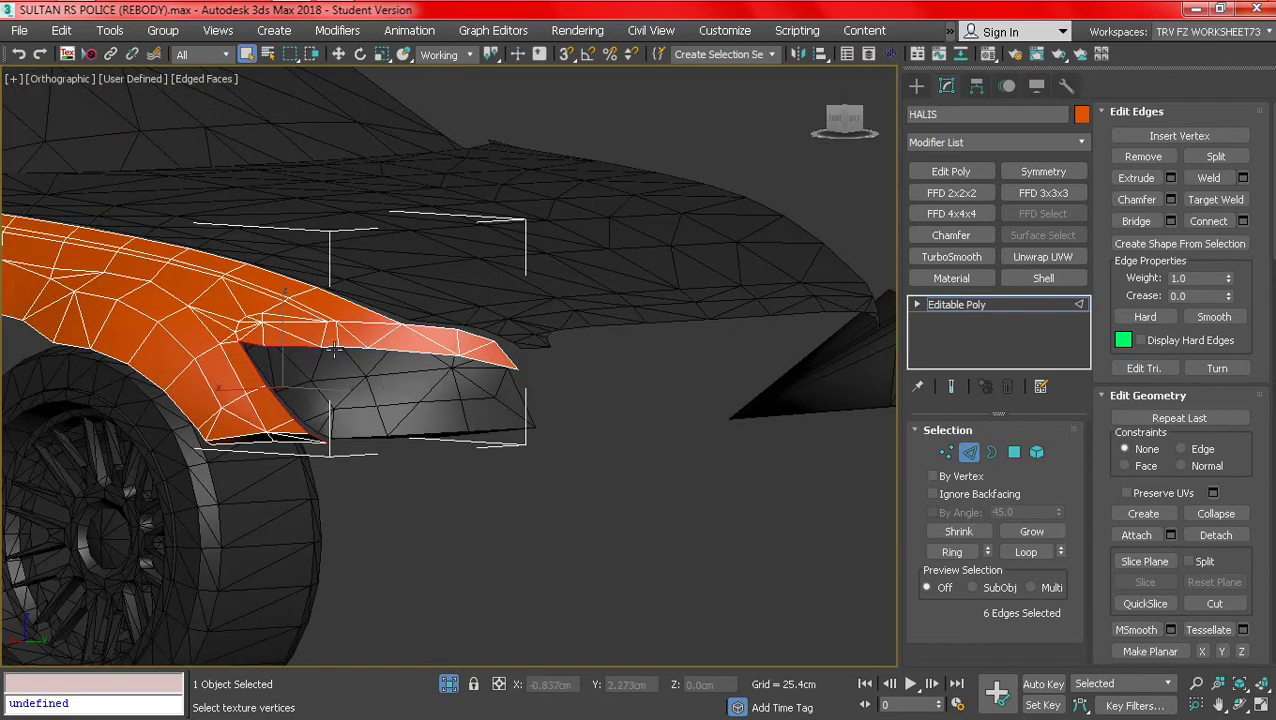
{"action": "middle_click_drag", "start_coordinate": [356, 369], "coordinate": [367, 427], "text": "alt"}
{"action": "scroll", "coordinate": [342, 347], "scroll_direction": "up", "scroll_amount": 3}
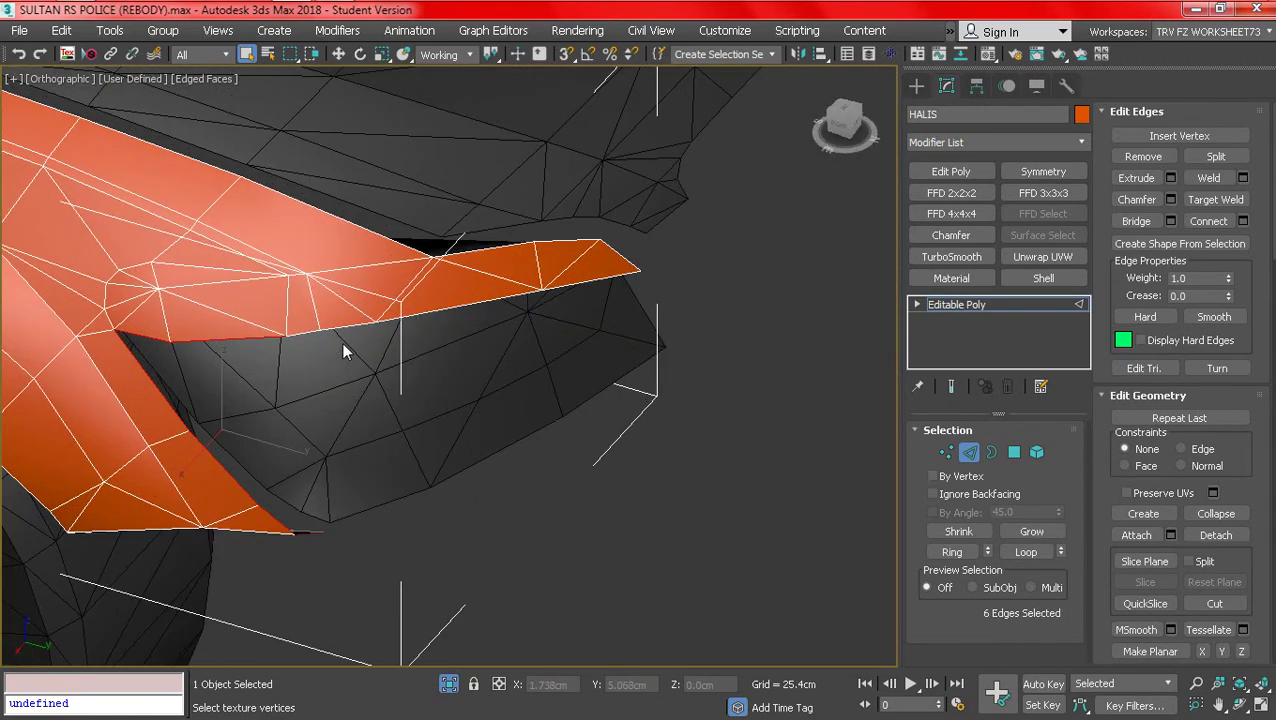
- Extrude the short edge at the headlight opening's upper inner corner downward into a new polygon
{"action": "left_click", "coordinate": [130, 325]}
{"action": "scroll", "coordinate": [111, 325], "scroll_direction": "up", "scroll_amount": 2}
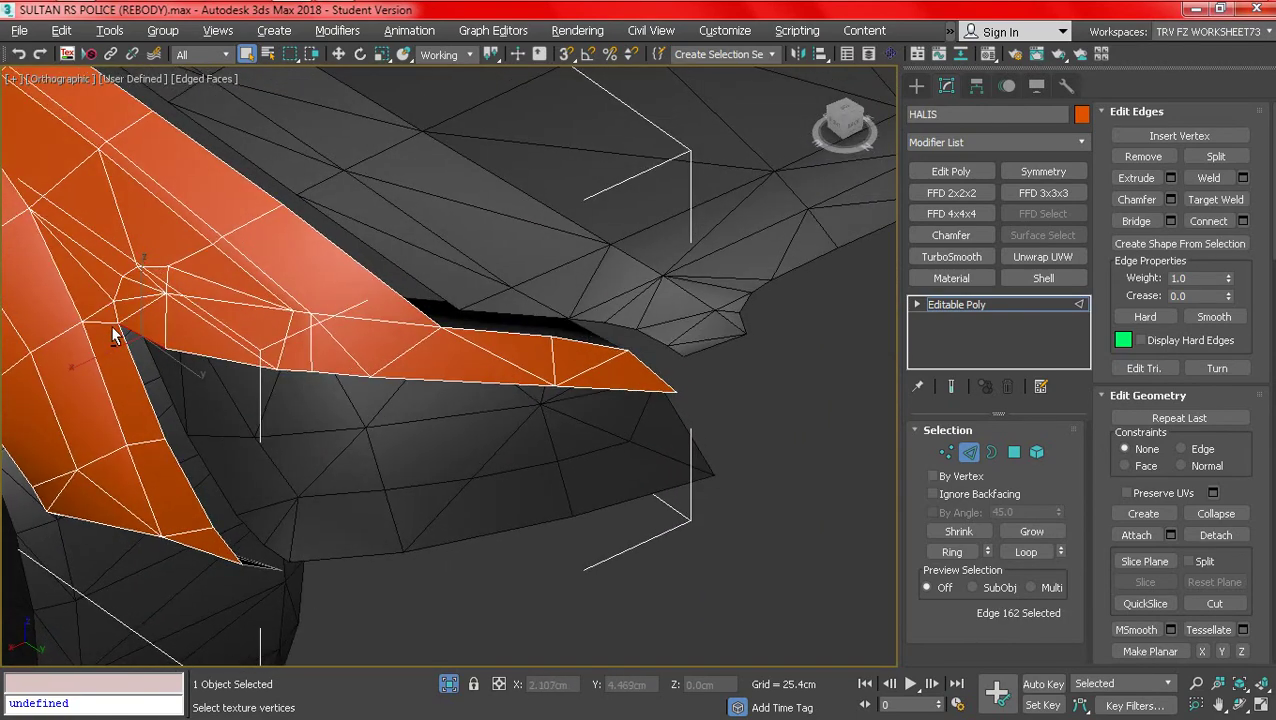
{"action": "left_click", "coordinate": [351, 58]}
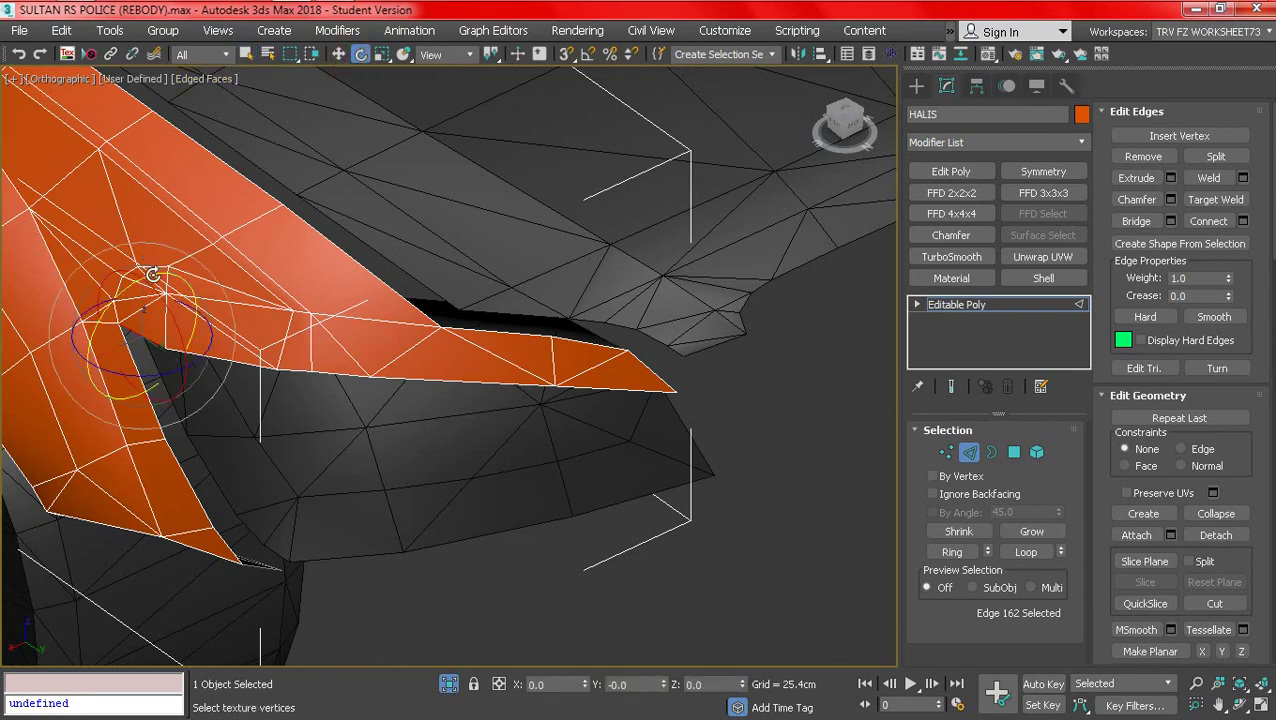
{"action": "left_click", "coordinate": [342, 56]}
{"action": "middle_click_drag", "start_coordinate": [215, 236], "coordinate": [278, 200], "text": "alt"}
{"action": "left_click_drag", "start_coordinate": [150, 285], "coordinate": [155, 330]}
- Target-weld the new polygon's lower vertices to the fender's edge to fill the corner gap
{"action": "left_click", "coordinate": [945, 452]}
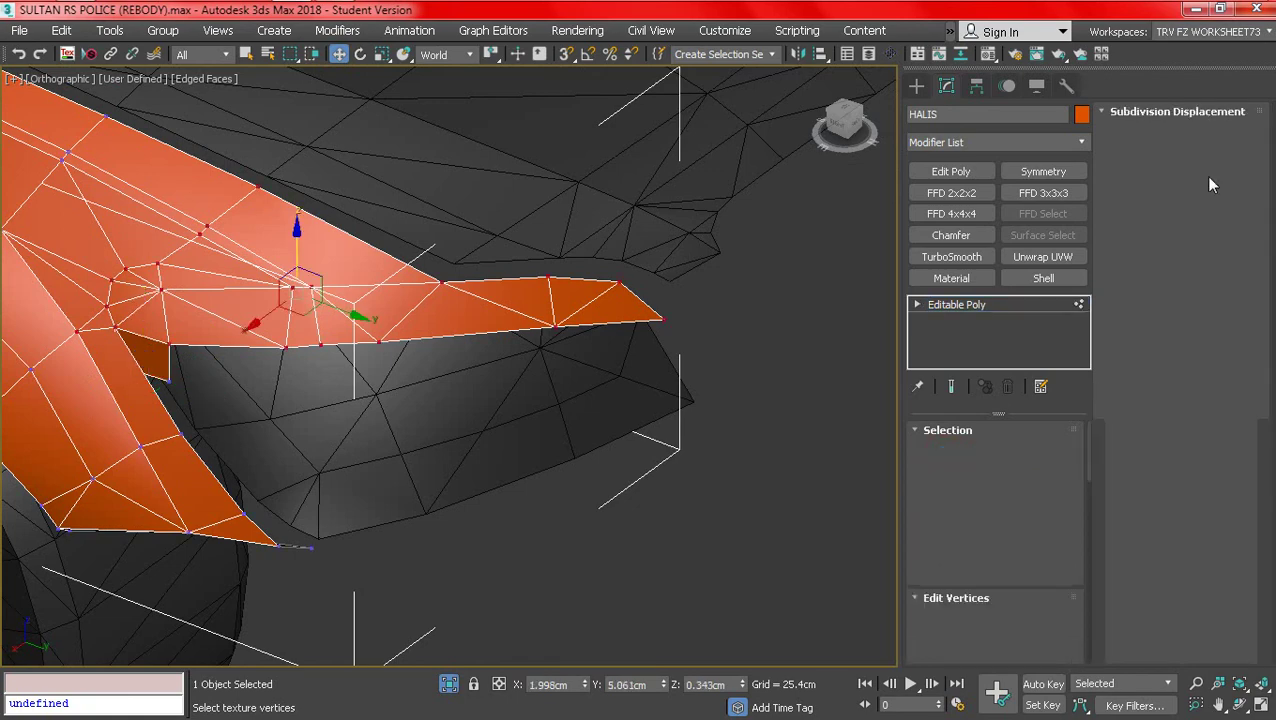
{"action": "key", "text": "F3"}
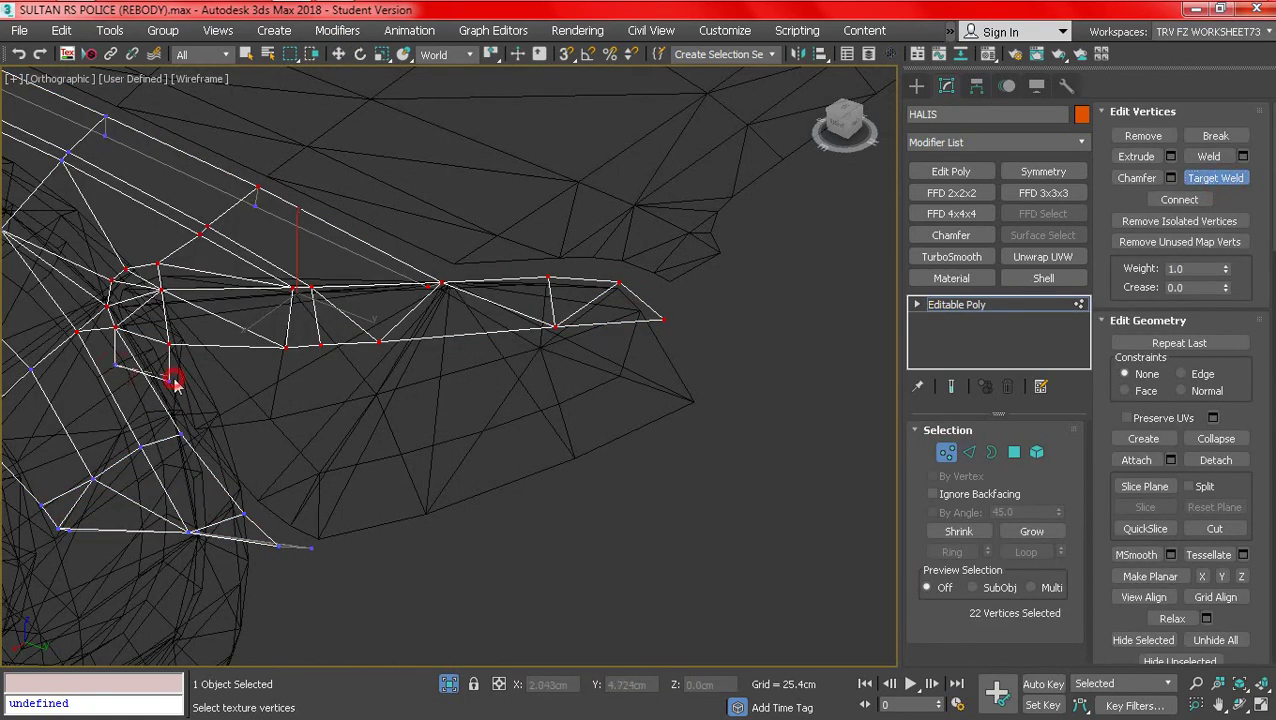
{"action": "key", "text": "F3"}
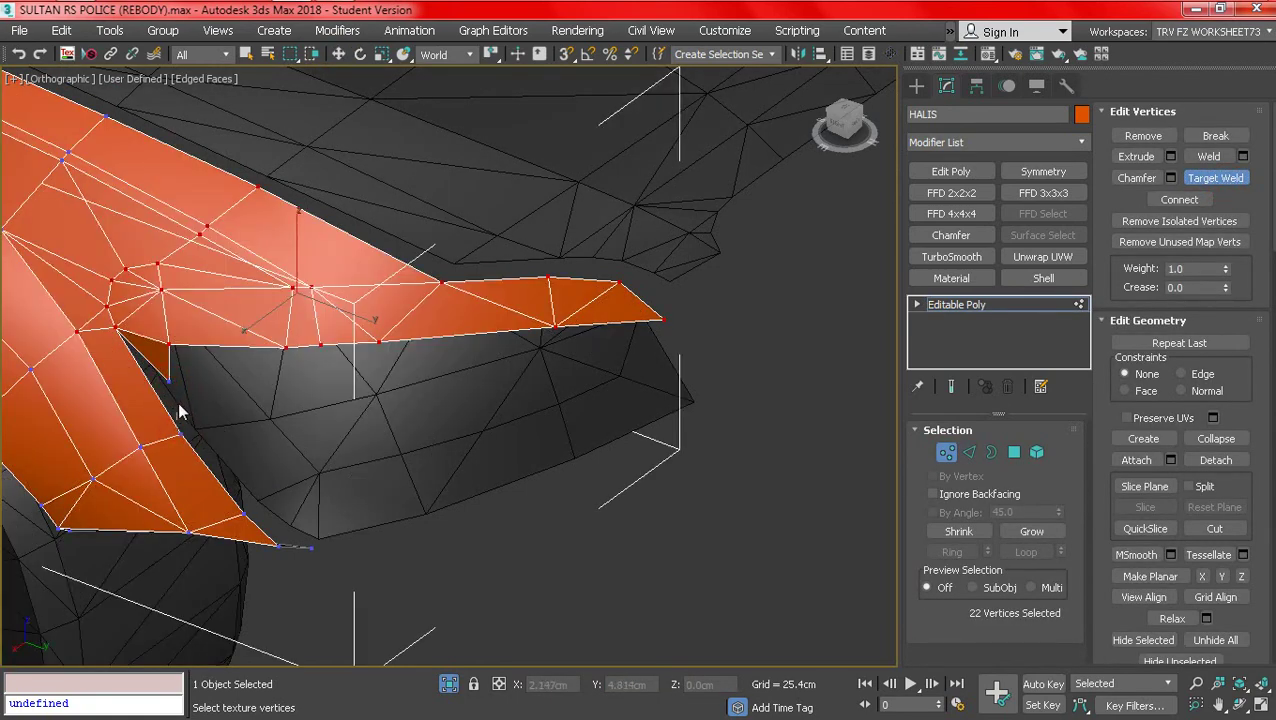
{"action": "middle_click_drag", "start_coordinate": [178, 432], "coordinate": [98, 342], "text": "alt"}
{"action": "key", "text": "w"}
- Chamfer the vertex at the headlight opening's upper inner corner to soften the sharp corner
{"action": "left_click", "coordinate": [181, 349]}
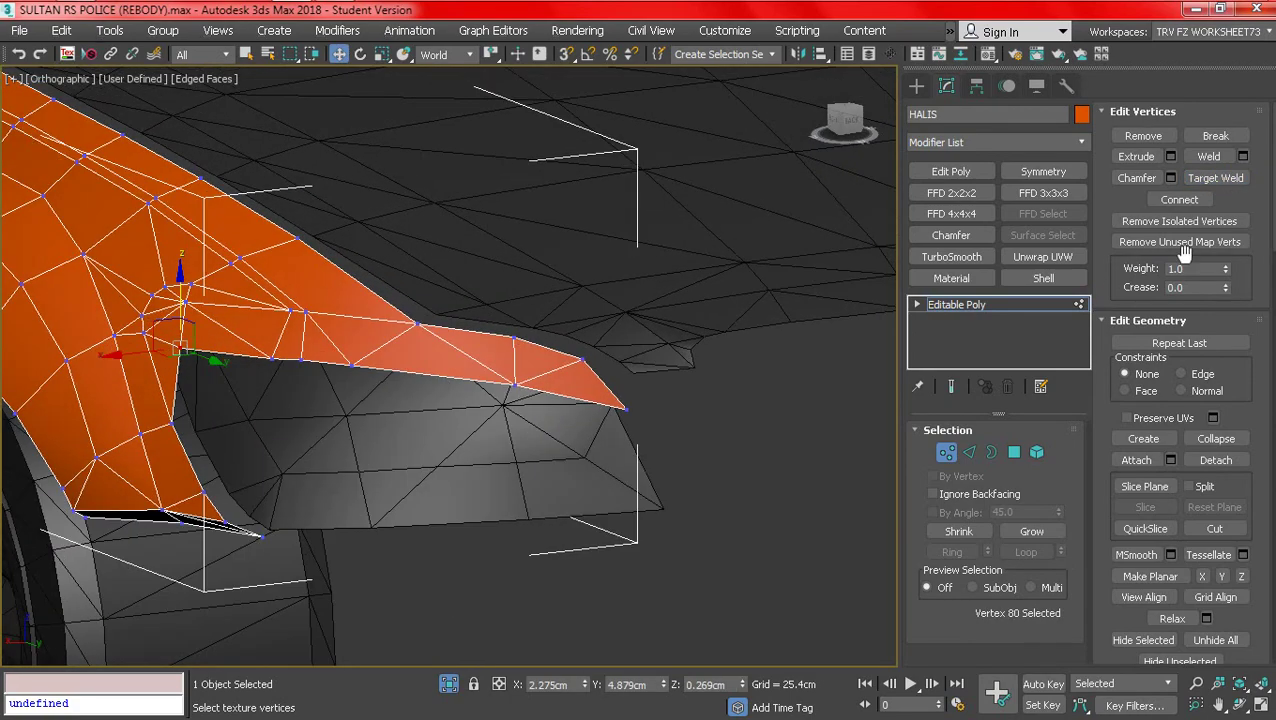
{"action": "left_click", "coordinate": [1170, 178]}
{"action": "middle_click_drag", "start_coordinate": [407, 362], "coordinate": [480, 376], "text": "alt"}
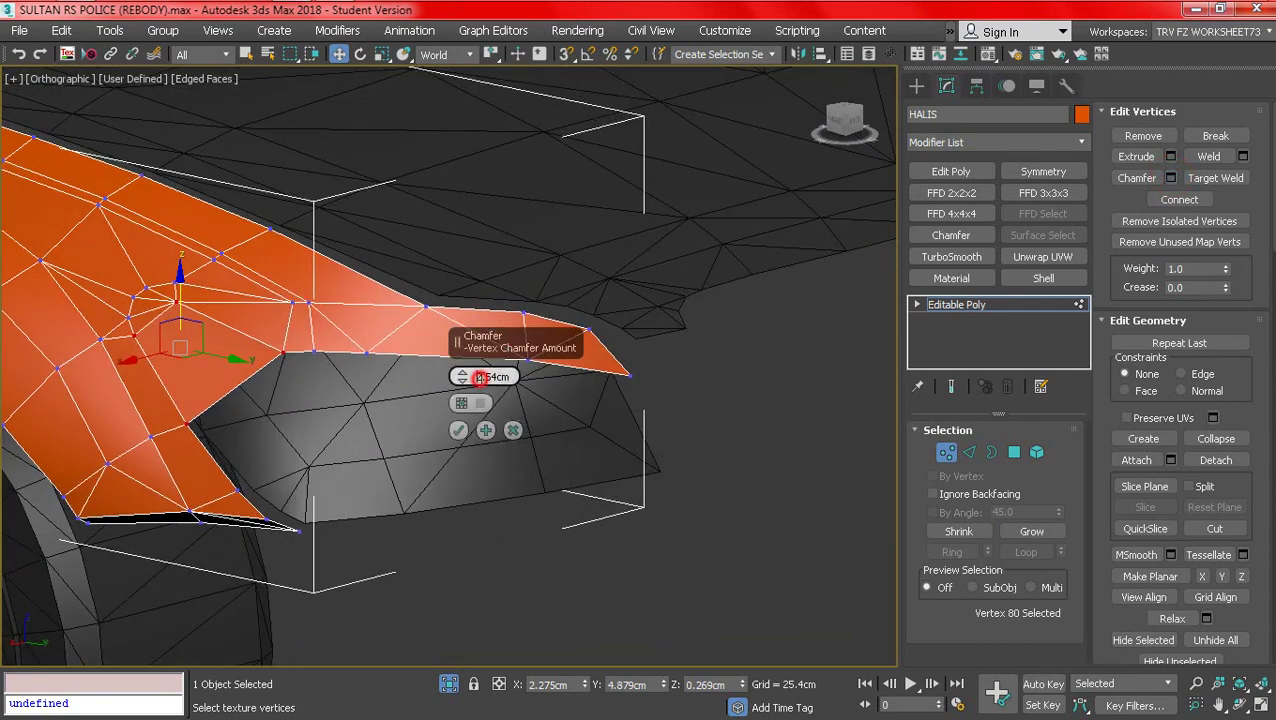
{"action": "middle_click_drag", "start_coordinate": [598, 373], "coordinate": [478, 374], "text": "alt"}
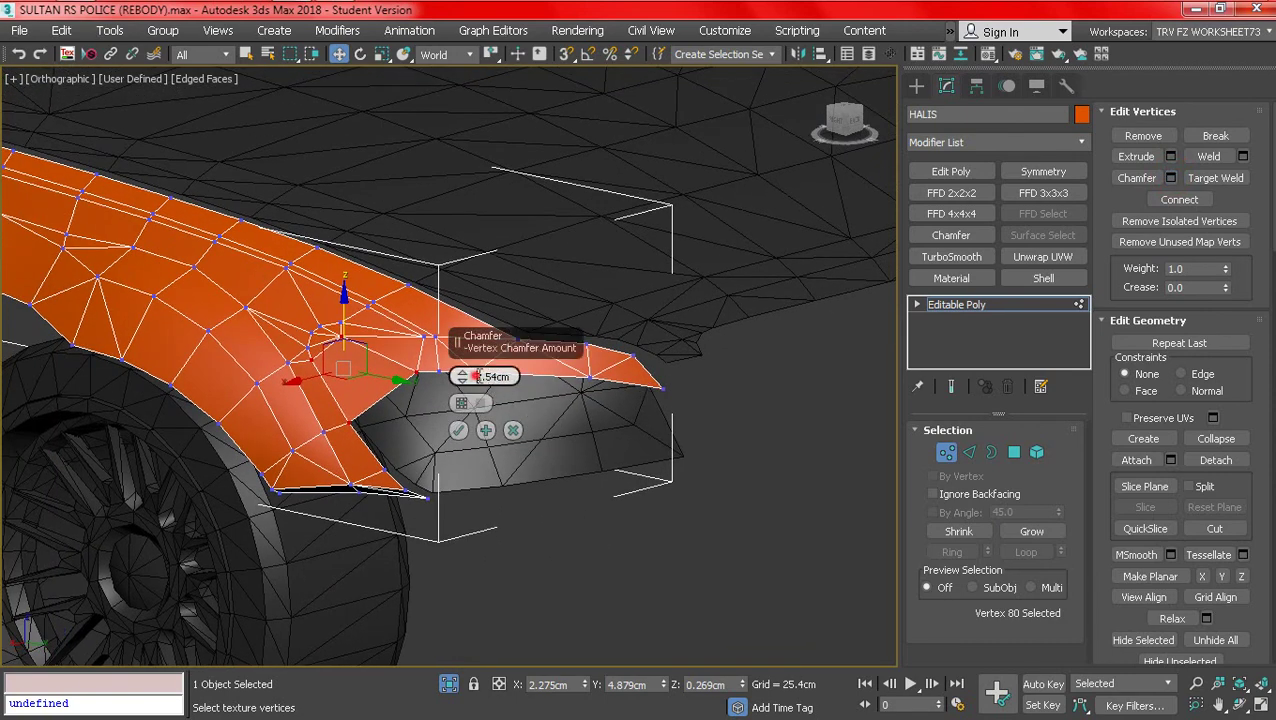
{"action": "key", "text": "Return"}
{"action": "left_click_drag", "start_coordinate": [463, 378], "coordinate": [468, 358]}
{"action": "middle_click_drag", "start_coordinate": [472, 365], "coordinate": [463, 415], "text": "alt"}
{"action": "left_click", "coordinate": [459, 431]}
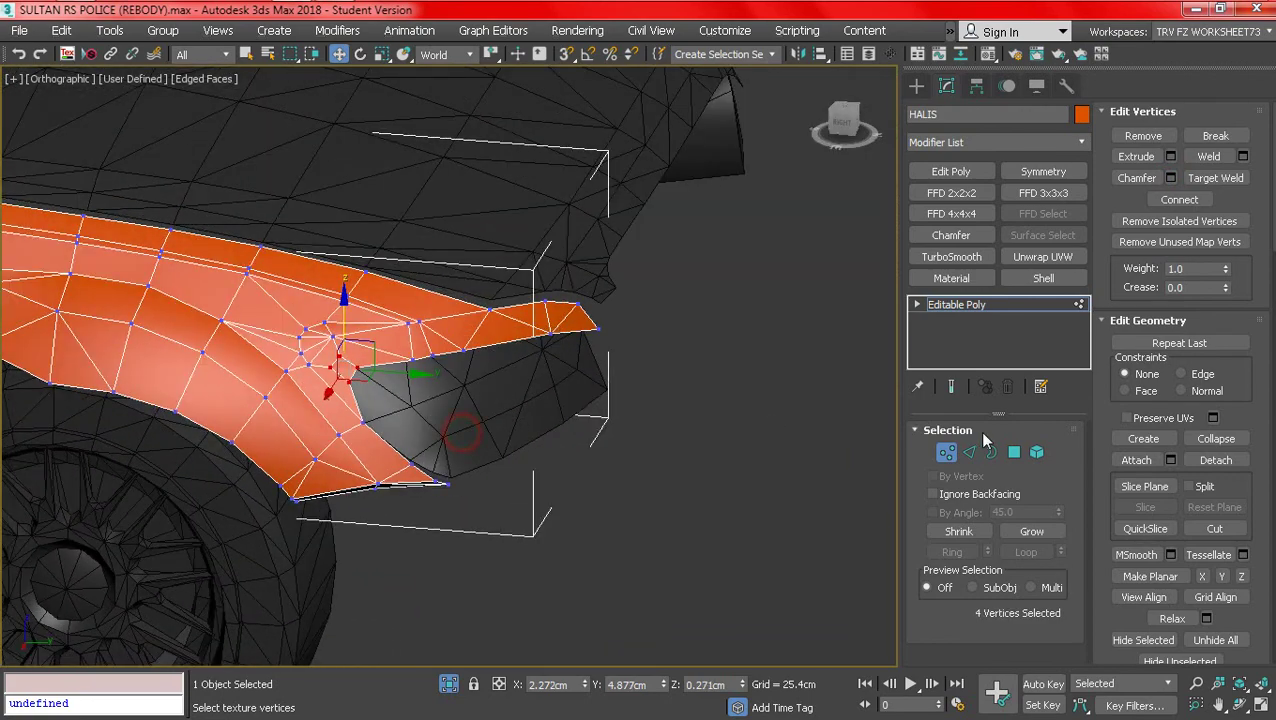
- Target-weld the chamfer's two inner vertices onto the neighbouring fender vertices beside the headlight opening's corner
{"action": "scroll", "coordinate": [418, 320], "scroll_direction": "up", "scroll_amount": 4}
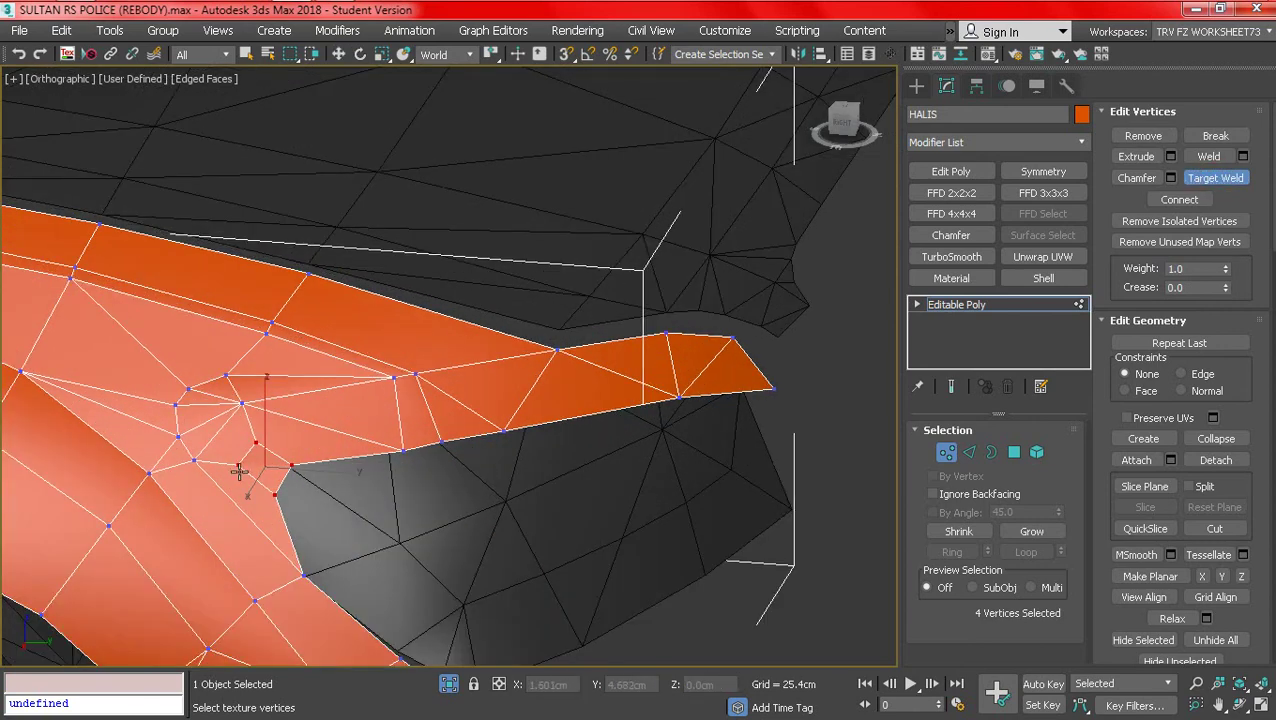
{"action": "left_click", "coordinate": [234, 468]}
{"action": "left_click", "coordinate": [193, 460]}
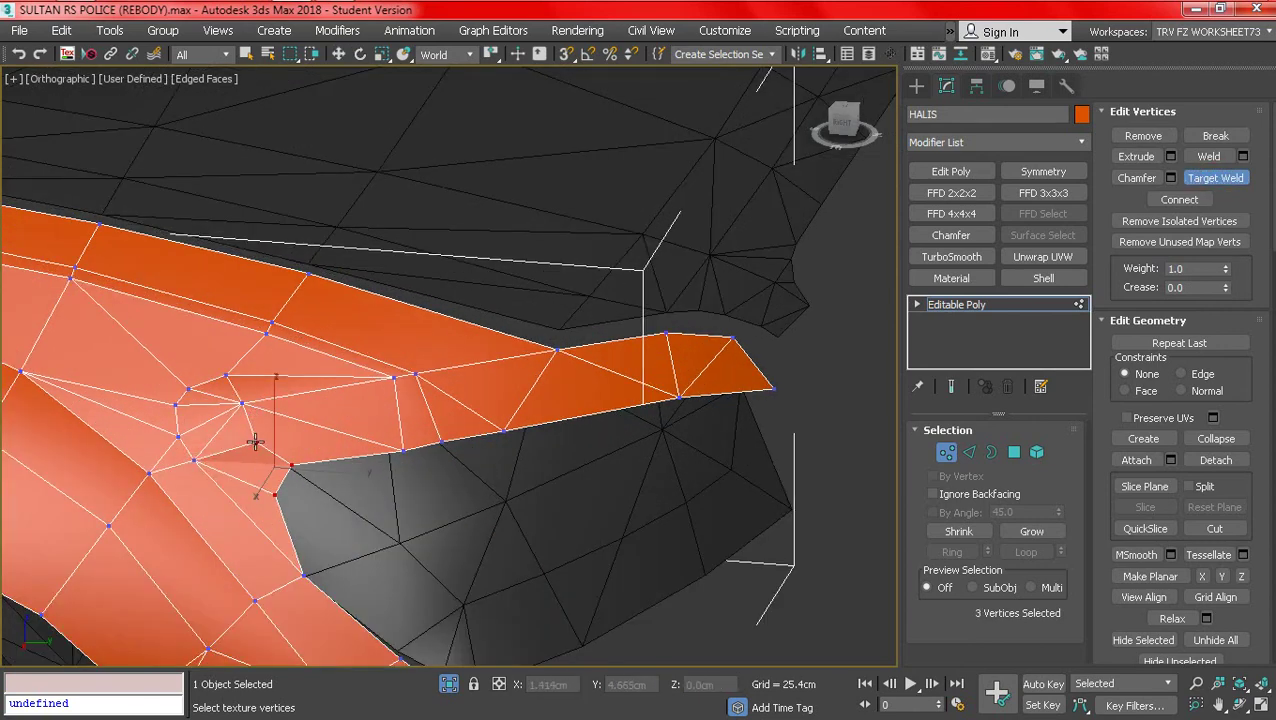
{"action": "middle_click_drag", "start_coordinate": [266, 437], "coordinate": [447, 493], "text": "alt"}
{"action": "key", "text": "w"}
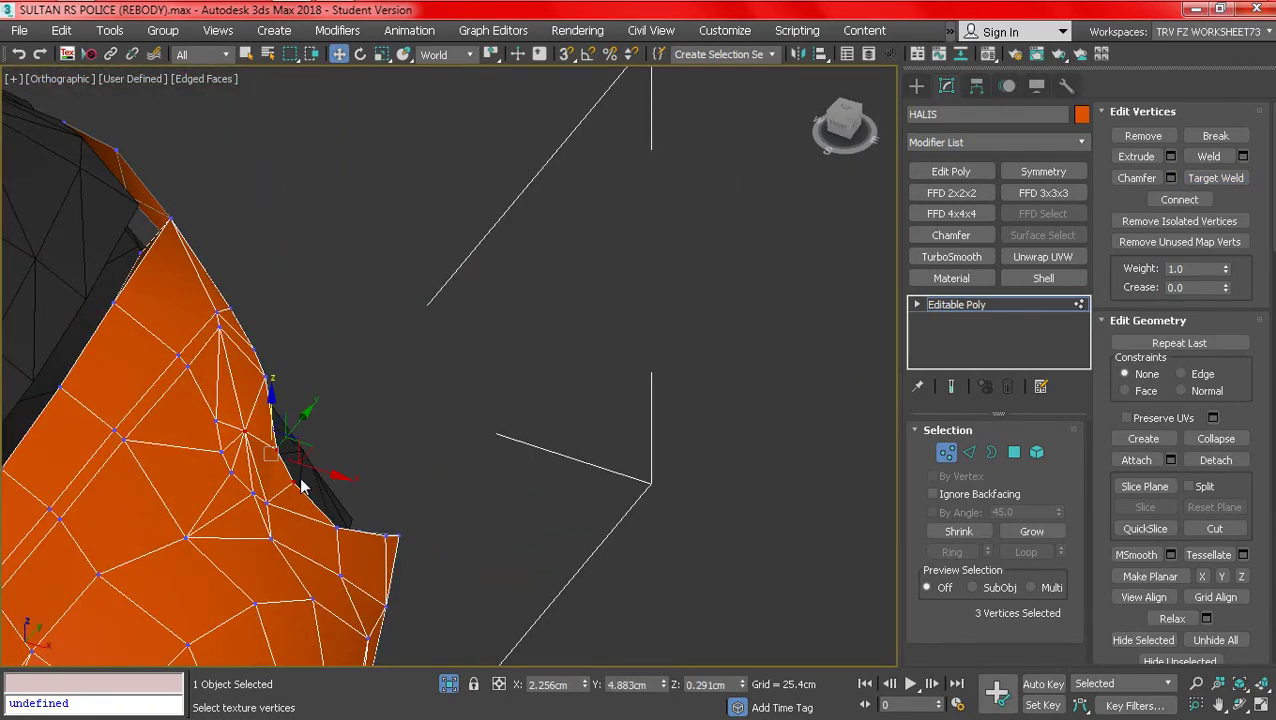
- Connect the lower chamfered corner vertex to the fender vertex where the edges converge with a new edge
{"action": "left_click", "coordinate": [298, 480]}
{"action": "middle_click_drag", "start_coordinate": [298, 480], "coordinate": [556, 396], "text": "alt"}
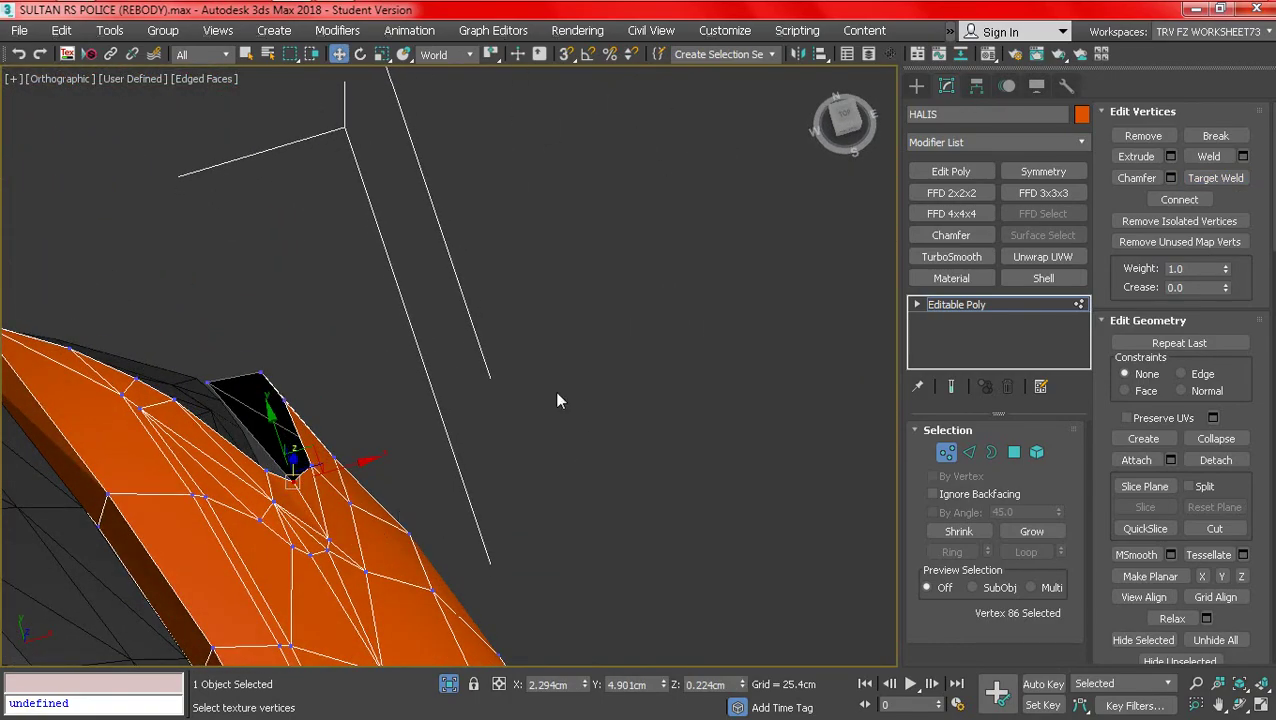
{"action": "left_click", "coordinate": [849, 118]}
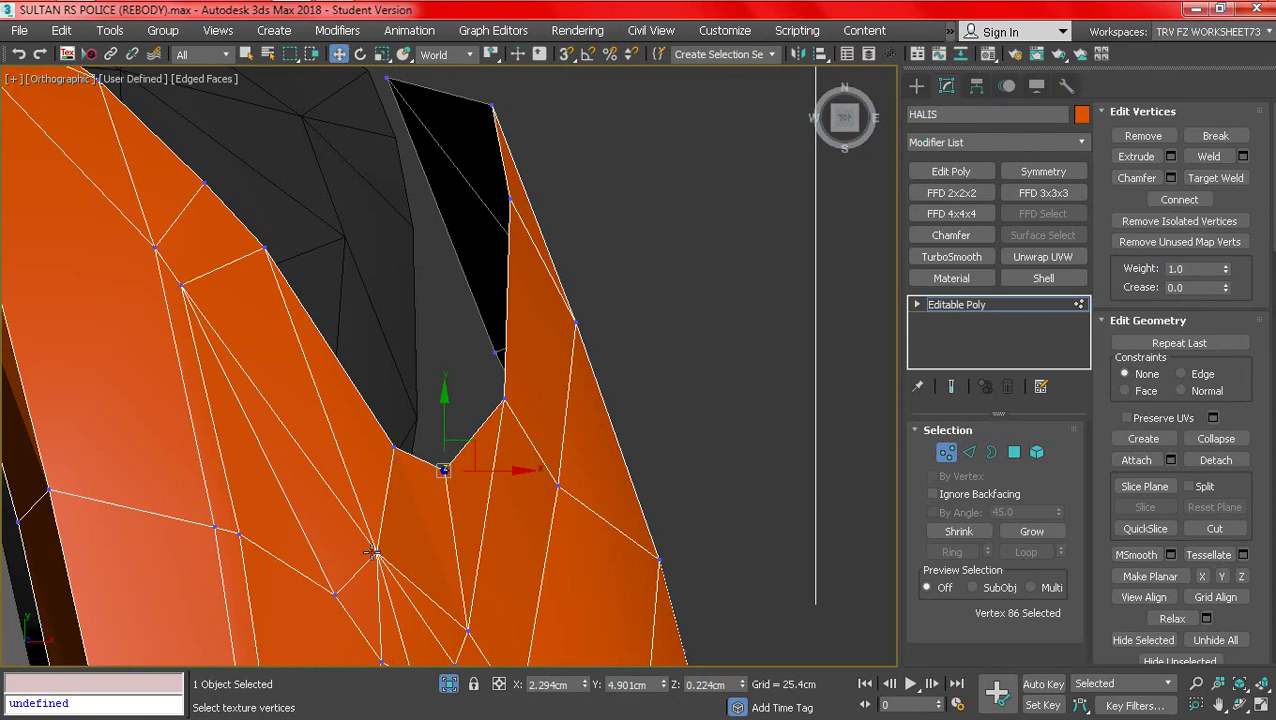
{"action": "left_click", "coordinate": [375, 551]}
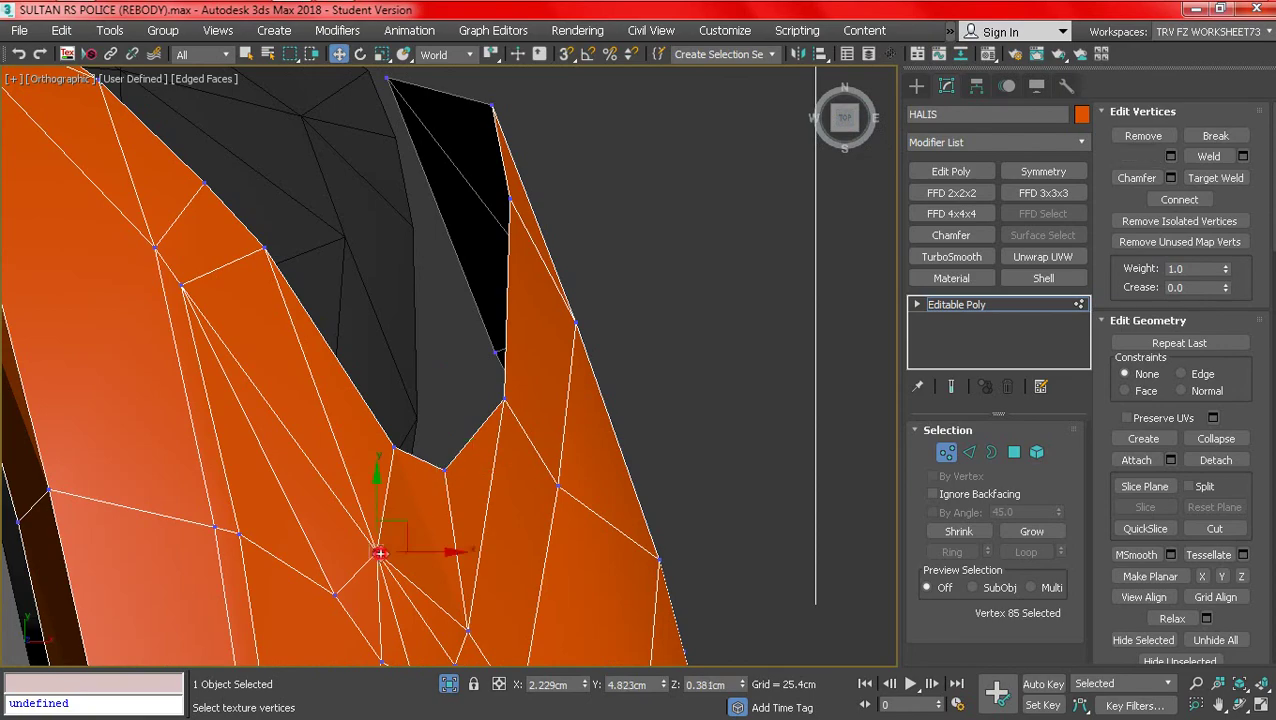
{"action": "left_click", "coordinate": [444, 468], "text": "ctrl"}
{"action": "middle_click_drag", "start_coordinate": [473, 495], "coordinate": [462, 434], "text": "alt"}
- Move the upper chamfered corner vertex of the headlight opening in the top view to about X 2.252 cm, Y 4.931 cm
{"action": "left_click", "coordinate": [430, 496]}
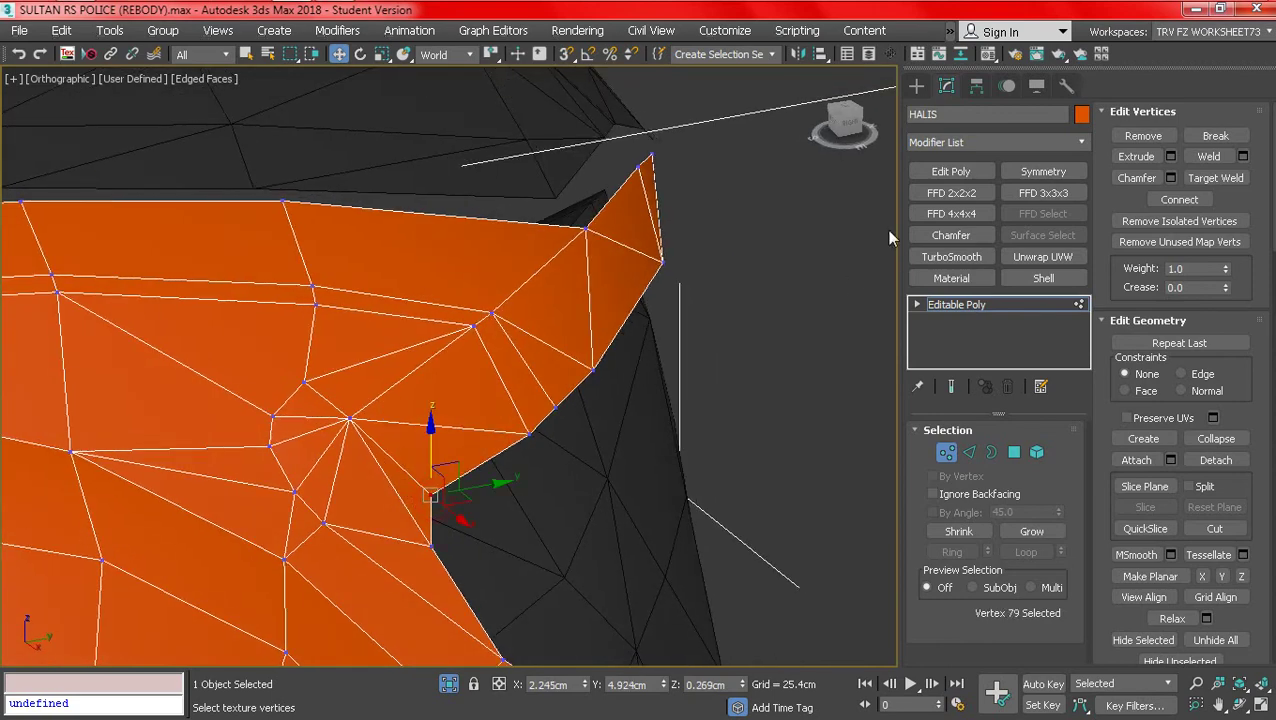
{"action": "left_click", "coordinate": [857, 130]}
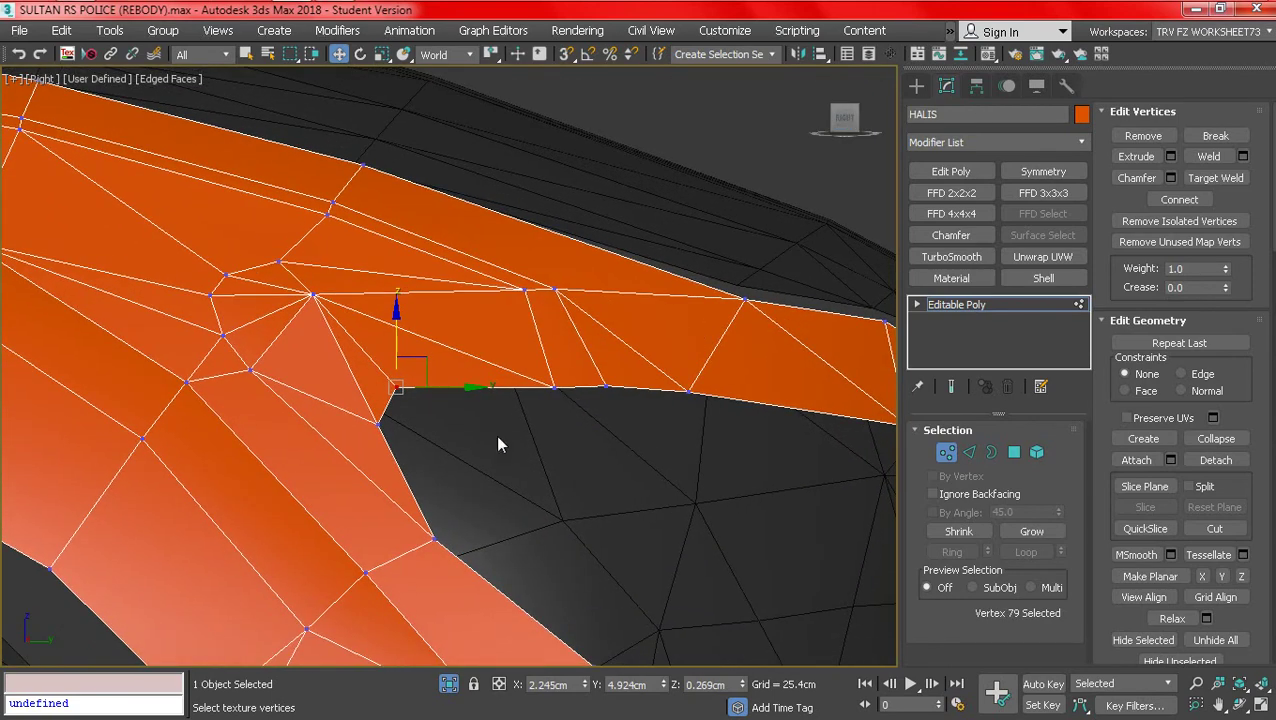
{"action": "left_click_drag", "start_coordinate": [752, 369], "coordinate": [740, 415]}
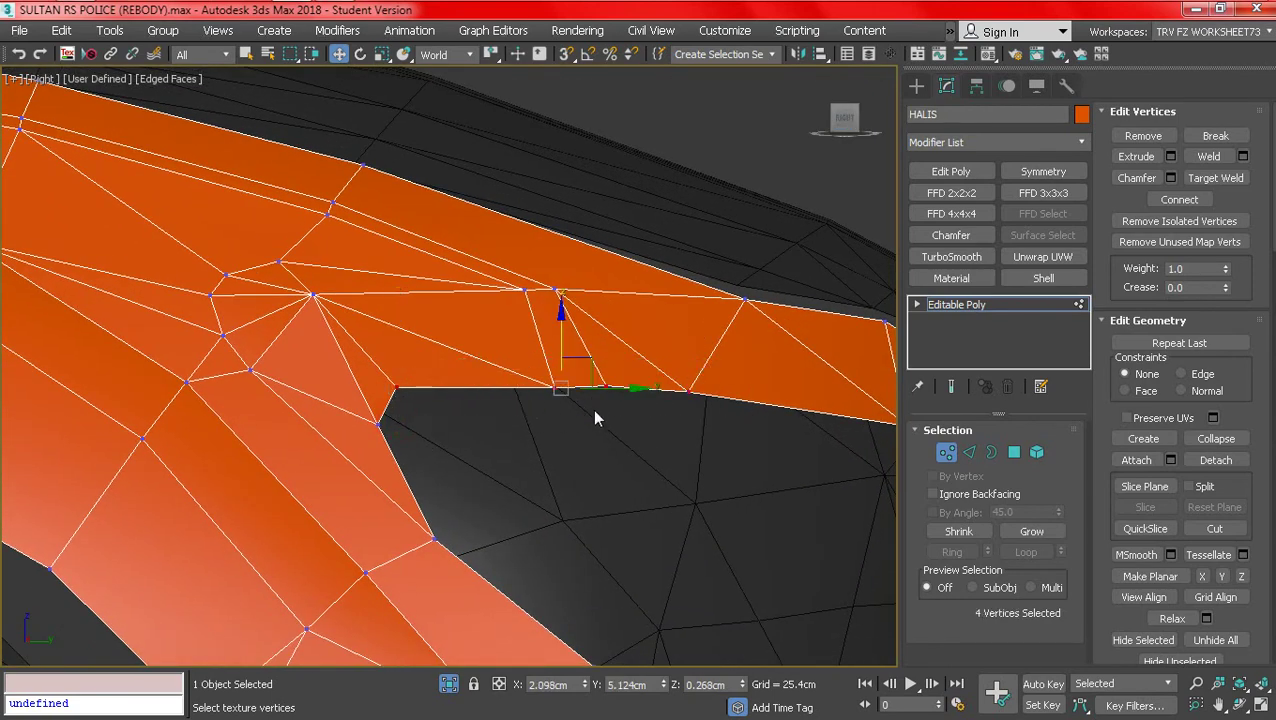
{"action": "middle_click_drag", "start_coordinate": [595, 419], "coordinate": [452, 424], "text": "alt"}
{"action": "middle_click_drag", "start_coordinate": [497, 370], "coordinate": [419, 383], "text": "alt"}
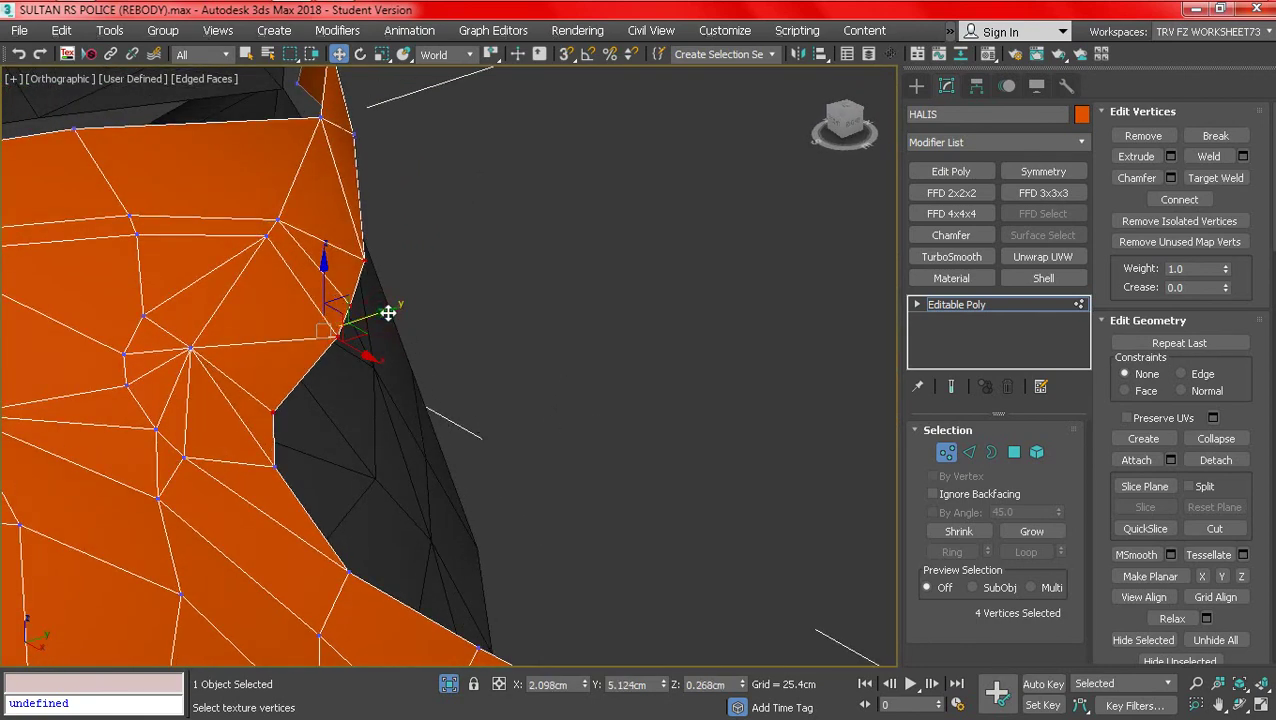
{"action": "left_click", "coordinate": [268, 416]}
{"action": "middle_click_drag", "start_coordinate": [270, 419], "coordinate": [625, 320], "text": "alt"}
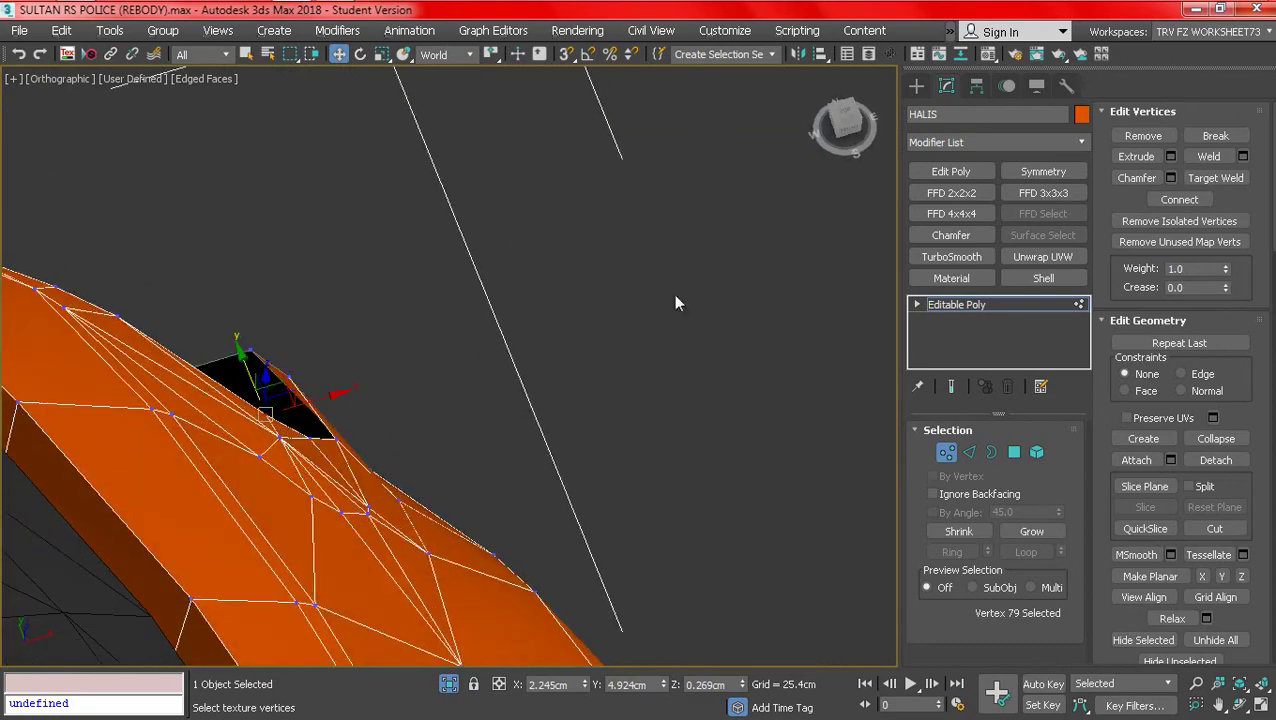
{"action": "left_click", "coordinate": [845, 121]}
{"action": "middle_click_drag", "start_coordinate": [432, 372], "coordinate": [548, 517]}
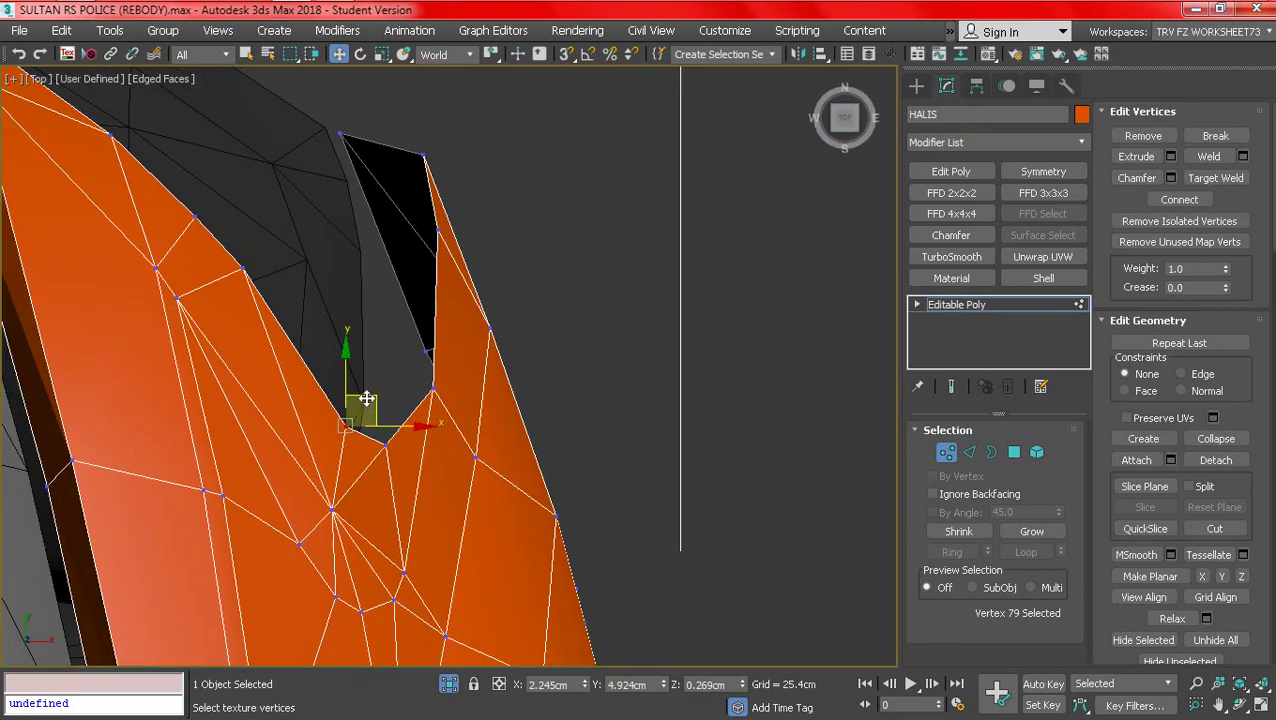
{"action": "left_click_drag", "start_coordinate": [368, 396], "coordinate": [376, 390]}
{"action": "scroll", "coordinate": [376, 390], "scroll_direction": "down", "scroll_amount": 3}
{"action": "middle_click_drag", "start_coordinate": [388, 400], "coordinate": [455, 394], "text": "alt"}
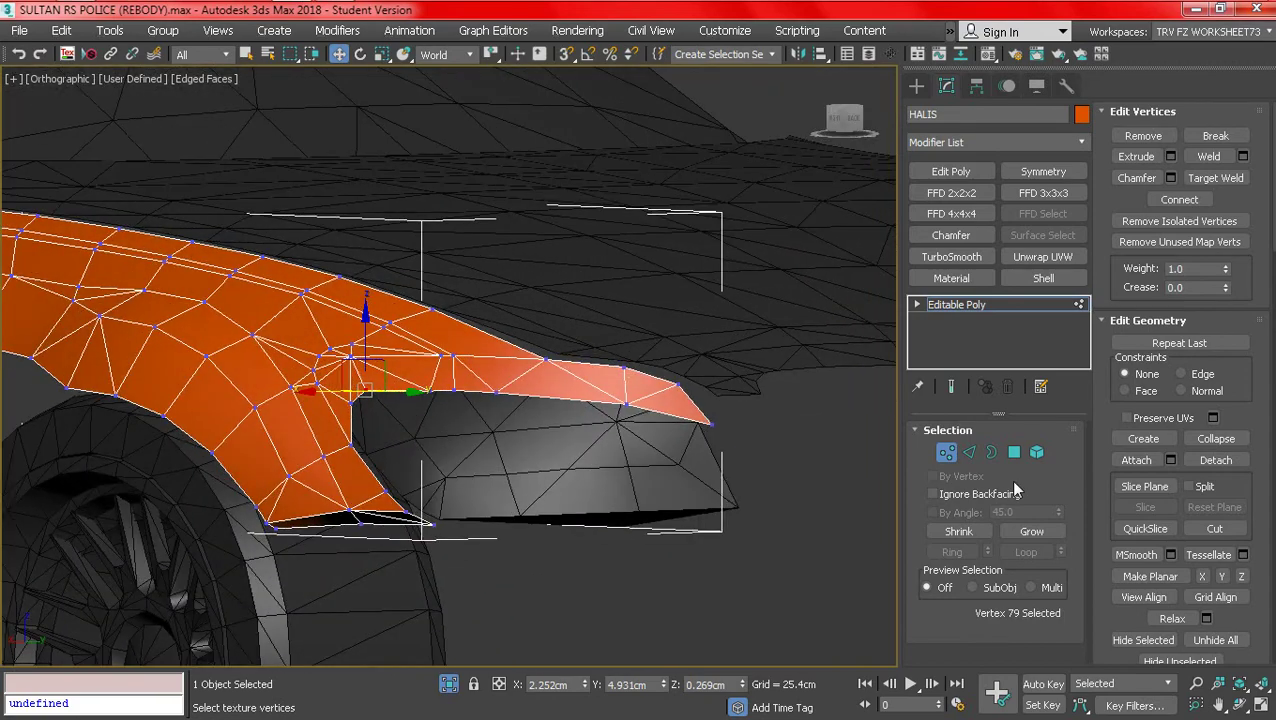
- Select all nine fender edges bordering the headlight opening, from the lower point around the corner to the front tip
{"action": "left_click", "coordinate": [972, 452]}
{"action": "left_click", "coordinate": [396, 464]}
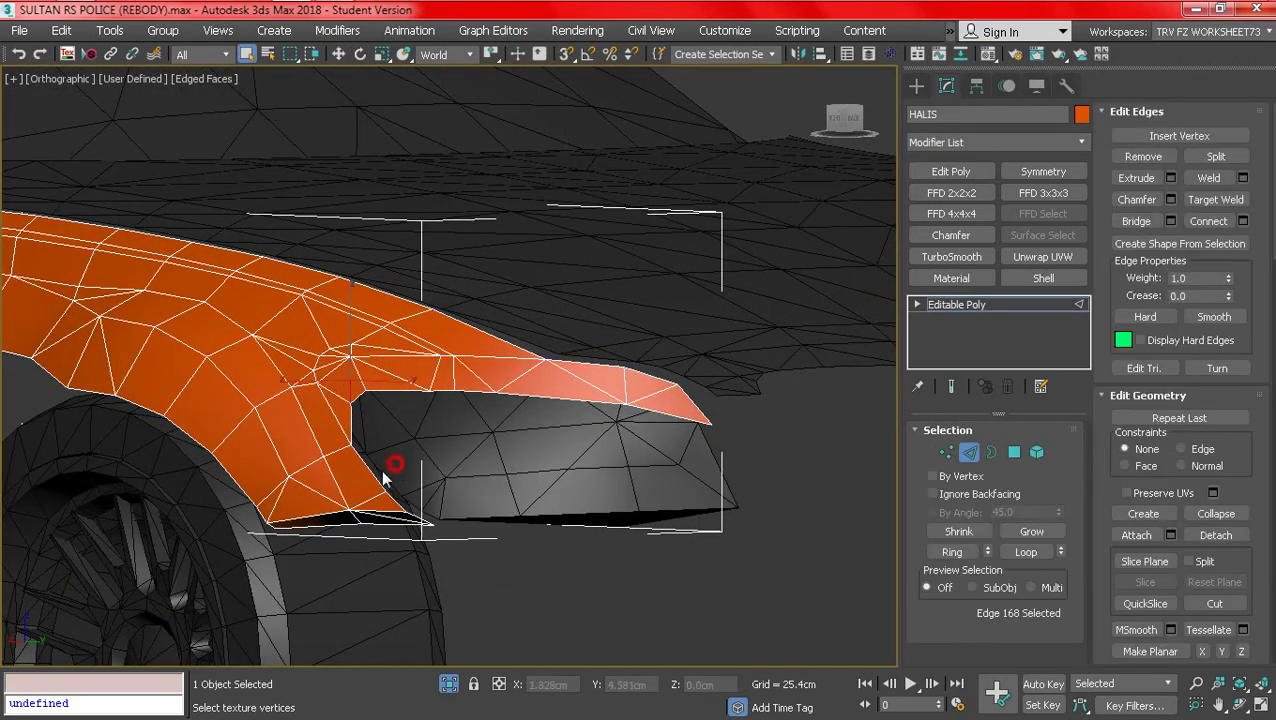
{"action": "scroll", "coordinate": [405, 505], "scroll_direction": "up", "scroll_amount": 2}
{"action": "left_click", "coordinate": [397, 507]}
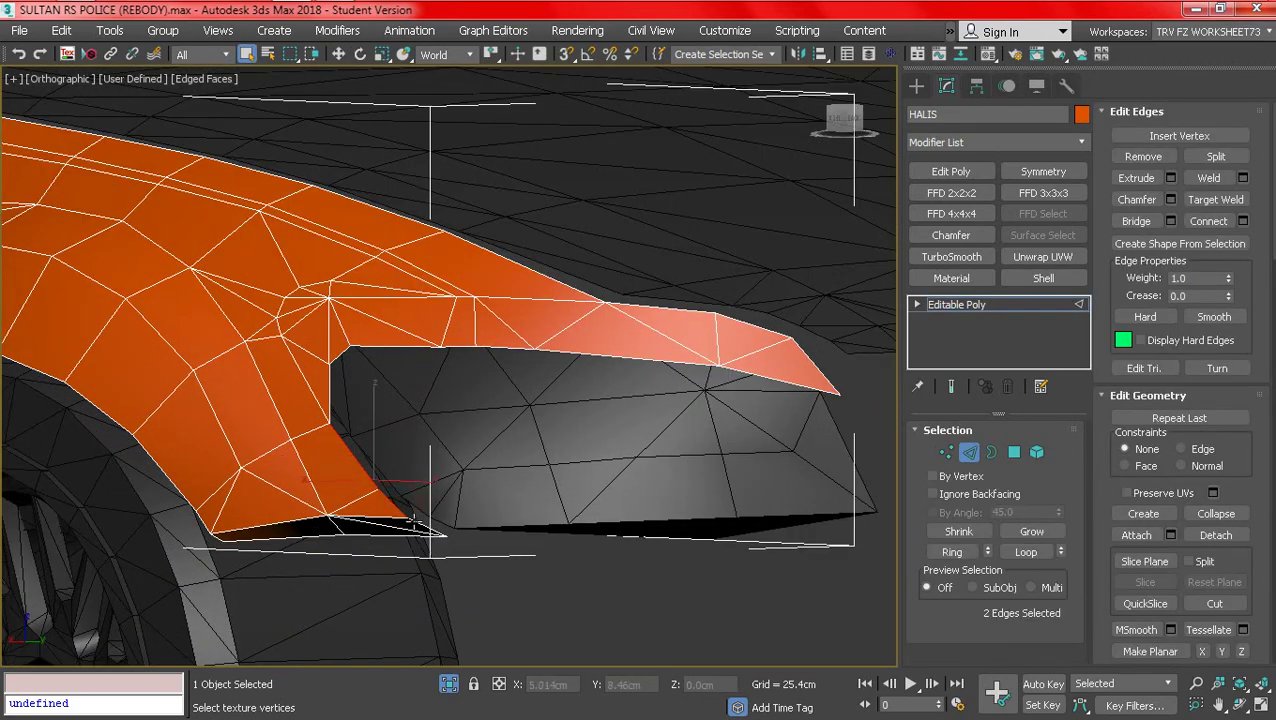
{"action": "middle_click_drag", "start_coordinate": [370, 477], "coordinate": [340, 405], "text": "alt"}
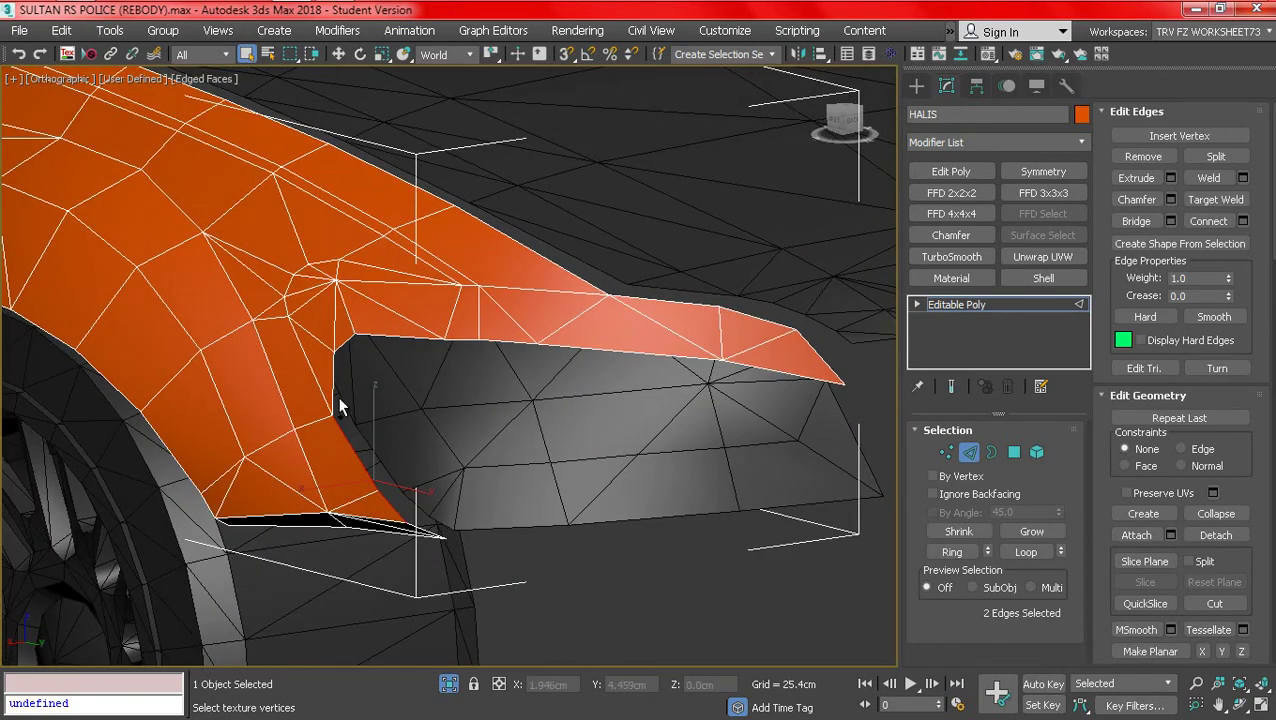
{"action": "left_click", "coordinate": [341, 380], "text": "ctrl"}
{"action": "left_click", "coordinate": [455, 340], "text": "ctrl"}
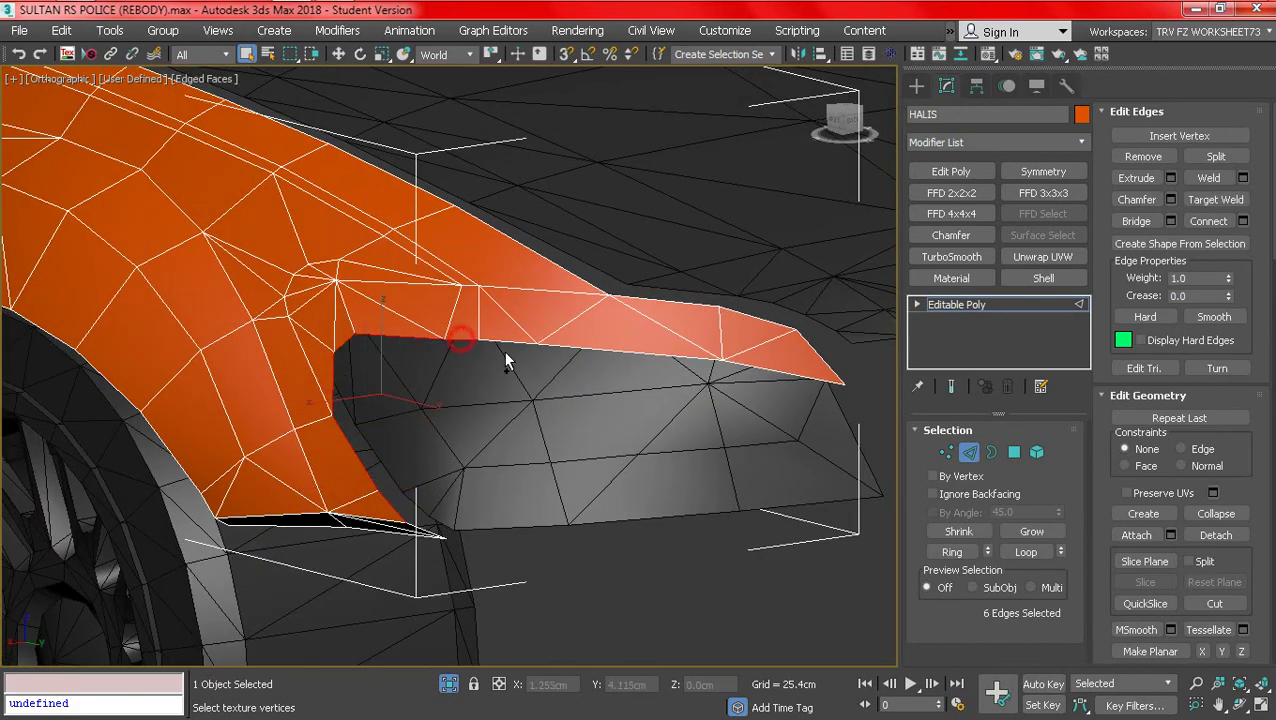
{"action": "left_click", "coordinate": [570, 348], "text": "ctrl"}
{"action": "middle_click_drag", "start_coordinate": [789, 372], "coordinate": [706, 421], "text": "alt"}
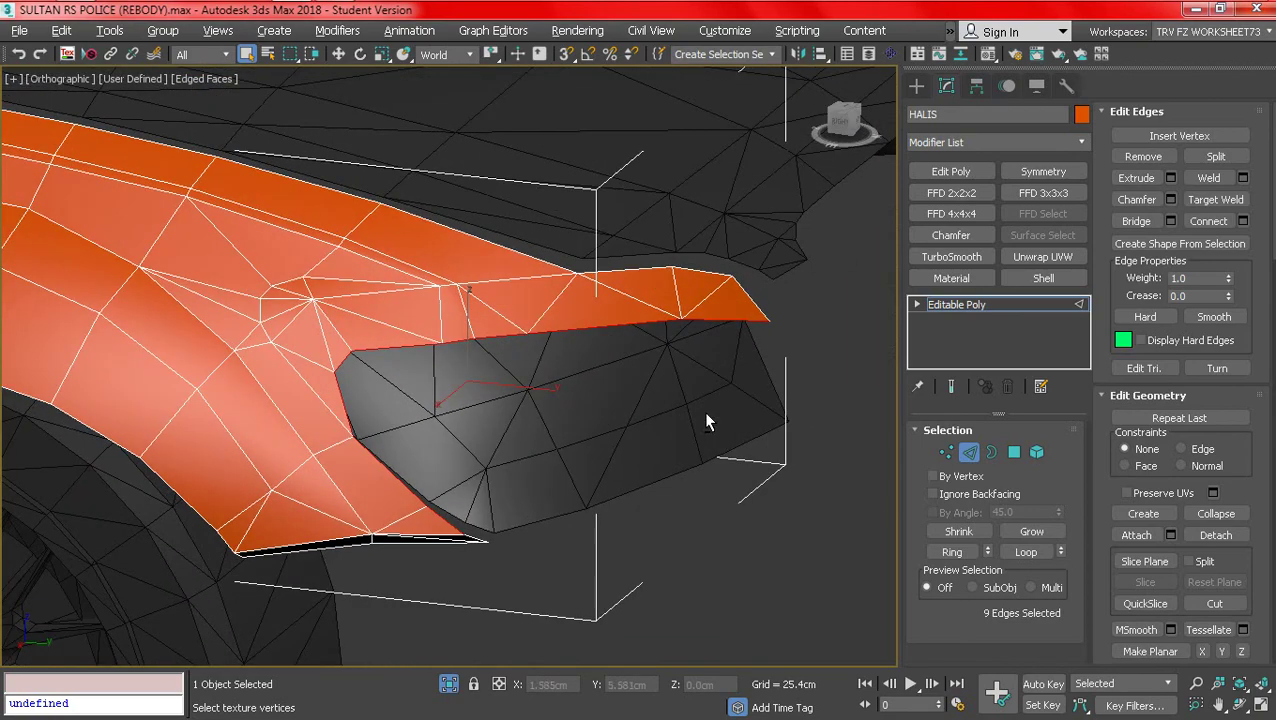
- Extrude the selected headlight opening edges inward with the Move tool to form a narrow flange
{"action": "left_click", "coordinate": [448, 55]}
{"action": "left_click", "coordinate": [449, 114]}
{"action": "left_click", "coordinate": [338, 54]}
{"action": "mouse_move", "coordinate": [540, 320]}
{"action": "middle_mouse_down", "text": "alt"}
{"action": "mouse_move", "coordinate": [552, 302]}
{"action": "mouse_move", "coordinate": [470, 414]}
{"action": "mouse_move", "coordinate": [278, 270]}
{"action": "mouse_move", "coordinate": [418, 358]}
{"action": "mouse_move", "coordinate": [402, 387]}
{"action": "mouse_move", "coordinate": [388, 382]}
{"action": "mouse_move", "coordinate": [387, 361]}
{"action": "mouse_move", "coordinate": [447, 430]}
{"action": "middle_mouse_up", "text": "alt"}
{"action": "key", "text": "F3"}
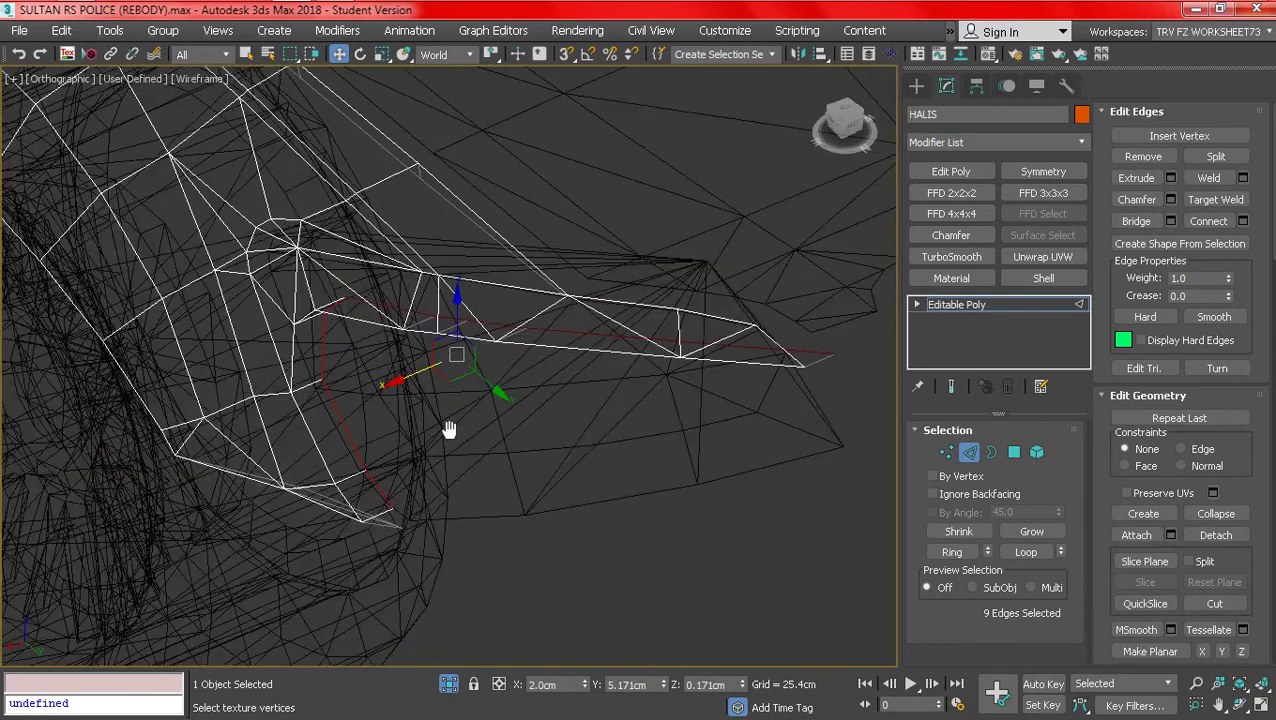
{"action": "key", "text": "F3"}
- Enable vertex snapping and move the flange's ten inner vertices so the second-lowest one snaps onto the headlight mesh
{"action": "left_click", "coordinate": [945, 452]}
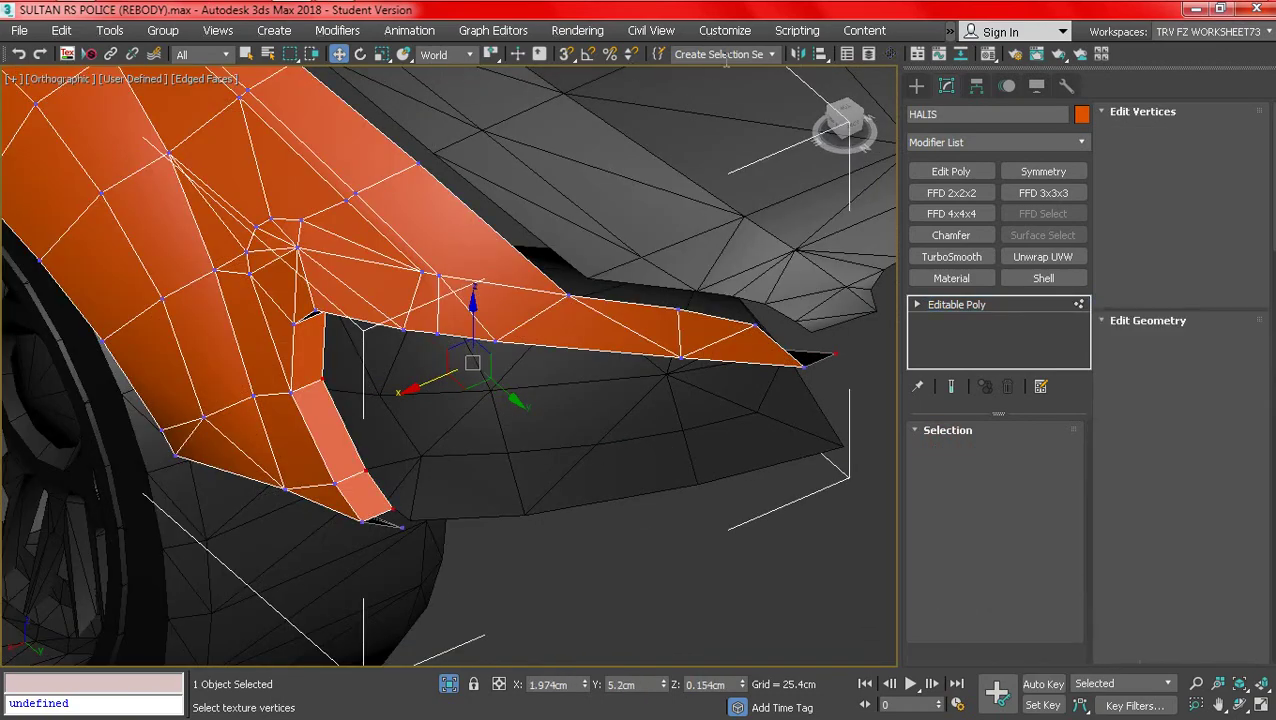
{"action": "left_click", "coordinate": [565, 57]}
{"action": "key", "text": "F3"}
{"action": "scroll", "coordinate": [404, 501], "scroll_direction": "up", "scroll_amount": 5}
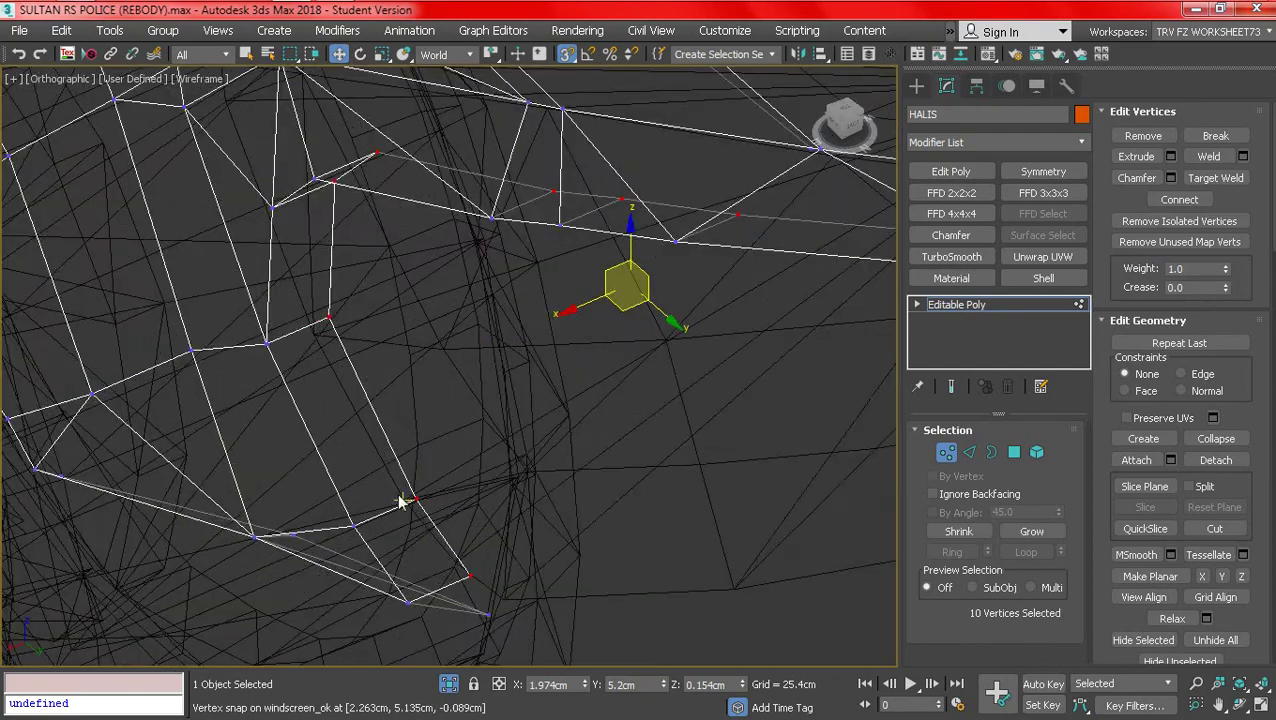
{"action": "left_click_drag", "start_coordinate": [426, 501], "coordinate": [410, 505]}
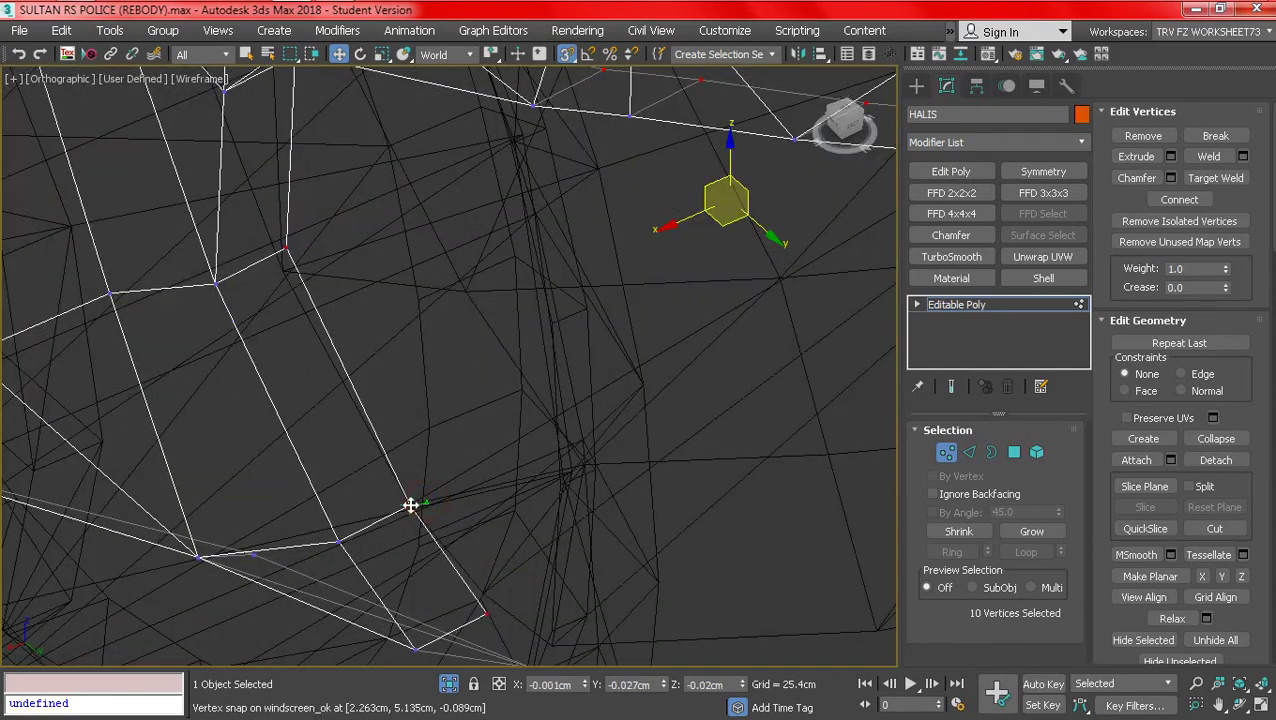
{"action": "scroll", "coordinate": [345, 388], "scroll_direction": "down", "scroll_amount": 4}
{"action": "key", "text": "F3"}
{"action": "middle_click_drag", "start_coordinate": [343, 385], "coordinate": [430, 328], "text": "alt"}
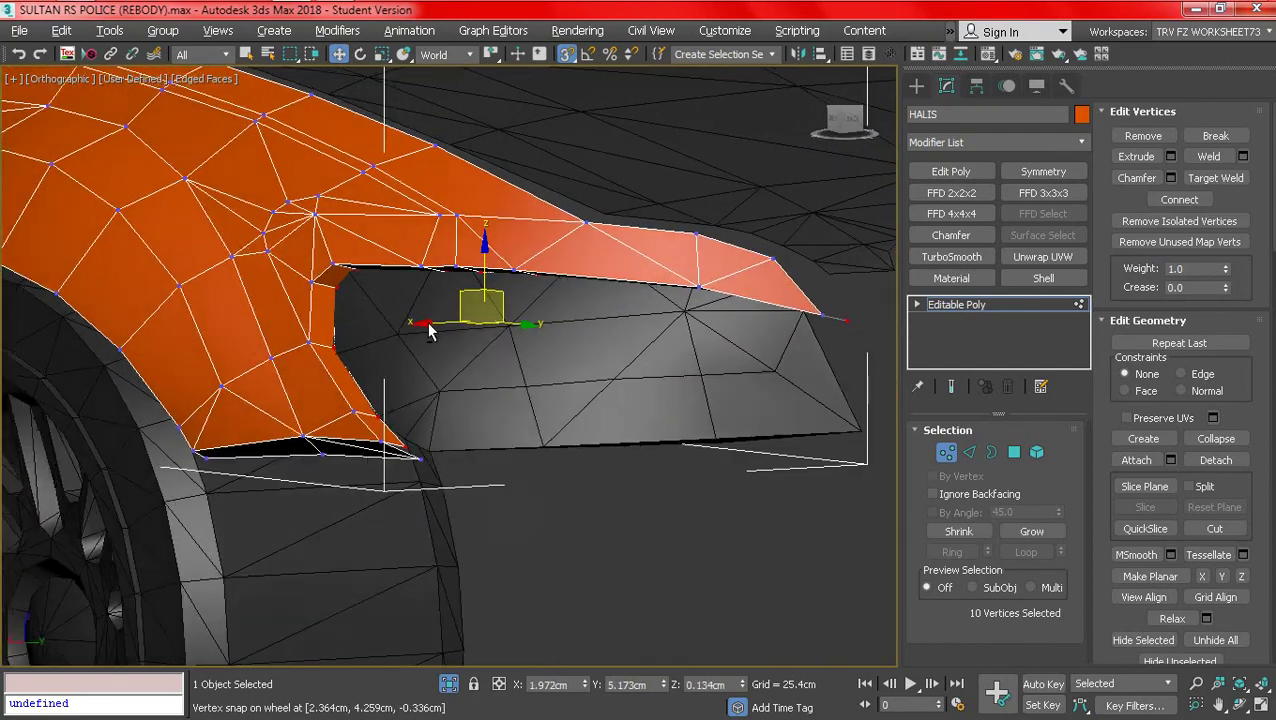
- Deselect the two lowest flange vertices and snap the other eight to the headlight mesh vertex at the opening's inner bend
{"action": "scroll", "coordinate": [400, 350], "scroll_direction": "up", "scroll_amount": 2}
{"action": "key", "text": "F3"}
{"action": "scroll", "coordinate": [350, 335], "scroll_direction": "up", "scroll_amount": 4}
{"action": "key", "text": "F3"}
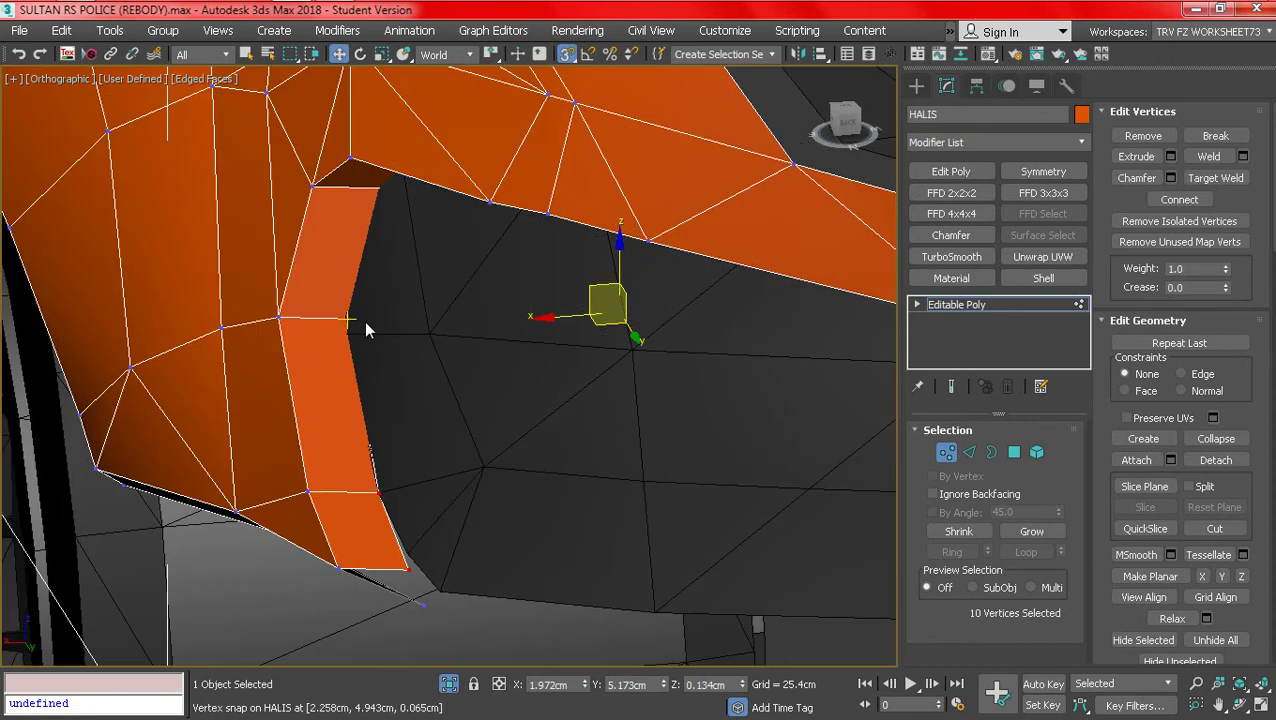
{"action": "scroll", "coordinate": [400, 315], "scroll_direction": "down", "scroll_amount": 2}
{"action": "key", "text": "F3"}
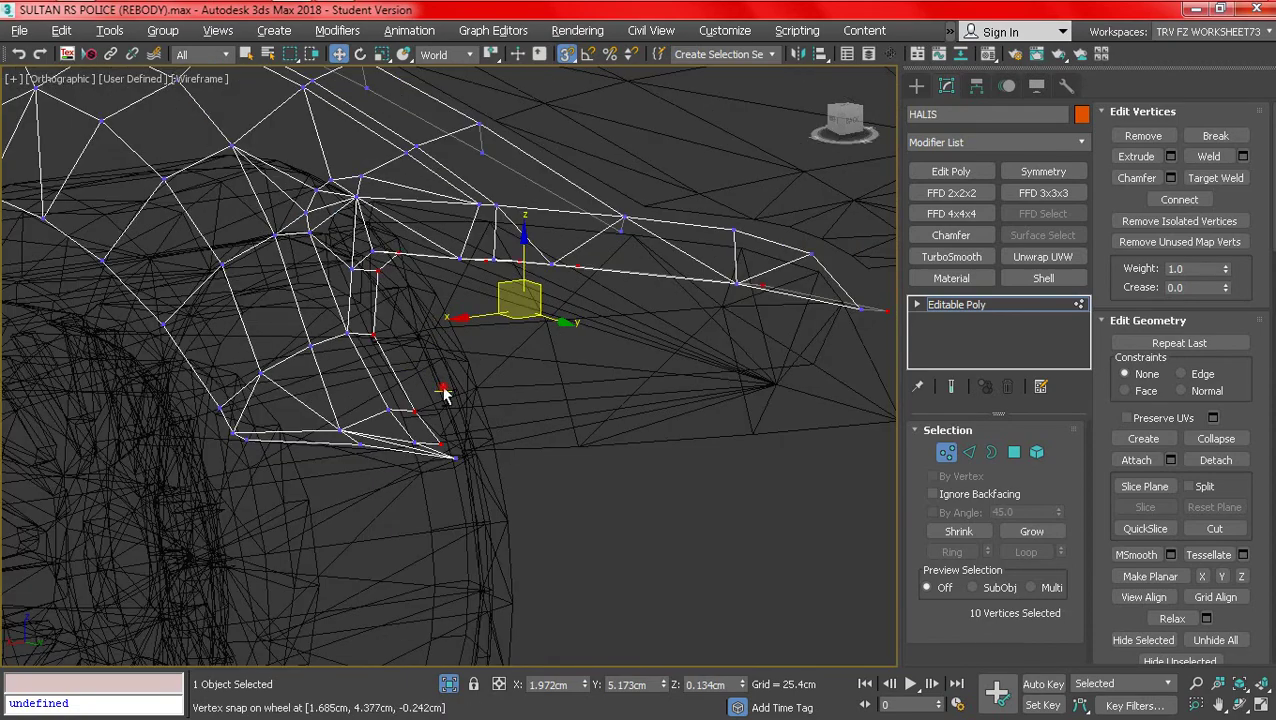
{"action": "scroll", "coordinate": [445, 393], "scroll_direction": "up", "scroll_amount": 6}
{"action": "key", "text": "F3"}
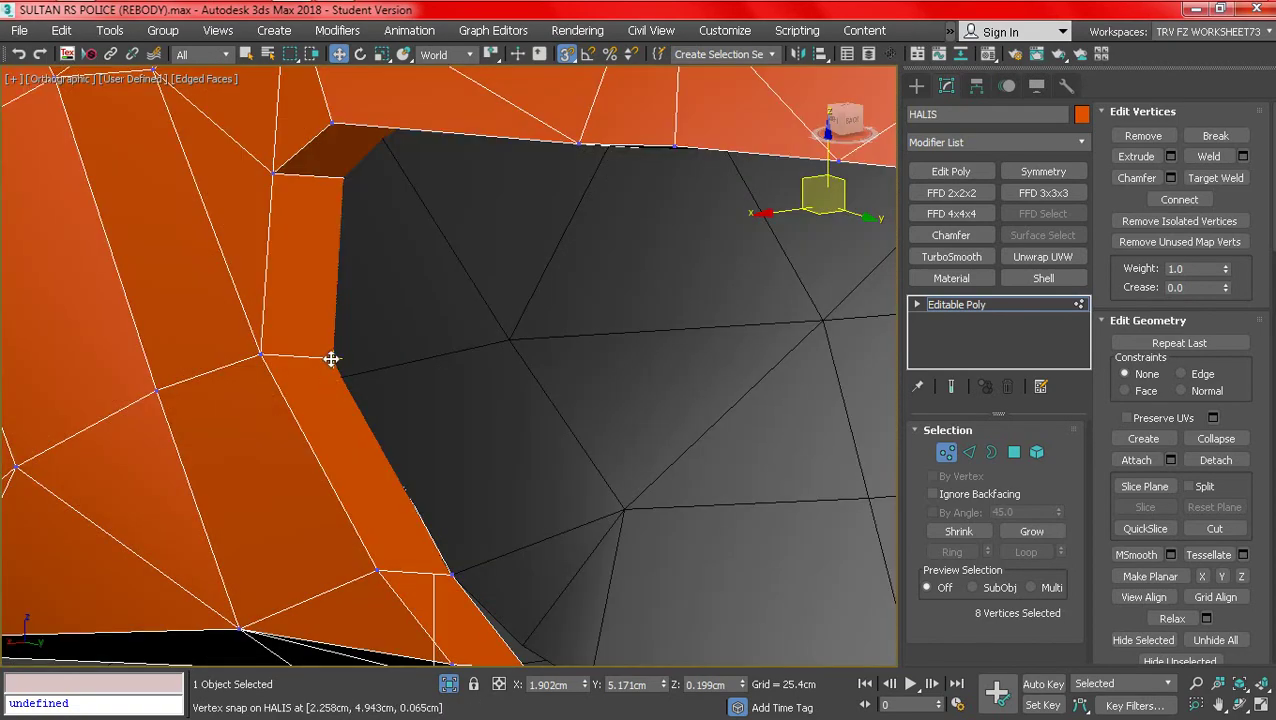
{"action": "left_click_drag", "start_coordinate": [331, 359], "coordinate": [321, 383]}
{"action": "key", "text": "F3"}
{"action": "scroll", "coordinate": [398, 345], "scroll_direction": "down", "scroll_amount": 2}
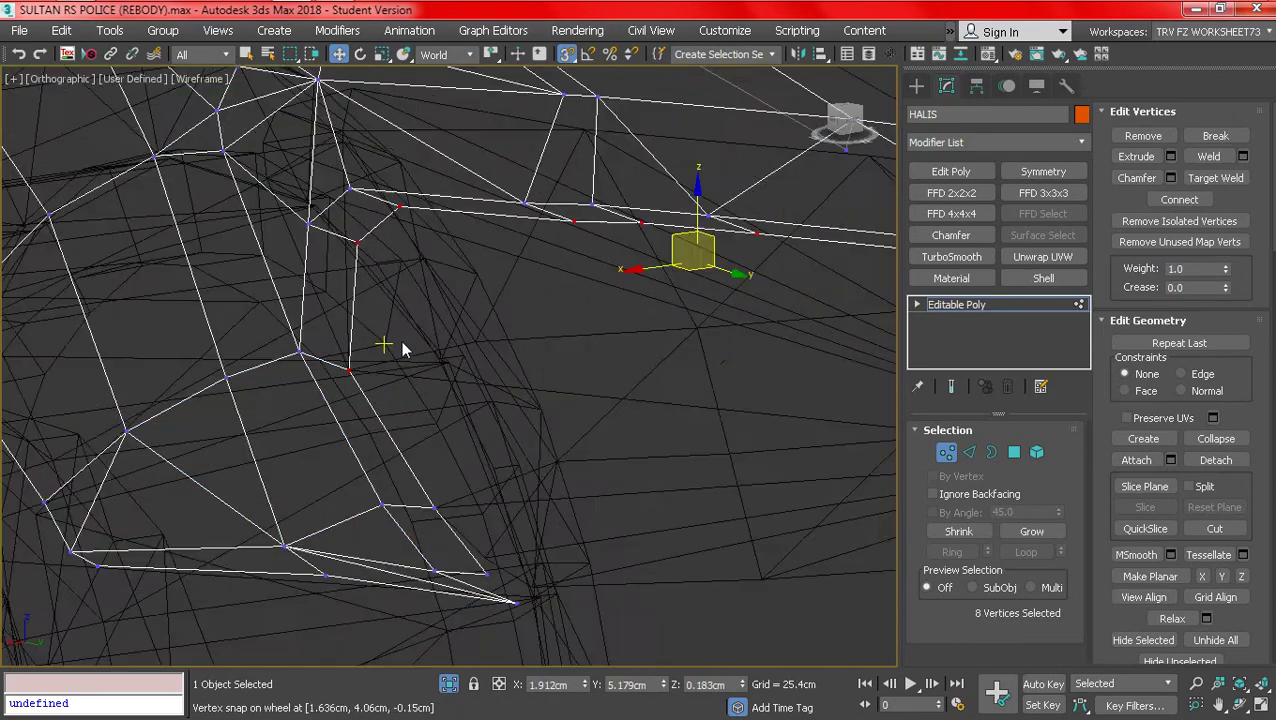
- Target-weld the fender tip's vertex to the flange's end vertex to close the flange at the front
{"action": "scroll", "coordinate": [401, 341], "scroll_direction": "down", "scroll_amount": 2}
{"action": "key", "text": "F3"}
{"action": "scroll", "coordinate": [537, 301], "scroll_direction": "down", "scroll_amount": 2}
{"action": "middle_click_drag", "start_coordinate": [537, 301], "coordinate": [655, 321], "text": "alt"}
{"action": "middle_click_drag", "start_coordinate": [655, 321], "coordinate": [342, 310]}
{"action": "middle_click_drag", "start_coordinate": [701, 353], "coordinate": [641, 365], "text": "alt"}
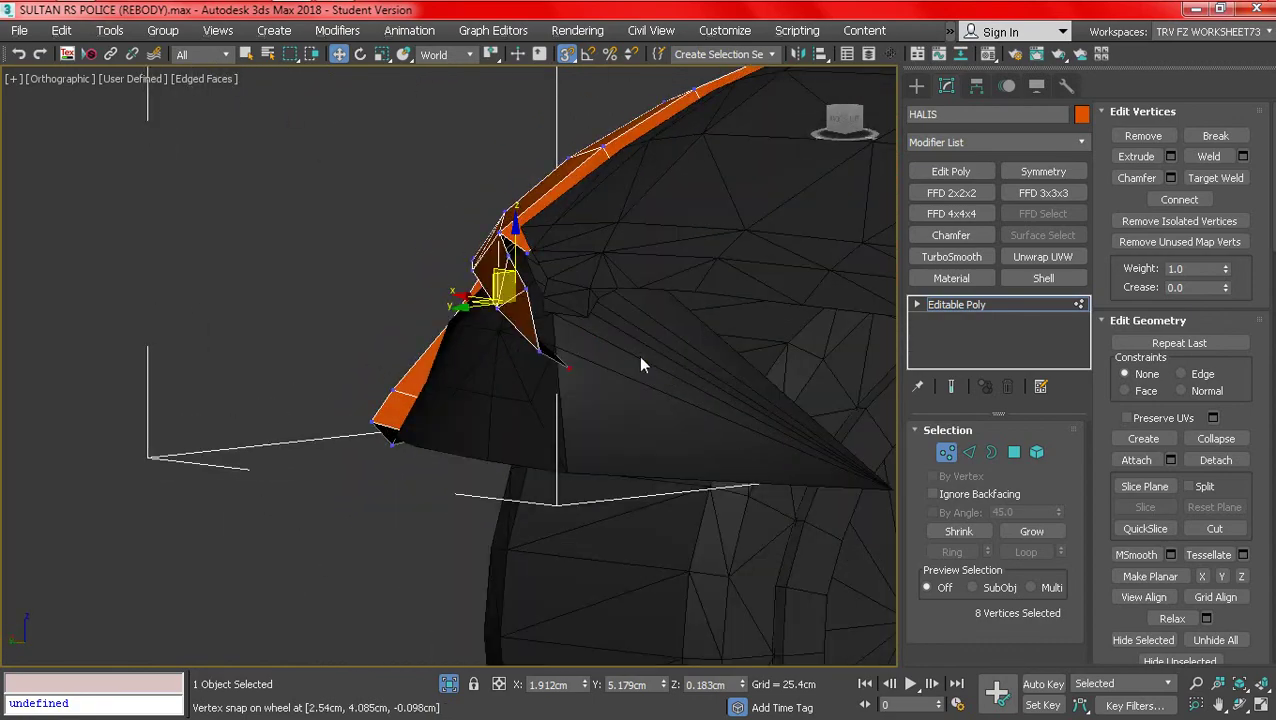
{"action": "scroll", "coordinate": [641, 365], "scroll_direction": "up", "scroll_amount": 3}
{"action": "key", "text": "q"}
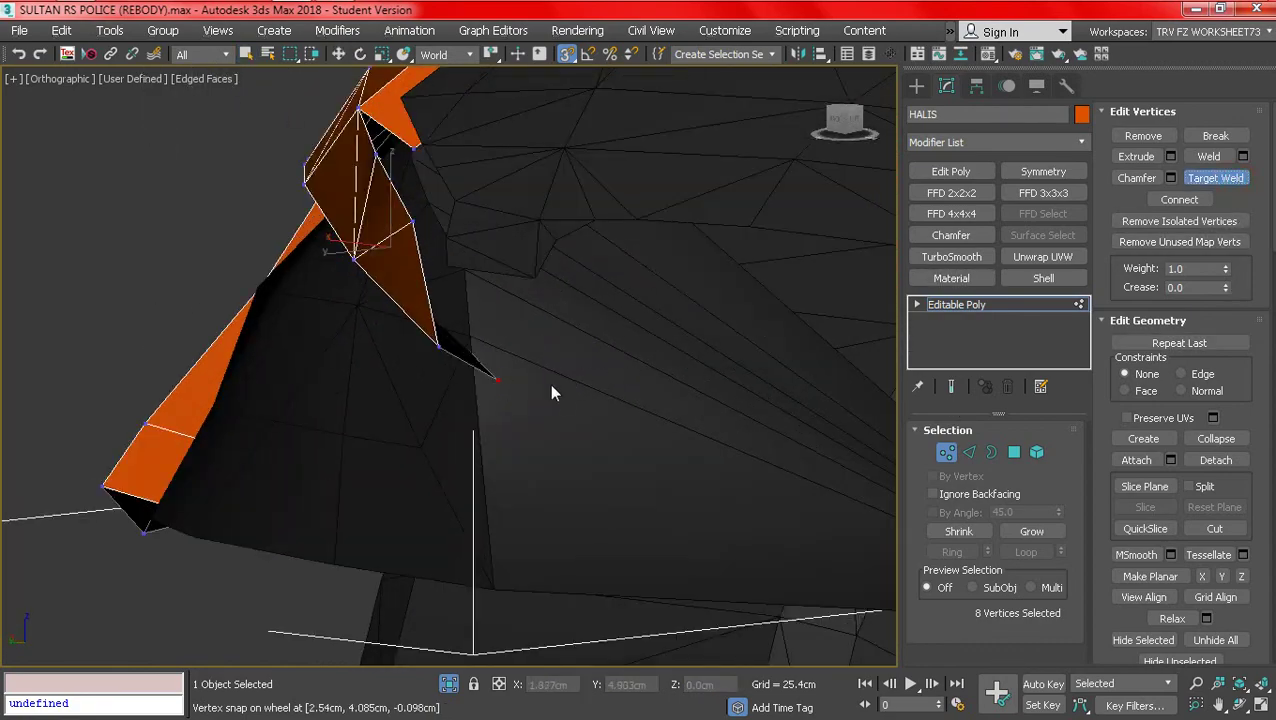
{"action": "middle_click_drag", "start_coordinate": [440, 352], "coordinate": [790, 104], "text": "alt"}
{"action": "key", "text": "F3"}
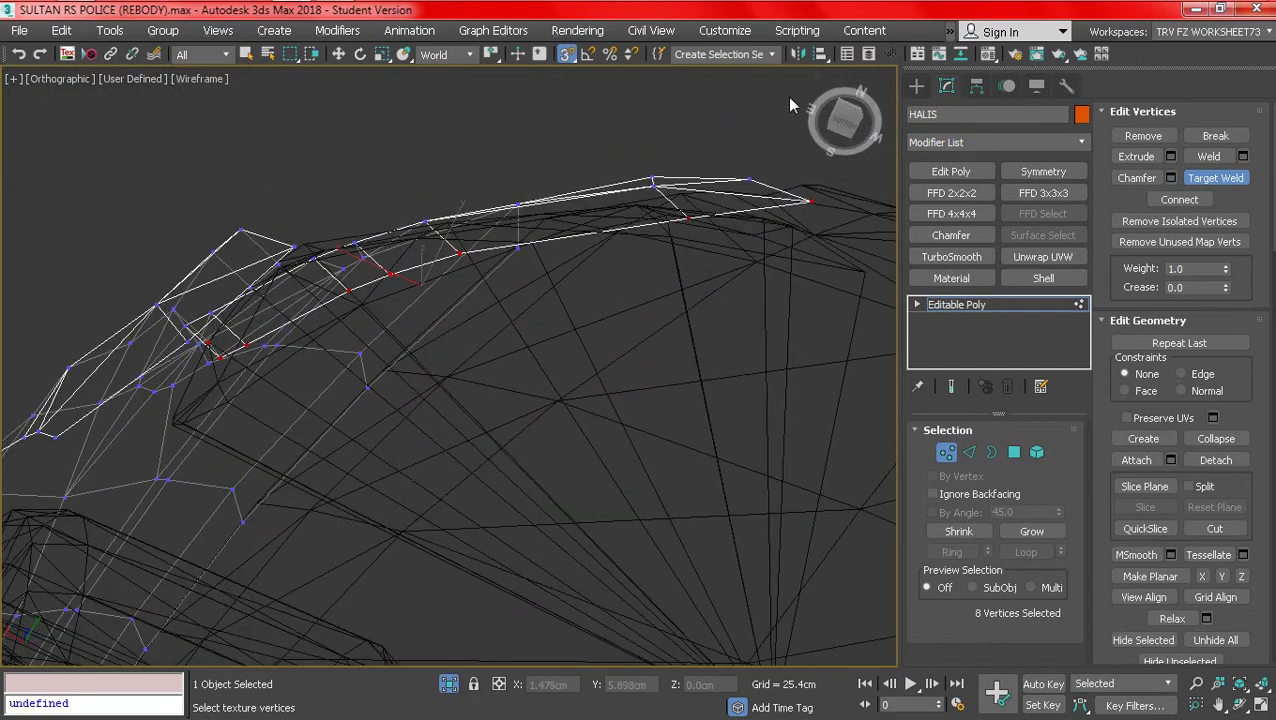
{"action": "left_click", "coordinate": [842, 127]}
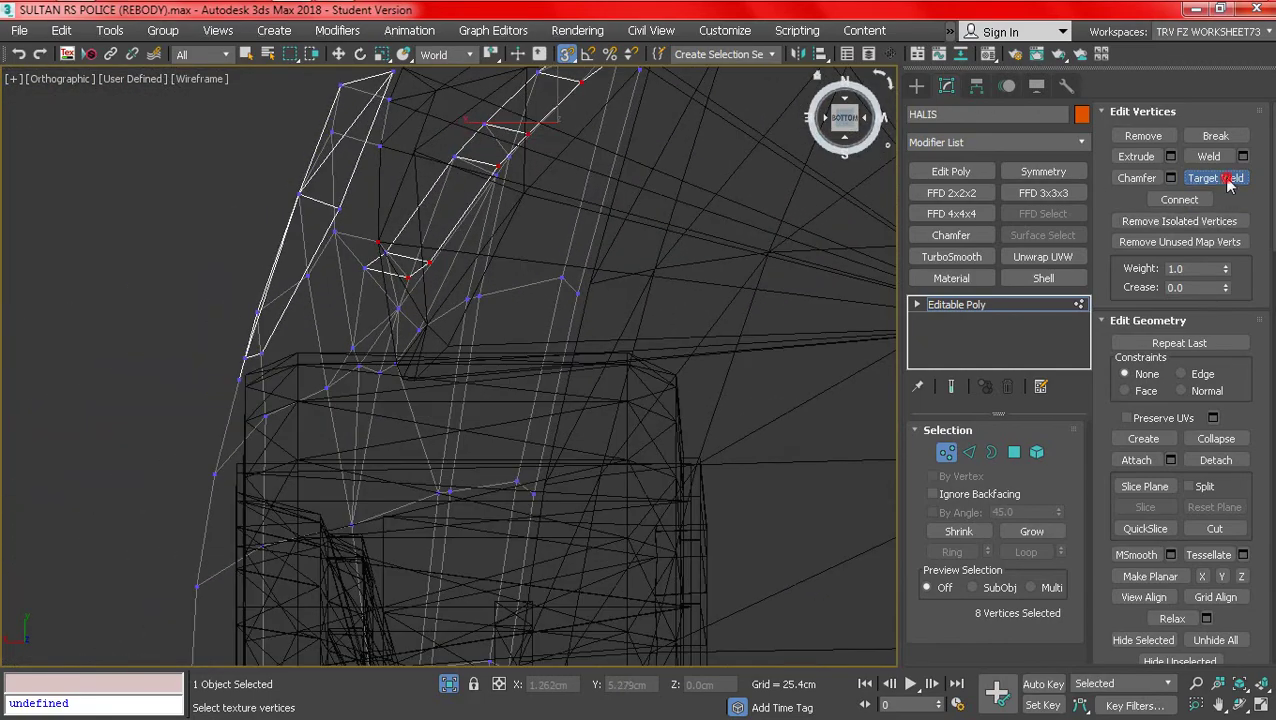
{"action": "left_click", "coordinate": [1228, 180]}
- Narrow the flange near the fender tip by moving the inner vertex closest to the tip toward the opening's outer edge
{"action": "middle_click_drag", "start_coordinate": [663, 271], "coordinate": [394, 590]}
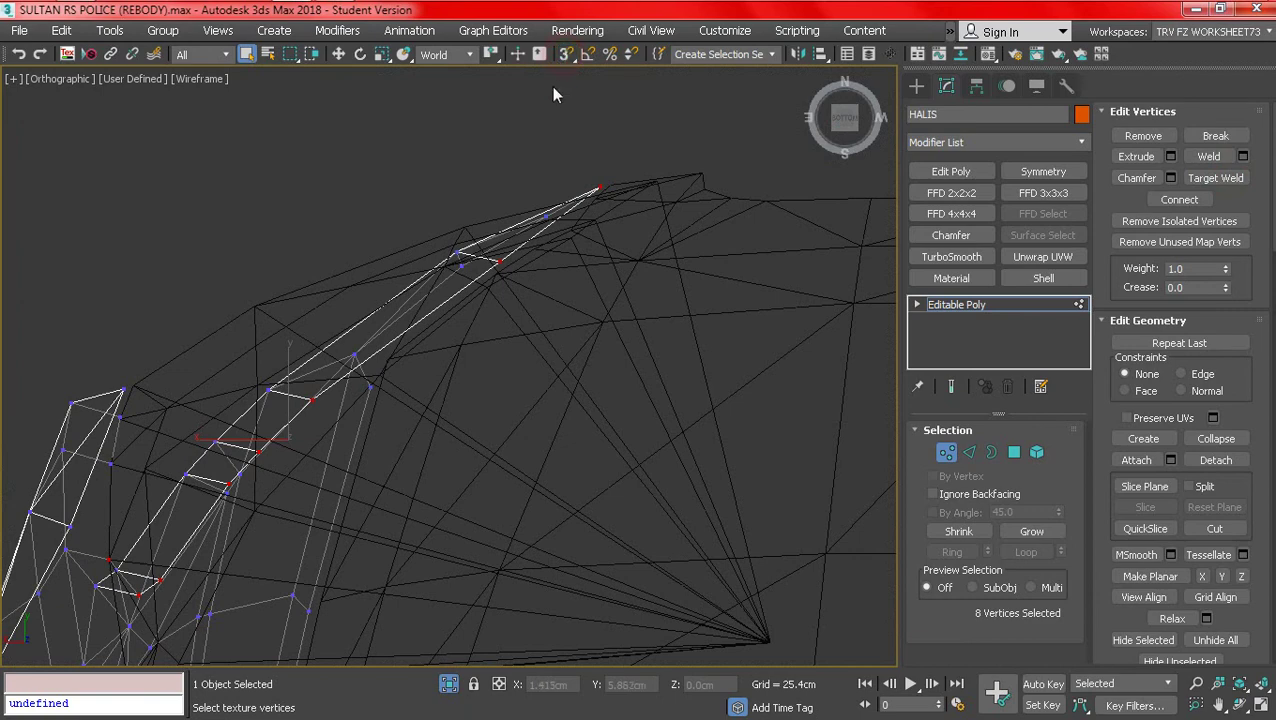
{"action": "scroll", "coordinate": [488, 252], "scroll_direction": "up", "scroll_amount": 2}
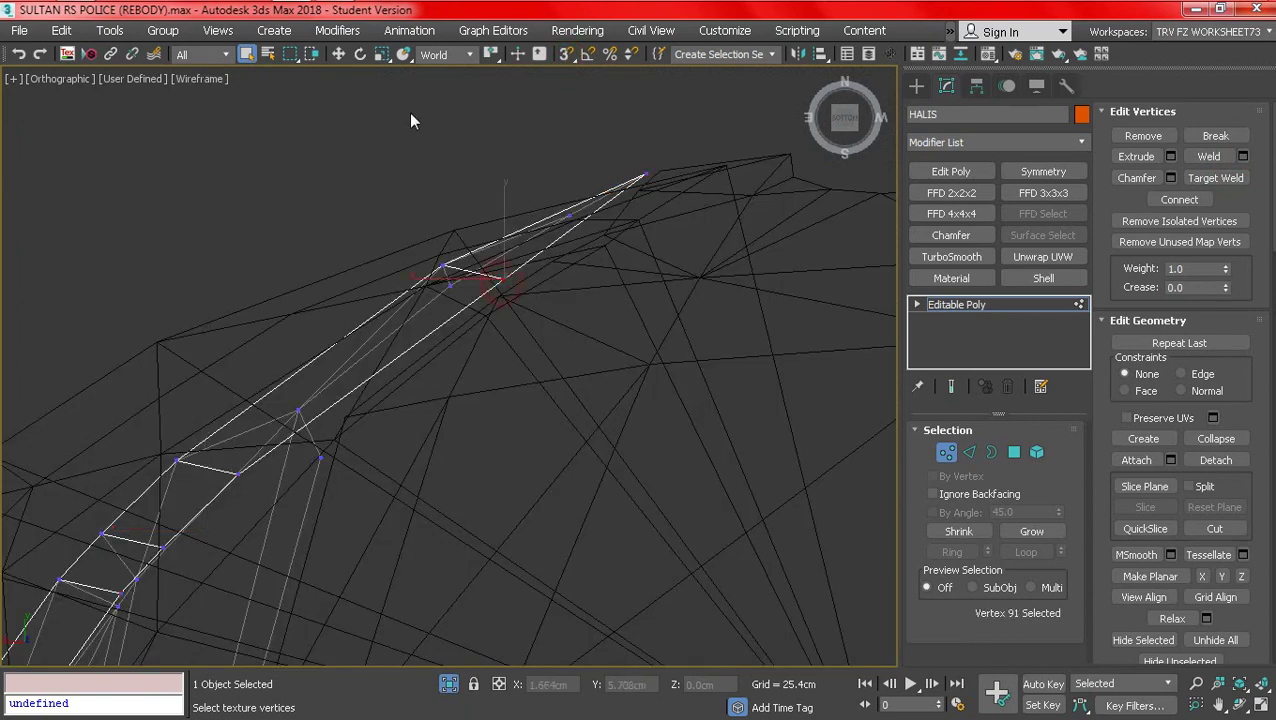
{"action": "left_click", "coordinate": [329, 54]}
{"action": "left_click_drag", "start_coordinate": [490, 267], "coordinate": [442, 266]}
{"action": "middle_click_drag", "start_coordinate": [228, 461], "coordinate": [393, 353]}
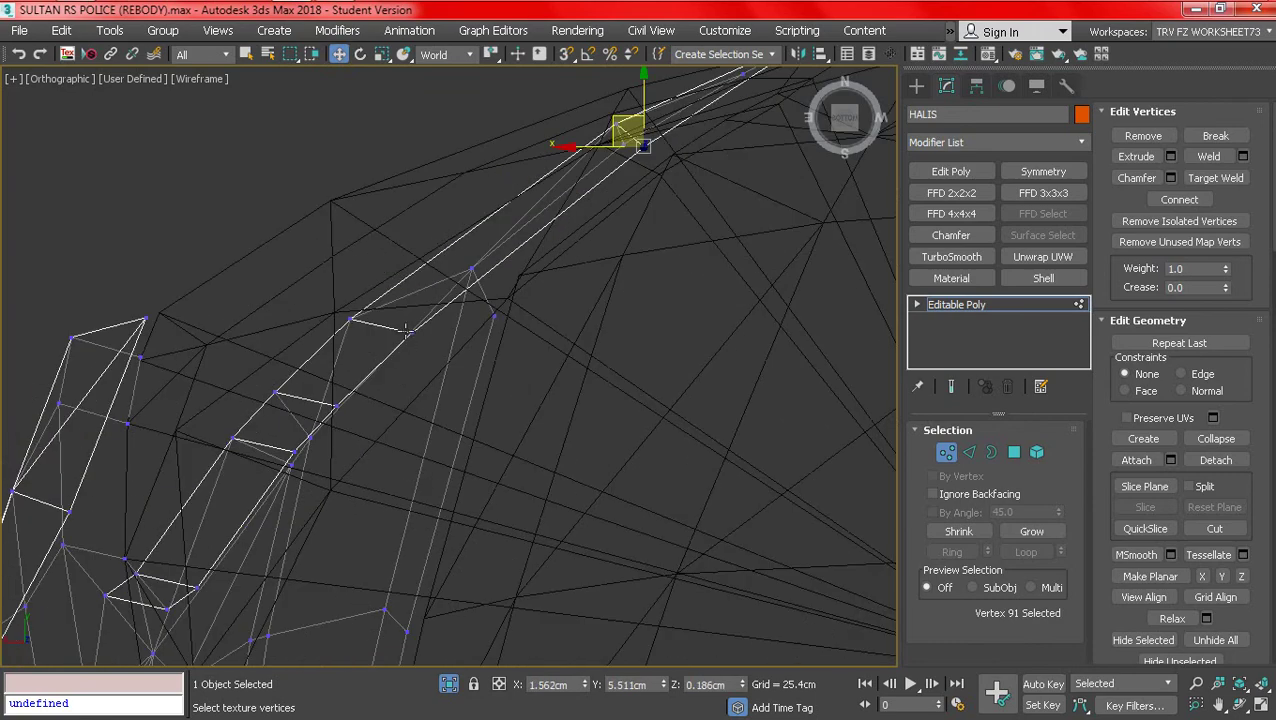
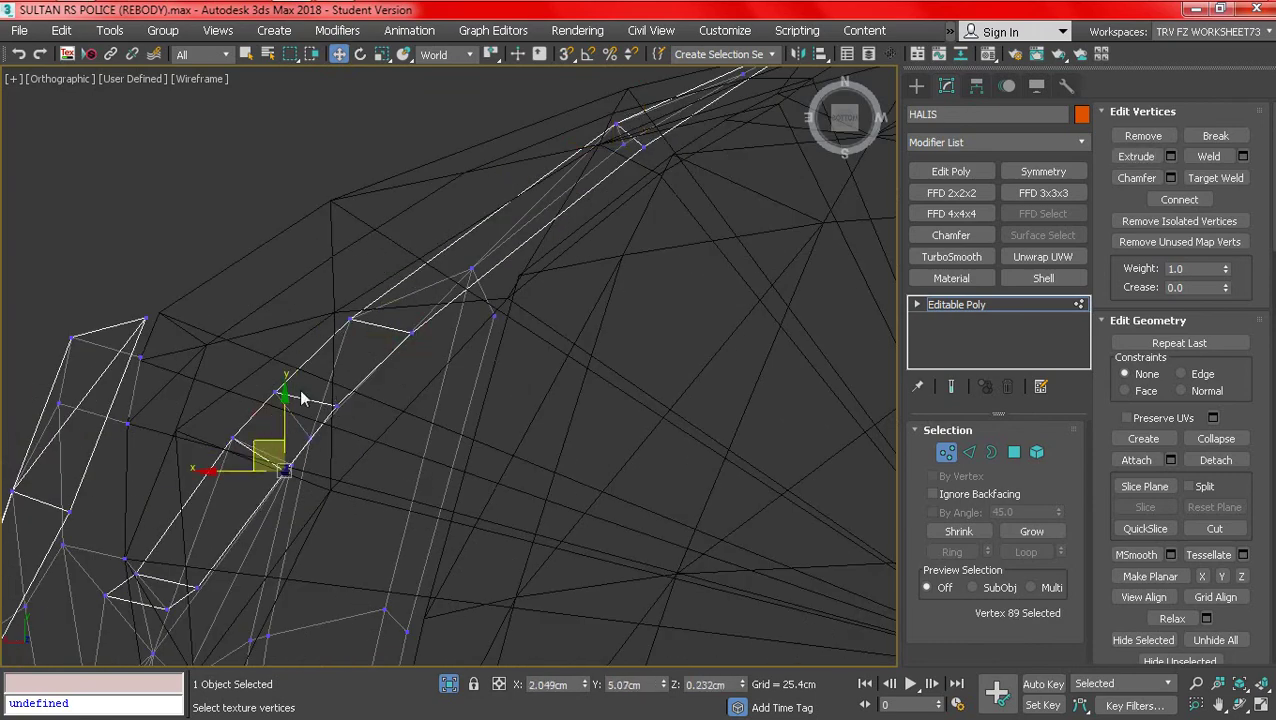
- Select the five inner vertices of the flange above the headlight and raise them by about 0.022 cm
{"action": "scroll", "coordinate": [358, 494], "scroll_direction": "down", "scroll_amount": 5}
{"action": "key", "text": "F3"}
{"action": "scroll", "coordinate": [384, 464], "scroll_direction": "up", "scroll_amount": 3}
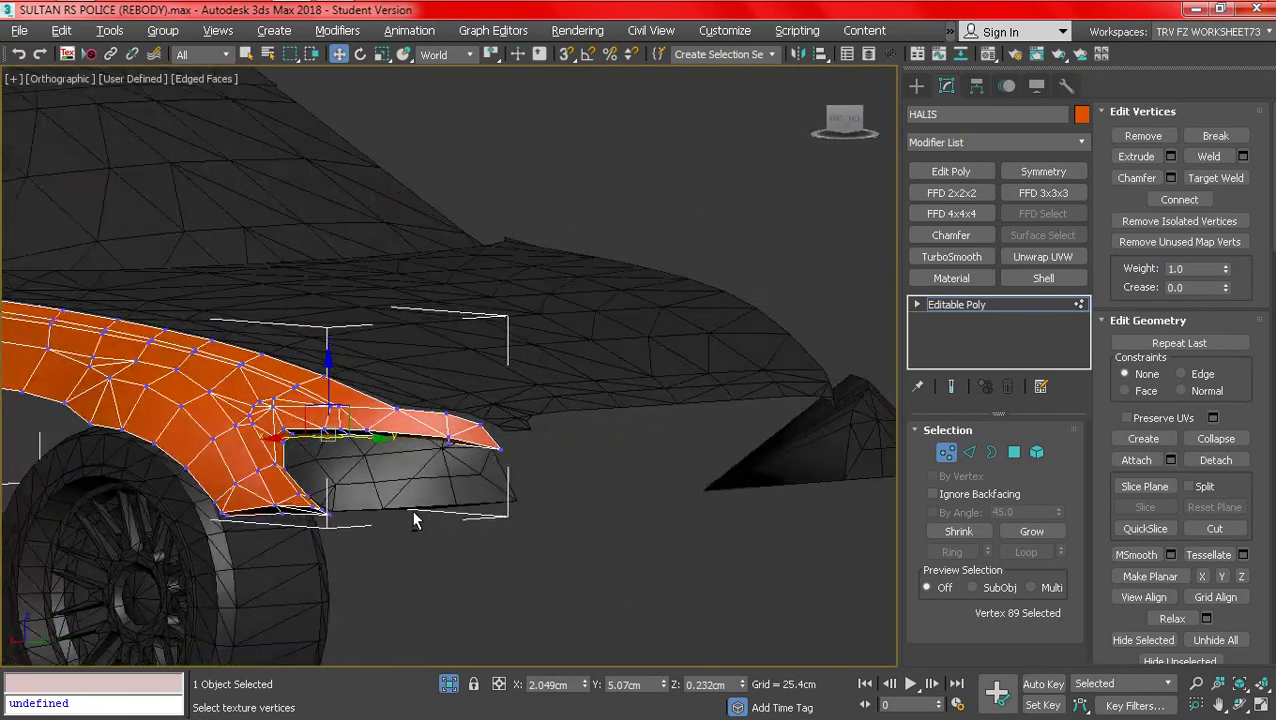
{"action": "middle_click_drag", "start_coordinate": [415, 519], "coordinate": [535, 418], "text": "alt"}
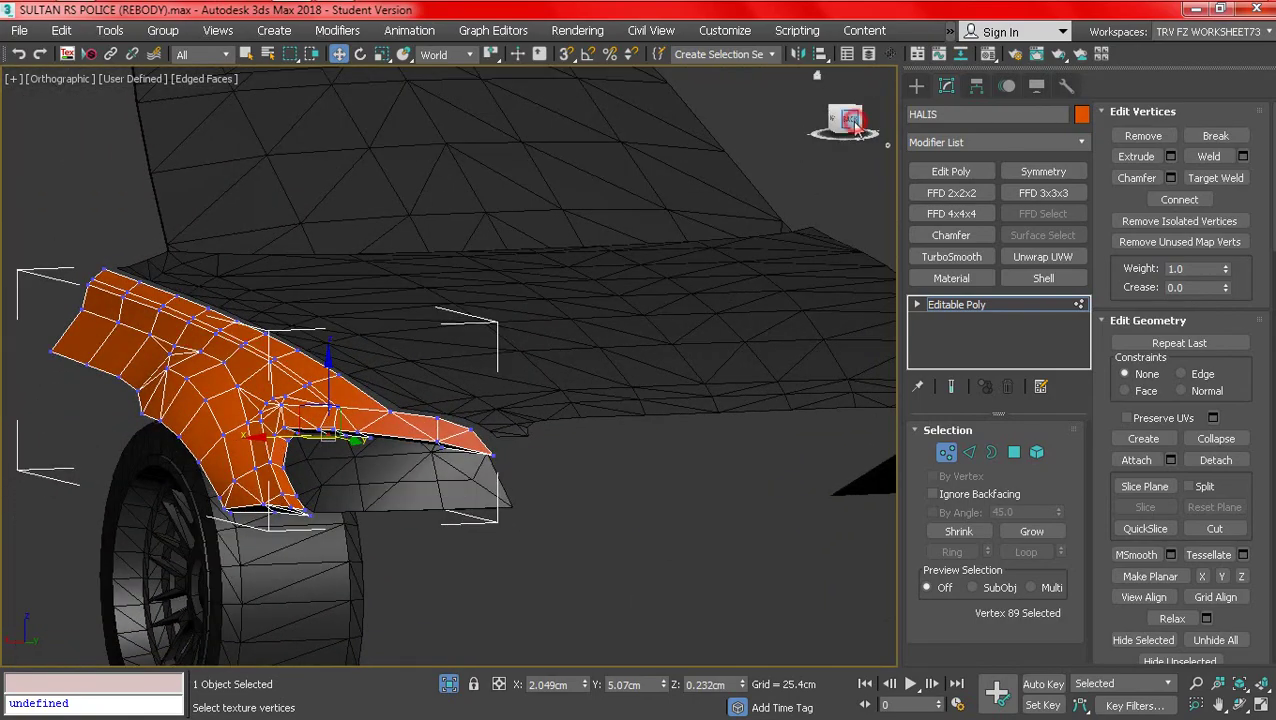
{"action": "left_click_drag", "start_coordinate": [855, 120], "coordinate": [513, 484]}
{"action": "scroll", "coordinate": [464, 456], "scroll_direction": "up", "scroll_amount": 4}
{"action": "key", "text": "F3"}
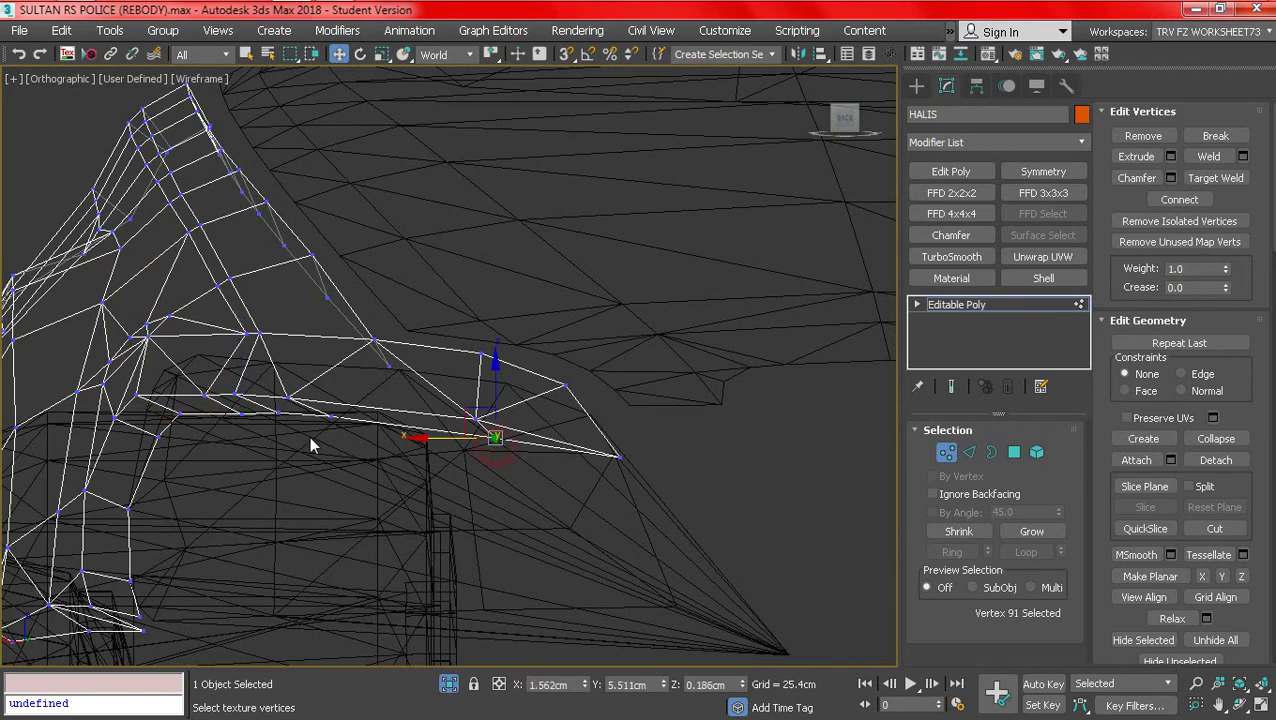
{"action": "key", "text": "F3"}
{"action": "key", "text": "F3"}
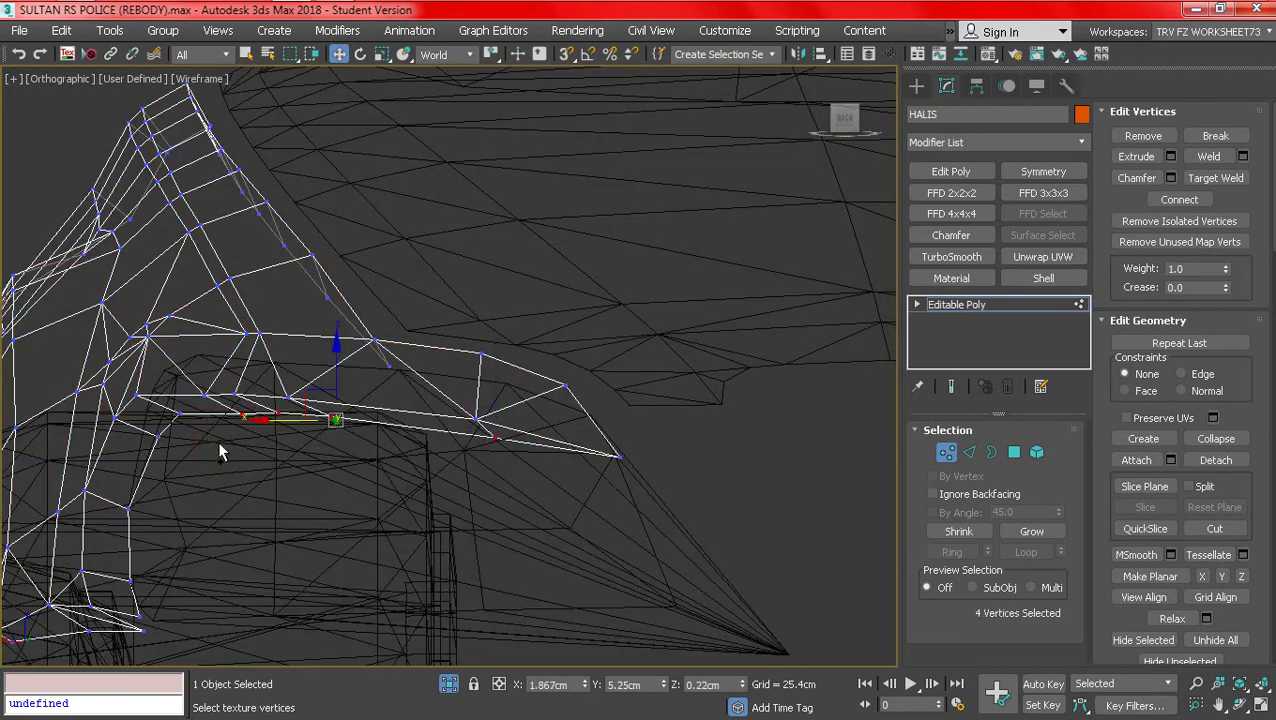
{"action": "key", "text": "F3"}
{"action": "key", "text": "F3"}
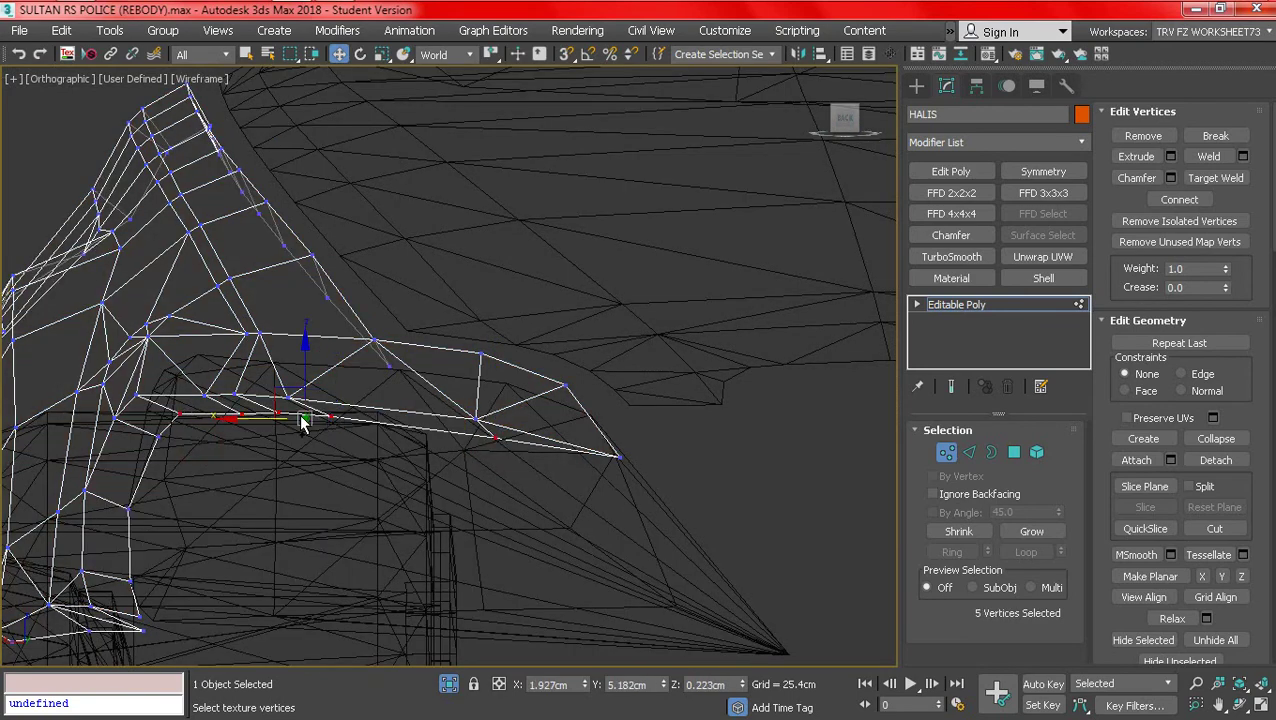
{"action": "key", "text": "F3"}
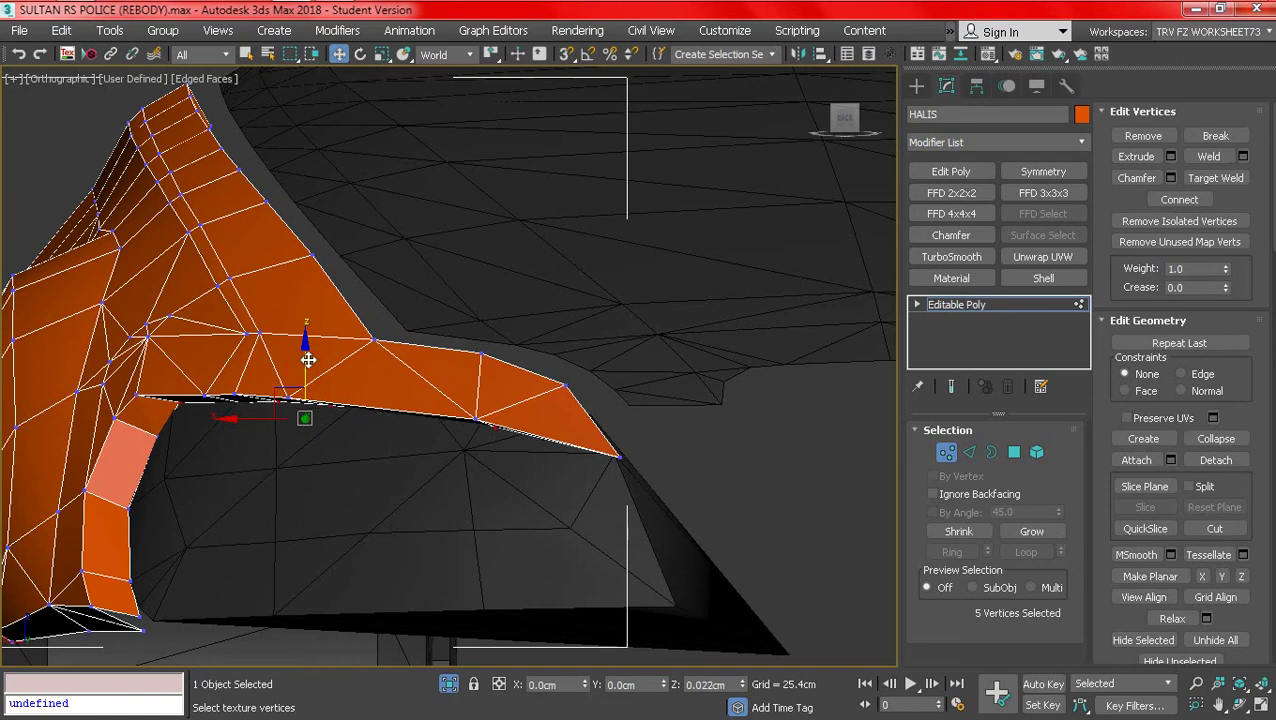
{"action": "key", "text": "F3"}
{"action": "key", "text": "F3"}
- Raise the flange's inner vertex just below the opening's upper corner by about 0.018 cm, and exit vertex editing
{"action": "scroll", "coordinate": [163, 436], "scroll_direction": "up", "scroll_amount": 3}
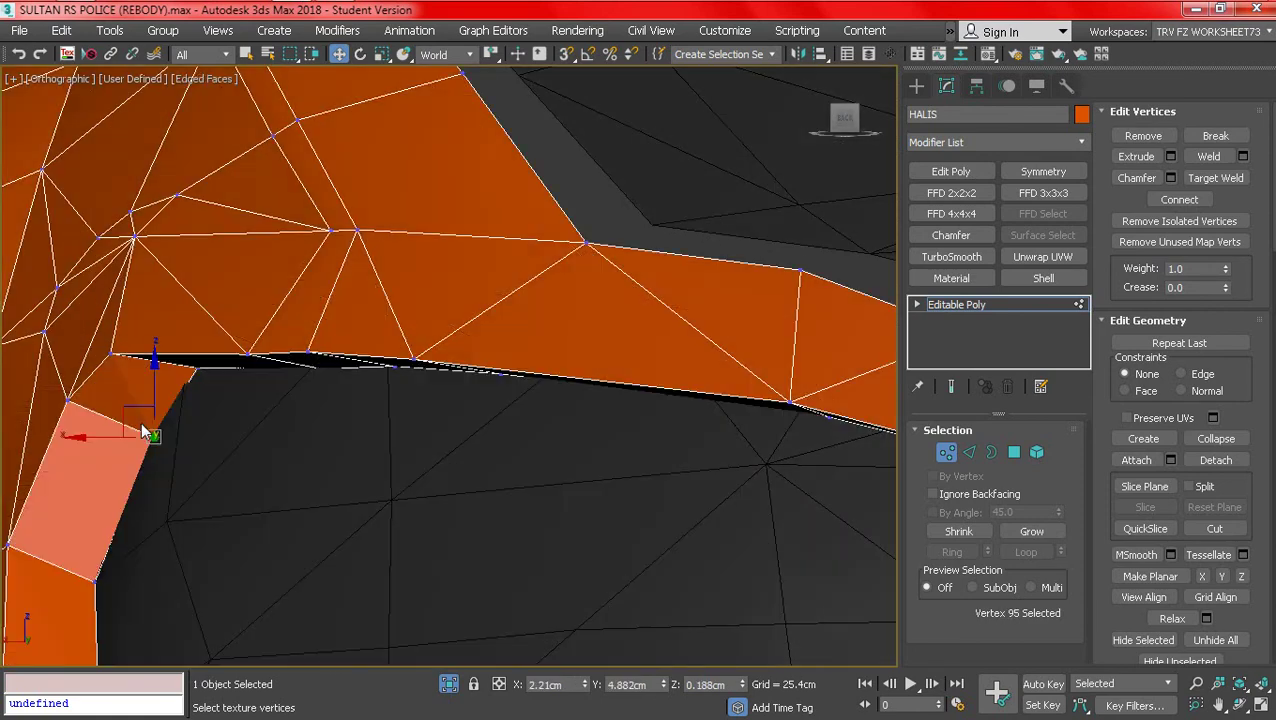
{"action": "key", "text": "F3"}
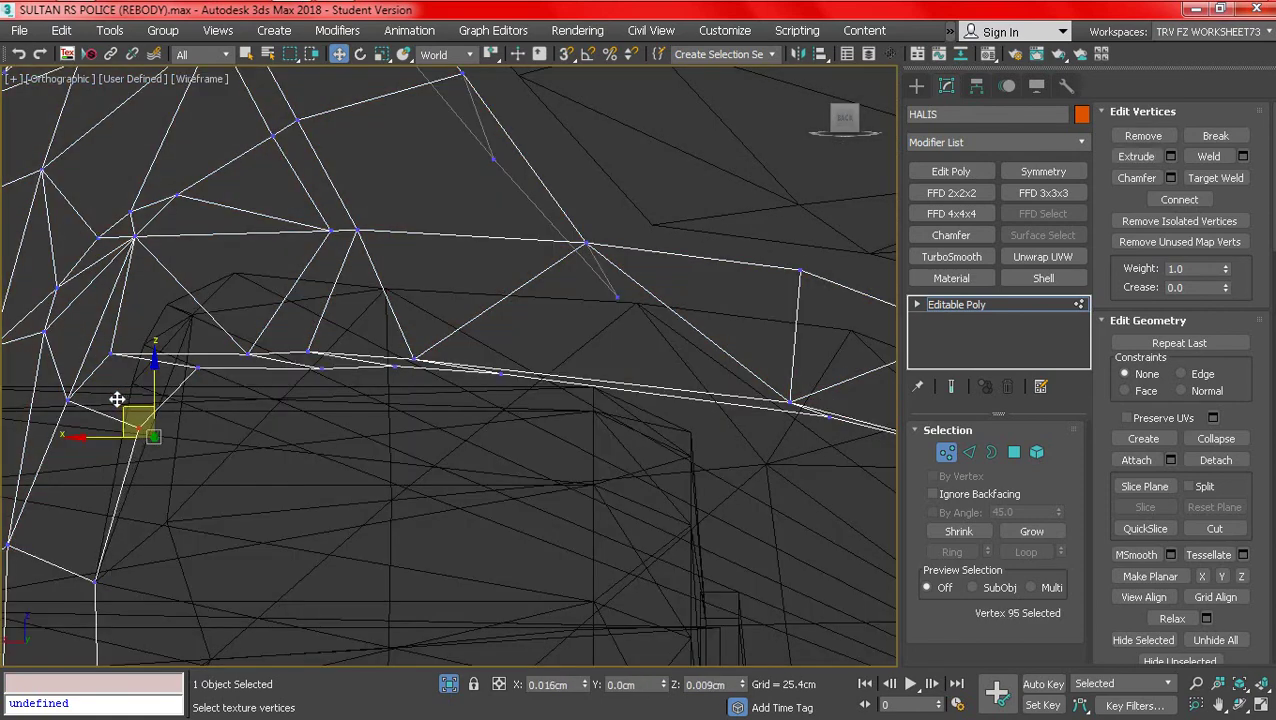
{"action": "key", "text": "F3"}
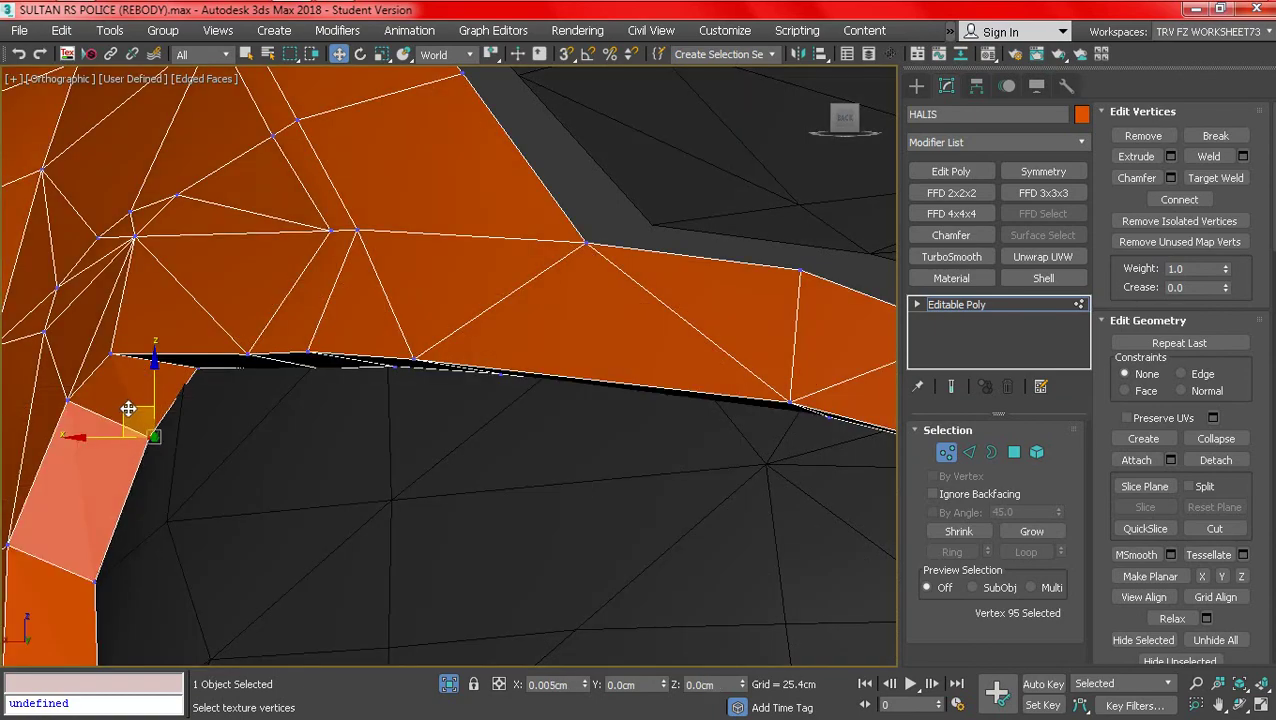
{"action": "scroll", "coordinate": [134, 396], "scroll_direction": "down", "scroll_amount": 4}
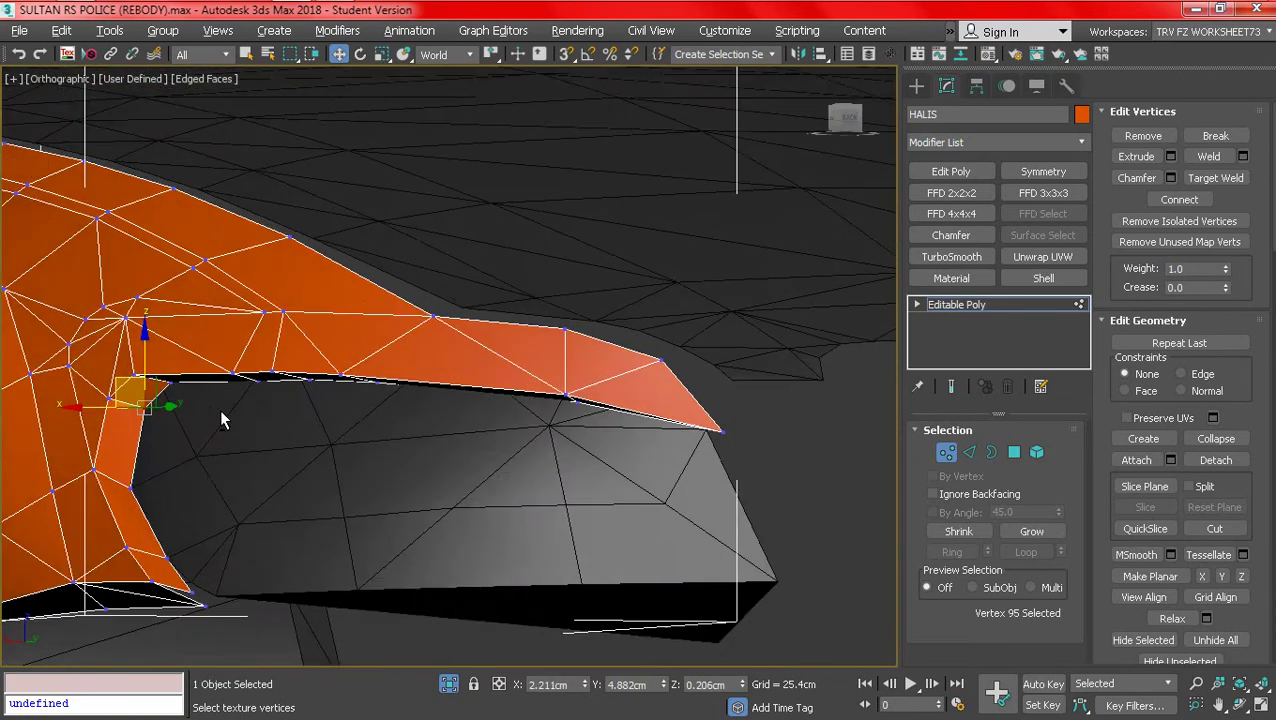
{"action": "middle_click_drag", "start_coordinate": [222, 419], "coordinate": [356, 578], "text": "alt"}
{"action": "scroll", "coordinate": [476, 517], "scroll_direction": "up", "scroll_amount": 4}
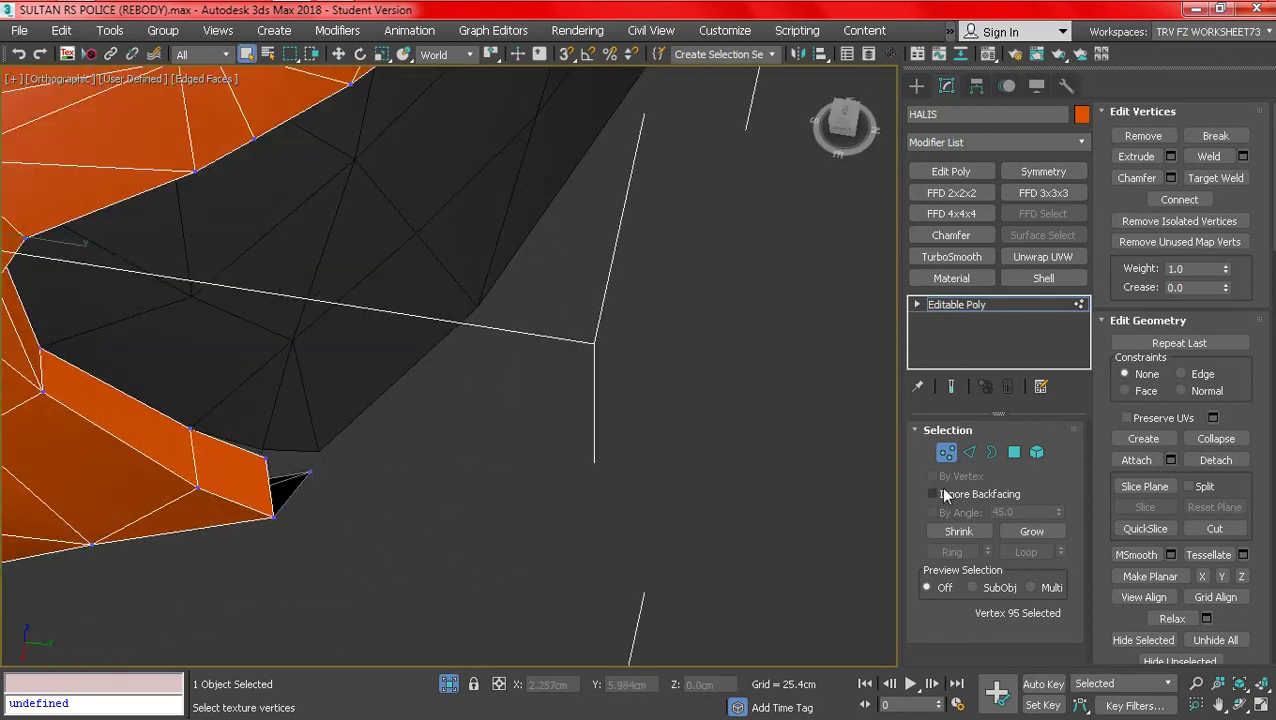
{"action": "left_click", "coordinate": [946, 452]}
{"action": "scroll", "coordinate": [433, 436], "scroll_direction": "down", "scroll_amount": 2}
{"action": "left_click", "coordinate": [435, 436]}
{"action": "key", "text": "F4"}
{"action": "scroll", "coordinate": [441, 436], "scroll_direction": "down", "scroll_amount": 5}
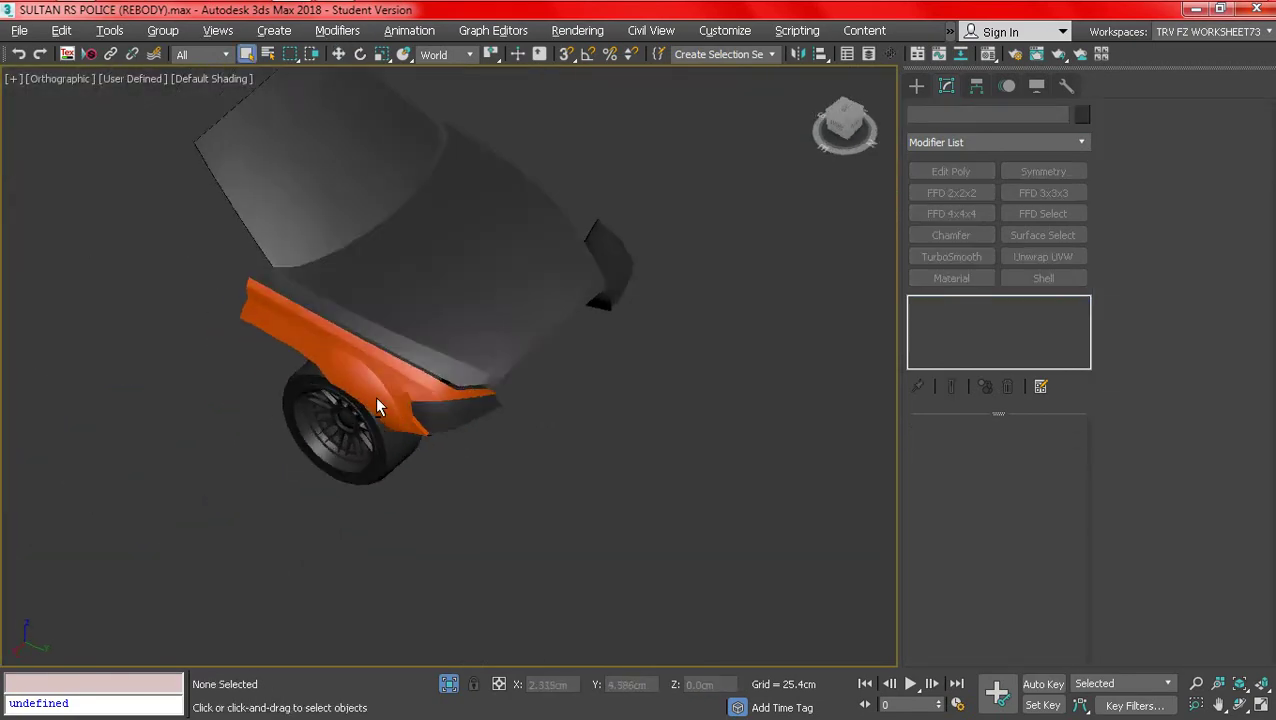
- Select the fender's 18 polygons above and behind the headlight opening and assign them to smoothing group 14
{"action": "key", "text": "F4"}
{"action": "scroll", "coordinate": [448, 399], "scroll_direction": "up", "scroll_amount": 4}
{"action": "left_click", "coordinate": [447, 399]}
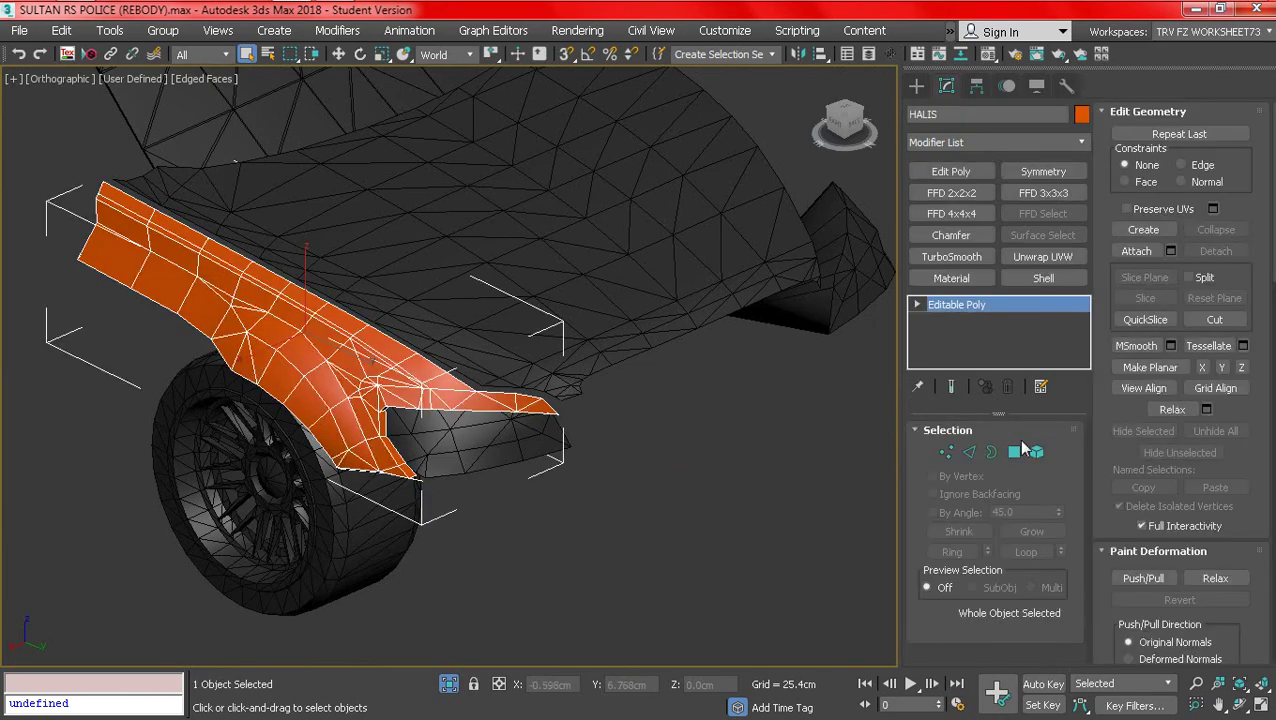
{"action": "left_click", "coordinate": [1014, 452]}
{"action": "scroll", "coordinate": [382, 432], "scroll_direction": "up", "scroll_amount": 3}
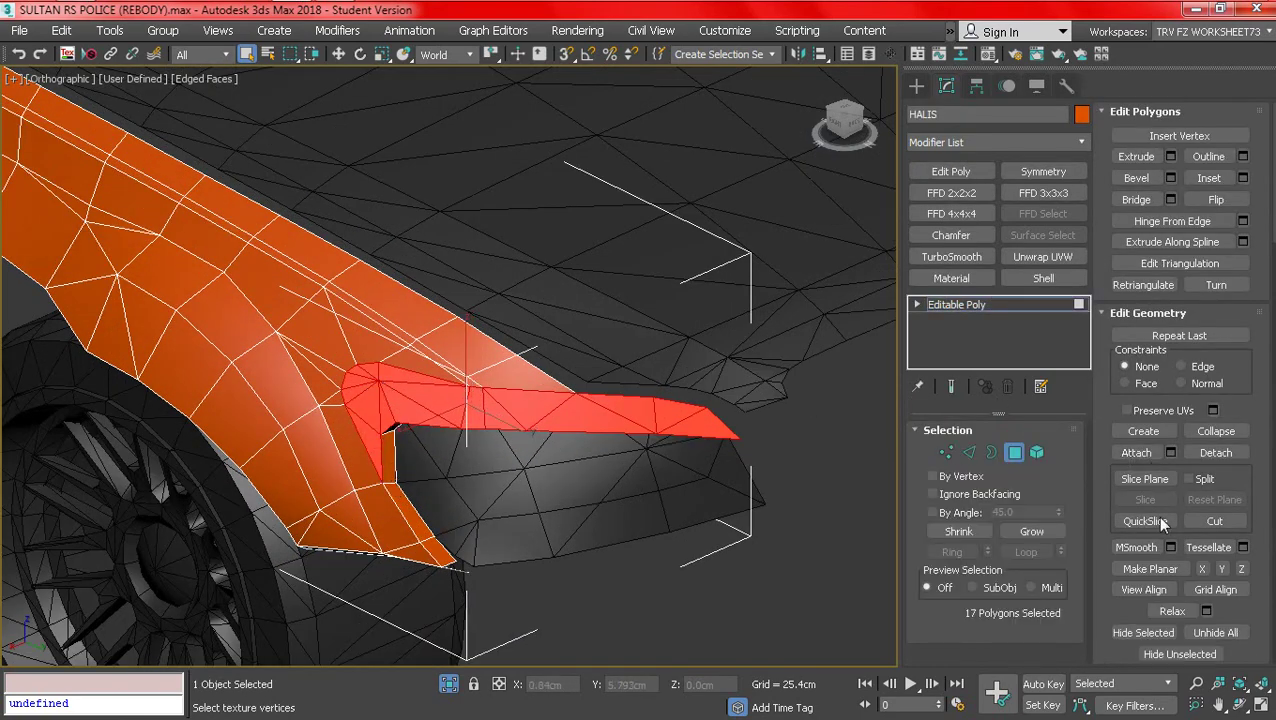
{"action": "scroll", "coordinate": [1162, 522], "scroll_direction": "down", "scroll_amount": 5}
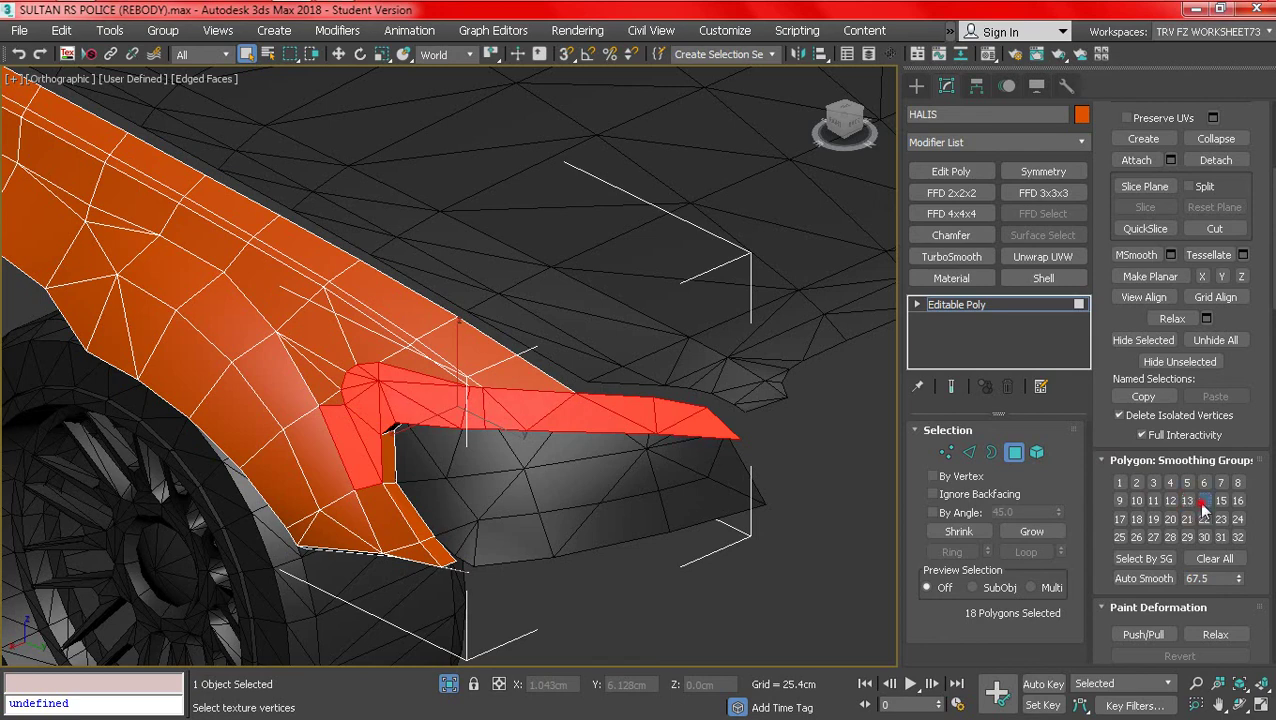
{"action": "left_click", "coordinate": [1014, 452]}
- Check the front end in plain shading without edge lines and save the scene
{"action": "key", "text": "F4"}
{"action": "mouse_move", "coordinate": [438, 449]}
{"action": "middle_mouse_down", "text": "alt"}
{"action": "mouse_move", "coordinate": [459, 416]}
{"action": "mouse_move", "coordinate": [370, 399]}
{"action": "mouse_move", "coordinate": [379, 370]}
{"action": "mouse_move", "coordinate": [485, 388]}
{"action": "mouse_move", "coordinate": [524, 430]}
{"action": "middle_mouse_up", "text": "alt"}
{"action": "left_click", "coordinate": [681, 495]}
{"action": "scroll", "coordinate": [450, 490], "scroll_direction": "down", "scroll_amount": 5}
{"action": "key", "text": "F4"}
{"action": "key", "text": "F4"}
{"action": "left_click", "coordinate": [449, 490]}
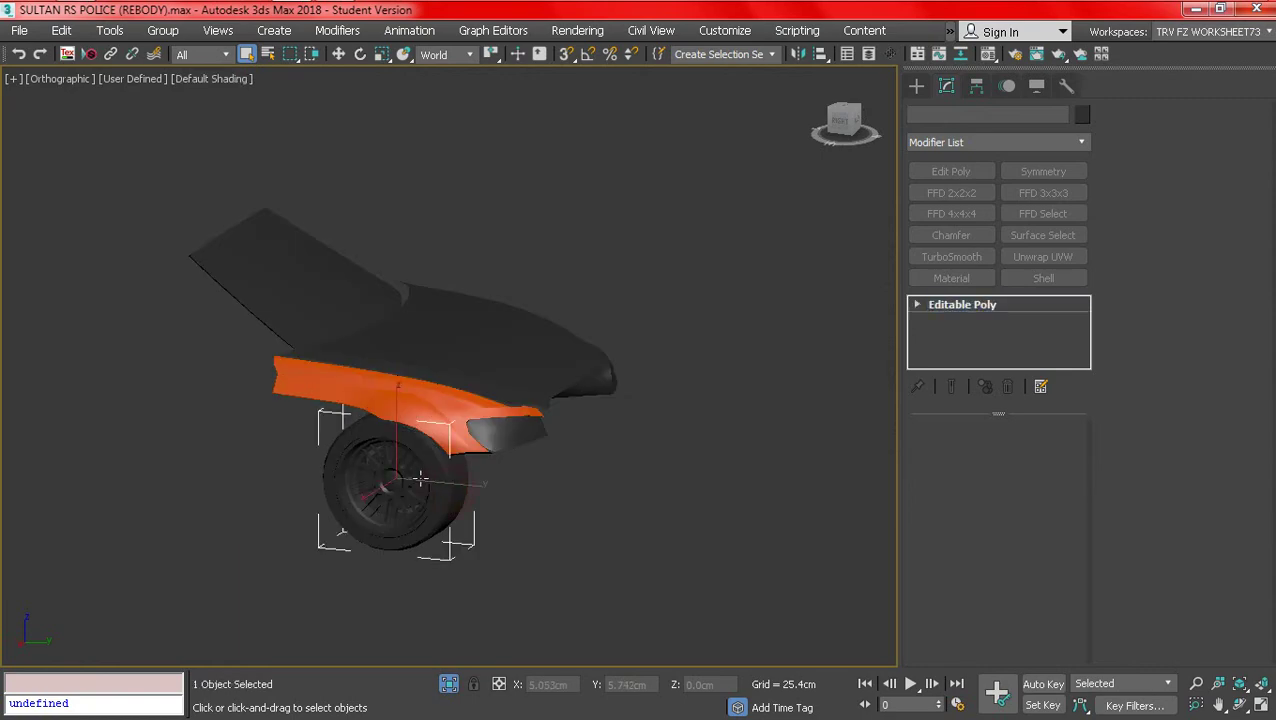
{"action": "key", "text": "F4"}
{"action": "middle_click_drag", "start_coordinate": [449, 490], "coordinate": [514, 465], "text": "alt"}
{"action": "key", "text": "F4"}
{"action": "key", "text": "ctrl+s"}
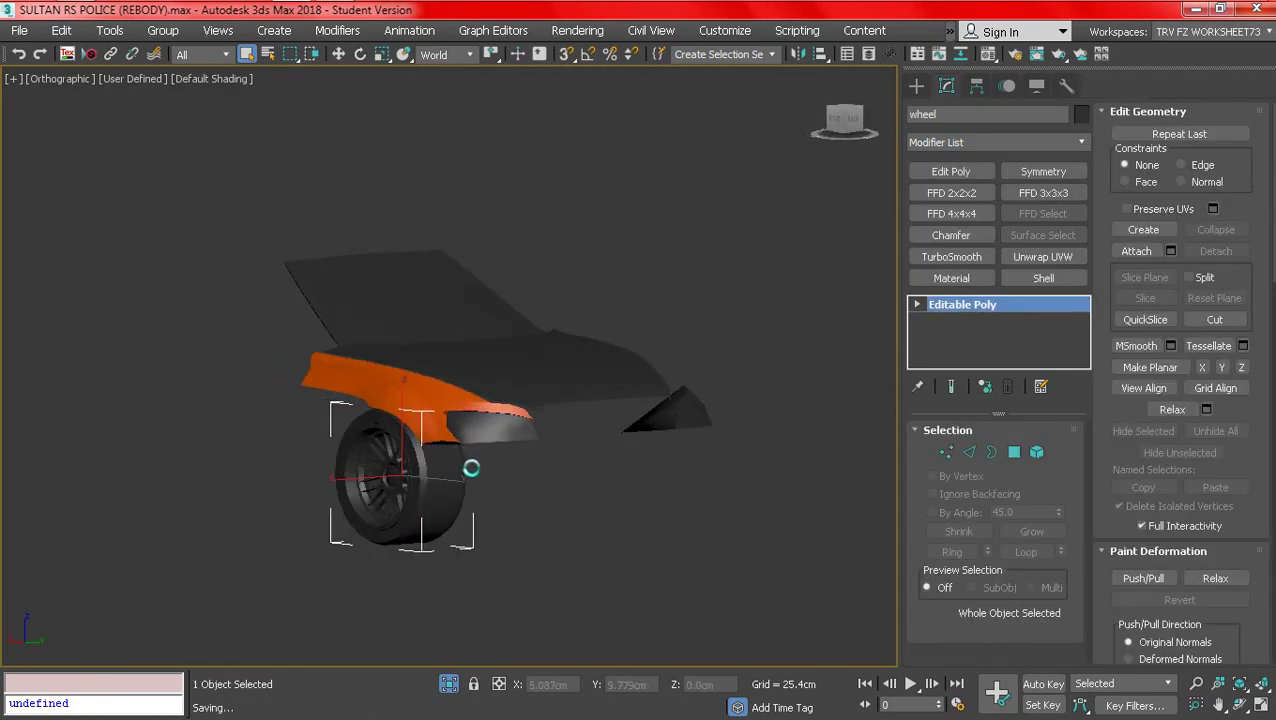
- Select the fender and examine its tip and headlight opening with and without edge lines
{"action": "scroll", "coordinate": [448, 468], "scroll_direction": "up", "scroll_amount": 3}
{"action": "key", "text": "F4"}
{"action": "scroll", "coordinate": [448, 460], "scroll_direction": "up", "scroll_amount": 4}
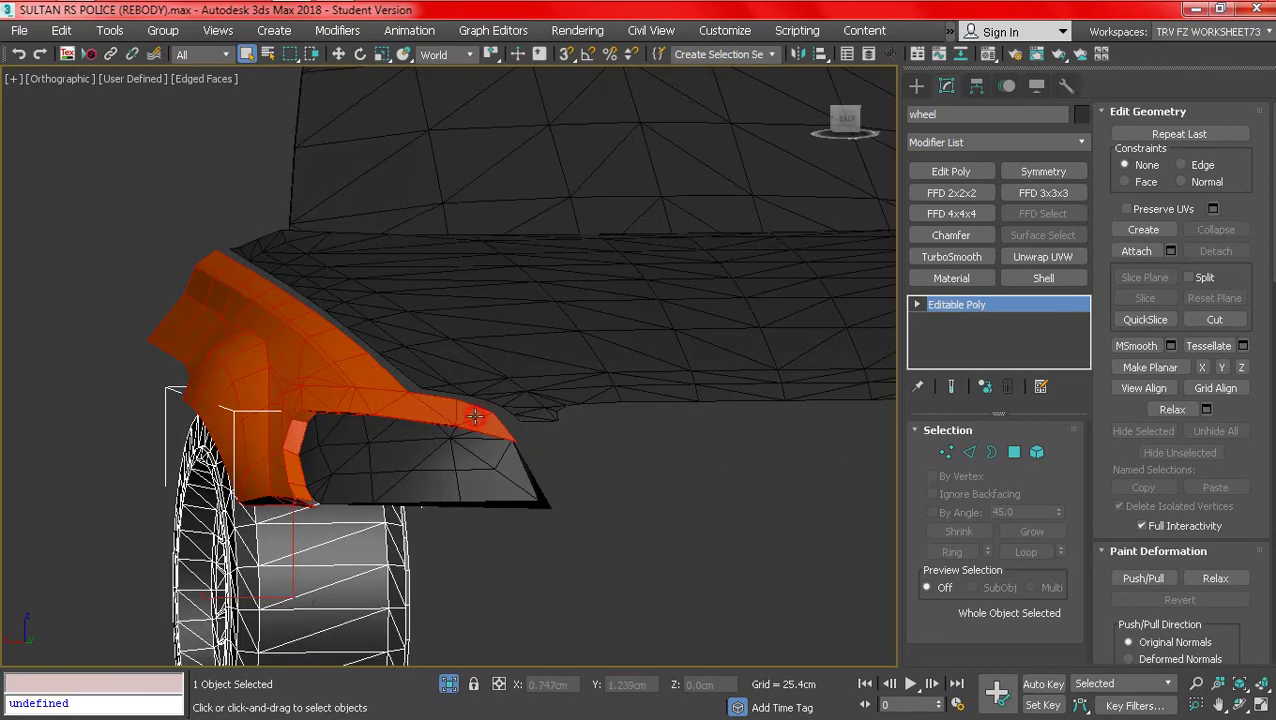
{"action": "key", "text": "F4"}
{"action": "mouse_move", "coordinate": [447, 440]}
{"action": "middle_mouse_down", "text": "alt"}
{"action": "mouse_move", "coordinate": [570, 470]}
{"action": "mouse_move", "coordinate": [592, 533]}
{"action": "mouse_move", "coordinate": [630, 412]}
{"action": "mouse_move", "coordinate": [598, 373]}
{"action": "mouse_move", "coordinate": [612, 345]}
{"action": "mouse_move", "coordinate": [632, 427]}
{"action": "mouse_move", "coordinate": [608, 350]}
{"action": "mouse_move", "coordinate": [561, 401]}
{"action": "mouse_move", "coordinate": [649, 433]}
{"action": "mouse_move", "coordinate": [564, 464]}
{"action": "mouse_move", "coordinate": [572, 578]}
{"action": "mouse_move", "coordinate": [524, 561]}
{"action": "mouse_move", "coordinate": [527, 592]}
{"action": "mouse_move", "coordinate": [518, 527]}
{"action": "mouse_move", "coordinate": [609, 477]}
{"action": "middle_mouse_up", "text": "alt"}
{"action": "key", "text": "F4"}
{"action": "left_click", "coordinate": [630, 412]}
{"action": "key", "text": "F4"}
{"action": "key", "text": "F4"}
{"action": "key", "text": "F4"}
{"action": "key", "text": "F4"}
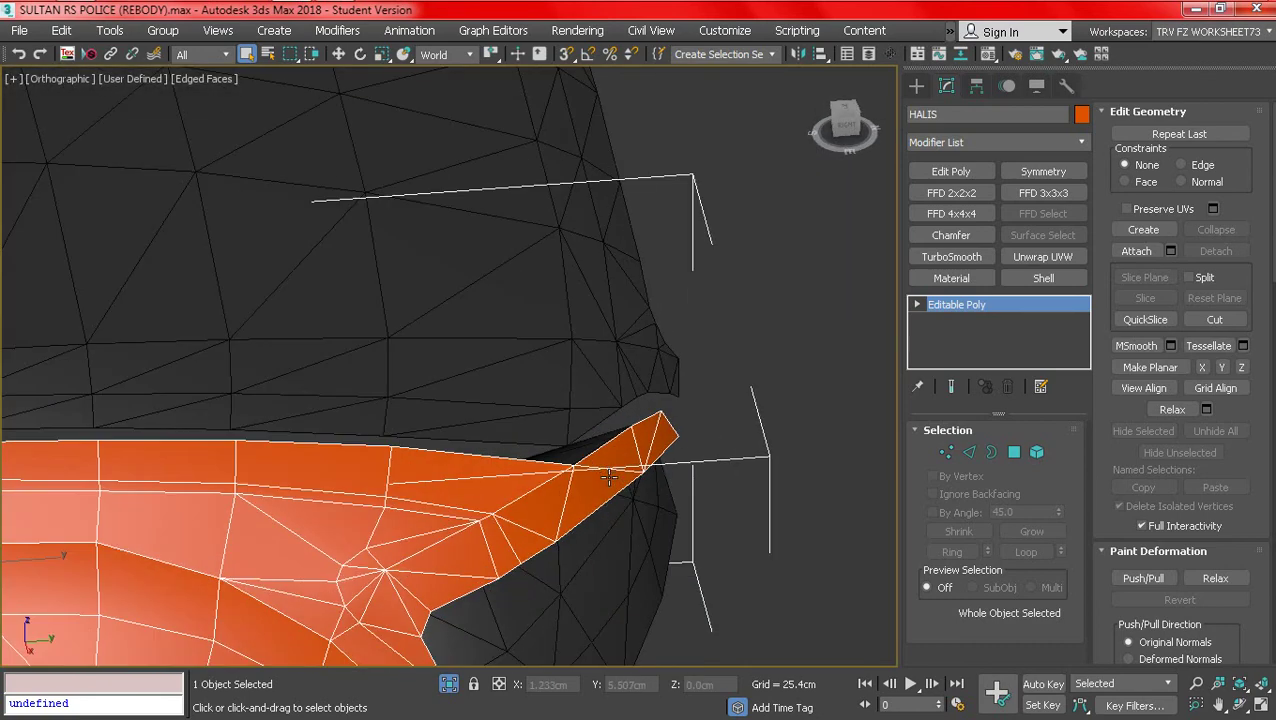
- Extrude the two outer edges at the fender tip upward and outward with the Move tool
{"action": "left_click", "coordinate": [963, 457]}
{"action": "left_click", "coordinate": [664, 427]}
{"action": "middle_click_drag", "start_coordinate": [664, 427], "coordinate": [588, 446], "text": "alt"}
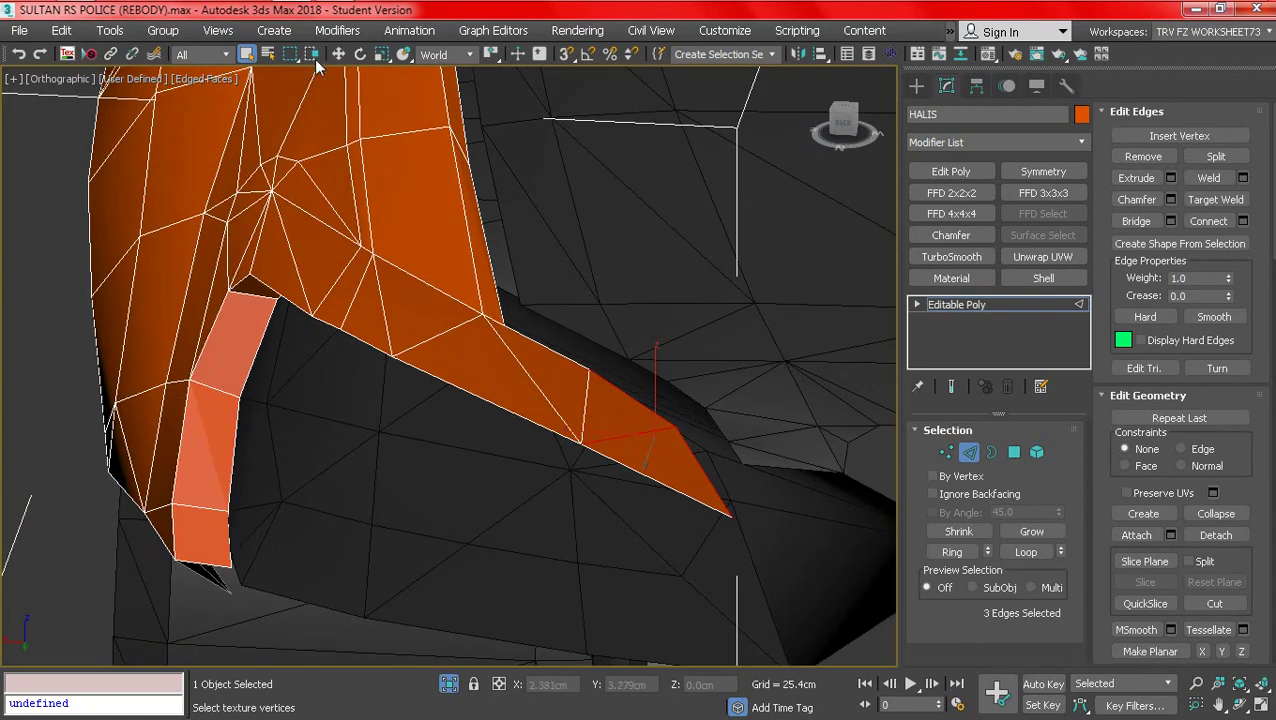
{"action": "left_click_drag", "start_coordinate": [620, 403], "coordinate": [670, 365], "text": "shift"}
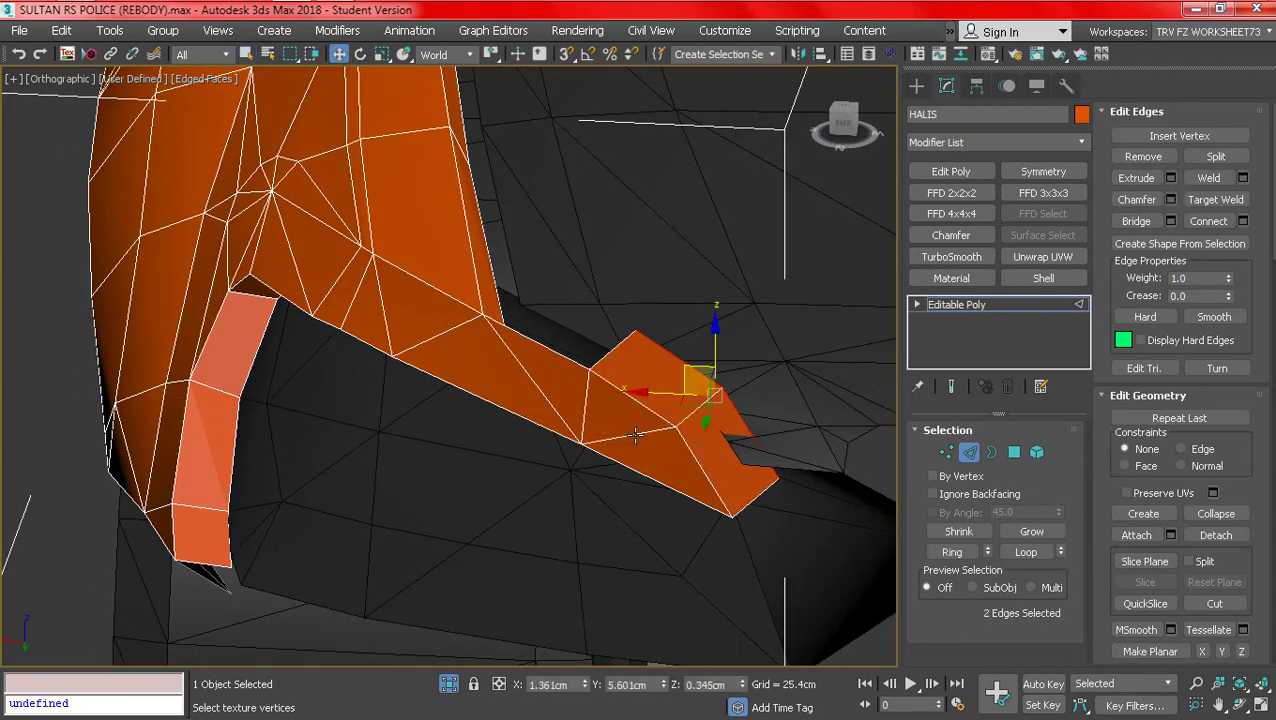
- Remove the three diagonal edges crossing the fender strip above the headlight opening
{"action": "key", "text": "q"}
{"action": "left_click", "coordinate": [634, 434]}
{"action": "middle_click_drag", "start_coordinate": [437, 355], "coordinate": [488, 375], "text": "alt"}
{"action": "mouse_move", "coordinate": [390, 404]}
{"action": "middle_mouse_down", "text": "alt"}
{"action": "mouse_move", "coordinate": [399, 373]}
{"action": "mouse_move", "coordinate": [396, 409]}
{"action": "middle_mouse_up", "text": "alt"}
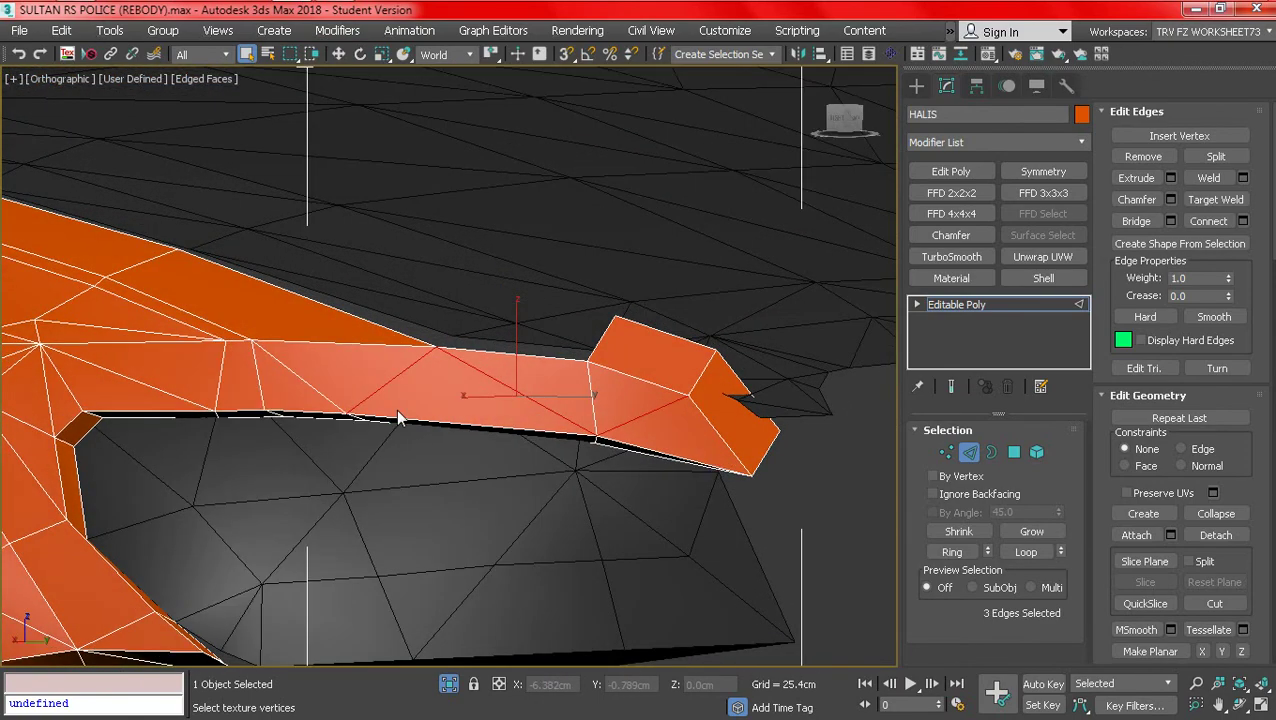
{"action": "key", "text": "BackSpace"}
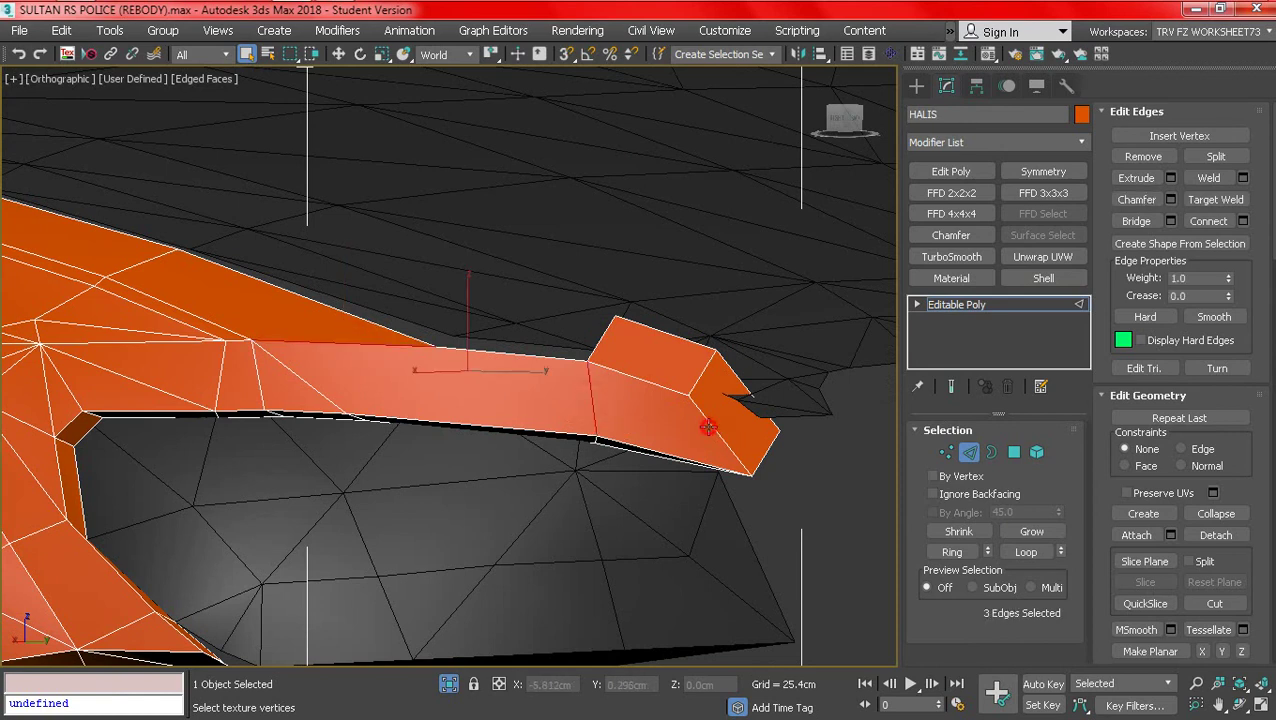
- Try to add a lengthwise edge loop through the fender strip above the headlight opening
{"action": "left_click", "coordinate": [889, 54]}
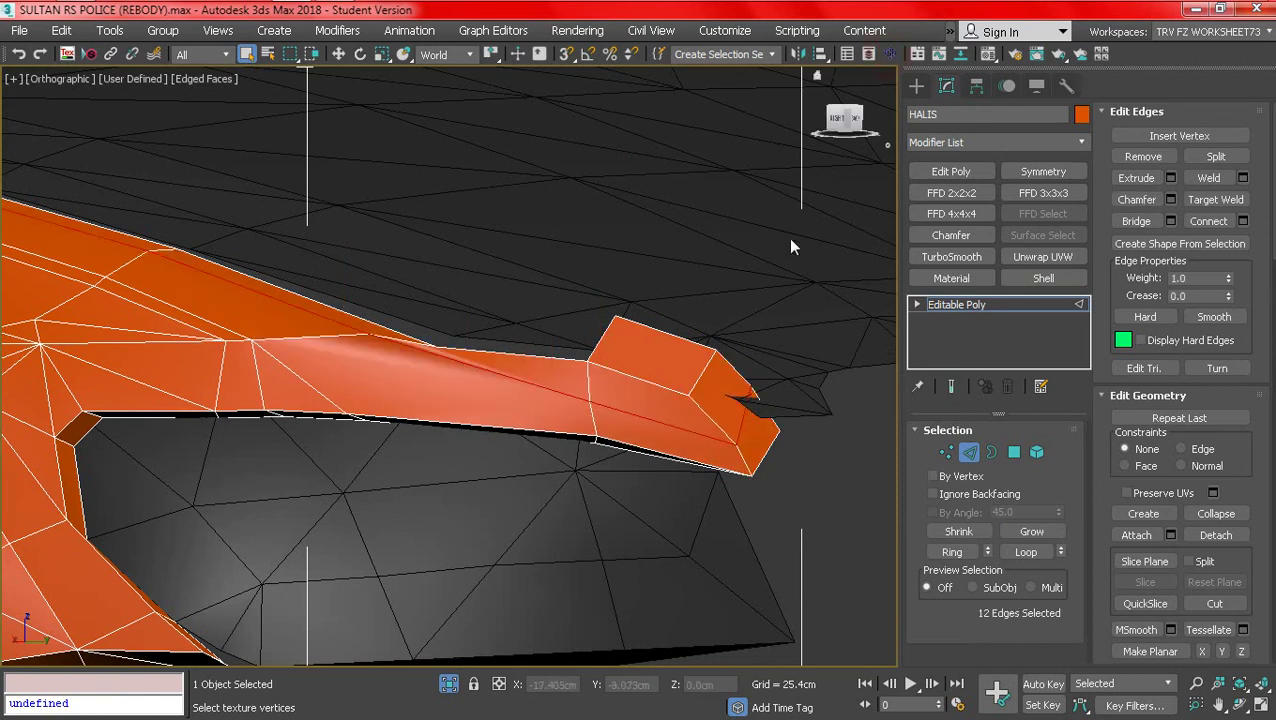
{"action": "middle_click_drag", "start_coordinate": [691, 356], "coordinate": [671, 383], "text": "alt"}
{"action": "key", "text": "ctrl+z"}
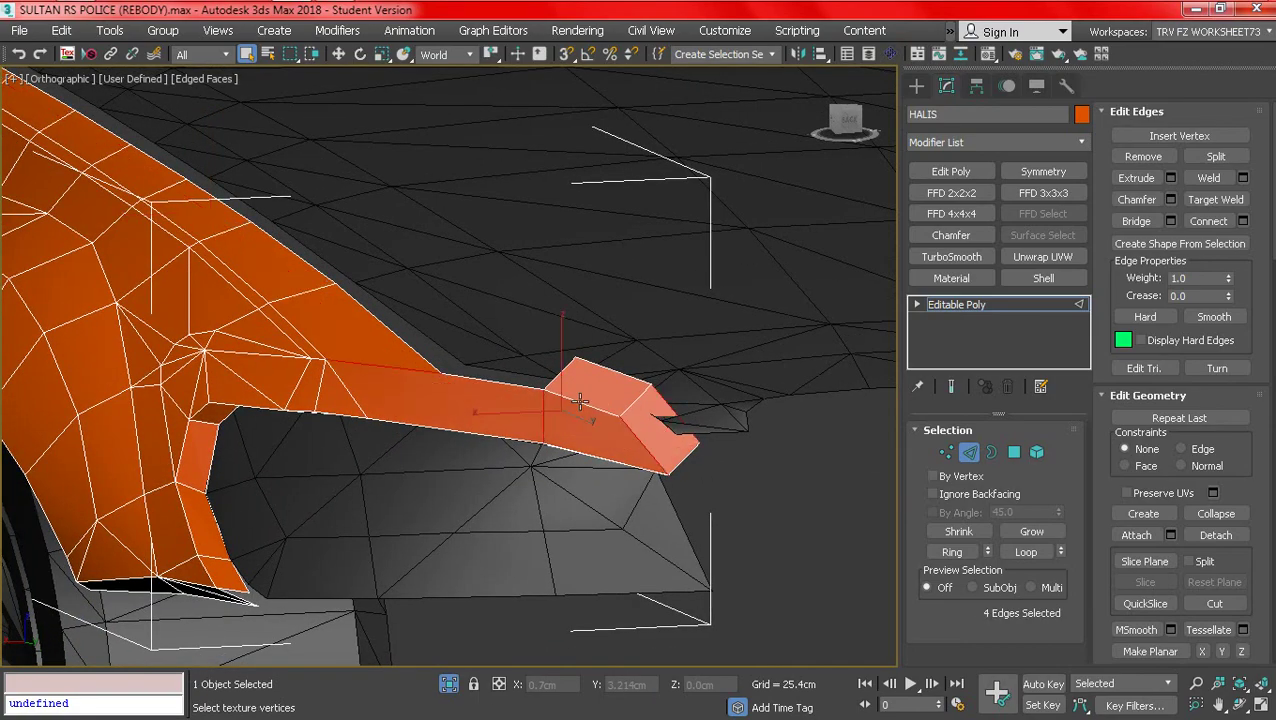
- Insert a vertex at the middle of the long edge along the top of the headlight opening
{"action": "middle_click_drag", "start_coordinate": [584, 400], "coordinate": [625, 268], "text": "alt"}
{"action": "key", "text": "F3"}
{"action": "key", "text": "ctrl+z"}
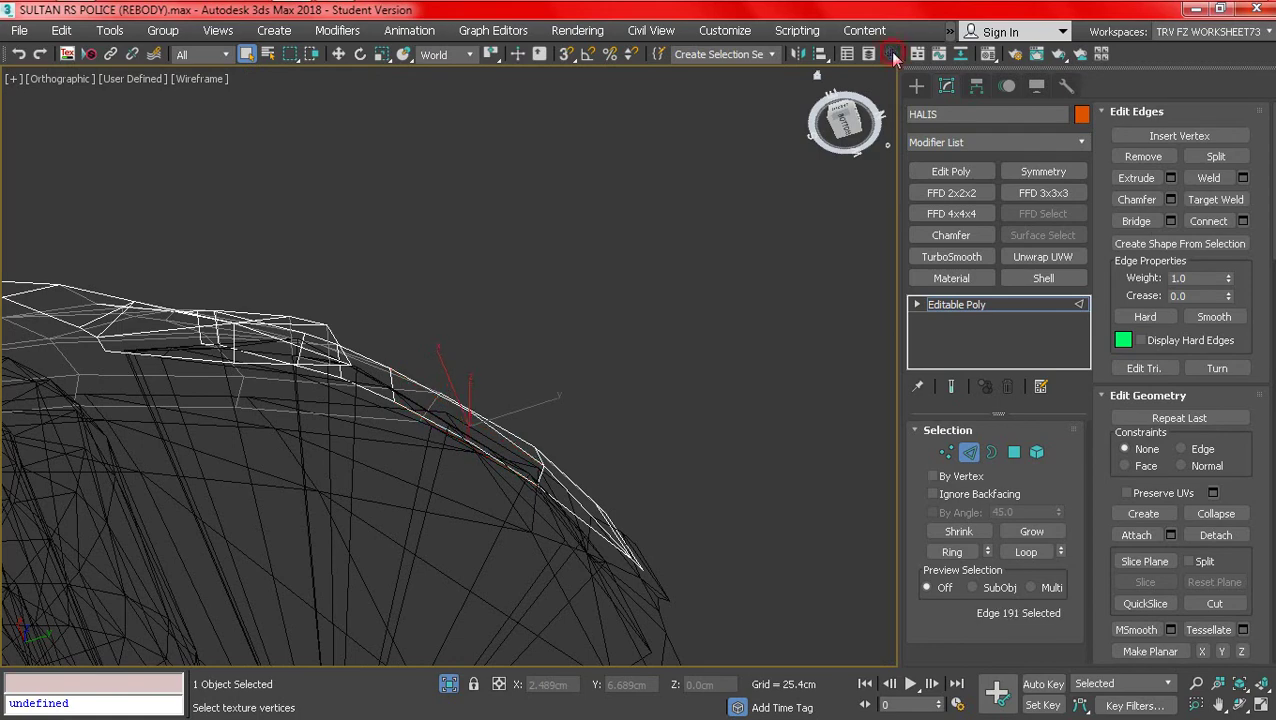
{"action": "key", "text": "F3"}
{"action": "middle_click_drag", "start_coordinate": [464, 344], "coordinate": [450, 381], "text": "alt"}
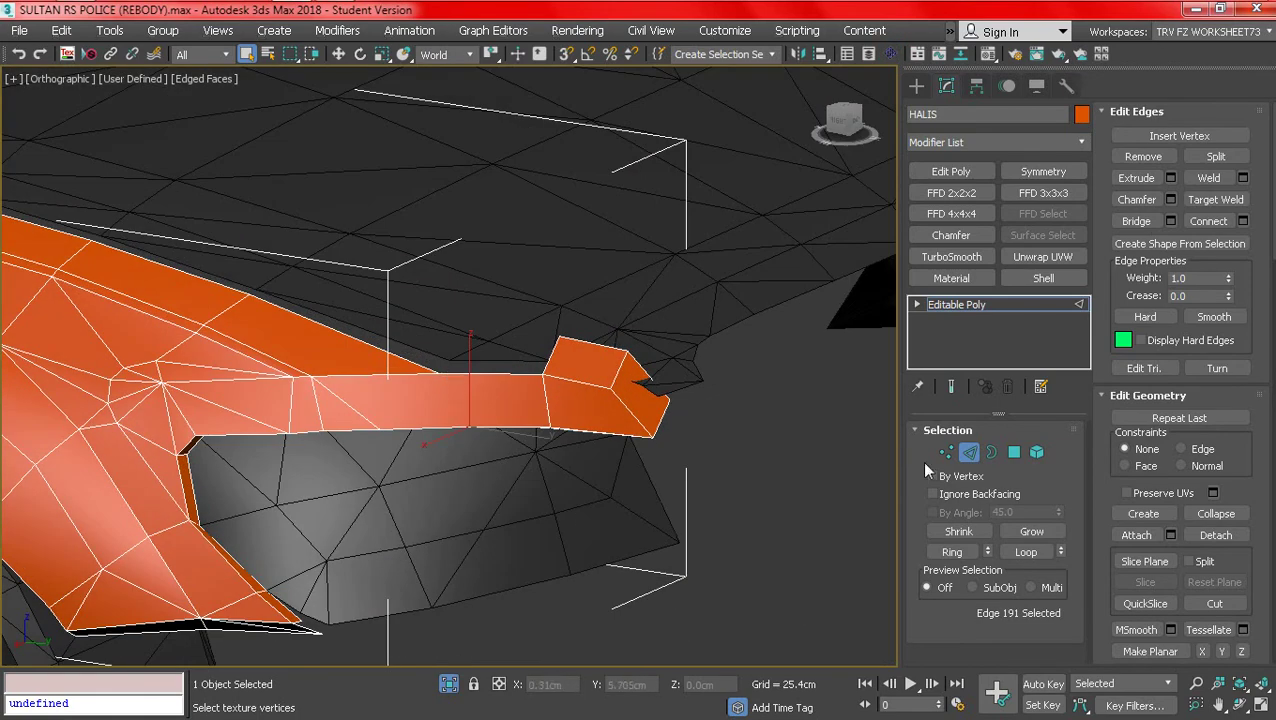
- Connect the vertex inserted above the headlight to the fender's upper boundary vertex with an edge across the strip
{"action": "key", "text": "1"}
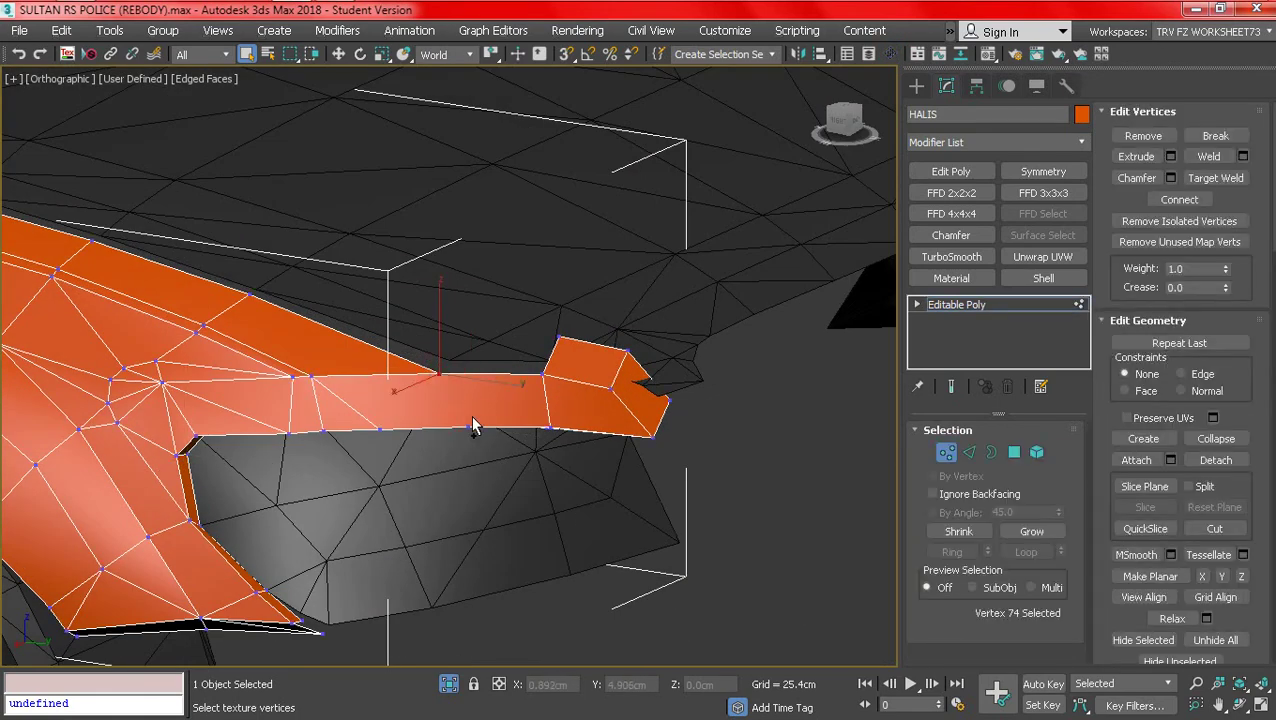
{"action": "middle_click_drag", "start_coordinate": [468, 422], "coordinate": [441, 426], "text": "alt"}
{"action": "key", "text": "F3"}
{"action": "left_click", "coordinate": [450, 426]}
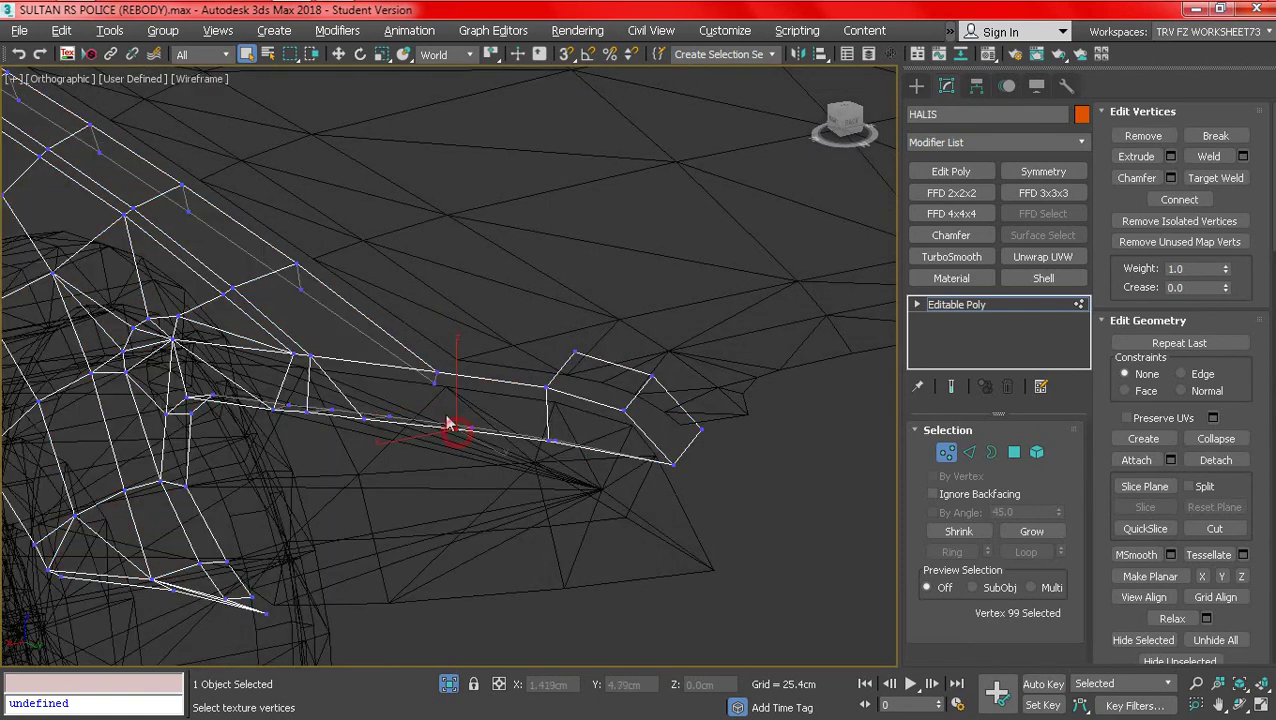
{"action": "key", "text": "F3"}
- Connect the lower boundary vertex above the headlight opening to the upper junction vertex with a diagonal edge across the strip
{"action": "middle_click_drag", "start_coordinate": [479, 419], "coordinate": [773, 447], "text": "alt"}
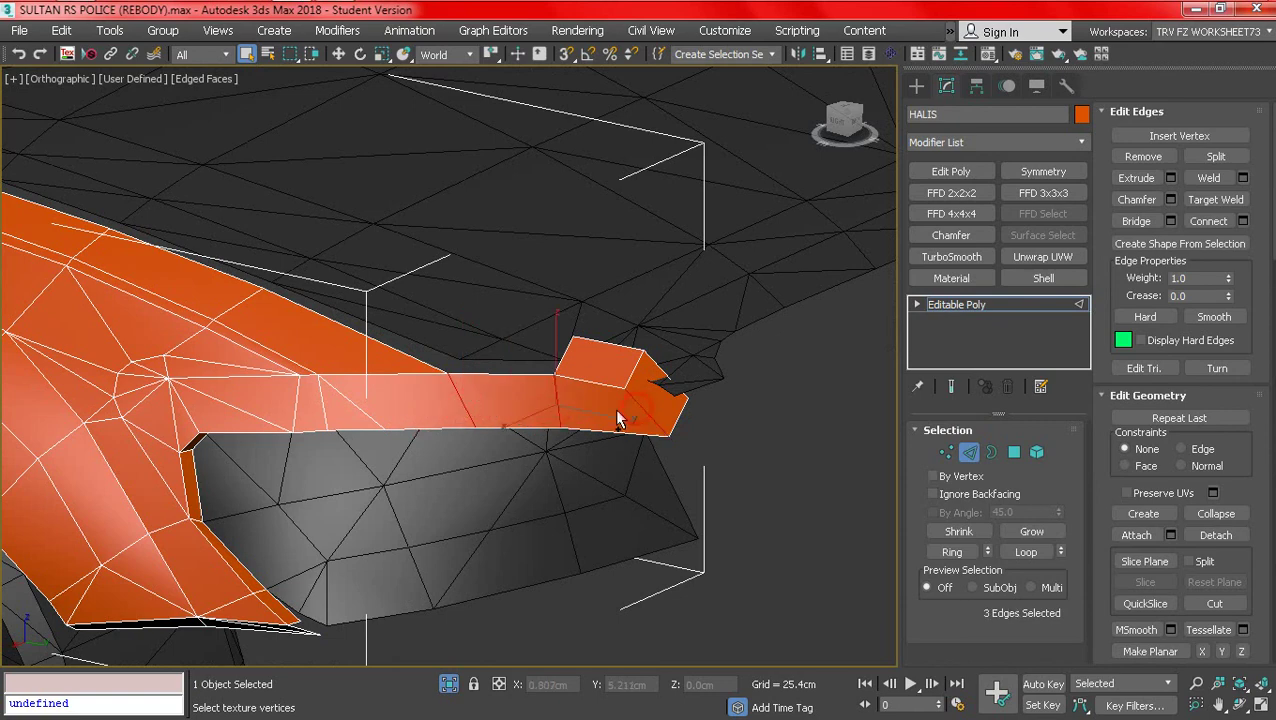
{"action": "key", "text": "F3"}
{"action": "key", "text": "F3"}
{"action": "left_click", "coordinate": [391, 378]}
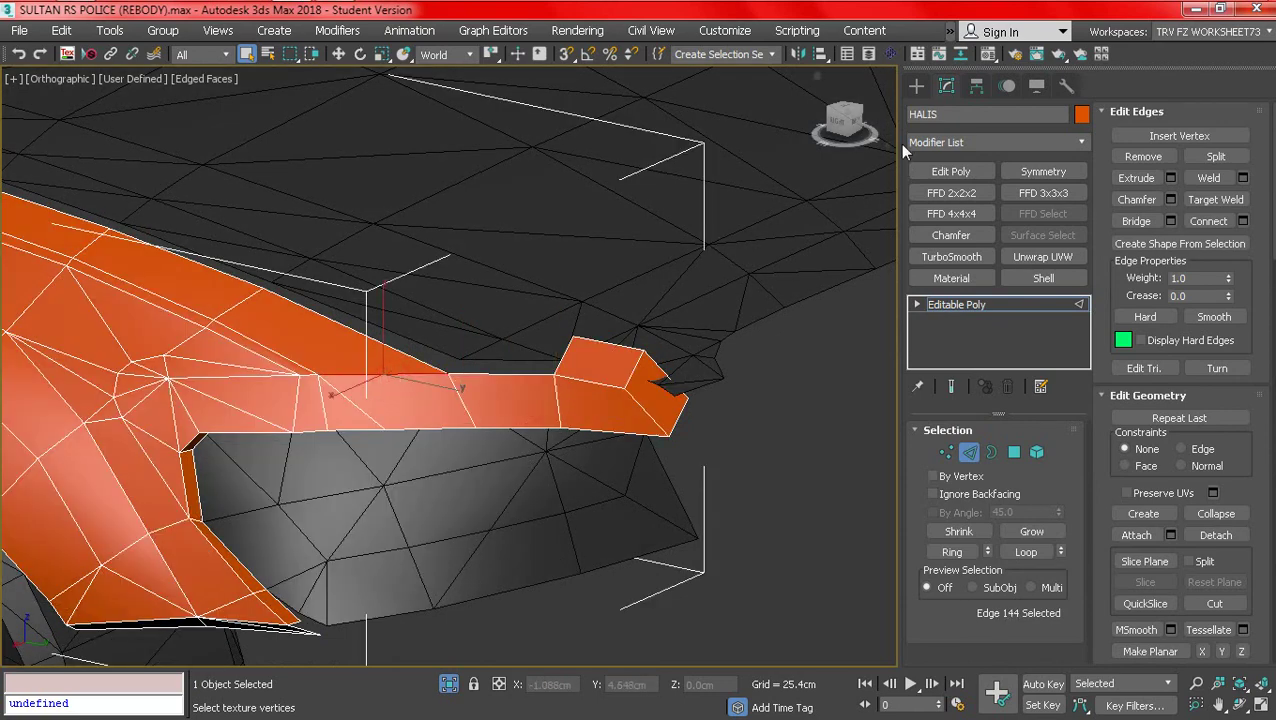
{"action": "middle_click_drag", "start_coordinate": [527, 354], "coordinate": [448, 488], "text": "alt"}
{"action": "scroll", "coordinate": [353, 486], "scroll_direction": "up", "scroll_amount": 2}
{"action": "left_click", "coordinate": [374, 485]}
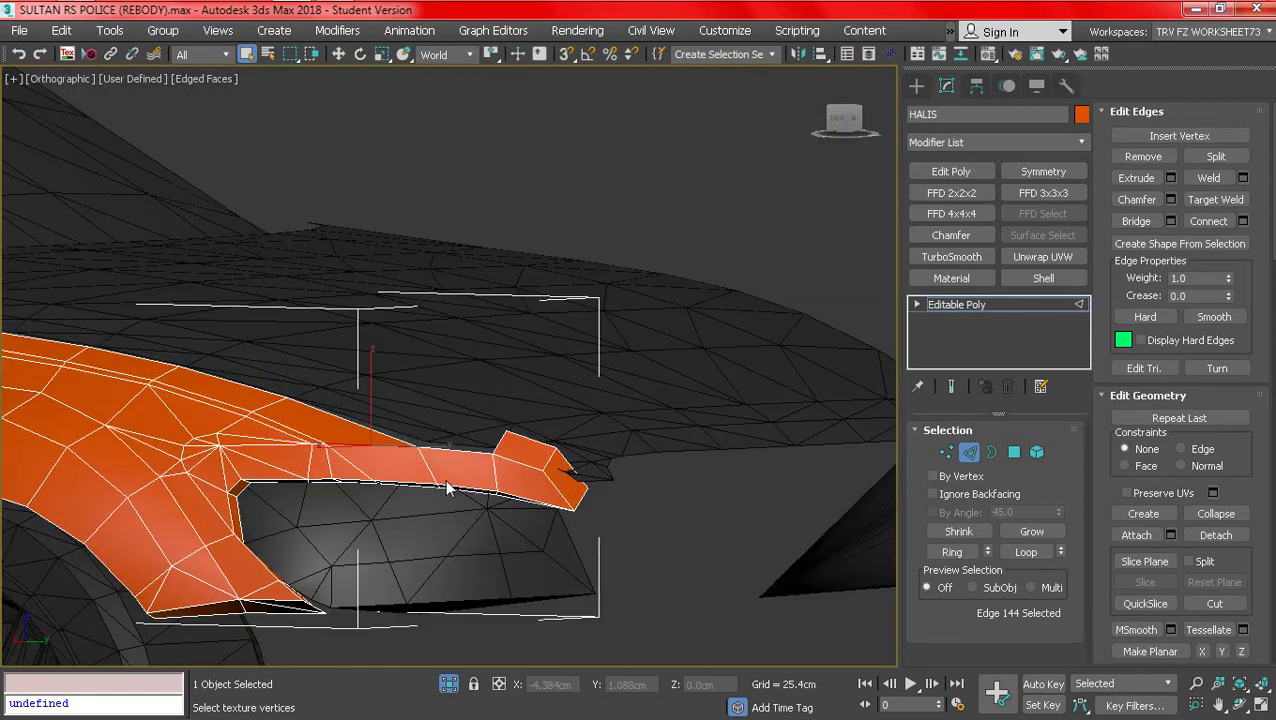
{"action": "left_click", "coordinate": [946, 452]}
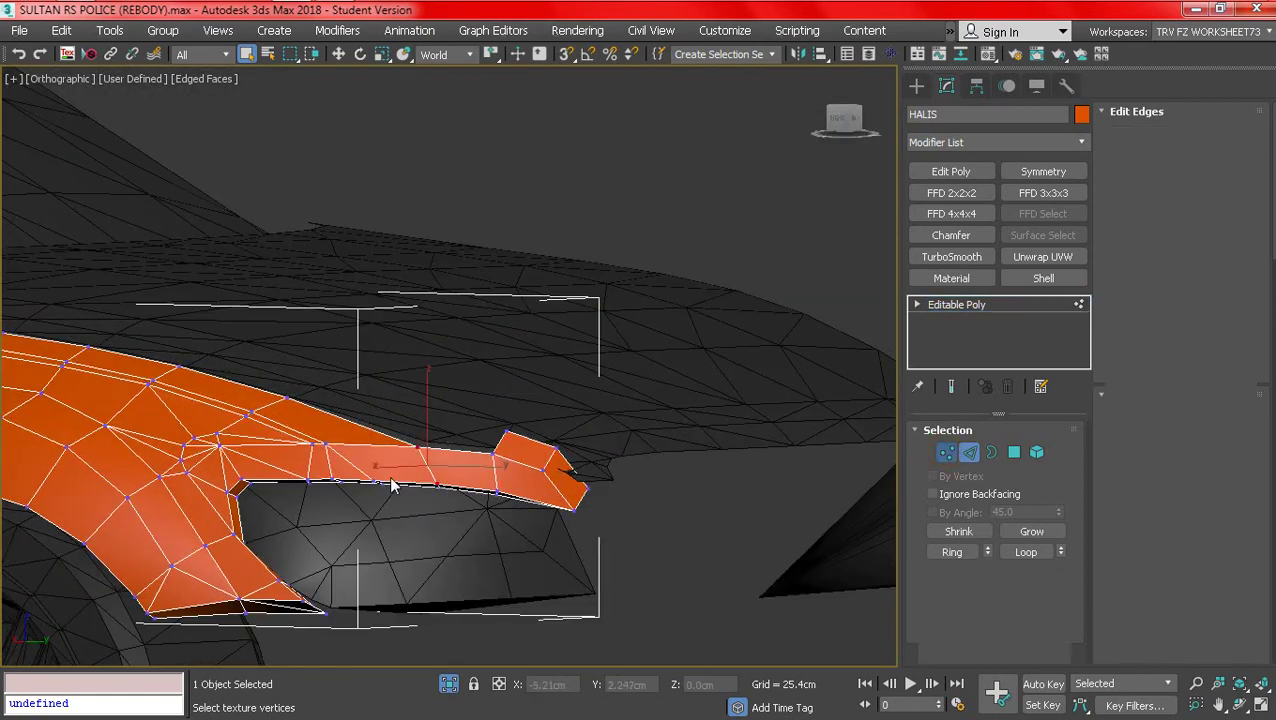
{"action": "scroll", "coordinate": [379, 490], "scroll_direction": "up", "scroll_amount": 4}
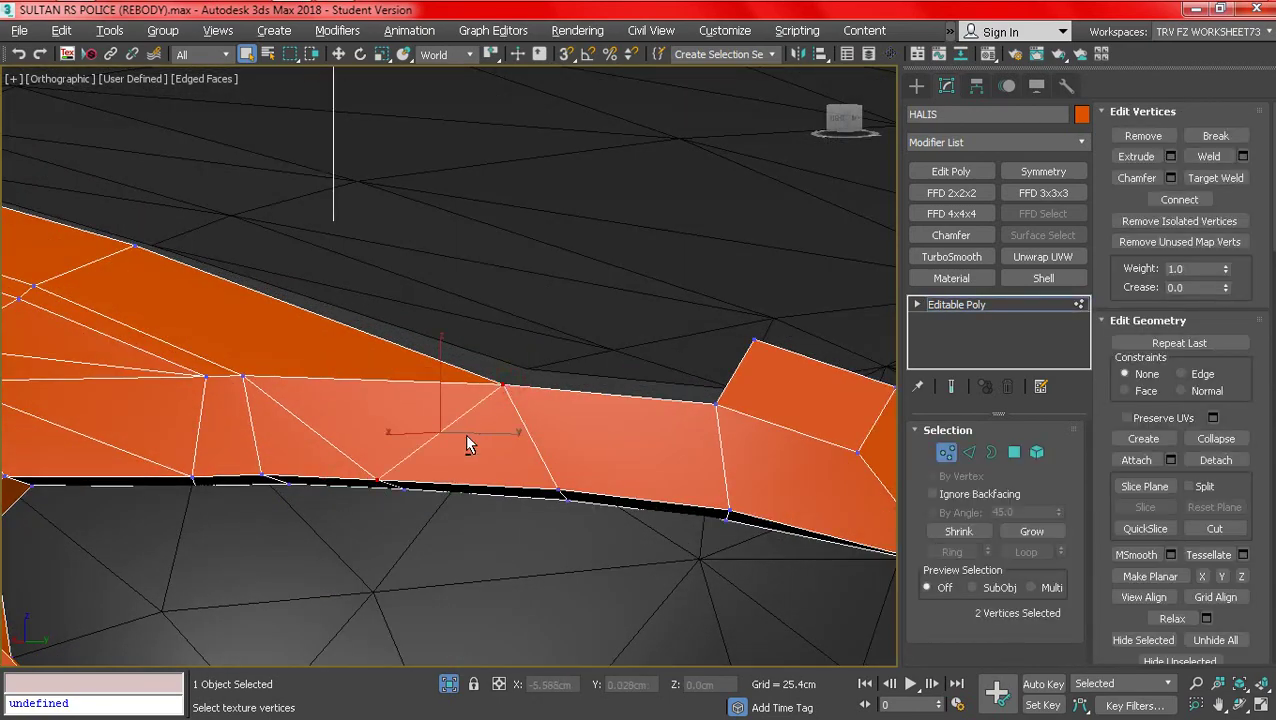
- Try to run a lengthwise edge line from the strip's cross edges through to the fender's front tip, then undo it
{"action": "scroll", "coordinate": [469, 444], "scroll_direction": "down", "scroll_amount": 3}
{"action": "left_click", "coordinate": [966, 453]}
{"action": "left_click", "coordinate": [432, 411]}
{"action": "key", "text": "F3"}
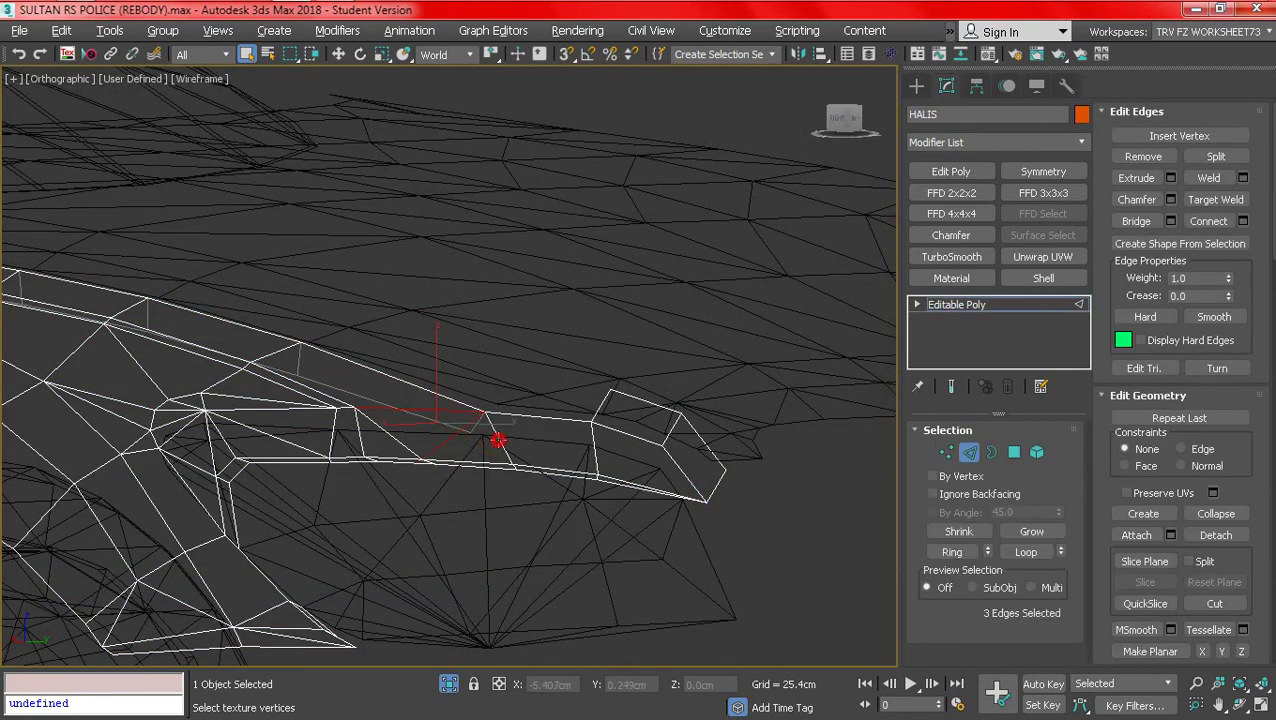
{"action": "key", "text": "F3"}
{"action": "key", "text": "alt+l"}
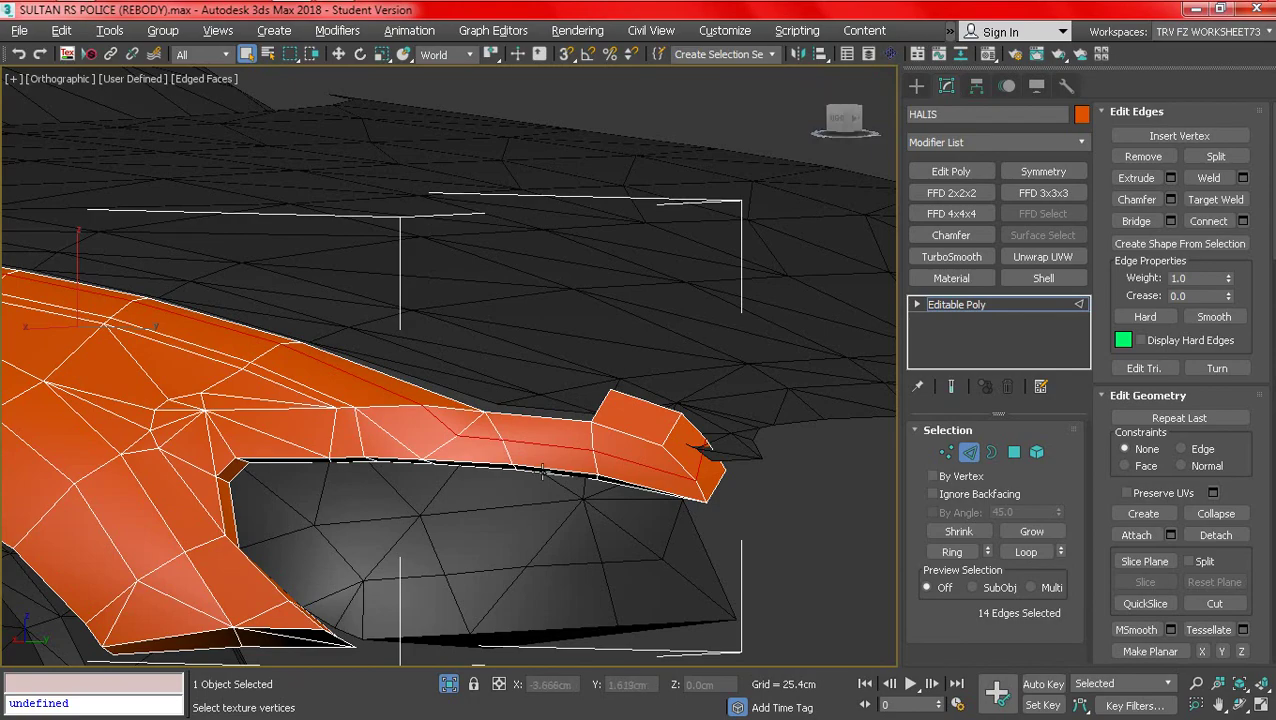
{"action": "middle_click_drag", "start_coordinate": [541, 471], "coordinate": [478, 486], "text": "alt"}
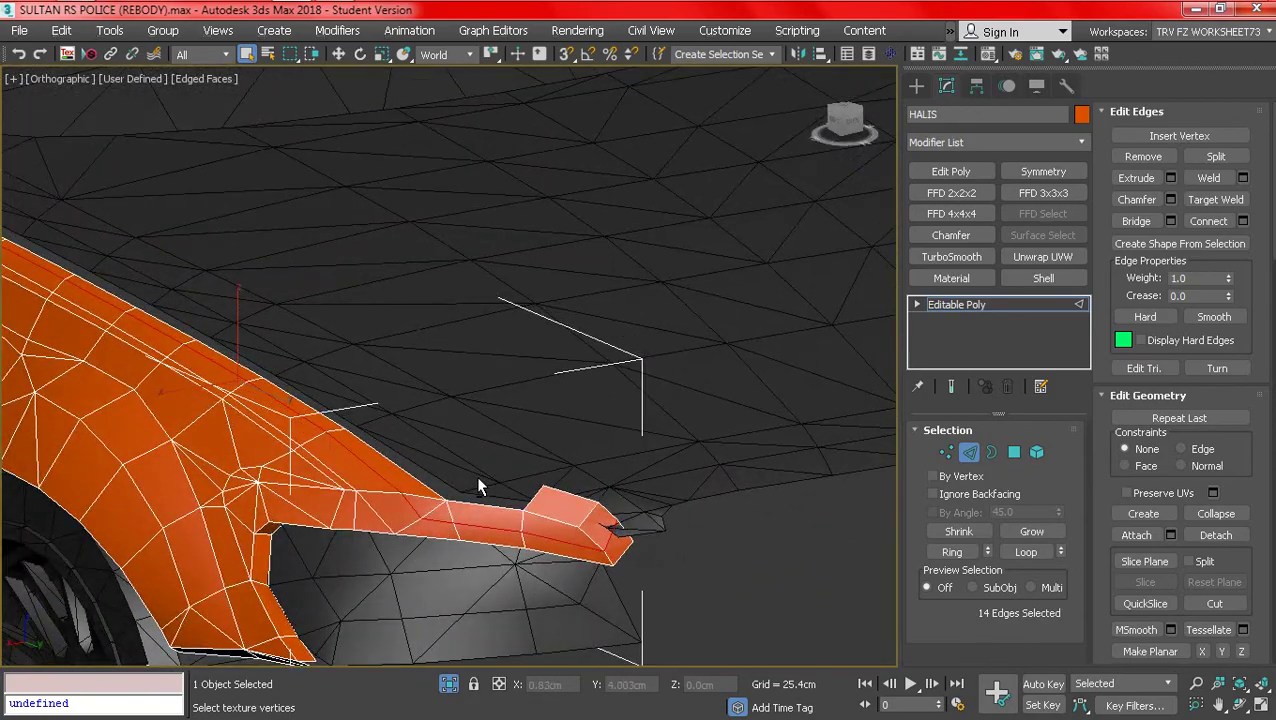
{"action": "scroll", "coordinate": [478, 486], "scroll_direction": "down", "scroll_amount": 2}
{"action": "left_click", "coordinate": [497, 487]}
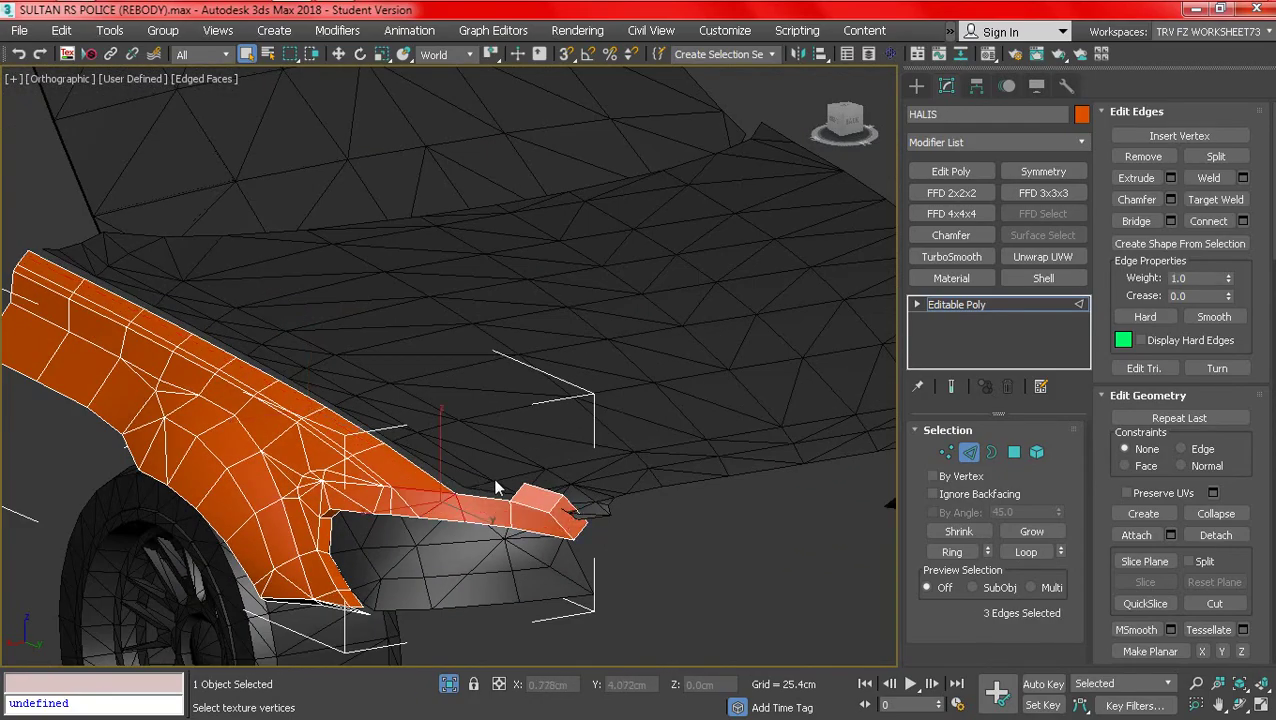
- Remove the raised flap from the top of the fender's front tip
{"action": "scroll", "coordinate": [505, 492], "scroll_direction": "up", "scroll_amount": 3}
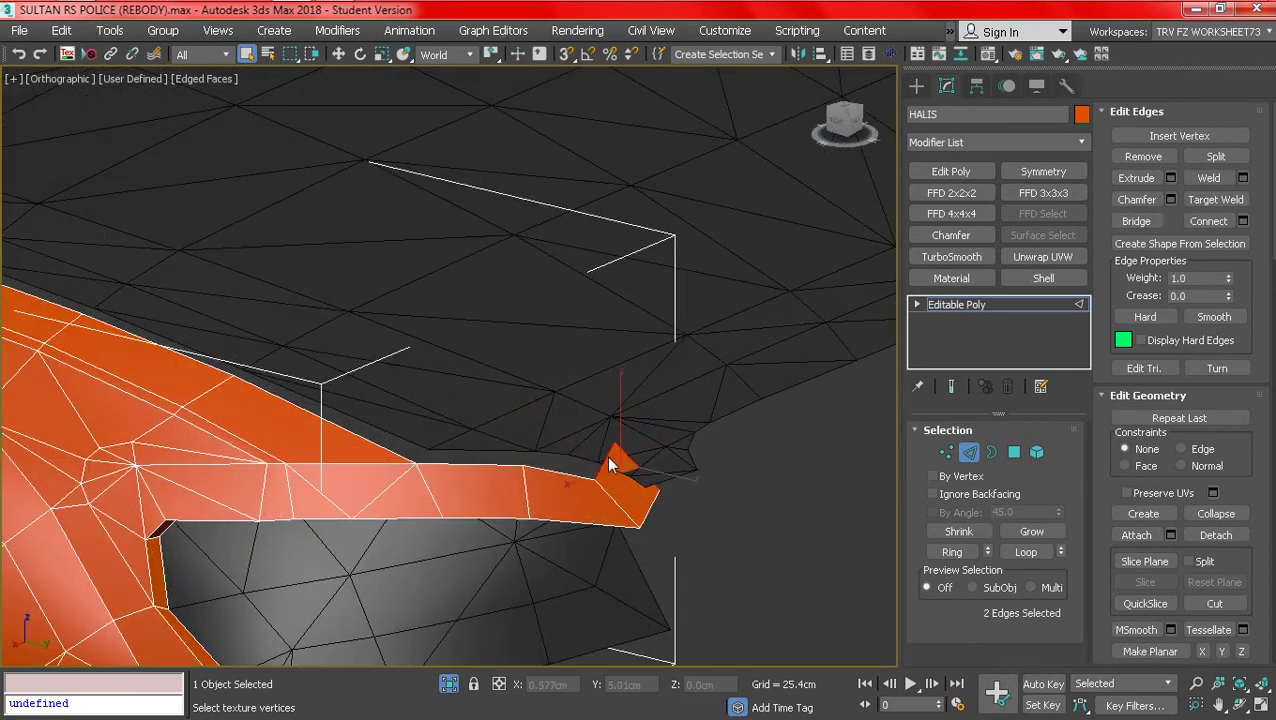
{"action": "left_click", "coordinate": [606, 456]}
{"action": "scroll", "coordinate": [606, 456], "scroll_direction": "down", "scroll_amount": 4}
{"action": "middle_click_drag", "start_coordinate": [606, 456], "coordinate": [586, 481], "text": "alt"}
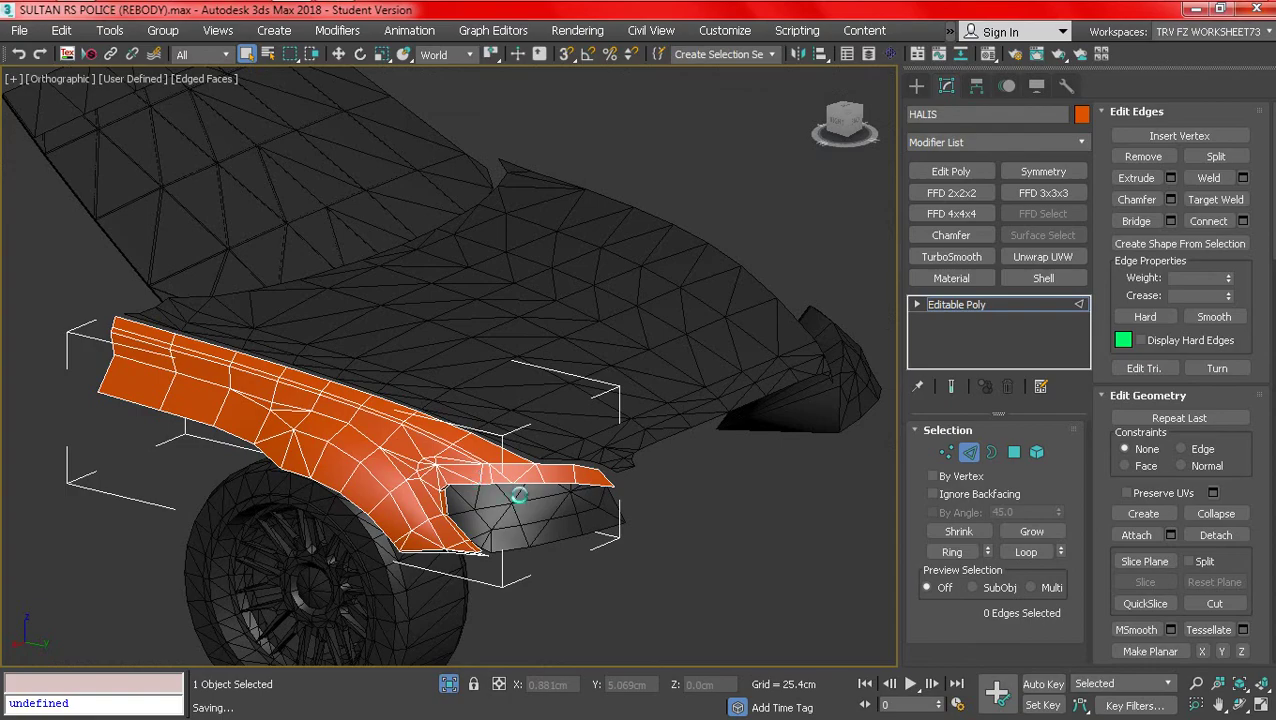
- Eliminate the extra vertex on the headlight opening's upper boundary together with its cross edge
{"action": "scroll", "coordinate": [506, 490], "scroll_direction": "up", "scroll_amount": 6}
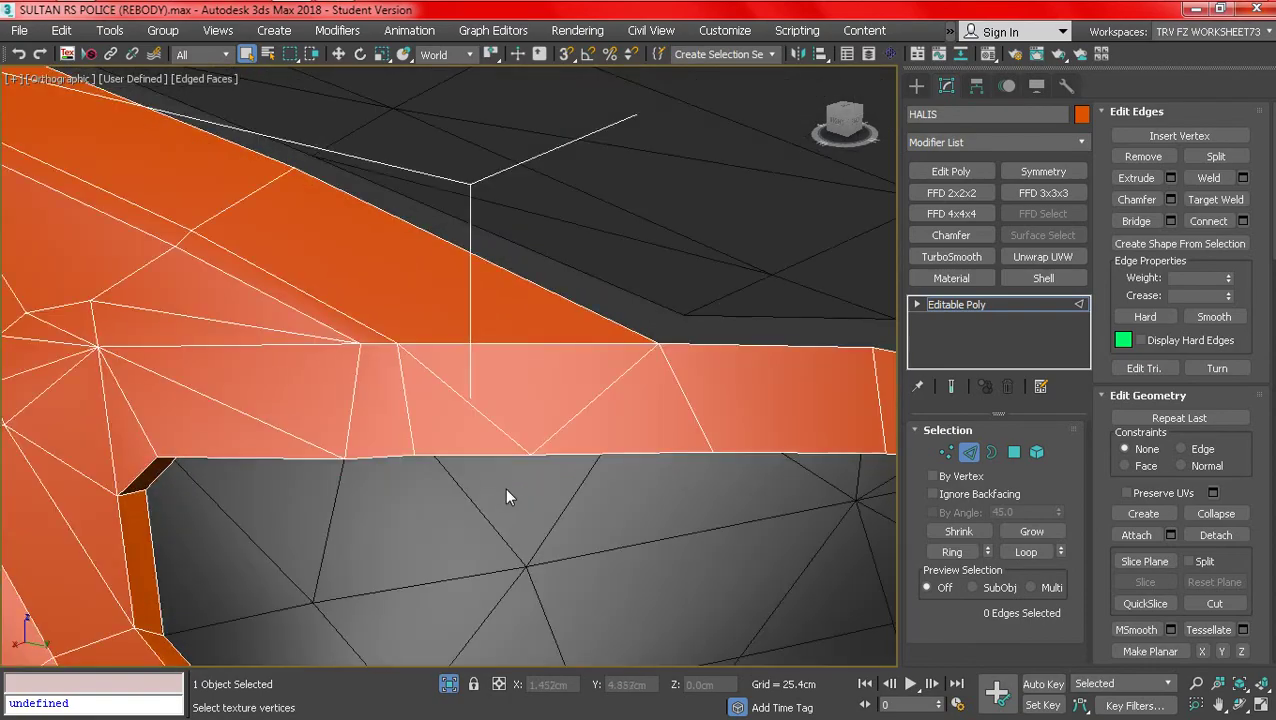
{"action": "scroll", "coordinate": [490, 485], "scroll_direction": "down", "scroll_amount": 3}
{"action": "scroll", "coordinate": [357, 474], "scroll_direction": "down", "scroll_amount": 3}
{"action": "middle_click_drag", "start_coordinate": [358, 471], "coordinate": [922, 468], "text": "alt"}
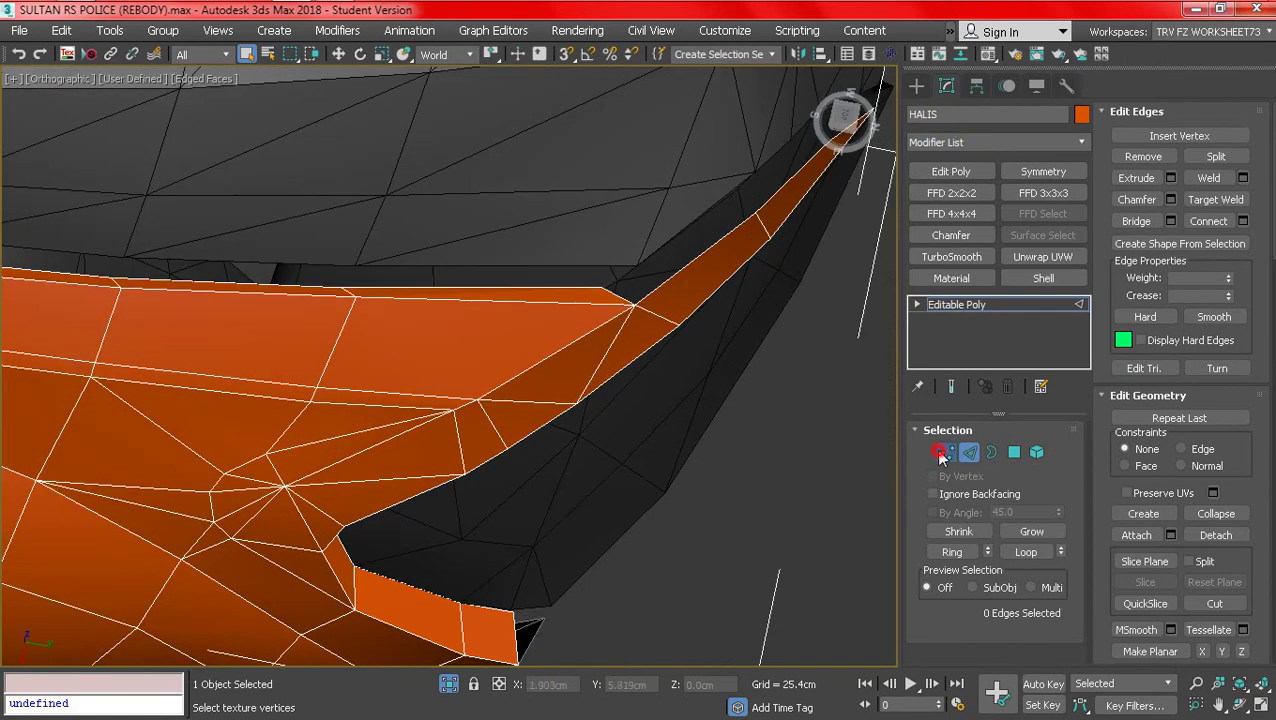
{"action": "left_click", "coordinate": [942, 453]}
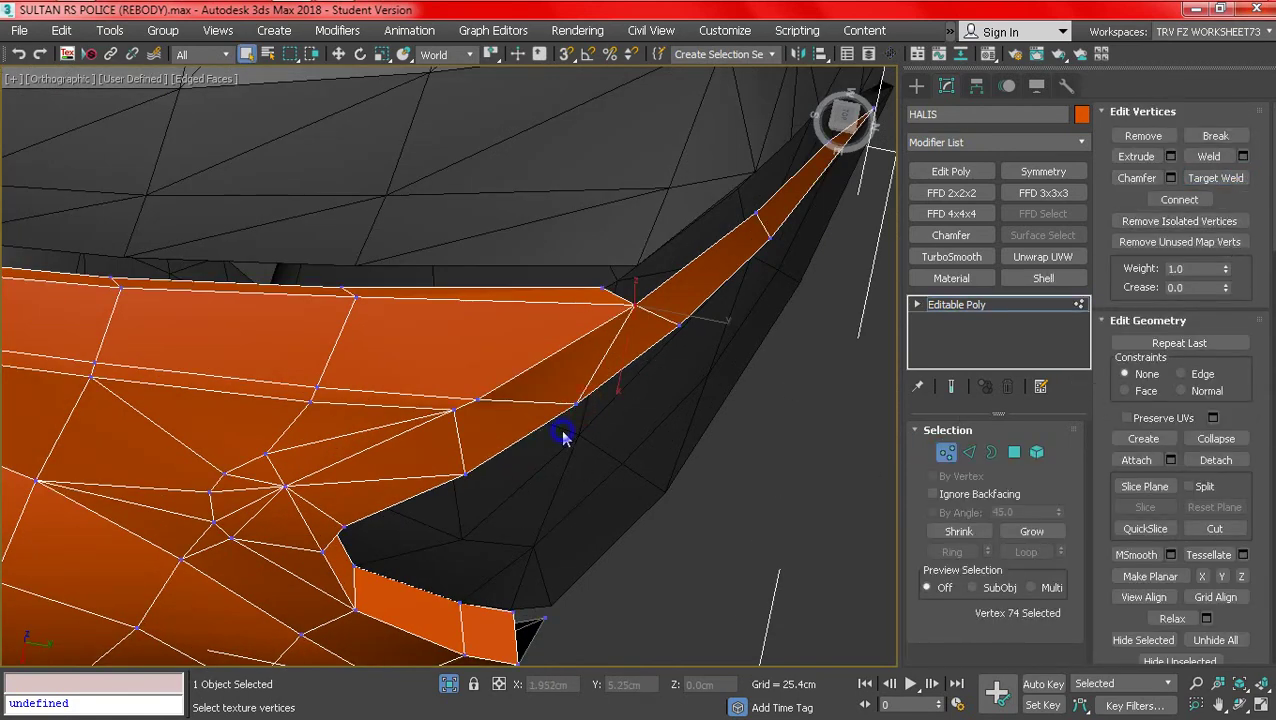
- Examine the fender's shading without edges and its fit against the headlight and bonnet from the side and above
{"action": "scroll", "coordinate": [563, 436], "scroll_direction": "down", "scroll_amount": 3}
{"action": "mouse_move", "coordinate": [583, 478]}
{"action": "middle_mouse_down", "text": "alt"}
{"action": "mouse_move", "coordinate": [535, 416]}
{"action": "mouse_move", "coordinate": [578, 370]}
{"action": "mouse_move", "coordinate": [702, 455]}
{"action": "mouse_move", "coordinate": [568, 398]}
{"action": "mouse_move", "coordinate": [637, 465]}
{"action": "middle_mouse_up", "text": "alt"}
{"action": "scroll", "coordinate": [535, 416], "scroll_direction": "up", "scroll_amount": 5}
{"action": "key", "text": "F4"}
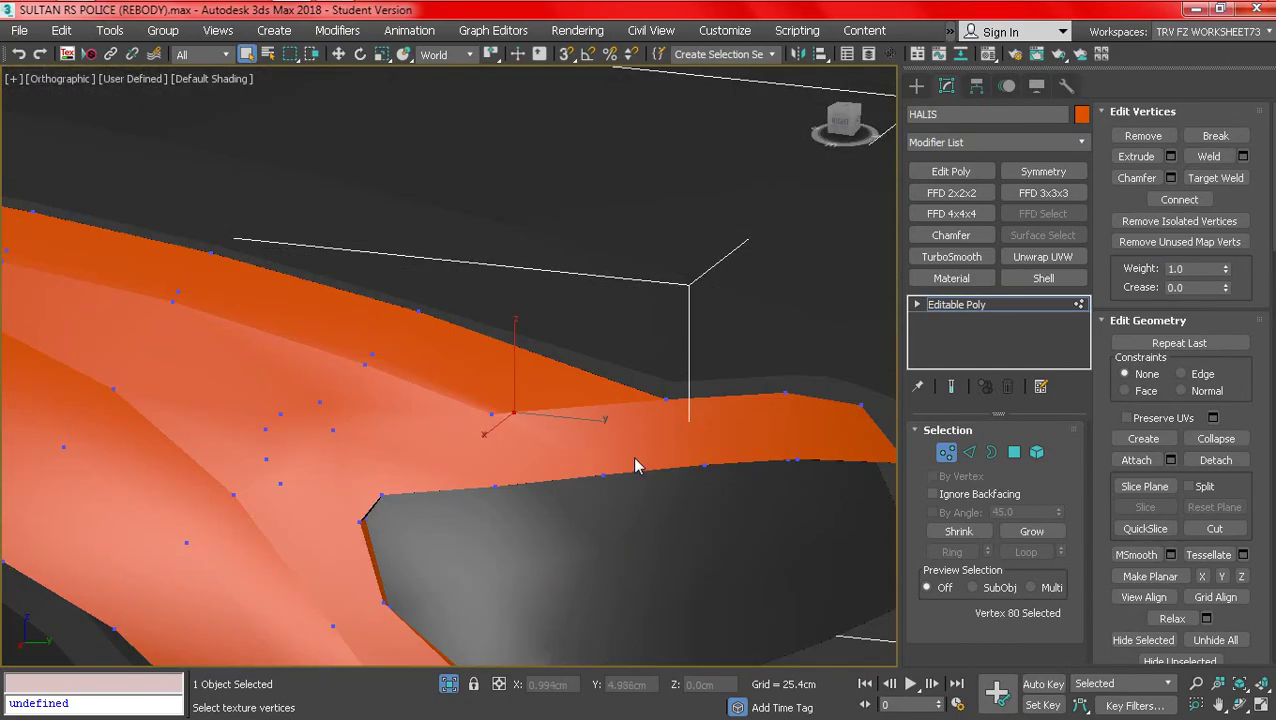
{"action": "left_click", "coordinate": [947, 453]}
{"action": "left_click", "coordinate": [766, 522]}
{"action": "scroll", "coordinate": [508, 463], "scroll_direction": "down", "scroll_amount": 5}
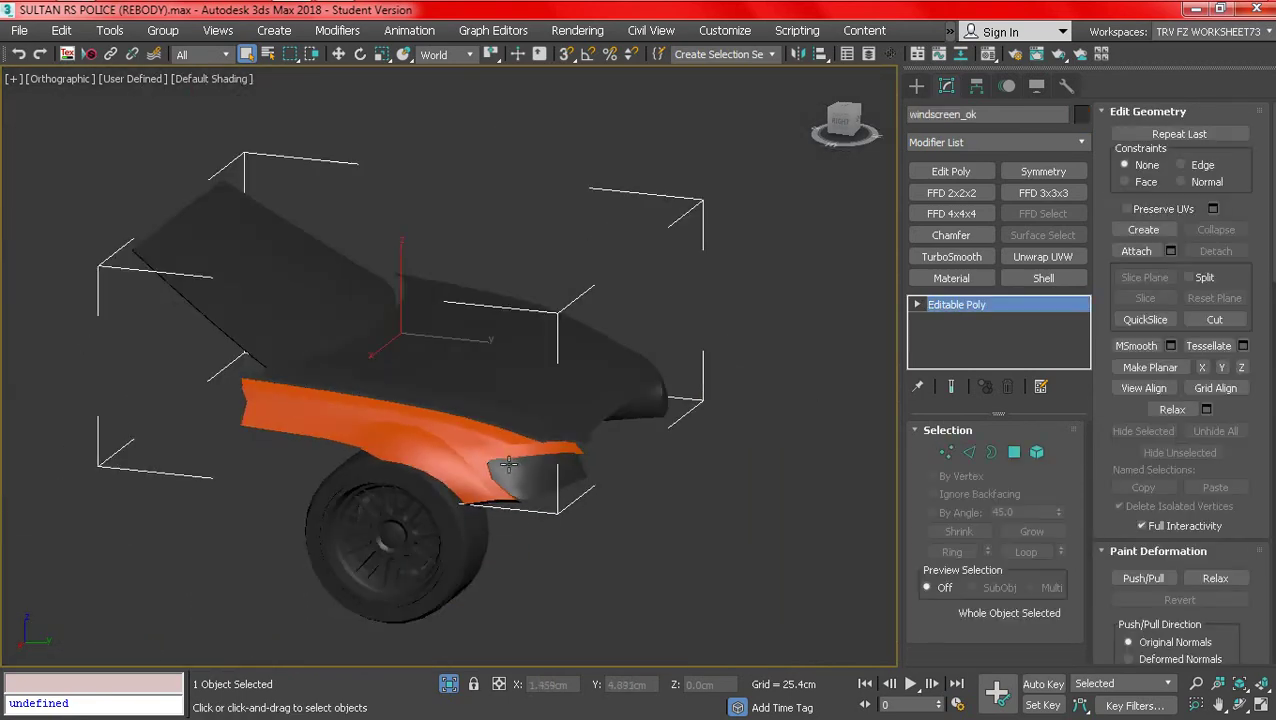
{"action": "middle_click_drag", "start_coordinate": [508, 463], "coordinate": [328, 494], "text": "alt"}
{"action": "scroll", "coordinate": [192, 464], "scroll_direction": "up", "scroll_amount": 6}
{"action": "key", "text": "F4"}
{"action": "middle_click_drag", "start_coordinate": [186, 461], "coordinate": [308, 407]}
{"action": "scroll", "coordinate": [312, 392], "scroll_direction": "up", "scroll_amount": 4}
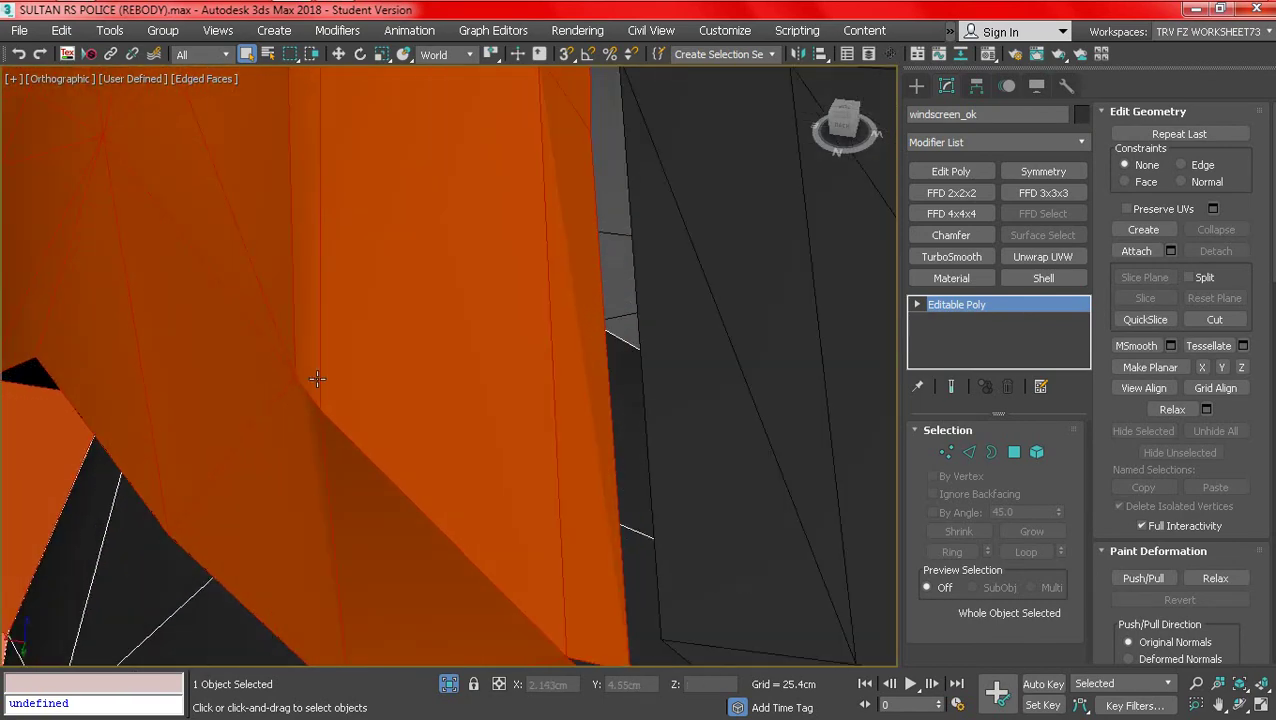
{"action": "scroll", "coordinate": [331, 372], "scroll_direction": "down", "scroll_amount": 3}
{"action": "middle_click_drag", "start_coordinate": [361, 474], "coordinate": [795, 484], "text": "alt"}
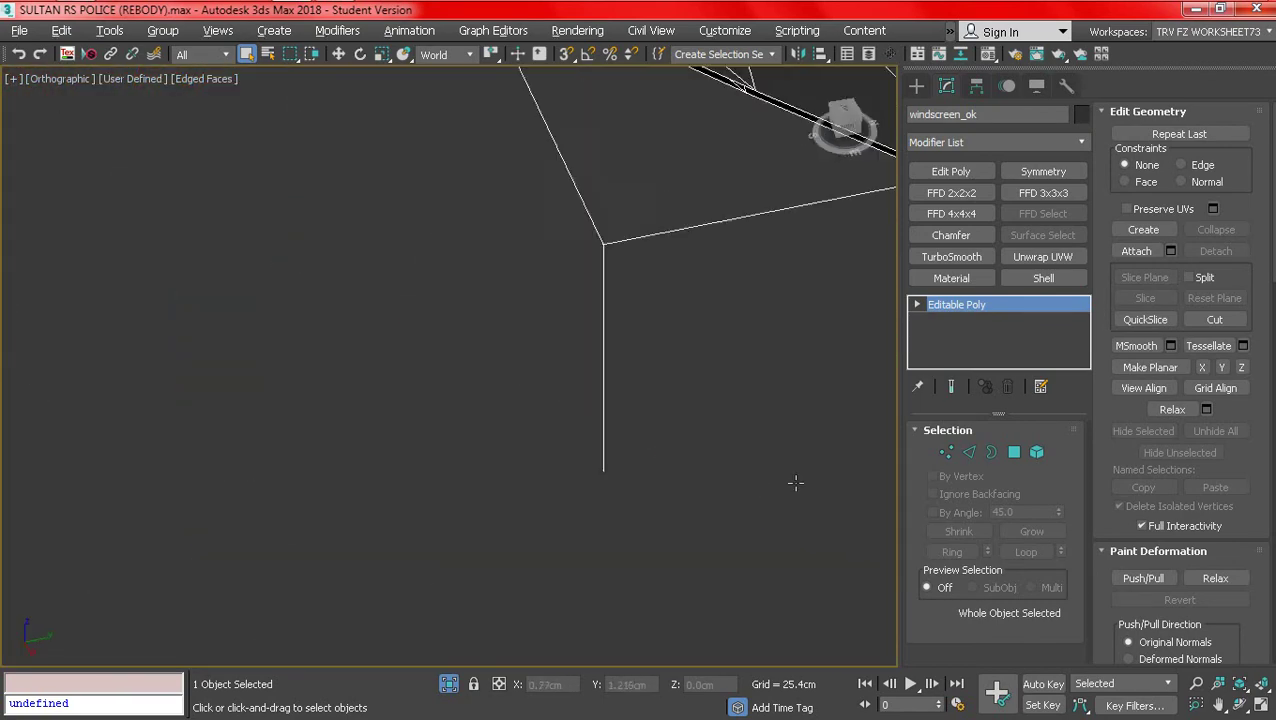
{"action": "scroll", "coordinate": [597, 473], "scroll_direction": "down", "scroll_amount": 8}
{"action": "middle_click_drag", "start_coordinate": [597, 473], "coordinate": [380, 509]}
{"action": "middle_click_drag", "start_coordinate": [380, 509], "coordinate": [501, 528], "text": "alt"}
{"action": "scroll", "coordinate": [700, 308], "scroll_direction": "up", "scroll_amount": 4}
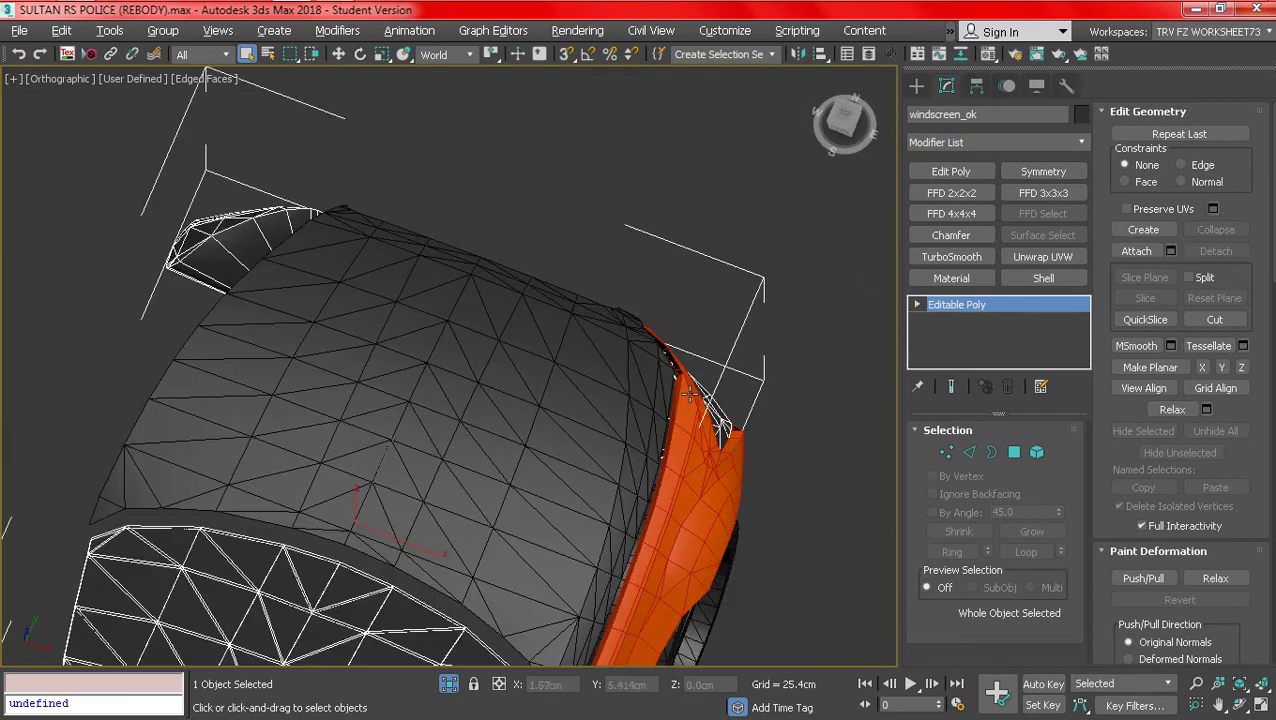
{"action": "middle_click_drag", "start_coordinate": [690, 300], "coordinate": [712, 330], "text": "alt"}
{"action": "scroll", "coordinate": [651, 240], "scroll_direction": "up", "scroll_amount": 4}
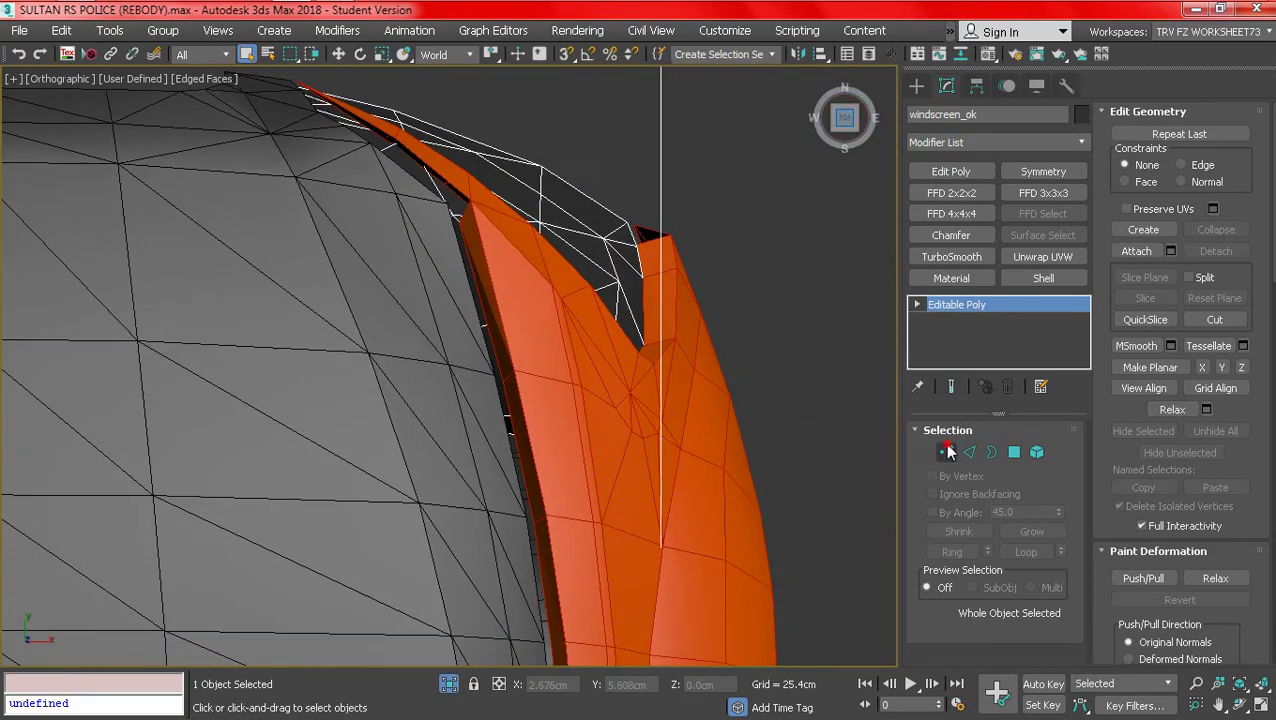
{"action": "left_click", "coordinate": [948, 453]}
{"action": "scroll", "coordinate": [484, 533], "scroll_direction": "up", "scroll_amount": 3}
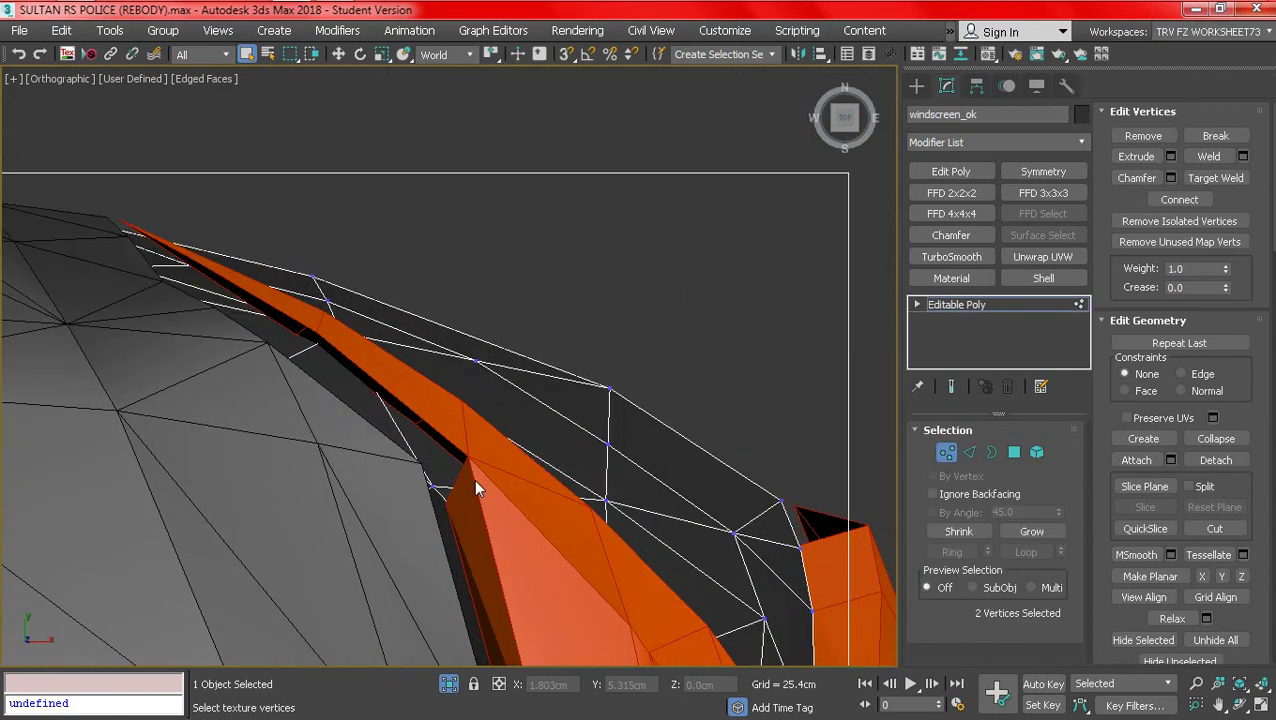
{"action": "left_click", "coordinate": [968, 450]}
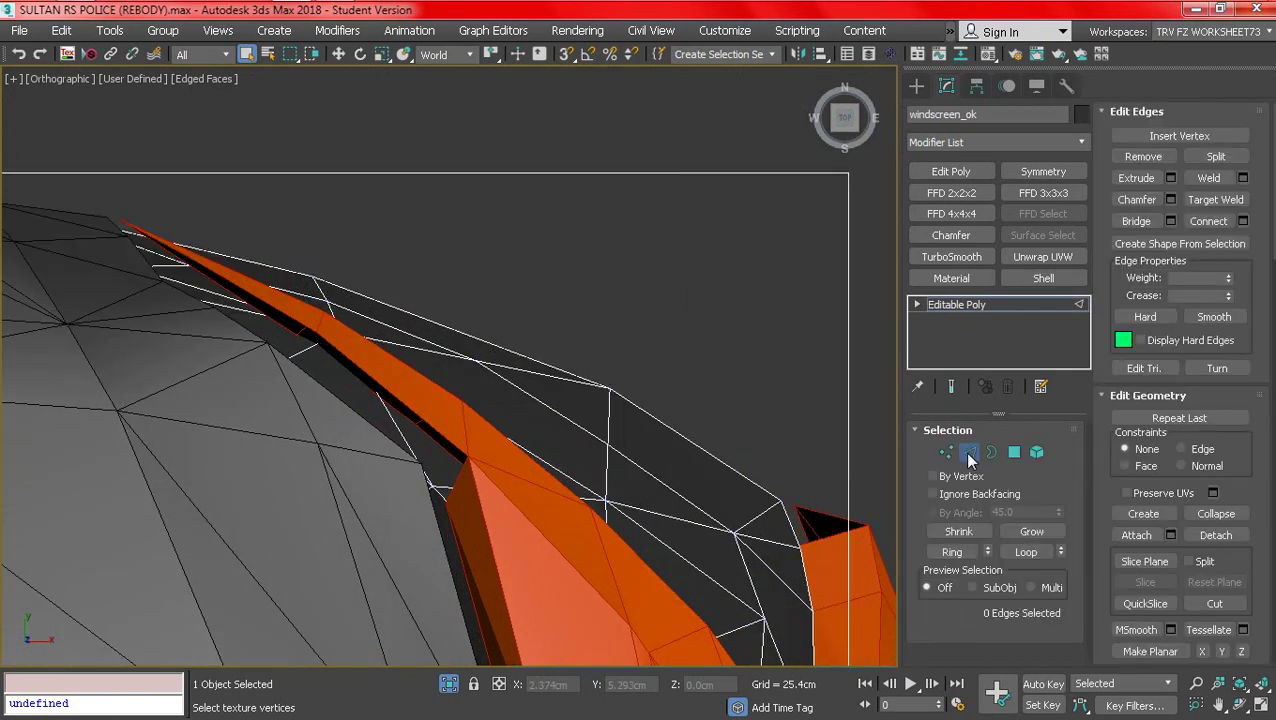
{"action": "key", "text": "2"}
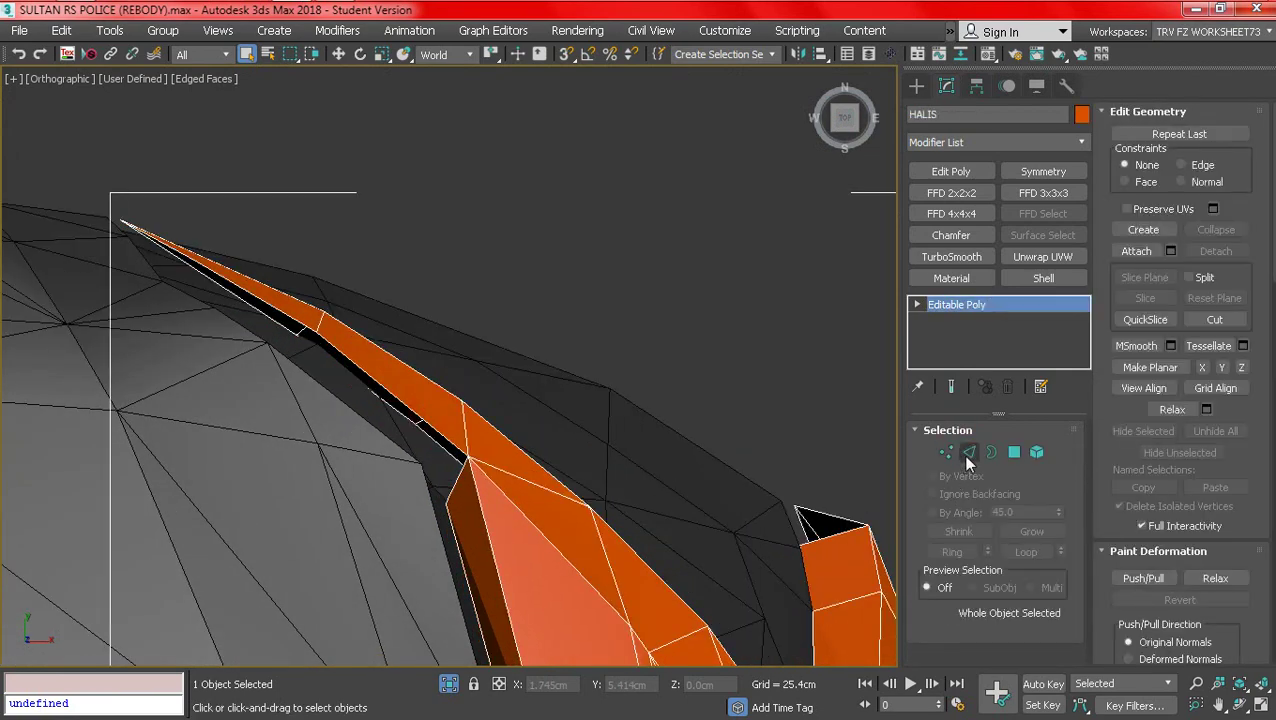
- Connect the eight cross edges of the strip above the headlight opening with a lengthwise line of edges to the tip
{"action": "left_click", "coordinate": [968, 452]}
{"action": "left_click", "coordinate": [327, 332]}
{"action": "middle_click_drag", "start_coordinate": [327, 332], "coordinate": [555, 374], "text": "alt"}
{"action": "left_click", "coordinate": [438, 333], "text": "ctrl"}
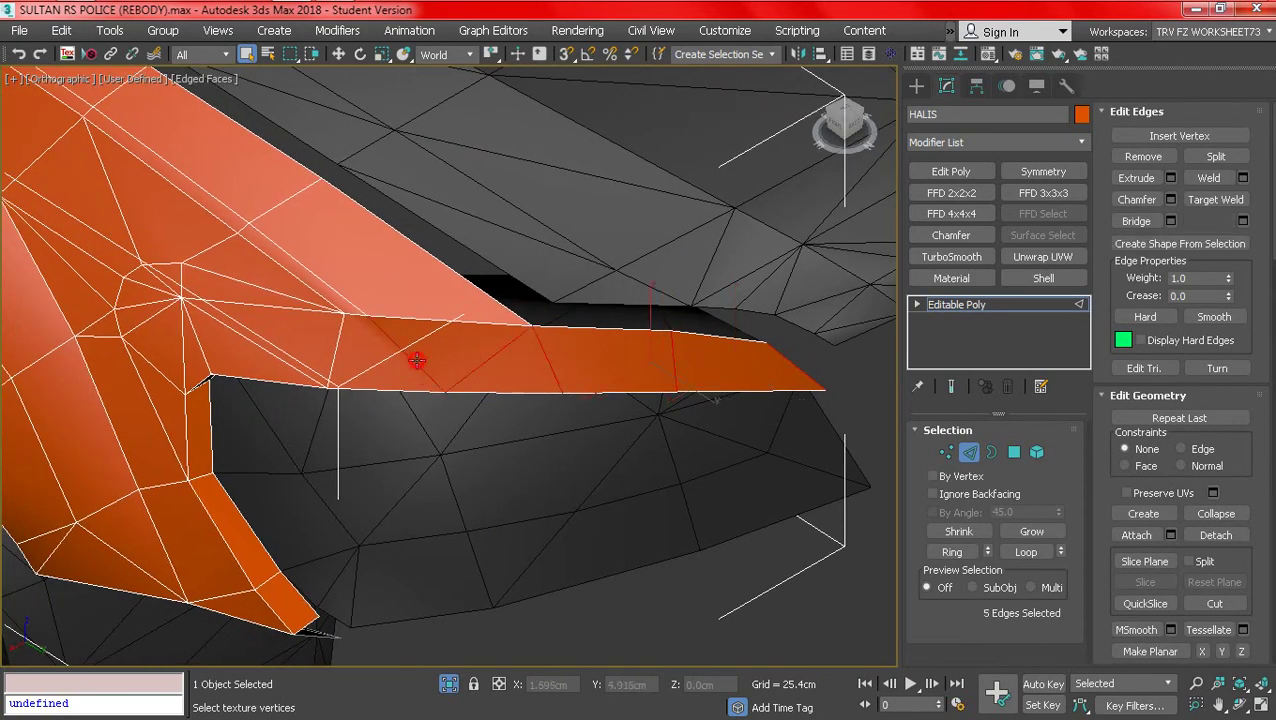
{"action": "left_click", "coordinate": [337, 347], "text": "ctrl"}
{"action": "middle_click_drag", "start_coordinate": [337, 347], "coordinate": [259, 427], "text": "alt"}
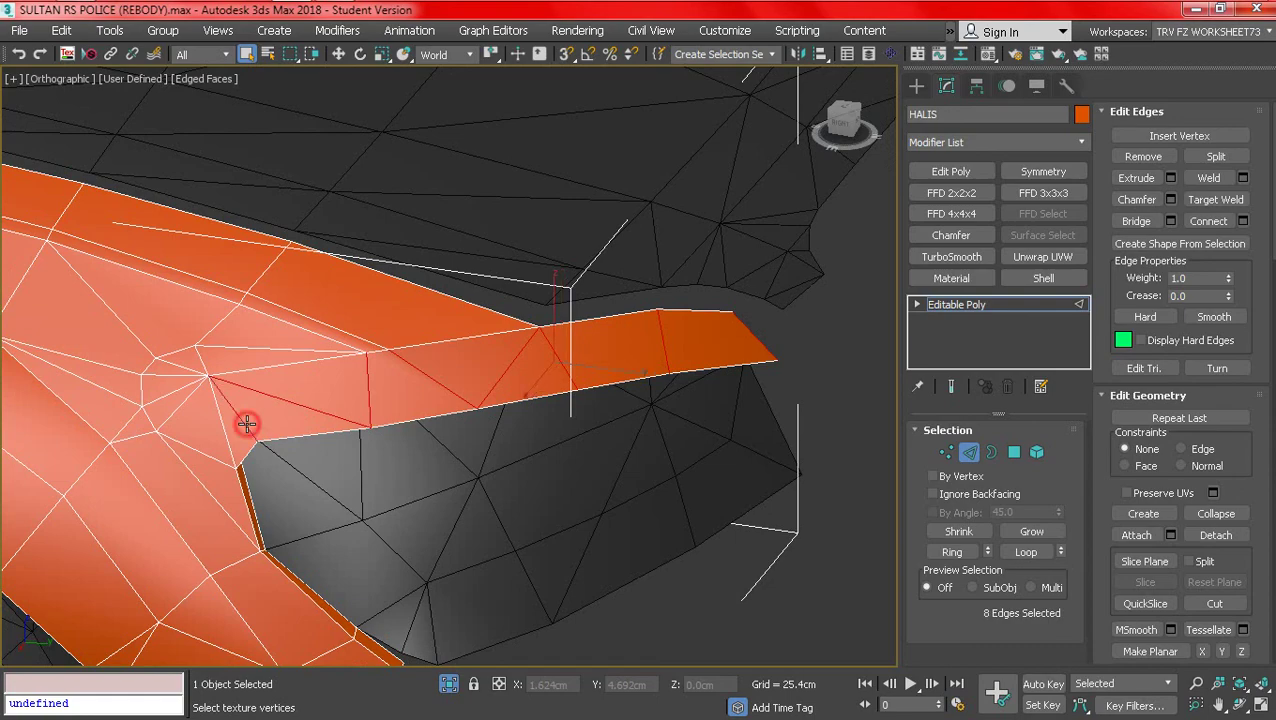
{"action": "left_click", "coordinate": [886, 58]}
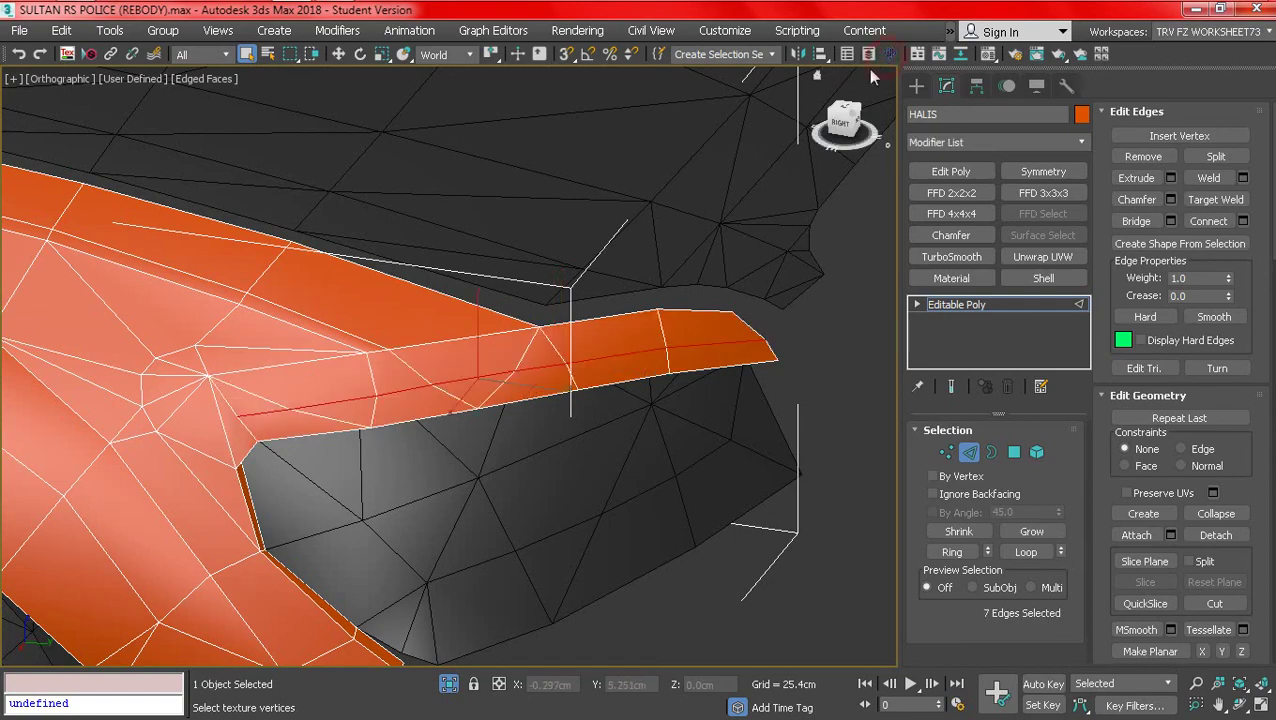
- Target-weld the inner end vertex of the new edge line onto the headlight opening's upper corner
{"action": "mouse_move", "coordinate": [578, 301]}
{"action": "middle_mouse_down", "text": "alt"}
{"action": "mouse_move", "coordinate": [435, 254]}
{"action": "mouse_move", "coordinate": [364, 253]}
{"action": "mouse_move", "coordinate": [667, 297]}
{"action": "mouse_move", "coordinate": [690, 352]}
{"action": "mouse_move", "coordinate": [659, 425]}
{"action": "mouse_move", "coordinate": [670, 346]}
{"action": "mouse_move", "coordinate": [622, 296]}
{"action": "mouse_move", "coordinate": [584, 298]}
{"action": "middle_mouse_up", "text": "alt"}
{"action": "left_click", "coordinate": [946, 452]}
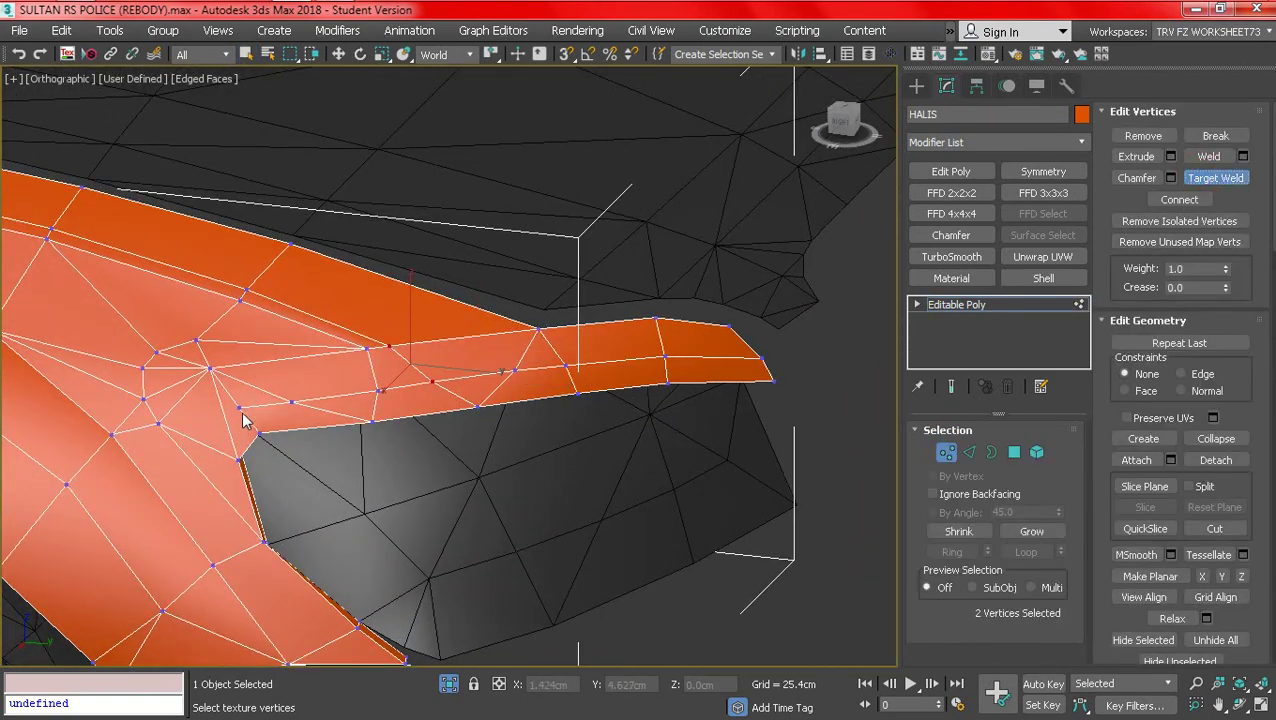
{"action": "middle_click_drag", "start_coordinate": [306, 455], "coordinate": [390, 413], "text": "alt"}
{"action": "right_click", "coordinate": [390, 413]}
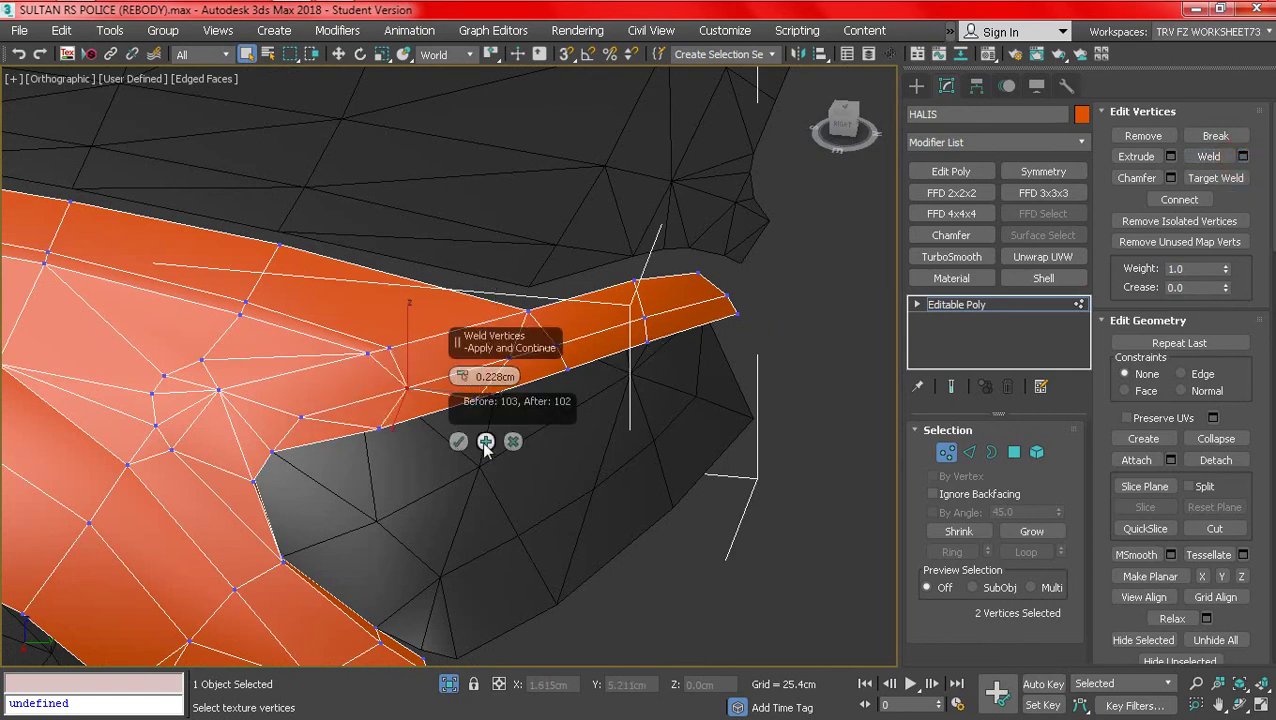
- Weld the adjacent vertex pairs on the new edge line beside the diagonal edges, using a 0.228 cm threshold
{"action": "mouse_move", "coordinate": [335, 373]}
{"action": "middle_mouse_down", "text": "alt"}
{"action": "mouse_move", "coordinate": [285, 400]}
{"action": "mouse_move", "coordinate": [335, 373]}
{"action": "middle_mouse_up", "text": "alt"}
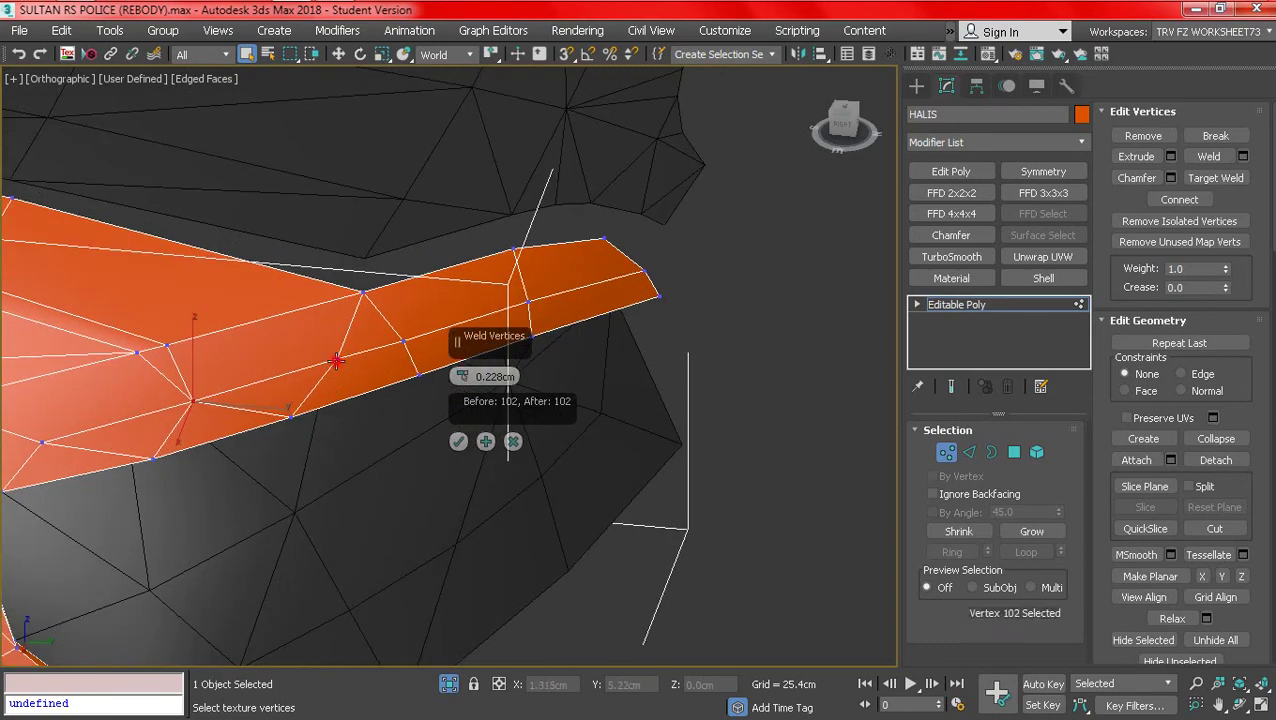
{"action": "middle_click_drag", "start_coordinate": [483, 416], "coordinate": [866, 160], "text": "alt"}
{"action": "left_click", "coordinate": [459, 441]}
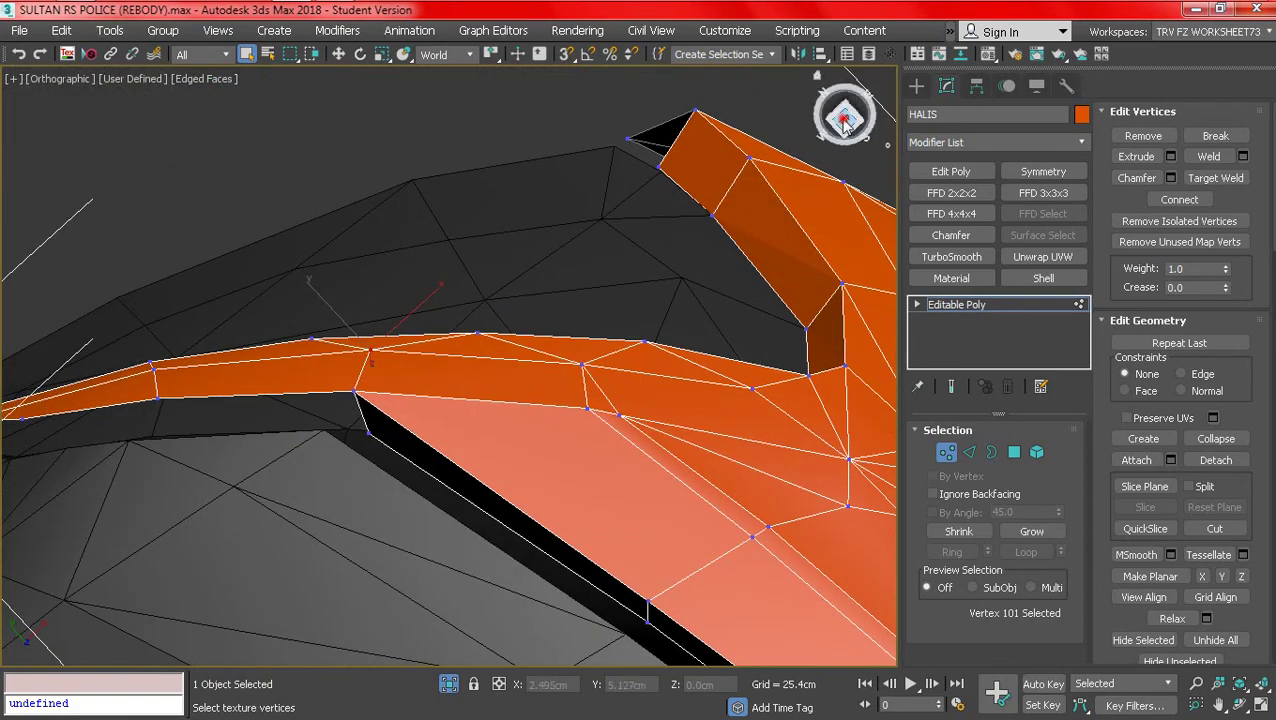
- Move the welded vertex on the new edge line in the top view to follow the fender's curve
{"action": "left_click", "coordinate": [843, 121]}
{"action": "key", "text": "w"}
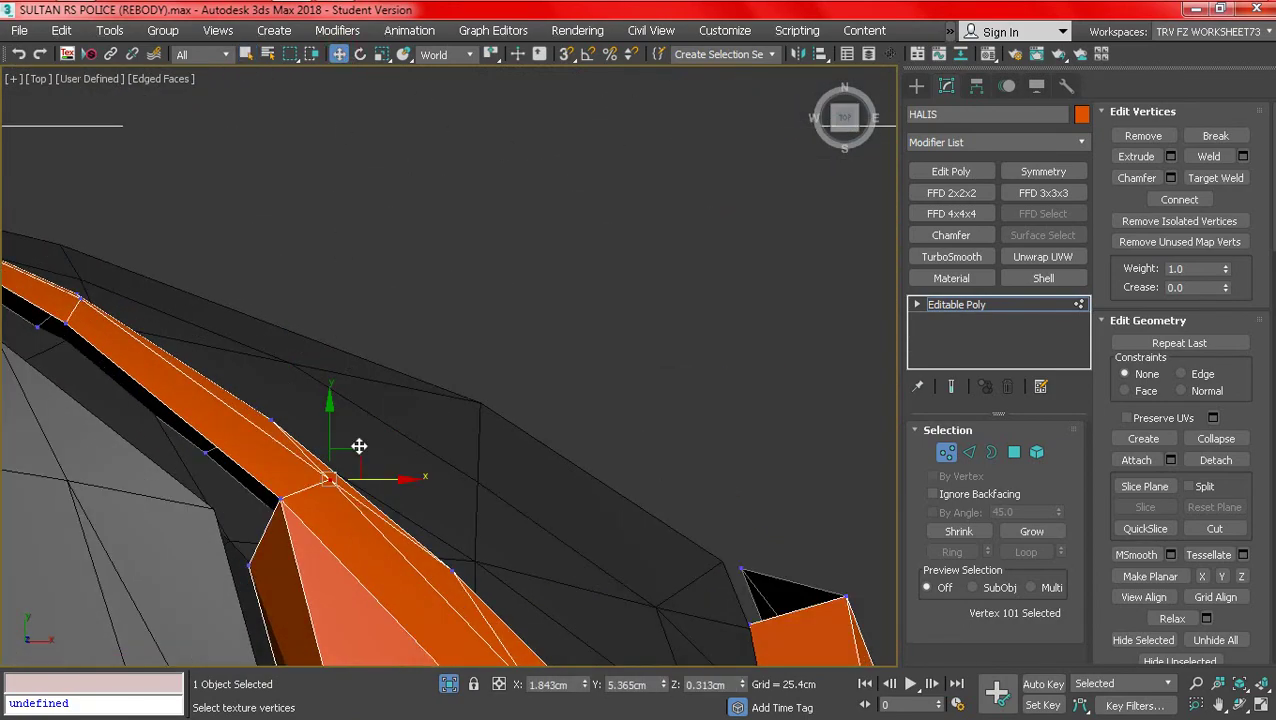
{"action": "left_click_drag", "start_coordinate": [359, 446], "coordinate": [338, 436]}
{"action": "middle_click_drag", "start_coordinate": [332, 430], "coordinate": [221, 403], "text": "alt"}
{"action": "left_click", "coordinate": [313, 410]}
{"action": "scroll", "coordinate": [229, 412], "scroll_direction": "up", "scroll_amount": 3}
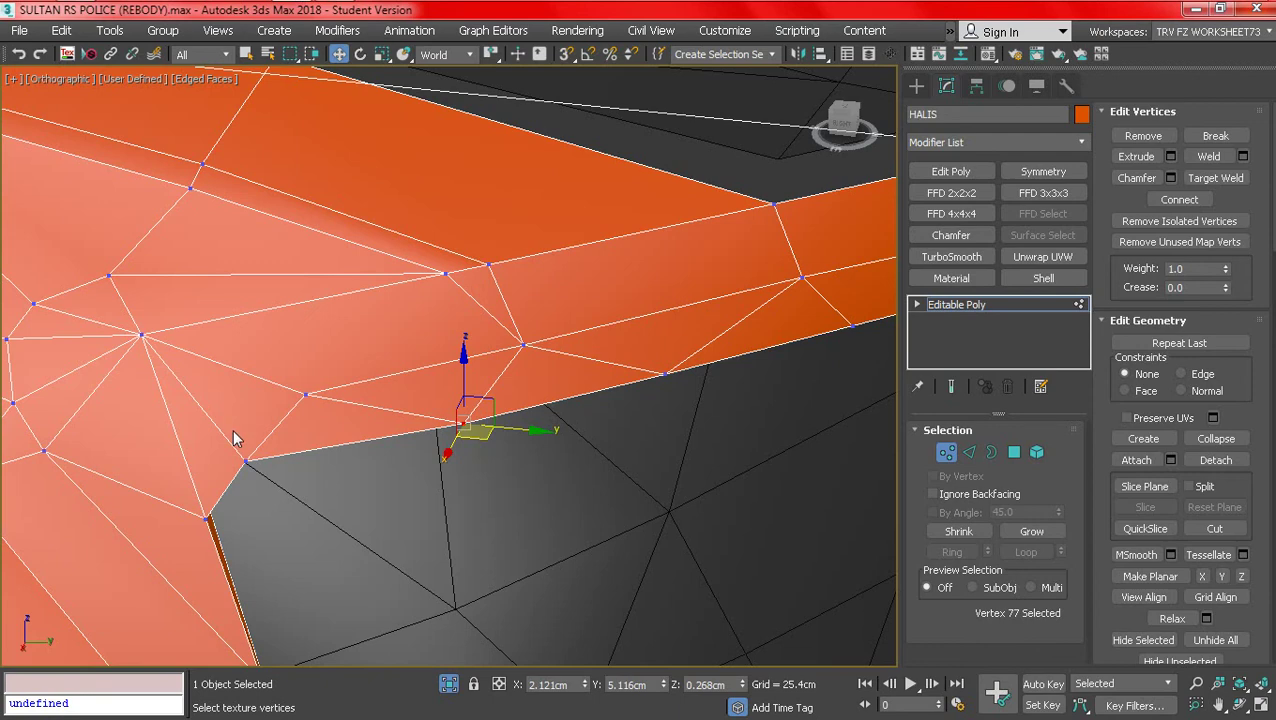
- Select the four connected edges along the strip's lower border above the headlight opening, out to the front tip
{"action": "middle_click_drag", "start_coordinate": [276, 462], "coordinate": [320, 397], "text": "alt"}
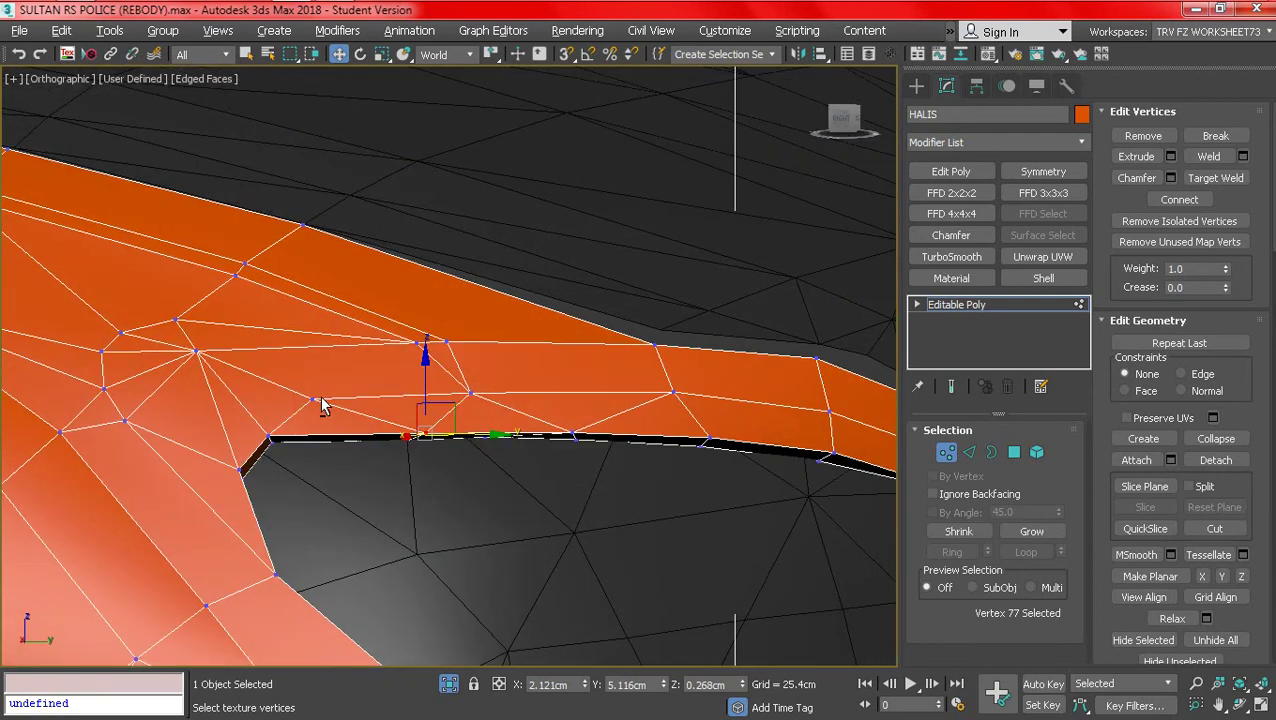
{"action": "left_click", "coordinate": [969, 453]}
{"action": "scroll", "coordinate": [492, 448], "scroll_direction": "down", "scroll_amount": 3}
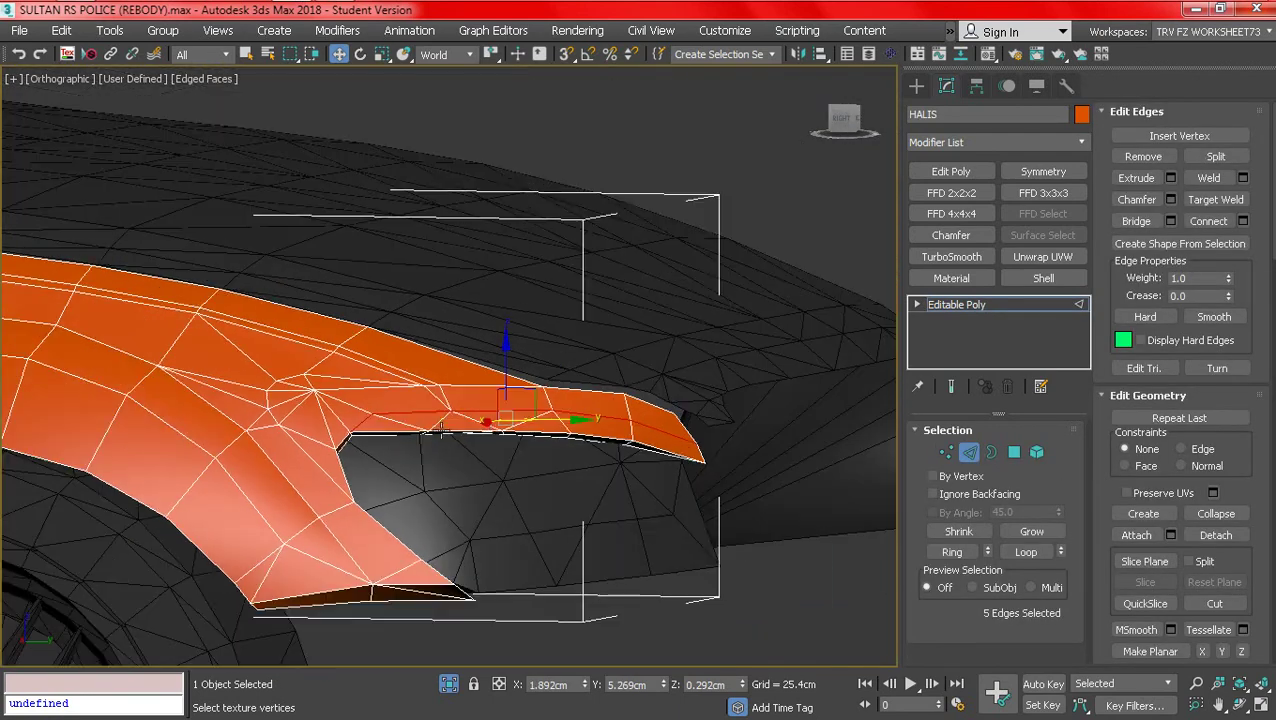
{"action": "scroll", "coordinate": [492, 448], "scroll_direction": "up", "scroll_amount": 2}
{"action": "middle_click_drag", "start_coordinate": [492, 448], "coordinate": [456, 470], "text": "alt"}
{"action": "scroll", "coordinate": [445, 458], "scroll_direction": "up", "scroll_amount": 2}
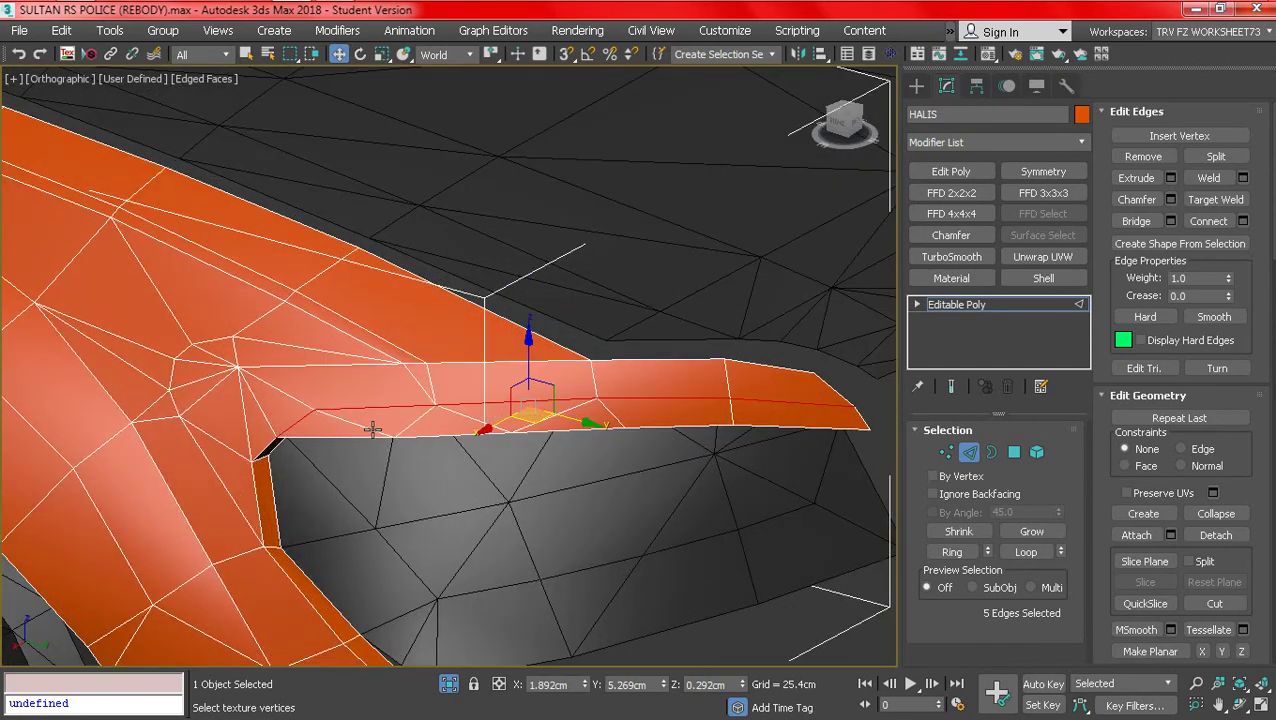
{"action": "left_click", "coordinate": [372, 428]}
{"action": "middle_click_drag", "start_coordinate": [372, 428], "coordinate": [400, 502], "text": "alt"}
{"action": "scroll", "coordinate": [447, 450], "scroll_direction": "up", "scroll_amount": 2}
{"action": "left_click", "coordinate": [438, 413]}
{"action": "left_click", "coordinate": [504, 443], "text": "ctrl"}
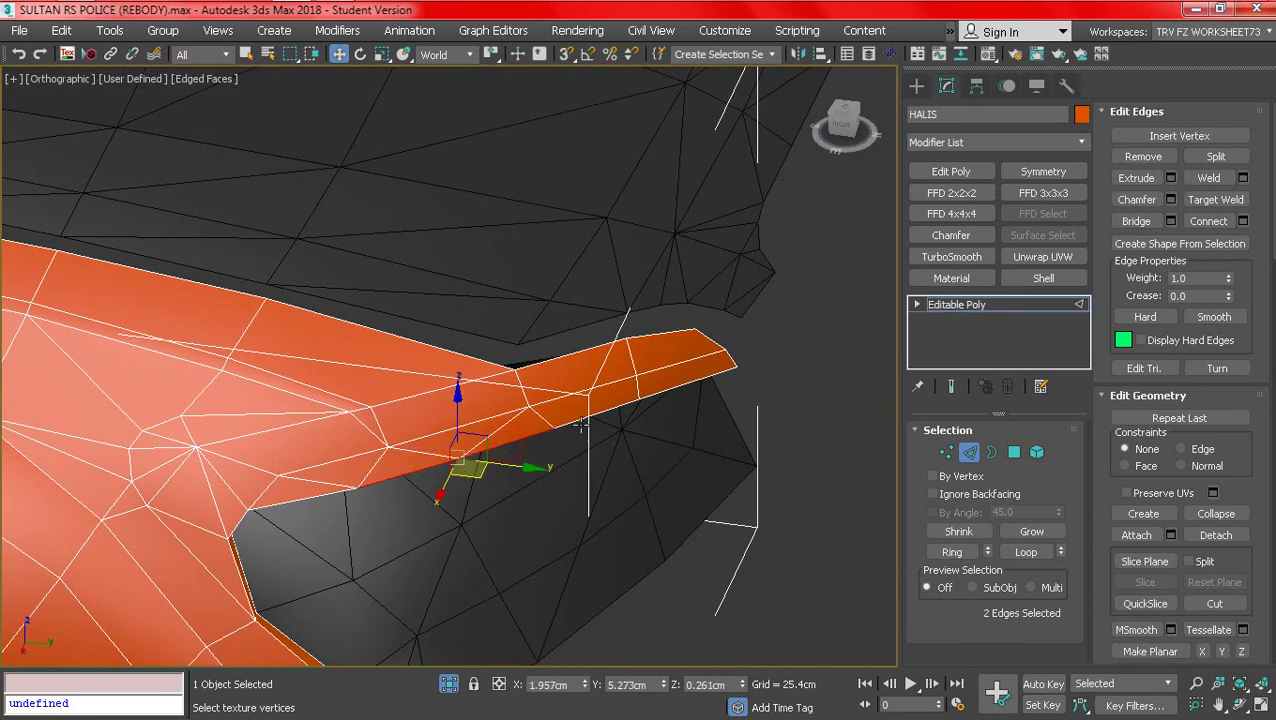
{"action": "left_click", "coordinate": [643, 400], "text": "ctrl"}
{"action": "middle_click_drag", "start_coordinate": [658, 387], "coordinate": [630, 428], "text": "alt"}
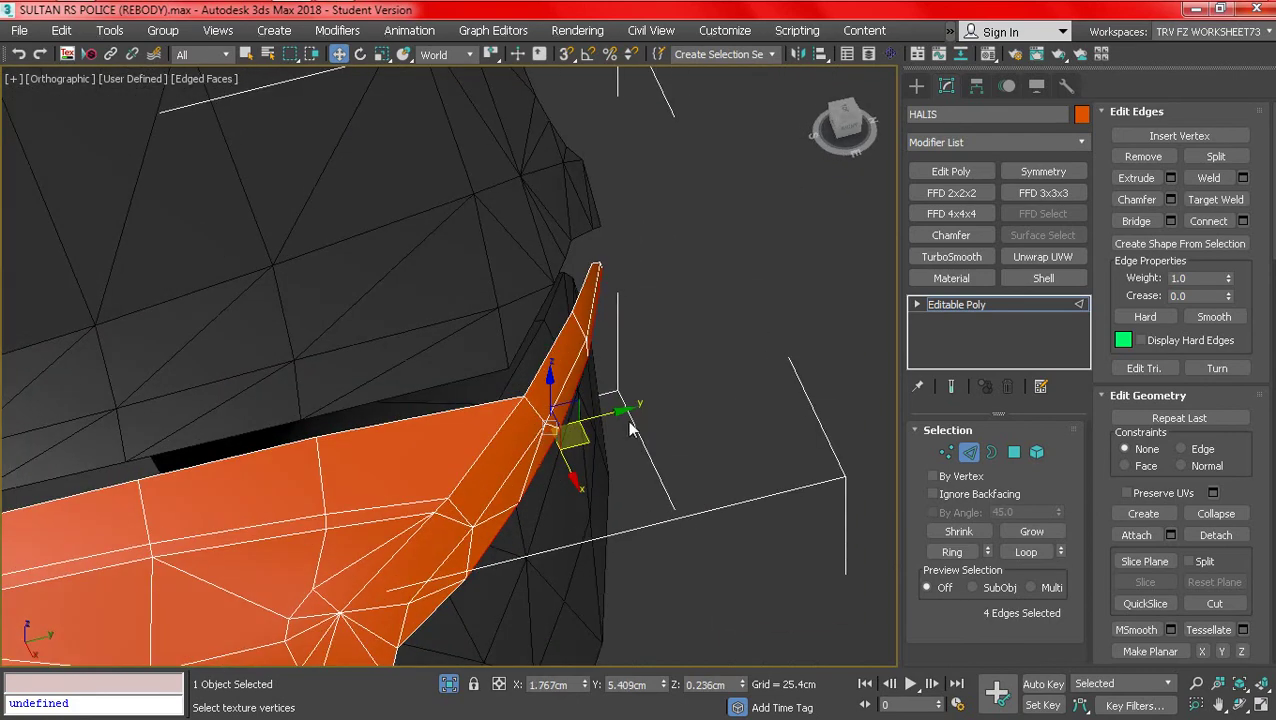
- Try to move the four selected lower-border edges slightly backward along the Y axis
{"action": "left_click", "coordinate": [969, 452]}
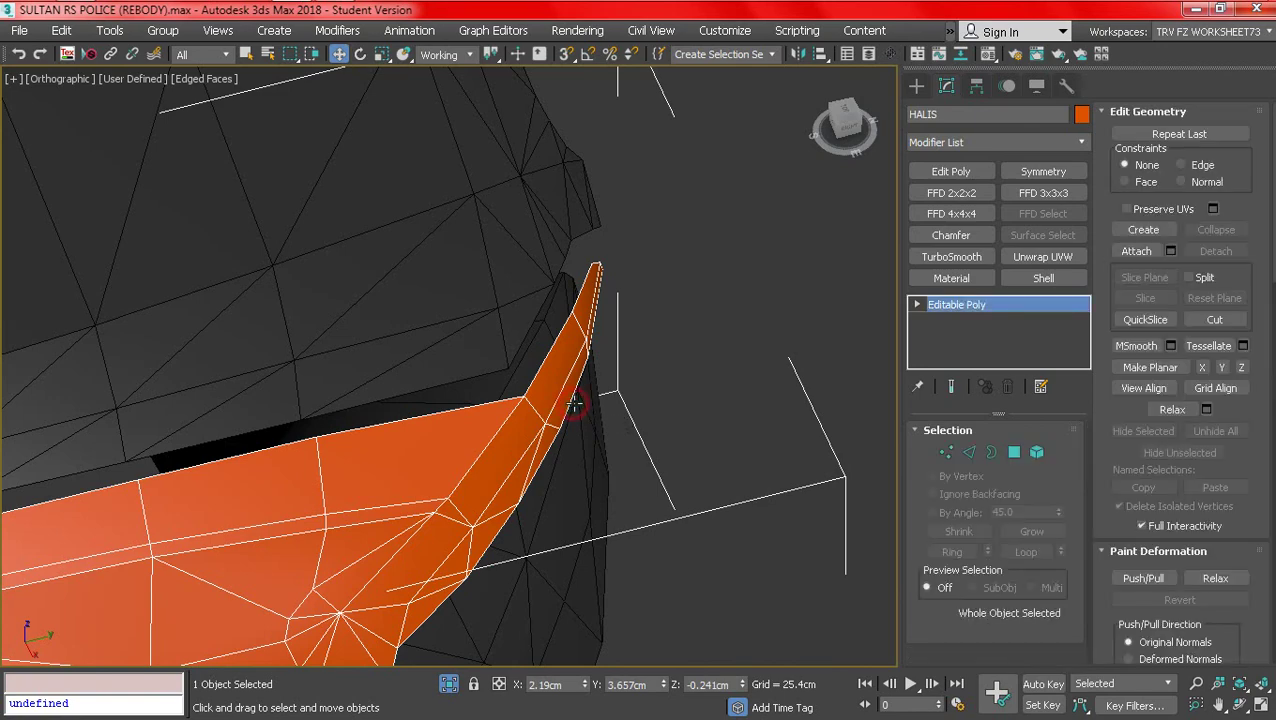
{"action": "left_click", "coordinate": [573, 403]}
{"action": "left_click", "coordinate": [969, 452]}
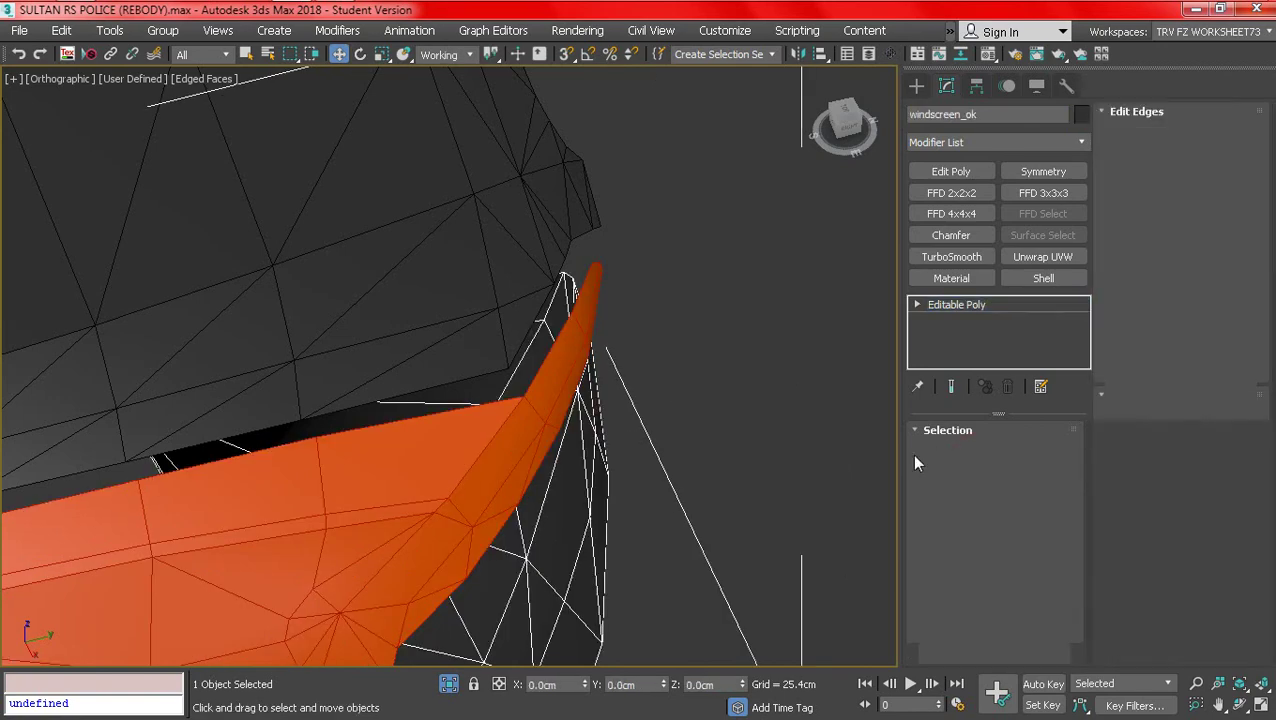
{"action": "left_click", "coordinate": [969, 452]}
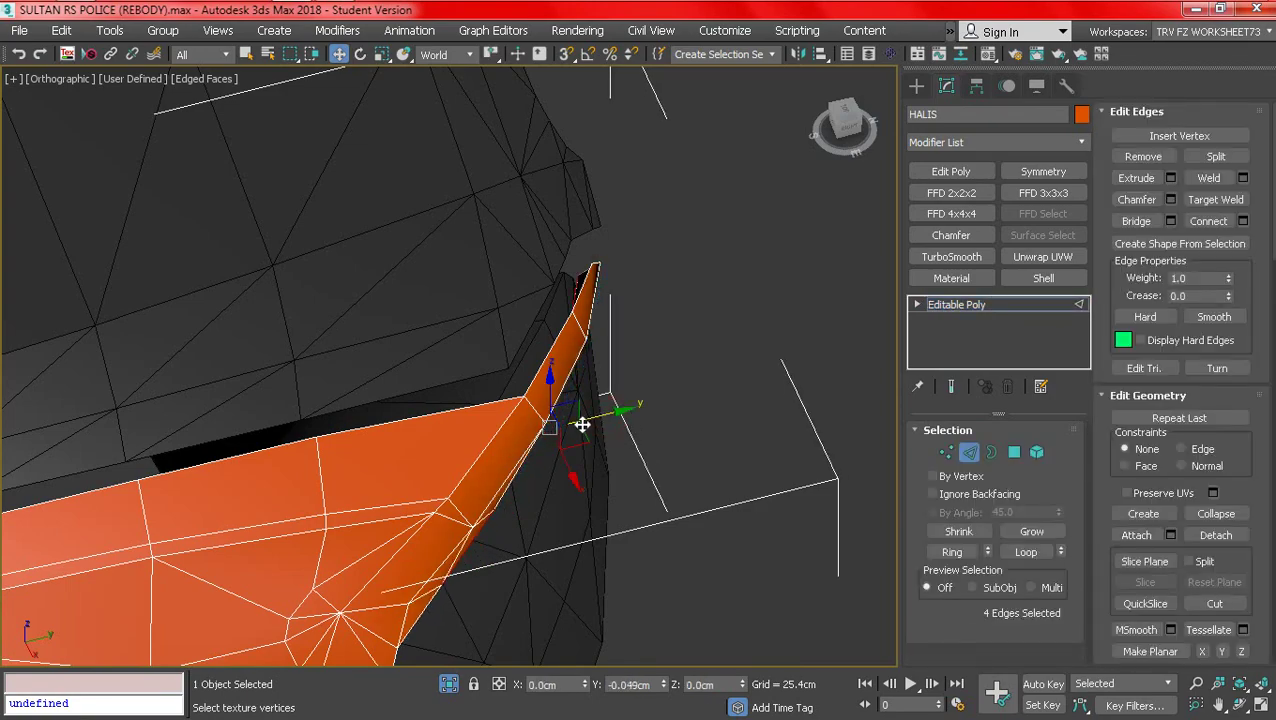
{"action": "middle_click_drag", "start_coordinate": [582, 425], "coordinate": [342, 328], "text": "alt"}
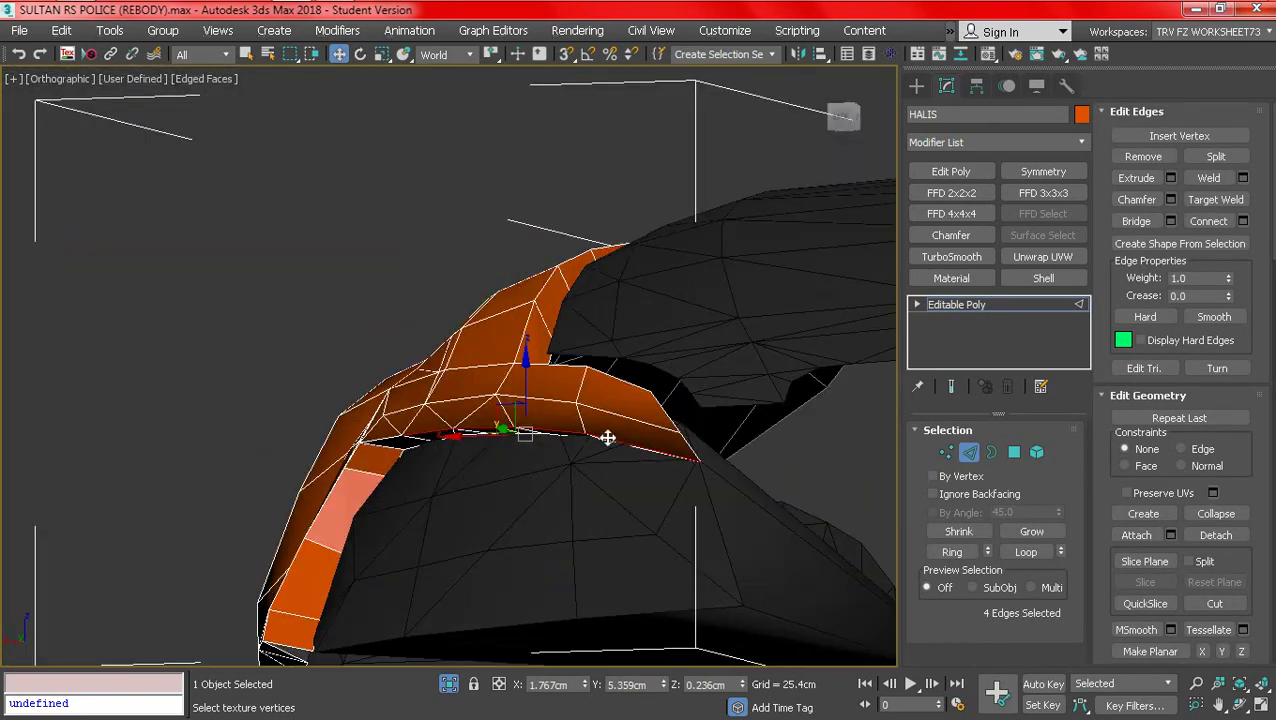
{"action": "mouse_move", "coordinate": [607, 437]}
{"action": "middle_mouse_down", "text": "alt"}
{"action": "mouse_move", "coordinate": [530, 400]}
{"action": "mouse_move", "coordinate": [523, 414]}
{"action": "mouse_move", "coordinate": [590, 440]}
{"action": "middle_mouse_up", "text": "alt"}
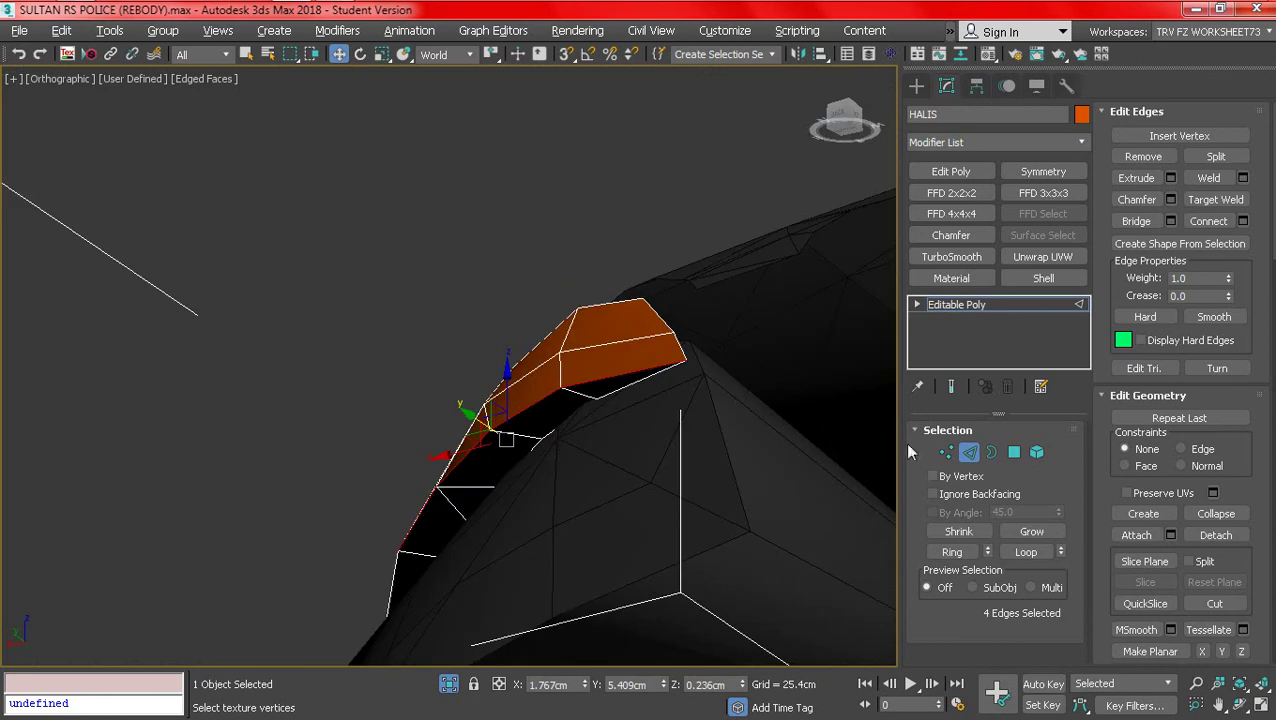
- Move the four vertices on the strip's lower border slightly backward along the Y axis
{"action": "left_click", "coordinate": [943, 452]}
{"action": "middle_click_drag", "start_coordinate": [660, 336], "coordinate": [470, 445], "text": "alt"}
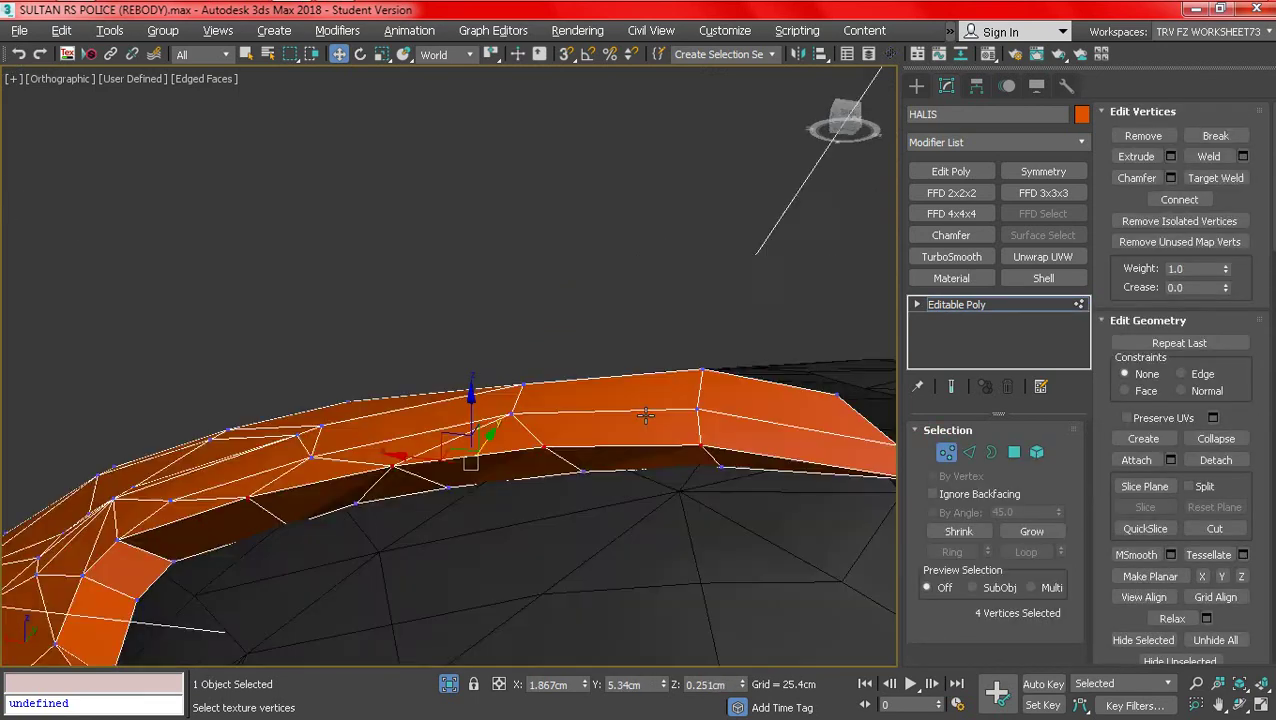
{"action": "scroll", "coordinate": [470, 445], "scroll_direction": "up", "scroll_amount": 5}
{"action": "middle_click_drag", "start_coordinate": [806, 461], "coordinate": [518, 461], "text": "alt"}
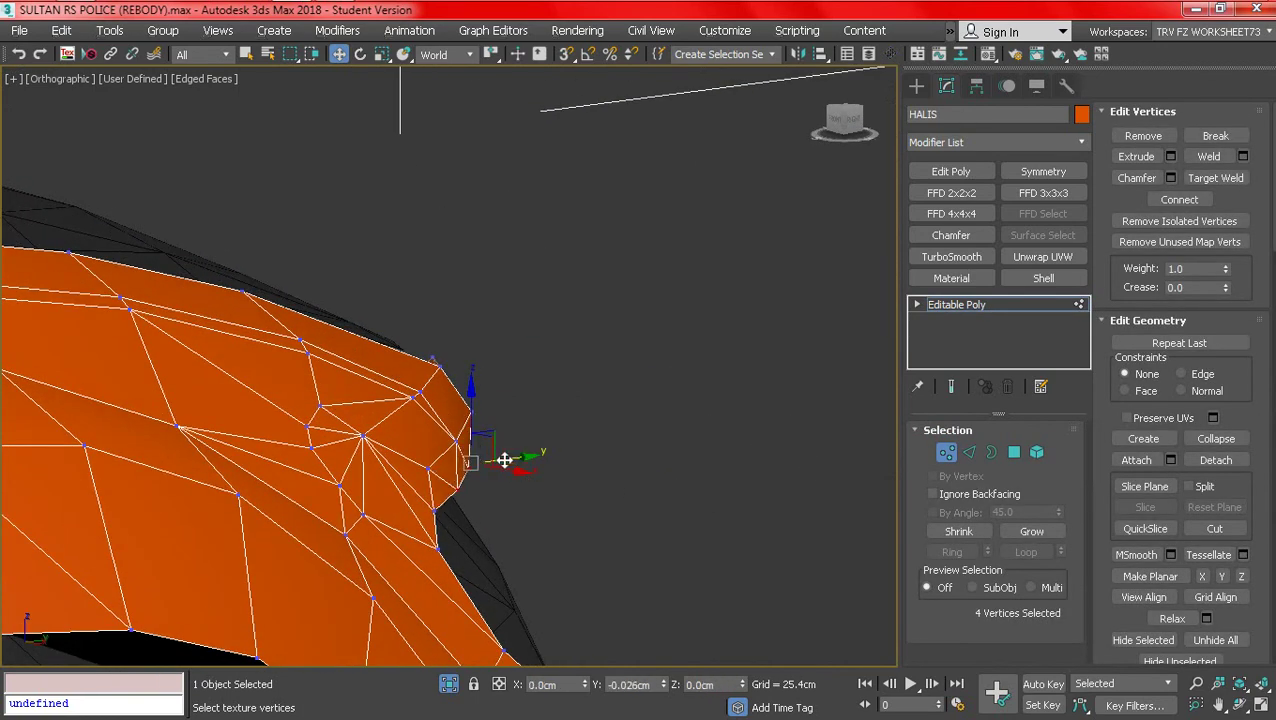
{"action": "middle_click_drag", "start_coordinate": [497, 460], "coordinate": [652, 541], "text": "alt"}
{"action": "key", "text": "F3"}
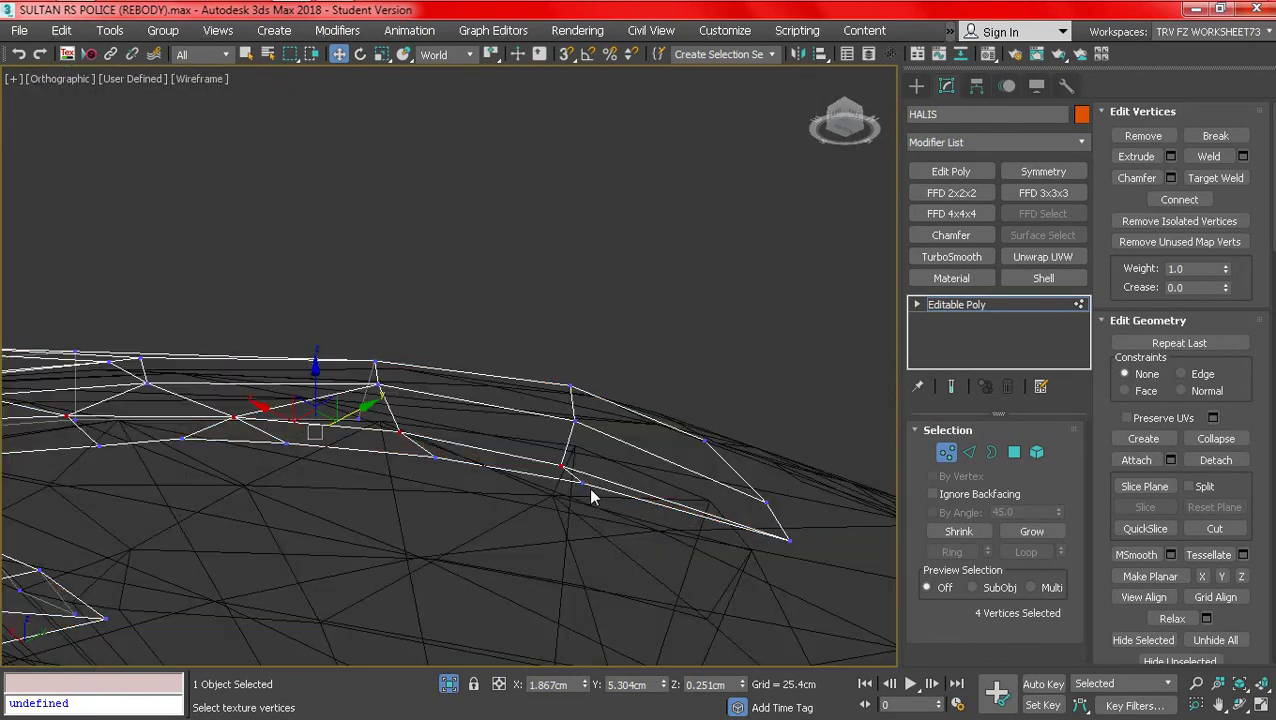
- In the bottom view, move two lower-border vertices near the tip and their inner neighbour to follow the headlight's curve
{"action": "left_click", "coordinate": [437, 455], "text": "ctrl"}
{"action": "middle_click_drag", "start_coordinate": [437, 455], "coordinate": [475, 325], "text": "alt"}
{"action": "left_click", "coordinate": [842, 118]}
{"action": "middle_click_drag", "start_coordinate": [436, 379], "coordinate": [370, 425], "text": "alt"}
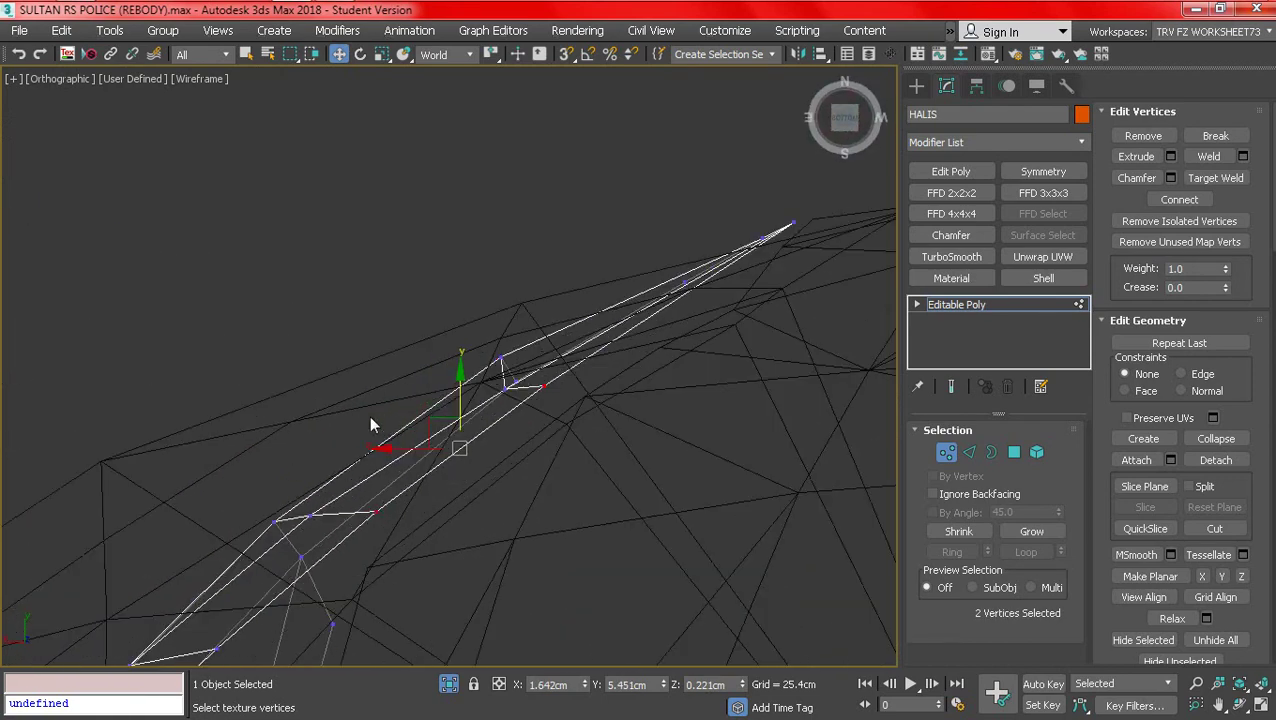
{"action": "left_click_drag", "start_coordinate": [437, 419], "coordinate": [405, 447]}
{"action": "middle_click_drag", "start_coordinate": [405, 447], "coordinate": [355, 498], "text": "alt"}
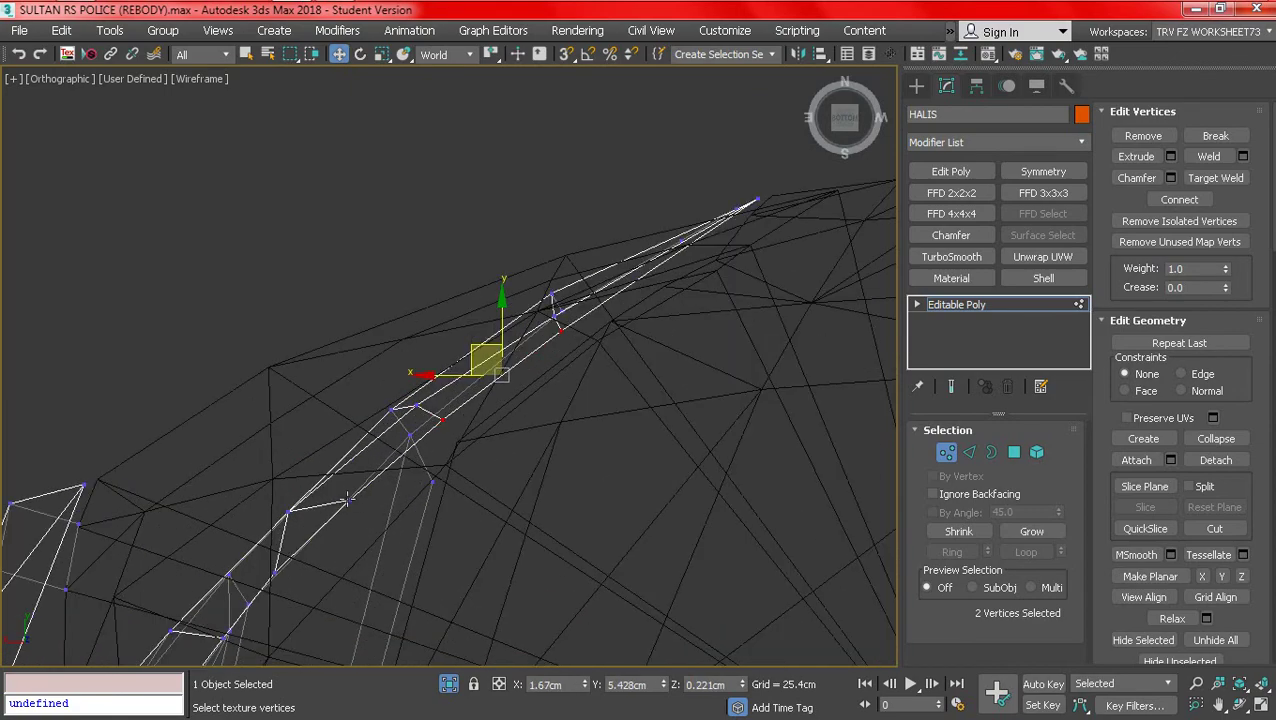
{"action": "left_click", "coordinate": [347, 500]}
{"action": "left_click_drag", "start_coordinate": [304, 480], "coordinate": [306, 483]}
{"action": "mouse_move", "coordinate": [306, 483]}
{"action": "middle_mouse_down", "text": "alt"}
{"action": "mouse_move", "coordinate": [402, 658]}
{"action": "mouse_move", "coordinate": [502, 538]}
{"action": "mouse_move", "coordinate": [441, 584]}
{"action": "mouse_move", "coordinate": [293, 502]}
{"action": "middle_mouse_up", "text": "alt"}
- Cut new cross edges from the lengthwise line's vertices down across the strip's lower border to its inner rim
{"action": "key", "text": "F3"}
{"action": "scroll", "coordinate": [293, 502], "scroll_direction": "up", "scroll_amount": 3}
{"action": "key", "text": "q"}
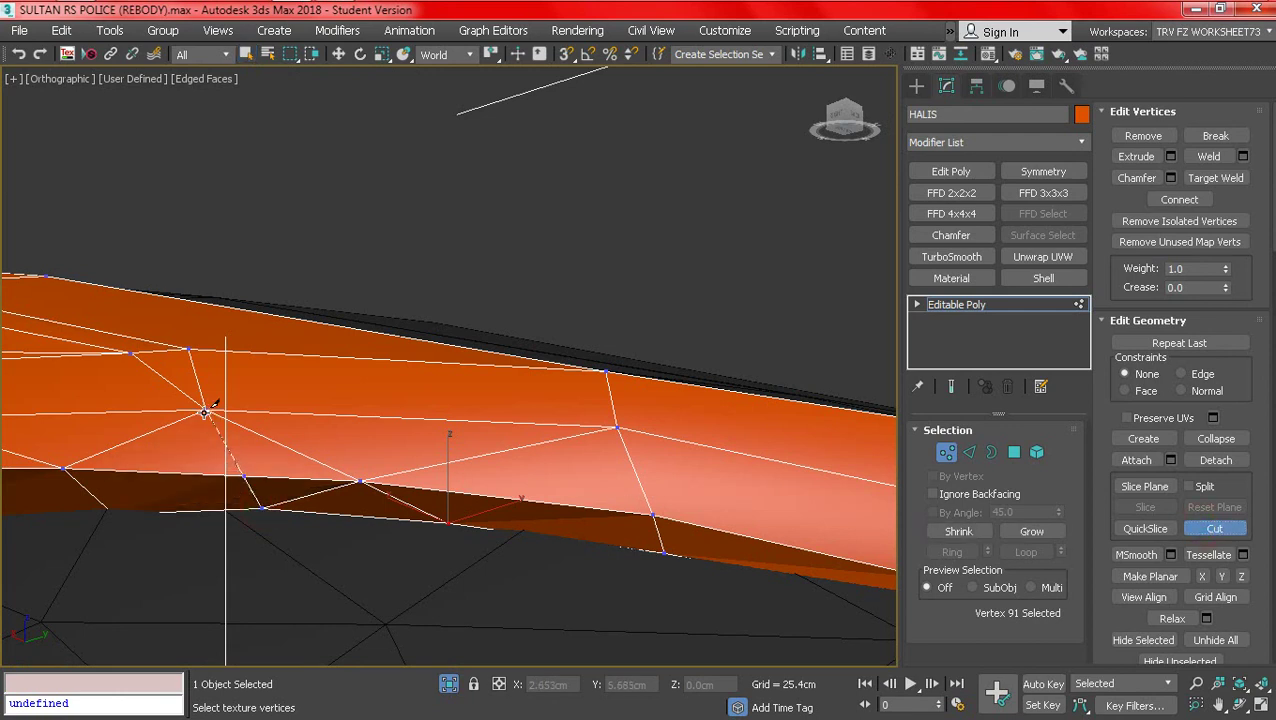
{"action": "left_click", "coordinate": [447, 522]}
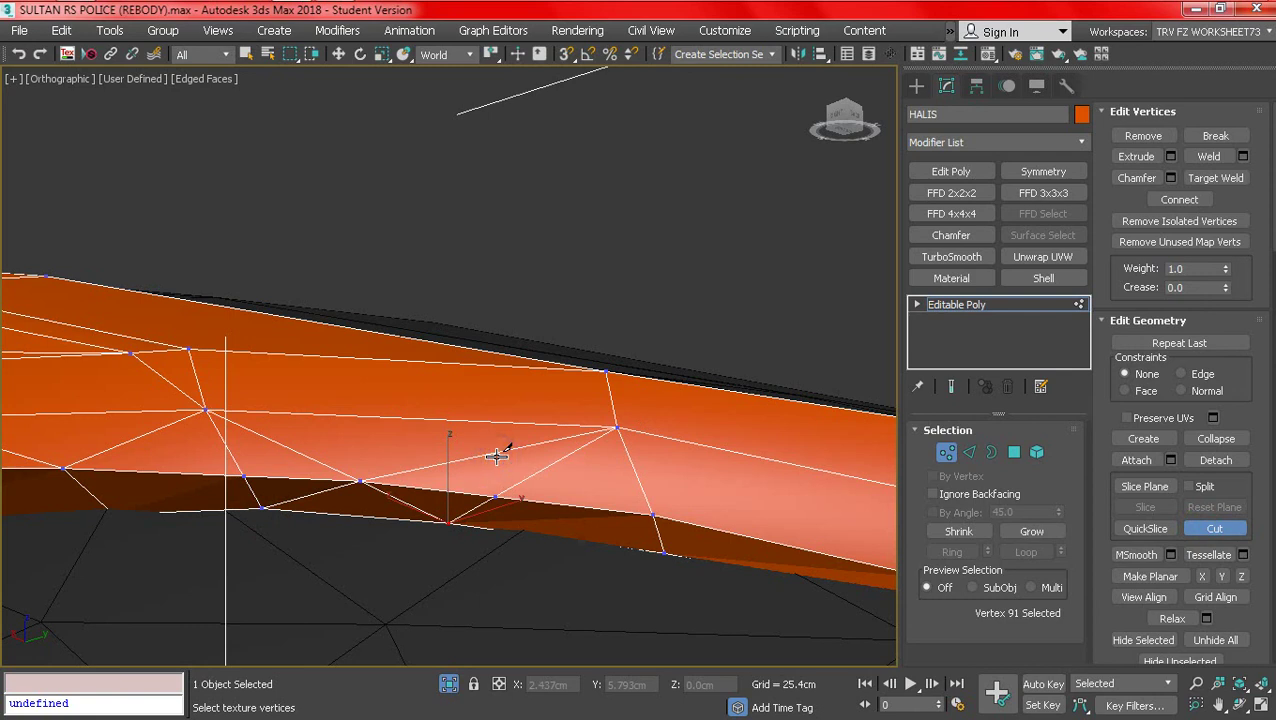
- Remove the old diagonal edges between the new cuts on the strip's lower half and underside
{"action": "left_click", "coordinate": [968, 453]}
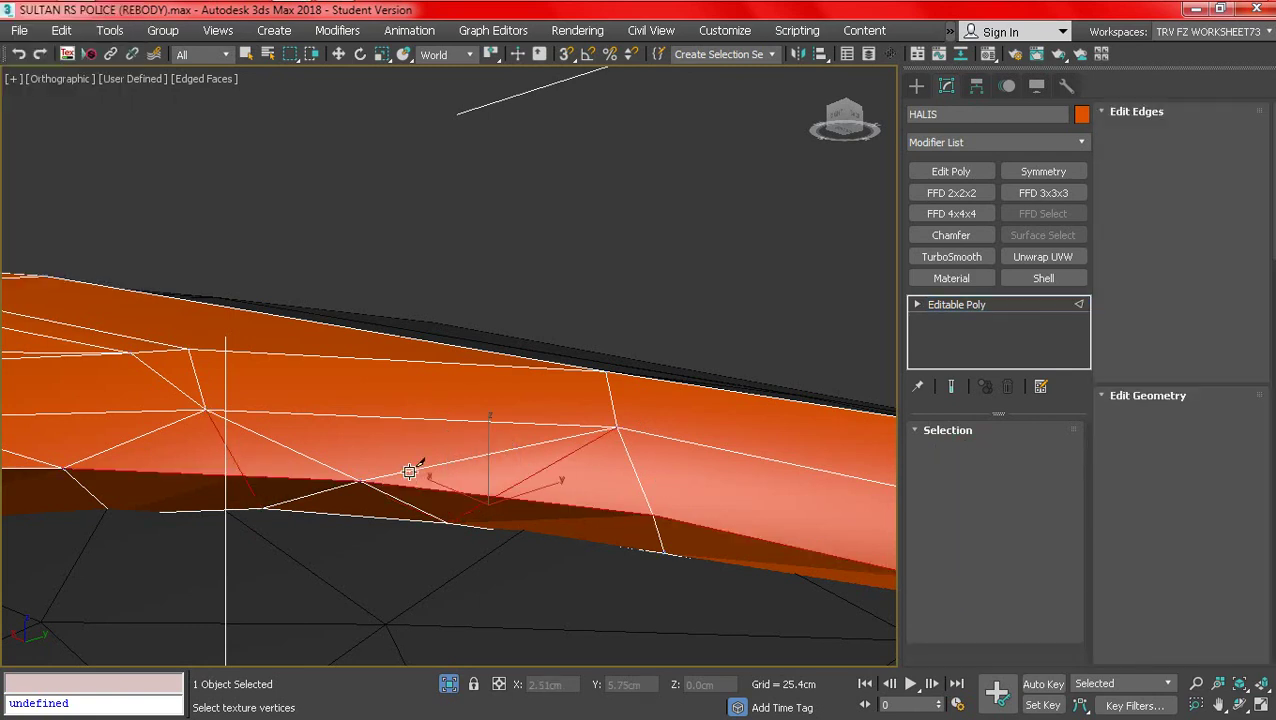
{"action": "left_click", "coordinate": [409, 472]}
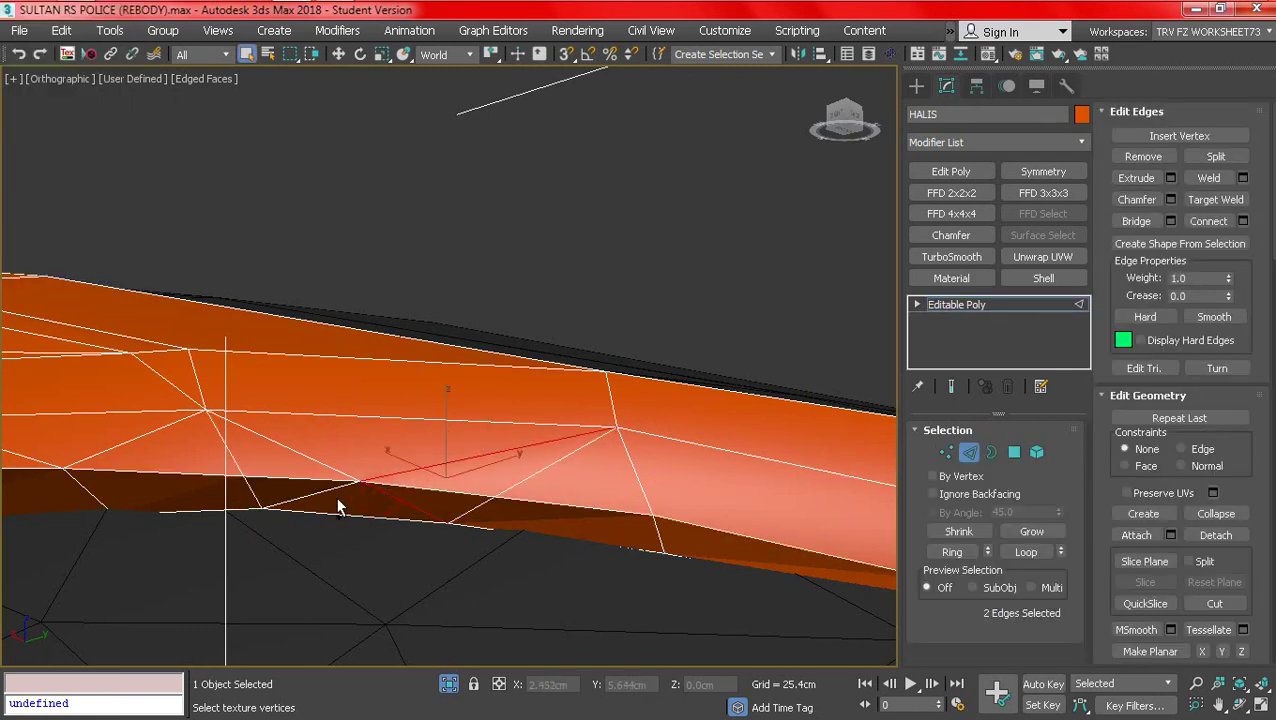
{"action": "mouse_move", "coordinate": [321, 459]}
{"action": "middle_mouse_down", "text": "alt"}
{"action": "mouse_move", "coordinate": [353, 564]}
{"action": "mouse_move", "coordinate": [454, 489]}
{"action": "mouse_move", "coordinate": [476, 504]}
{"action": "mouse_move", "coordinate": [314, 488]}
{"action": "mouse_move", "coordinate": [515, 419]}
{"action": "mouse_move", "coordinate": [399, 411]}
{"action": "mouse_move", "coordinate": [456, 396]}
{"action": "mouse_move", "coordinate": [548, 420]}
{"action": "middle_mouse_up", "text": "alt"}
{"action": "left_click", "coordinate": [453, 487]}
{"action": "key", "text": "F3"}
{"action": "key", "text": "F3"}
{"action": "key", "text": "F4"}
{"action": "key", "text": "F4"}
{"action": "scroll", "coordinate": [548, 420], "scroll_direction": "up", "scroll_amount": 3}
- Assign the seven polygons of the strip's lower half above the headlight to smoothing group 28
{"action": "left_click", "coordinate": [1010, 453]}
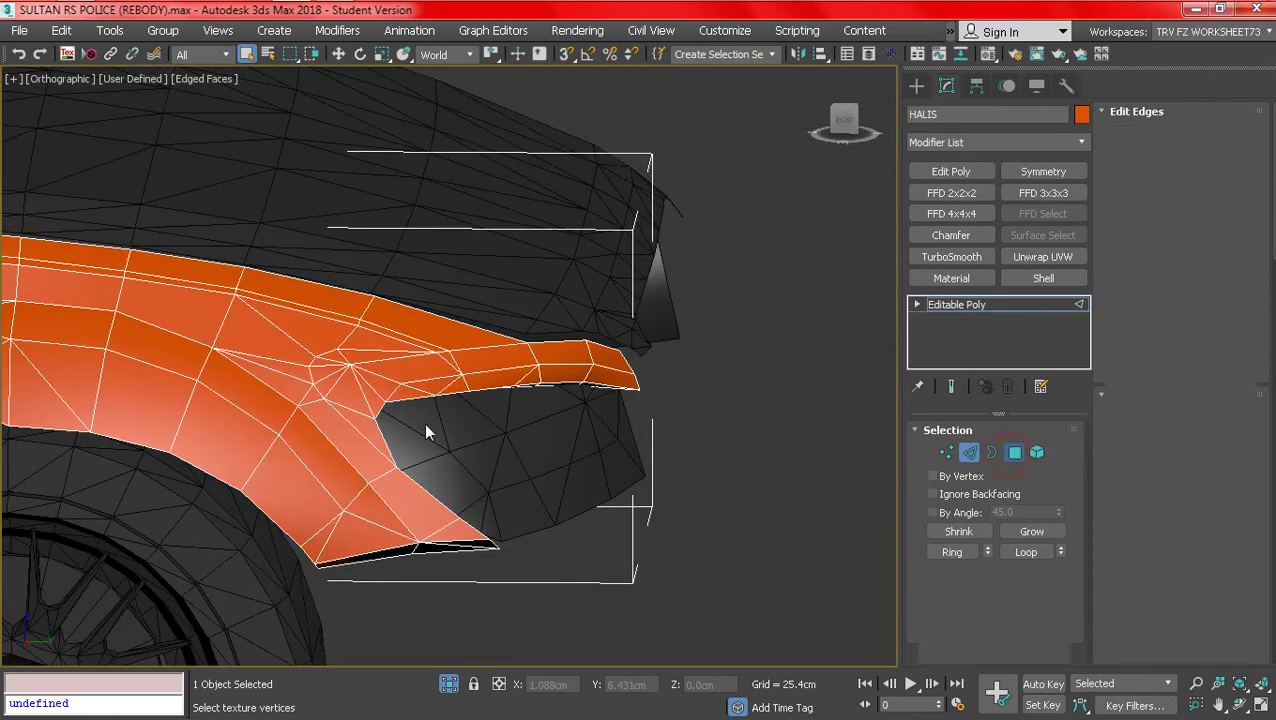
{"action": "left_click", "coordinate": [406, 394]}
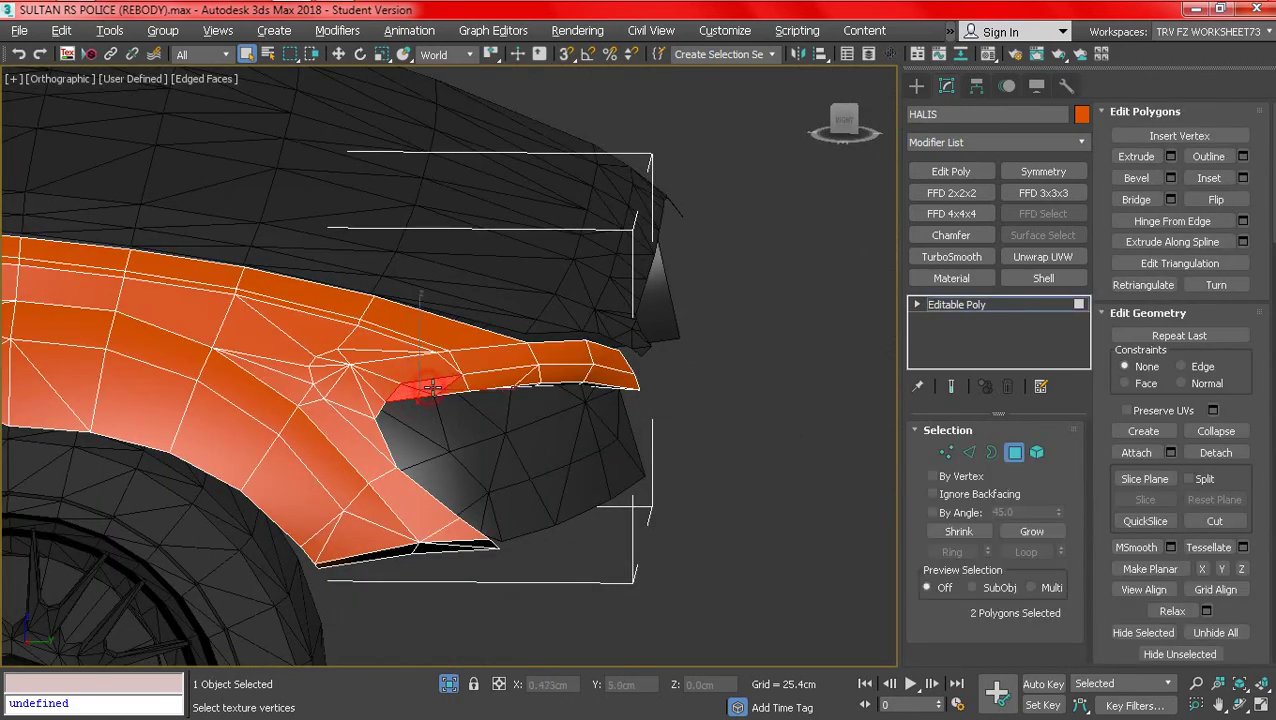
{"action": "middle_click_drag", "start_coordinate": [432, 388], "coordinate": [466, 395], "text": "alt"}
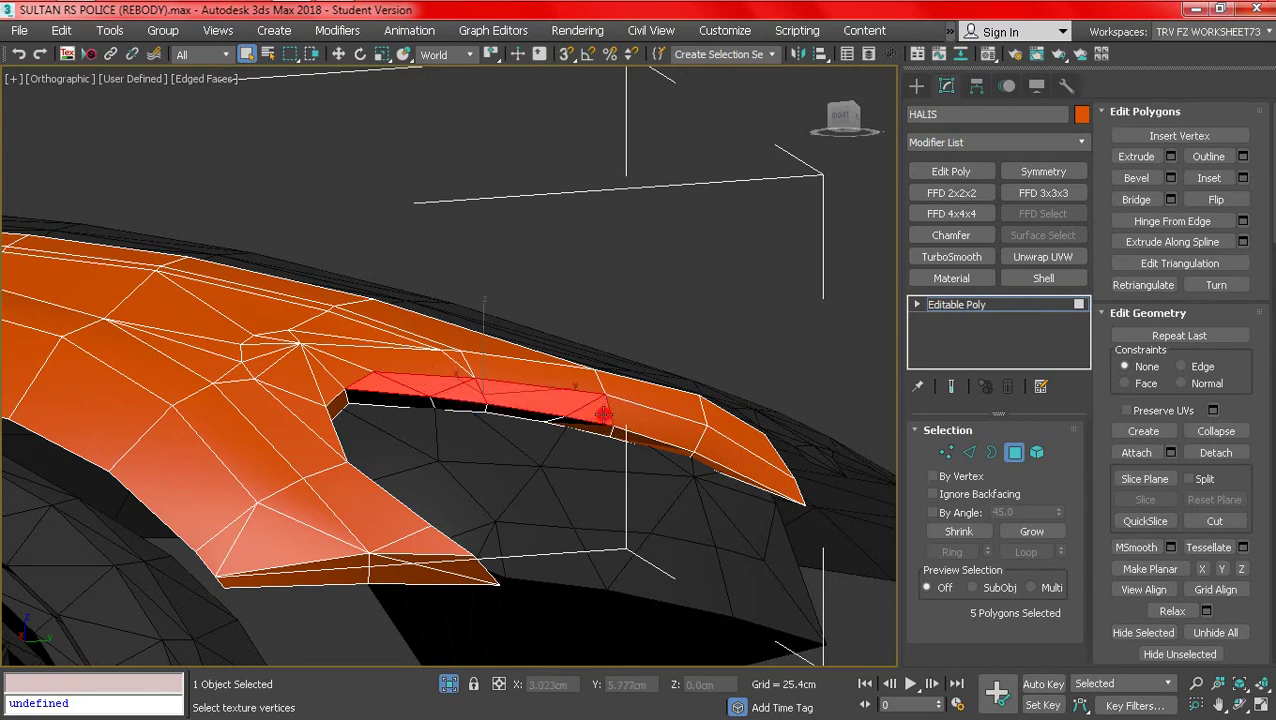
{"action": "scroll", "coordinate": [1226, 595], "scroll_direction": "down", "scroll_amount": 5}
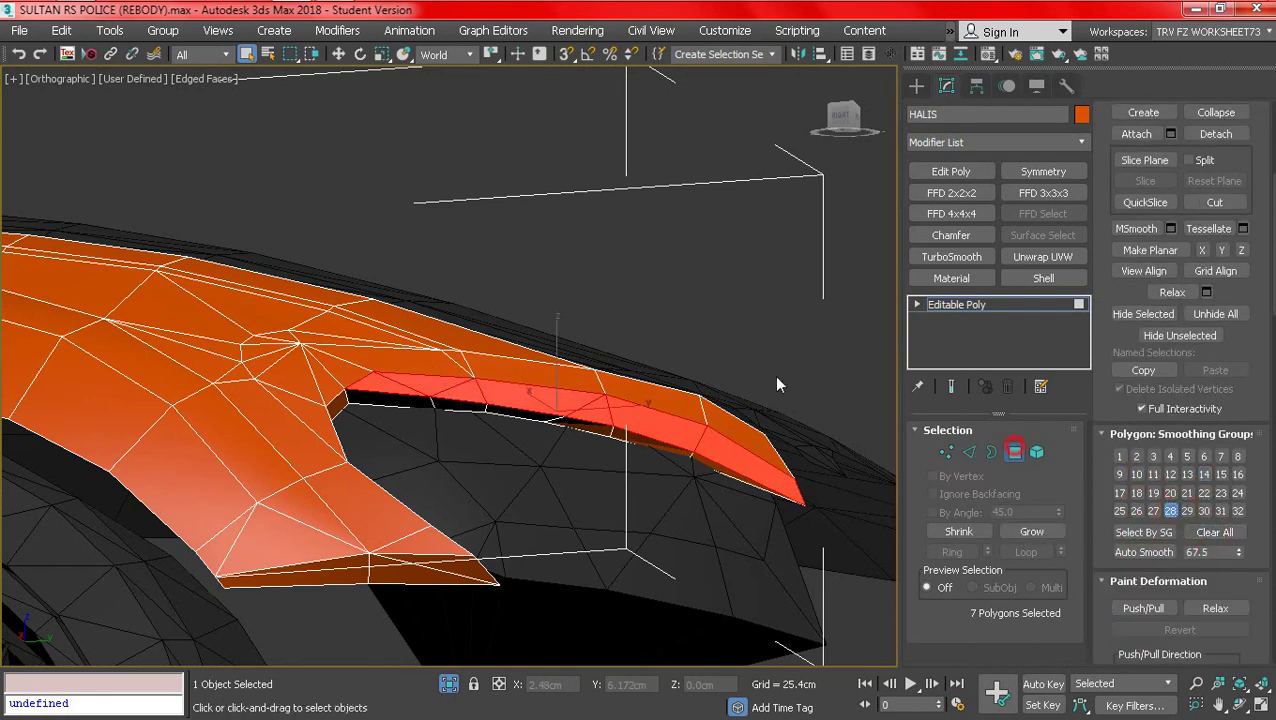
{"action": "left_click", "coordinate": [683, 308]}
{"action": "left_click", "coordinate": [447, 365]}
- Inspect the shading of the strip above the headlight from several angles with the edges shown and hidden
{"action": "scroll", "coordinate": [462, 378], "scroll_direction": "down", "scroll_amount": 5}
{"action": "mouse_move", "coordinate": [462, 378]}
{"action": "middle_mouse_down", "text": "alt"}
{"action": "mouse_move", "coordinate": [330, 515]}
{"action": "mouse_move", "coordinate": [297, 516]}
{"action": "mouse_move", "coordinate": [480, 500]}
{"action": "mouse_move", "coordinate": [546, 456]}
{"action": "mouse_move", "coordinate": [507, 439]}
{"action": "mouse_move", "coordinate": [450, 450]}
{"action": "middle_mouse_up", "text": "alt"}
{"action": "scroll", "coordinate": [480, 500], "scroll_direction": "up", "scroll_amount": 2}
{"action": "key", "text": "F4"}
{"action": "key", "text": "F4"}
{"action": "scroll", "coordinate": [530, 453], "scroll_direction": "up", "scroll_amount": 2}
{"action": "key", "text": "F4"}
{"action": "scroll", "coordinate": [452, 455], "scroll_direction": "down", "scroll_amount": 3}
{"action": "middle_click_drag", "start_coordinate": [464, 503], "coordinate": [550, 424]}
{"action": "key", "text": "F4"}
{"action": "scroll", "coordinate": [488, 467], "scroll_direction": "up", "scroll_amount": 3}
{"action": "key", "text": "F4"}
{"action": "key", "text": "F4"}
{"action": "key", "text": "F4"}
{"action": "scroll", "coordinate": [366, 456], "scroll_direction": "up", "scroll_amount": 2}
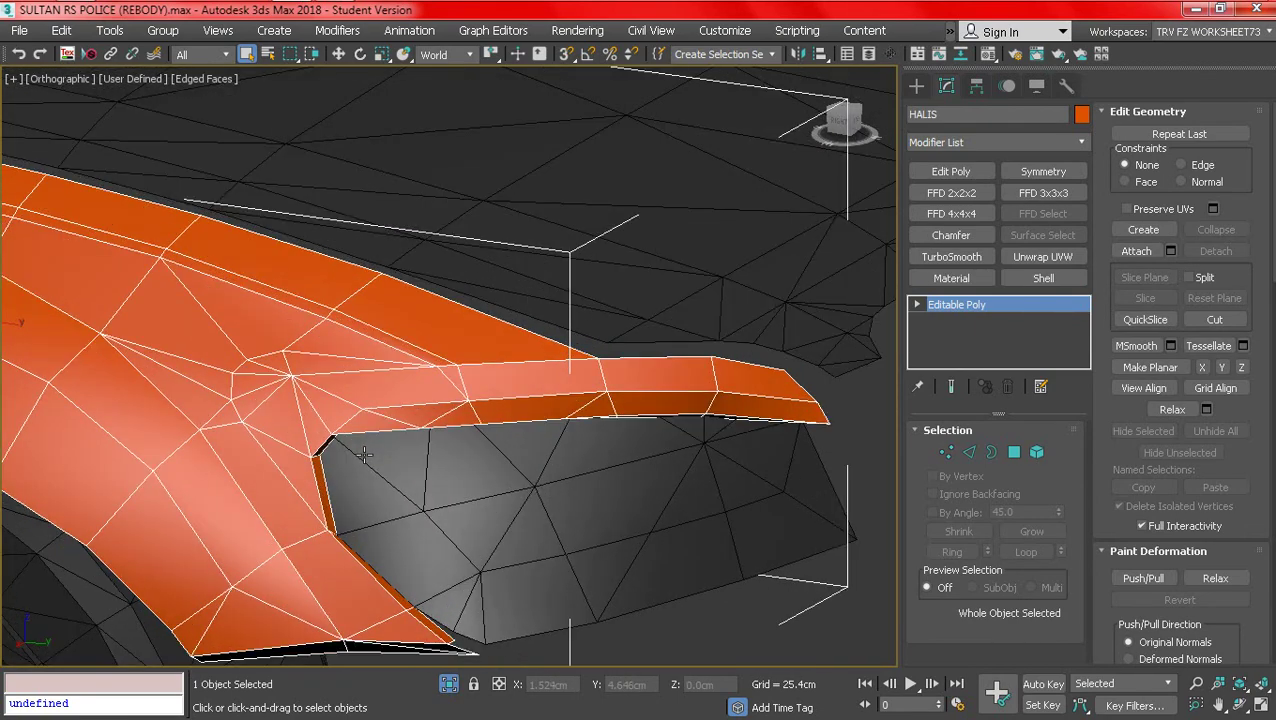
{"action": "mouse_move", "coordinate": [494, 448]}
{"action": "middle_mouse_down", "text": "alt"}
{"action": "mouse_move", "coordinate": [510, 400]}
{"action": "mouse_move", "coordinate": [456, 424]}
{"action": "mouse_move", "coordinate": [470, 397]}
{"action": "mouse_move", "coordinate": [401, 350]}
{"action": "mouse_move", "coordinate": [356, 345]}
{"action": "mouse_move", "coordinate": [373, 352]}
{"action": "mouse_move", "coordinate": [333, 421]}
{"action": "mouse_move", "coordinate": [365, 447]}
{"action": "mouse_move", "coordinate": [388, 438]}
{"action": "mouse_move", "coordinate": [385, 425]}
{"action": "mouse_move", "coordinate": [347, 401]}
{"action": "mouse_move", "coordinate": [624, 413]}
{"action": "middle_mouse_up", "text": "alt"}
{"action": "scroll", "coordinate": [512, 402], "scroll_direction": "down", "scroll_amount": 2}
{"action": "scroll", "coordinate": [433, 386], "scroll_direction": "up", "scroll_amount": 3}
{"action": "scroll", "coordinate": [387, 438], "scroll_direction": "down", "scroll_amount": 5}
- Weld the two neighbouring vertex pairs on the strip's lower border and inner rim, using a 0.228 cm threshold
{"action": "left_click", "coordinate": [945, 452]}
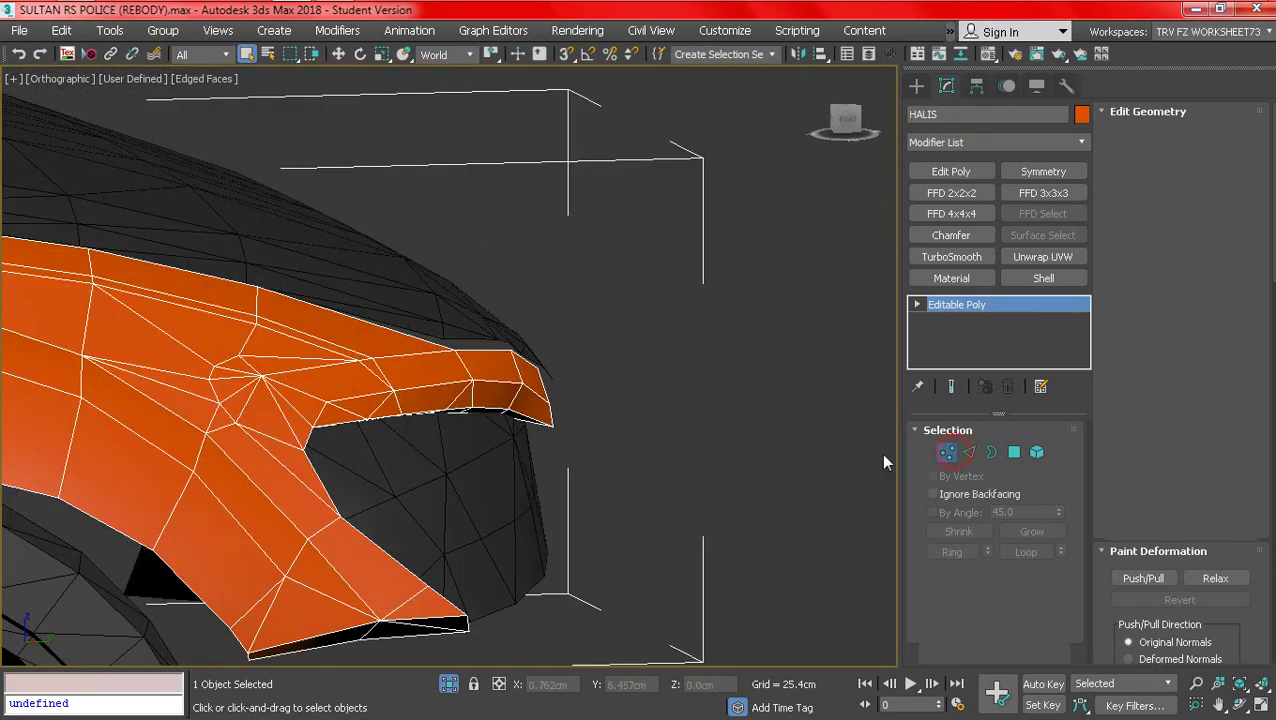
{"action": "left_click", "coordinate": [533, 415]}
{"action": "middle_click_drag", "start_coordinate": [533, 415], "coordinate": [842, 478], "text": "alt"}
{"action": "left_click", "coordinate": [333, 390]}
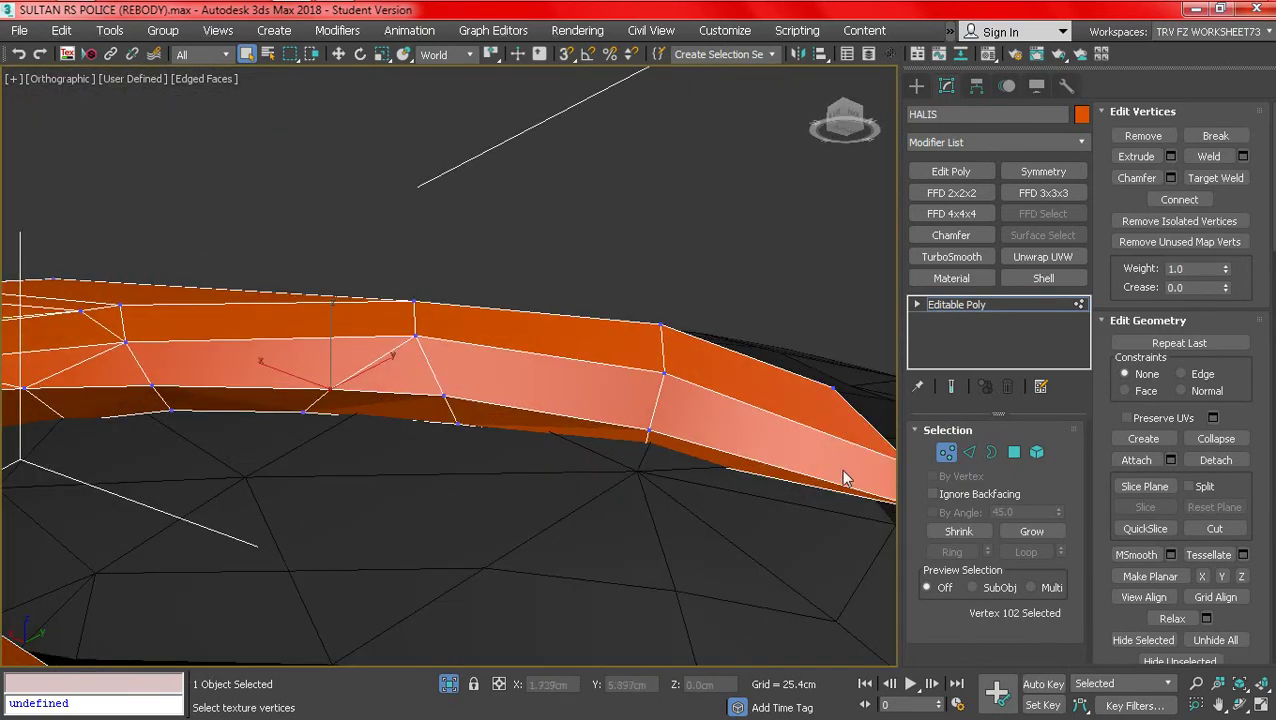
{"action": "left_click", "coordinate": [968, 453]}
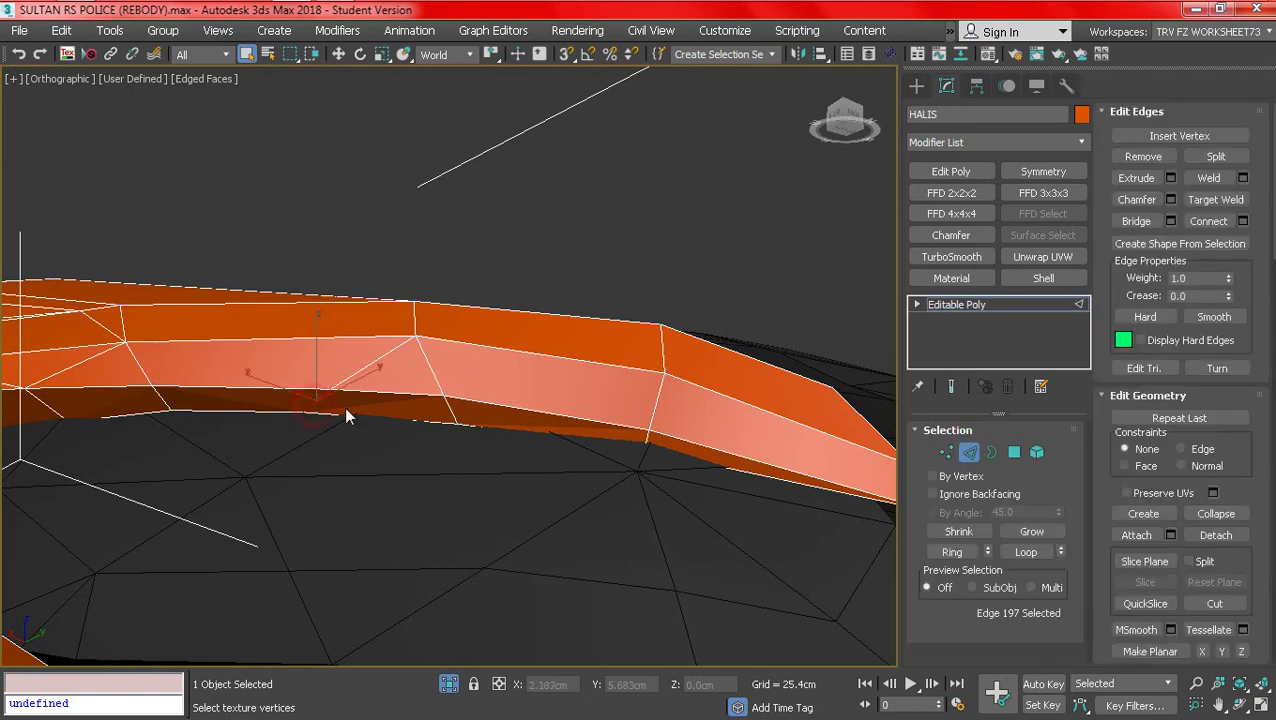
{"action": "left_click", "coordinate": [946, 452]}
{"action": "key", "text": "F3"}
{"action": "left_click", "coordinate": [303, 410]}
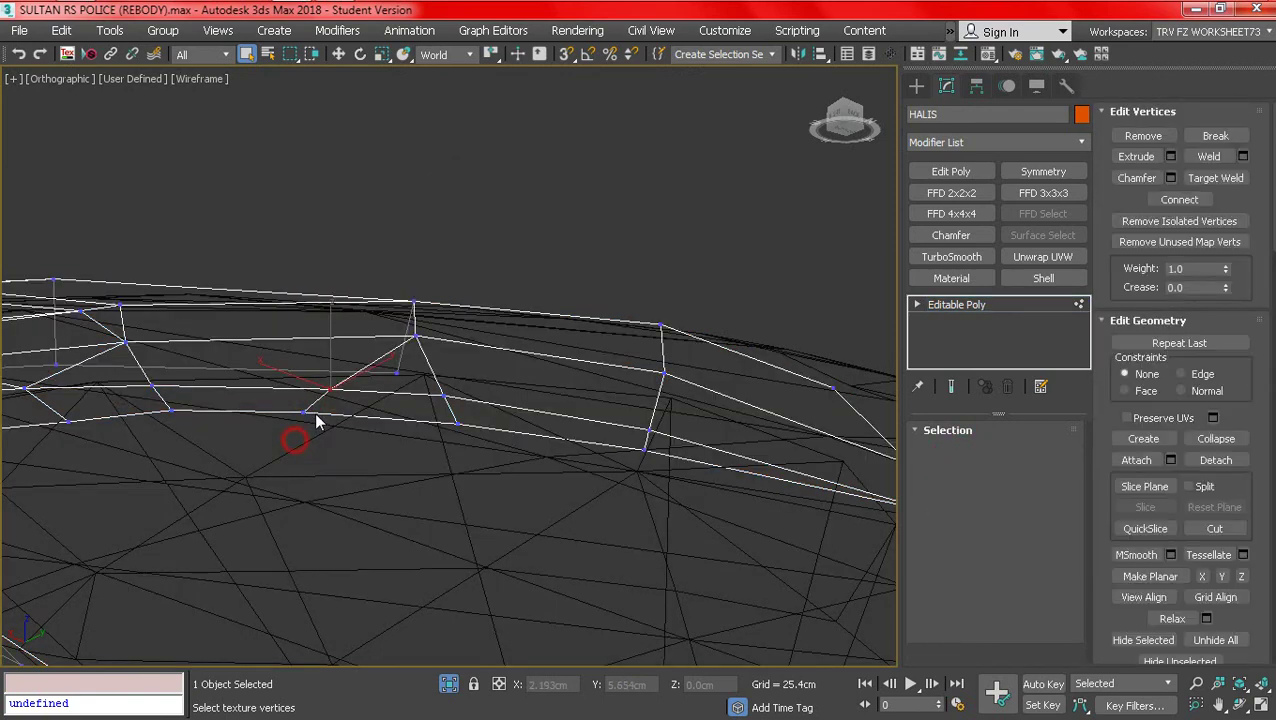
{"action": "left_click", "coordinate": [1243, 157]}
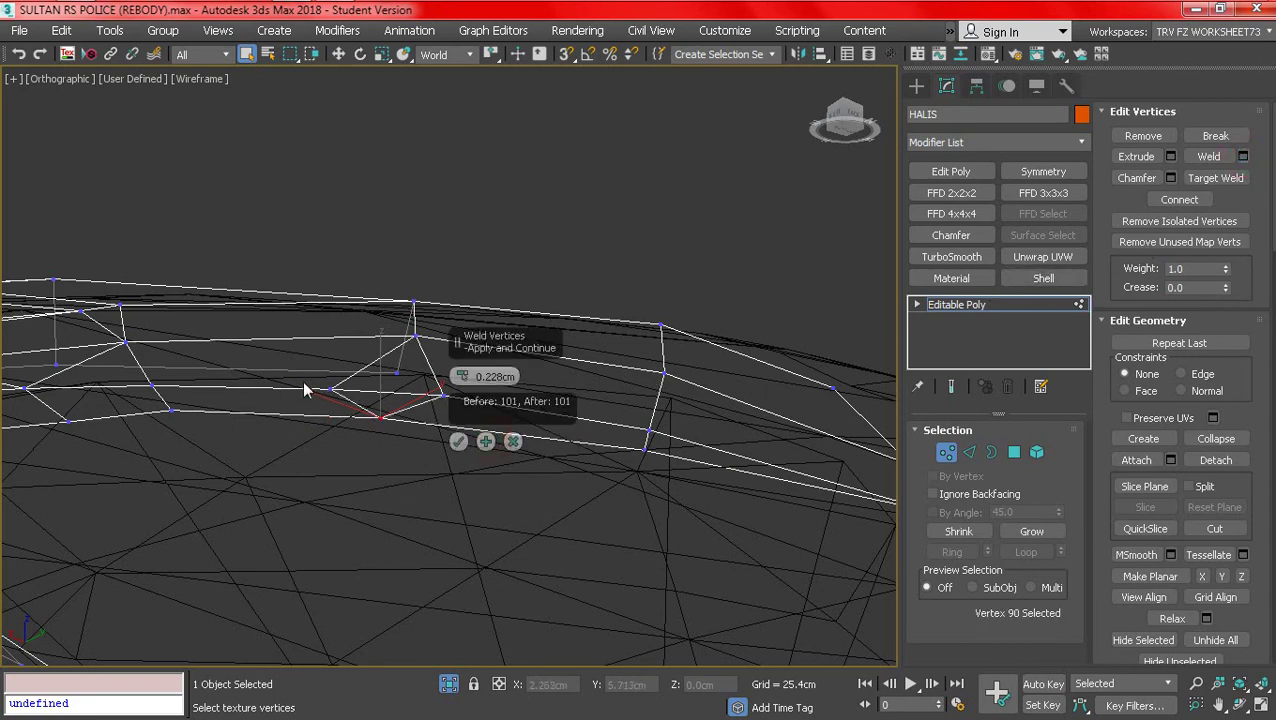
{"action": "left_click", "coordinate": [458, 440]}
{"action": "key", "text": "F3"}
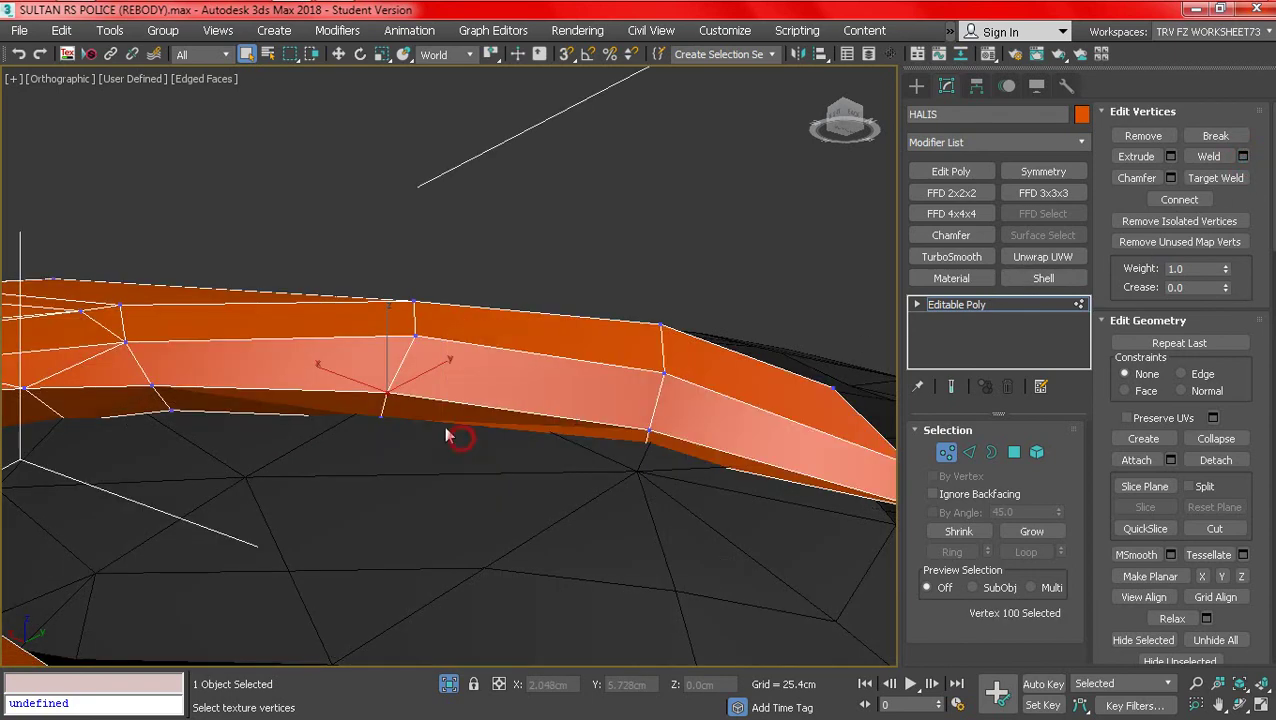
- Move the welded lower-border vertex in the bottom view to line up with the strip's curve
{"action": "middle_click_drag", "start_coordinate": [410, 358], "coordinate": [396, 234], "text": "alt"}
{"action": "key", "text": "F3"}
{"action": "left_click_drag", "start_coordinate": [845, 127], "coordinate": [277, 172]}
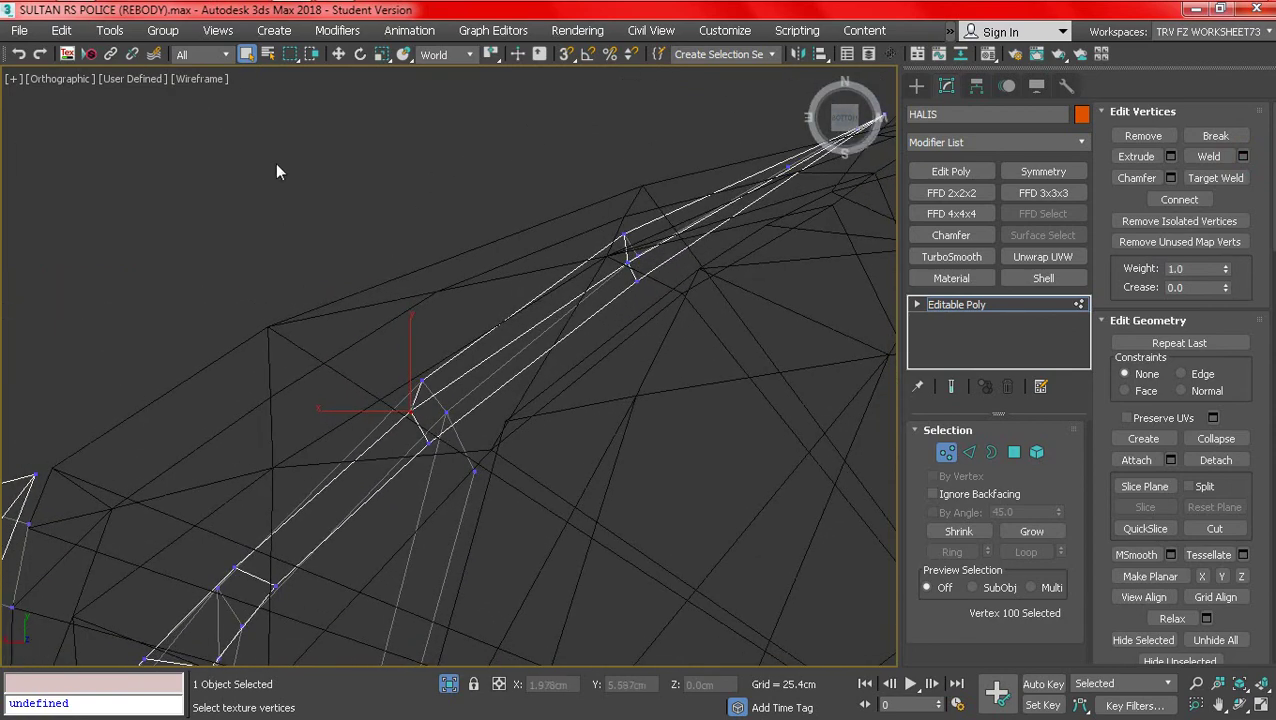
{"action": "left_click", "coordinate": [340, 53]}
{"action": "middle_click_drag", "start_coordinate": [365, 346], "coordinate": [365, 376]}
{"action": "left_click_drag", "start_coordinate": [382, 413], "coordinate": [413, 387]}
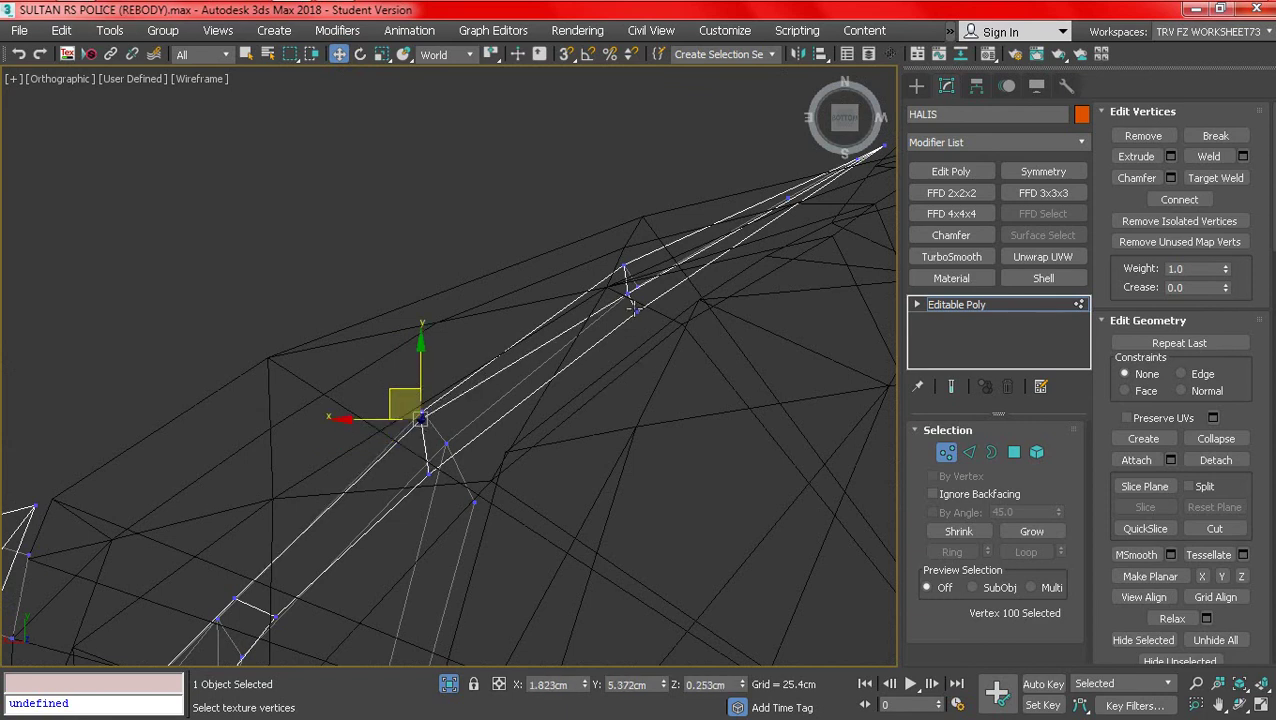
- Reposition the lower-border vertices on either side of the welded one to even out the curve
{"action": "left_click", "coordinate": [628, 293]}
{"action": "left_click_drag", "start_coordinate": [613, 262], "coordinate": [602, 247]}
{"action": "middle_click_drag", "start_coordinate": [456, 460], "coordinate": [590, 280]}
{"action": "left_click", "coordinate": [444, 457]}
{"action": "left_click", "coordinate": [437, 458]}
{"action": "left_click_drag", "start_coordinate": [424, 451], "coordinate": [423, 456]}
- Examine the reshaped strip above the headlight from above and the side, with and without edges displayed
{"action": "scroll", "coordinate": [428, 462], "scroll_direction": "down", "scroll_amount": 3}
{"action": "key", "text": "F3"}
{"action": "key", "text": "F3"}
{"action": "mouse_move", "coordinate": [436, 473]}
{"action": "middle_mouse_down", "text": "alt"}
{"action": "mouse_move", "coordinate": [511, 612]}
{"action": "mouse_move", "coordinate": [622, 684]}
{"action": "middle_mouse_up", "text": "alt"}
{"action": "key", "text": "F3"}
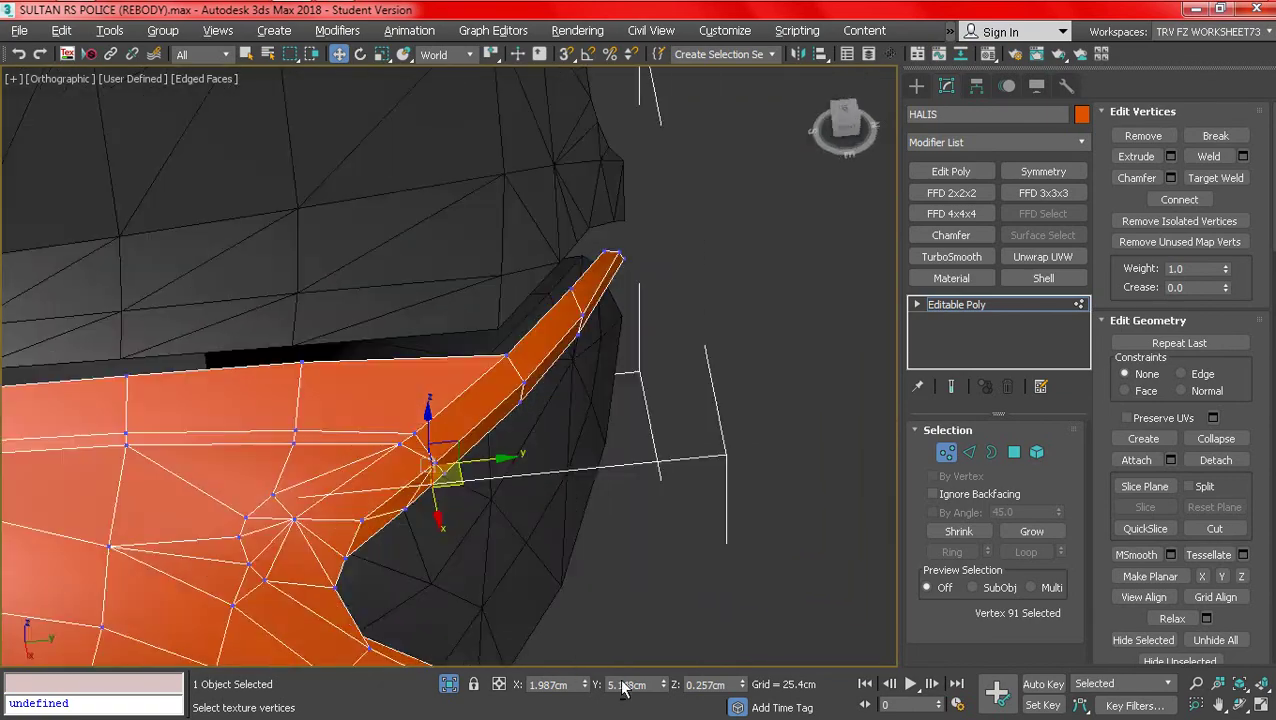
{"action": "left_click_drag", "start_coordinate": [410, 462], "coordinate": [461, 496], "text": "alt"}
{"action": "middle_click_drag", "start_coordinate": [461, 496], "coordinate": [399, 487], "text": "alt"}
{"action": "scroll", "coordinate": [392, 520], "scroll_direction": "up", "scroll_amount": 2}
{"action": "key", "text": "F3"}
{"action": "key", "text": "F3"}
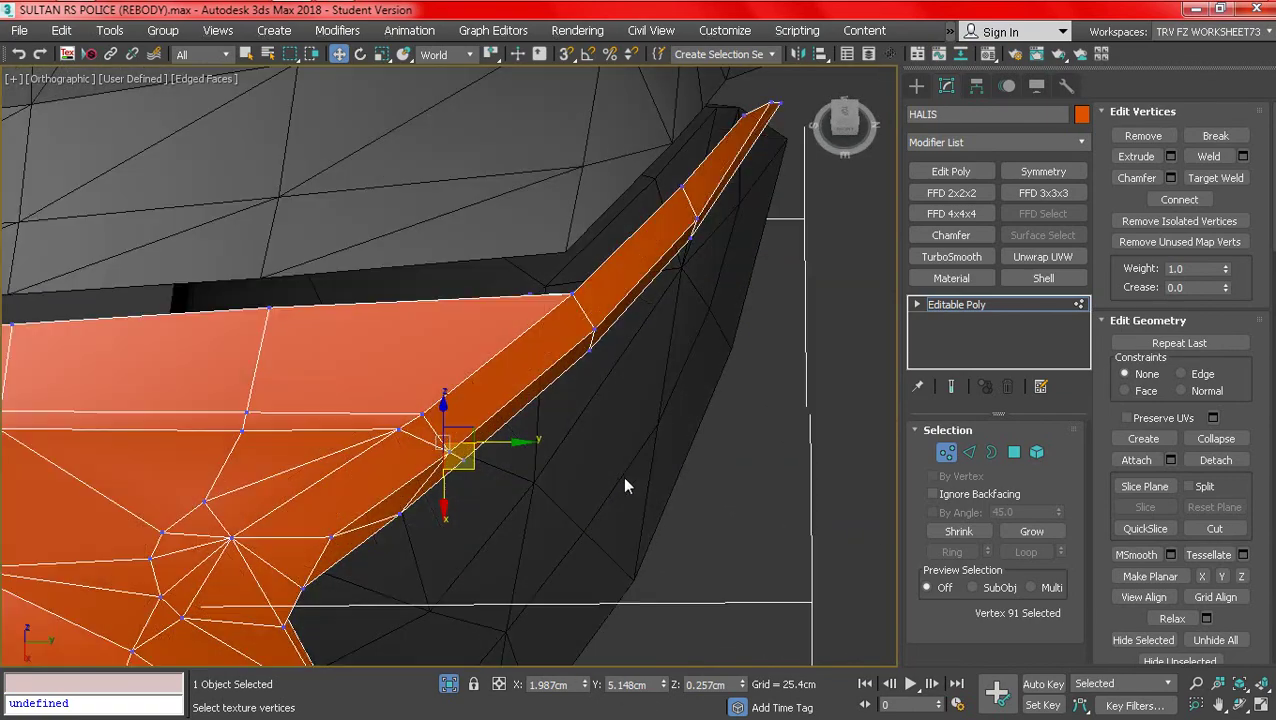
{"action": "key", "text": "F4"}
{"action": "mouse_move", "coordinate": [622, 478]}
{"action": "middle_mouse_down", "text": "alt"}
{"action": "mouse_move", "coordinate": [564, 353]}
{"action": "mouse_move", "coordinate": [906, 446]}
{"action": "middle_mouse_up", "text": "alt"}
{"action": "scroll", "coordinate": [564, 353], "scroll_direction": "down", "scroll_amount": 3}
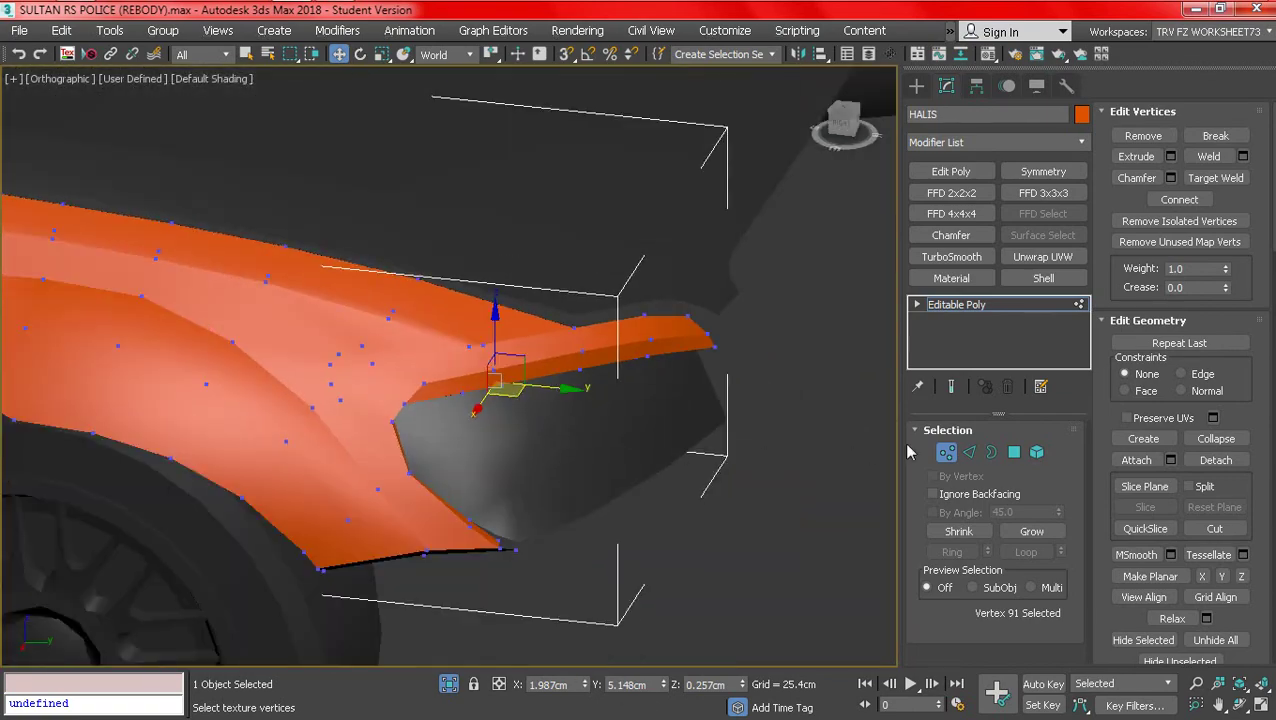
- Assign smoothing group 14 to the polygons along the lower band and tip of the strip above the headlight
{"action": "left_click", "coordinate": [1013, 457]}
{"action": "left_click", "coordinate": [536, 425]}
{"action": "key", "text": "F3"}
{"action": "left_click", "coordinate": [513, 355]}
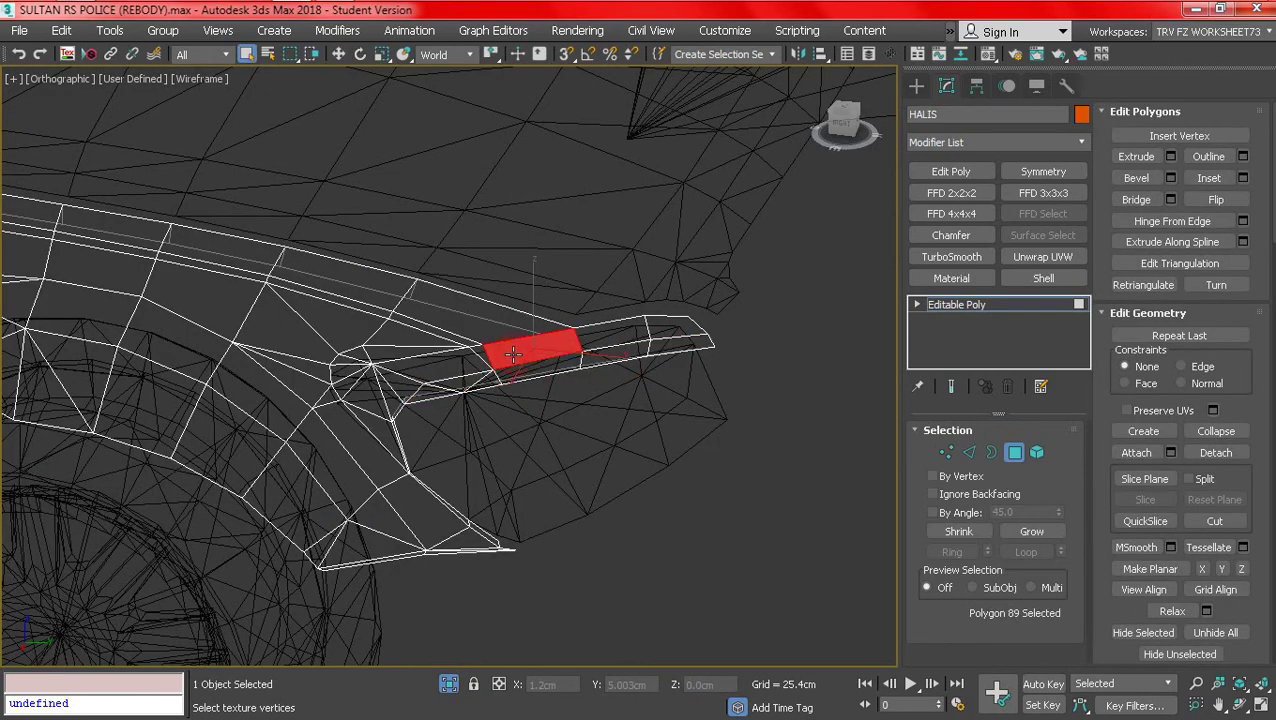
{"action": "scroll", "coordinate": [1157, 395], "scroll_direction": "down", "scroll_amount": 5}
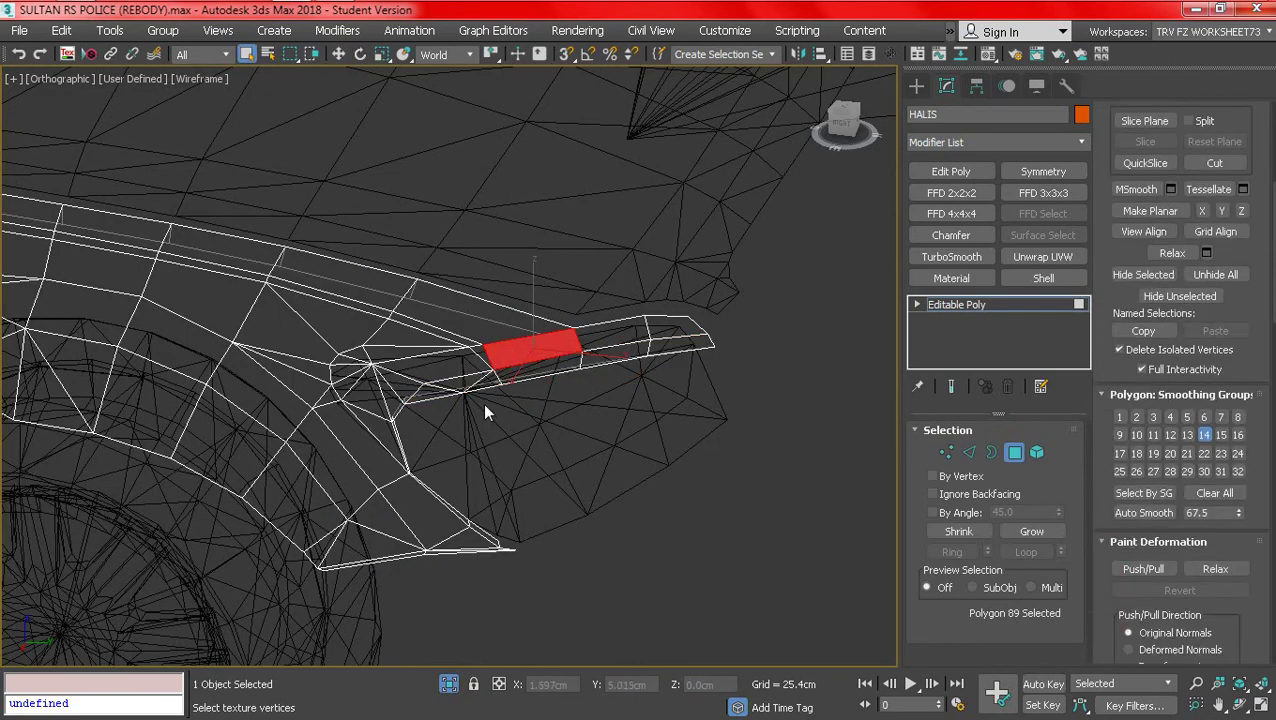
{"action": "left_click", "coordinate": [520, 373]}
{"action": "scroll", "coordinate": [509, 373], "scroll_direction": "up", "scroll_amount": 3}
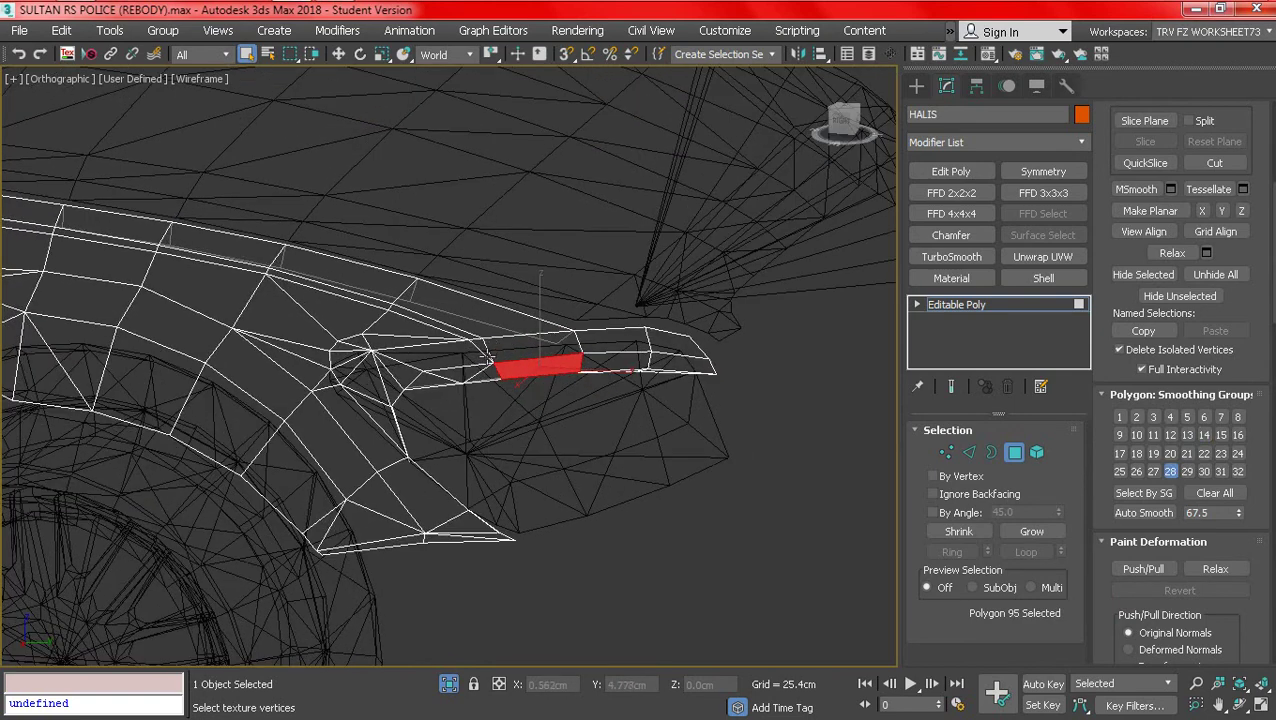
{"action": "key", "text": "F3"}
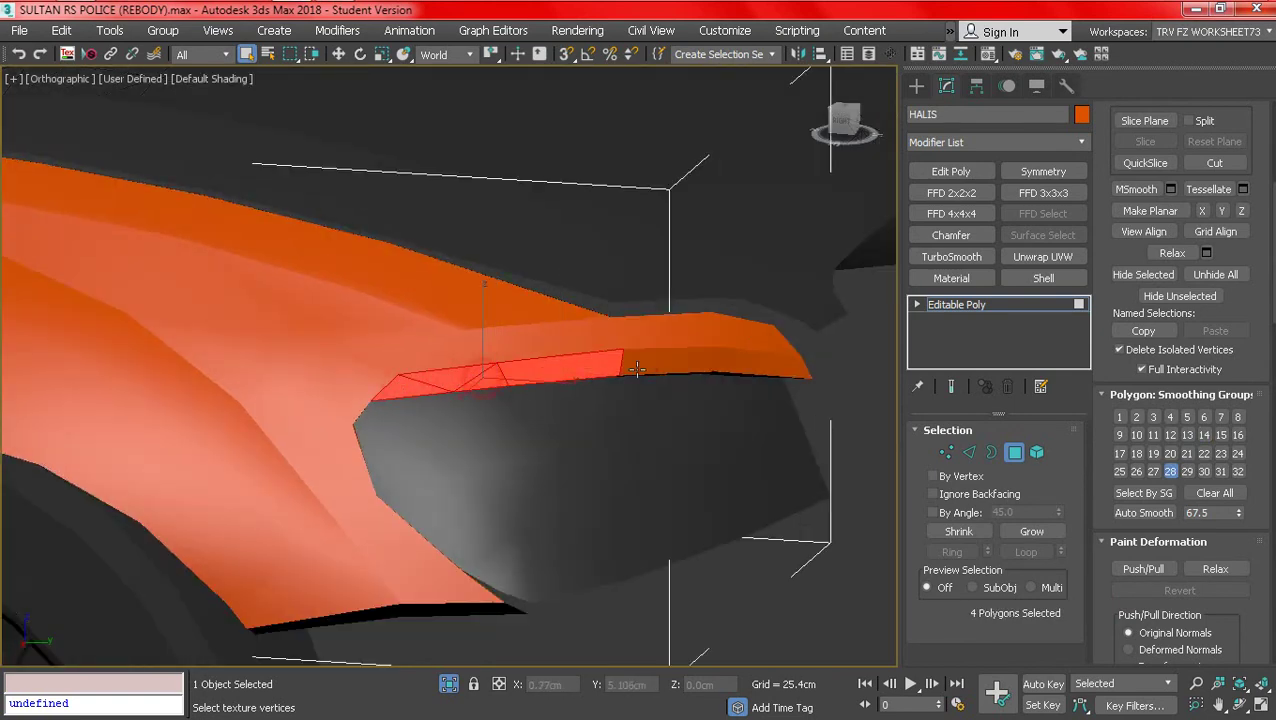
{"action": "left_click", "coordinate": [680, 362], "text": "ctrl"}
{"action": "left_click", "coordinate": [750, 356], "text": "ctrl"}
{"action": "key", "text": "F3"}
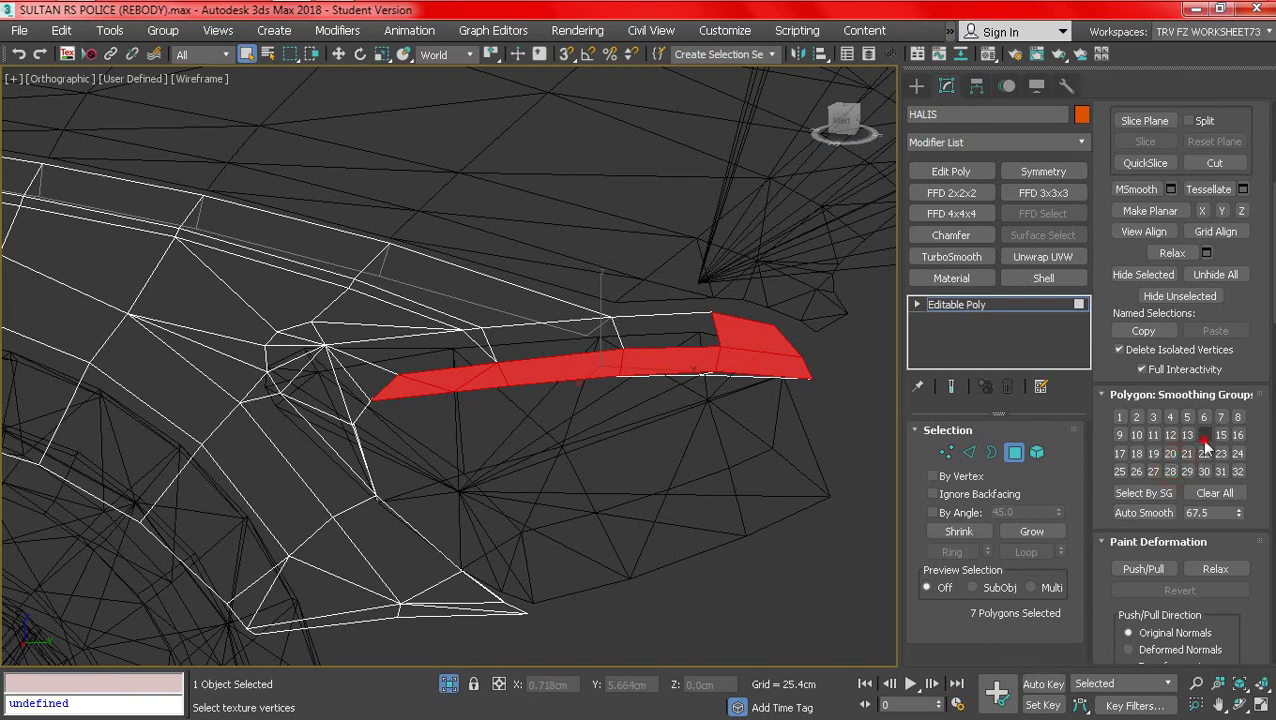
{"action": "key", "text": "F3"}
{"action": "left_click", "coordinate": [1021, 454]}
- Examine the shading of the strip and headlight opening from the side and front, with and without edges displayed
{"action": "key", "text": "F4"}
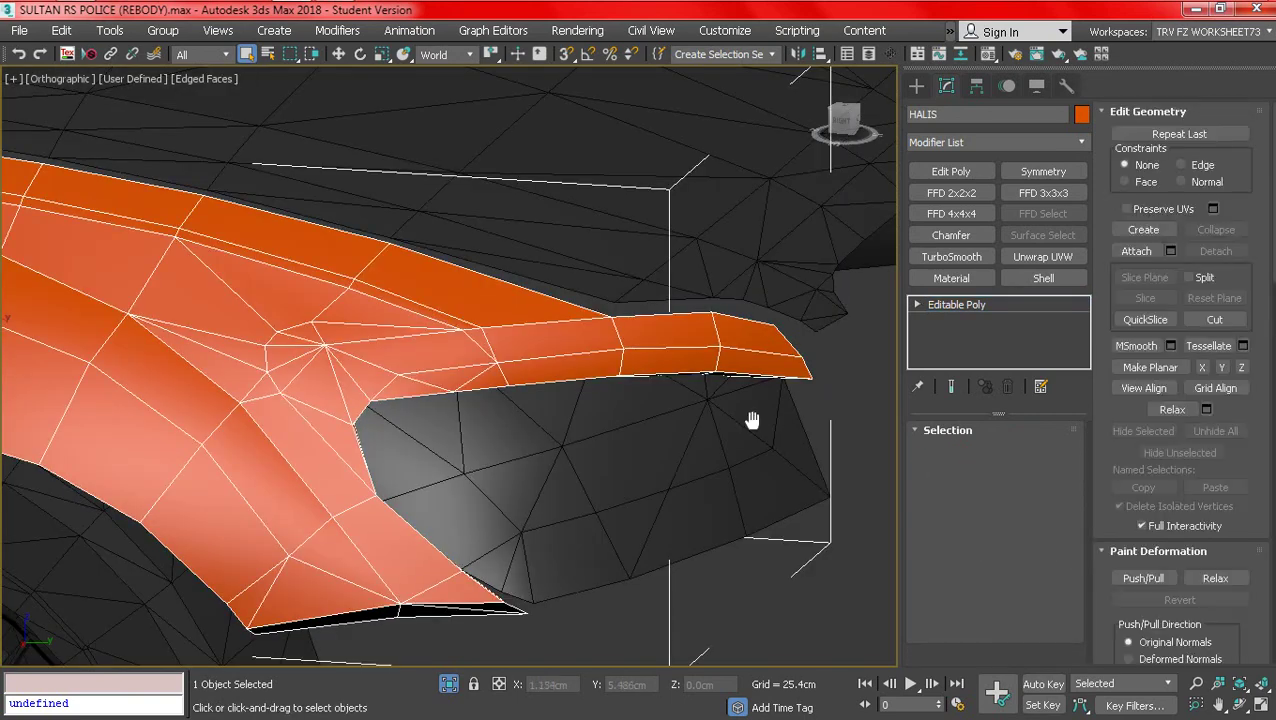
{"action": "scroll", "coordinate": [750, 424], "scroll_direction": "down", "scroll_amount": 3}
{"action": "key", "text": "F4"}
{"action": "scroll", "coordinate": [667, 430], "scroll_direction": "down", "scroll_amount": 2}
{"action": "left_click", "coordinate": [649, 441]}
{"action": "mouse_move", "coordinate": [649, 441]}
{"action": "middle_mouse_down", "text": "alt"}
{"action": "mouse_move", "coordinate": [469, 463]}
{"action": "mouse_move", "coordinate": [632, 444]}
{"action": "mouse_move", "coordinate": [400, 341]}
{"action": "mouse_move", "coordinate": [419, 331]}
{"action": "middle_mouse_up", "text": "alt"}
{"action": "scroll", "coordinate": [400, 341], "scroll_direction": "up", "scroll_amount": 3}
{"action": "left_click", "coordinate": [400, 341]}
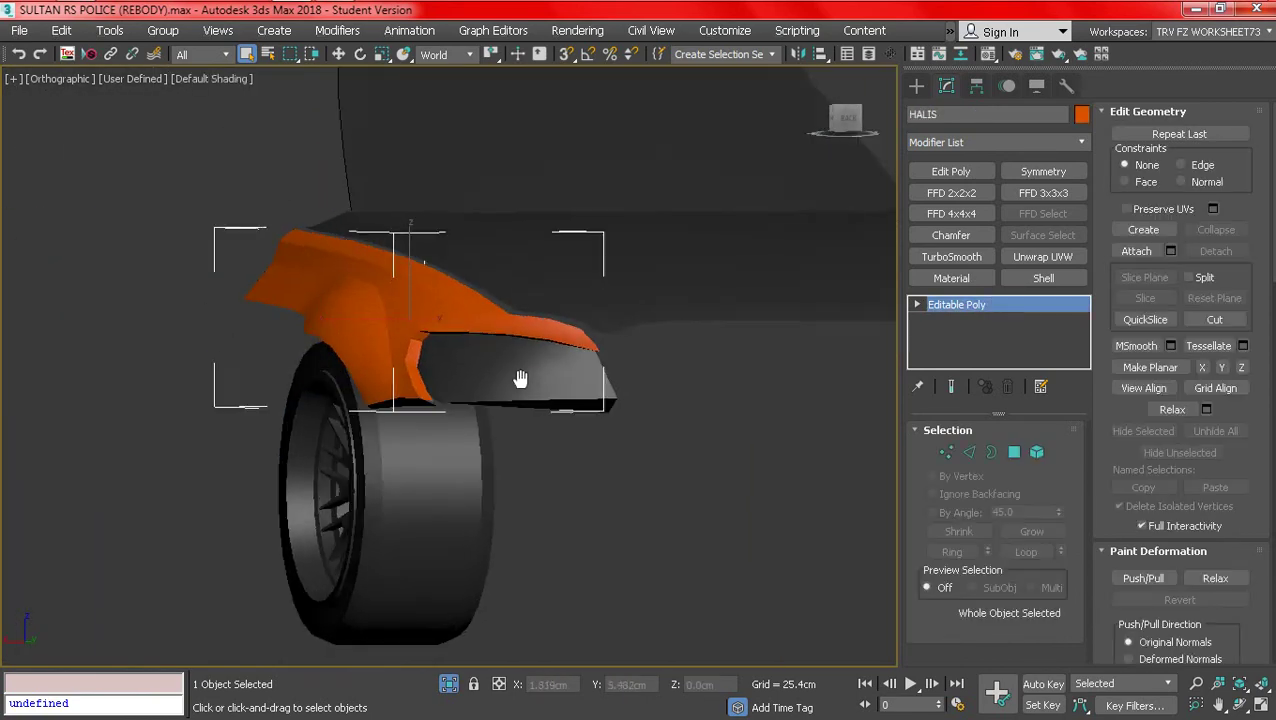
{"action": "scroll", "coordinate": [419, 331], "scroll_direction": "up", "scroll_amount": 2}
{"action": "scroll", "coordinate": [419, 331], "scroll_direction": "up", "scroll_amount": 2}
- Select the ring of inner rim polygons around the headlight opening and auto-smooth it with a threshold of 45
{"action": "left_click", "coordinate": [969, 463]}
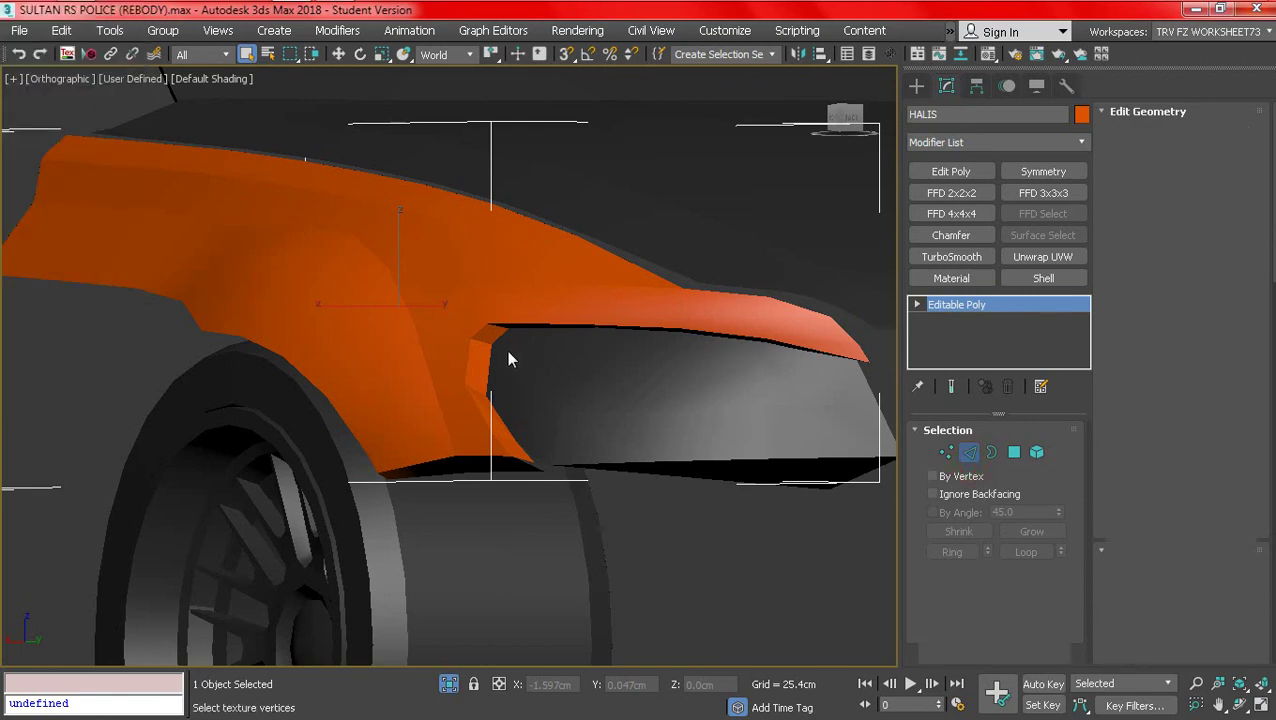
{"action": "middle_click_drag", "start_coordinate": [507, 356], "coordinate": [430, 345], "text": "alt"}
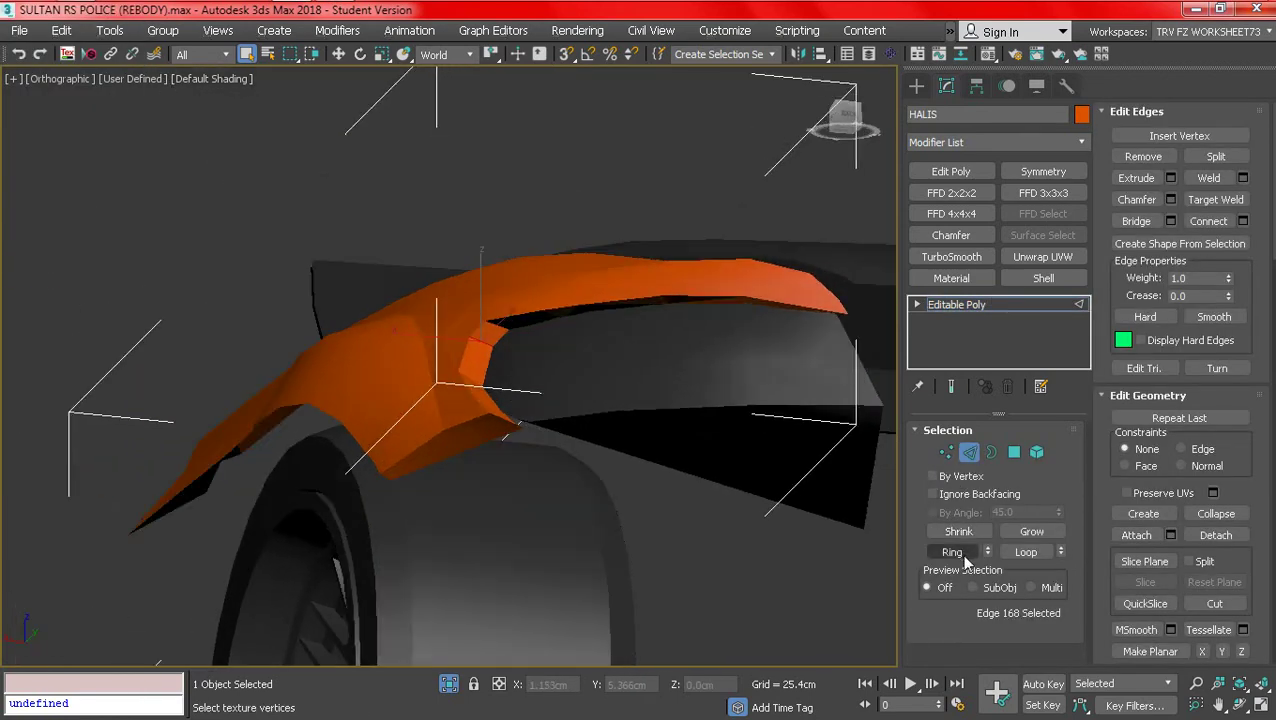
{"action": "left_click", "coordinate": [1014, 452]}
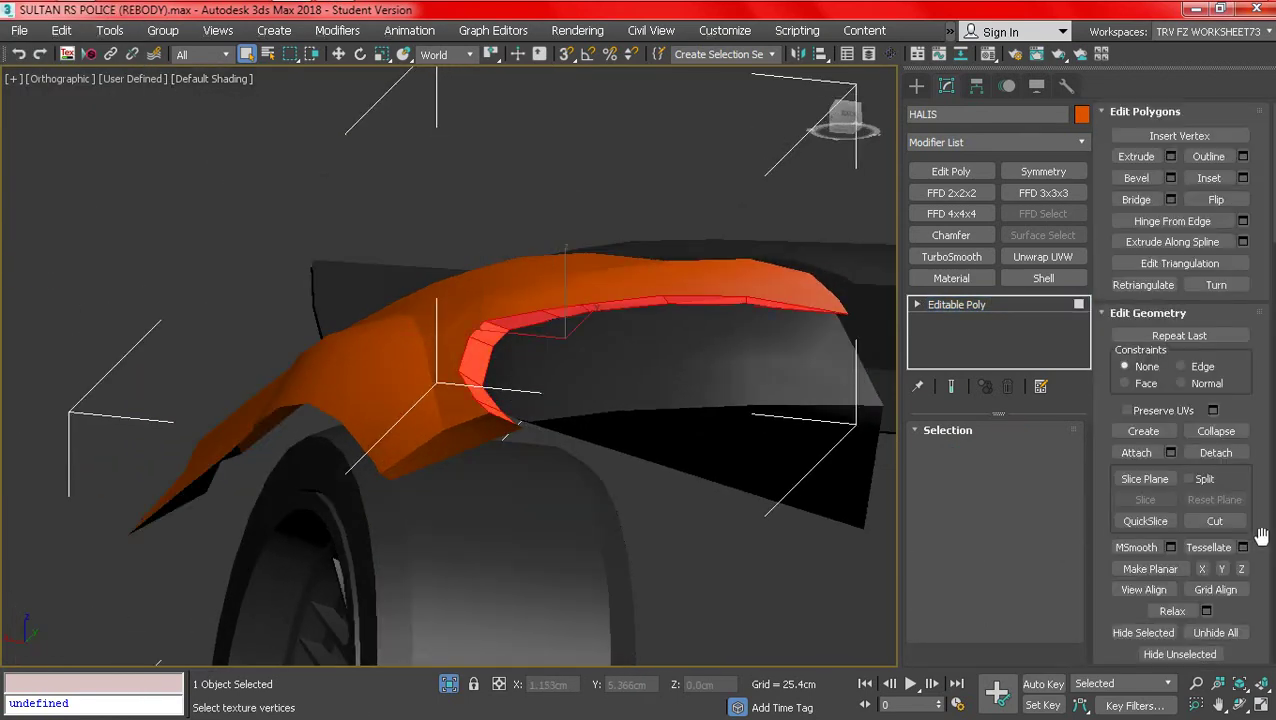
{"action": "scroll", "coordinate": [1240, 420], "scroll_direction": "down", "scroll_amount": 5}
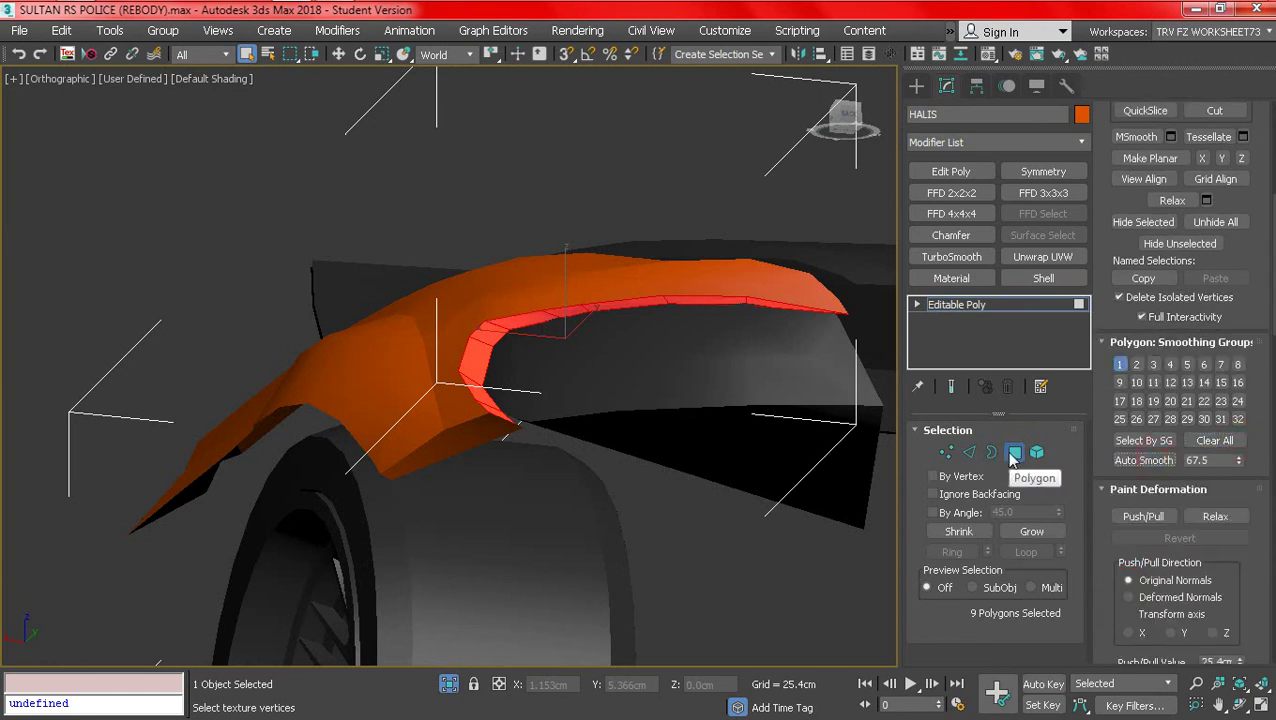
{"action": "type", "text": "45"}
{"action": "left_click", "coordinate": [1160, 460]}
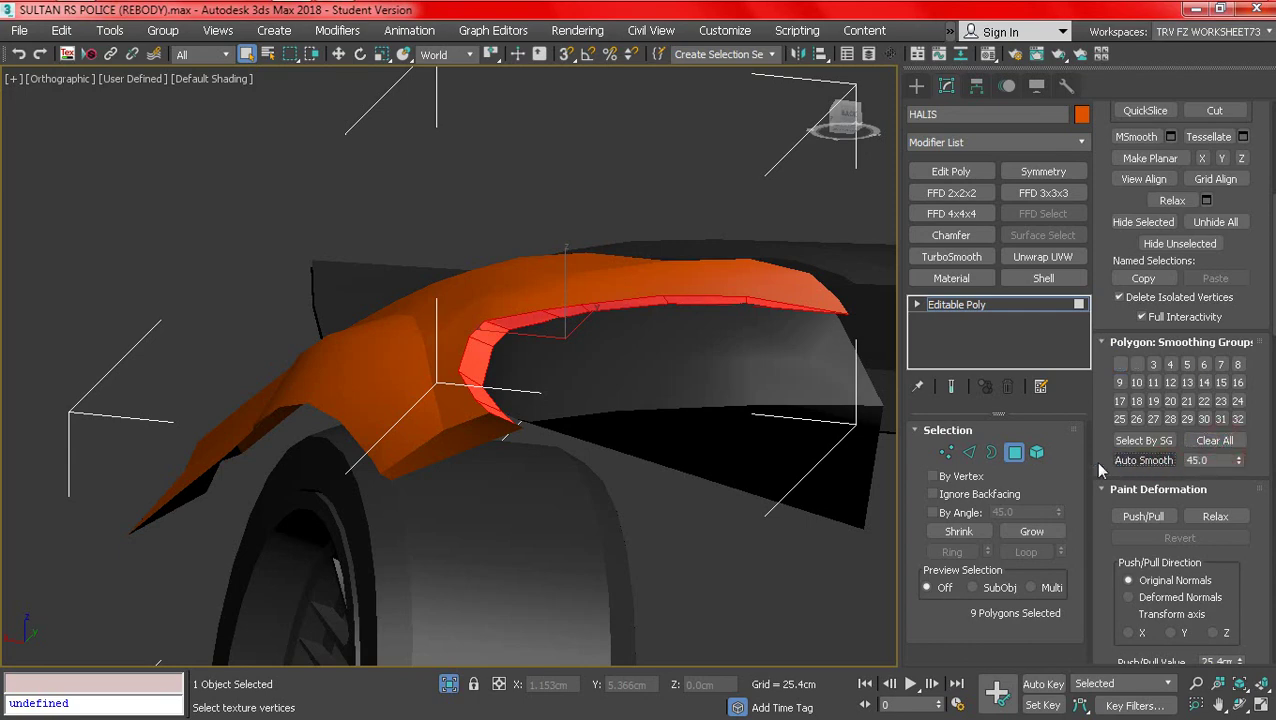
{"action": "left_click", "coordinate": [1015, 454]}
- Reduce the selection to the five rim polygons at the headlight's wheel-side end and auto-smooth them with a threshold of about 70
{"action": "scroll", "coordinate": [606, 446], "scroll_direction": "up", "scroll_amount": 6}
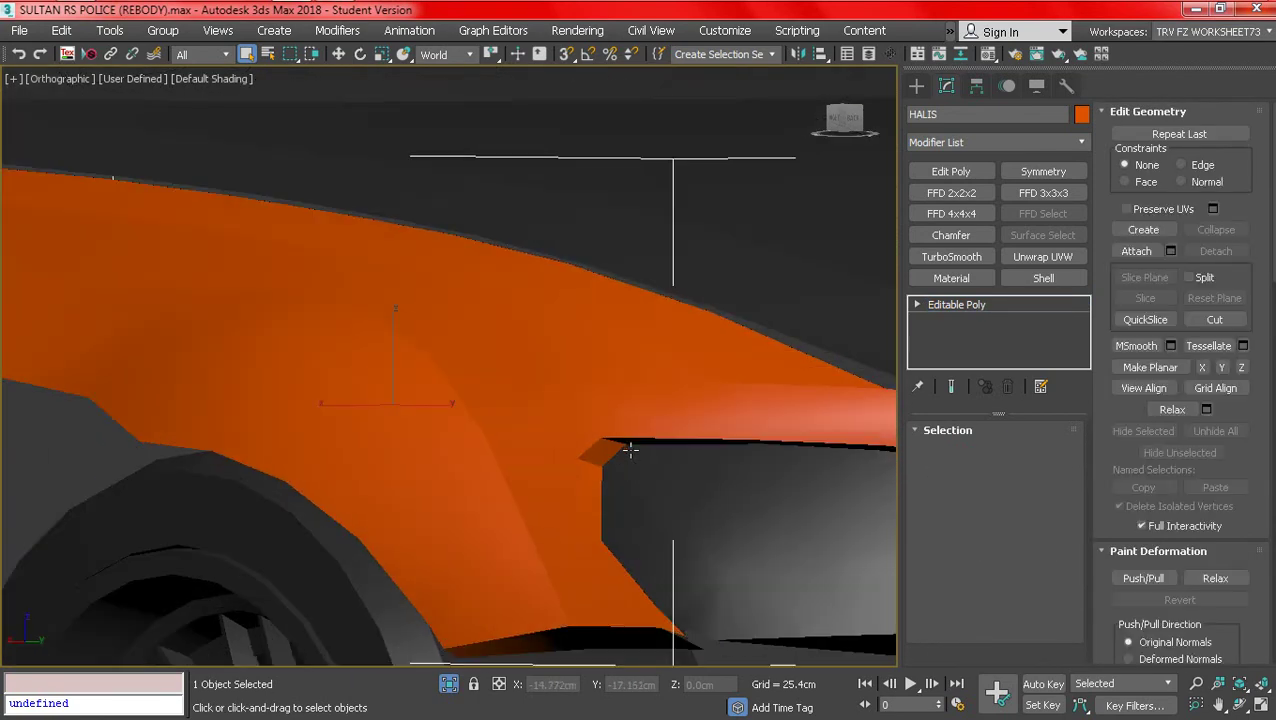
{"action": "key", "text": "F4"}
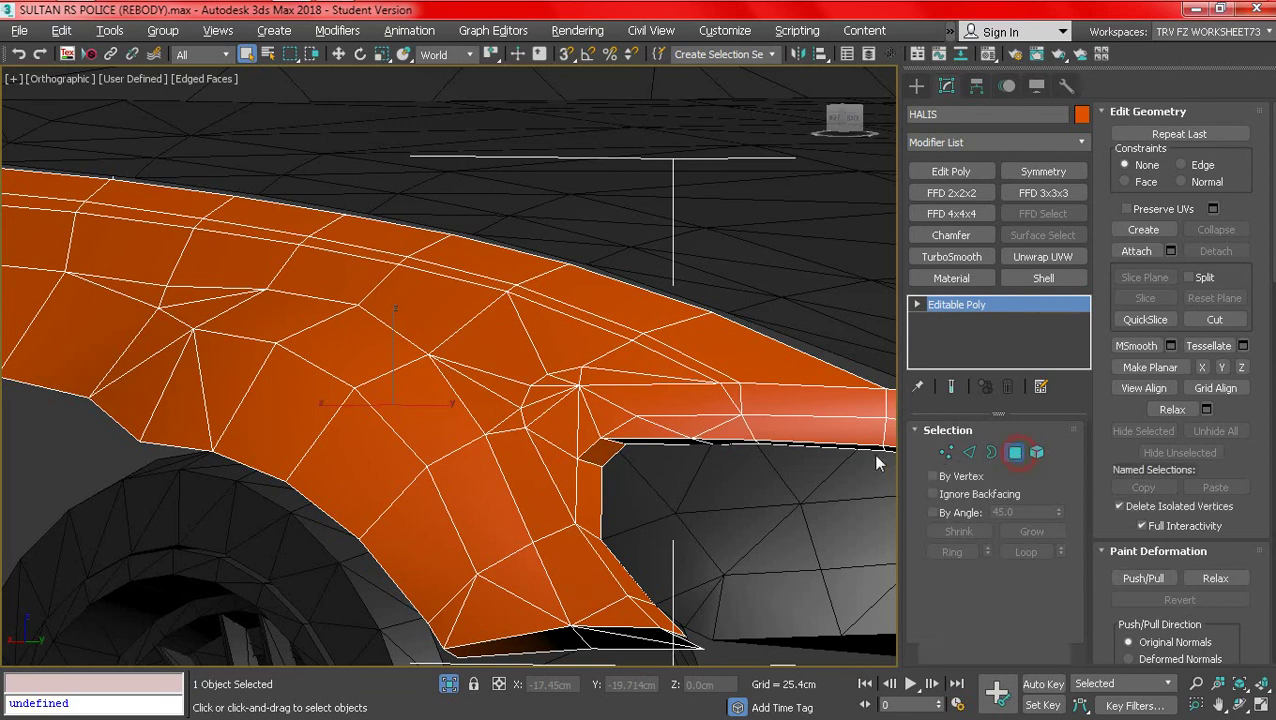
{"action": "key", "text": "4"}
{"action": "middle_click_drag", "start_coordinate": [726, 447], "coordinate": [672, 355]}
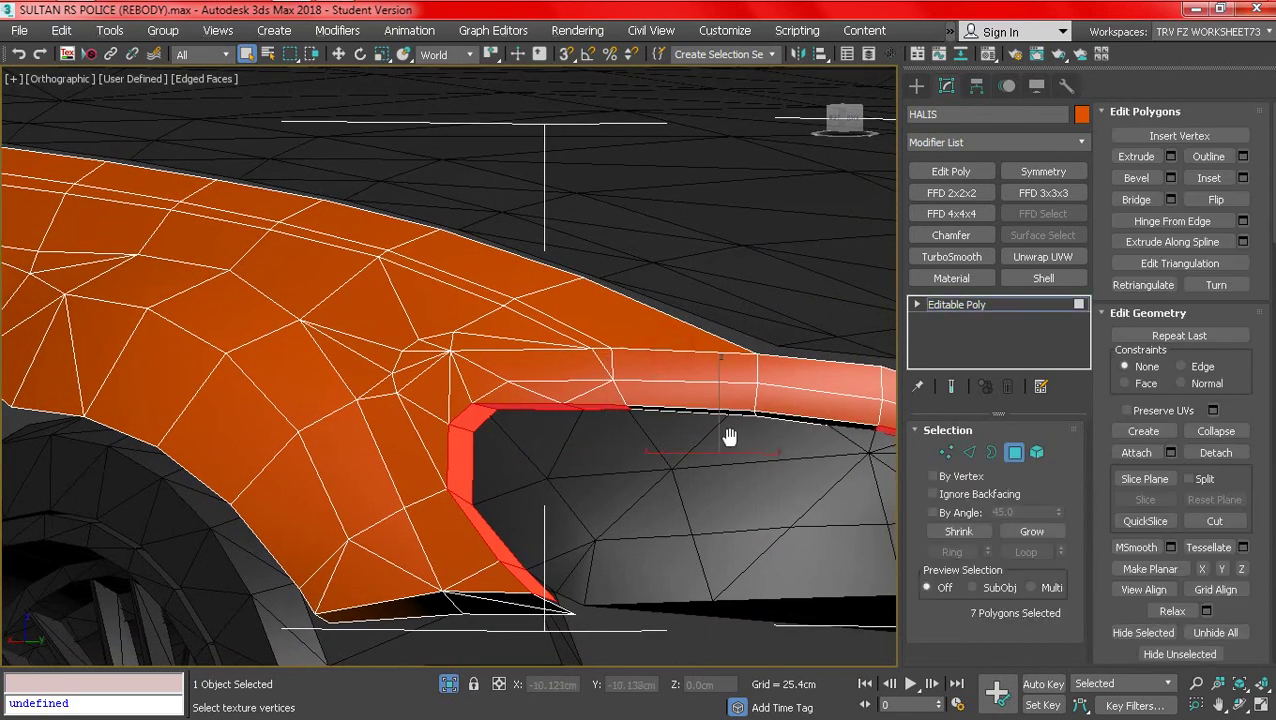
{"action": "middle_click_drag", "start_coordinate": [729, 436], "coordinate": [437, 330]}
{"action": "left_click", "coordinate": [705, 343], "text": "alt"}
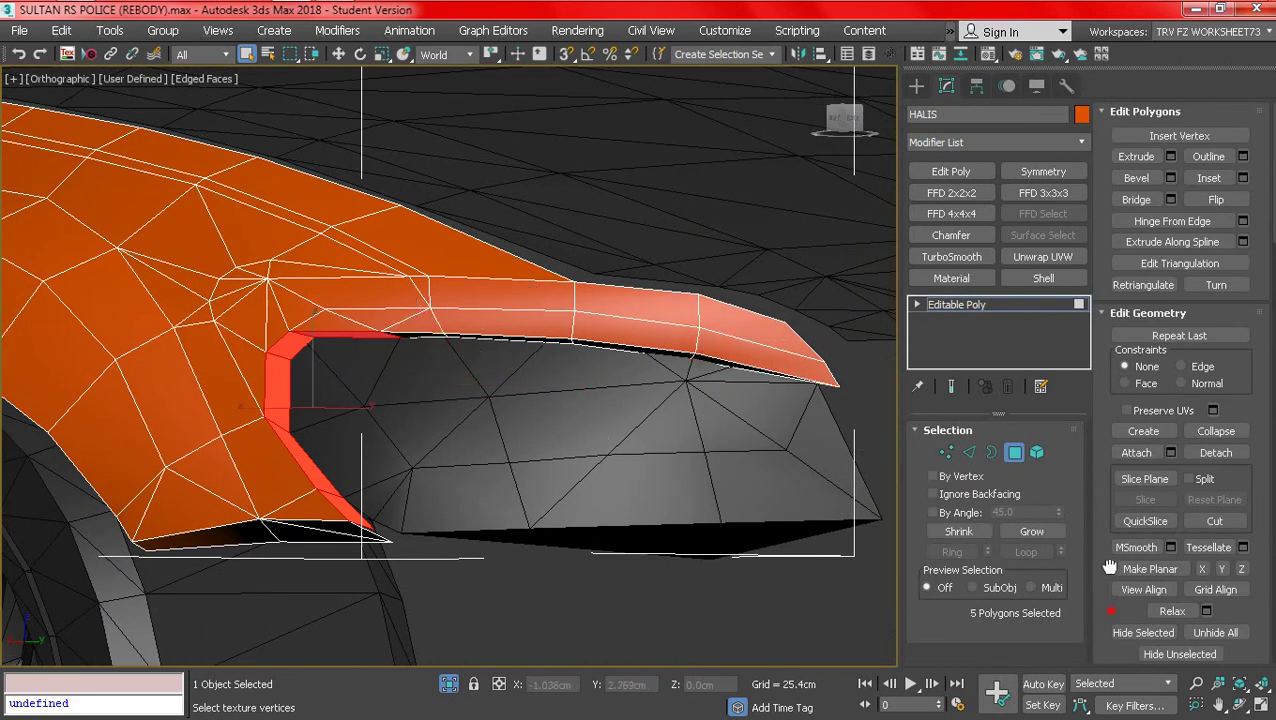
{"action": "scroll", "coordinate": [1110, 567], "scroll_direction": "down", "scroll_amount": 5}
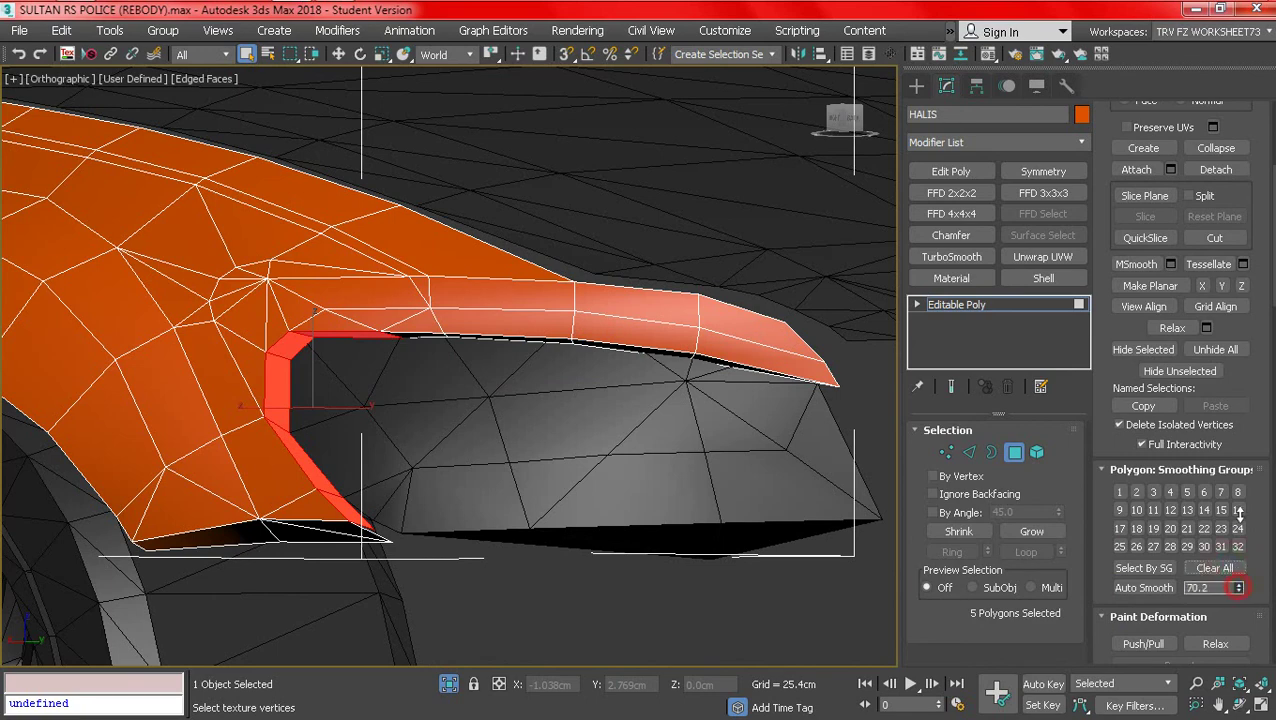
{"action": "left_click_drag", "start_coordinate": [1238, 511], "coordinate": [1238, 502]}
{"action": "left_click", "coordinate": [1155, 588]}
{"action": "left_click", "coordinate": [1014, 457]}
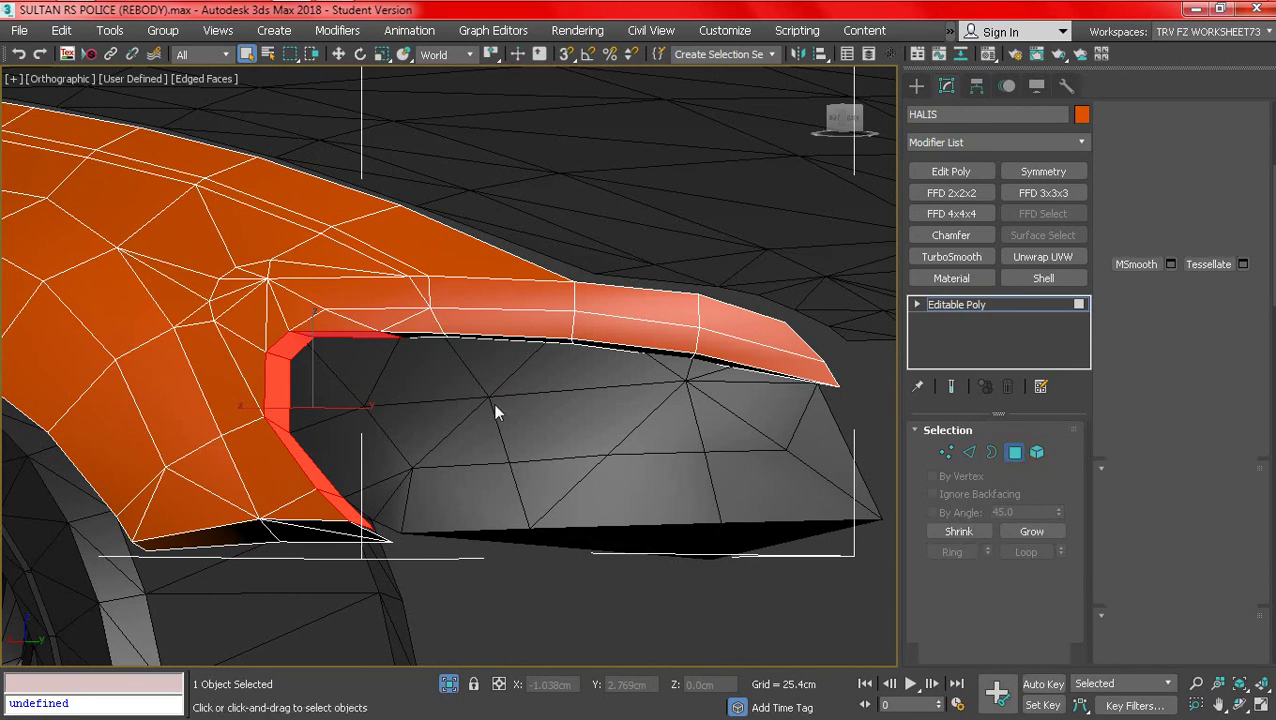
- Examine the fender's shading and its fit against the headlight and hood from the side, front and above
{"action": "scroll", "coordinate": [490, 403], "scroll_direction": "down", "scroll_amount": 2}
{"action": "key", "text": "F4"}
{"action": "left_click", "coordinate": [445, 377]}
{"action": "scroll", "coordinate": [445, 377], "scroll_direction": "down", "scroll_amount": 3}
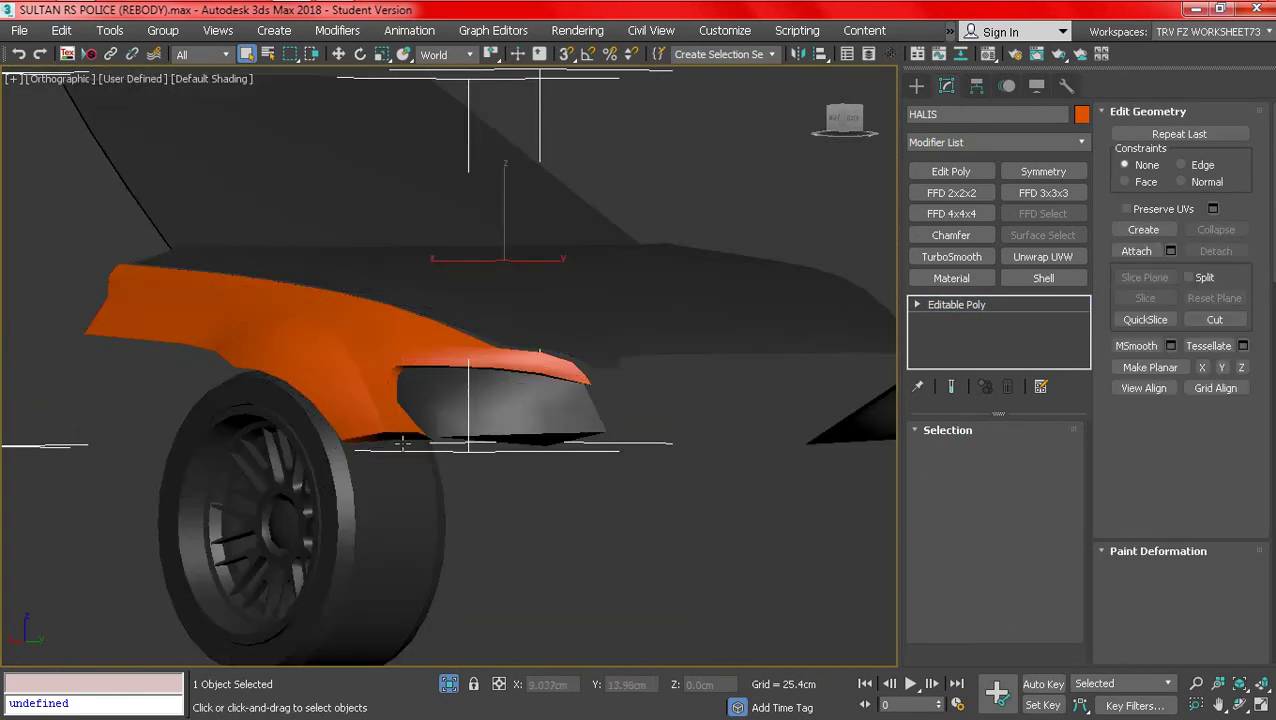
{"action": "middle_click_drag", "start_coordinate": [445, 377], "coordinate": [450, 456], "text": "alt"}
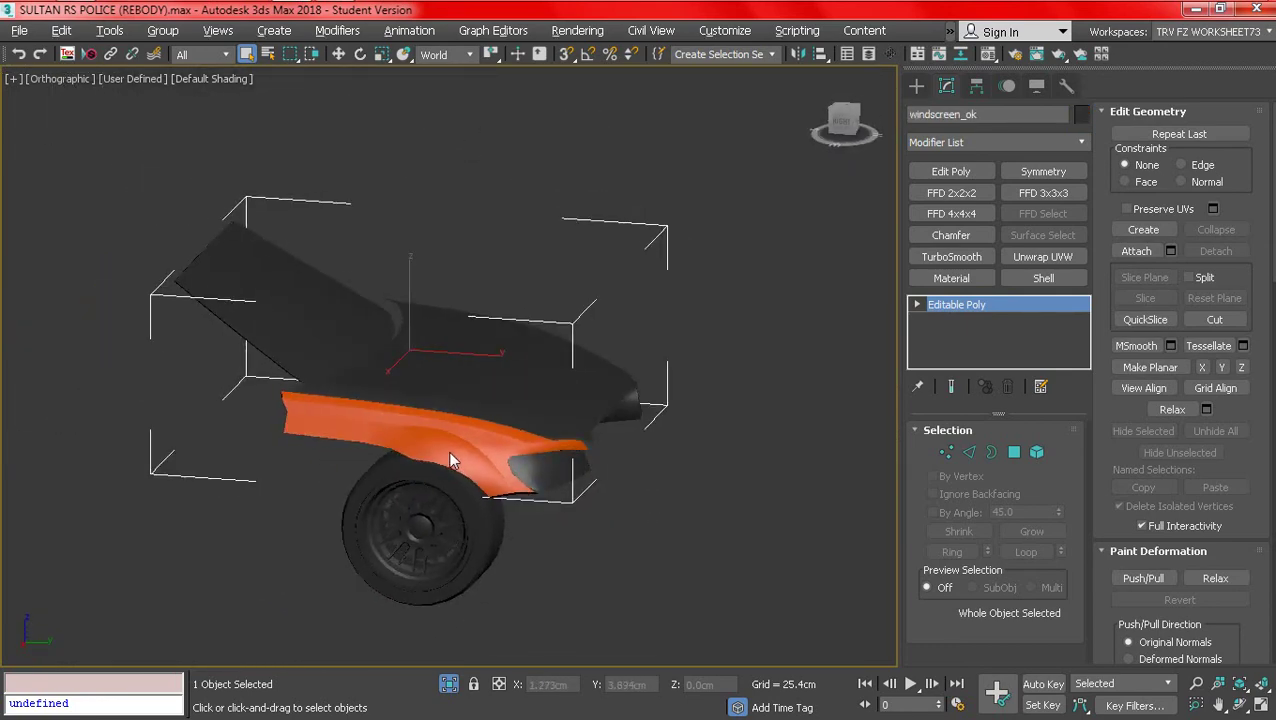
{"action": "scroll", "coordinate": [450, 456], "scroll_direction": "up", "scroll_amount": 5}
{"action": "scroll", "coordinate": [450, 456], "scroll_direction": "down", "scroll_amount": 4}
{"action": "scroll", "coordinate": [699, 484], "scroll_direction": "up", "scroll_amount": 5}
{"action": "middle_click_drag", "start_coordinate": [699, 484], "coordinate": [405, 272], "text": "alt"}
{"action": "scroll", "coordinate": [240, 400], "scroll_direction": "up", "scroll_amount": 4}
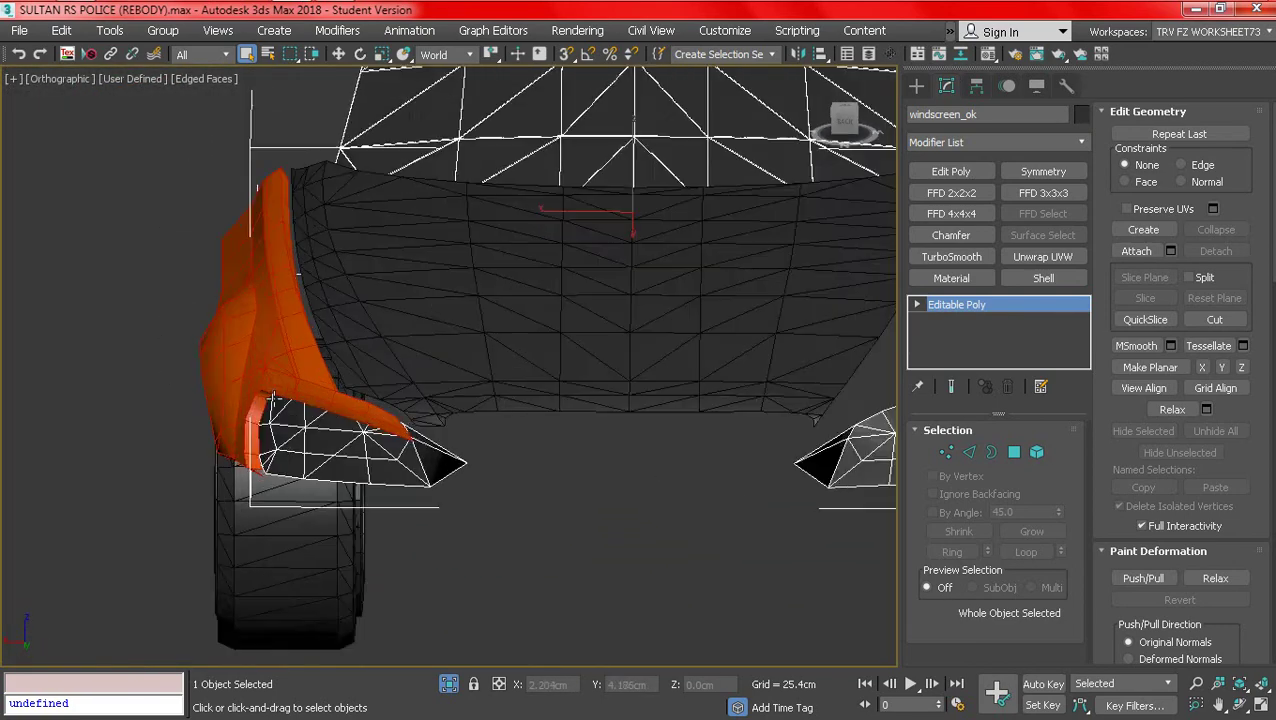
{"action": "scroll", "coordinate": [400, 370], "scroll_direction": "down", "scroll_amount": 4}
{"action": "mouse_move", "coordinate": [487, 399]}
{"action": "middle_mouse_down", "text": "alt"}
{"action": "mouse_move", "coordinate": [666, 464]}
{"action": "mouse_move", "coordinate": [688, 594]}
{"action": "mouse_move", "coordinate": [763, 510]}
{"action": "mouse_move", "coordinate": [558, 402]}
{"action": "mouse_move", "coordinate": [518, 447]}
{"action": "mouse_move", "coordinate": [462, 450]}
{"action": "mouse_move", "coordinate": [504, 401]}
{"action": "middle_mouse_up", "text": "alt"}
{"action": "scroll", "coordinate": [763, 510], "scroll_direction": "up", "scroll_amount": 4}
{"action": "scroll", "coordinate": [763, 510], "scroll_direction": "down", "scroll_amount": 4}
{"action": "scroll", "coordinate": [462, 450], "scroll_direction": "up", "scroll_amount": 5}
{"action": "key", "text": "F4"}
{"action": "scroll", "coordinate": [462, 448], "scroll_direction": "up", "scroll_amount": 2}
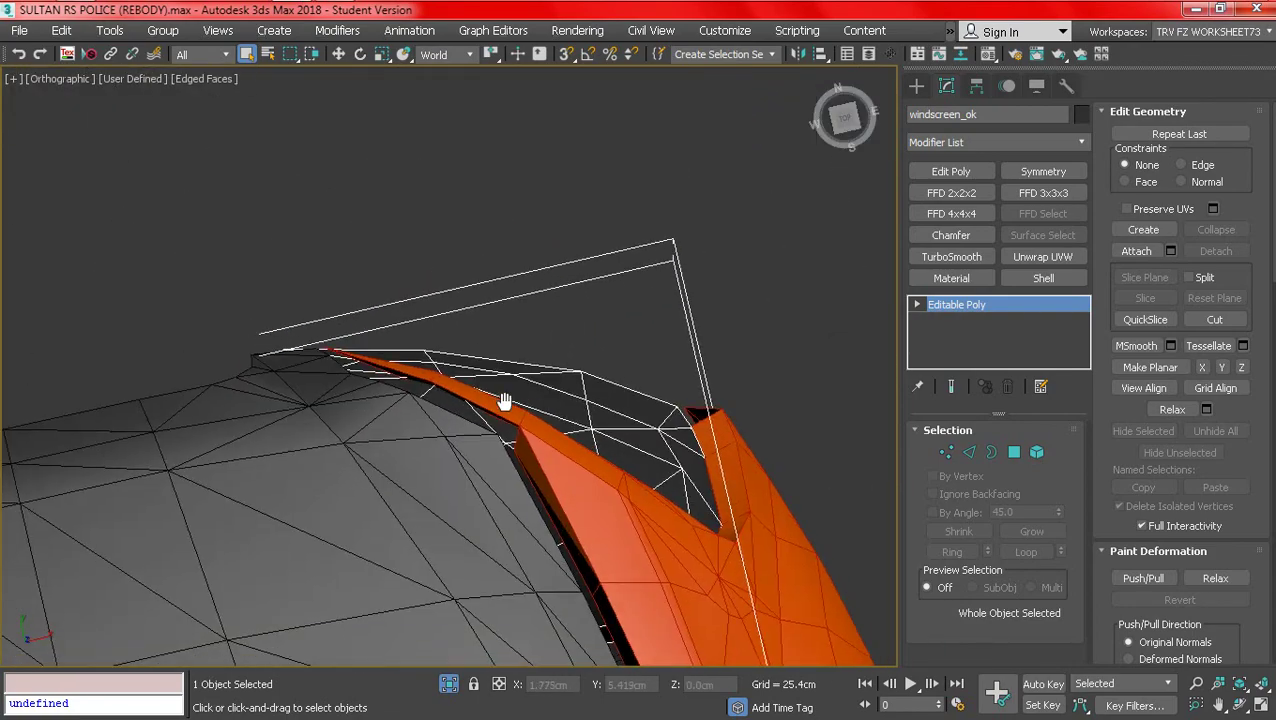
- Connect the two hood-side flange edges of the fender with one segment, slid toward the corner where the headlight strip begins
{"action": "left_click", "coordinate": [846, 120]}
{"action": "scroll", "coordinate": [712, 511], "scroll_direction": "down", "scroll_amount": 3}
{"action": "key", "text": "F4"}
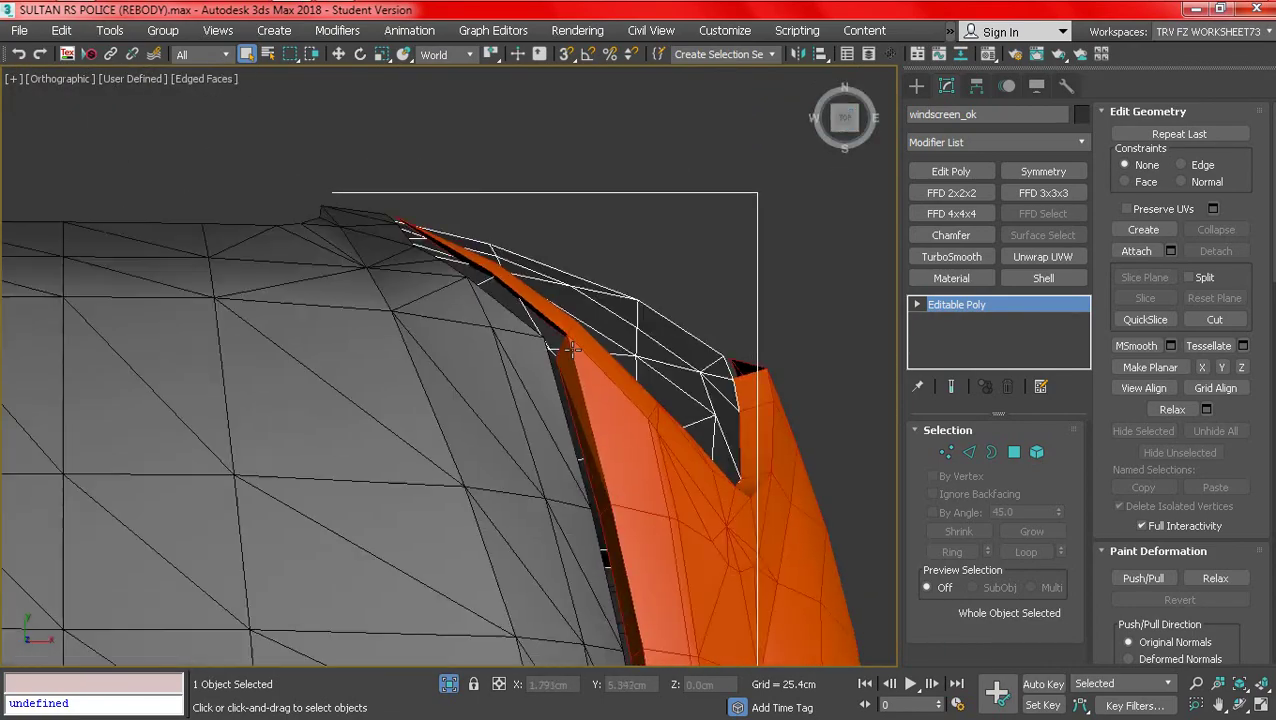
{"action": "scroll", "coordinate": [712, 511], "scroll_direction": "up", "scroll_amount": 1}
{"action": "left_click", "coordinate": [600, 380]}
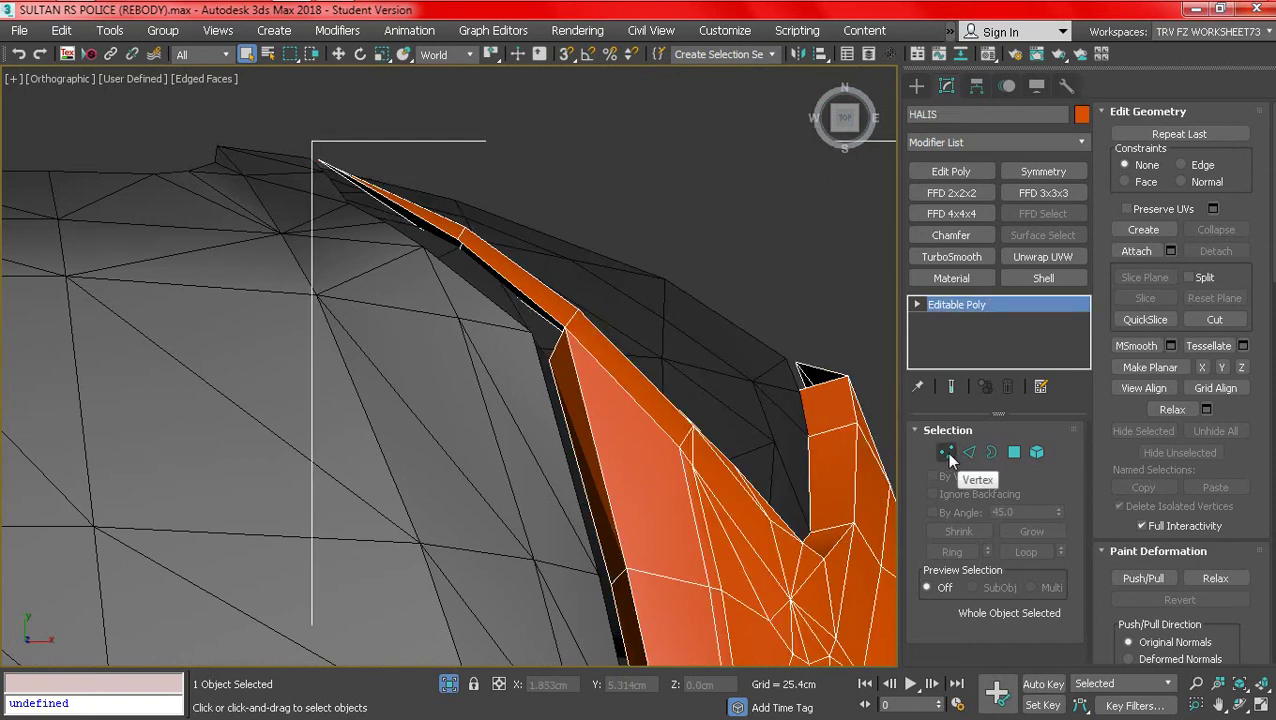
{"action": "left_click", "coordinate": [948, 454]}
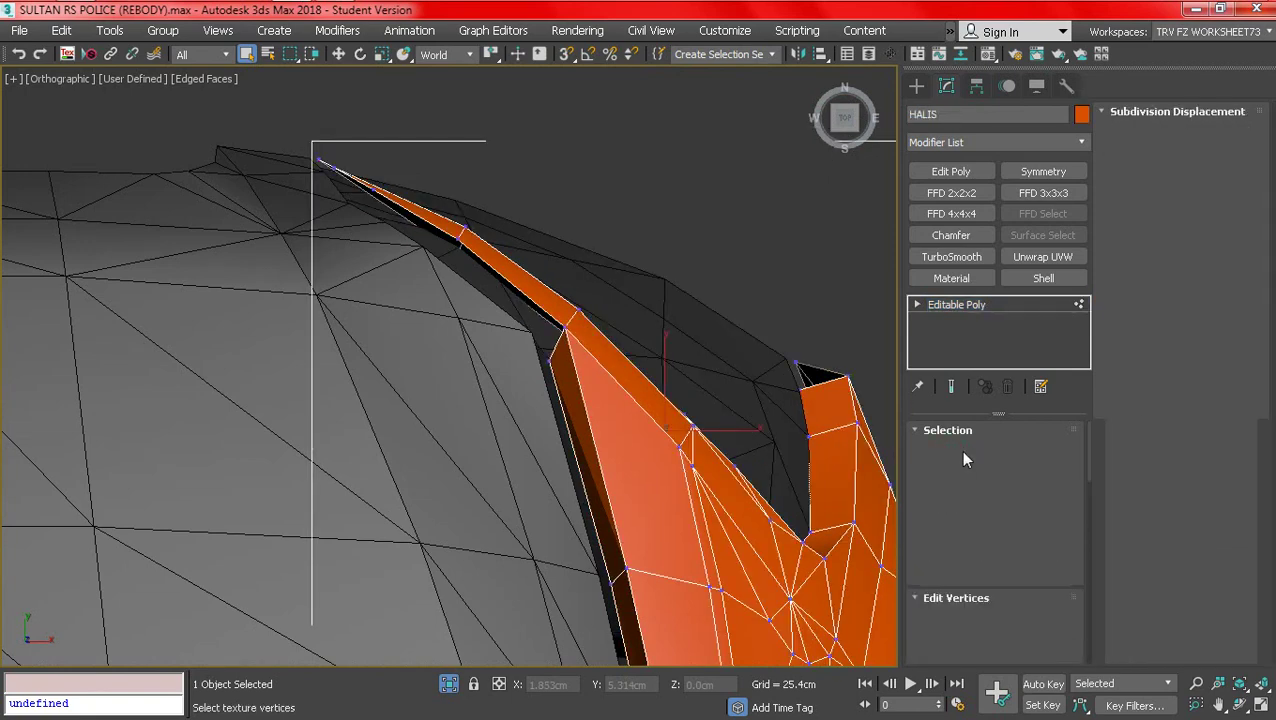
{"action": "key", "text": "2"}
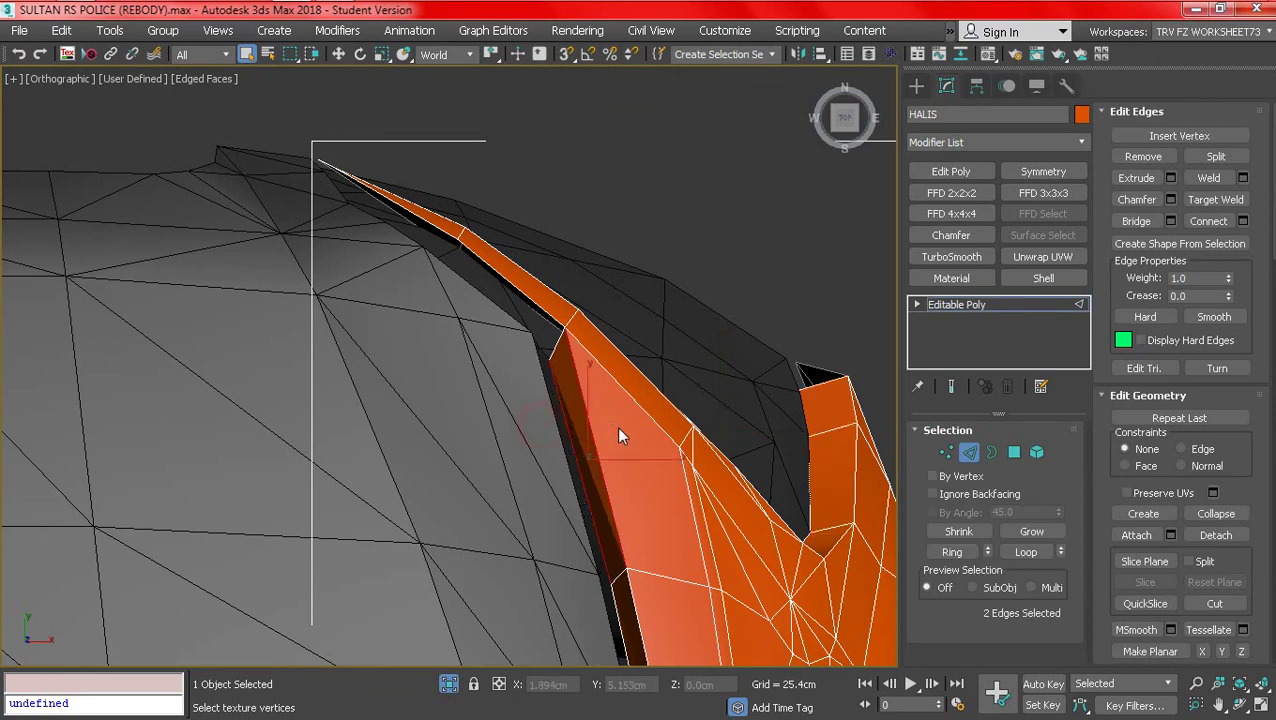
{"action": "left_click", "coordinate": [890, 58]}
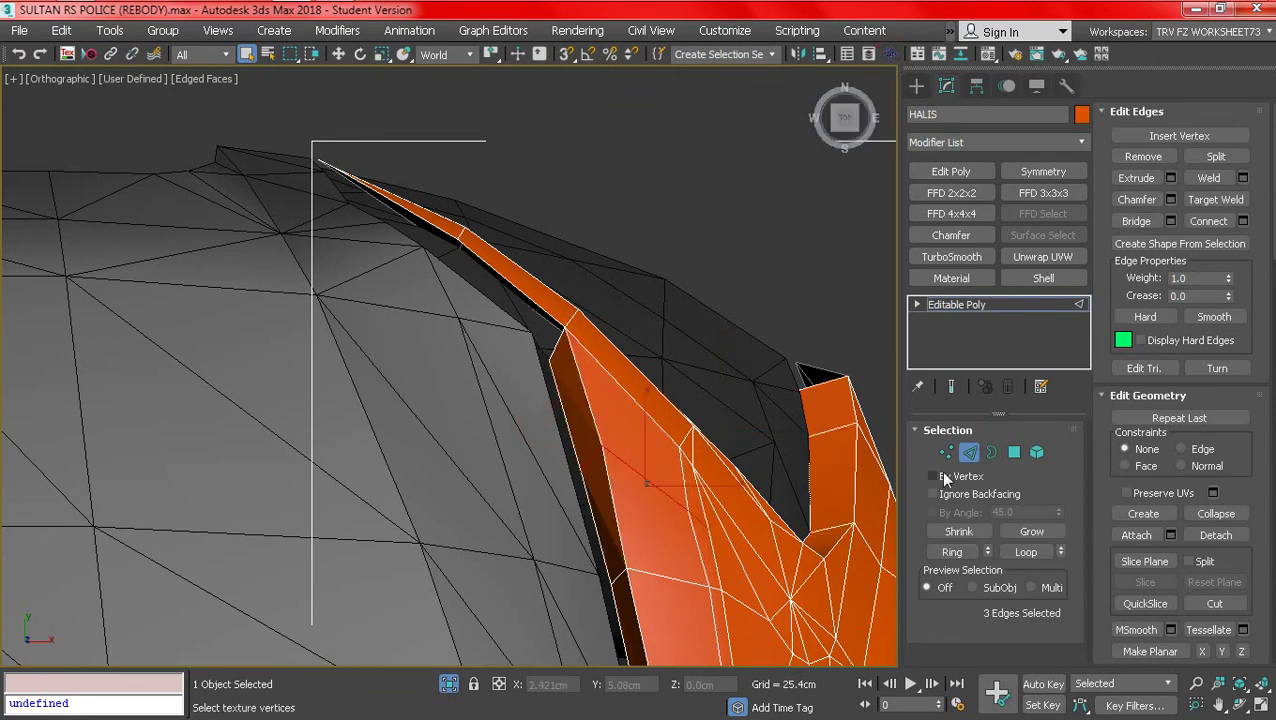
{"action": "key", "text": "ctrl+z"}
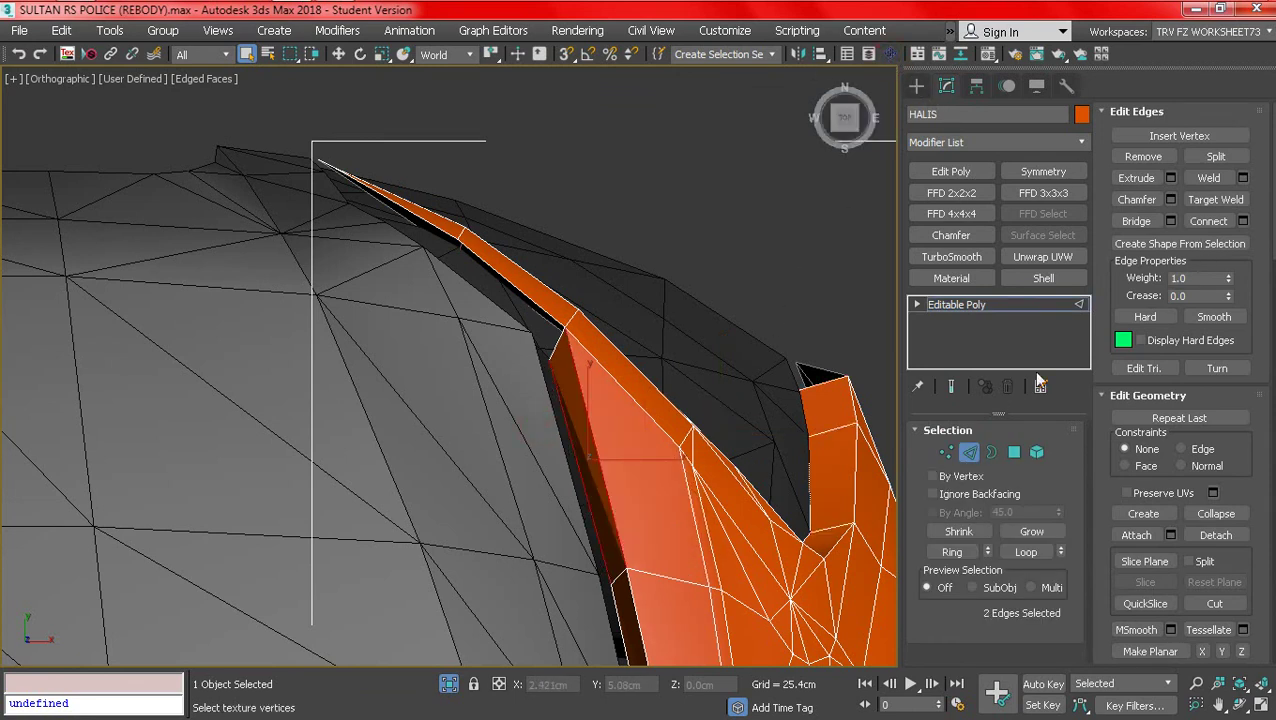
{"action": "left_click", "coordinate": [1242, 222]}
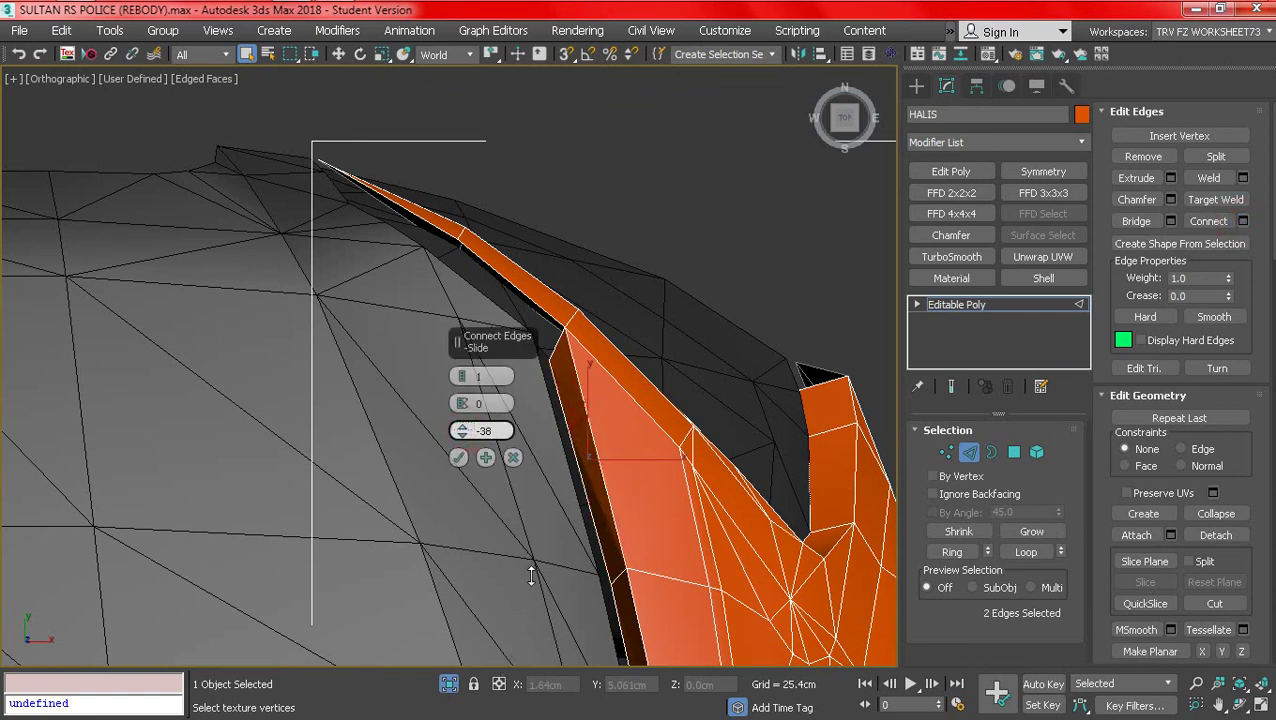
{"action": "left_click", "coordinate": [462, 431]}
{"action": "left_click", "coordinate": [456, 457]}
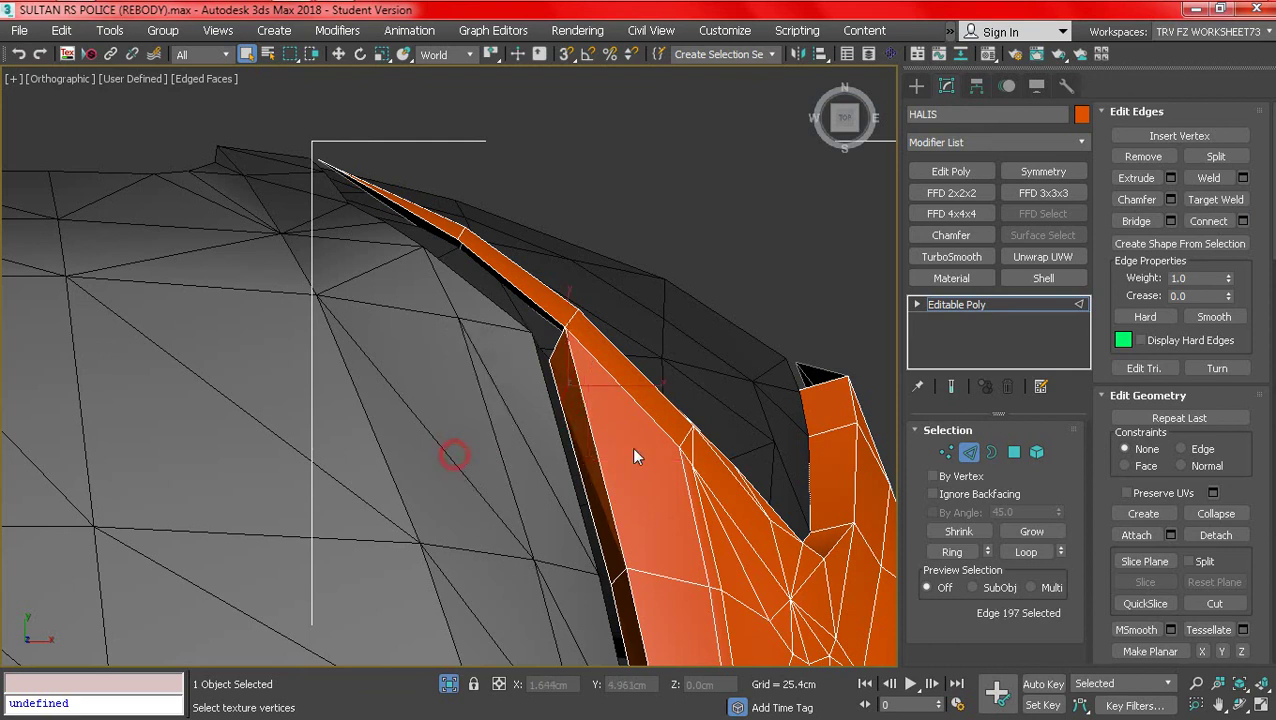
- Join the new upper flange vertex to the vertex on the strip's upper crease with an edge
{"action": "left_click", "coordinate": [945, 453]}
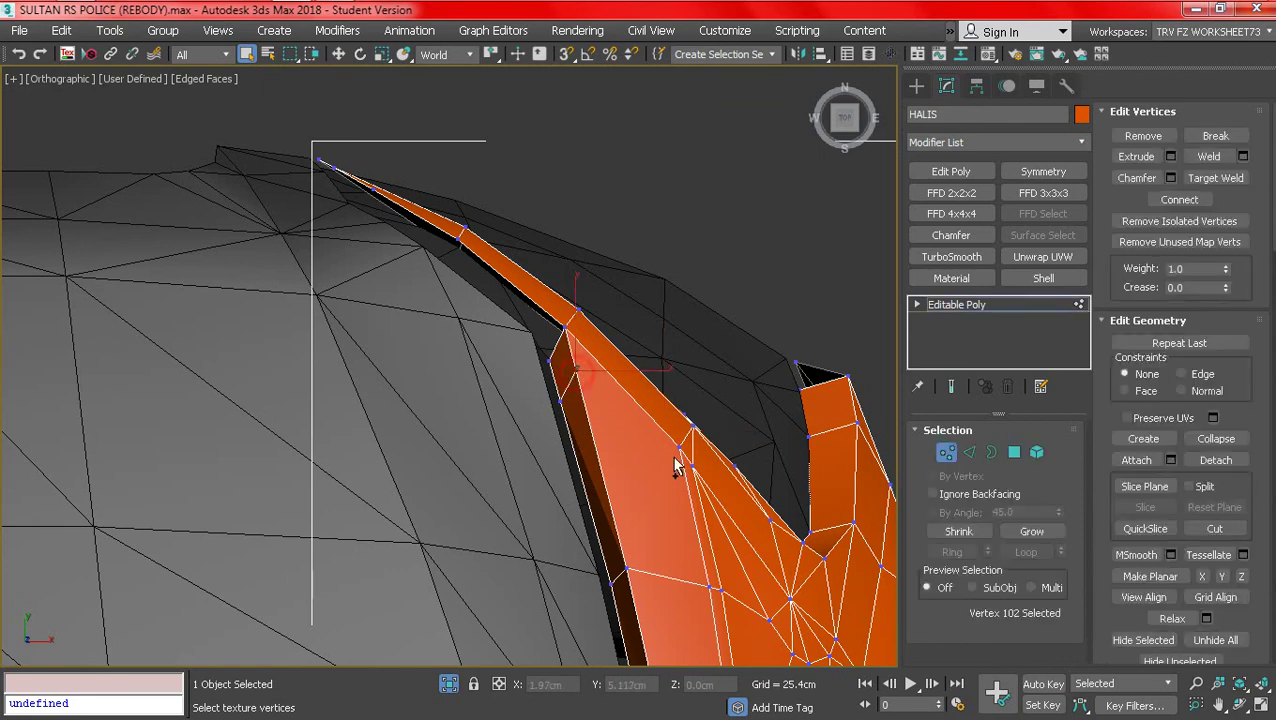
{"action": "scroll", "coordinate": [571, 424], "scroll_direction": "up", "scroll_amount": 2}
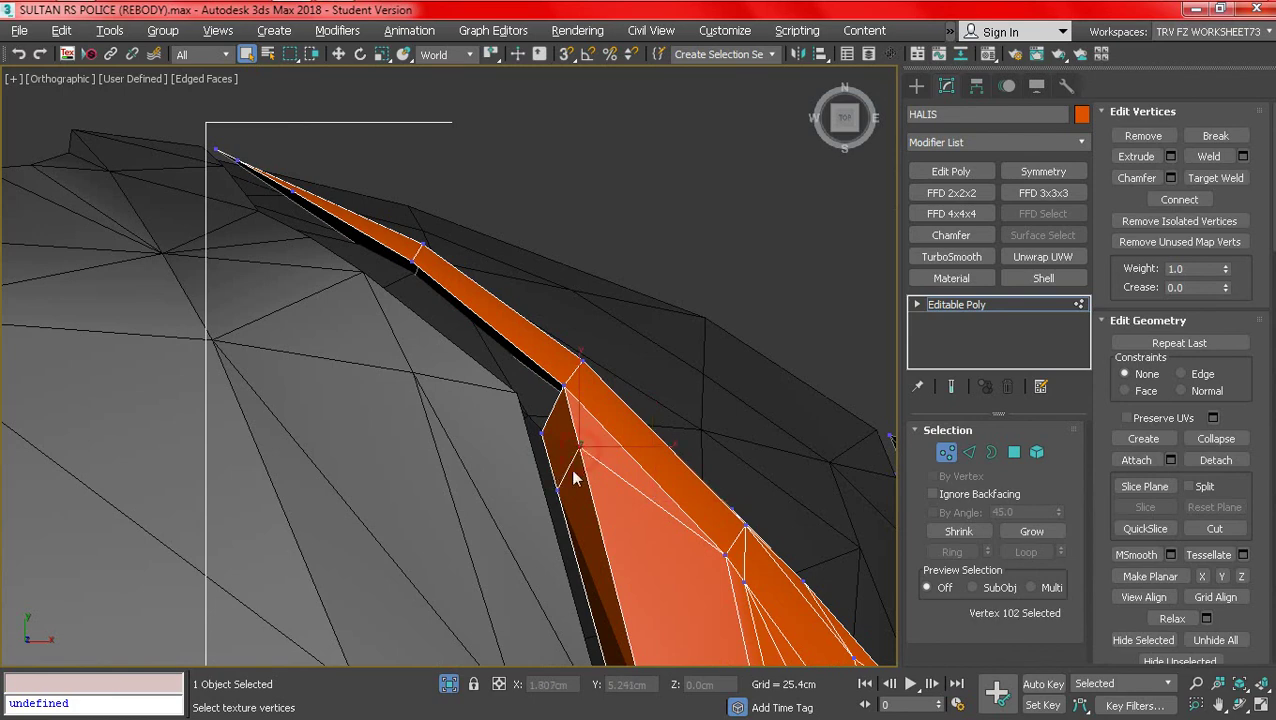
{"action": "scroll", "coordinate": [574, 472], "scroll_direction": "down", "scroll_amount": 2}
{"action": "middle_click_drag", "start_coordinate": [585, 472], "coordinate": [516, 400]}
{"action": "scroll", "coordinate": [490, 393], "scroll_direction": "up", "scroll_amount": 1}
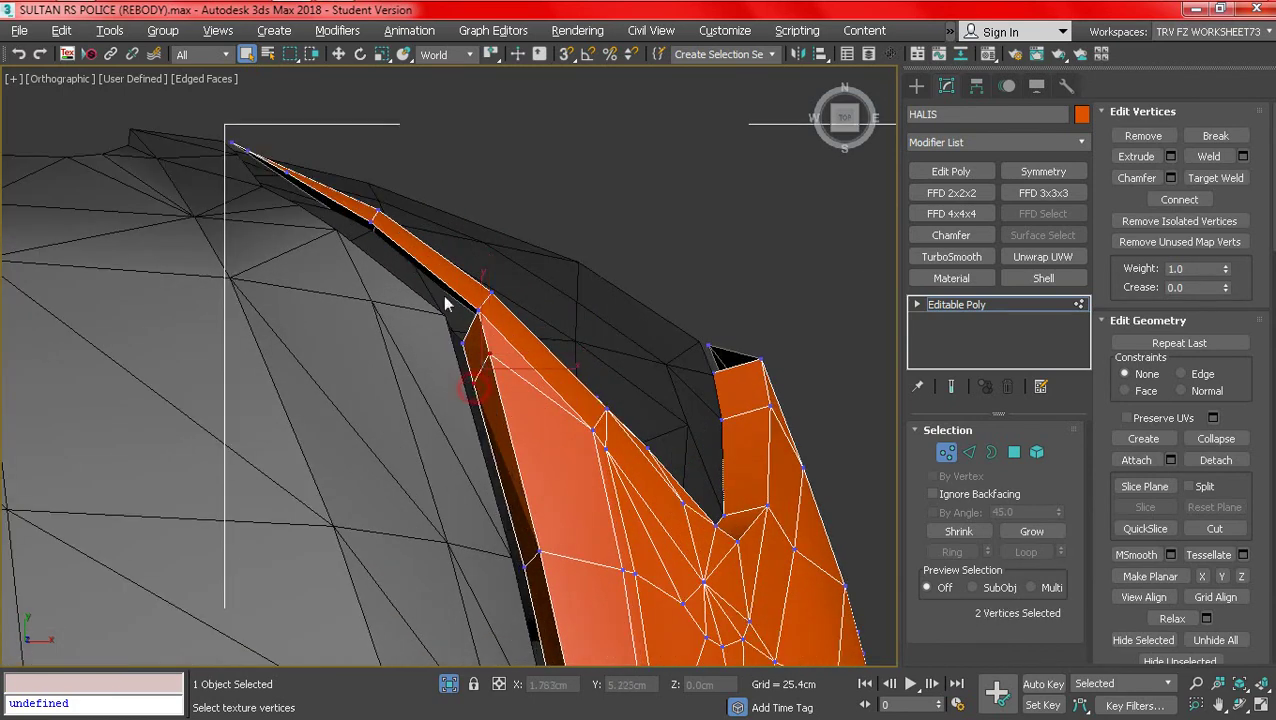
- Move the two new flange vertices slightly outward and back to round the corner between the hood line and headlight strip
{"action": "left_click", "coordinate": [339, 55]}
{"action": "scroll", "coordinate": [490, 347], "scroll_direction": "up", "scroll_amount": 2}
{"action": "left_click_drag", "start_coordinate": [532, 393], "coordinate": [547, 416]}
{"action": "scroll", "coordinate": [545, 425], "scroll_direction": "down", "scroll_amount": 2}
{"action": "mouse_move", "coordinate": [537, 444]}
{"action": "middle_mouse_down", "text": "alt"}
{"action": "mouse_move", "coordinate": [221, 335]}
{"action": "mouse_move", "coordinate": [231, 320]}
{"action": "middle_mouse_up", "text": "alt"}
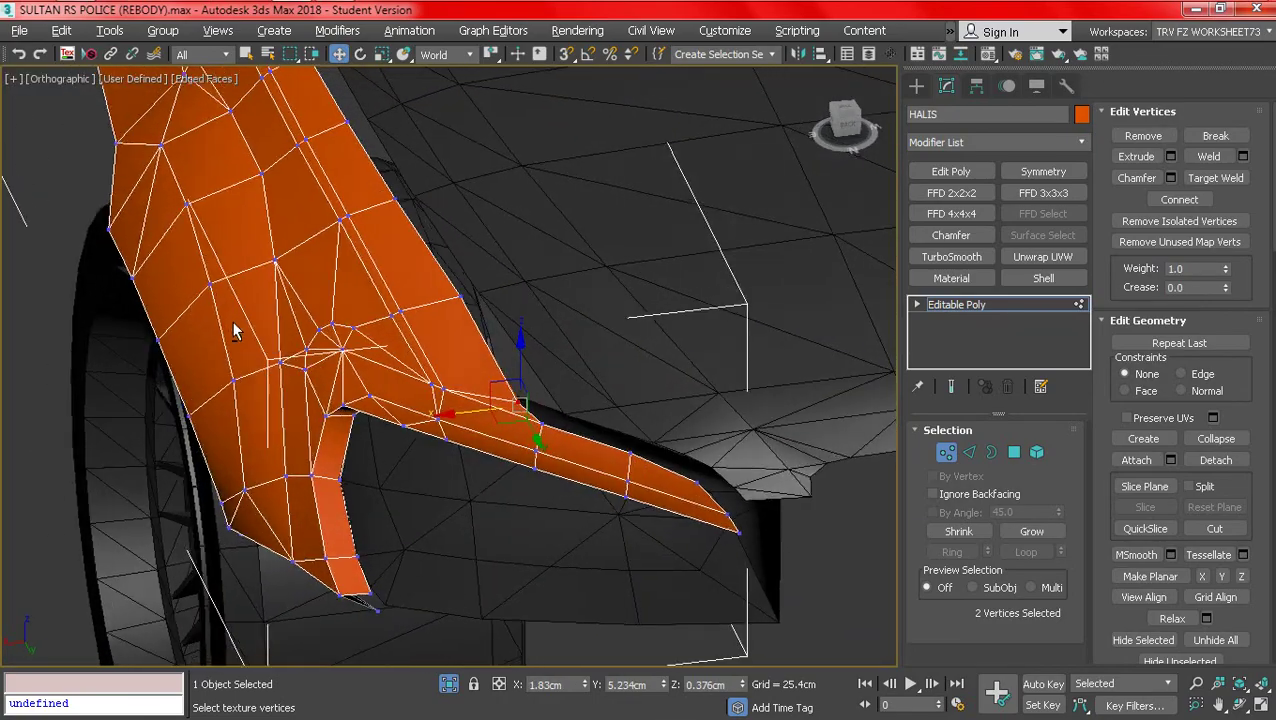
{"action": "key", "text": "q"}
{"action": "key", "text": "F4"}
{"action": "key", "text": "F4"}
{"action": "scroll", "coordinate": [540, 506], "scroll_direction": "down", "scroll_amount": 2}
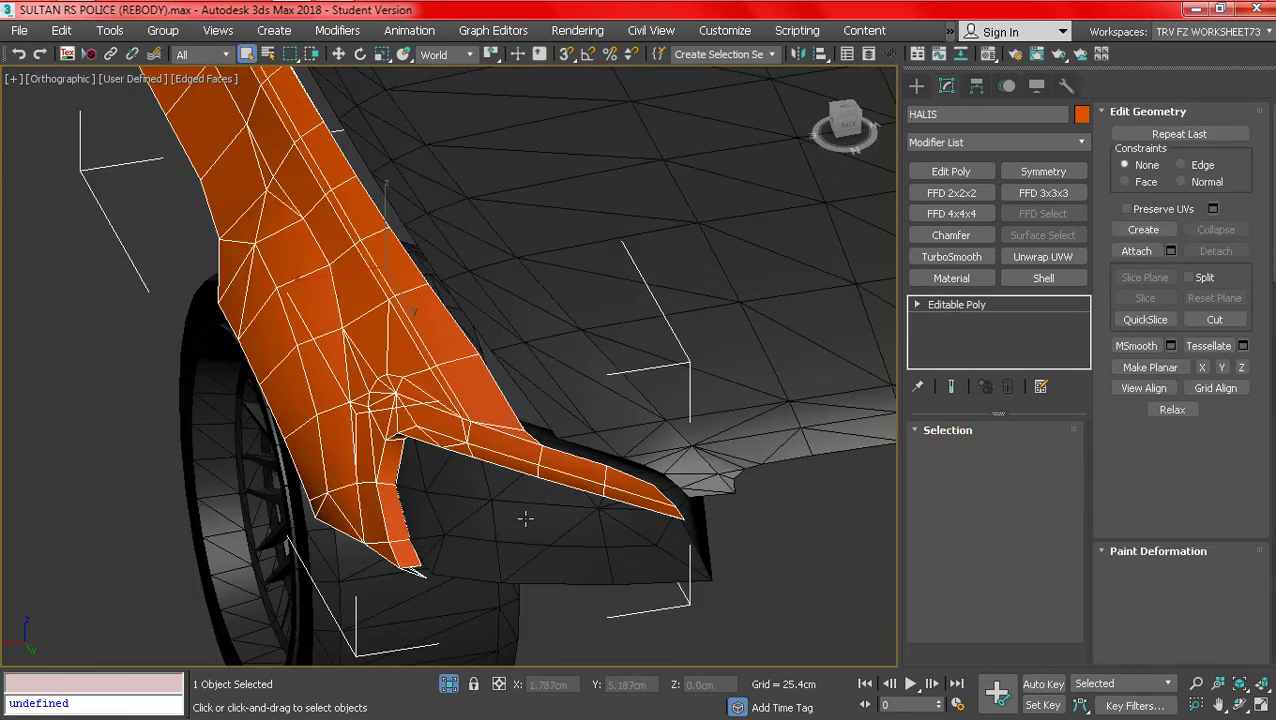
- Examine the fender's outline against the hood and headlight from the front and from directly above
{"action": "left_click", "coordinate": [521, 519]}
{"action": "scroll", "coordinate": [493, 478], "scroll_direction": "down", "scroll_amount": 1}
{"action": "middle_click_drag", "start_coordinate": [493, 478], "coordinate": [445, 420], "text": "alt"}
{"action": "key", "text": "F4"}
{"action": "middle_click_drag", "start_coordinate": [445, 420], "coordinate": [447, 549]}
{"action": "key", "text": "F4"}
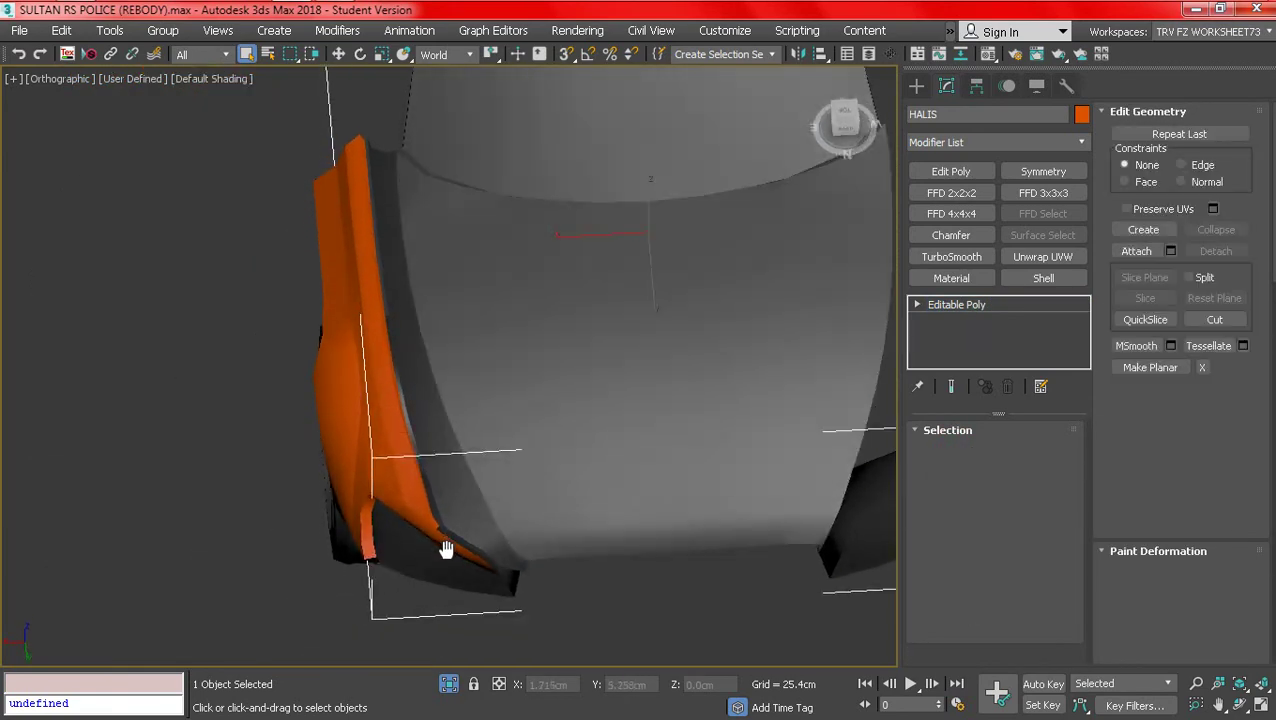
{"action": "left_click", "coordinate": [835, 163]}
{"action": "left_click", "coordinate": [847, 119]}
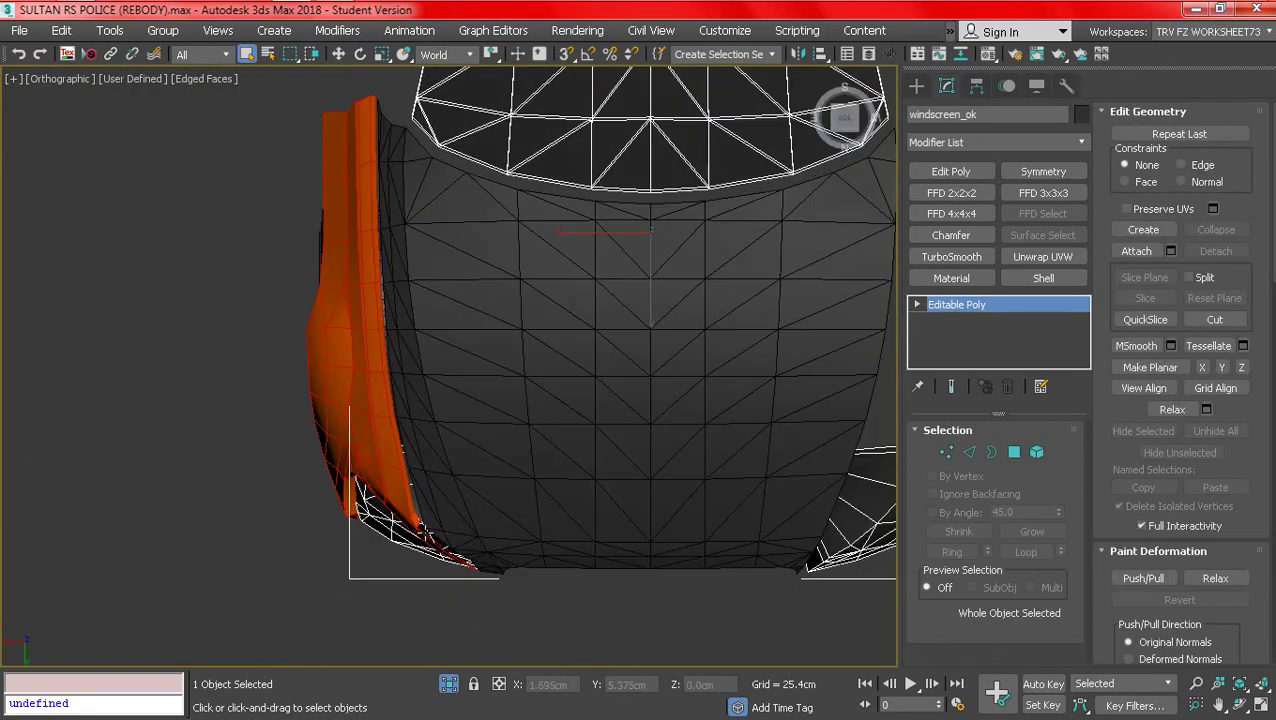
{"action": "key", "text": "F4"}
{"action": "scroll", "coordinate": [404, 530], "scroll_direction": "up", "scroll_amount": 4}
{"action": "key", "text": "F4"}
- Lower the five fender vertices across the headlight strip just ahead of the hood-side corner by about 0.013 cm
{"action": "left_click", "coordinate": [404, 485]}
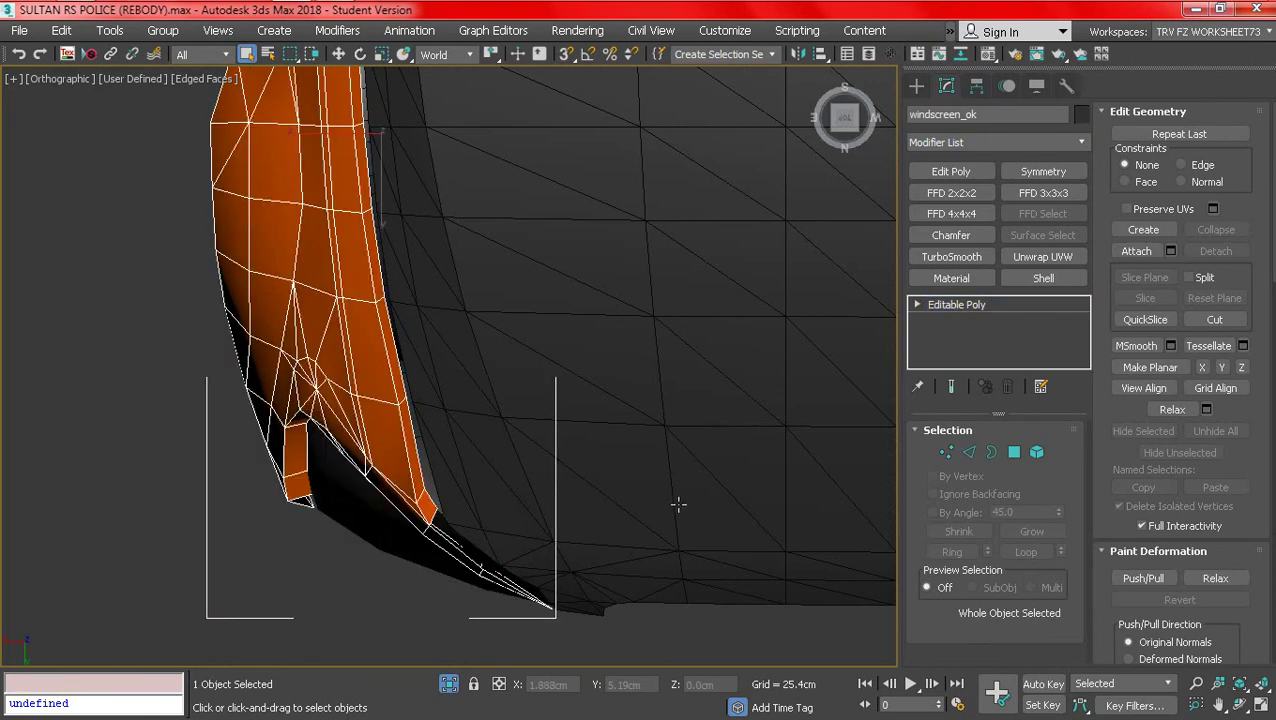
{"action": "left_click", "coordinate": [948, 453]}
{"action": "scroll", "coordinate": [430, 492], "scroll_direction": "up", "scroll_amount": 3}
{"action": "middle_click_drag", "start_coordinate": [431, 492], "coordinate": [468, 454]}
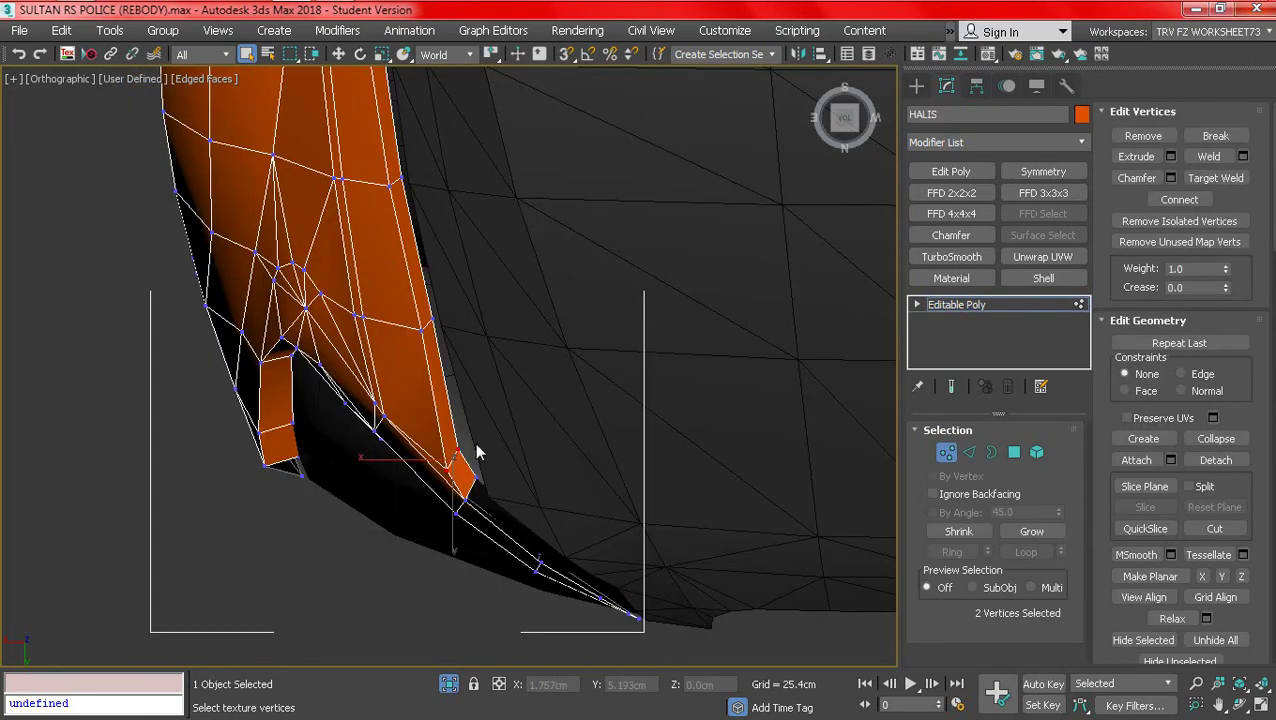
{"action": "key", "text": "F3"}
{"action": "left_click_drag", "start_coordinate": [442, 521], "coordinate": [453, 542]}
{"action": "key", "text": "F3"}
{"action": "left_click", "coordinate": [338, 54]}
{"action": "middle_click_drag", "start_coordinate": [453, 542], "coordinate": [700, 240], "text": "alt"}
{"action": "scroll", "coordinate": [480, 420], "scroll_direction": "up", "scroll_amount": 6}
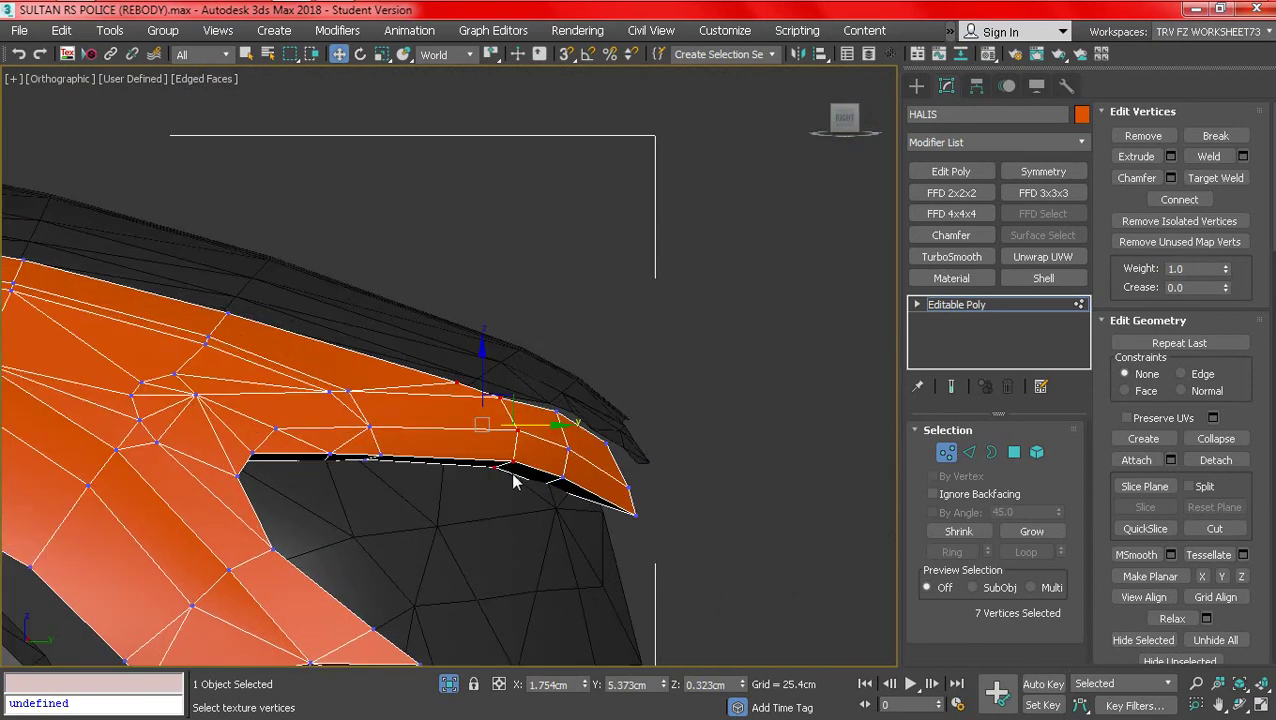
{"action": "key", "text": "F3"}
{"action": "key", "text": "F3"}
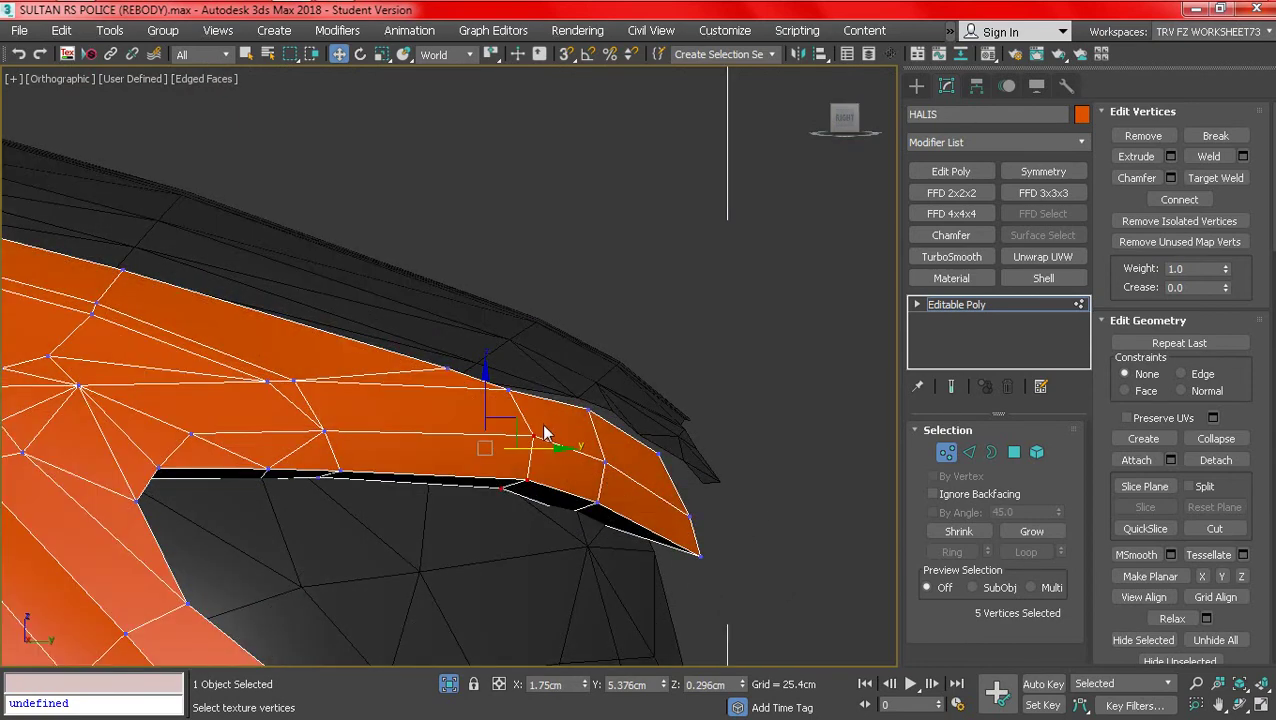
{"action": "left_click_drag", "start_coordinate": [488, 393], "coordinate": [489, 398]}
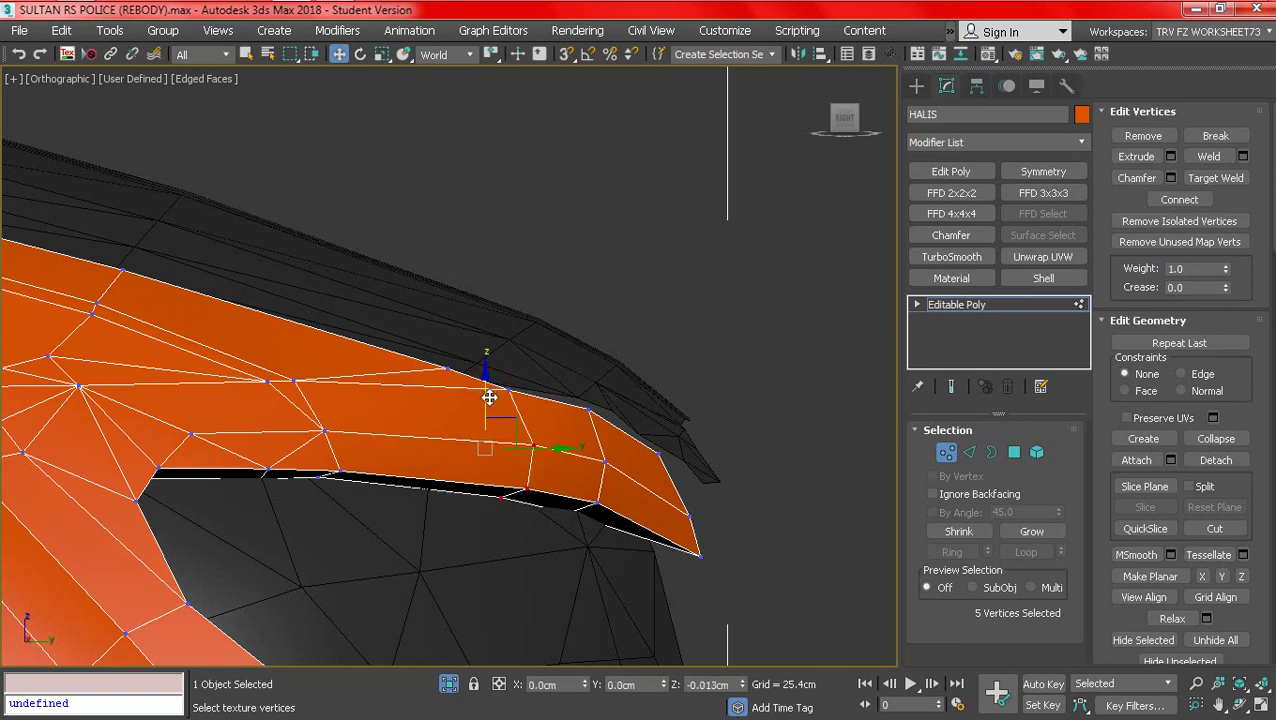
- Move the lower tip vertex of the headlight strip back along Y by about 0.017 cm
{"action": "key", "text": "F3"}
{"action": "scroll", "coordinate": [568, 430], "scroll_direction": "down", "scroll_amount": 2}
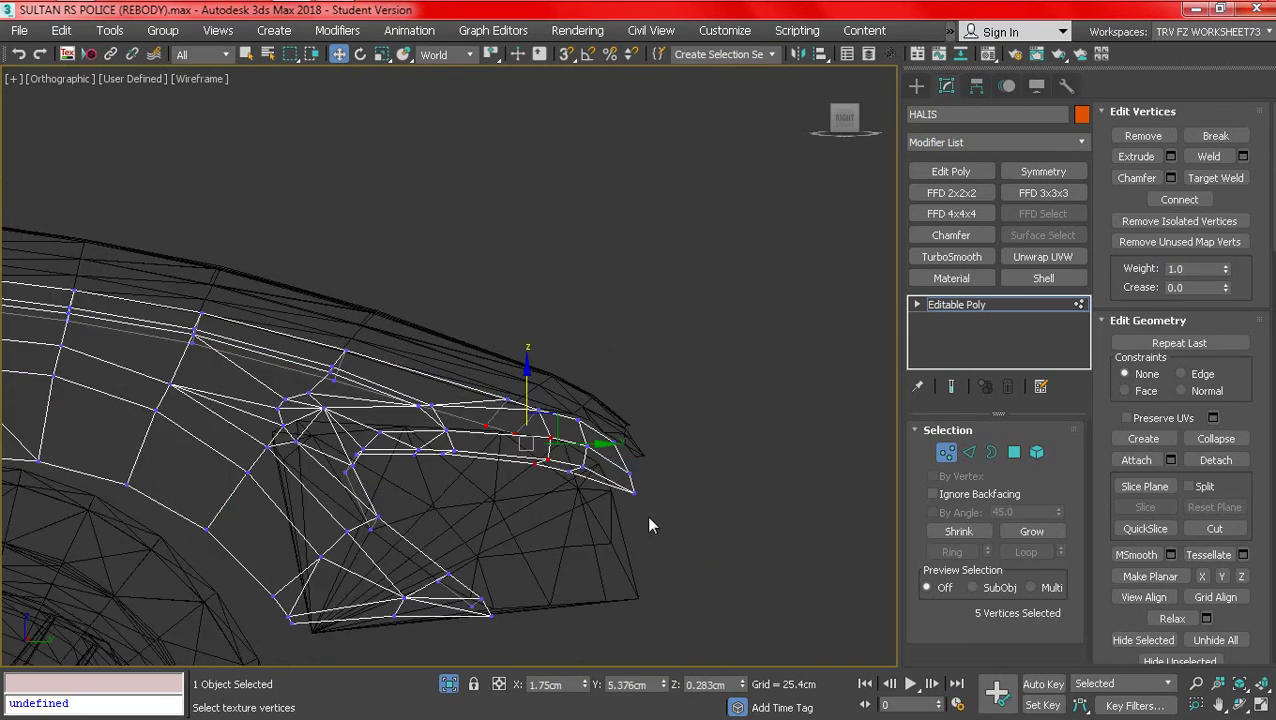
{"action": "key", "text": "F3"}
{"action": "left_click_drag", "start_coordinate": [648, 518], "coordinate": [604, 487]}
{"action": "scroll", "coordinate": [618, 492], "scroll_direction": "up", "scroll_amount": 1}
{"action": "left_click_drag", "start_coordinate": [681, 497], "coordinate": [672, 506]}
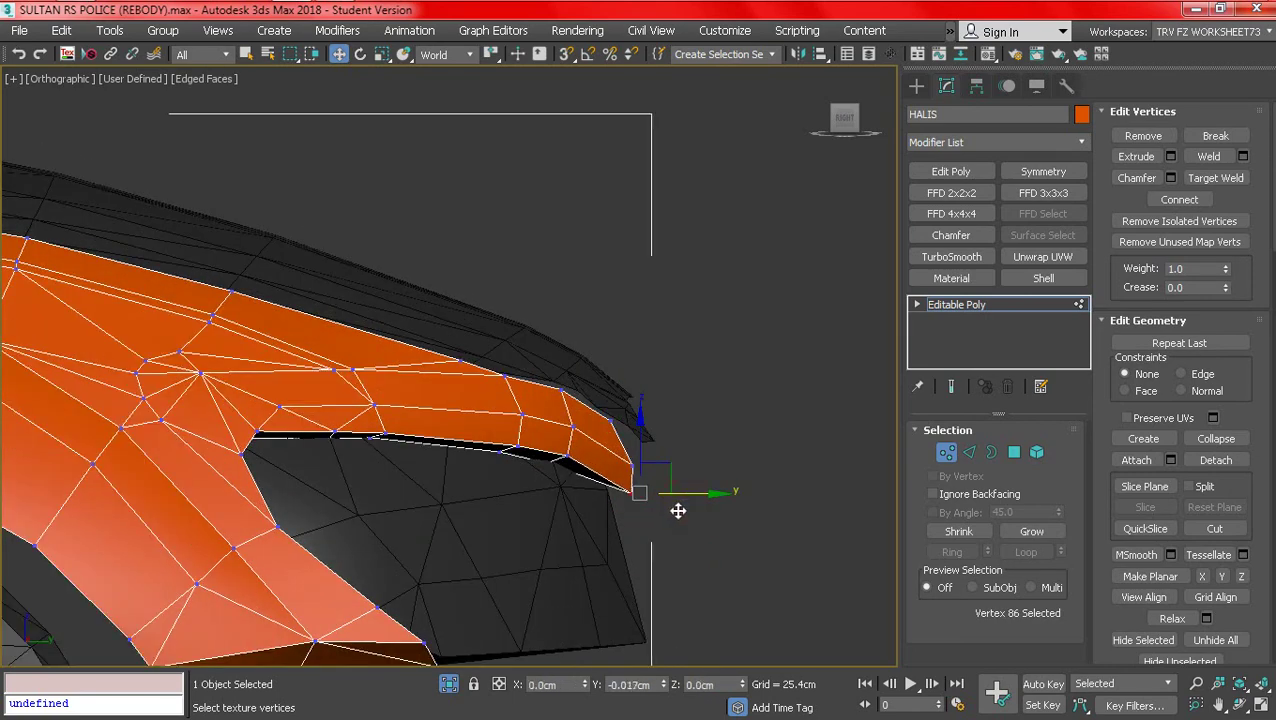
- Examine the fender's shading and headlight strip from the side, front and below, with and without edged faces
{"action": "key", "text": "q"}
{"action": "middle_click_drag", "start_coordinate": [555, 549], "coordinate": [732, 470], "text": "alt"}
{"action": "left_click", "coordinate": [946, 452]}
{"action": "left_click", "coordinate": [500, 510]}
{"action": "left_click", "coordinate": [493, 507]}
{"action": "scroll", "coordinate": [518, 533], "scroll_direction": "up", "scroll_amount": 4}
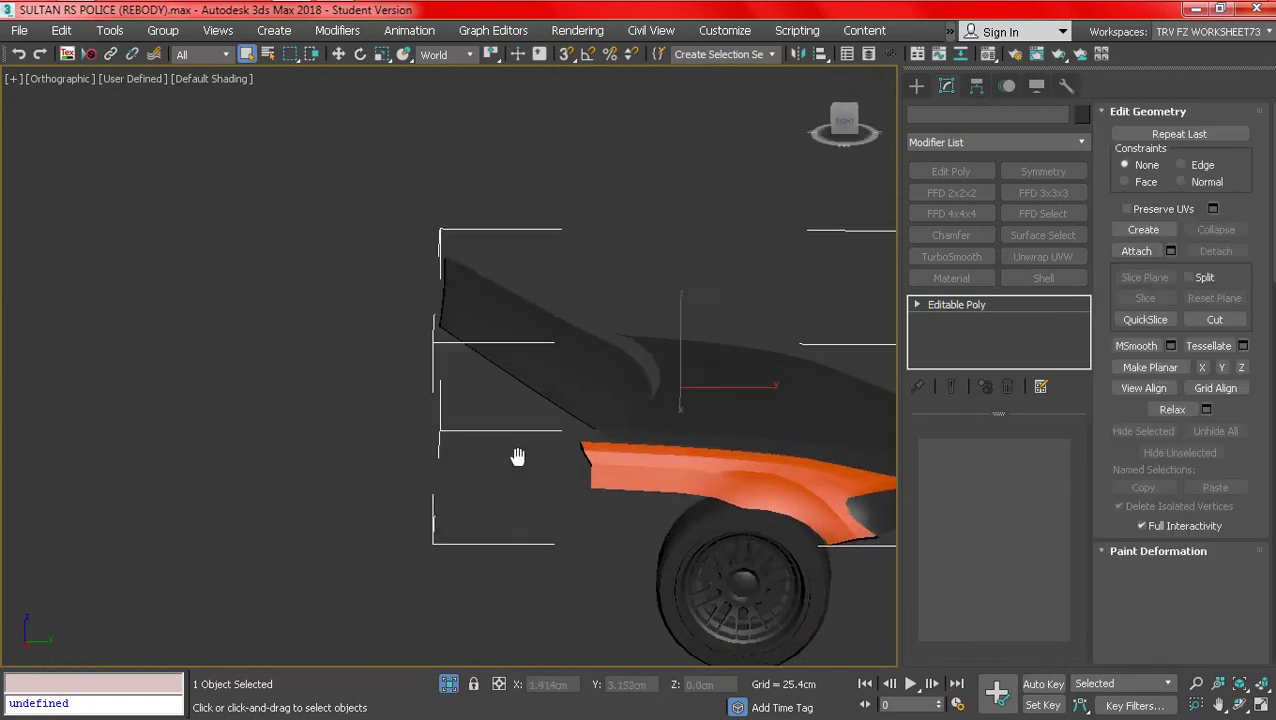
{"action": "key", "text": "F4"}
{"action": "mouse_move", "coordinate": [580, 387]}
{"action": "middle_mouse_down", "text": "alt"}
{"action": "mouse_move", "coordinate": [594, 456]}
{"action": "mouse_move", "coordinate": [547, 323]}
{"action": "mouse_move", "coordinate": [642, 704]}
{"action": "middle_mouse_up", "text": "alt"}
{"action": "scroll", "coordinate": [517, 347], "scroll_direction": "up", "scroll_amount": 2}
{"action": "key", "text": "F4"}
{"action": "key", "text": "F4"}
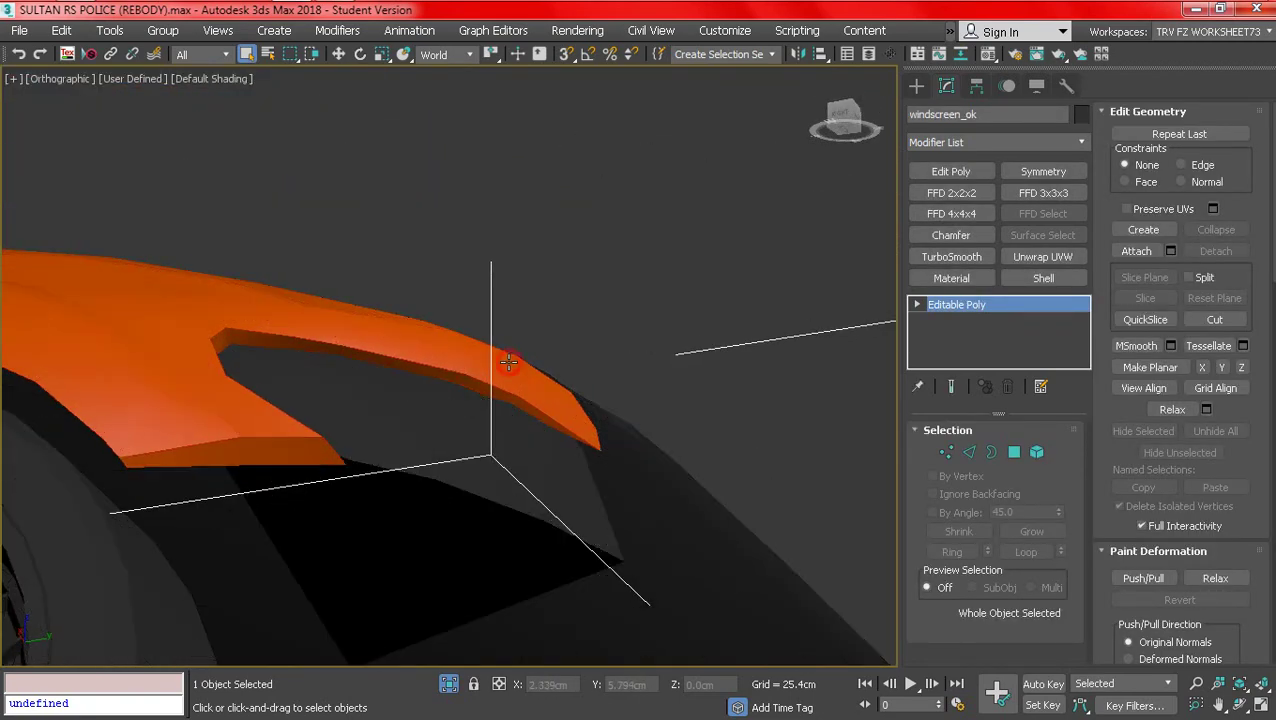
{"action": "left_click", "coordinate": [509, 363]}
{"action": "key", "text": "F4"}
{"action": "scroll", "coordinate": [509, 361], "scroll_direction": "down", "scroll_amount": 3}
{"action": "middle_click_drag", "start_coordinate": [509, 361], "coordinate": [478, 374], "text": "alt"}
{"action": "scroll", "coordinate": [478, 374], "scroll_direction": "up", "scroll_amount": 3}
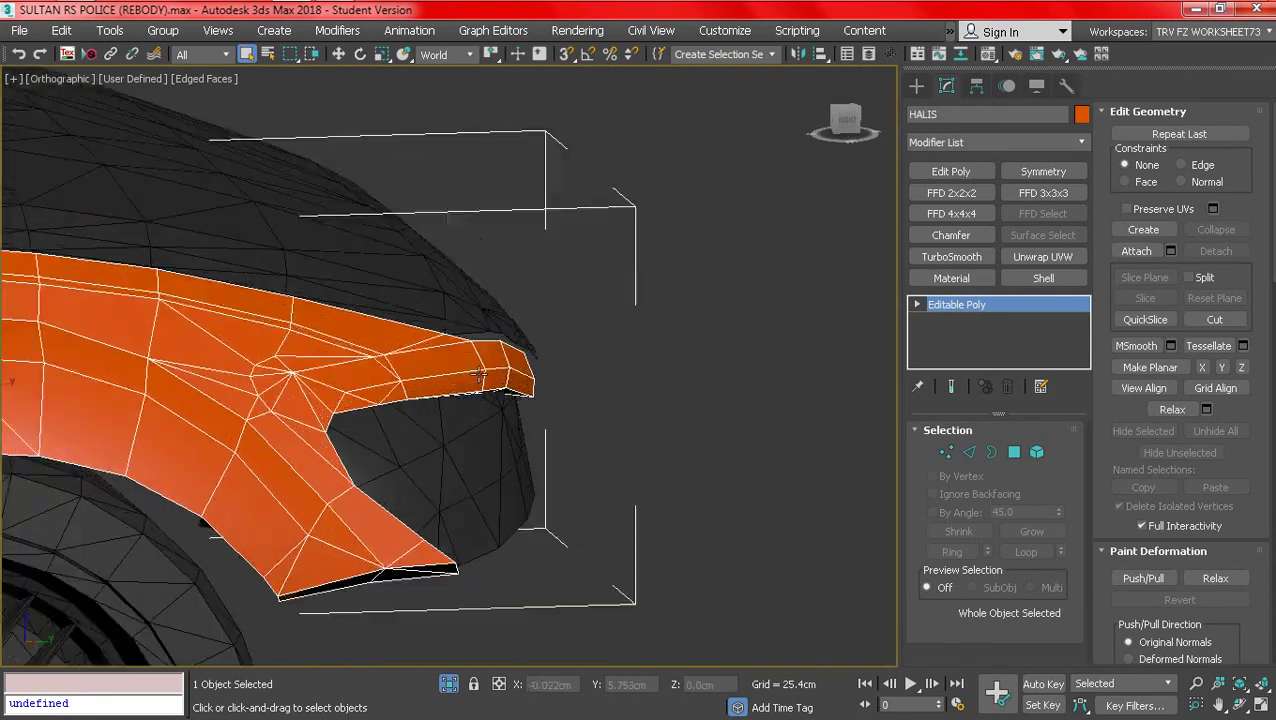
- Lower the crease vertex and lower-edge vertex nearest the headlight strip's tip slightly in the right side view
{"action": "left_click", "coordinate": [853, 133]}
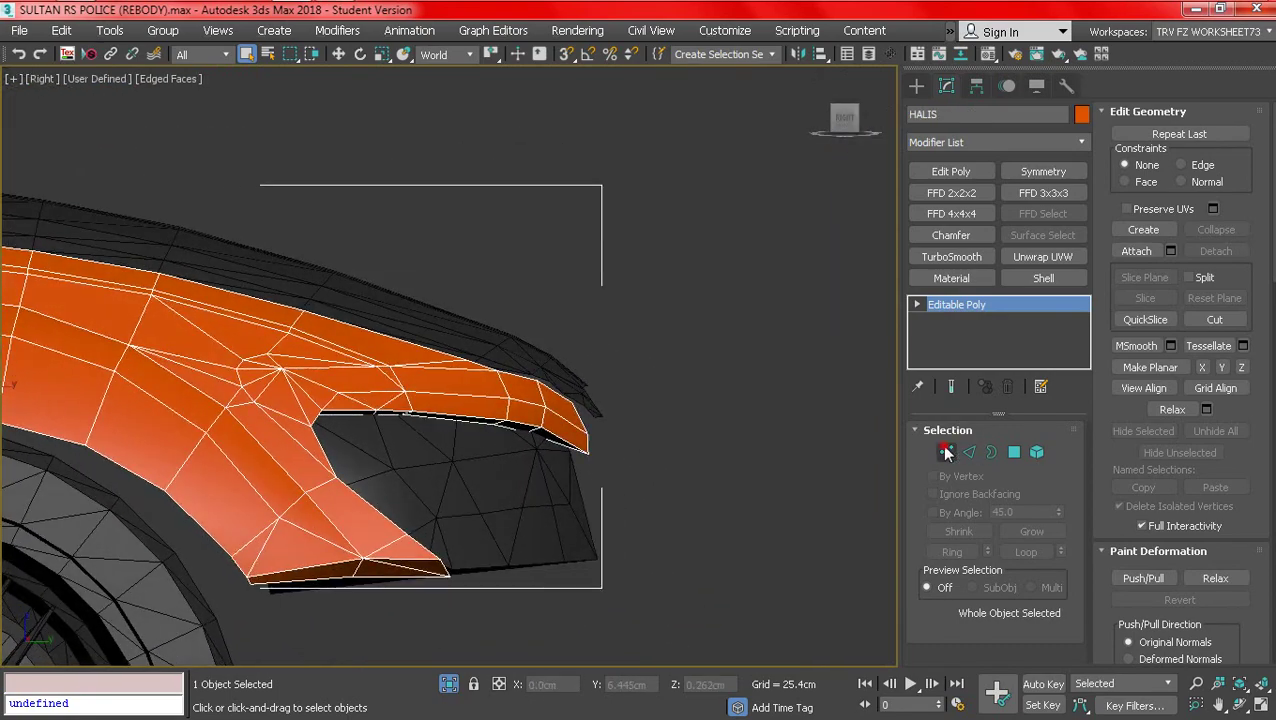
{"action": "key", "text": "1"}
{"action": "key", "text": "F3"}
{"action": "scroll", "coordinate": [536, 430], "scroll_direction": "up", "scroll_amount": 1}
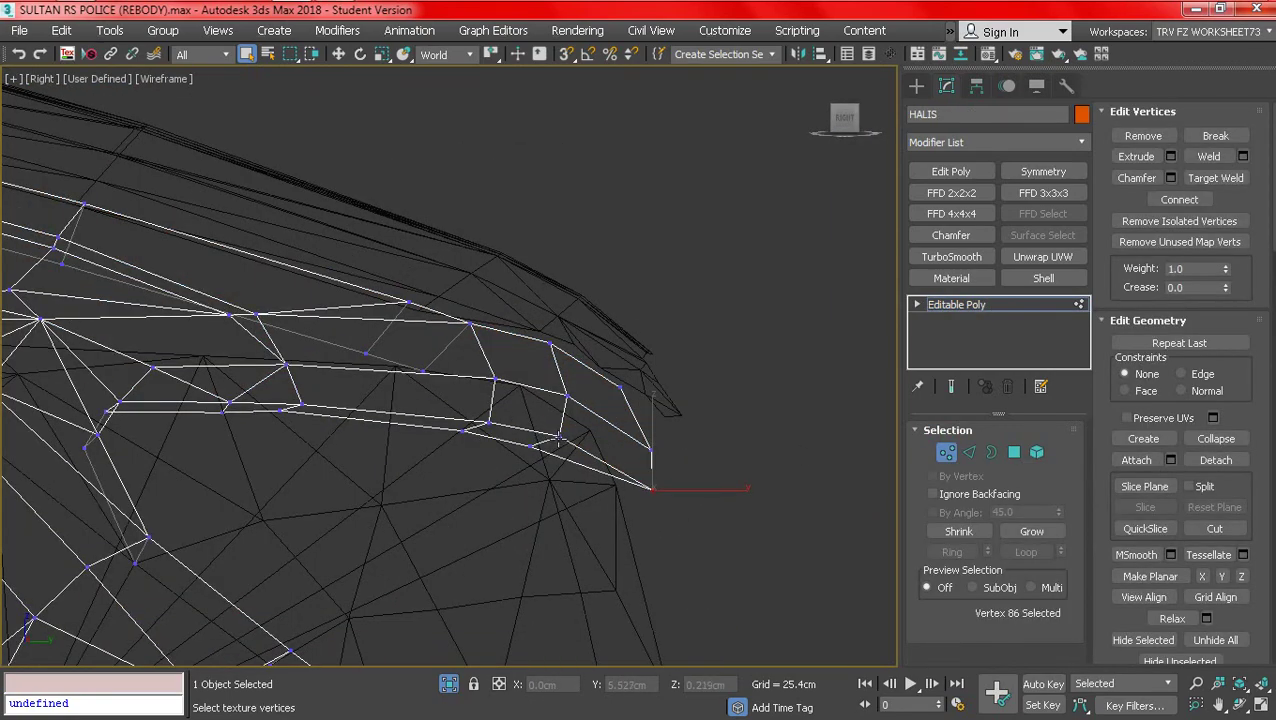
{"action": "key", "text": "F3"}
{"action": "left_click", "coordinate": [558, 438]}
{"action": "scroll", "coordinate": [576, 444], "scroll_direction": "up", "scroll_amount": 1}
{"action": "key", "text": "F3"}
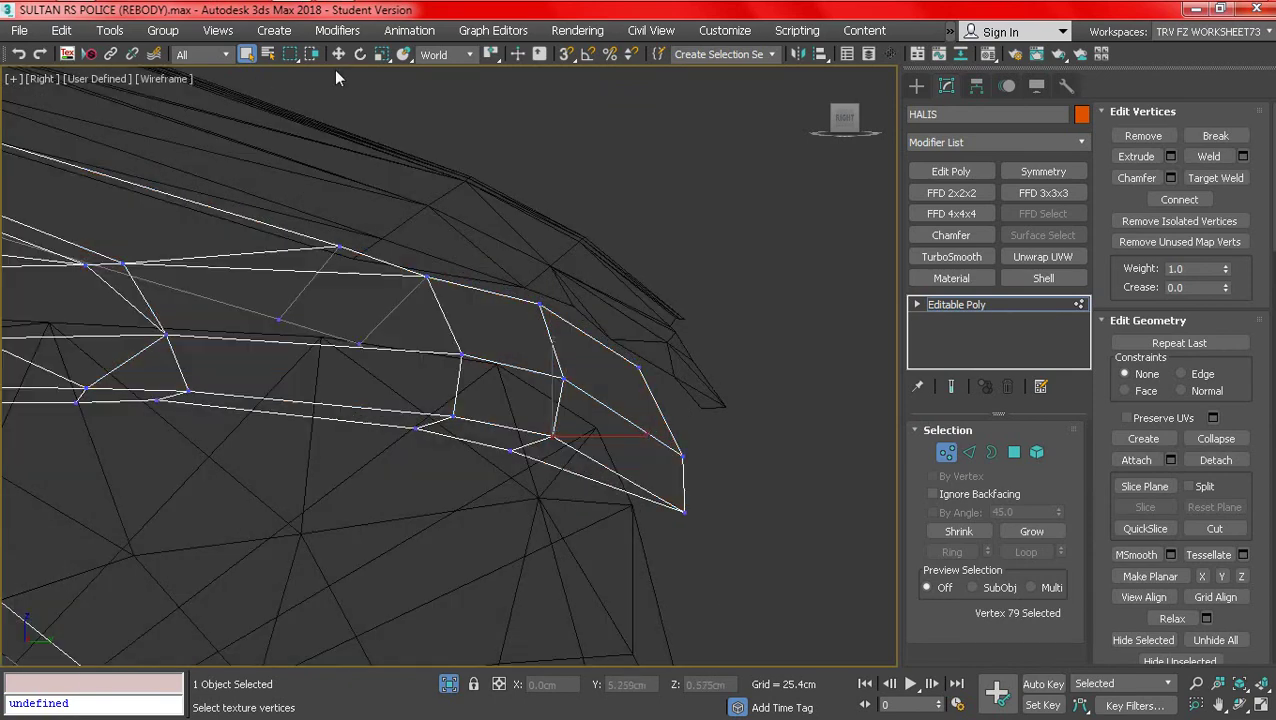
{"action": "left_click", "coordinate": [337, 56]}
{"action": "key", "text": "F3"}
{"action": "left_click_drag", "start_coordinate": [555, 381], "coordinate": [567, 388]}
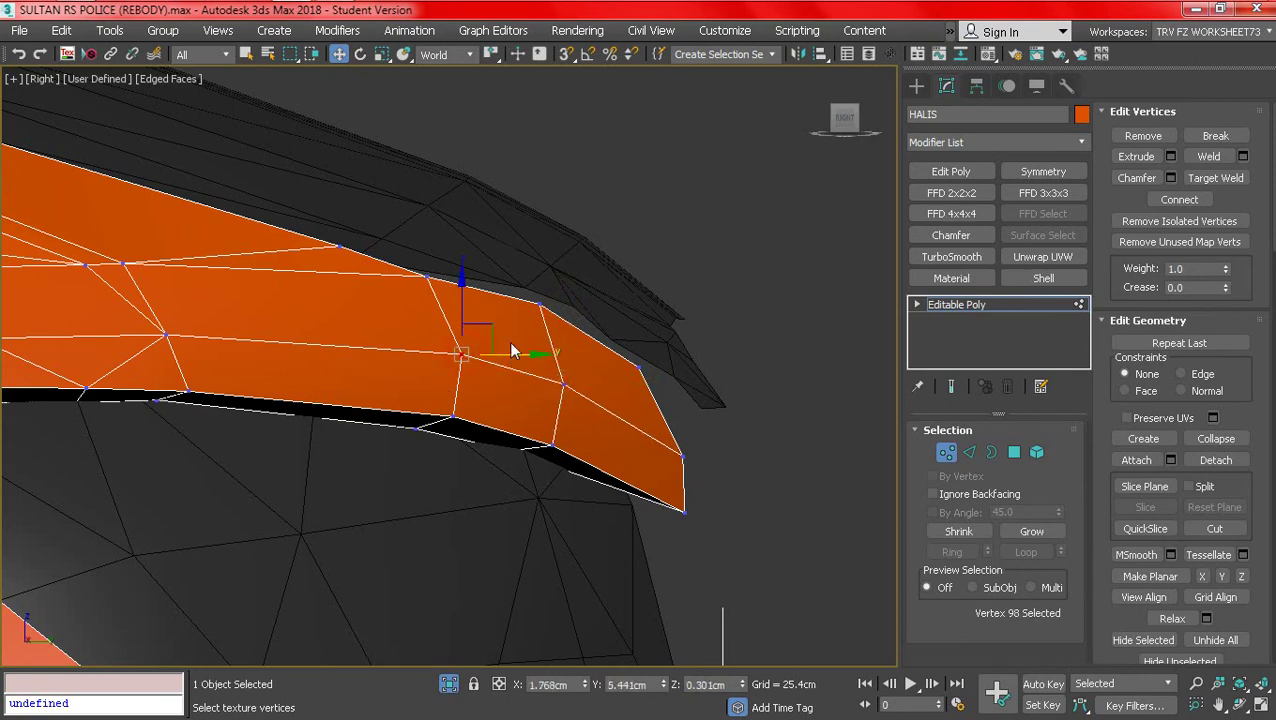
- Nudge the strip's middle crease vertex slightly back and lower the upper-edge vertex nearest the tip to even the curve
{"action": "left_click_drag", "start_coordinate": [493, 328], "coordinate": [490, 330]}
{"action": "scroll", "coordinate": [490, 330], "scroll_direction": "down", "scroll_amount": 3}
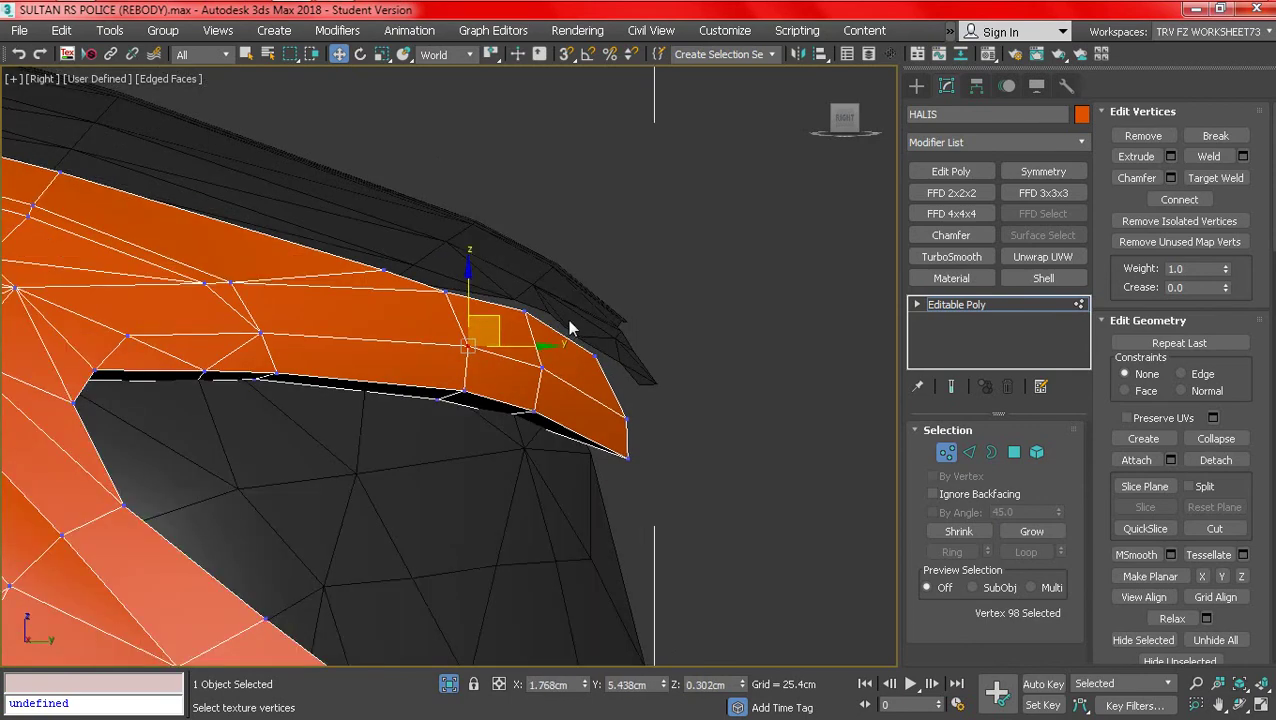
{"action": "left_click", "coordinate": [525, 311]}
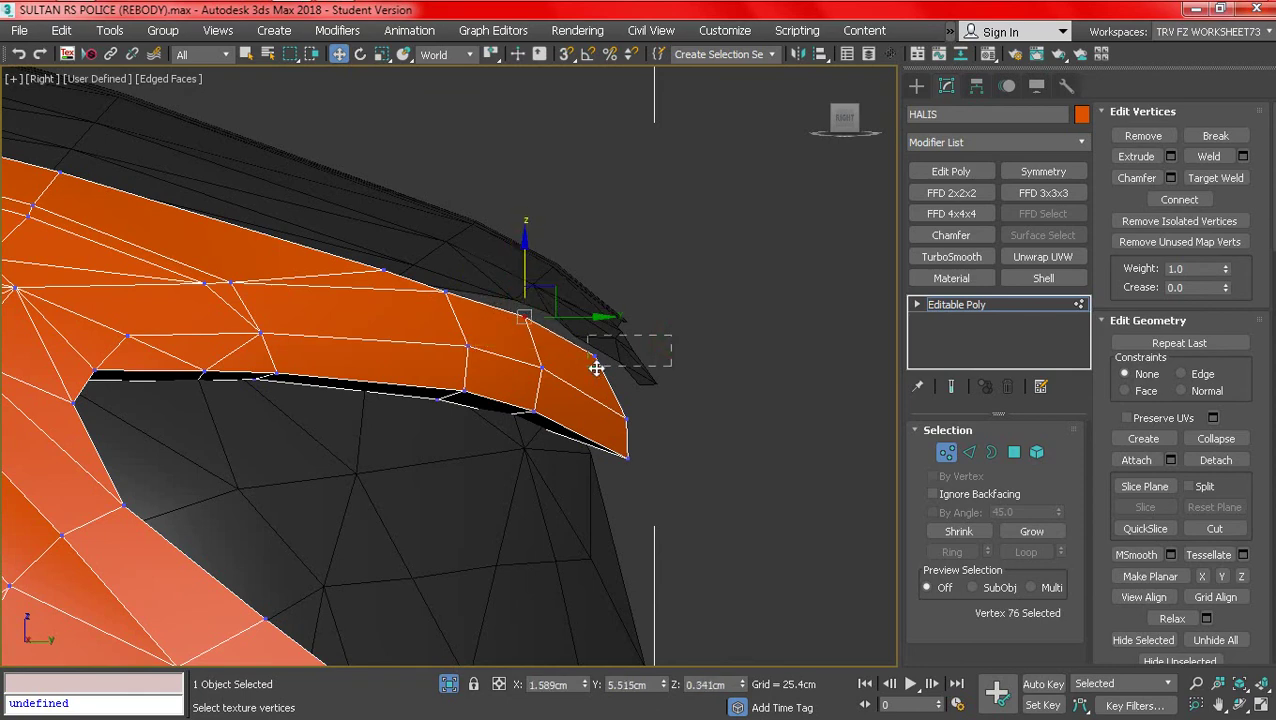
- Examine the reshaped fender's shading and fit with the hood and headlight from above and from the front
{"action": "scroll", "coordinate": [648, 390], "scroll_direction": "down", "scroll_amount": 4}
{"action": "middle_click_drag", "start_coordinate": [676, 440], "coordinate": [724, 515], "text": "alt"}
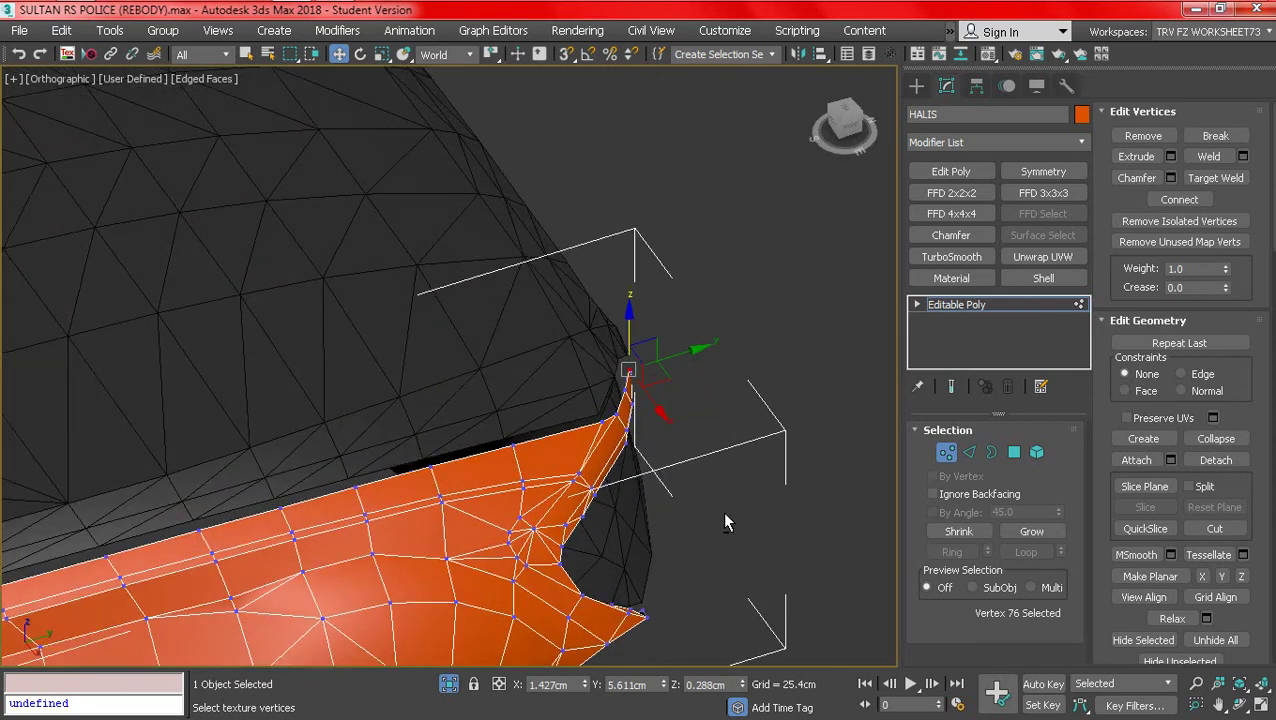
{"action": "key", "text": "q"}
{"action": "key", "text": "1"}
{"action": "key", "text": "F4"}
{"action": "left_click", "coordinate": [634, 451]}
{"action": "scroll", "coordinate": [632, 455], "scroll_direction": "down", "scroll_amount": 5}
{"action": "key", "text": "F4"}
{"action": "key", "text": "F4"}
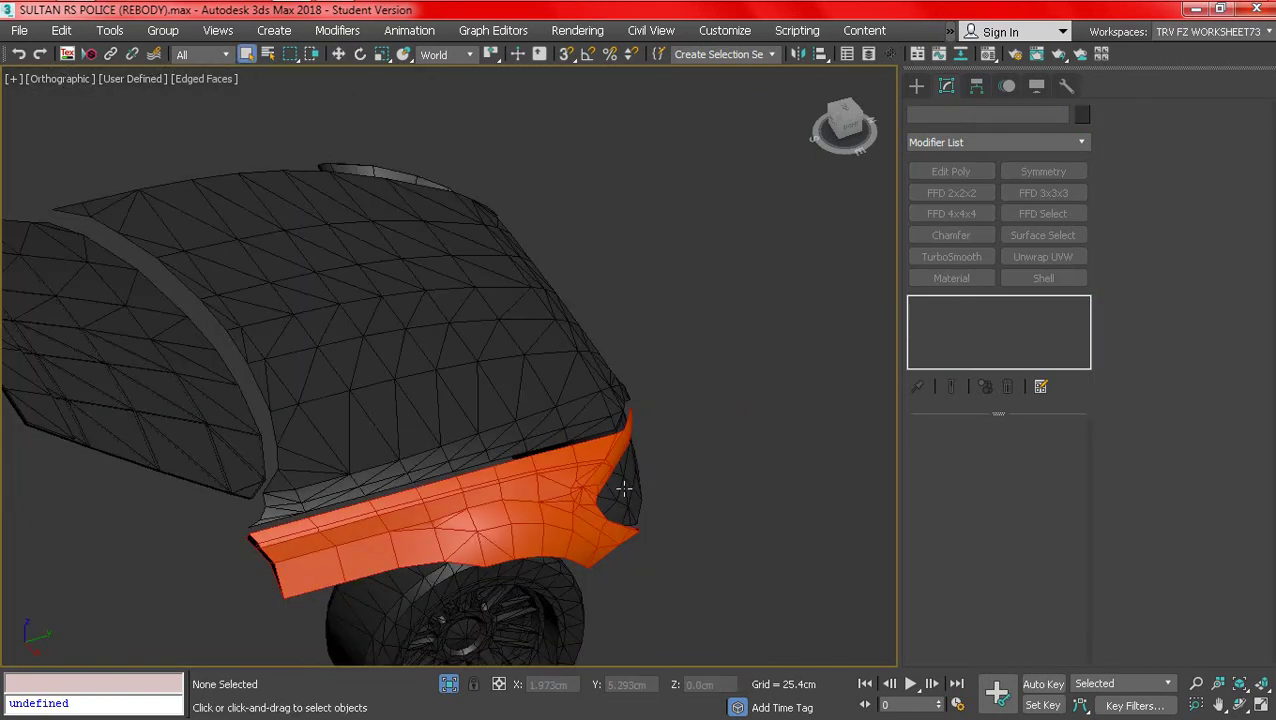
{"action": "left_click", "coordinate": [623, 488]}
{"action": "key", "text": "F4"}
{"action": "mouse_move", "coordinate": [622, 487]}
{"action": "middle_mouse_down", "text": "alt"}
{"action": "mouse_move", "coordinate": [359, 388]}
{"action": "mouse_move", "coordinate": [270, 399]}
{"action": "mouse_move", "coordinate": [268, 413]}
{"action": "middle_mouse_up", "text": "alt"}
{"action": "key", "text": "F4"}
{"action": "key", "text": "F4"}
- Align only the fender's pivot to the windscreen's pivot point on the X, Y and Z positions
{"action": "left_click", "coordinate": [268, 413]}
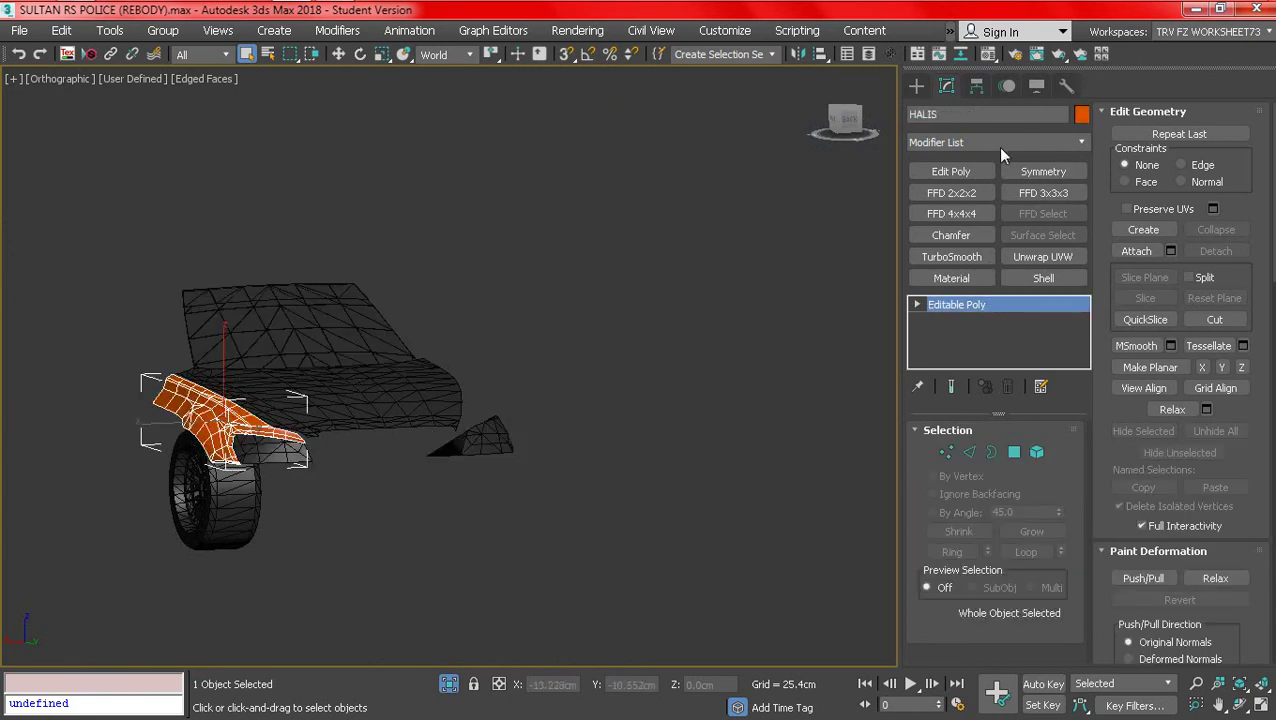
{"action": "middle_click_drag", "start_coordinate": [600, 300], "coordinate": [500, 316], "text": "alt"}
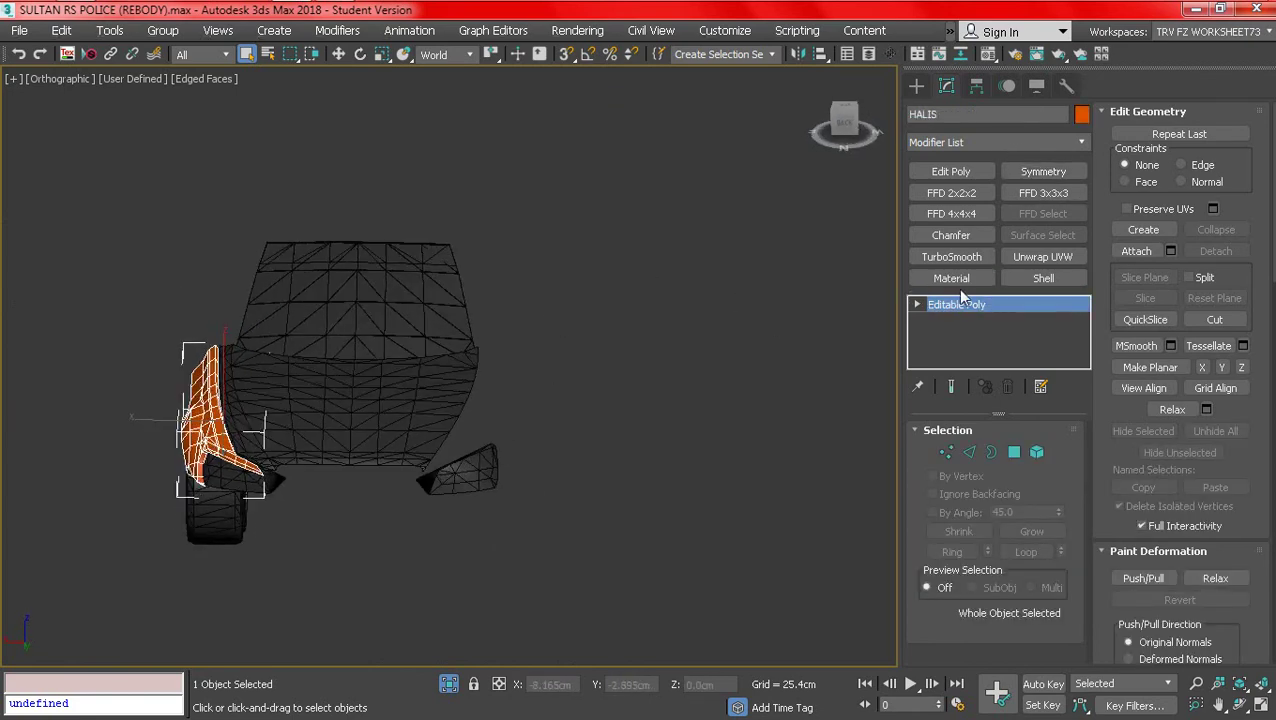
{"action": "left_click", "coordinate": [976, 87]}
{"action": "left_click", "coordinate": [968, 214]}
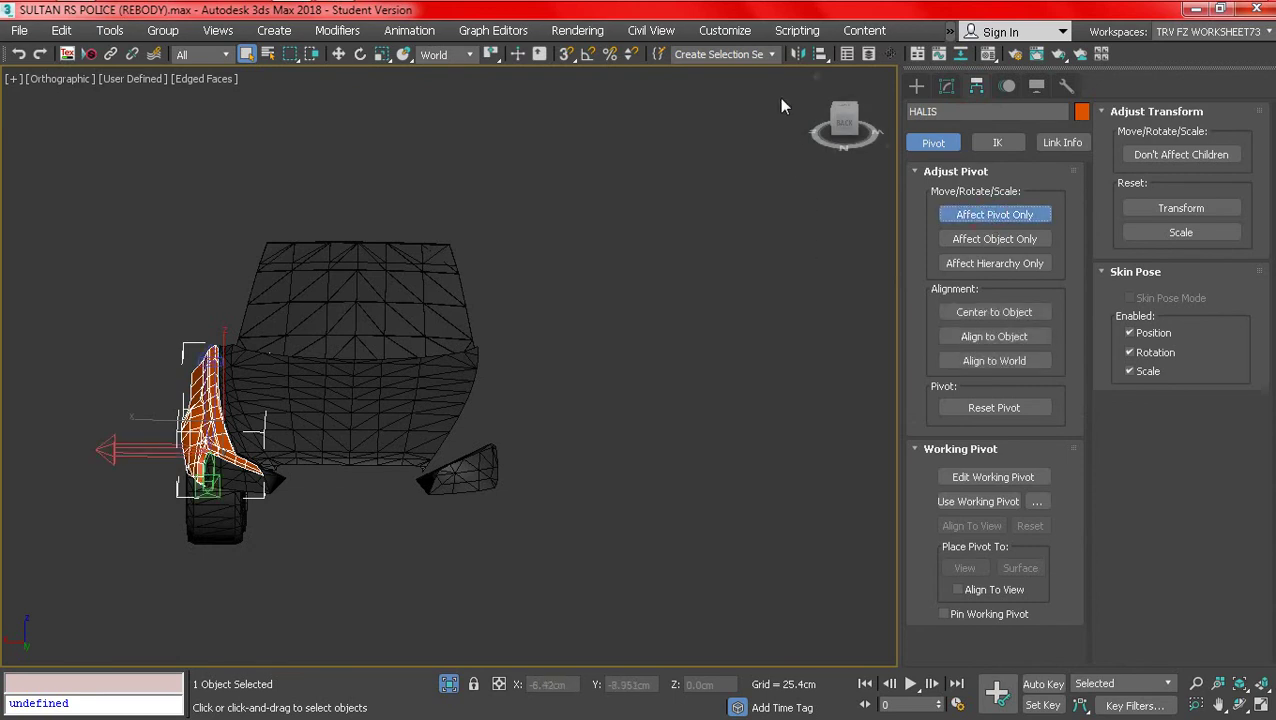
{"action": "left_click", "coordinate": [819, 56]}
{"action": "left_click", "coordinate": [391, 281]}
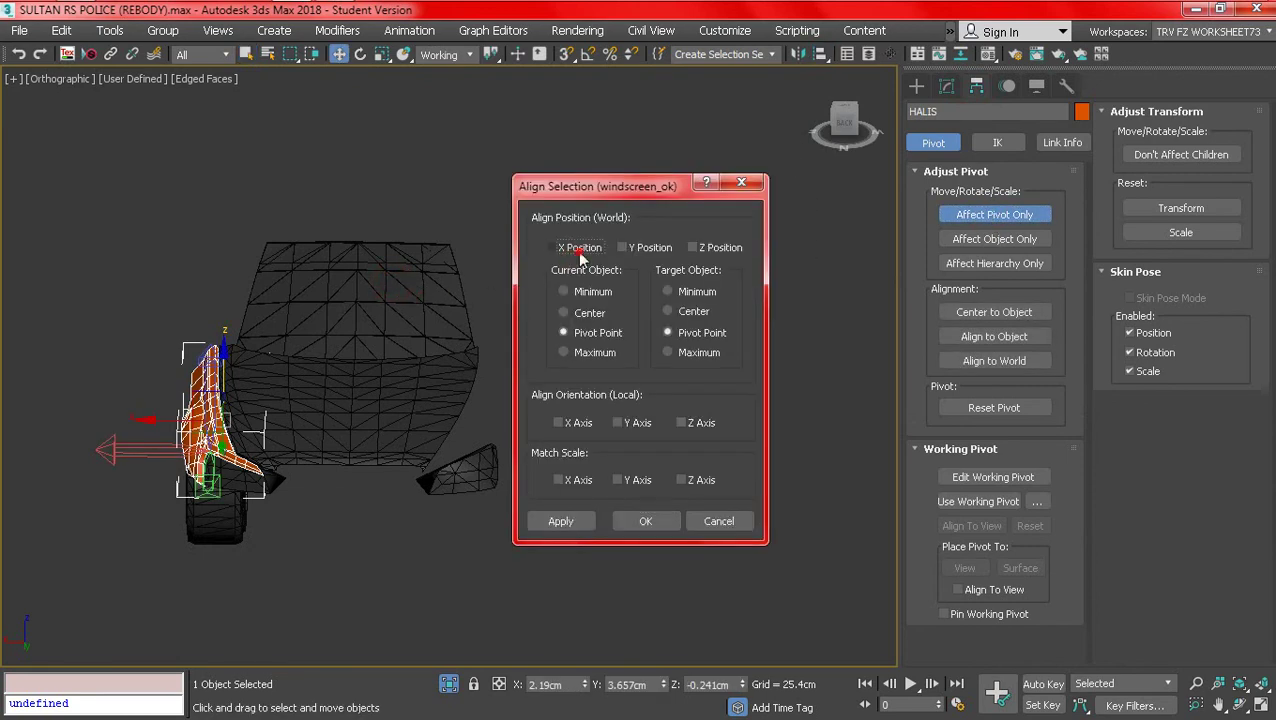
{"action": "left_click", "coordinate": [562, 247]}
{"action": "left_click", "coordinate": [622, 247]}
{"action": "left_click", "coordinate": [693, 247]}
{"action": "left_click", "coordinate": [561, 521]}
{"action": "left_click", "coordinate": [639, 518]}
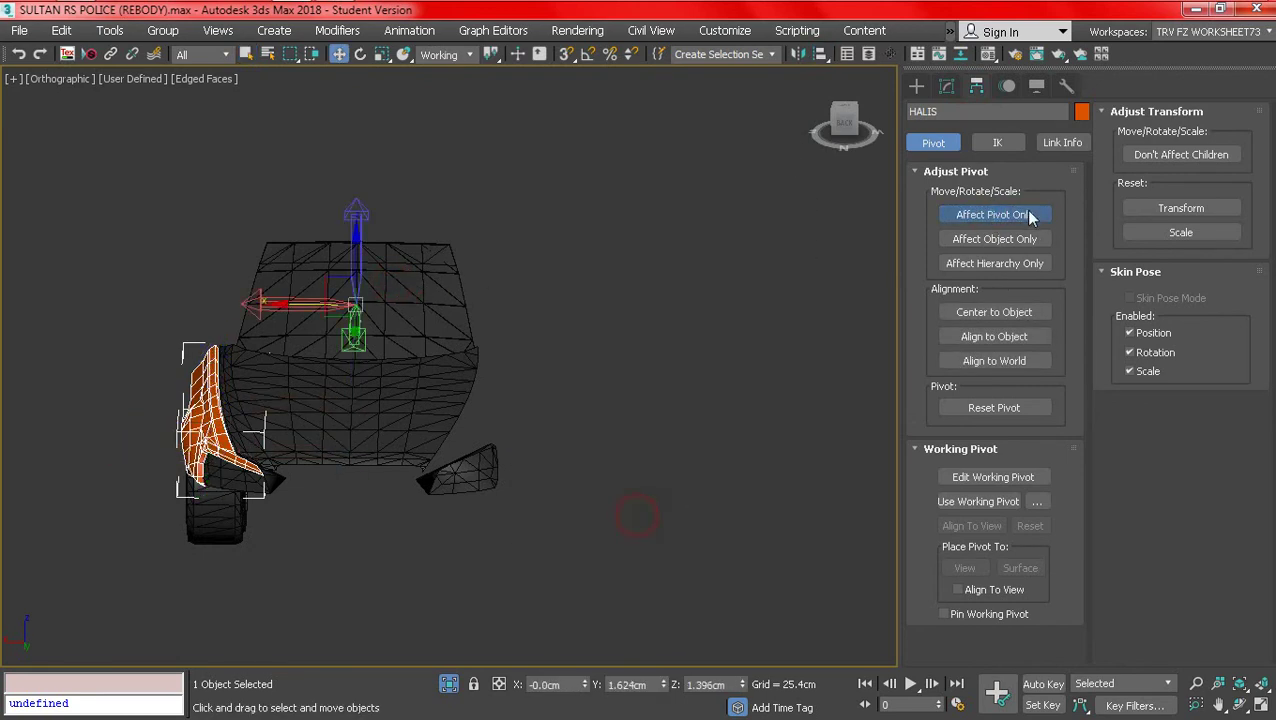
{"action": "left_click", "coordinate": [1032, 216]}
- Mirror the fender to the opposite side with a Symmetry modifier on the X axis, with Weld Seam off
{"action": "left_click", "coordinate": [946, 86]}
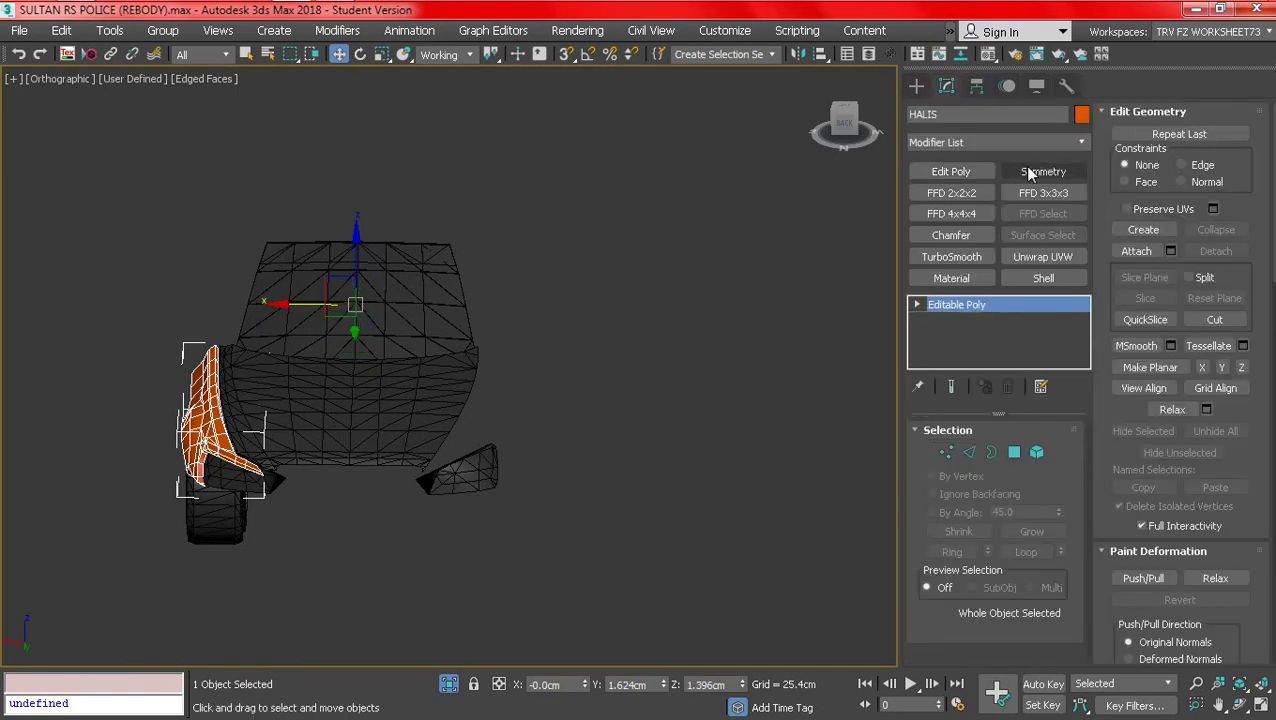
{"action": "left_click", "coordinate": [1031, 173]}
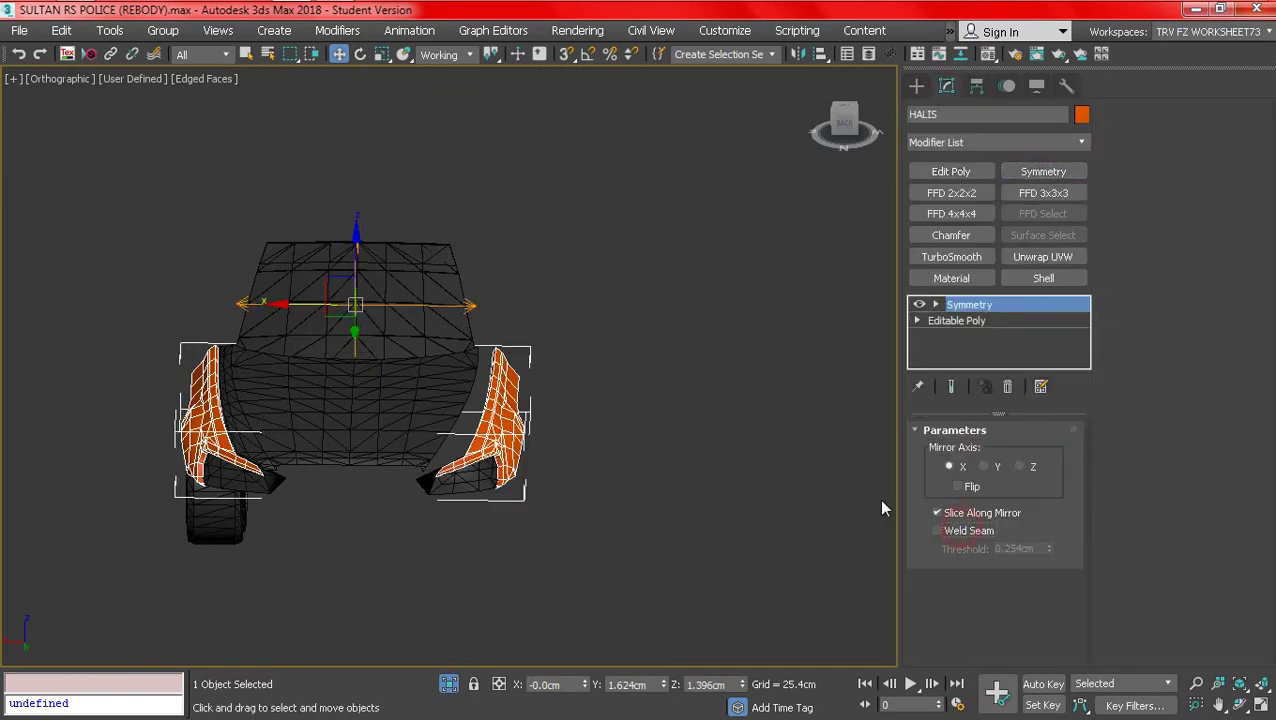
{"action": "middle_click_drag", "start_coordinate": [648, 393], "coordinate": [645, 380], "text": "alt"}
{"action": "left_click", "coordinate": [712, 351]}
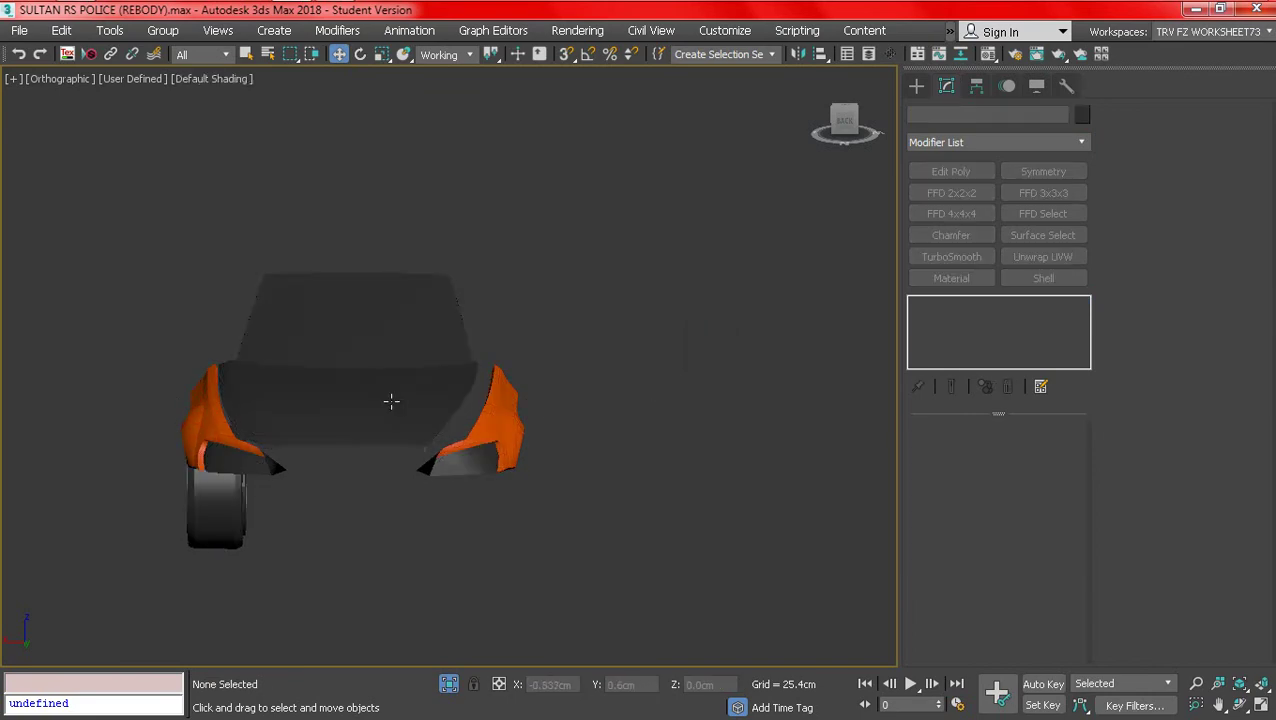
- Bring the rest of the car back into view and isolate the detailed parts without the teal overlapping meshes
{"action": "left_click", "coordinate": [391, 402]}
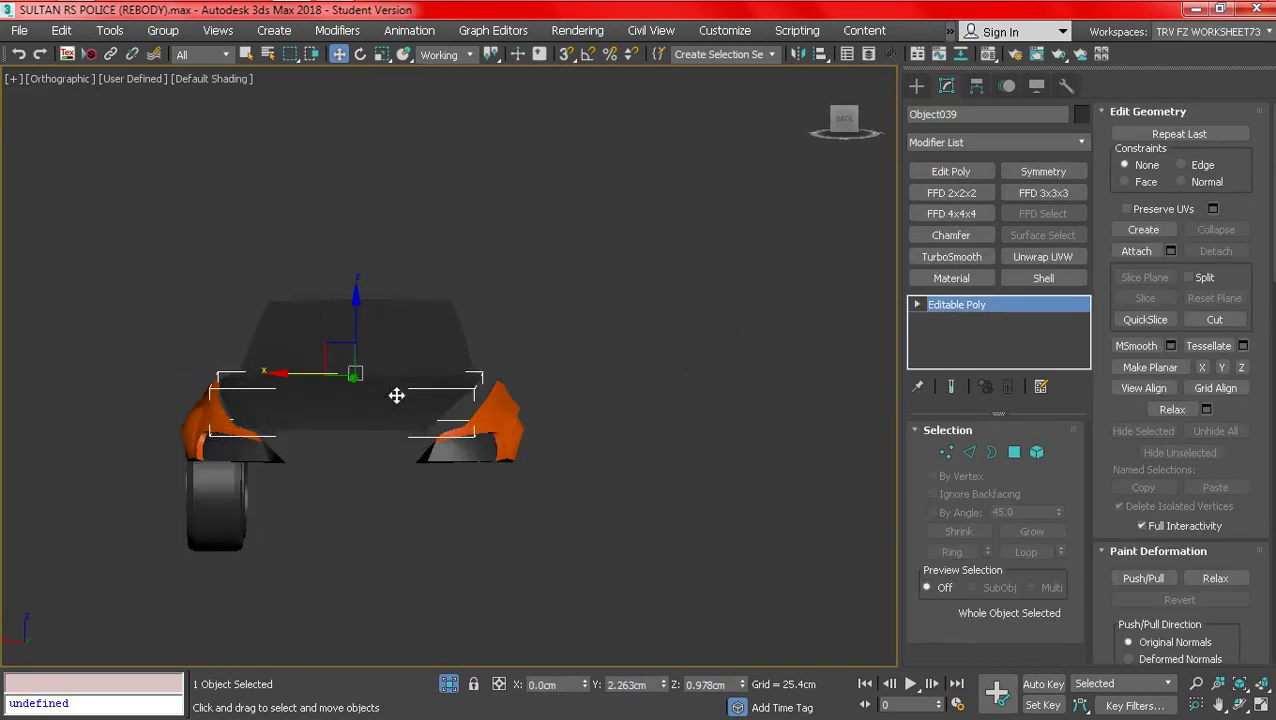
{"action": "right_click", "coordinate": [317, 427]}
{"action": "left_click", "coordinate": [590, 251]}
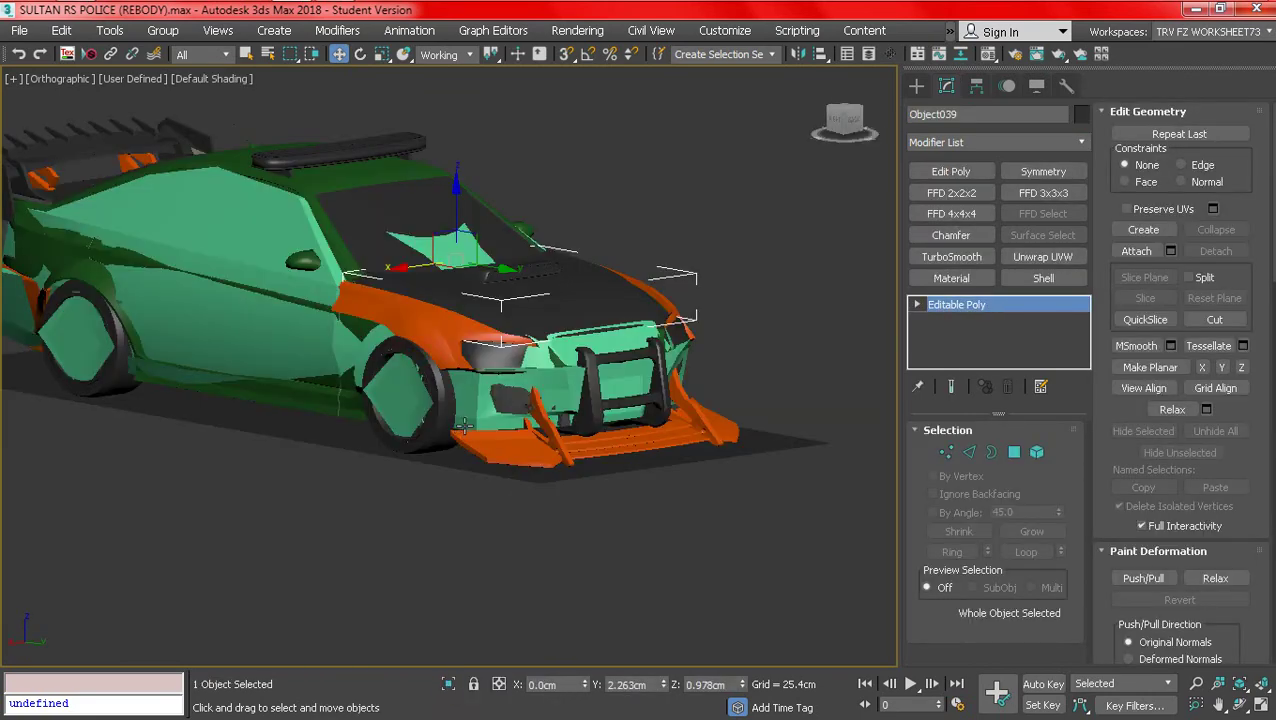
{"action": "key", "text": "ctrl+a"}
{"action": "right_click", "coordinate": [470, 413]}
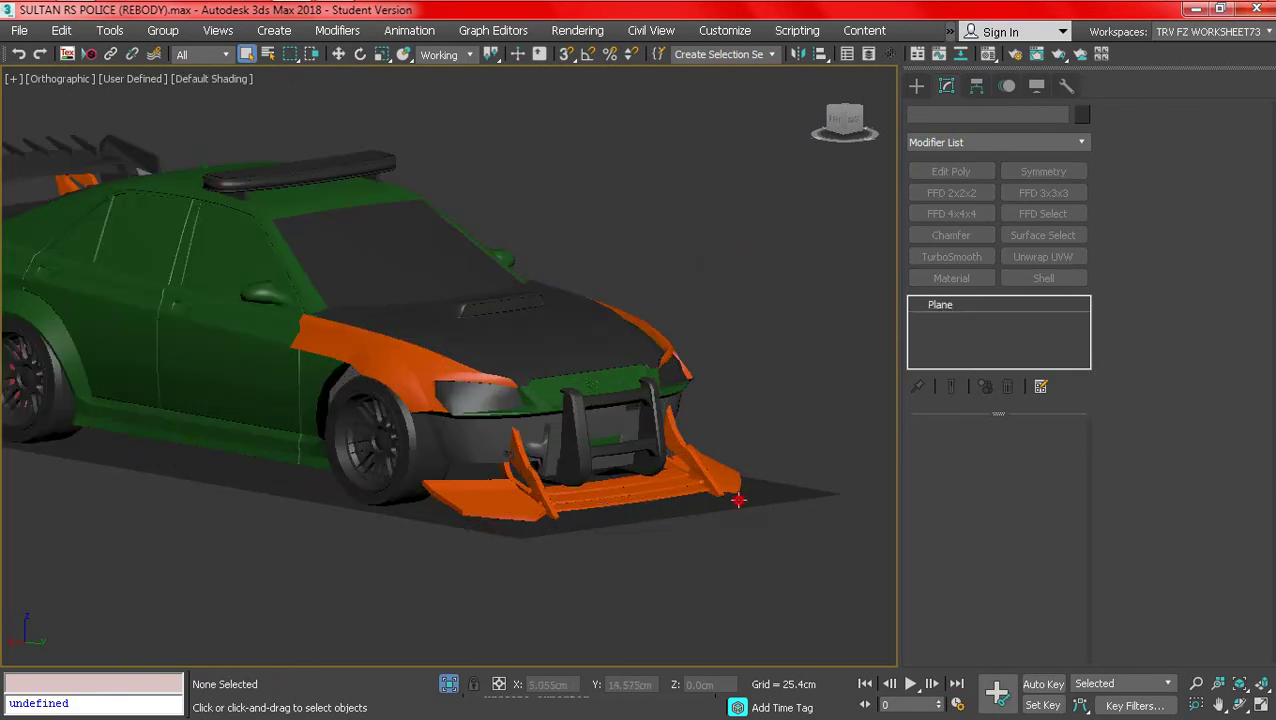
- Examine both fenders on the complete car from the front corner and from above
{"action": "left_click", "coordinate": [738, 500]}
{"action": "middle_click_drag", "start_coordinate": [738, 500], "coordinate": [355, 492], "text": "alt"}
{"action": "scroll", "coordinate": [550, 482], "scroll_direction": "down", "scroll_amount": 4}
{"action": "scroll", "coordinate": [386, 478], "scroll_direction": "up", "scroll_amount": 3}
{"action": "middle_click_drag", "start_coordinate": [358, 468], "coordinate": [362, 500]}
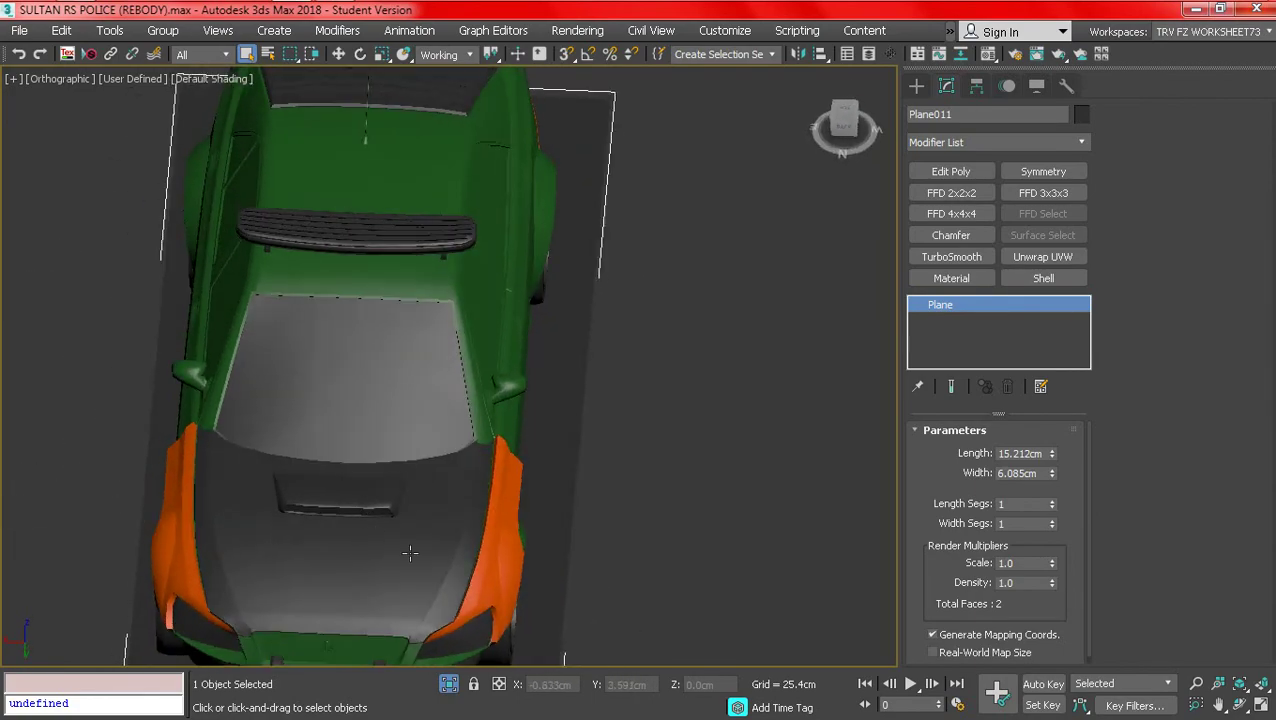
{"action": "key", "text": "F4"}
- Delete the hood's vertices on the mirrored fender's side of the centre line, keeping the half beside the original fender
{"action": "left_click", "coordinate": [411, 555]}
{"action": "middle_click_drag", "start_coordinate": [411, 555], "coordinate": [450, 421], "text": "alt"}
{"action": "scroll", "coordinate": [424, 457], "scroll_direction": "up", "scroll_amount": 4}
{"action": "scroll", "coordinate": [422, 453], "scroll_direction": "down", "scroll_amount": 3}
{"action": "scroll", "coordinate": [415, 432], "scroll_direction": "up", "scroll_amount": 4}
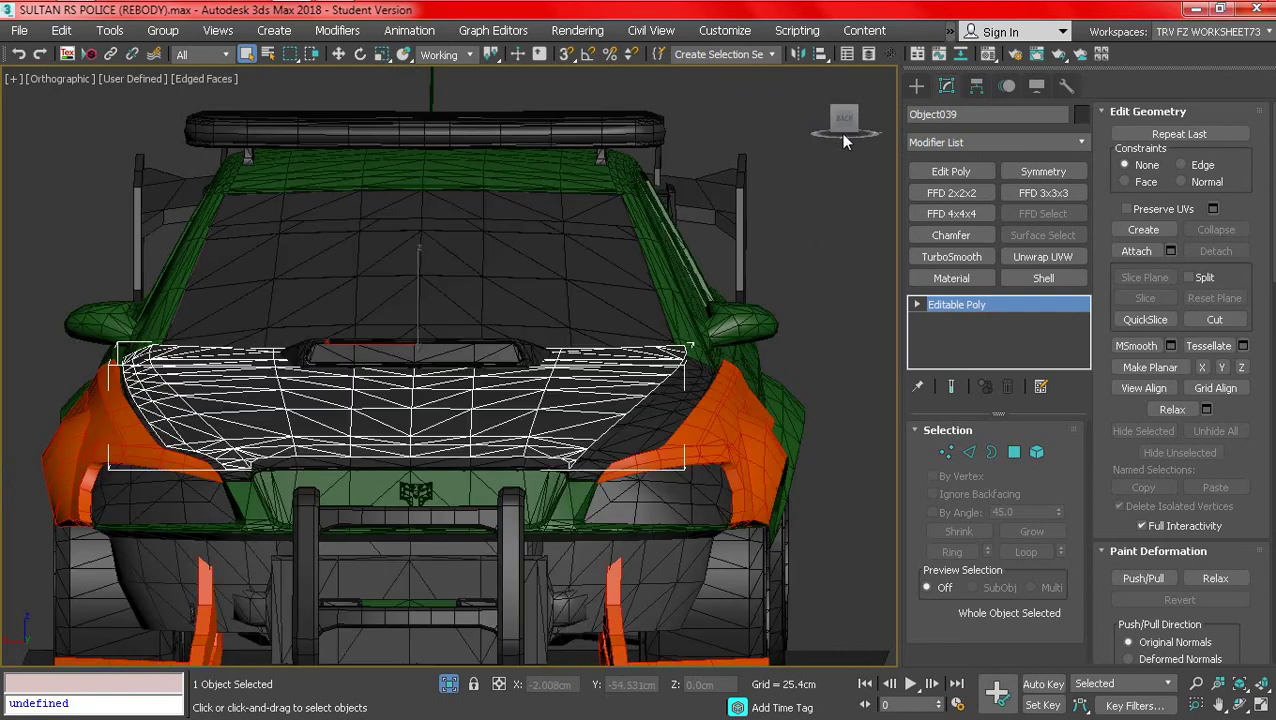
{"action": "left_click", "coordinate": [843, 122]}
{"action": "left_click", "coordinate": [943, 453]}
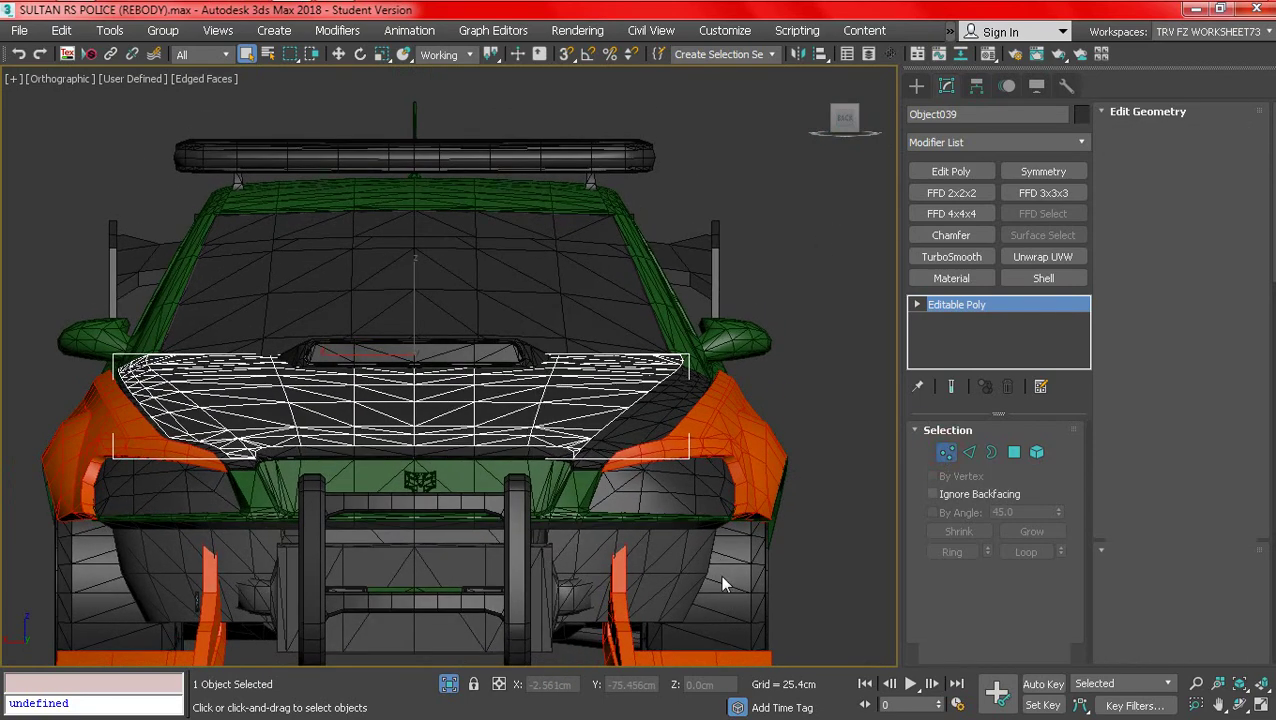
{"action": "left_click_drag", "start_coordinate": [769, 566], "coordinate": [457, 262]}
{"action": "key", "text": "Delete"}
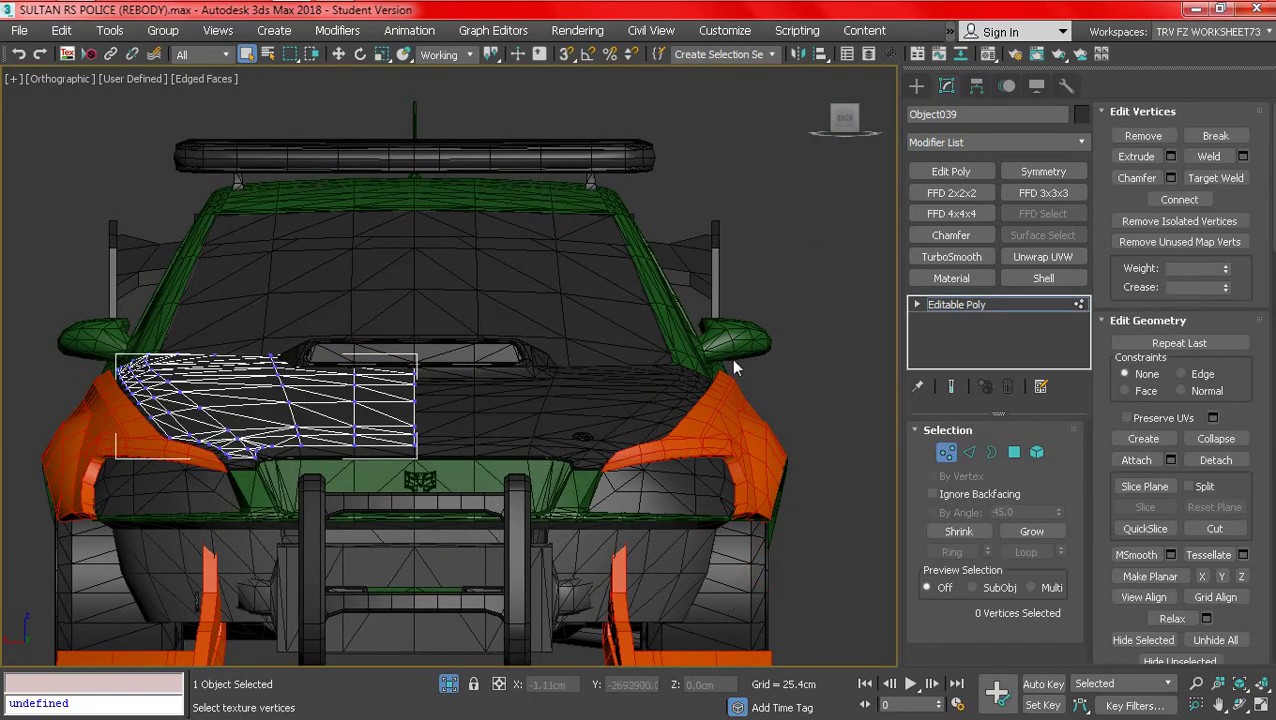
- Align the half hood's pivot to the orange fenders' pivot in X, Y and Z position, matching pivot point to pivot point
{"action": "left_click", "coordinate": [947, 453]}
{"action": "left_click", "coordinate": [976, 86]}
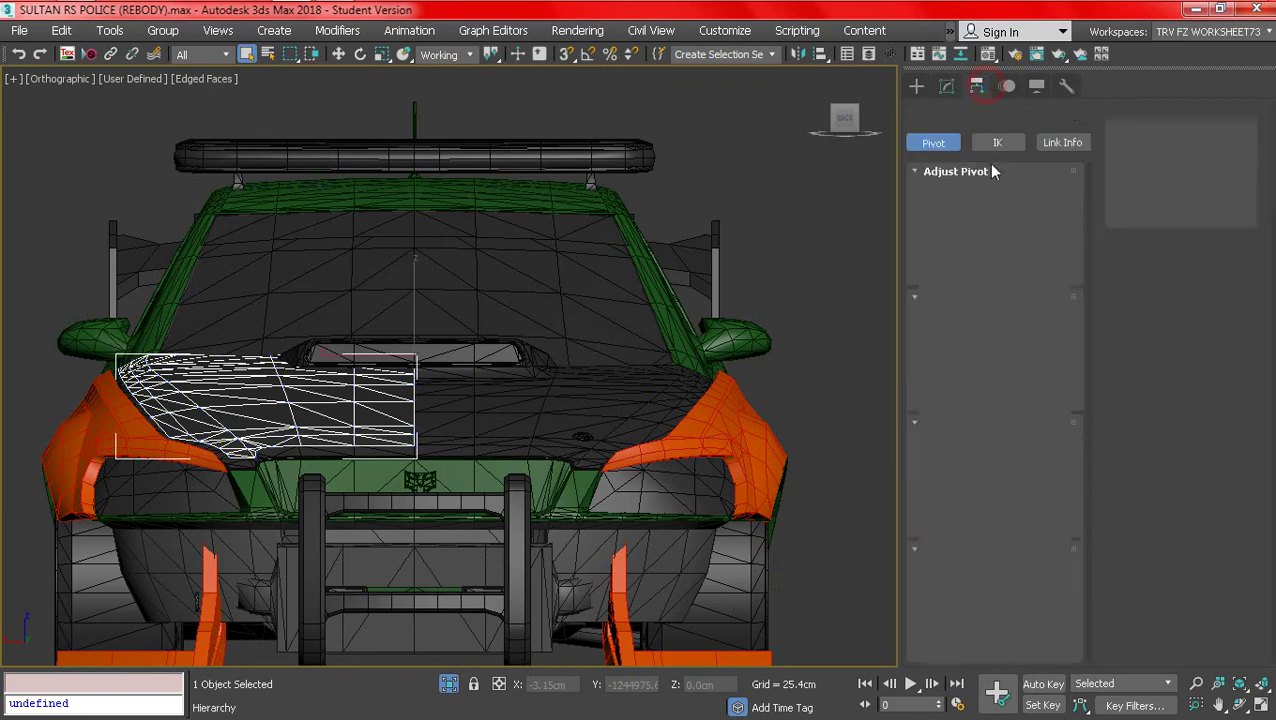
{"action": "left_click", "coordinate": [995, 215]}
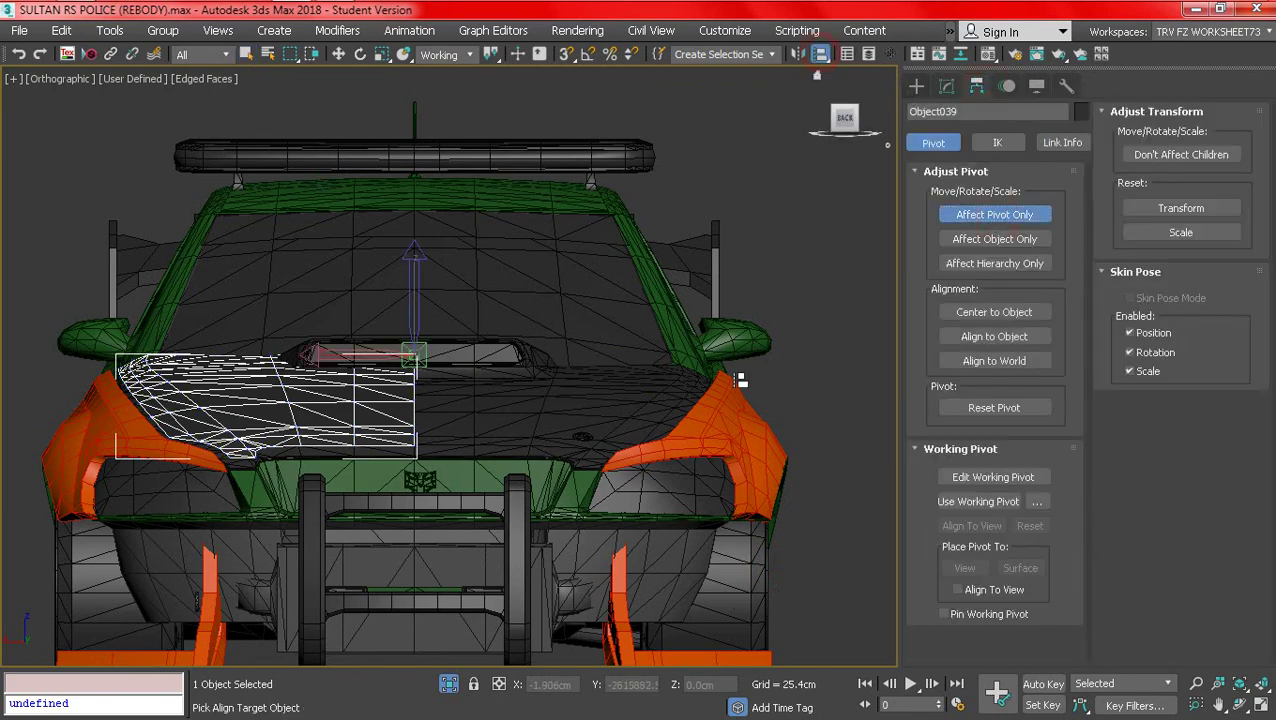
{"action": "left_click", "coordinate": [728, 408]}
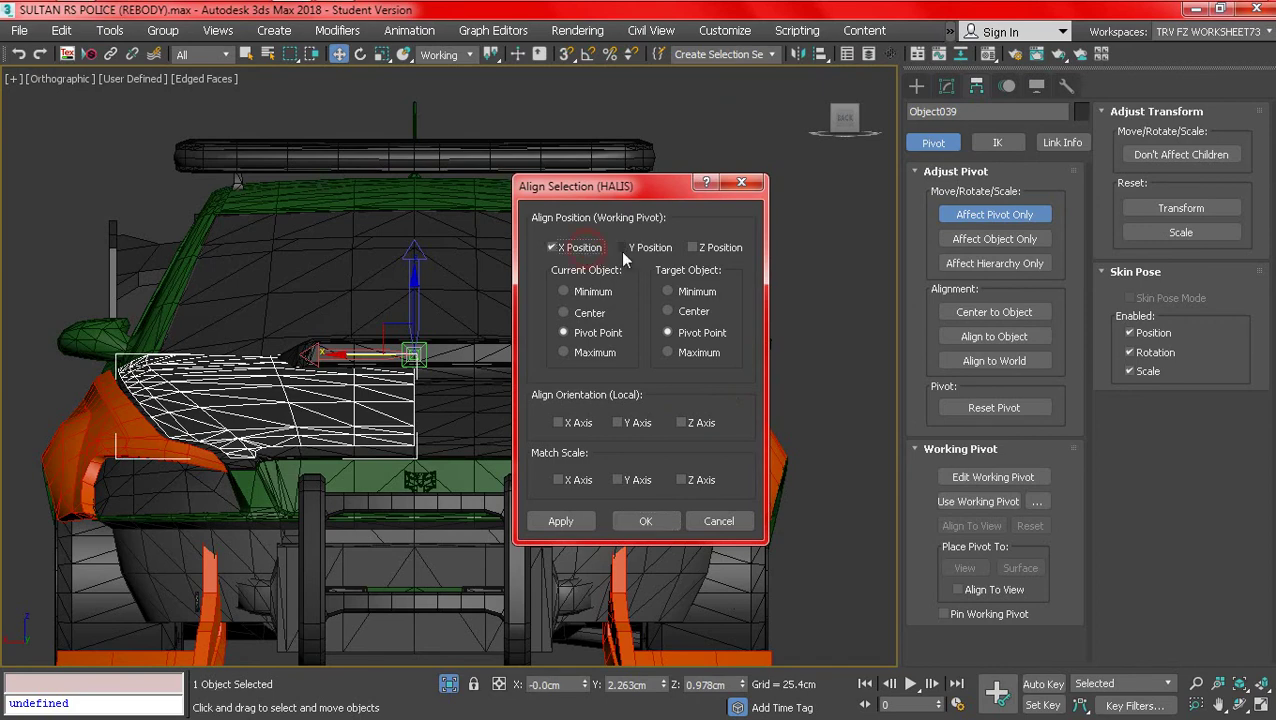
{"action": "left_click", "coordinate": [561, 521]}
{"action": "left_click", "coordinate": [645, 521]}
{"action": "left_click", "coordinate": [1010, 215]}
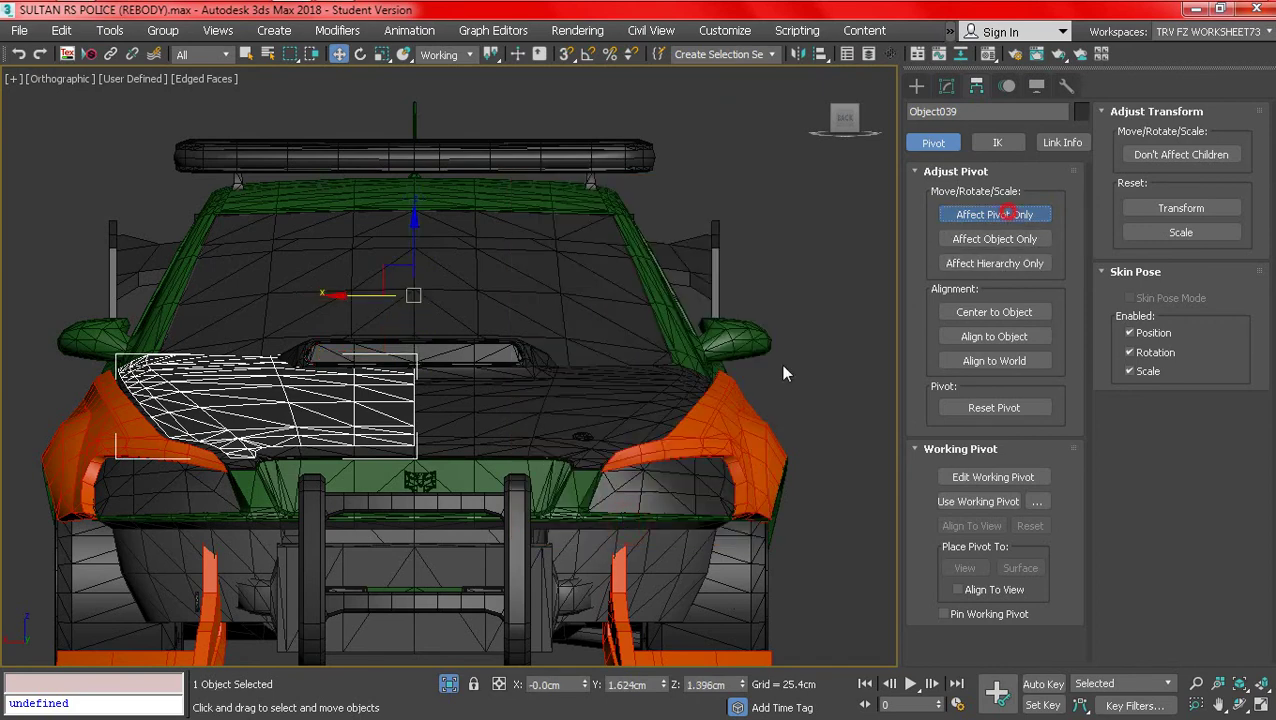
- Select the orange fenders and show the settings of their Symmetry modifier
{"action": "left_click", "coordinate": [710, 447]}
{"action": "left_click", "coordinate": [951, 87]}
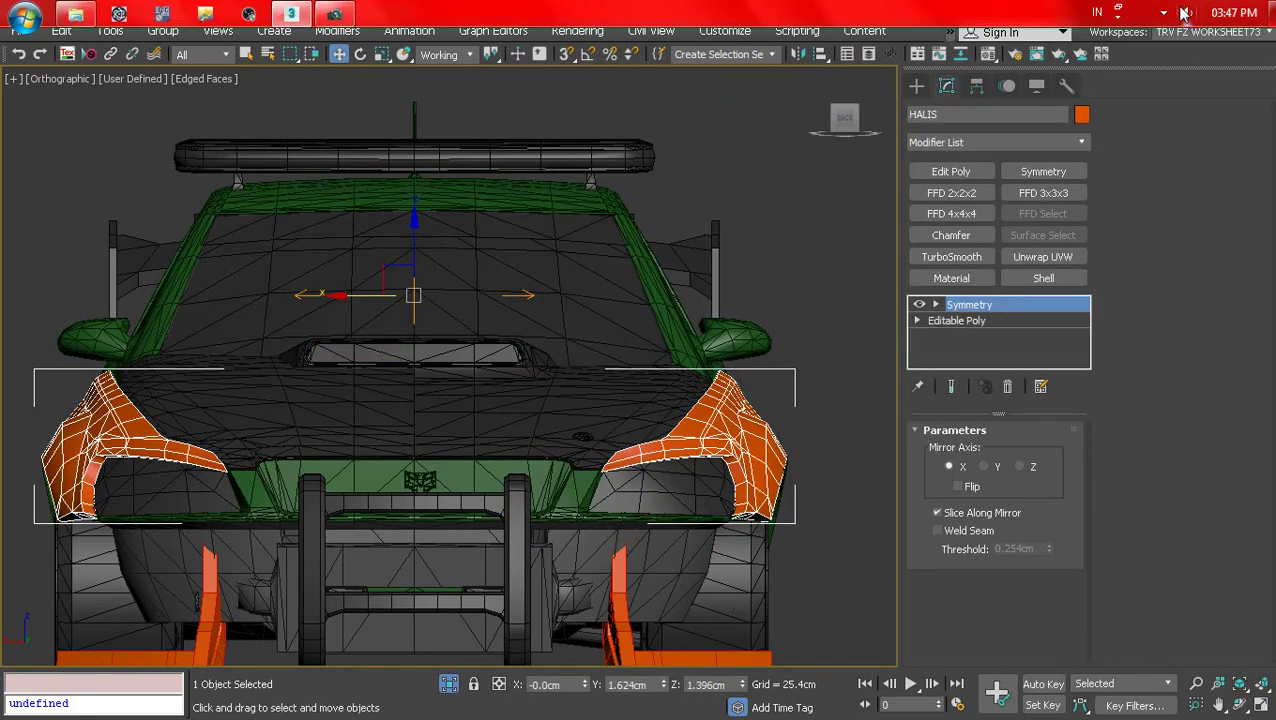
{"action": "left_click", "coordinate": [1164, 13]}
{"action": "left_click", "coordinate": [1162, 66]}
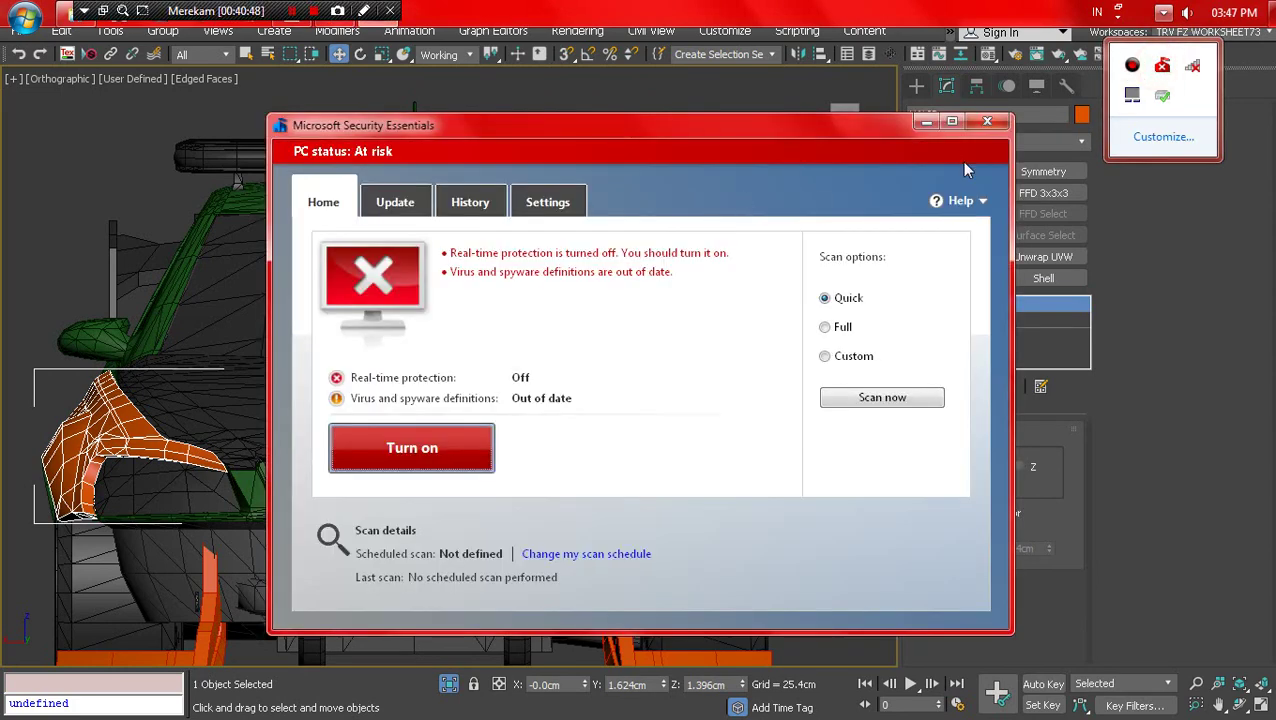